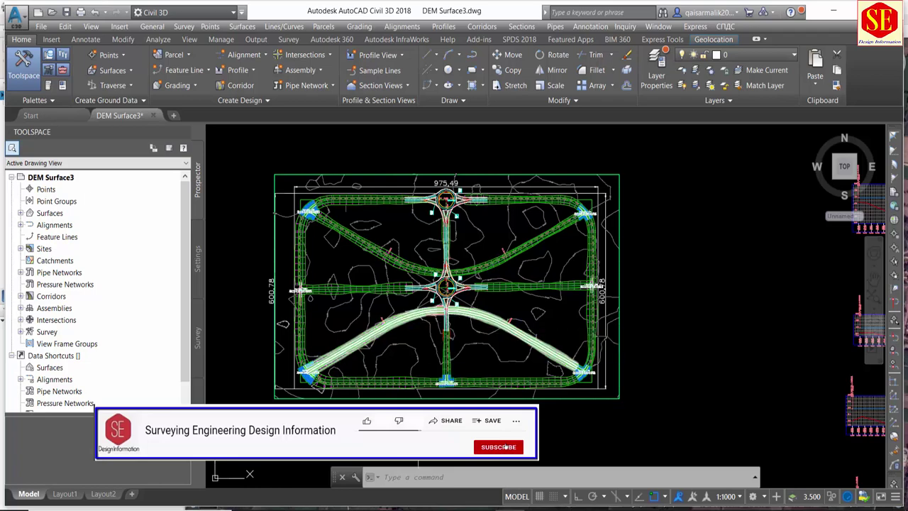
Compare the Area Coordinates PDF with DEM Surface3, selecting the roundabouts, a contour label and the surface.
key(alt+Tab)
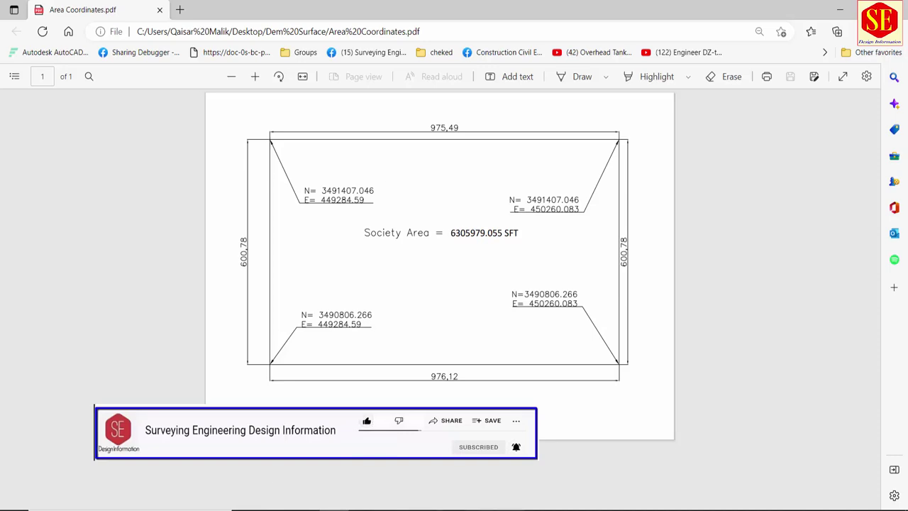
key(alt+Tab)
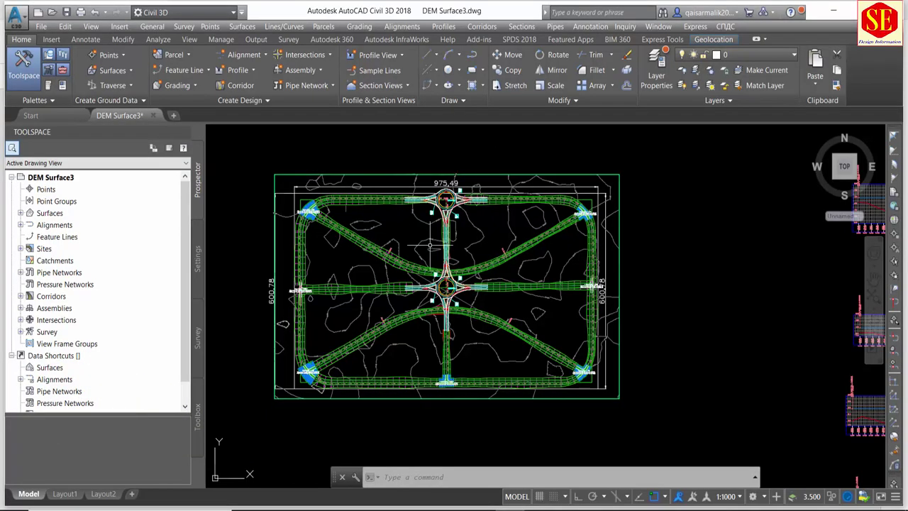
click(430, 245)
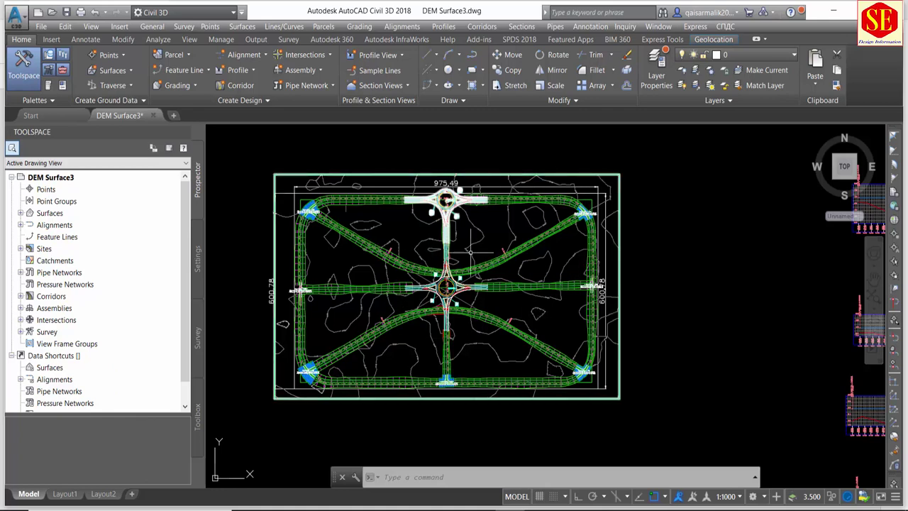
click(433, 284)
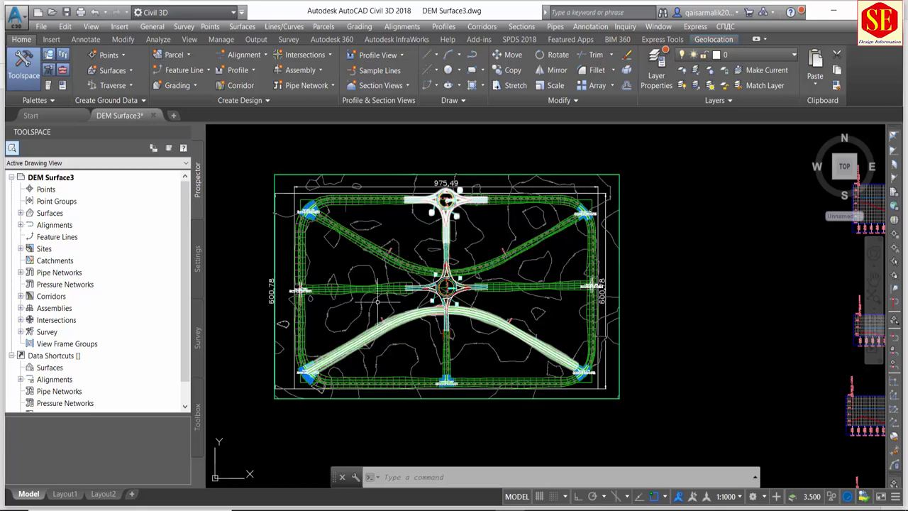
click(353, 268)
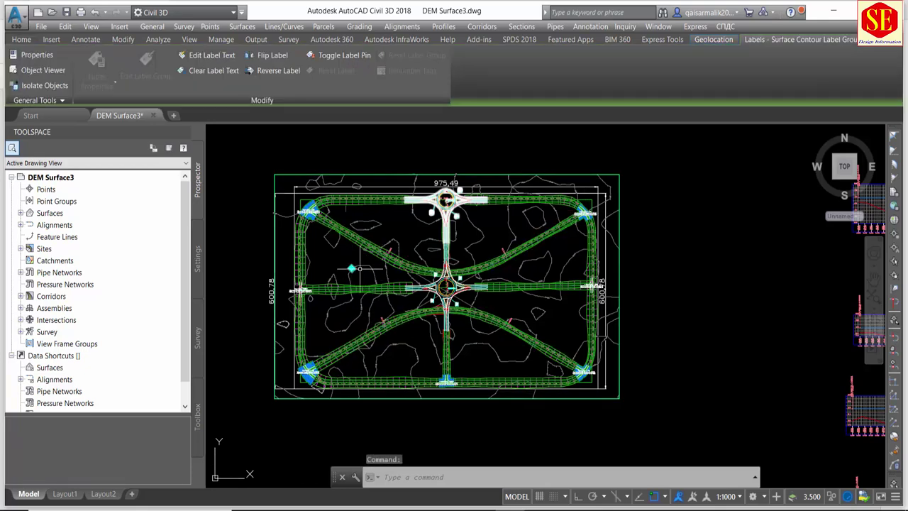
click(360, 266)
key(Escape)
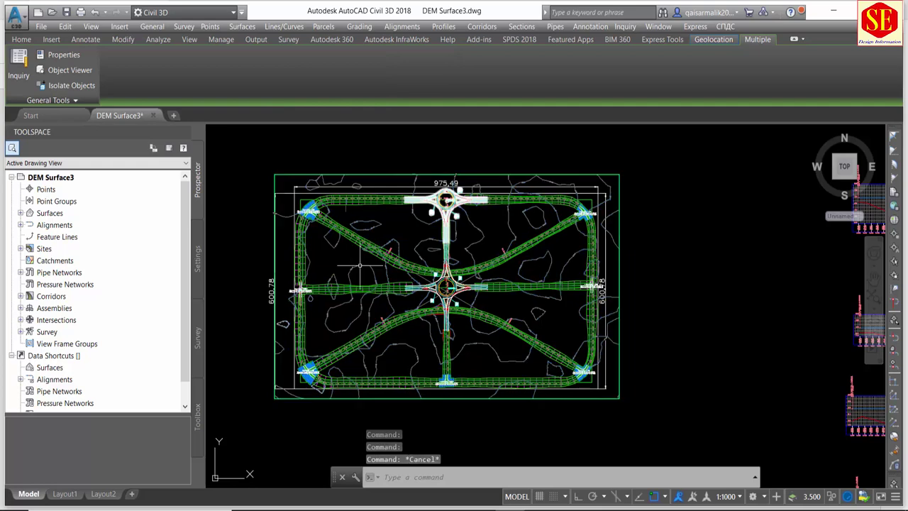
Check the surface creation options, then review the section views and road layout.
click(131, 71)
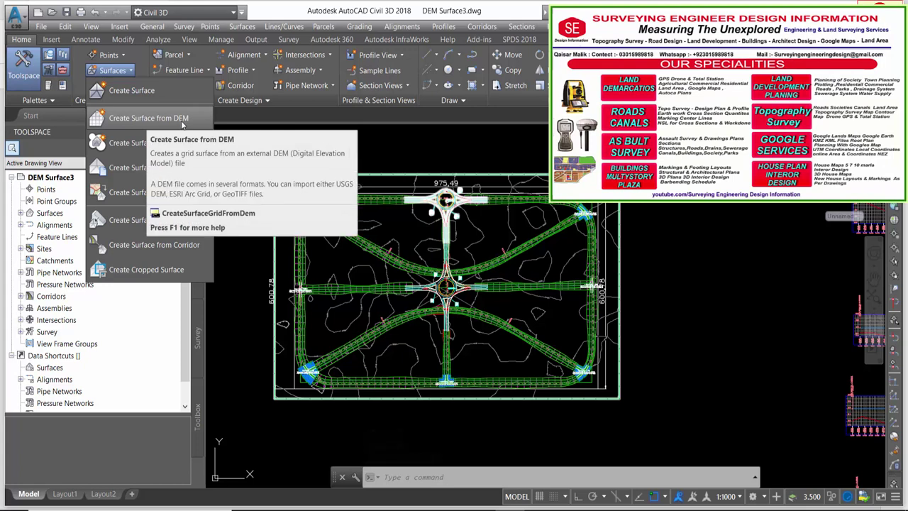
click(397, 183)
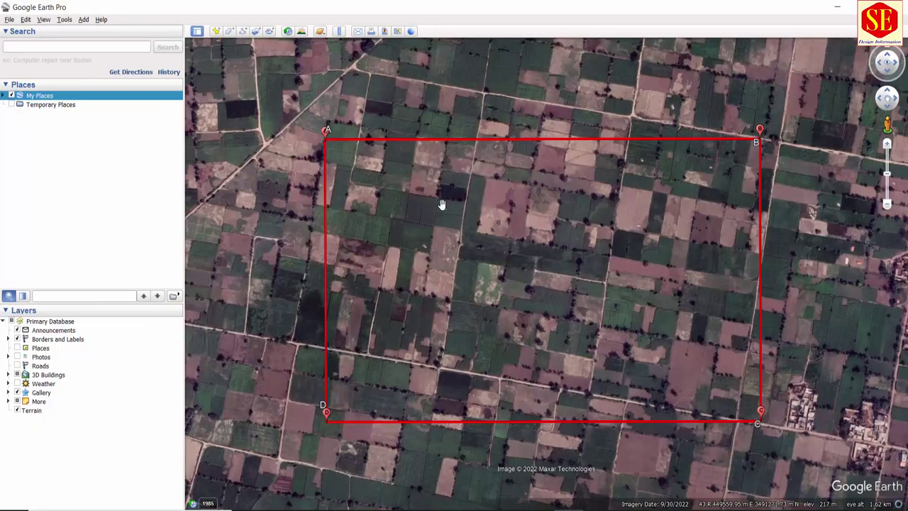
scroll(440, 274, down, 5)
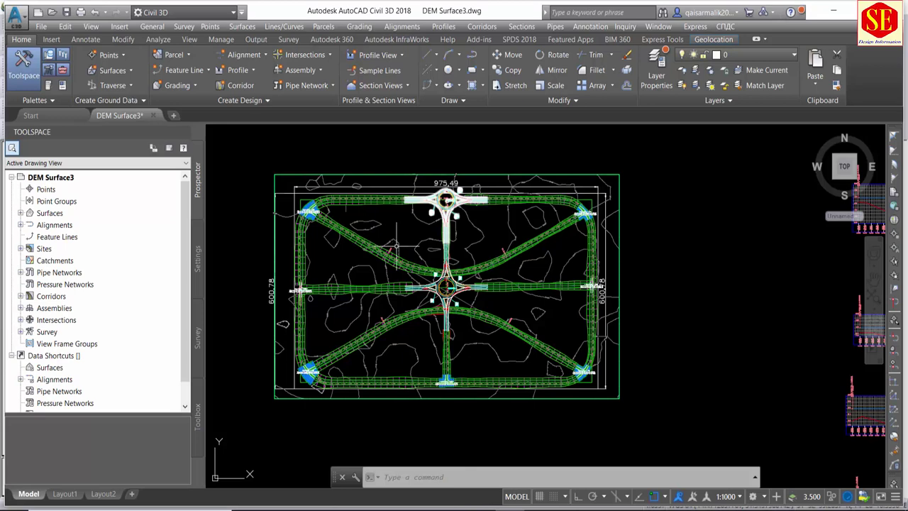
scroll(480, 279, up, 2)
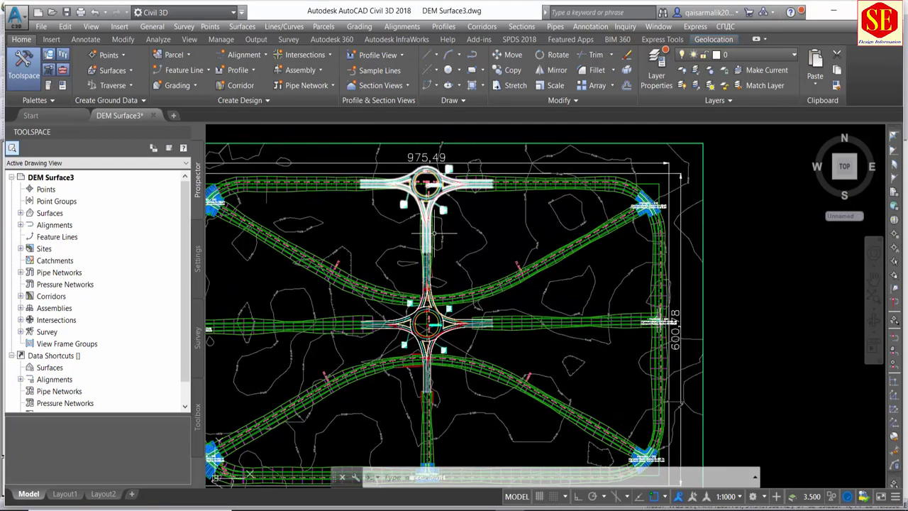
scroll(437, 232, down, 2)
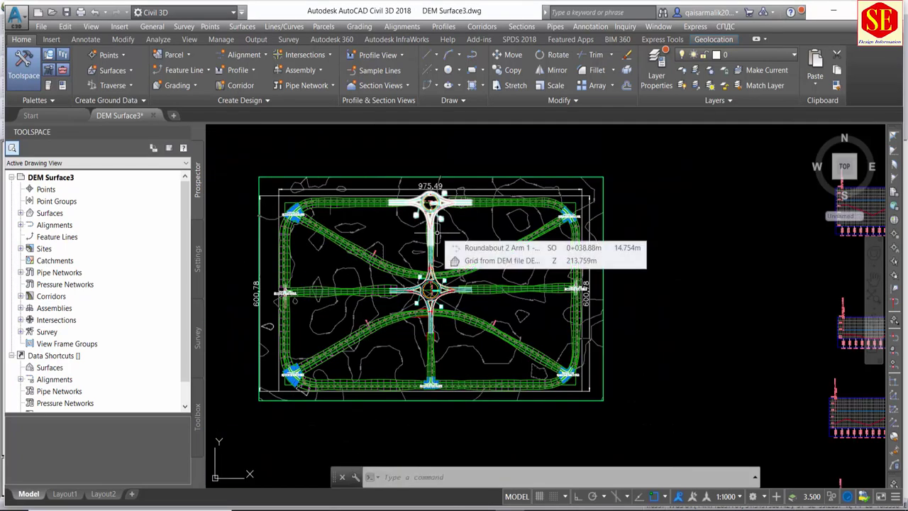
scroll(437, 234, down, 2)
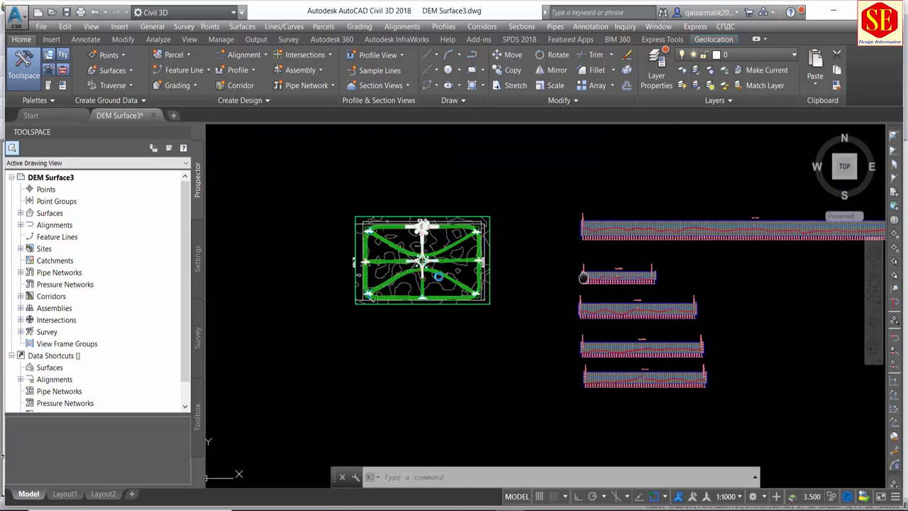
middle_drag(752, 213, 602, 208)
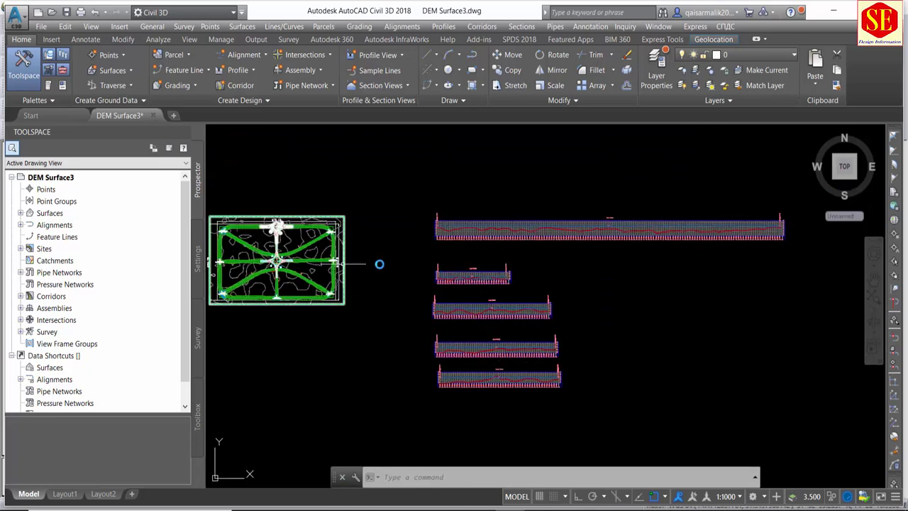
middle_drag(288, 208, 363, 212)
scroll(312, 276, up, 5)
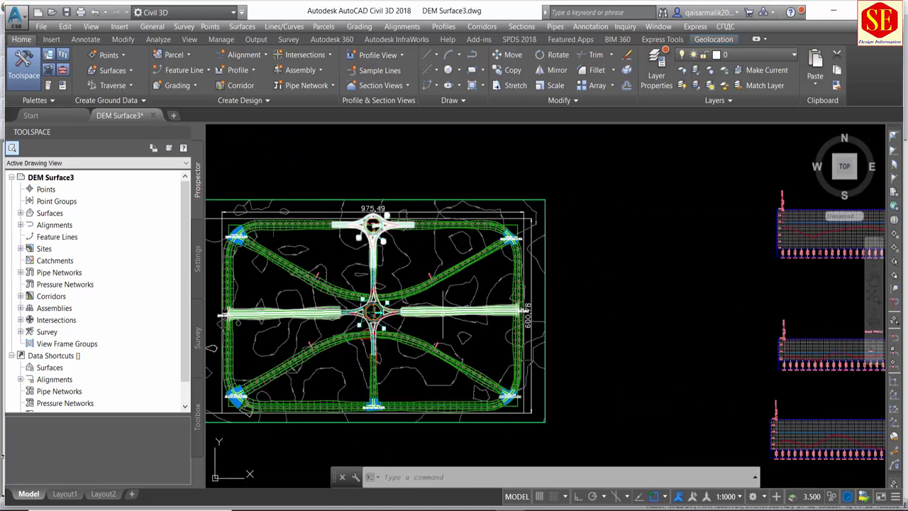
scroll(312, 312, down, 2)
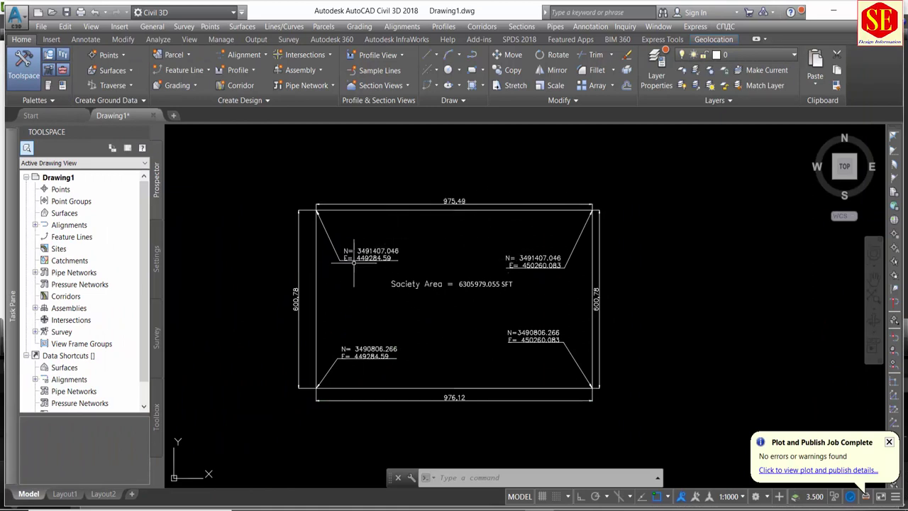
Check the Surfaces creation list, then open Area Coordinates.pdf from the Dem Surface folder.
click(132, 71)
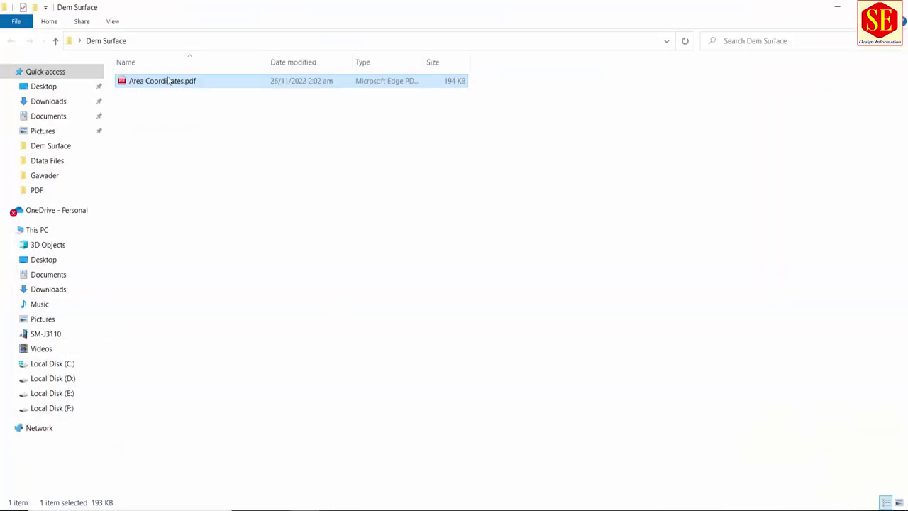
double_click(169, 81)
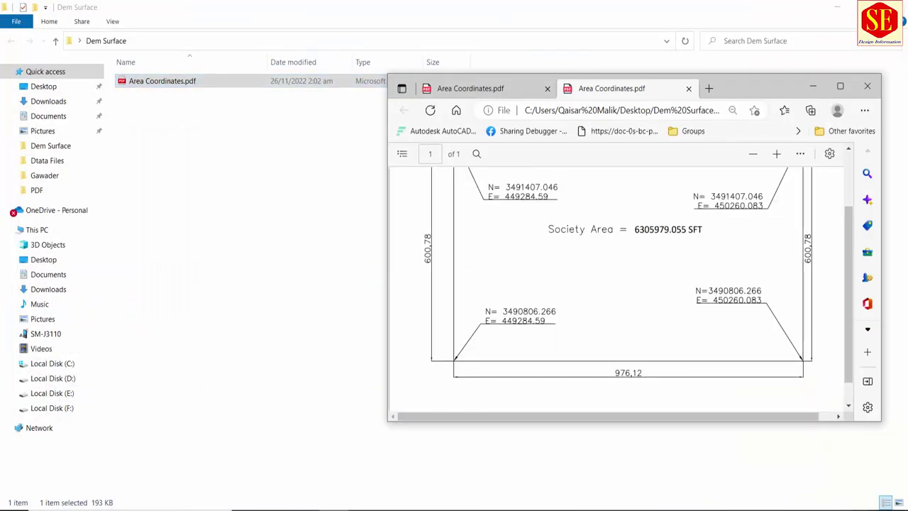
Maximize the Edge window showing the Area Coordinates PDF.
click(840, 86)
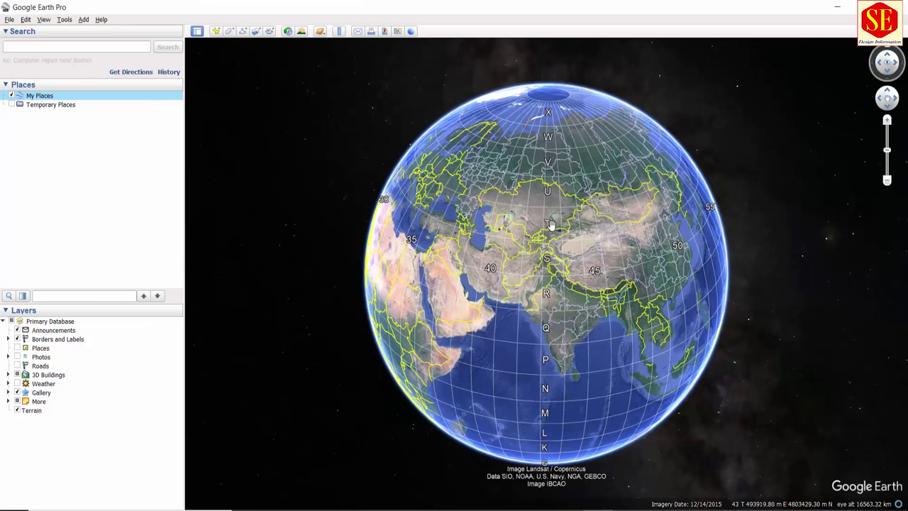
click(65, 20)
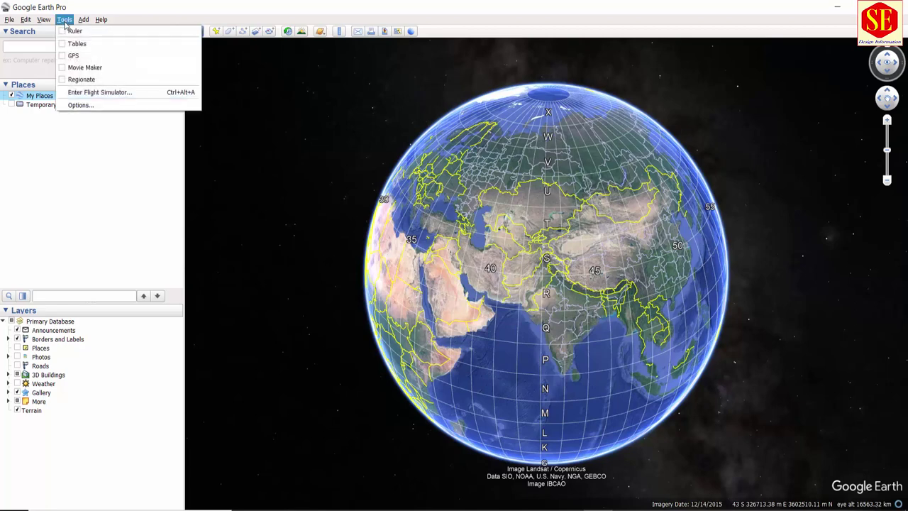
click(80, 105)
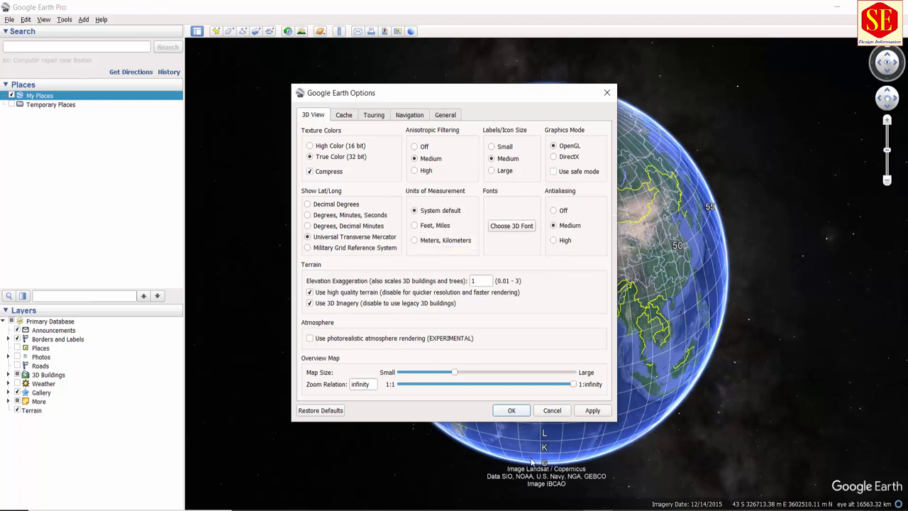
click(519, 411)
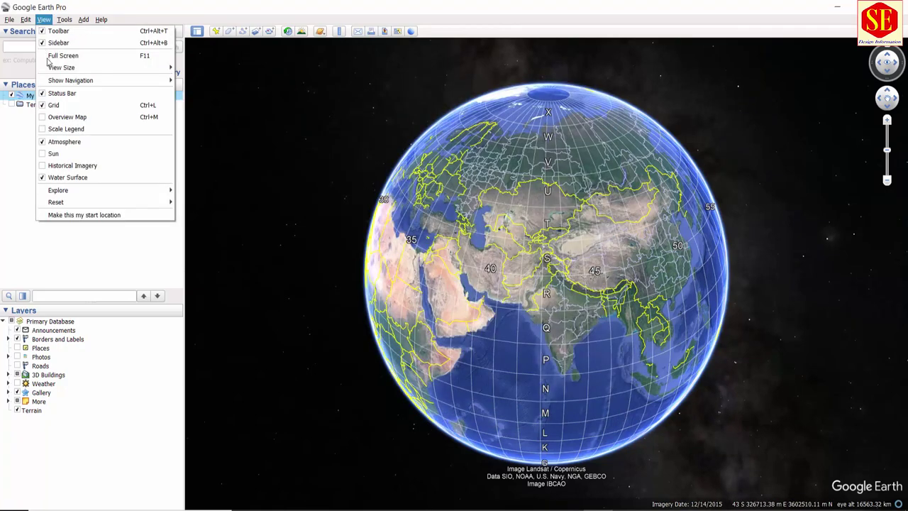
click(47, 107)
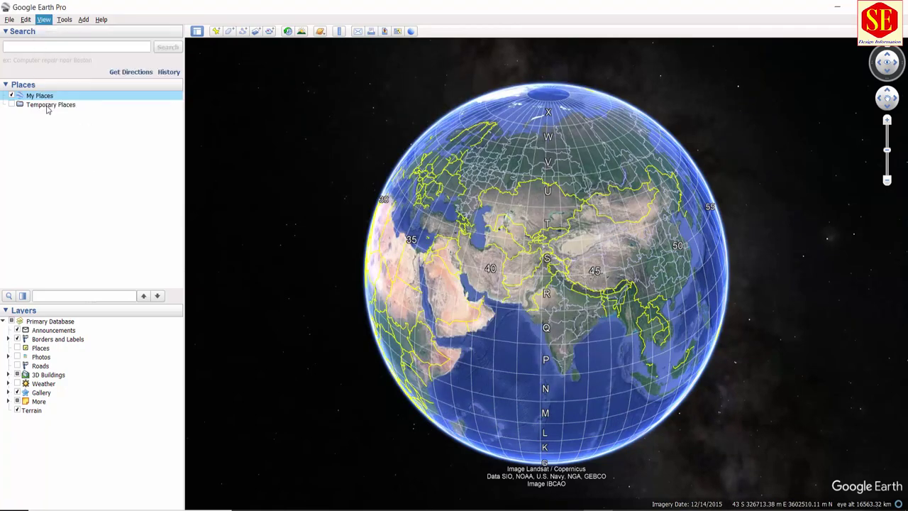
click(44, 20)
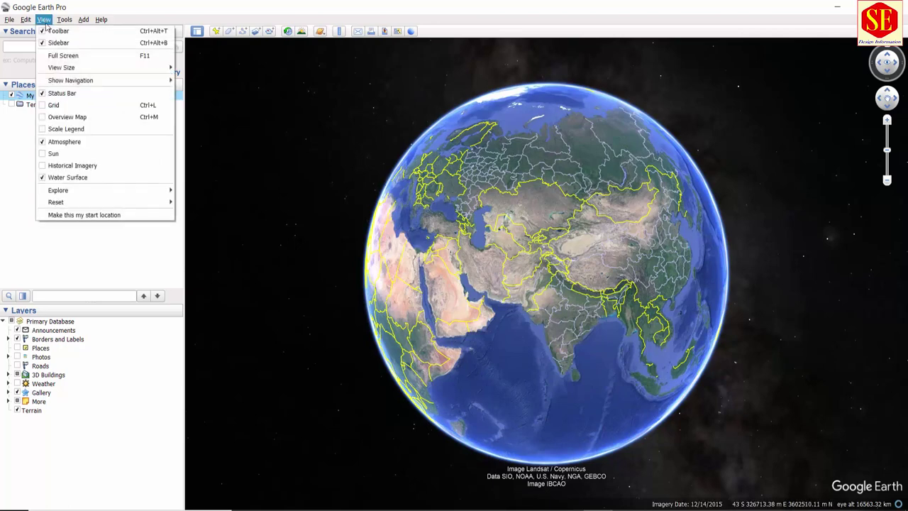
click(42, 107)
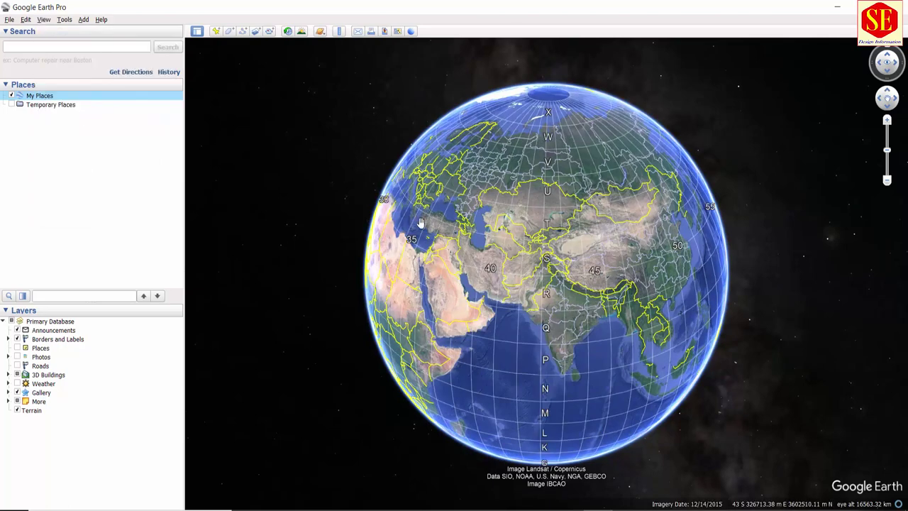
scroll(426, 237, up, 3)
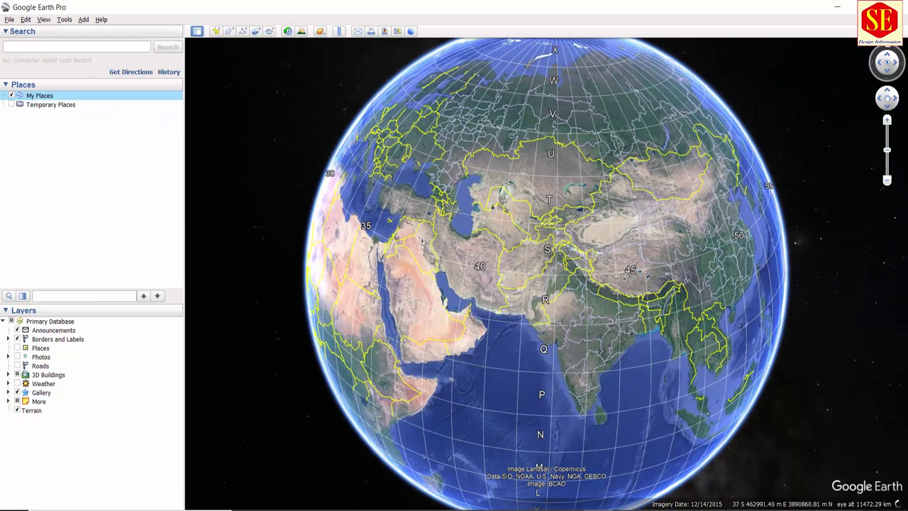
Search for Lahore and fly the globe to the city.
click(82, 75)
text(L)
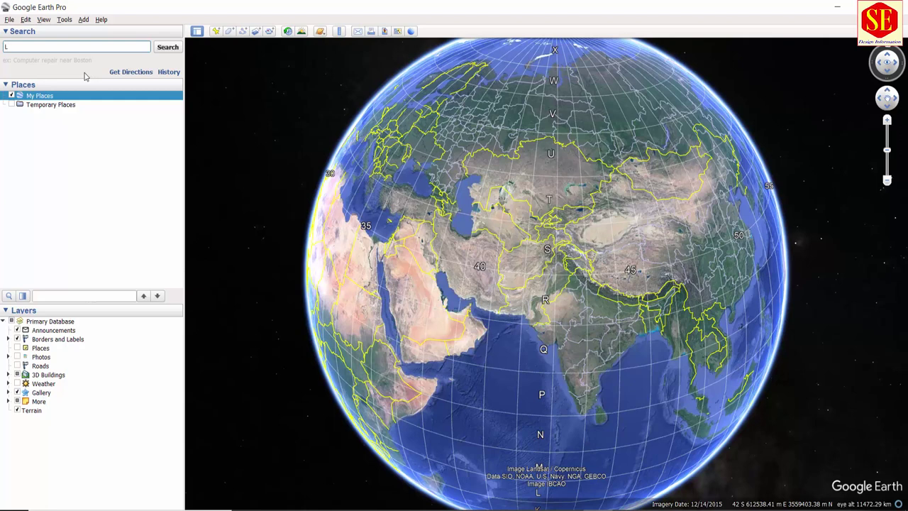
text(aore)
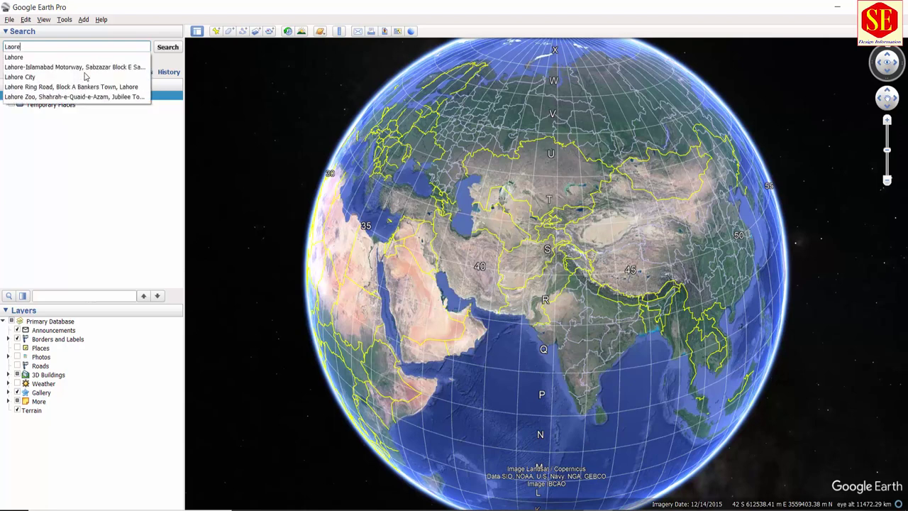
click(14, 58)
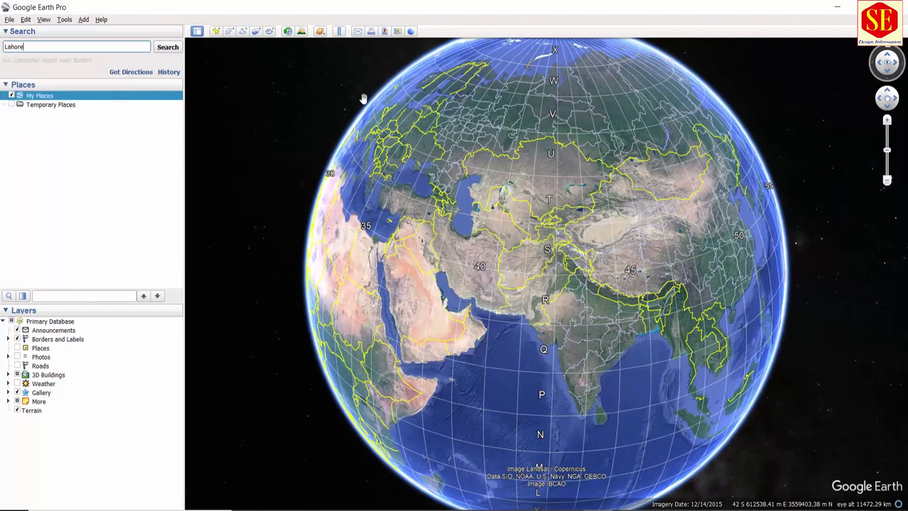
key(Return)
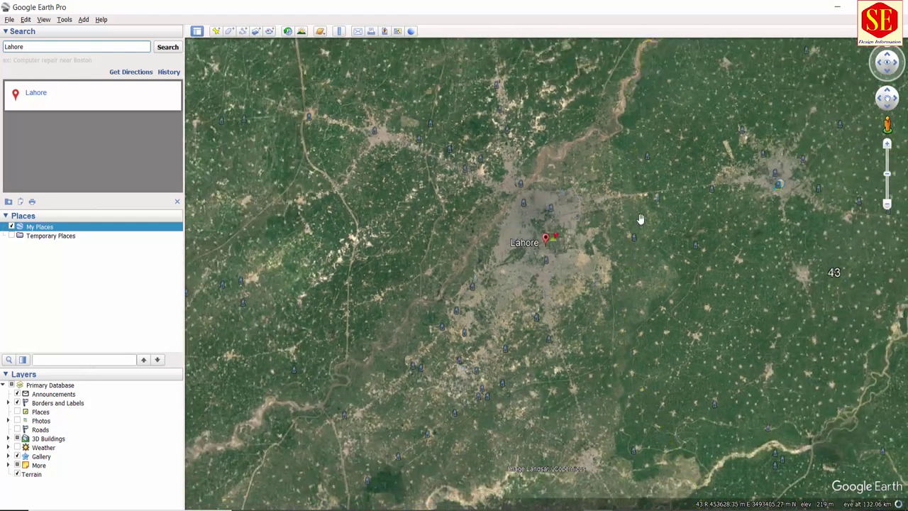
scroll(612, 251, up, 2)
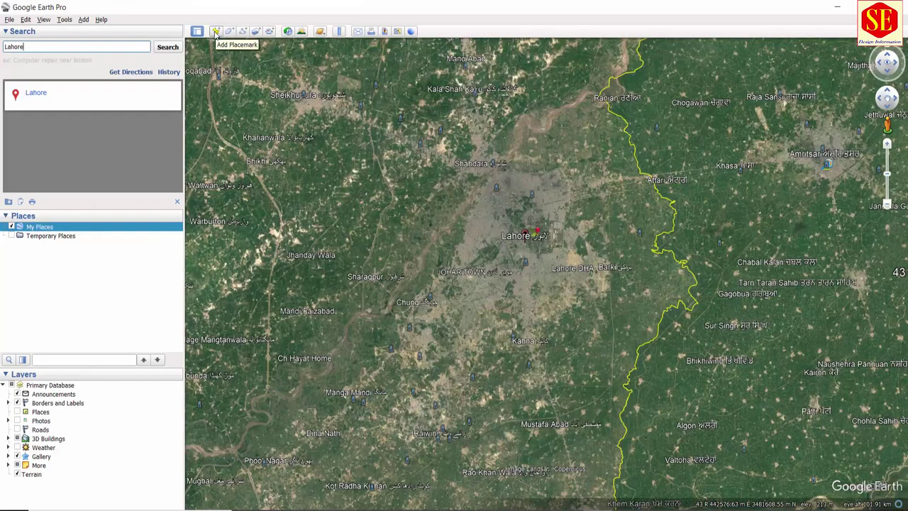
Create placemark A at easting 449284.59 and northing 3491407.046.
click(216, 32)
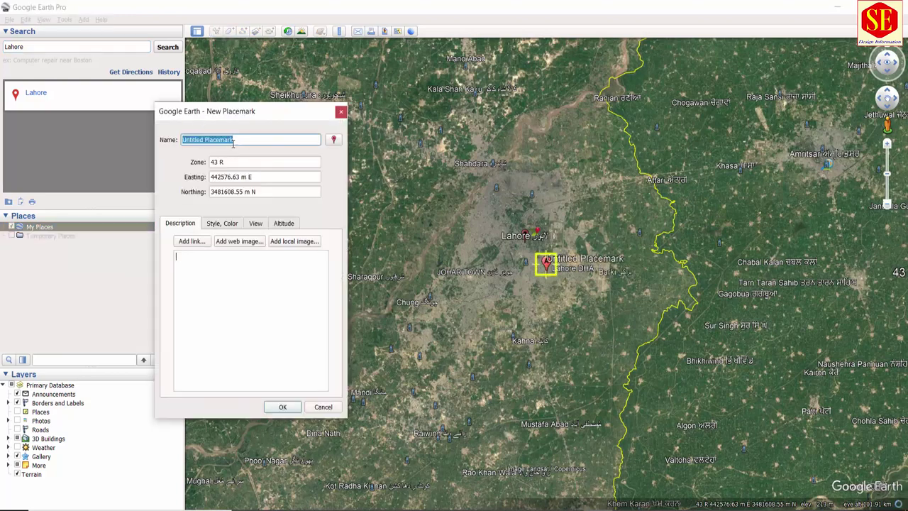
text(A)
click(219, 162)
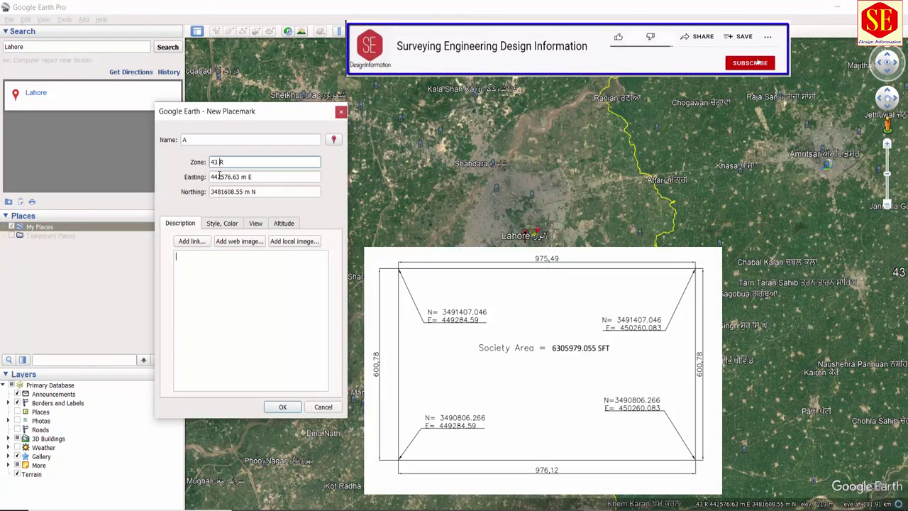
double_click(239, 180)
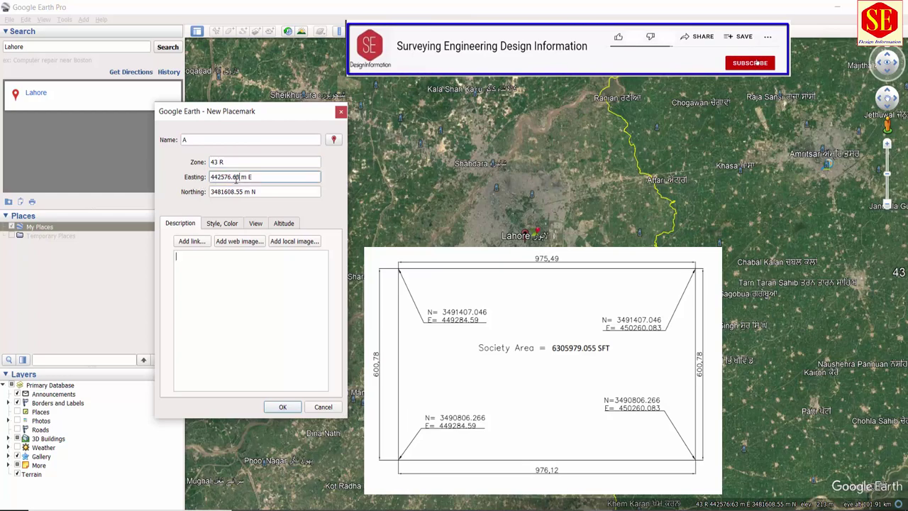
scroll(545, 234, down, 2)
scroll(545, 234, down, 2)
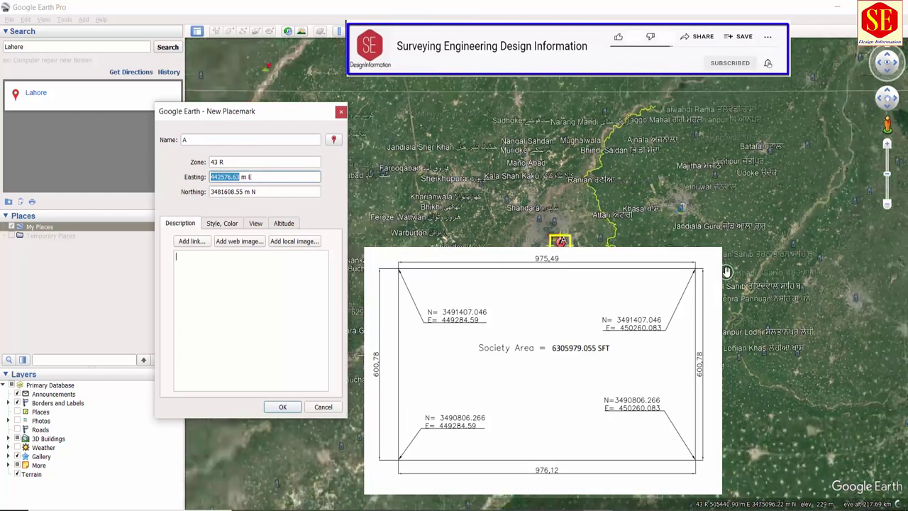
scroll(408, 209, up, 1)
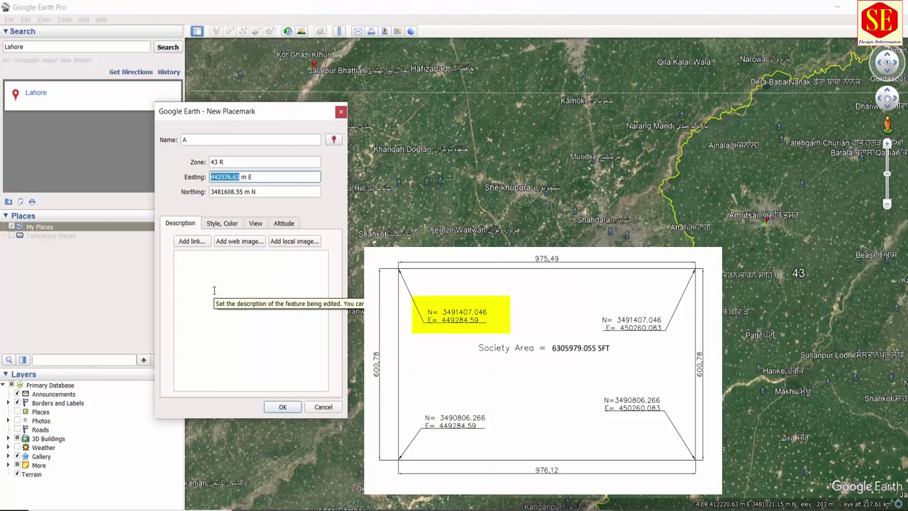
text(44)
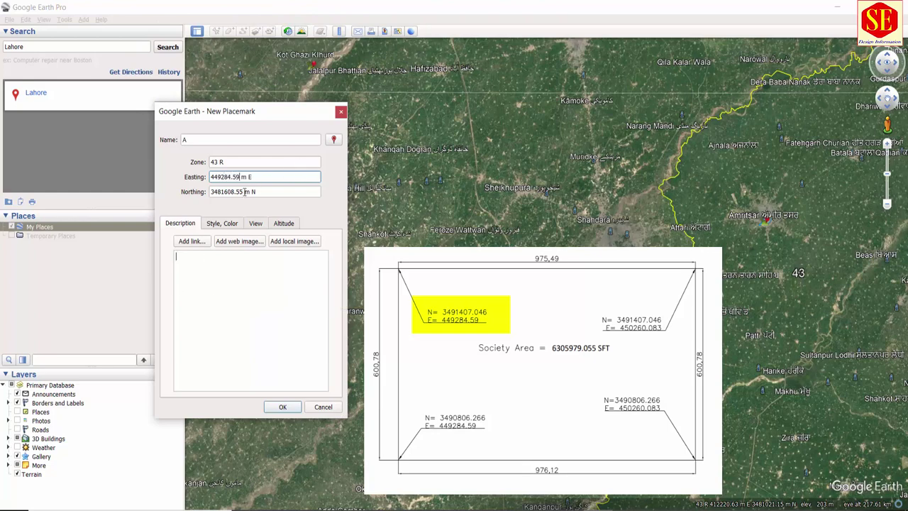
key(Tab)
text(3)
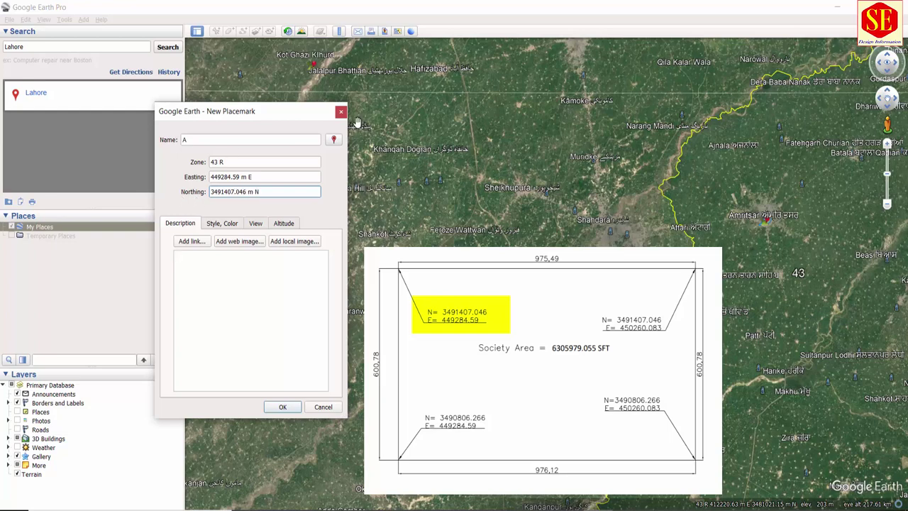
Give placemark A the red A paddle icon and save it.
click(333, 139)
click(119, 153)
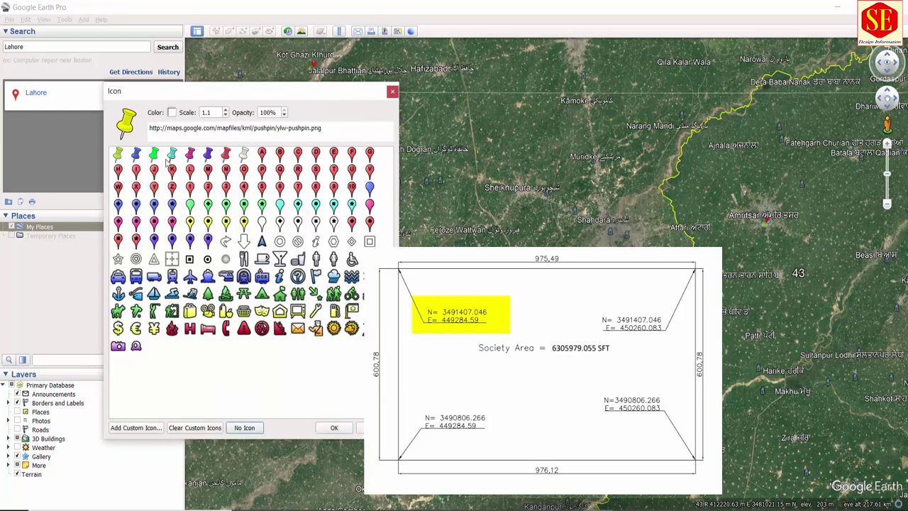
click(261, 154)
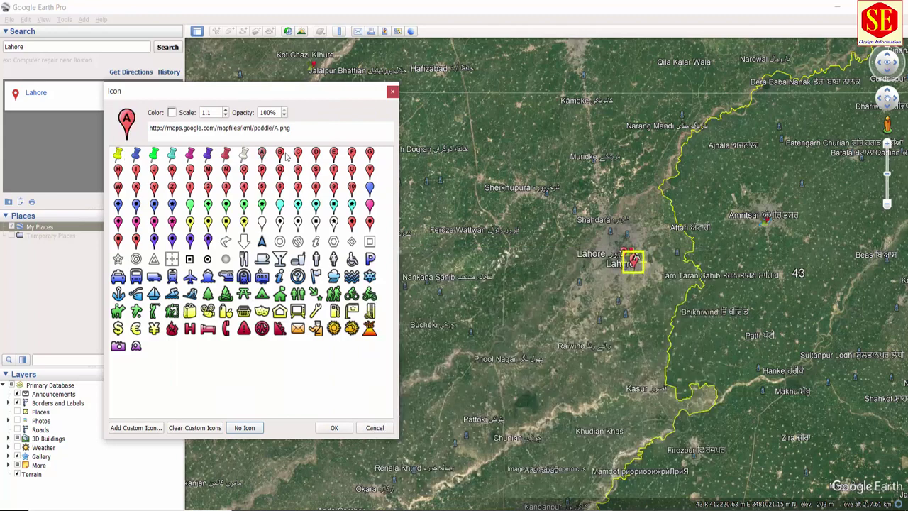
click(298, 154)
click(262, 154)
click(334, 428)
click(283, 407)
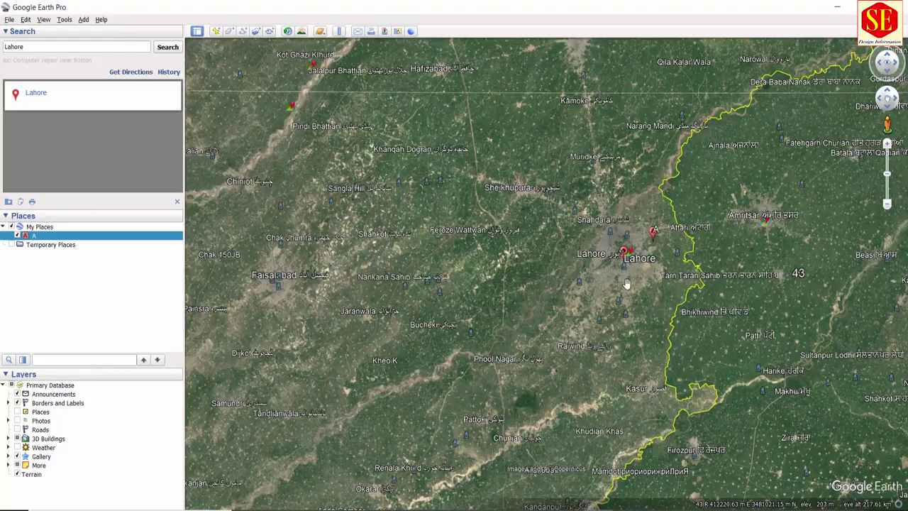
Zoom in and start a new placemark using the B paddle icon.
scroll(659, 239, up, 5)
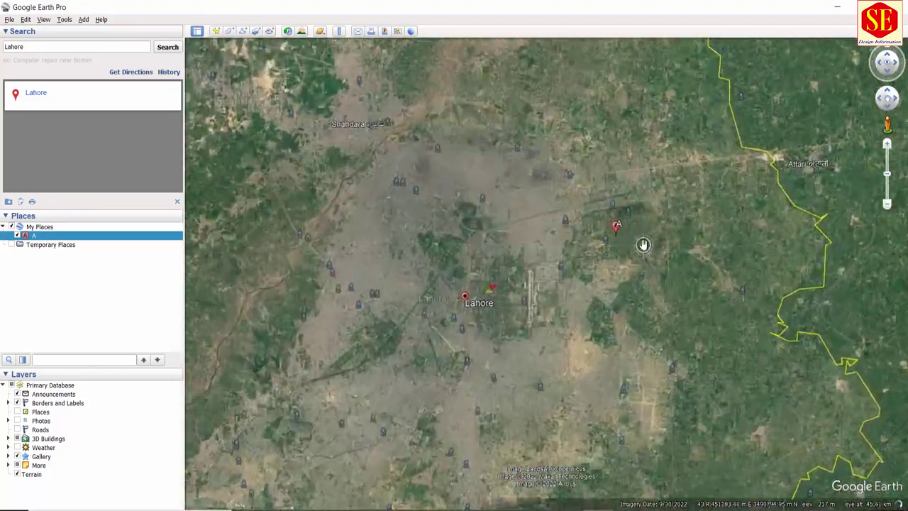
scroll(642, 244, up, 5)
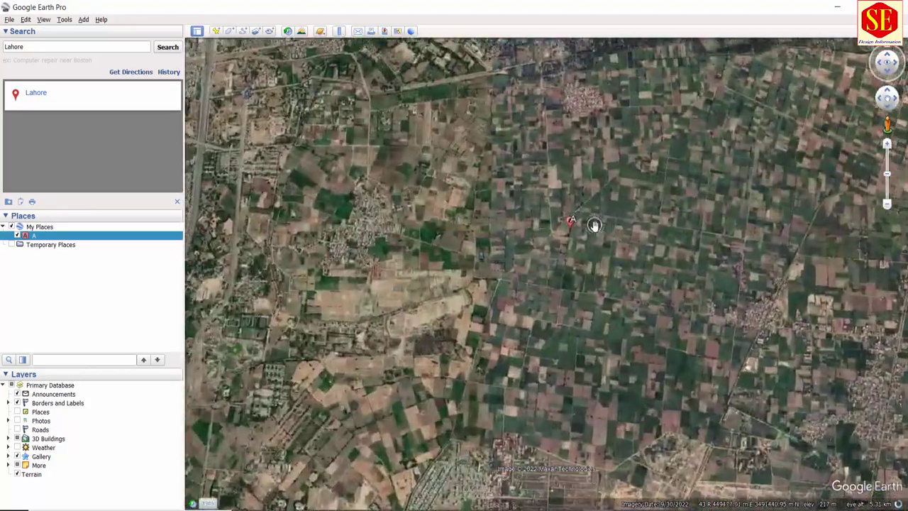
scroll(594, 225, up, 5)
scroll(425, 274, up, 2)
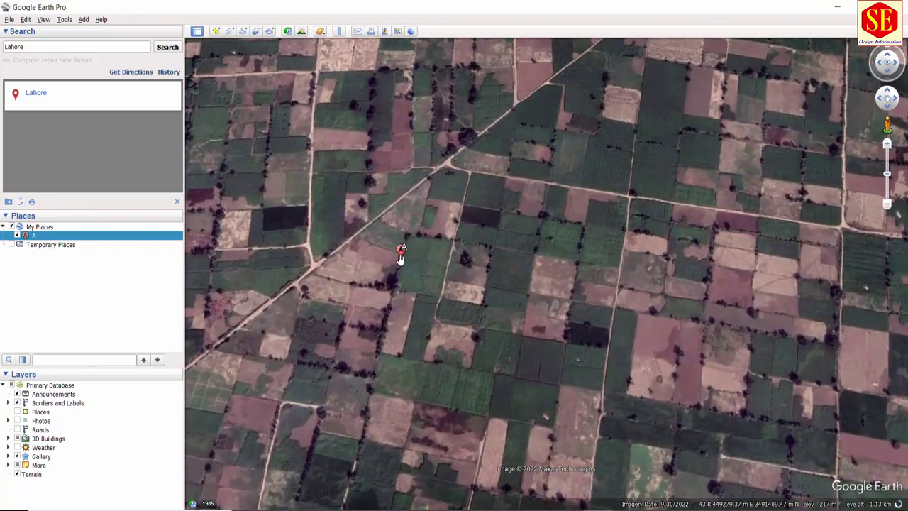
click(221, 33)
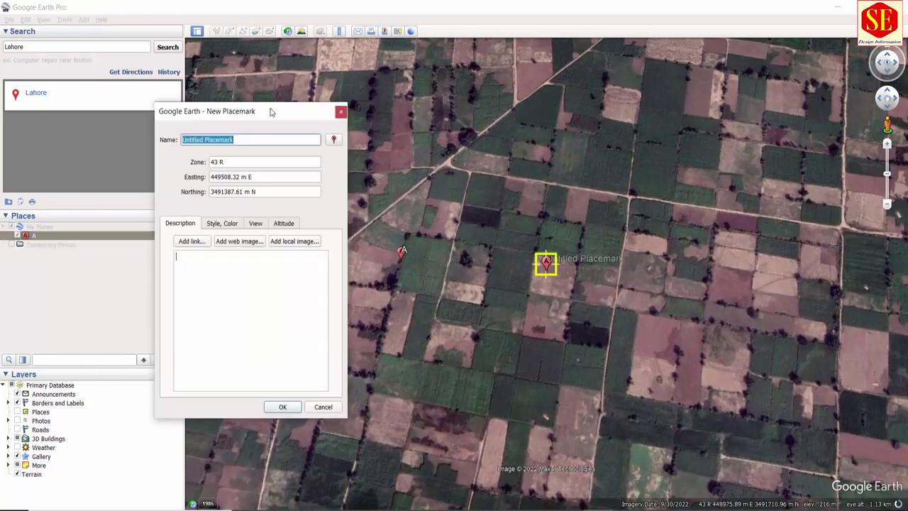
click(335, 139)
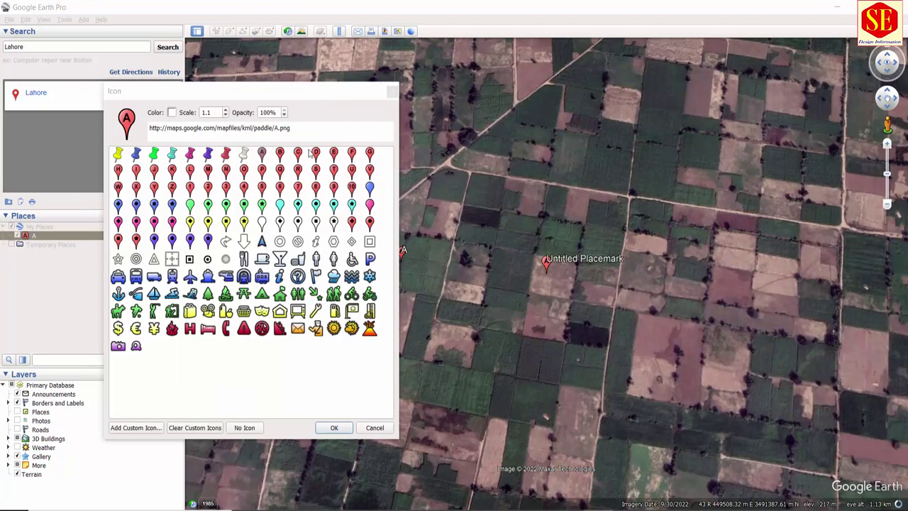
click(282, 153)
click(334, 427)
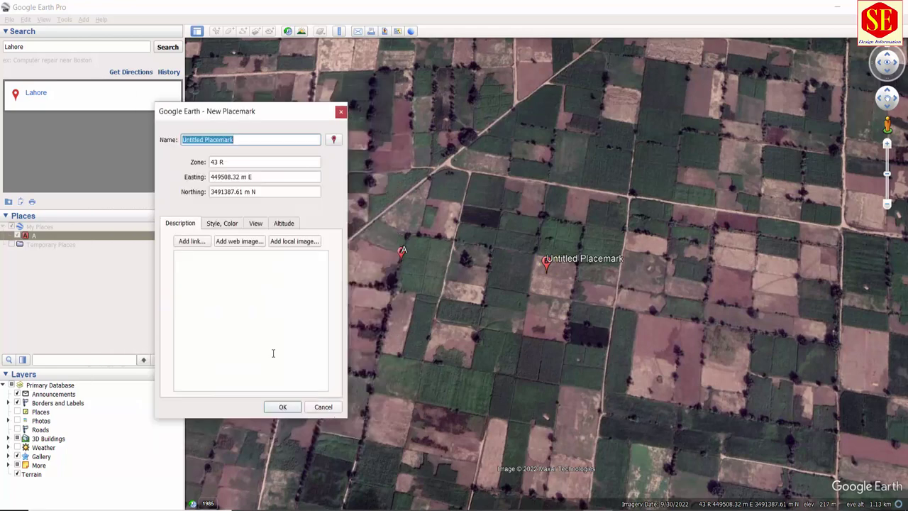
Name the placemark B with easting 450260.083 and northing 3491407.046.
text(B)
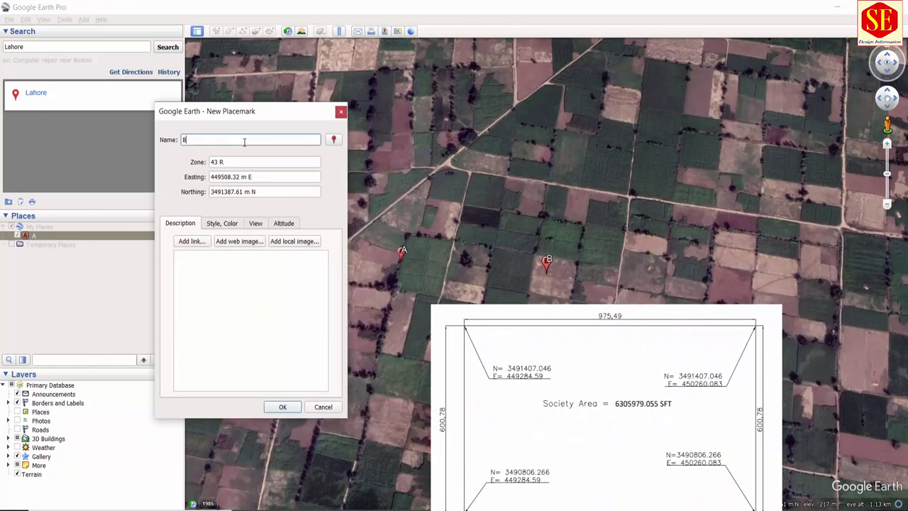
double_click(227, 177)
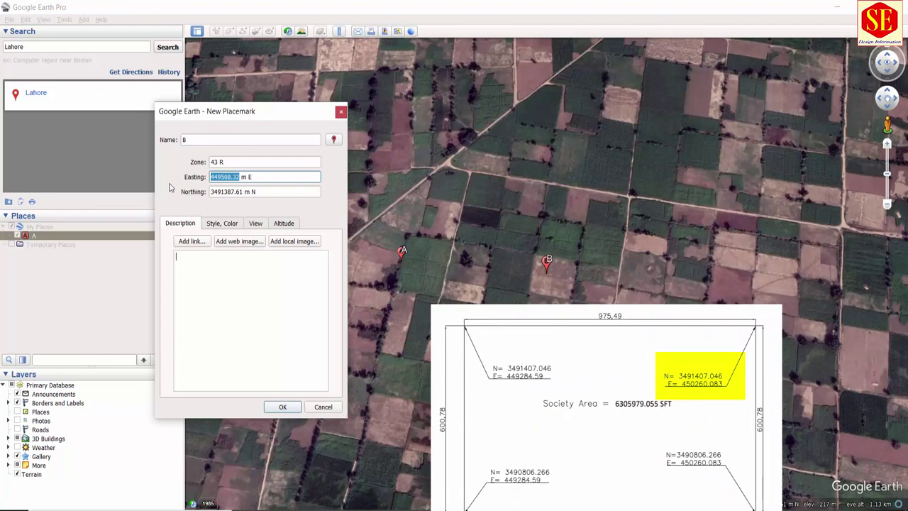
text(450260.0)
double_click(244, 189)
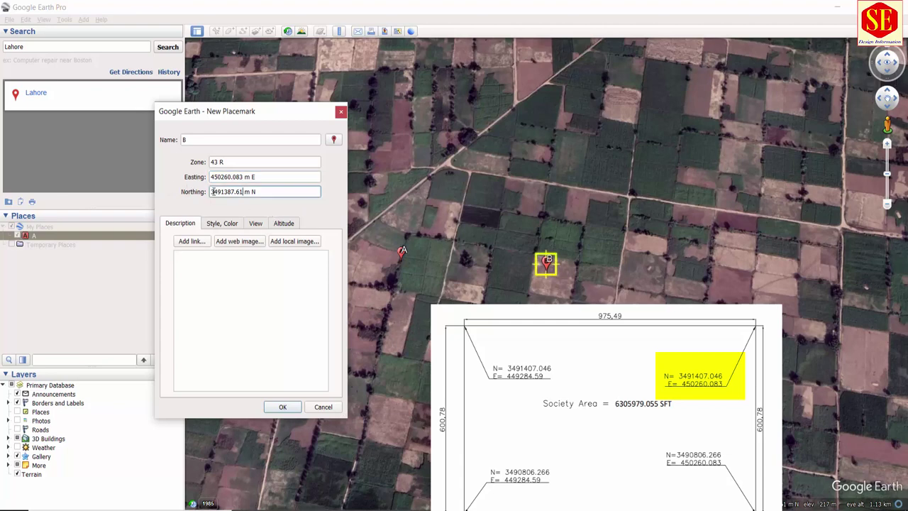
text(3)
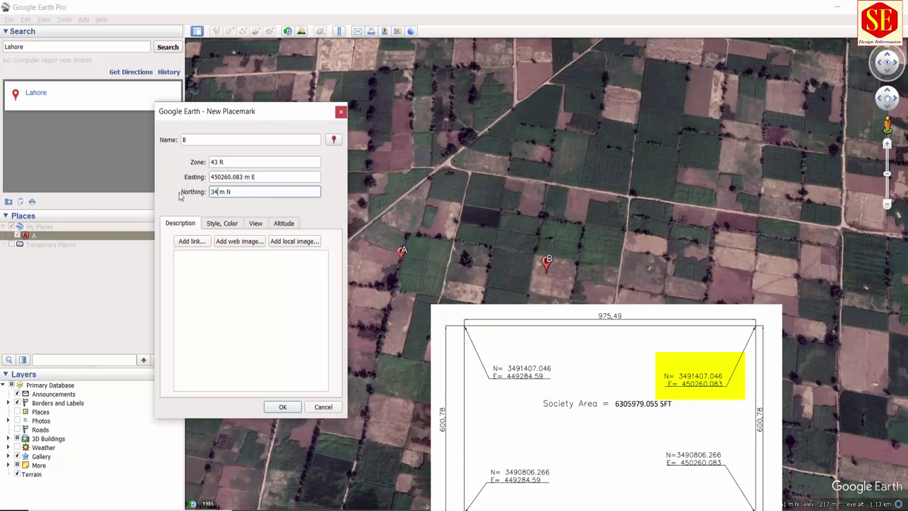
text(491)
text(407.046)
Save placemark B and pan the map to bring it into view.
click(282, 407)
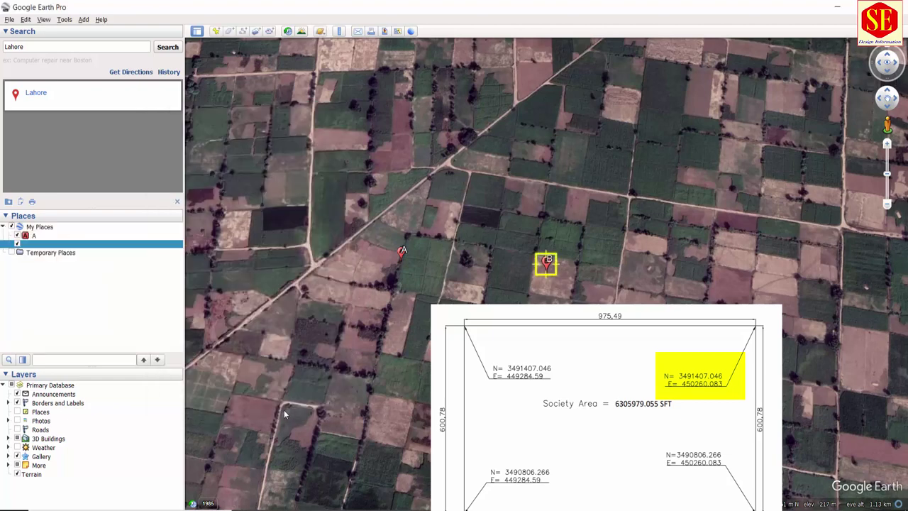
scroll(400, 254, up, 3)
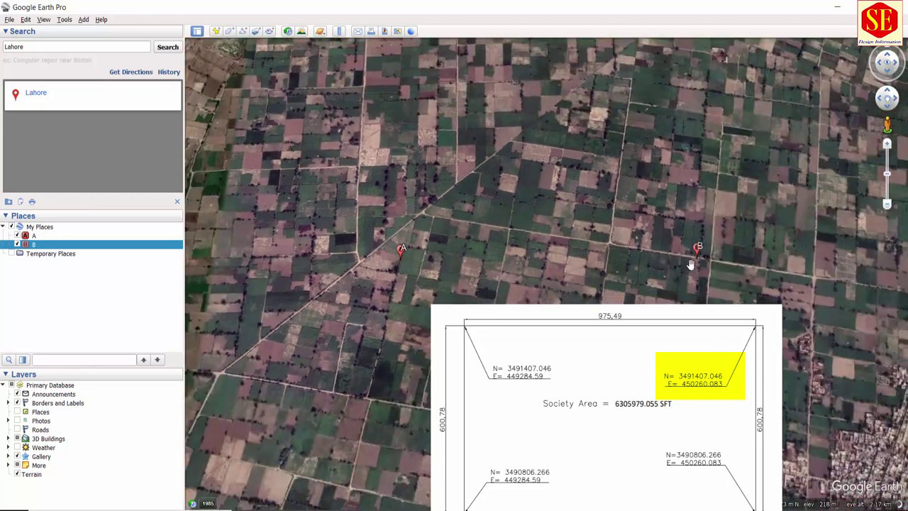
drag(400, 254, 321, 252)
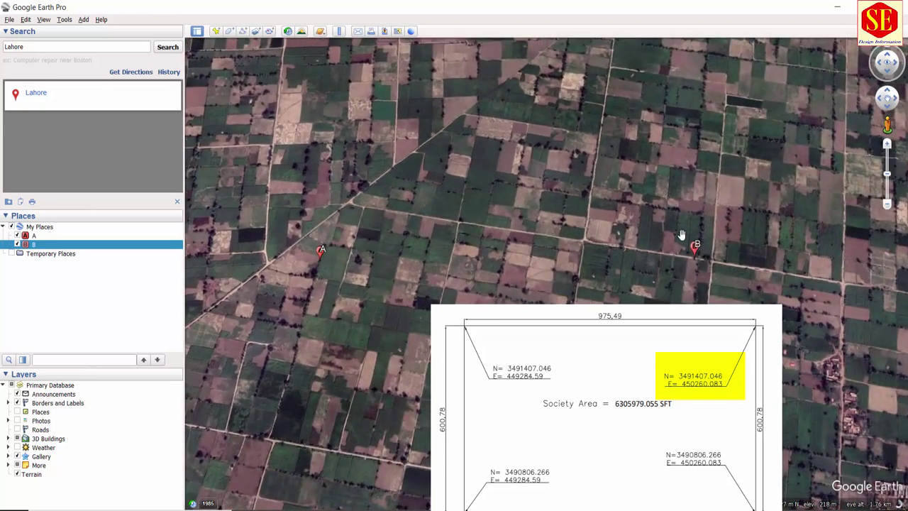
scroll(667, 209, down, 2)
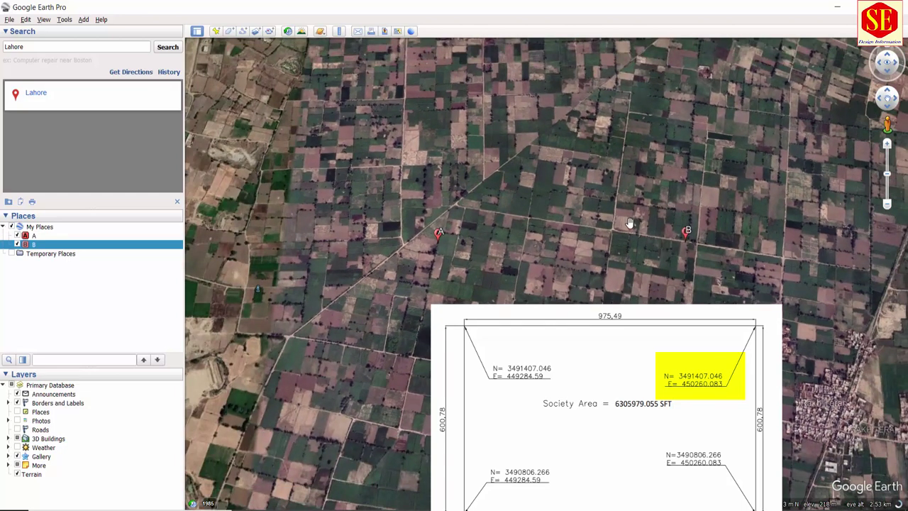
scroll(629, 224, down, 2)
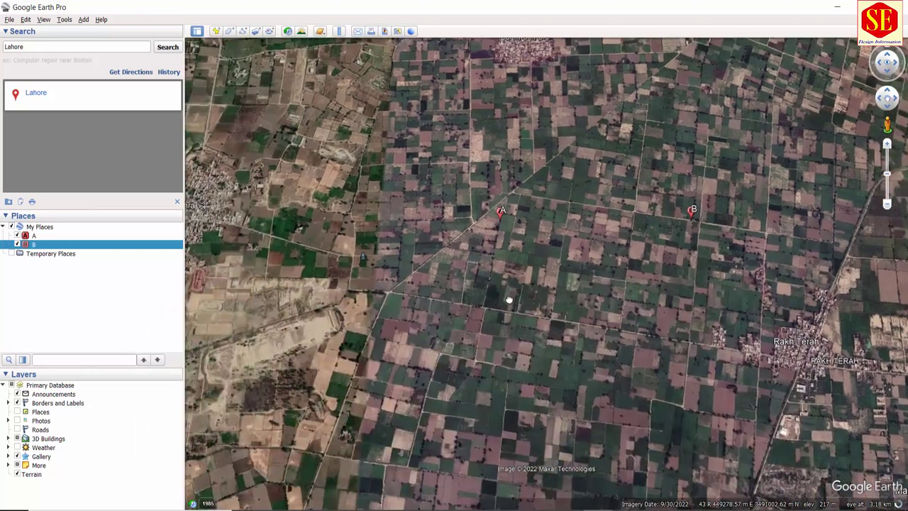
drag(508, 299, 524, 270)
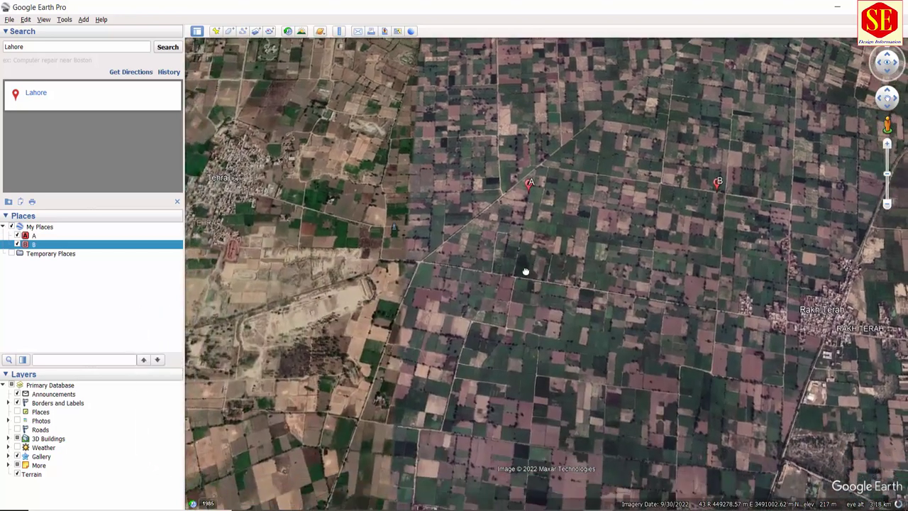
Add placemark C with the C paddle at easting 450260.083, northing 3490806.266.
click(215, 30)
click(335, 141)
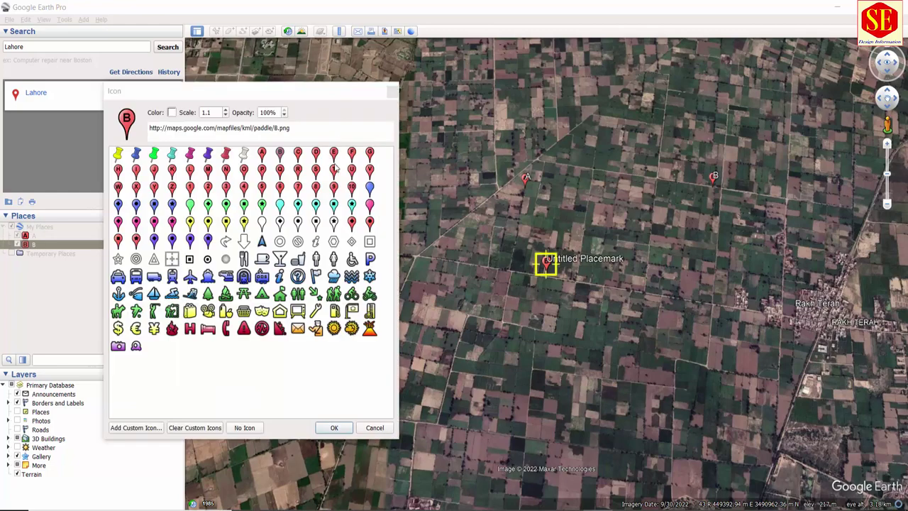
click(299, 153)
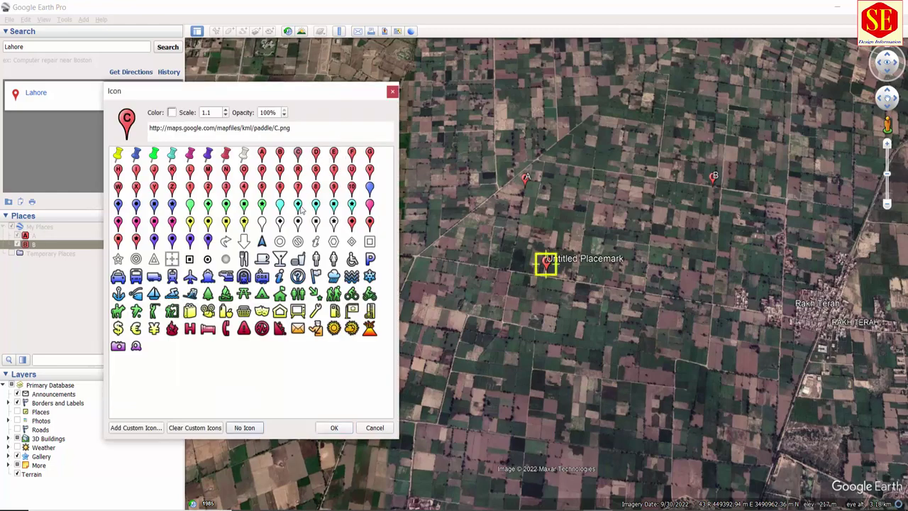
click(331, 428)
drag(246, 176, 206, 177)
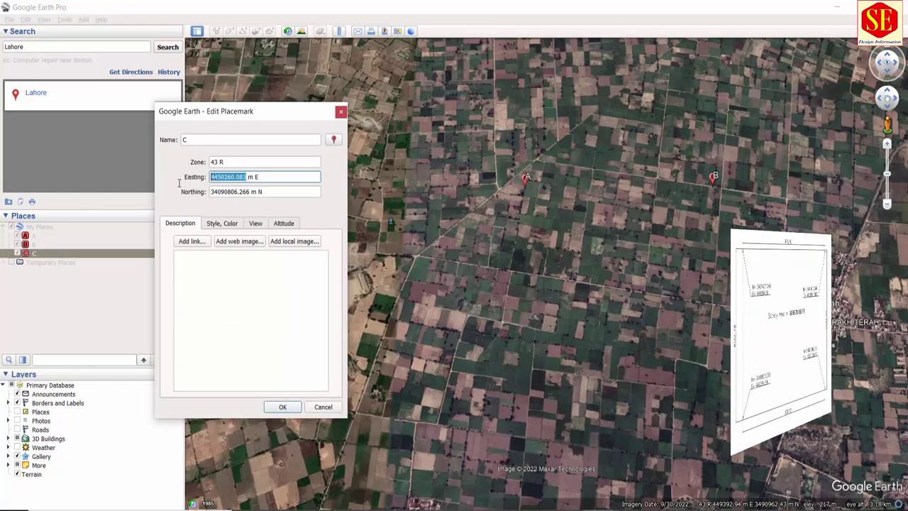
text(45)
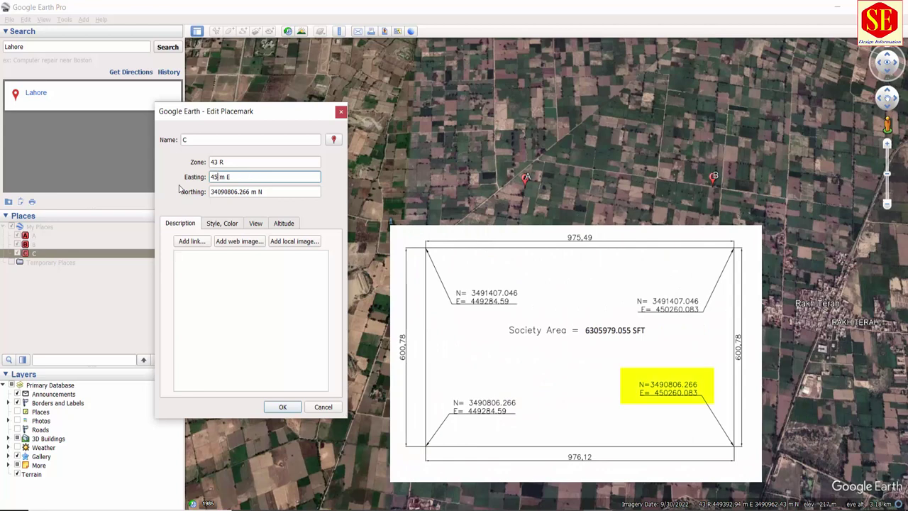
key(Tab)
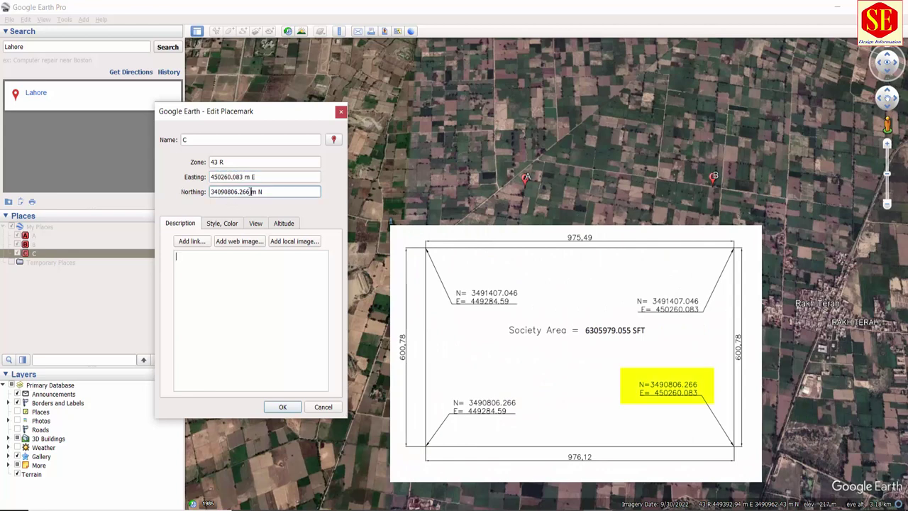
text(34)
Save placemark C, then add placemark D at easting 449284.594 with the plan's northing.
click(290, 409)
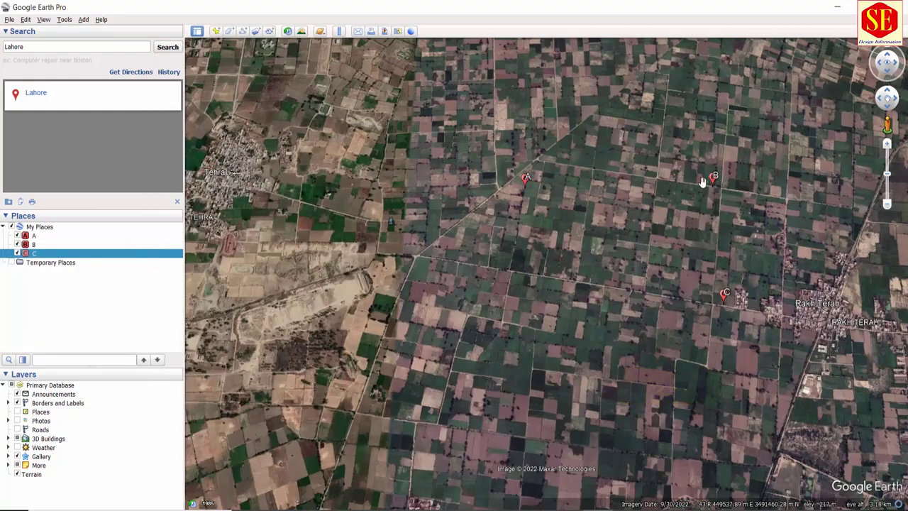
click(216, 31)
click(334, 139)
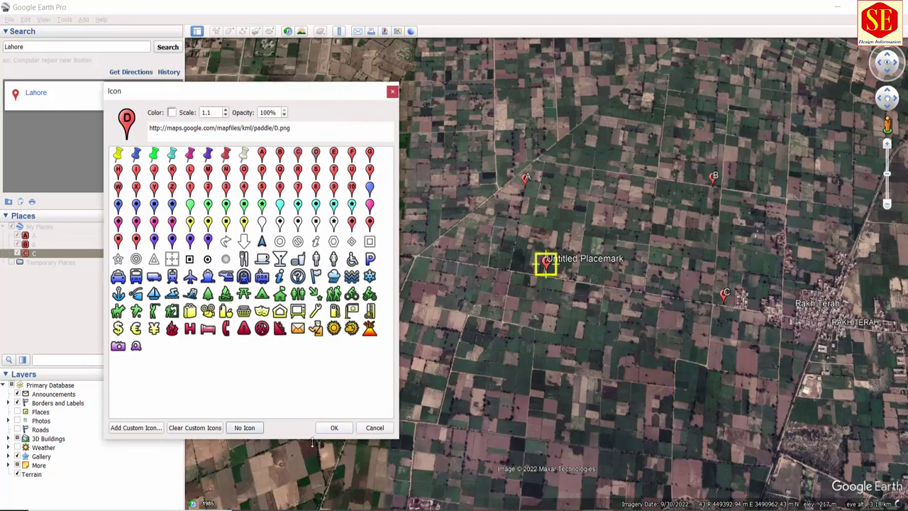
key(Escape)
text(D)
key(Tab)
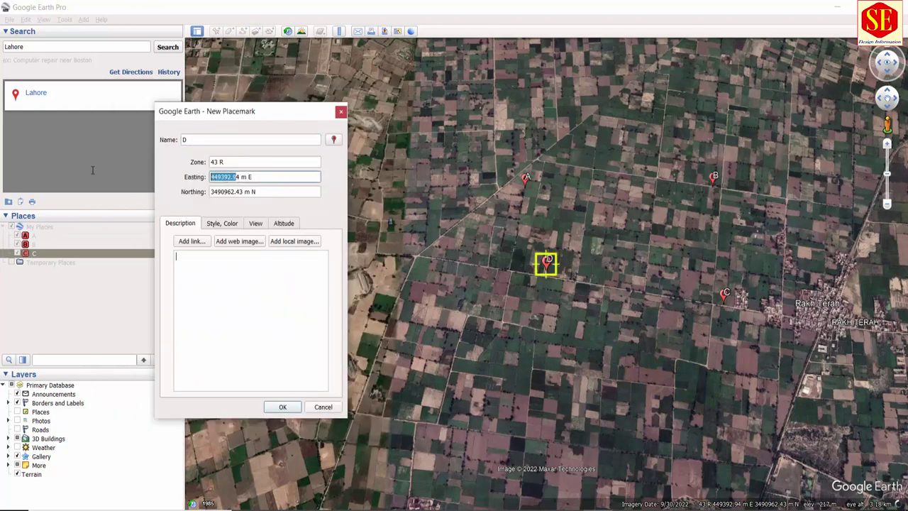
text(449284)
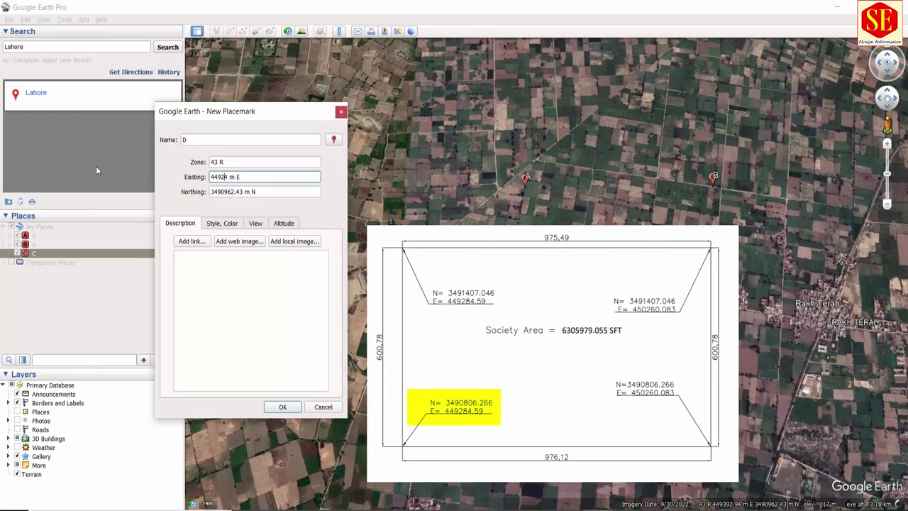
text(.594)
key(Tab)
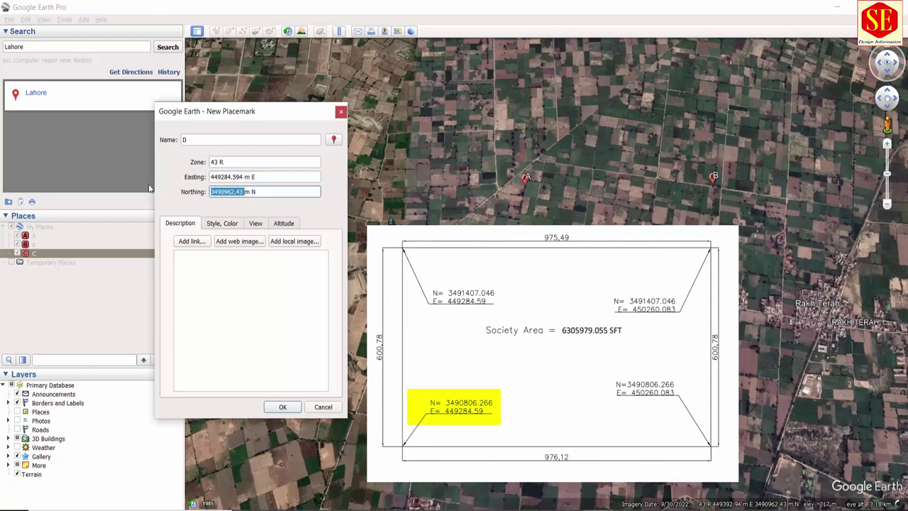
text(34)
click(281, 409)
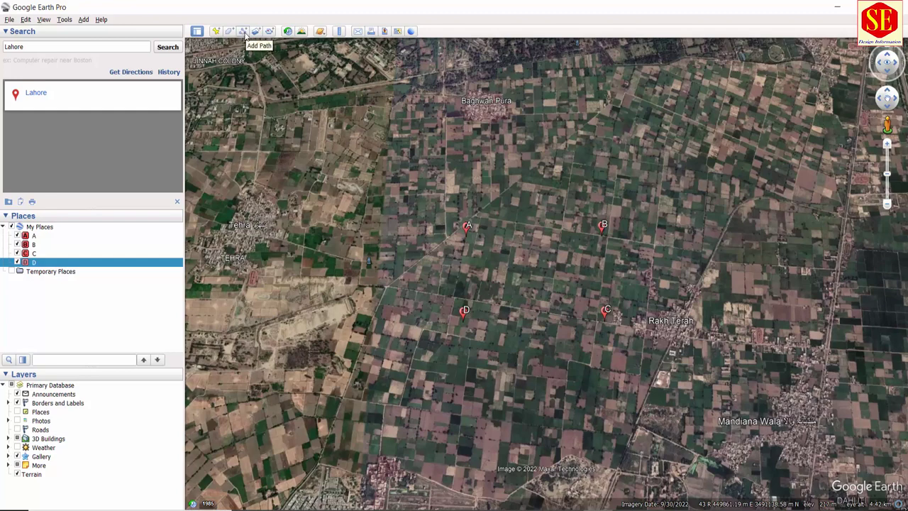
Start a new path with a red line colour.
click(243, 31)
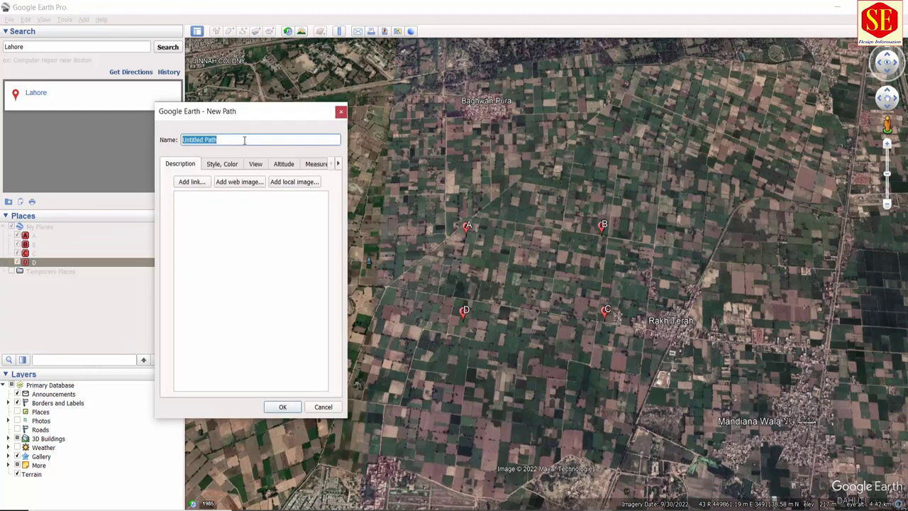
click(225, 164)
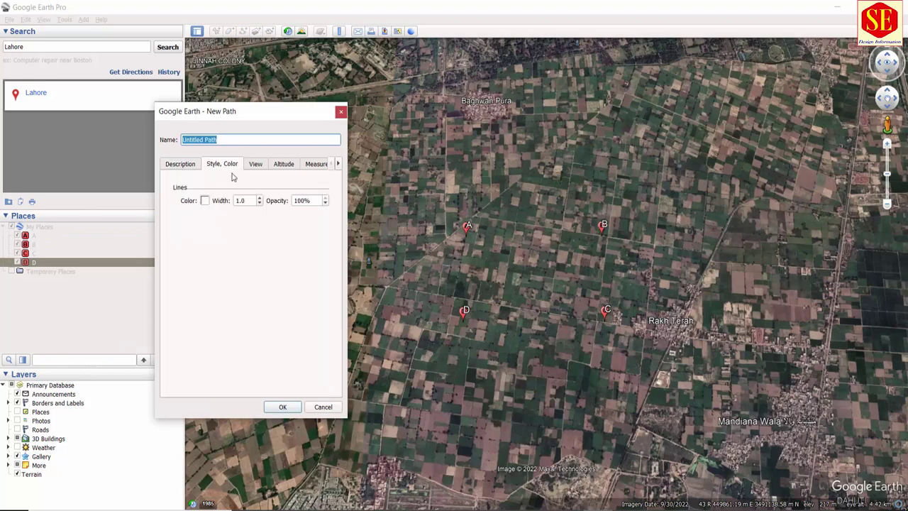
click(205, 202)
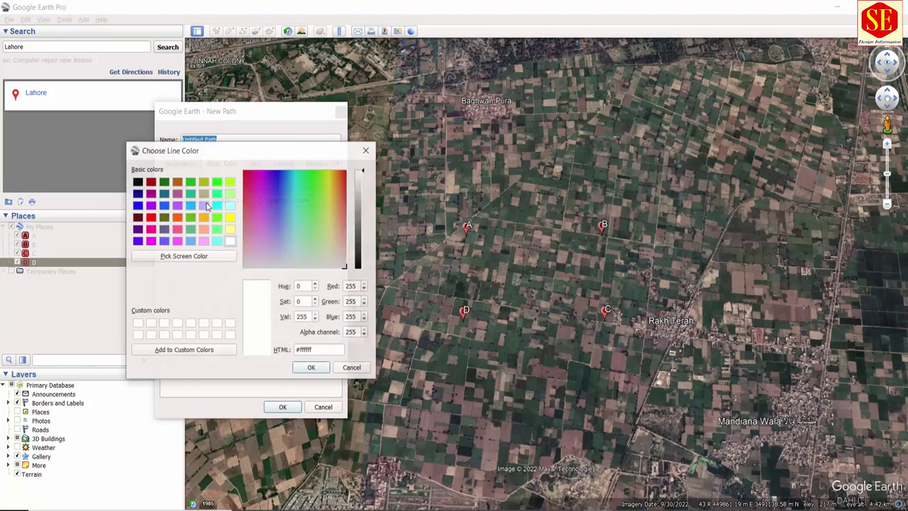
click(153, 219)
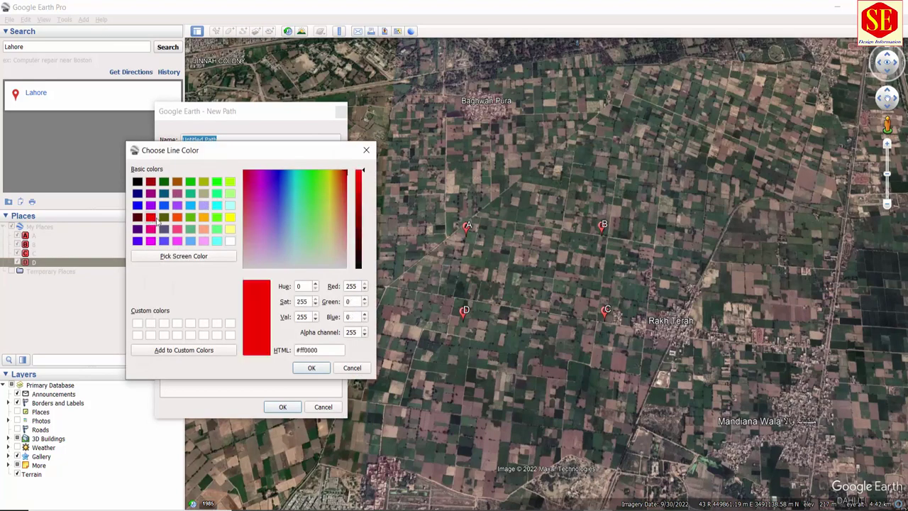
click(310, 367)
scroll(466, 231, up, 5)
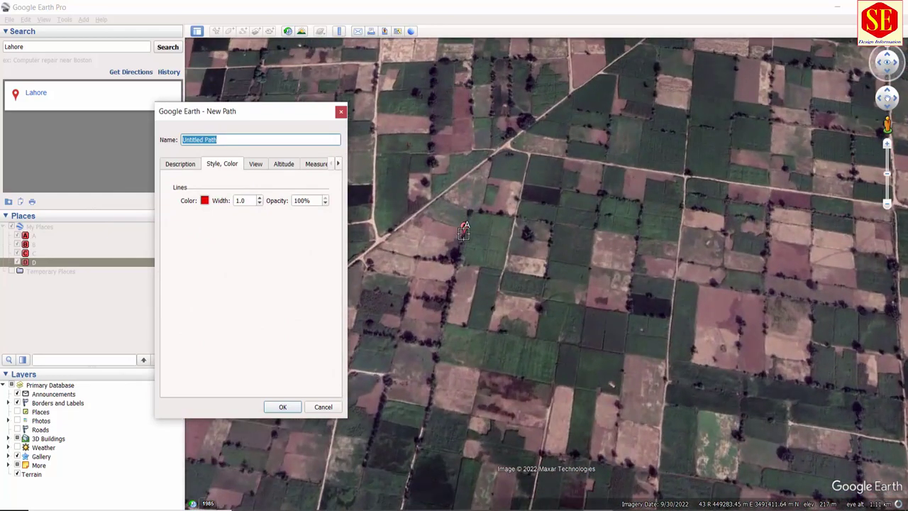
scroll(411, 268, down, 2)
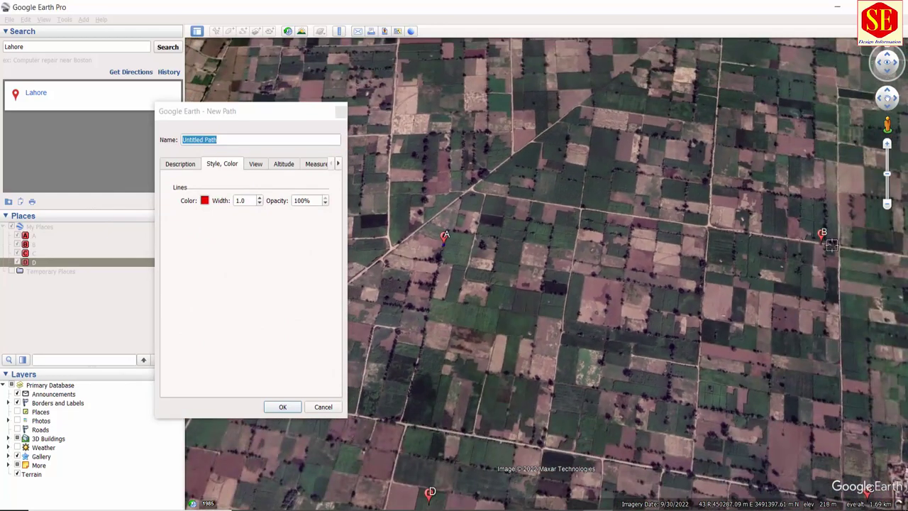
scroll(829, 245, up, 2)
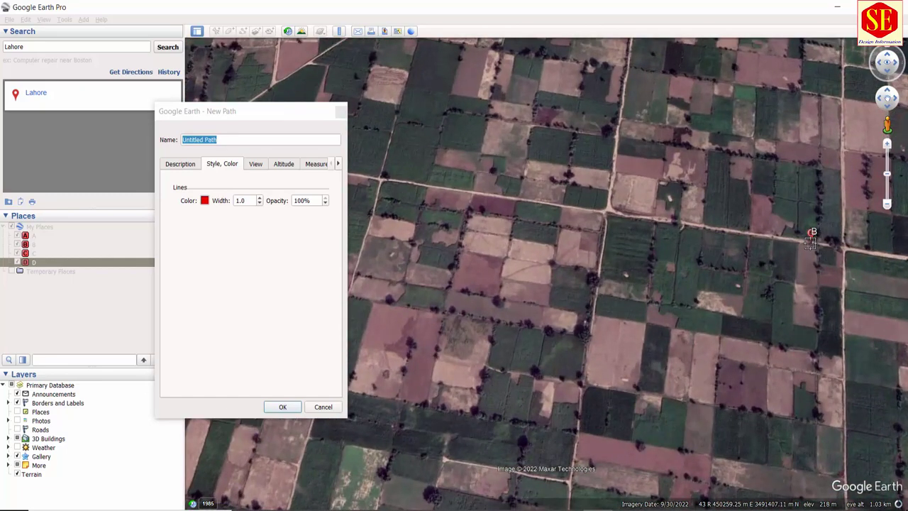
scroll(810, 241, down, 2)
scroll(810, 241, down, 1)
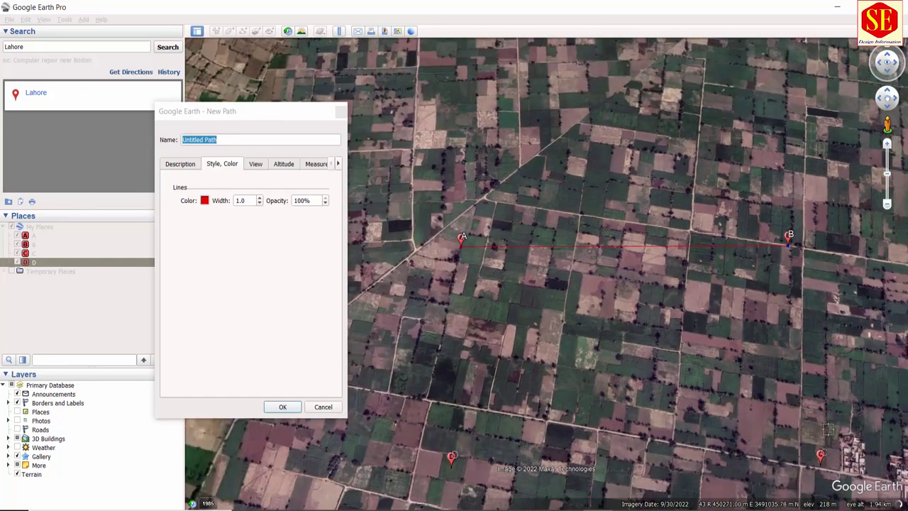
scroll(823, 446, up, 2)
scroll(820, 457, up, 2)
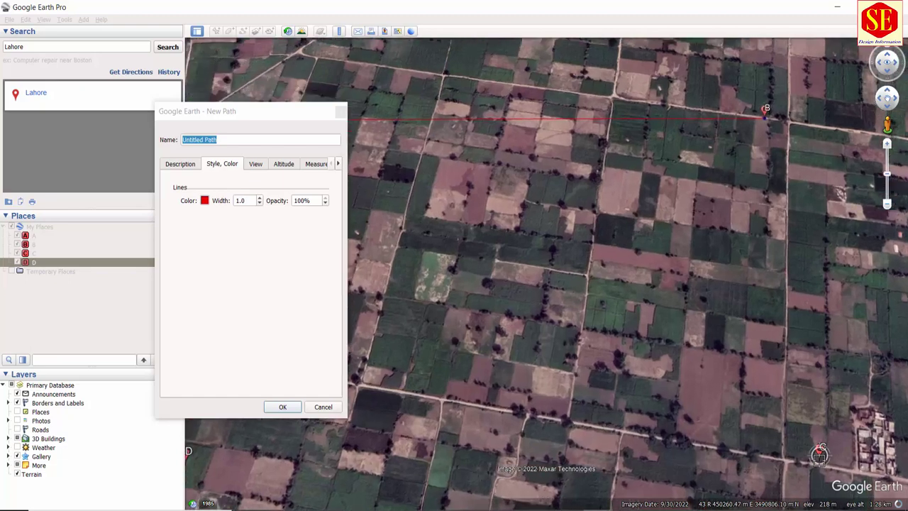
scroll(802, 312, down, 3)
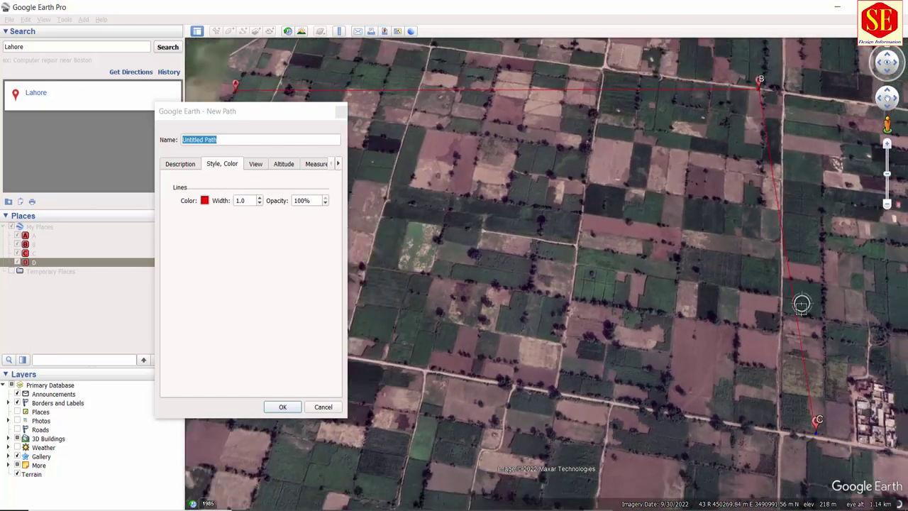
scroll(426, 380, up, 2)
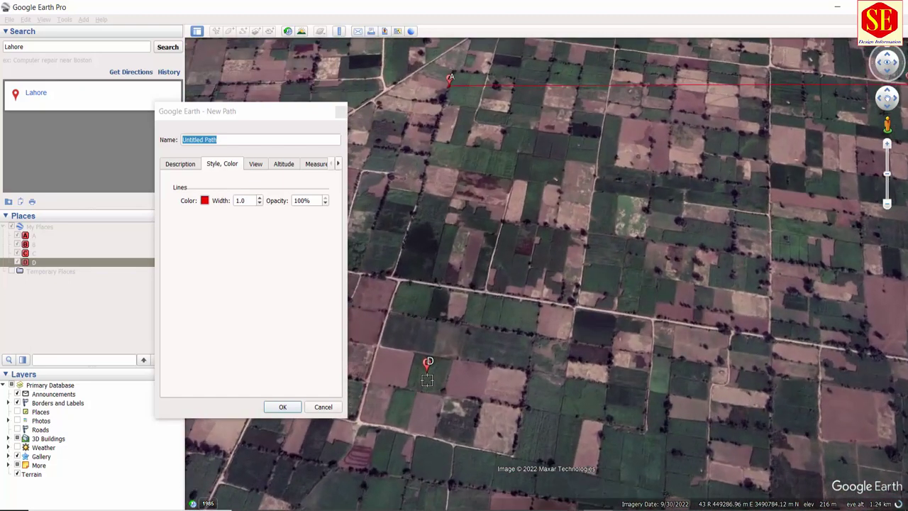
Trace the path through the corners back to A, set width 25, and save it.
click(425, 372)
key(Up)
key(Up)
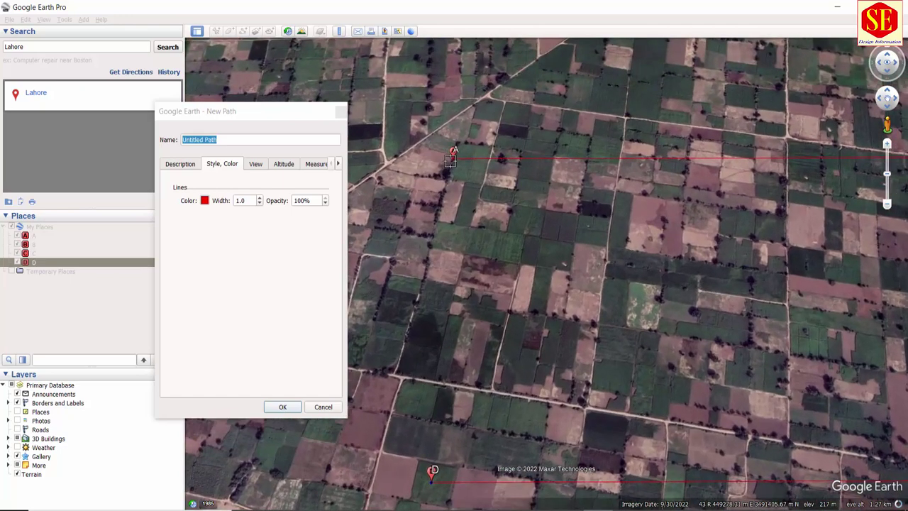
click(451, 162)
scroll(383, 266, down, 3)
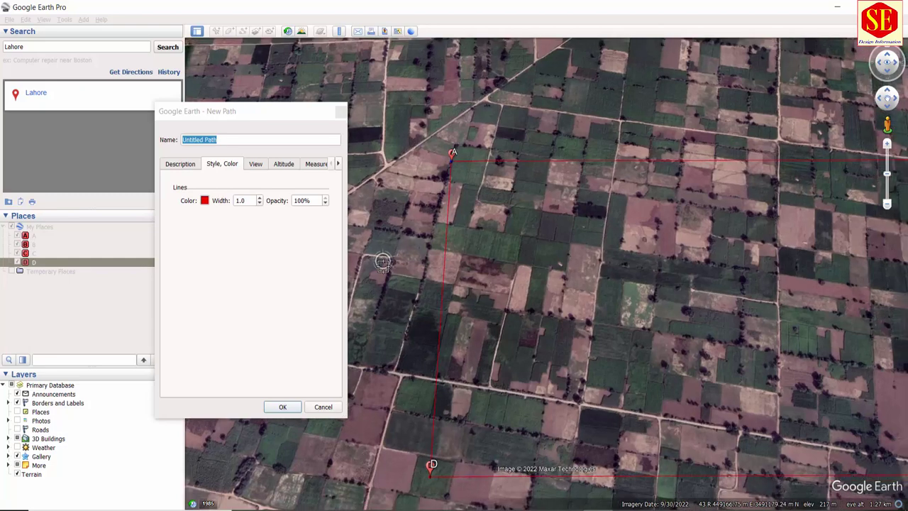
click(252, 200)
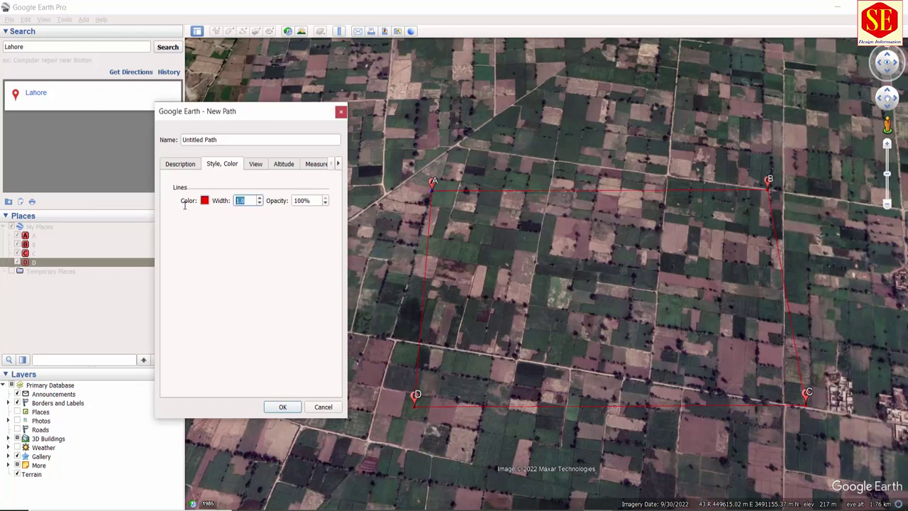
text(25)
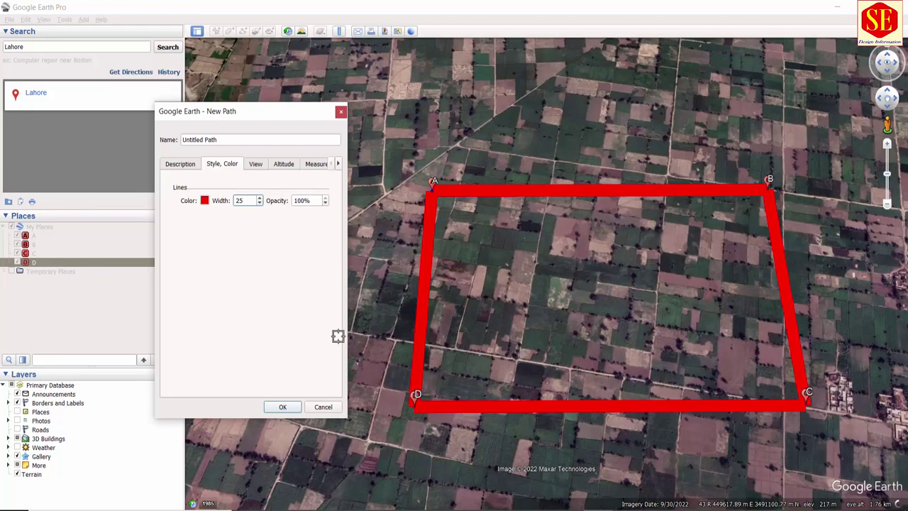
click(281, 407)
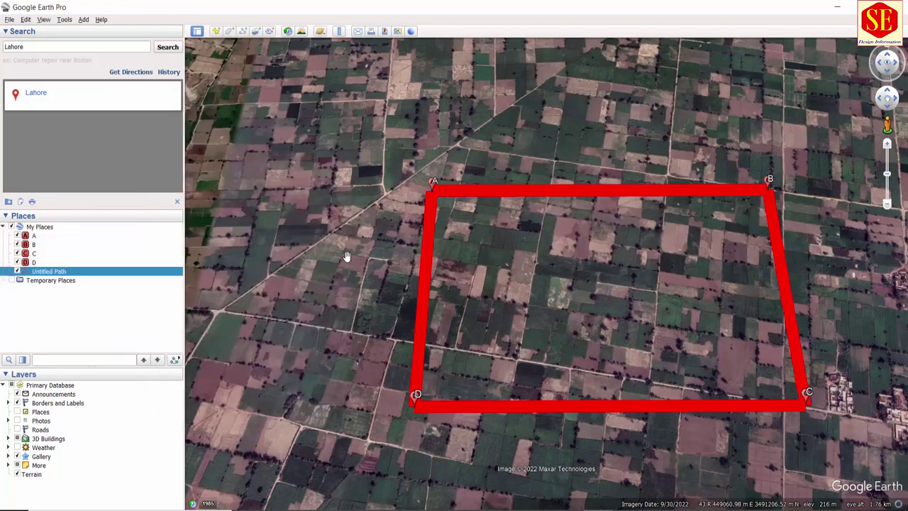
Untilt the view to look straight down on the boundary and select My Places.
scroll(346, 255, down, 2)
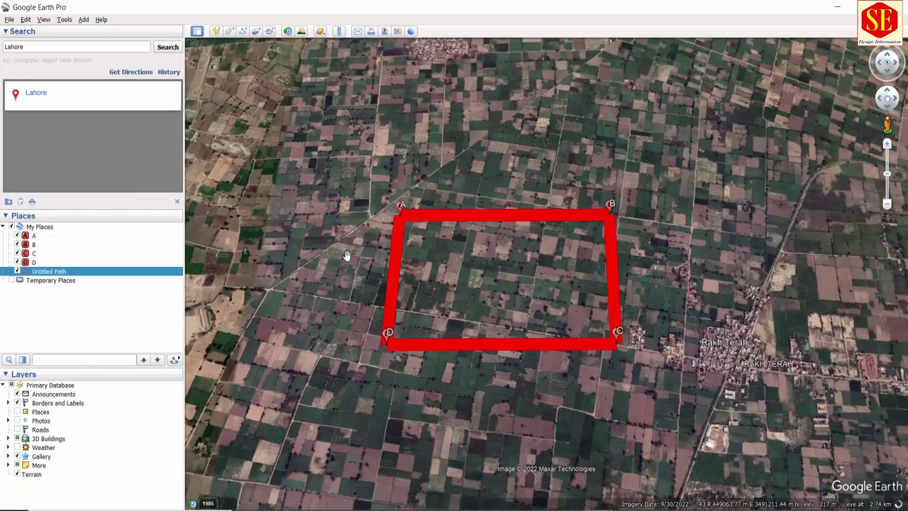
scroll(443, 202, up, 1)
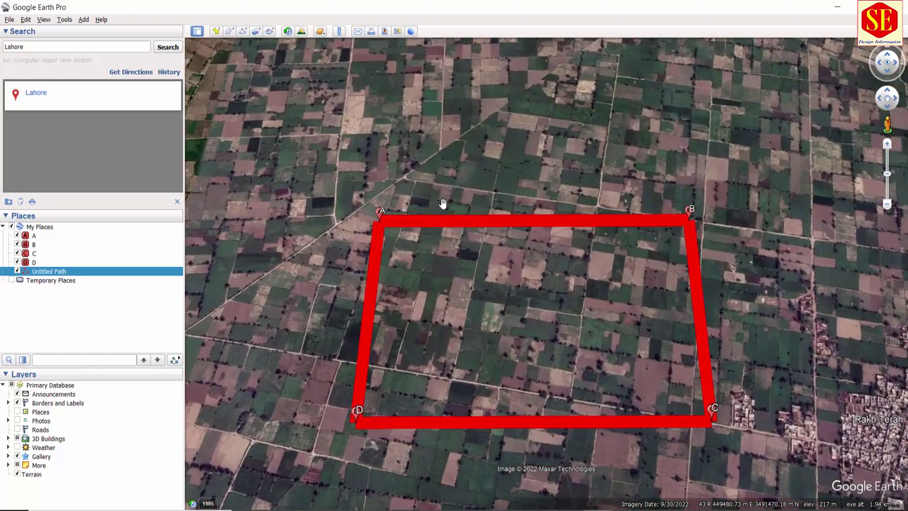
scroll(441, 195, up, 1)
key(u)
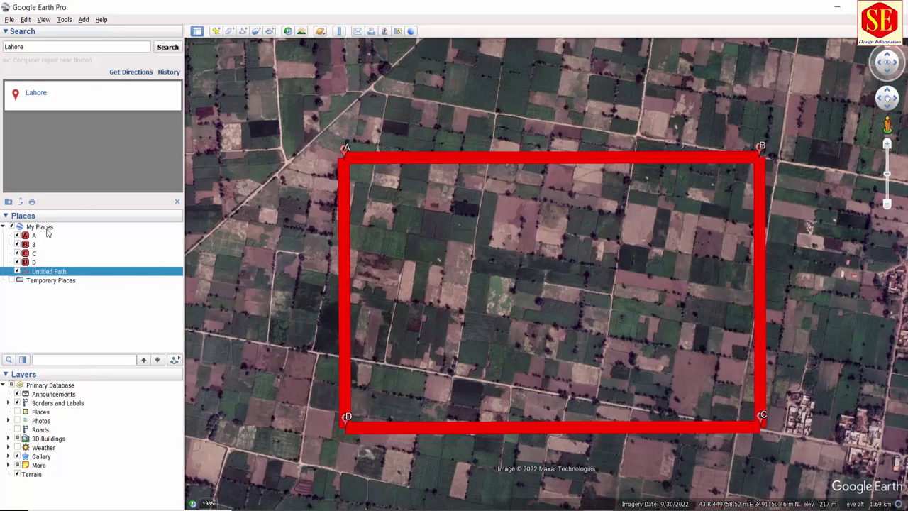
click(40, 227)
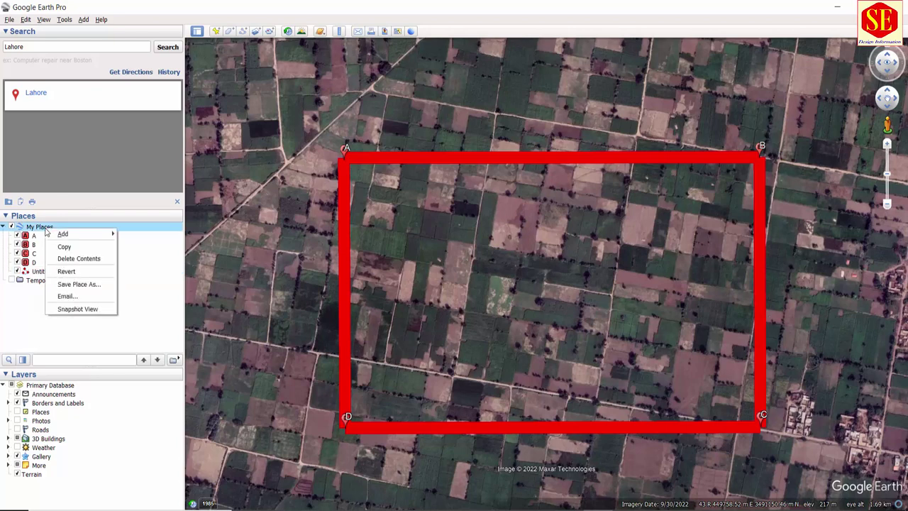
Save My Places as a KMZ file in the Desktop Dem Surface folder.
click(82, 287)
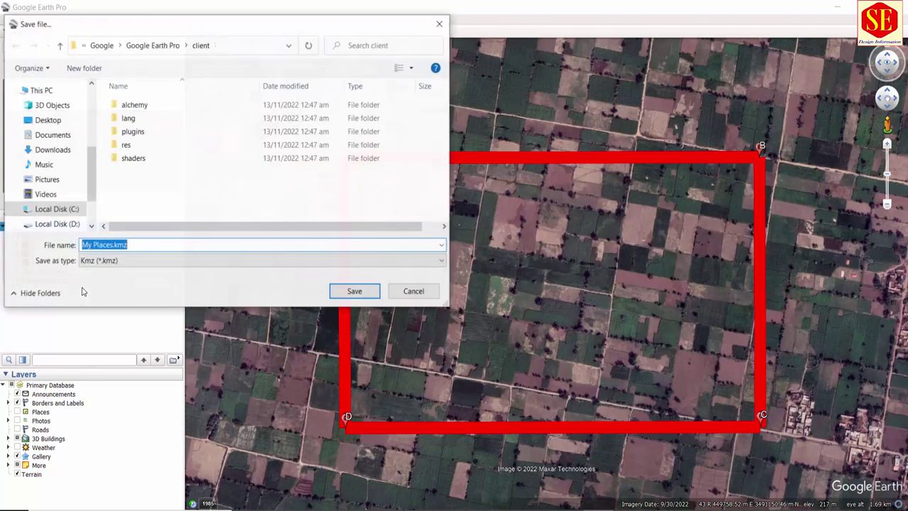
click(57, 121)
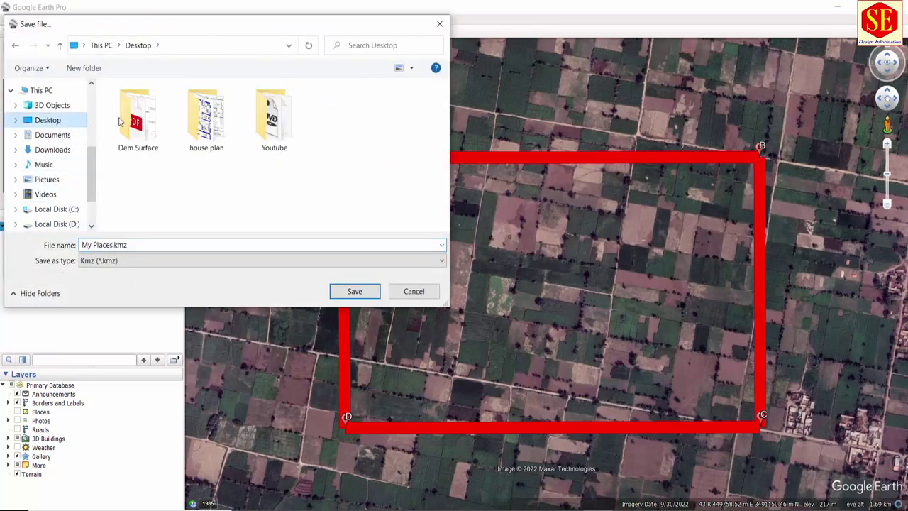
double_click(131, 138)
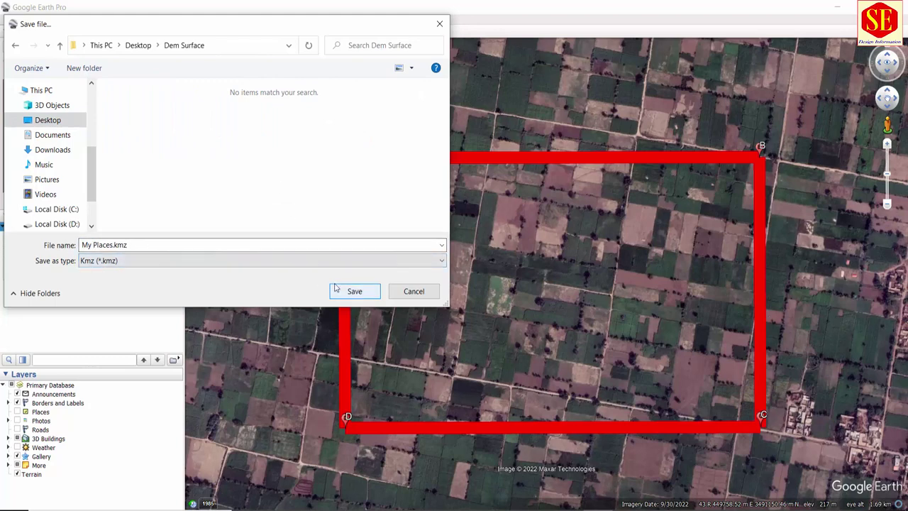
click(259, 262)
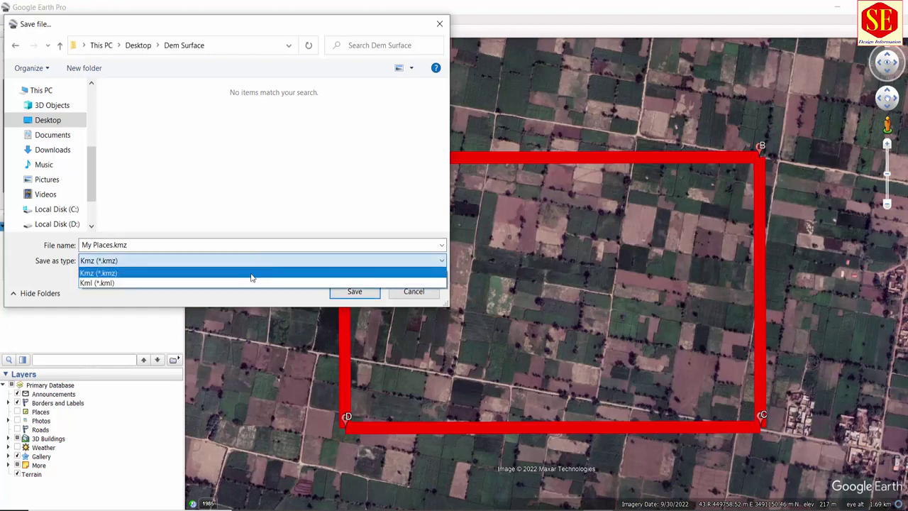
click(251, 282)
click(358, 290)
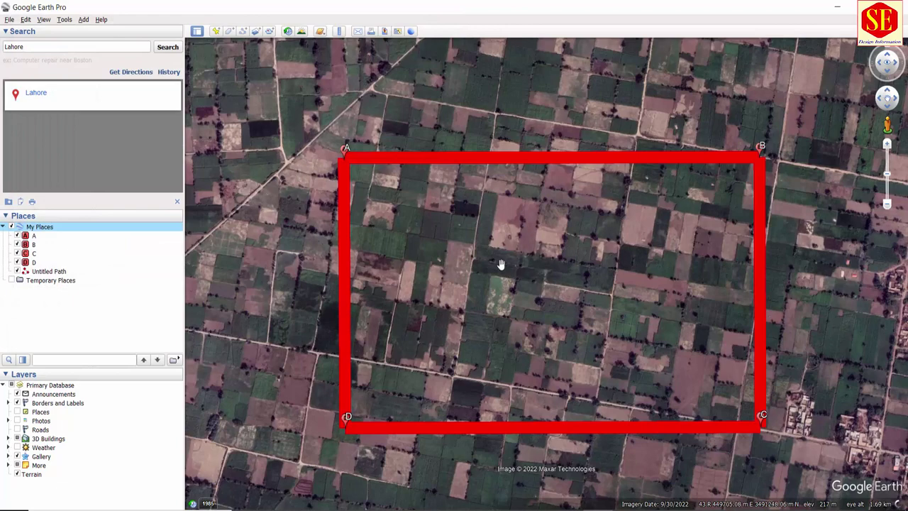
scroll(390, 307, down, 3)
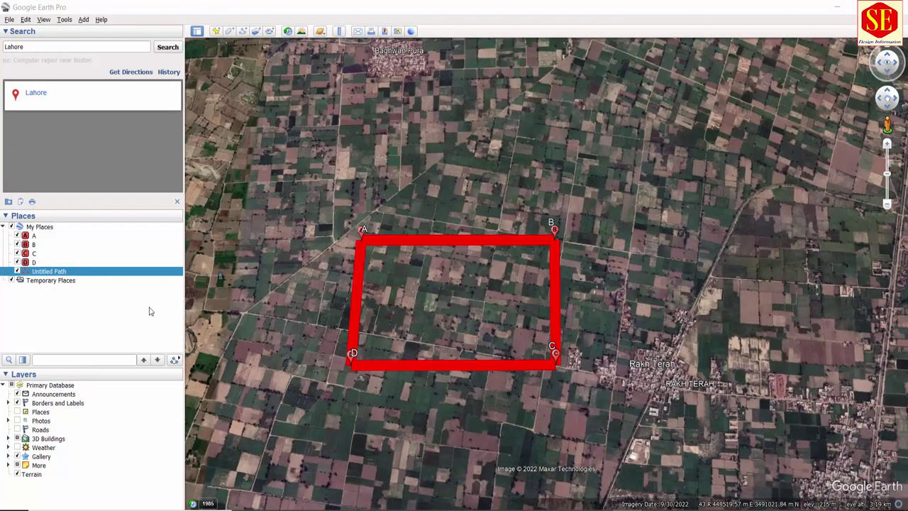
right_click(70, 272)
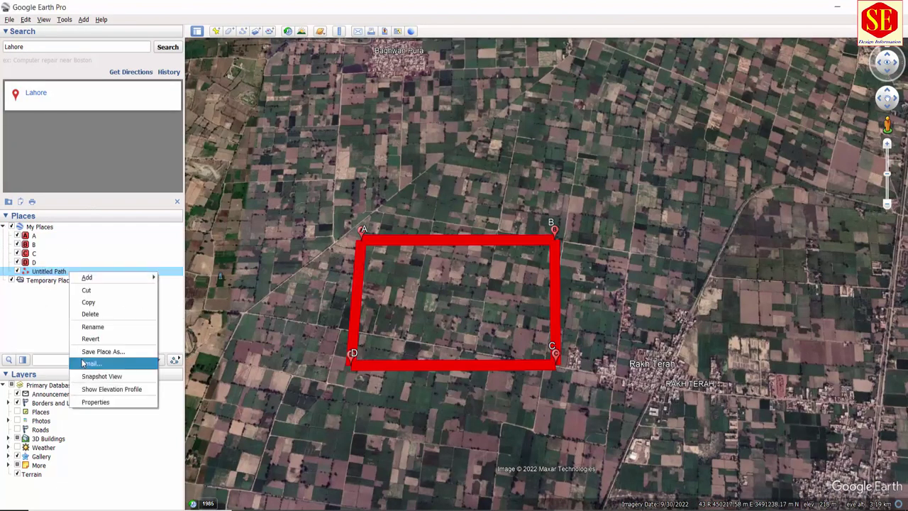
Restyle the Untitled Path boundary as a yellow line of width 5.
click(90, 401)
click(220, 165)
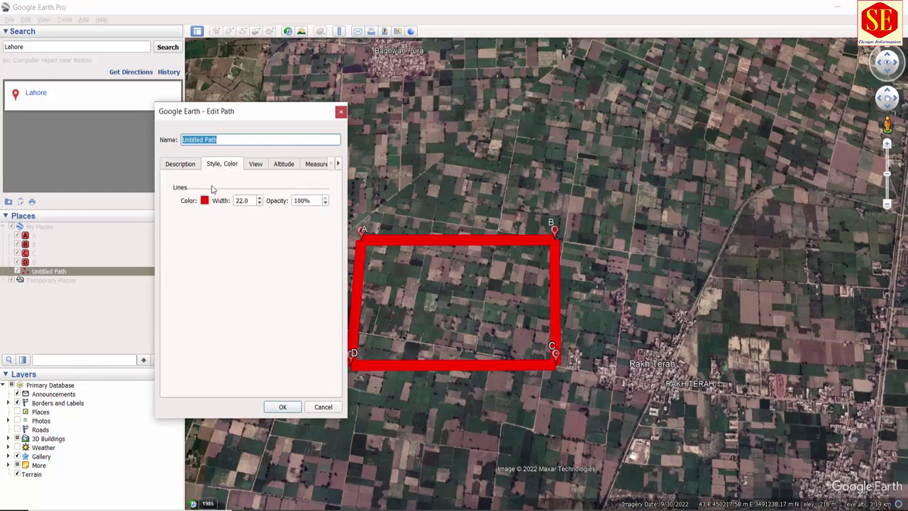
drag(251, 201, 194, 206)
text(5)
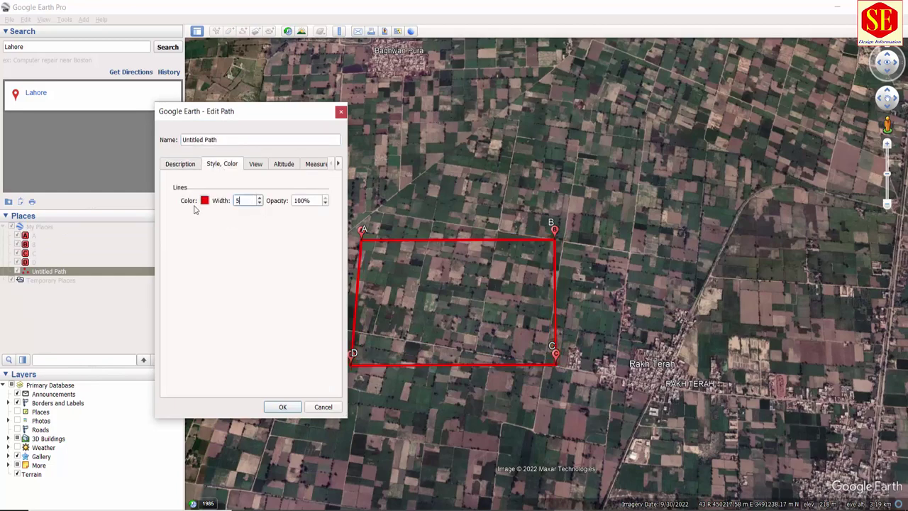
click(204, 201)
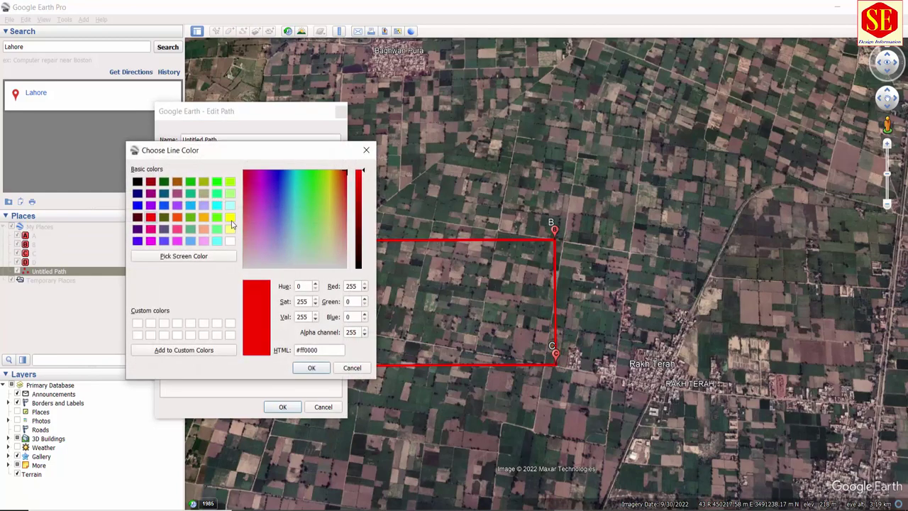
click(230, 217)
click(312, 368)
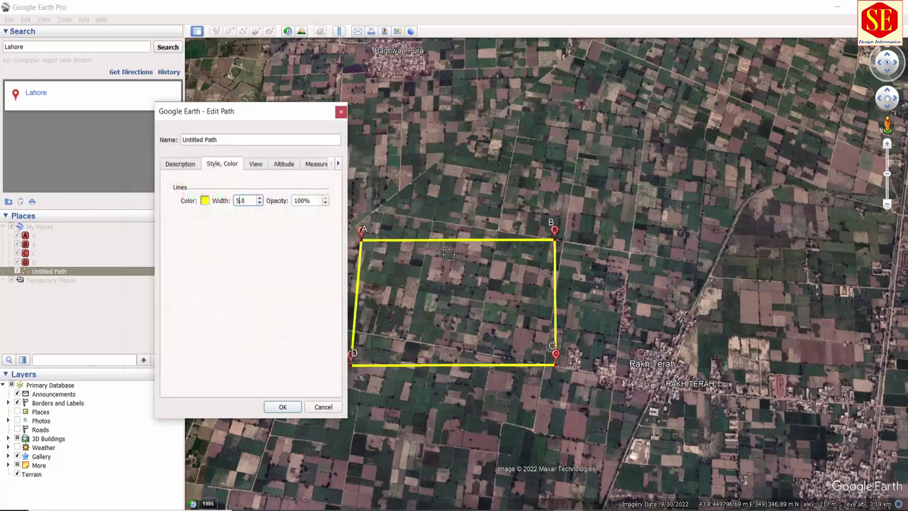
click(291, 407)
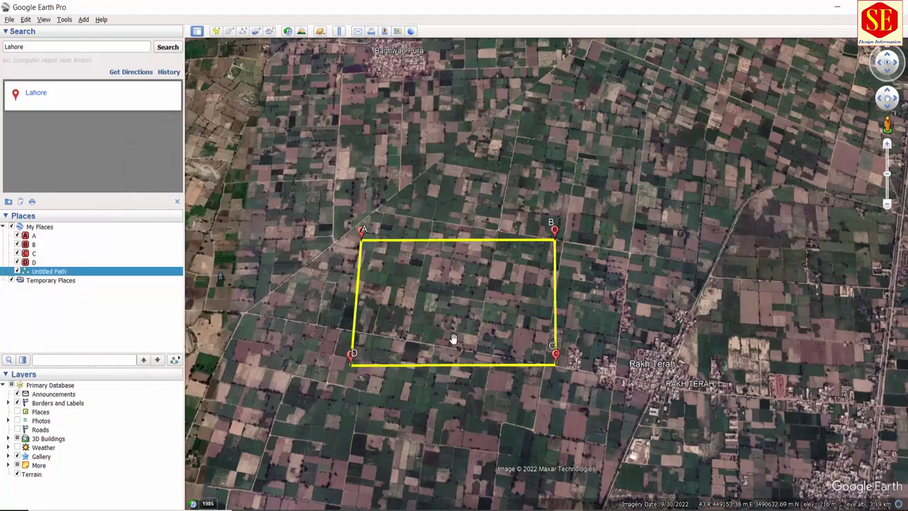
Draw a new polygon through corners A, B, C and D.
click(230, 32)
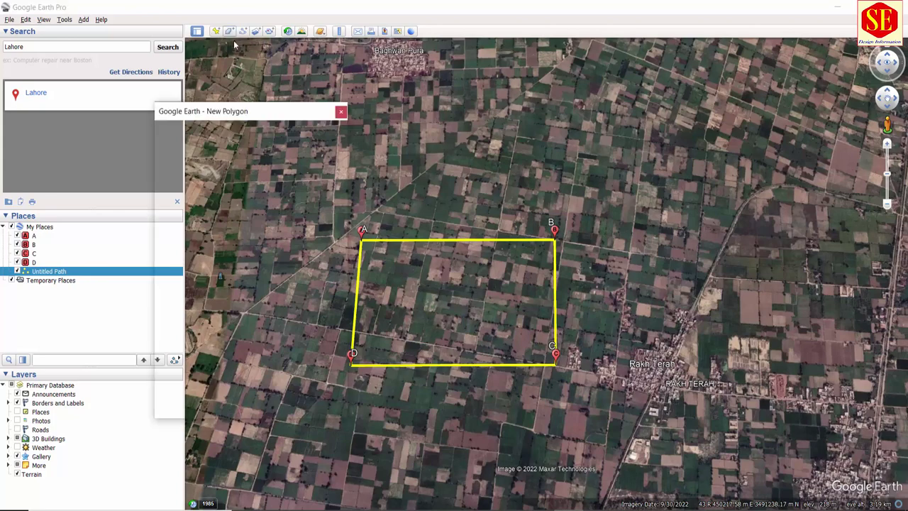
click(362, 237)
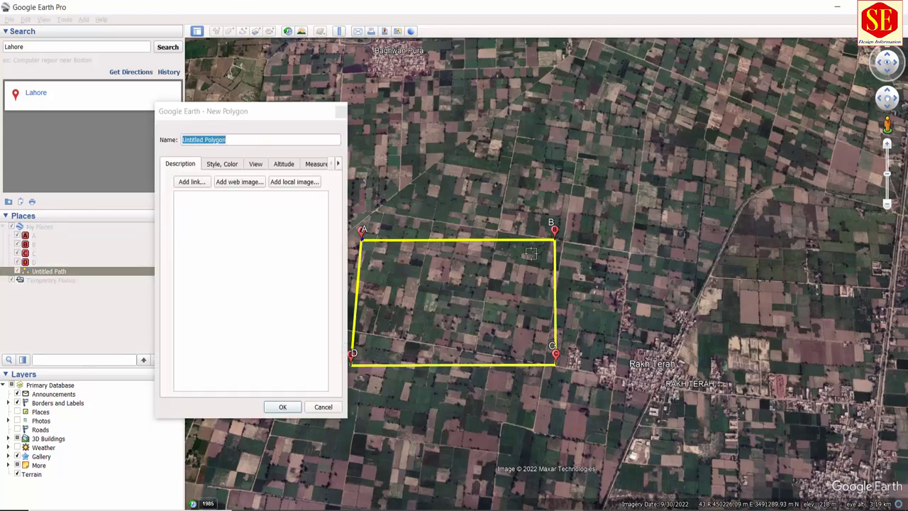
click(553, 240)
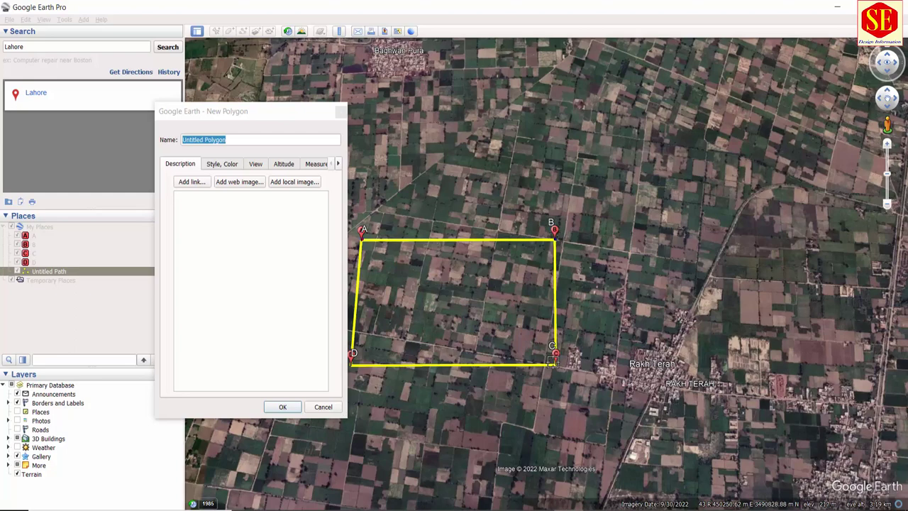
click(554, 362)
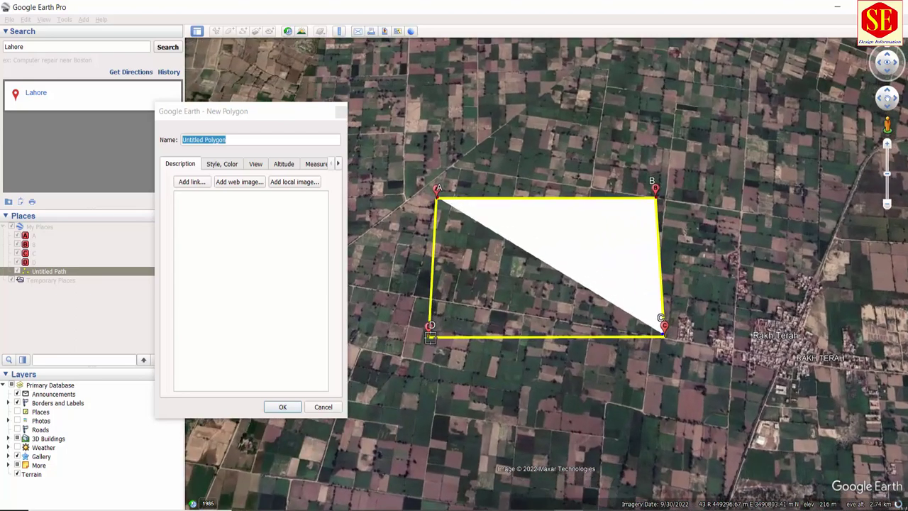
click(429, 337)
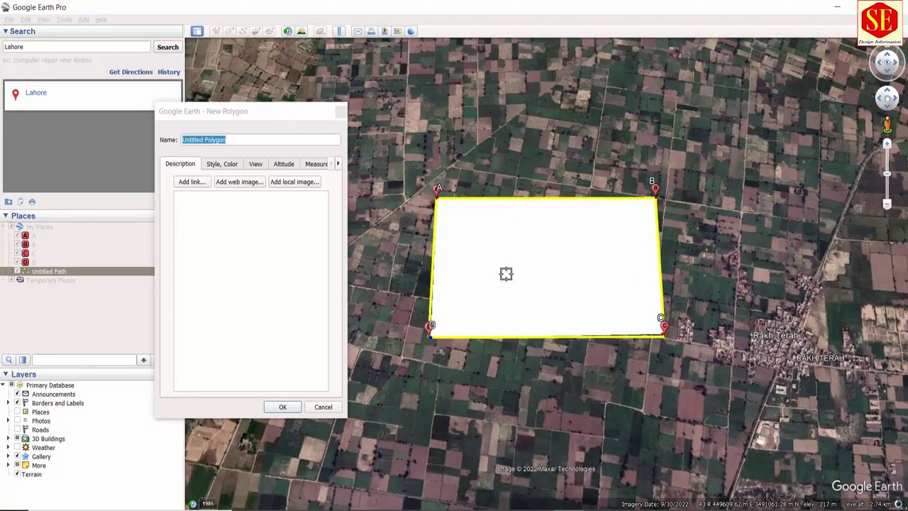
Give the polygon a light green outline and finish creating it.
click(224, 165)
click(204, 201)
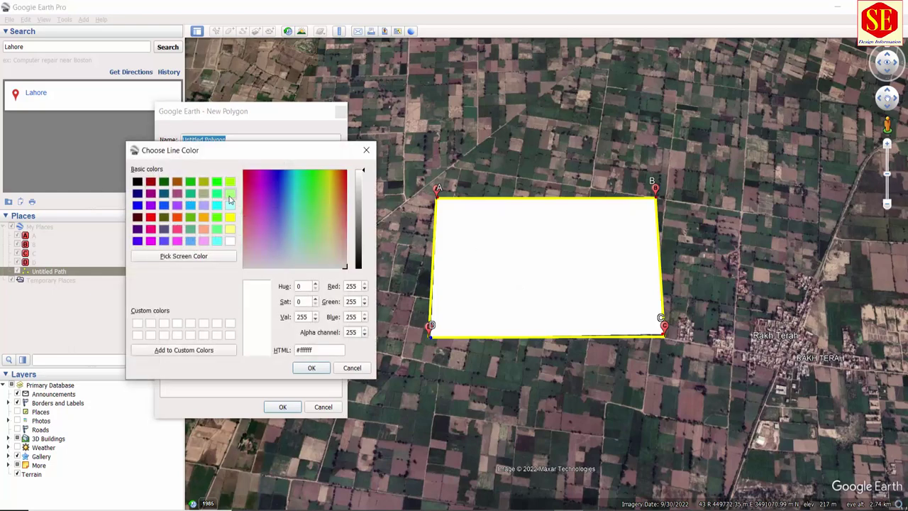
click(229, 196)
click(311, 368)
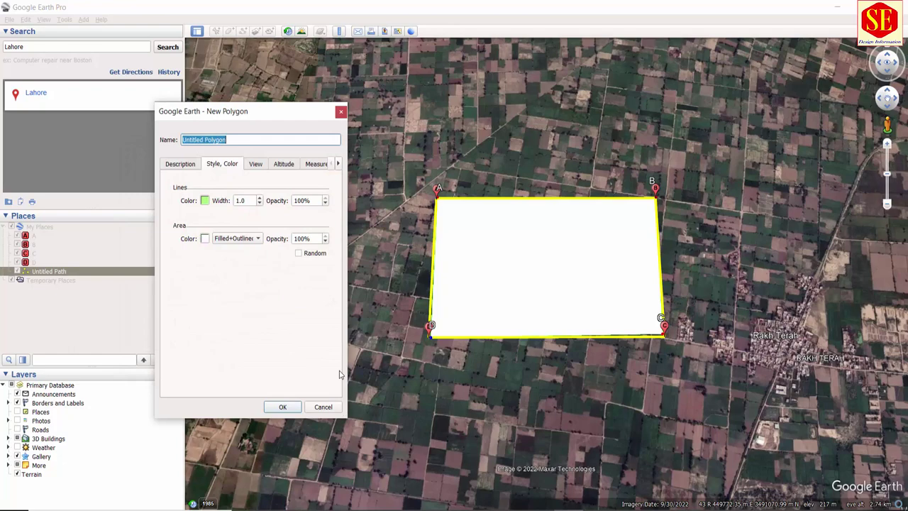
click(283, 406)
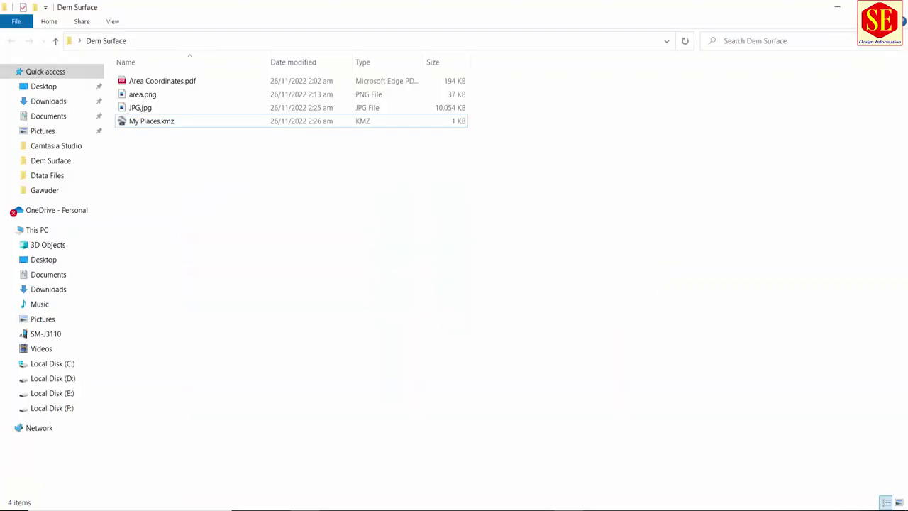
Select the saved My Places.kmz file in the Dem Surface folder.
click(154, 125)
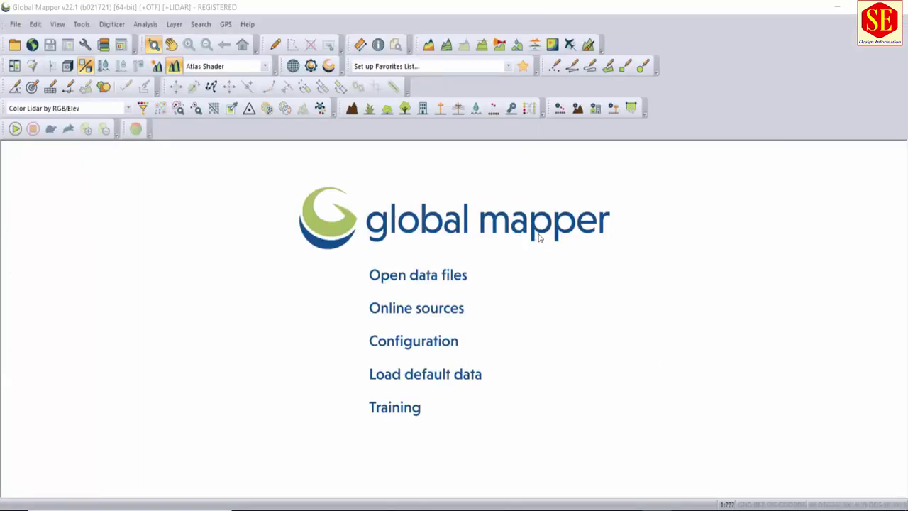
Open My Places.kmz from Dem Surface in Global Mapper and zoom to the boundary path.
click(420, 276)
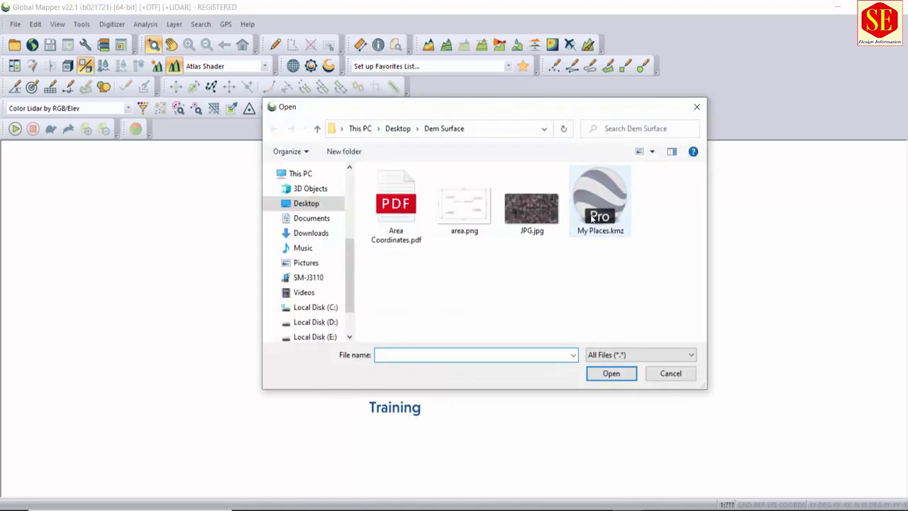
click(592, 219)
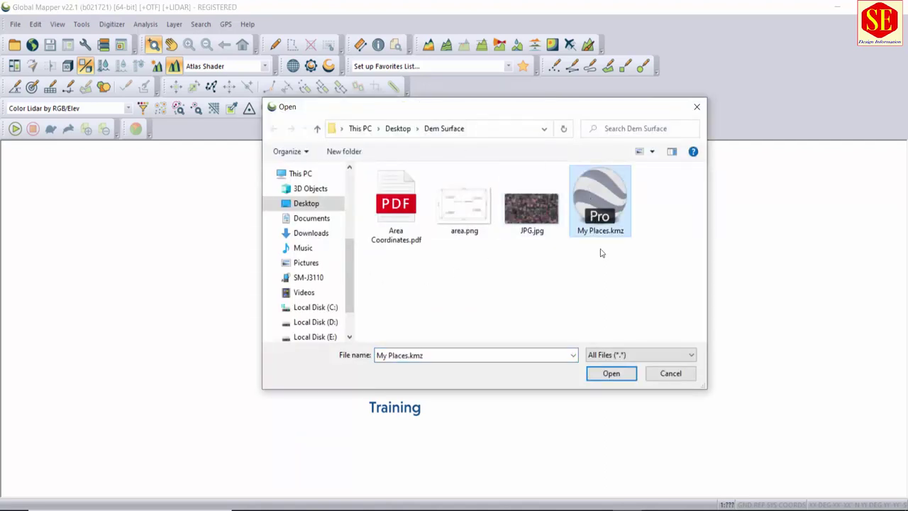
click(609, 372)
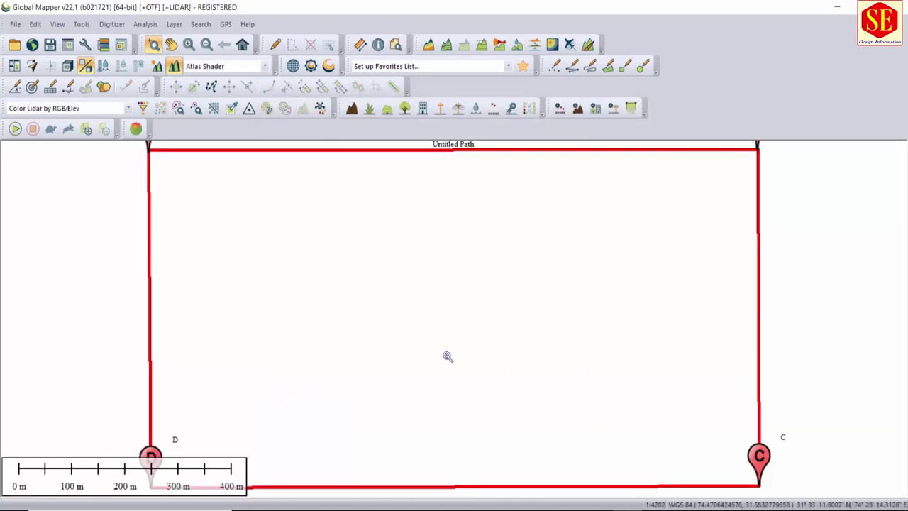
scroll(448, 354, down, 3)
scroll(449, 335, up, 1)
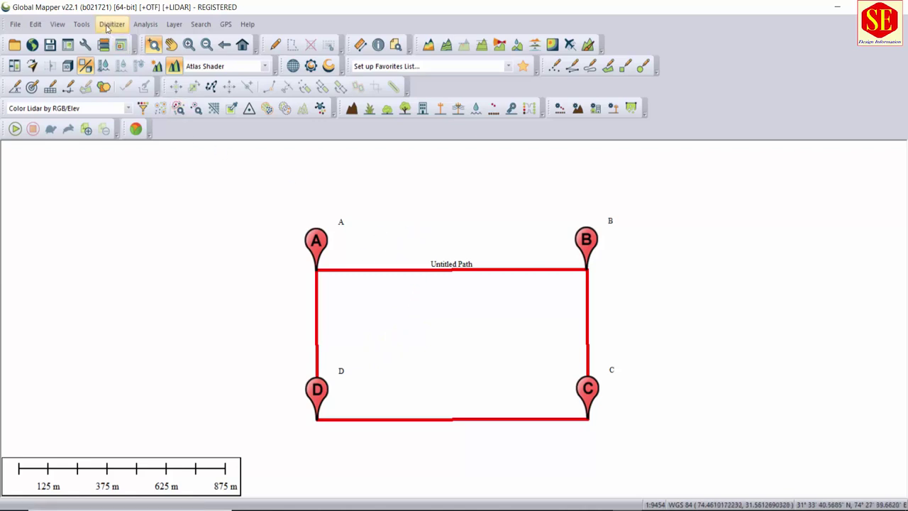
Bring up the Configuration dialog's Projection settings, then close it again.
click(81, 24)
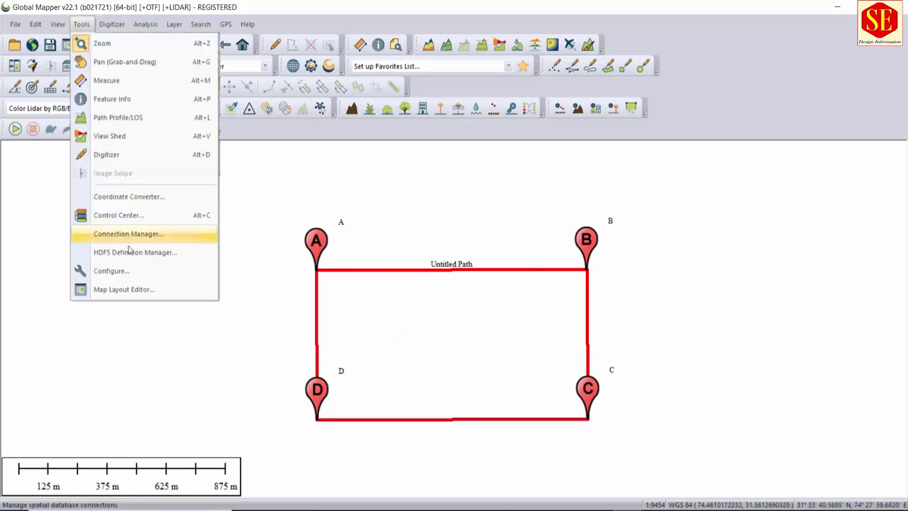
click(130, 274)
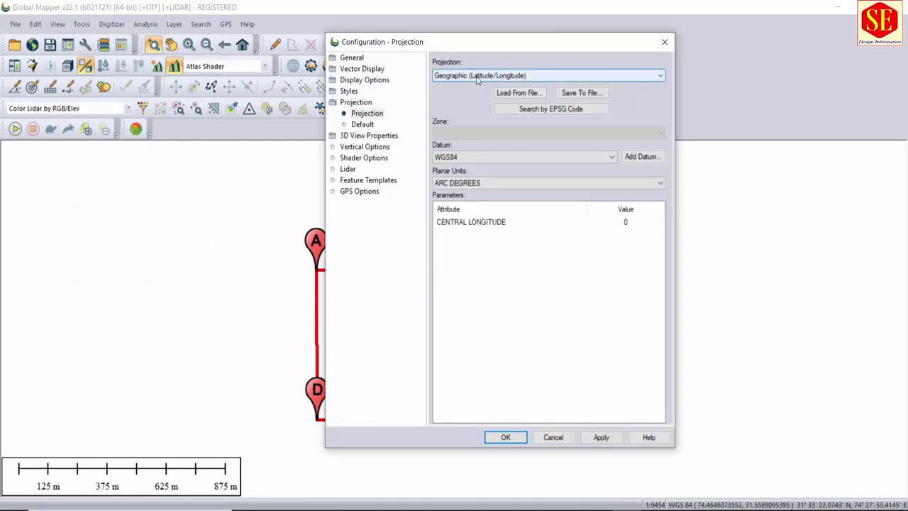
click(364, 117)
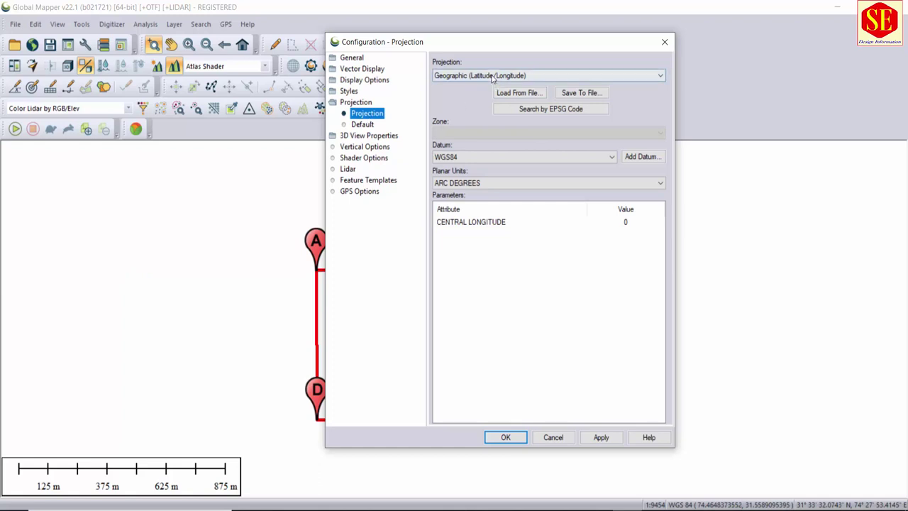
click(664, 42)
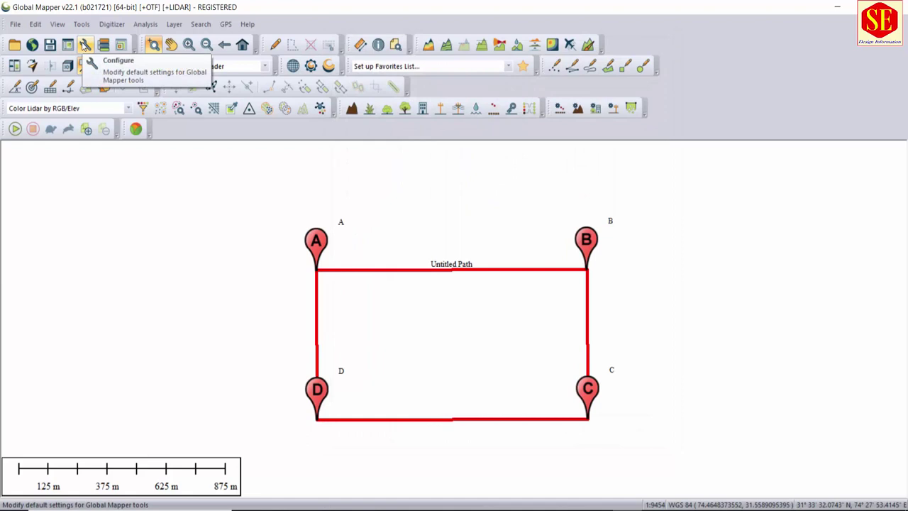
Set the projection to UTM and keep zone 43 (Northern Hemisphere) in Configuration.
click(84, 45)
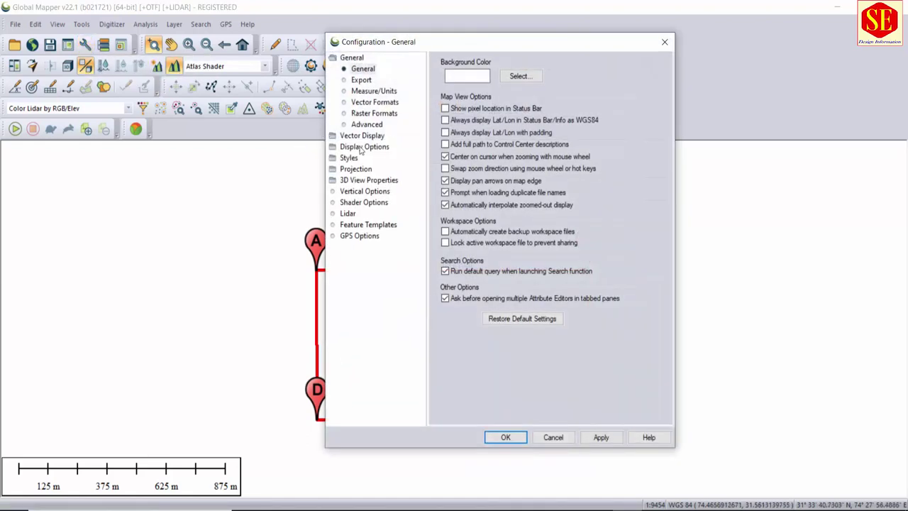
click(352, 172)
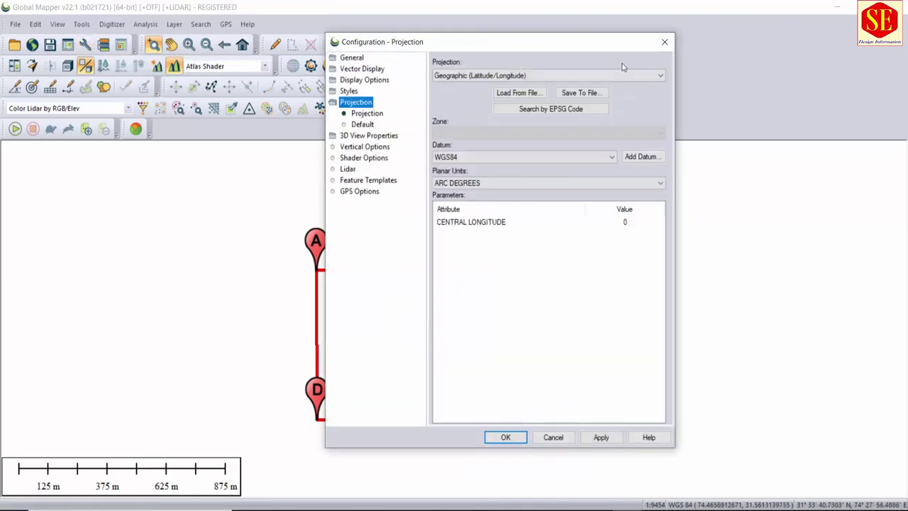
click(610, 75)
scroll(543, 189, down, 3)
scroll(523, 234, down, 3)
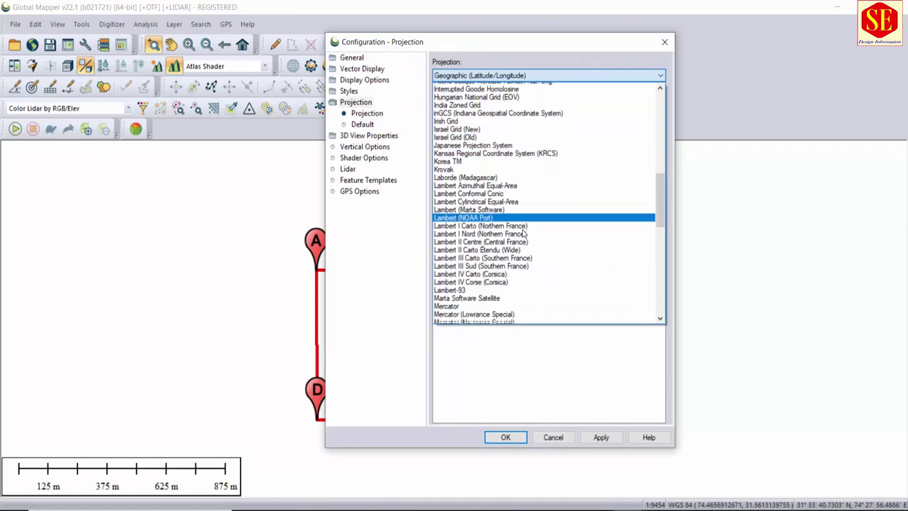
scroll(521, 234, down, 1)
scroll(511, 269, down, 5)
scroll(496, 284, down, 1)
scroll(472, 294, down, 4)
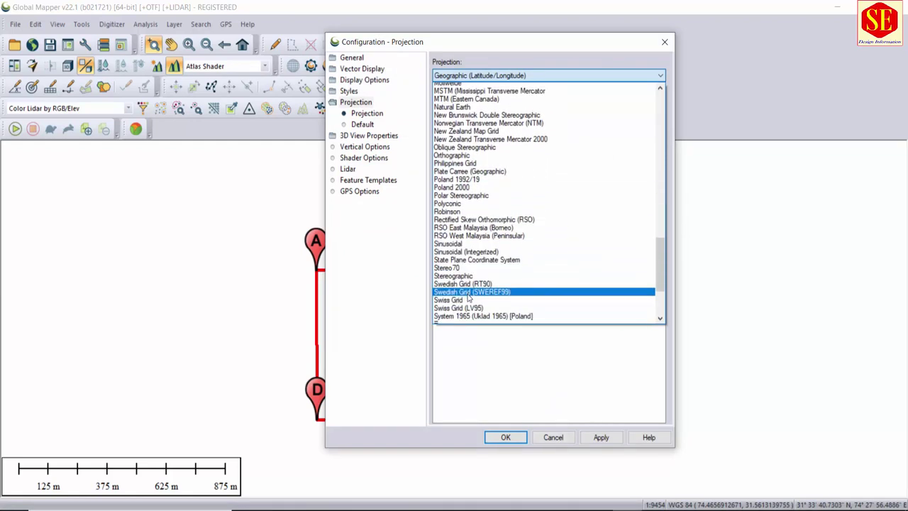
scroll(468, 298, down, 2)
scroll(458, 292, down, 2)
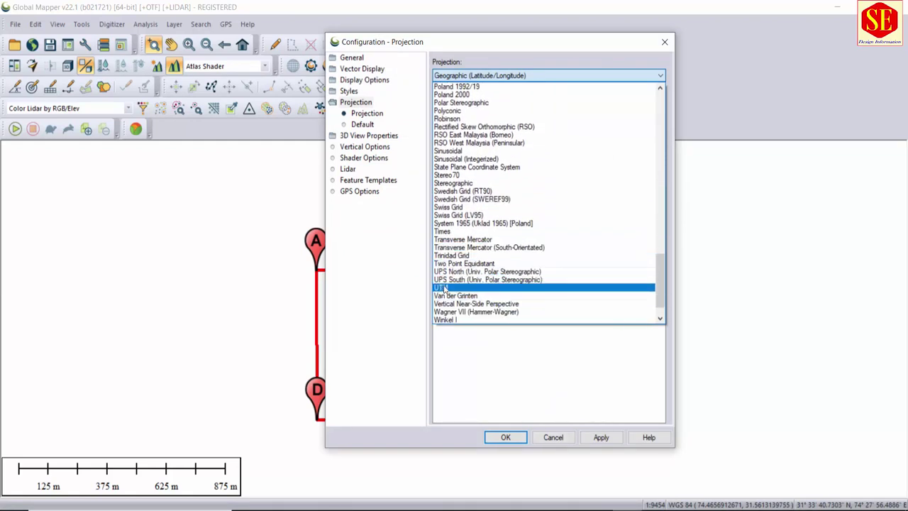
click(453, 288)
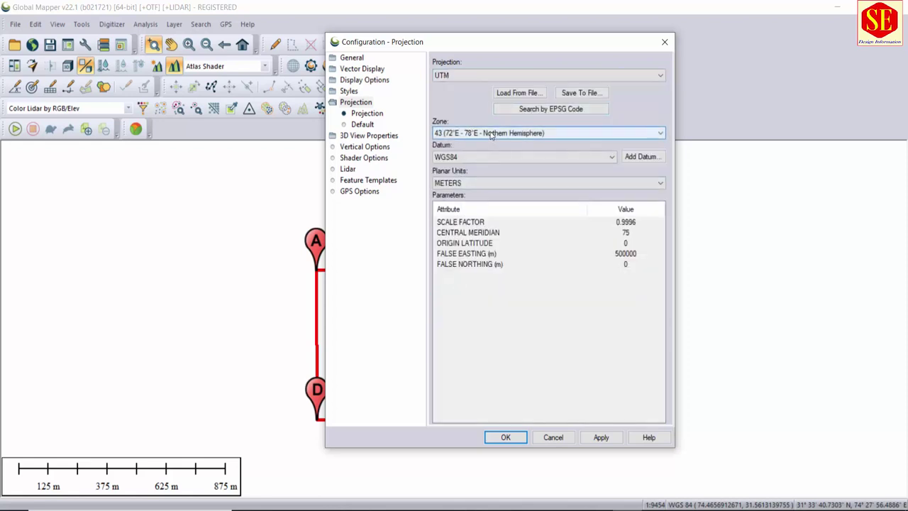
click(491, 133)
click(457, 240)
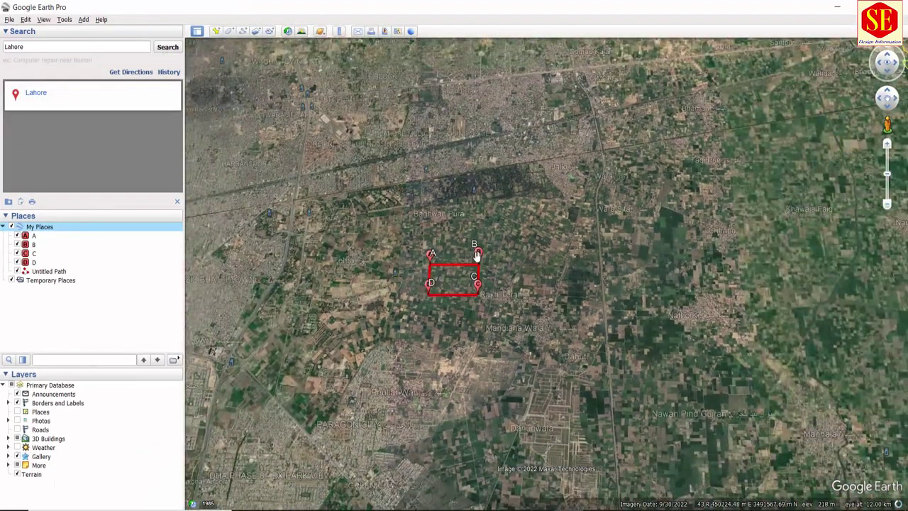
Check placemark B's properties to confirm UTM zone 43, then zoom out over Lahore.
click(69, 246)
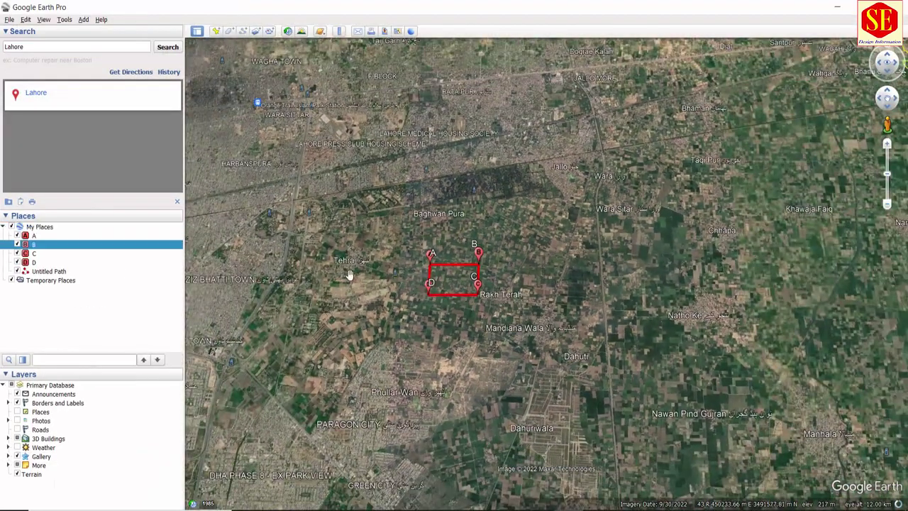
right_click(69, 248)
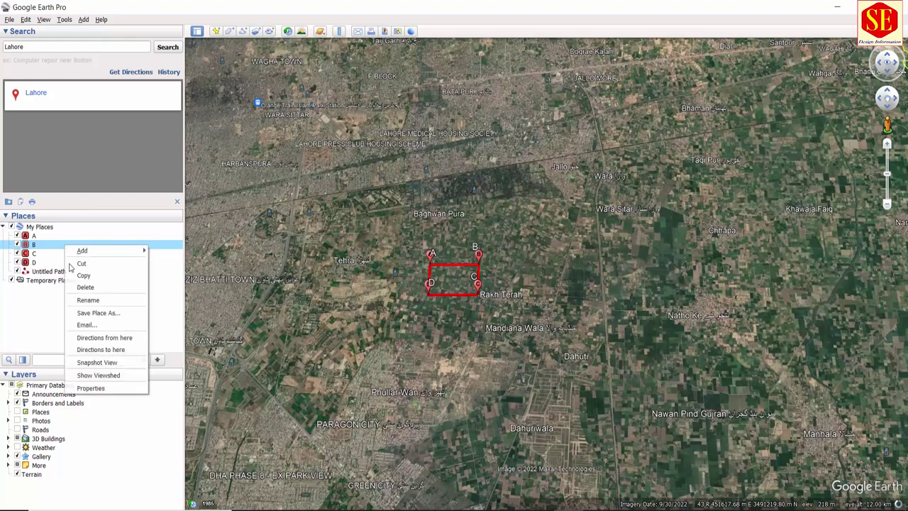
click(98, 388)
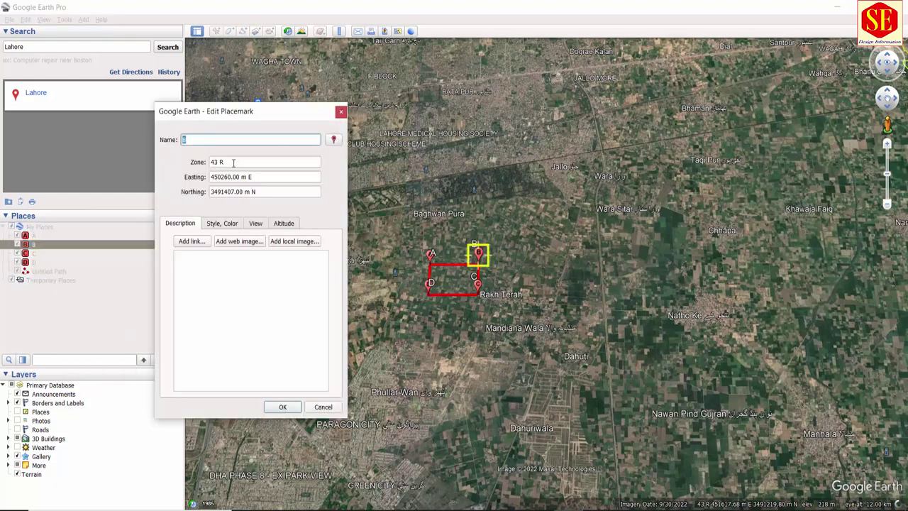
click(341, 111)
scroll(454, 223, down, 3)
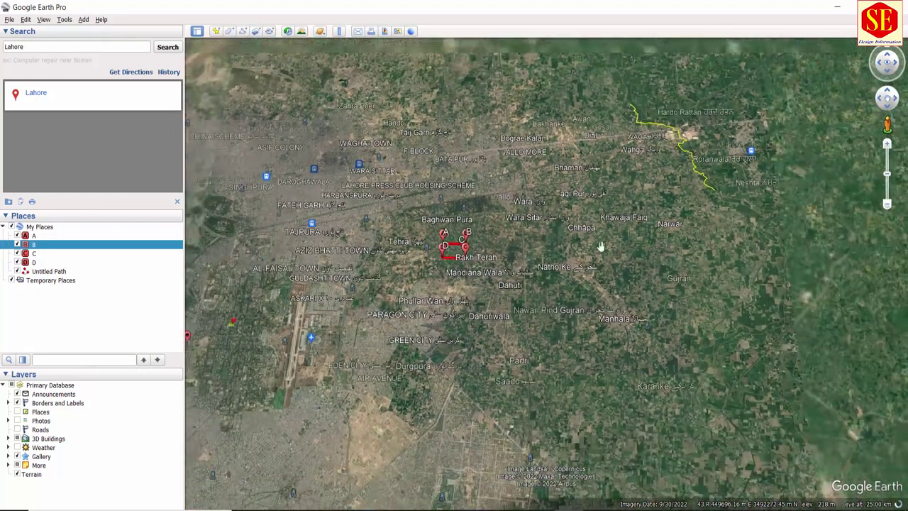
scroll(665, 257, down, 5)
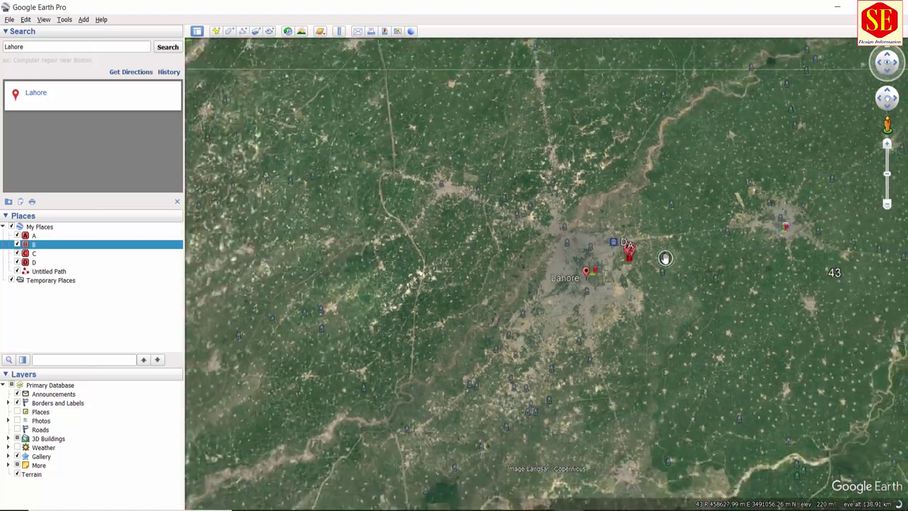
scroll(665, 257, down, 2)
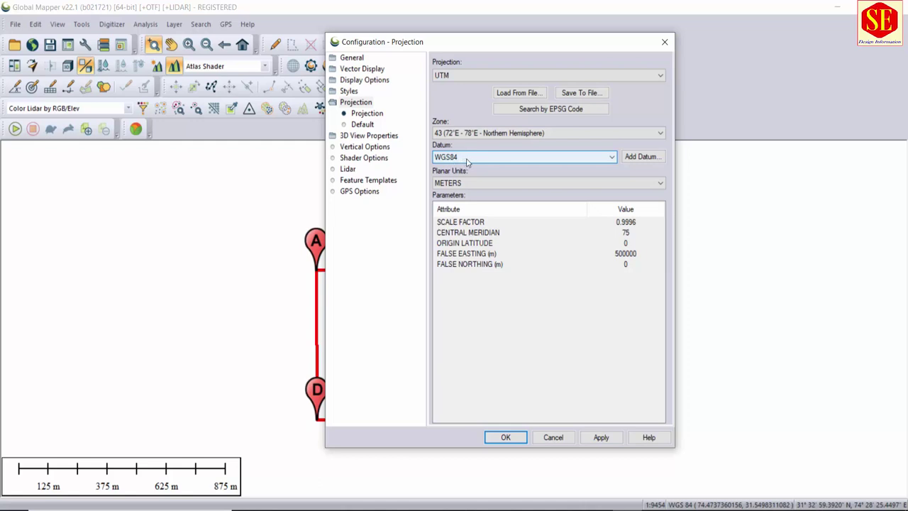
Apply the UTM zone 43 projection and close the Projection dialog.
click(600, 436)
click(506, 436)
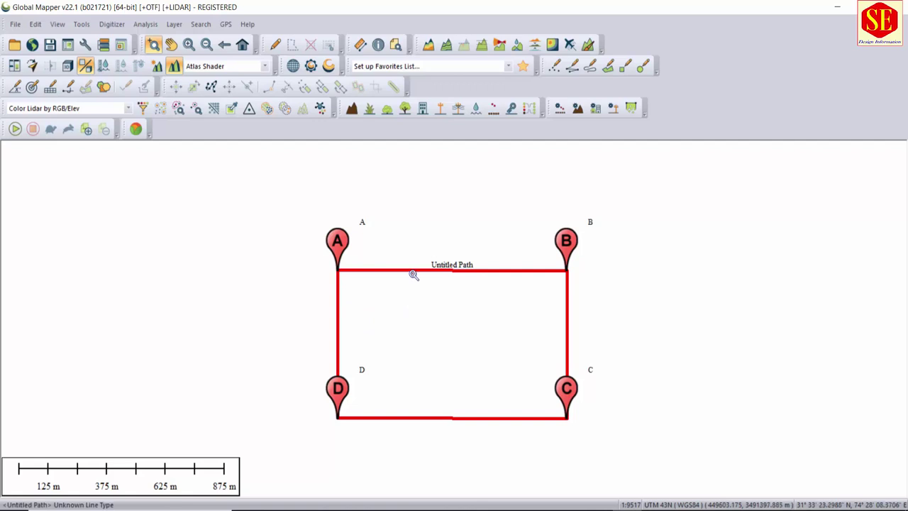
click(15, 24)
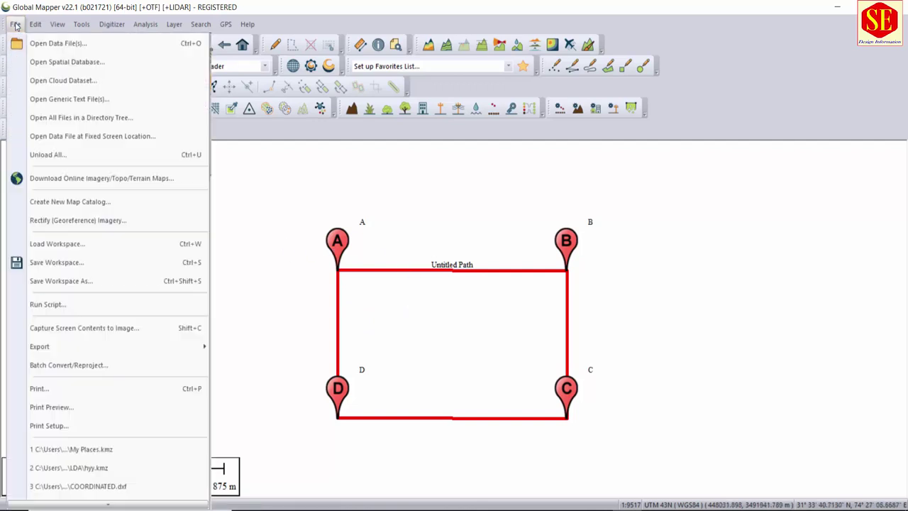
Download ASTER GDEM v3 elevation data for a box drawn around the A–B–C–D boundary.
click(97, 180)
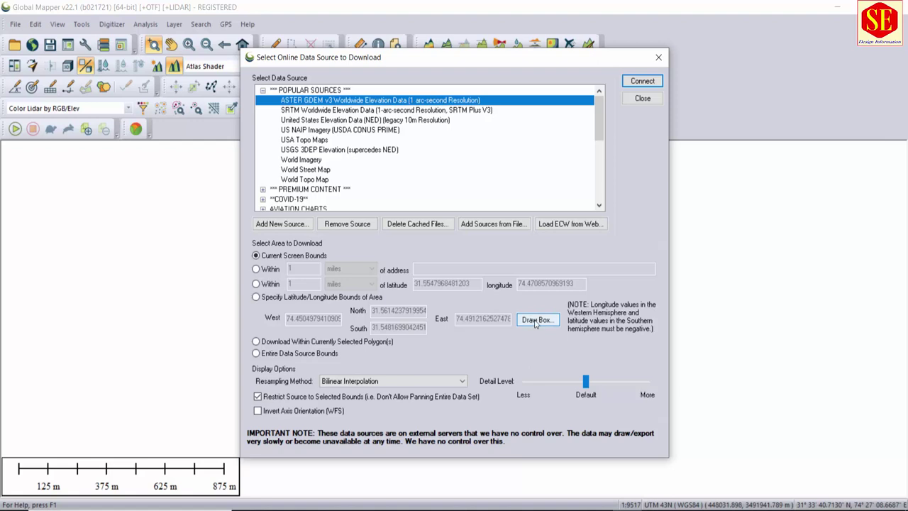
click(536, 321)
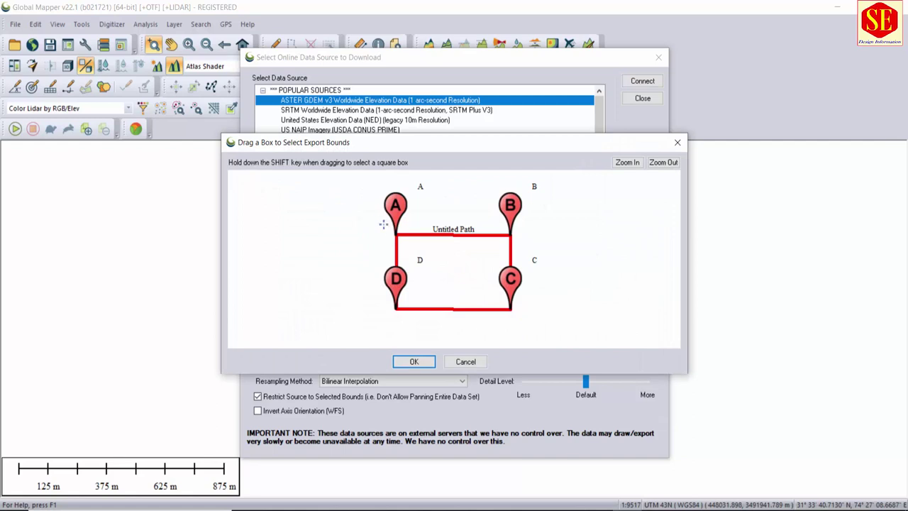
drag(378, 221, 523, 318)
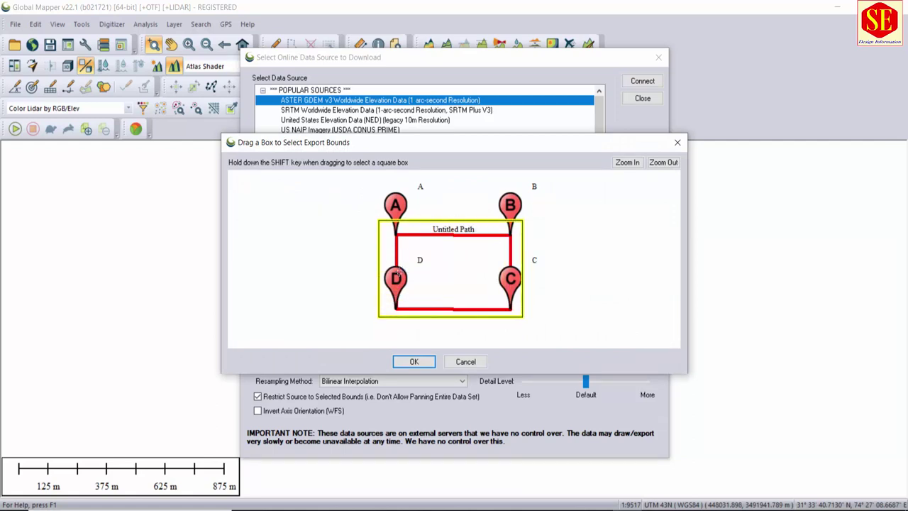
drag(386, 226, 521, 317)
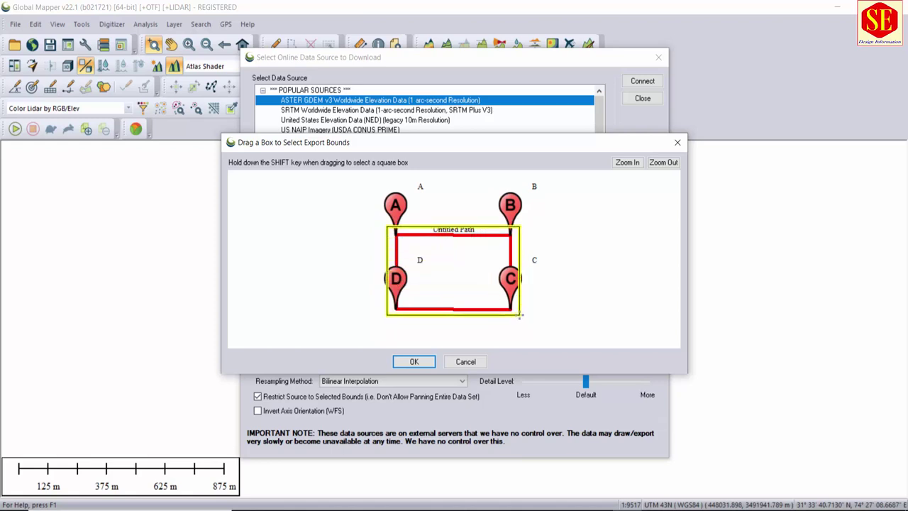
click(415, 362)
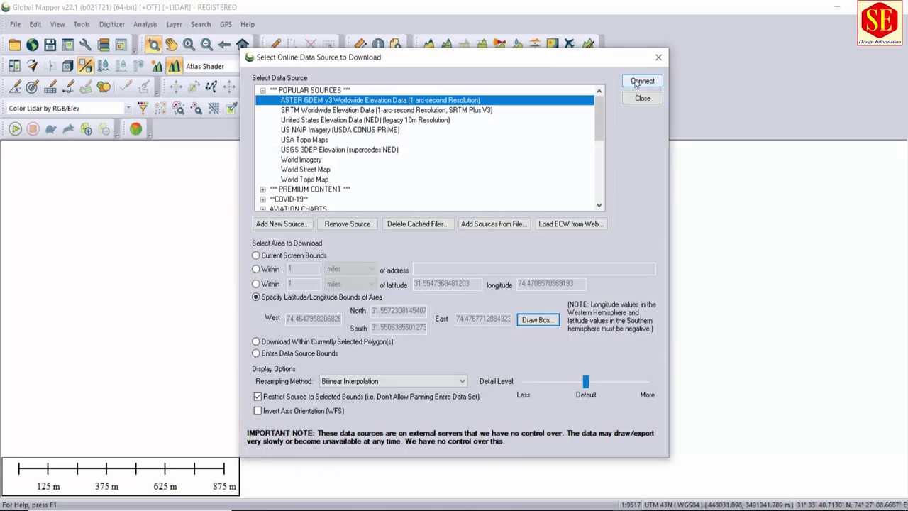
click(637, 83)
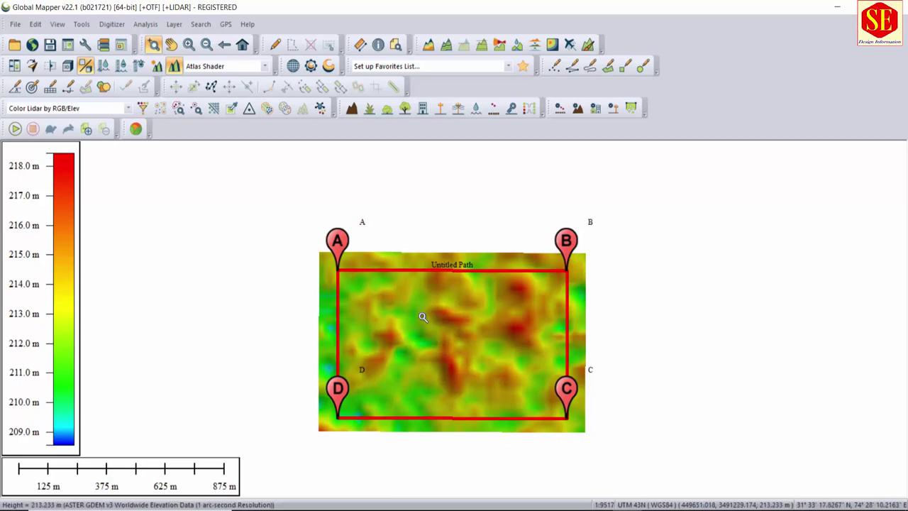
Open the File menu to reach Export Elevation Grid Format.
click(15, 25)
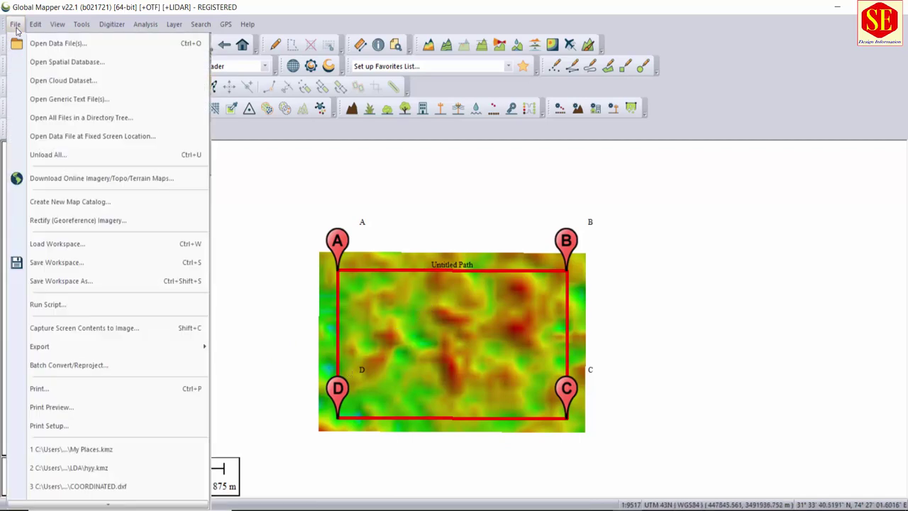
mouse_move(107, 346)
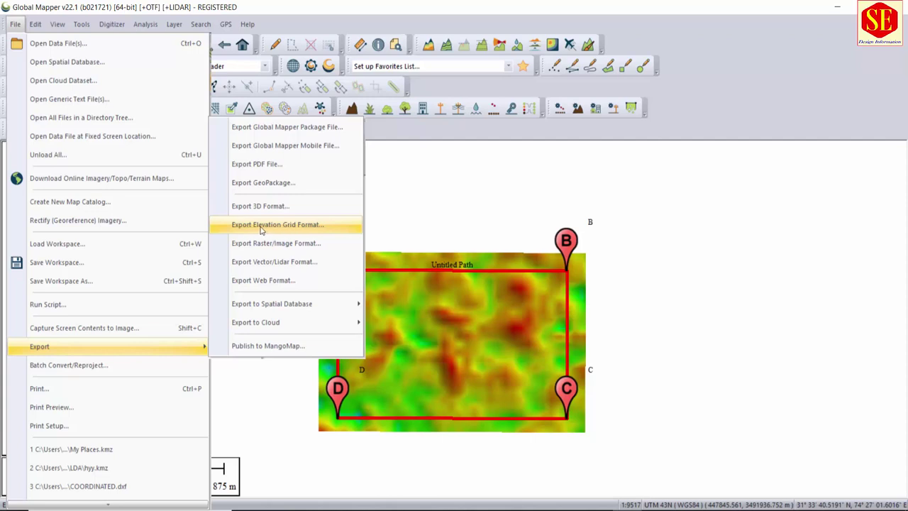
Export the elevation grid from Global Mapper, choosing DEM as the format.
click(297, 231)
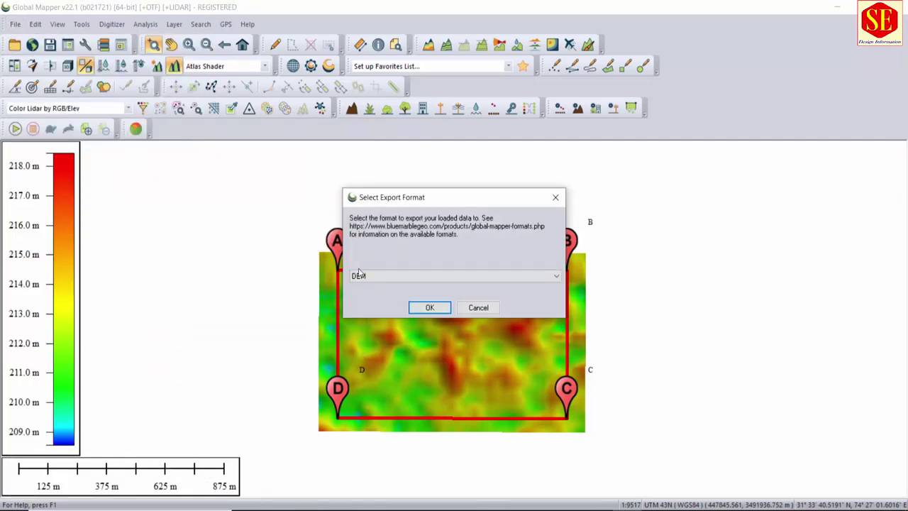
click(394, 280)
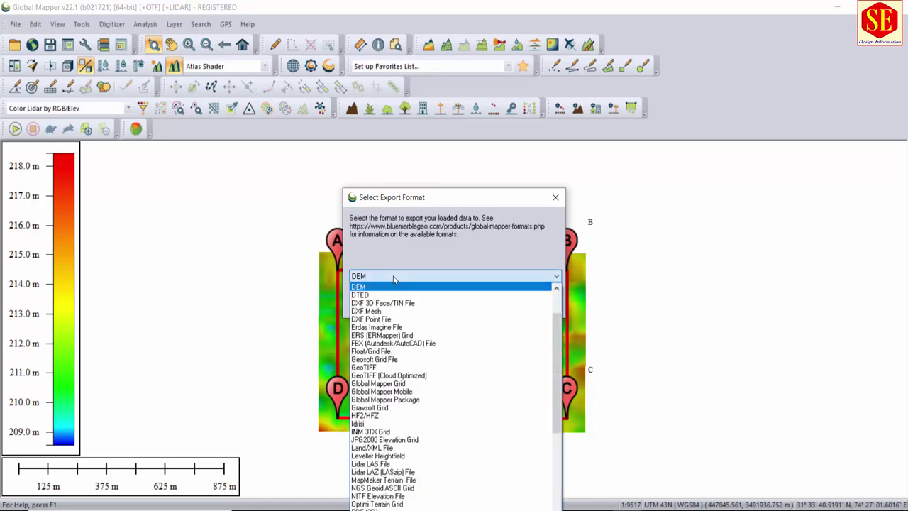
scroll(402, 347, down, 3)
scroll(402, 348, down, 3)
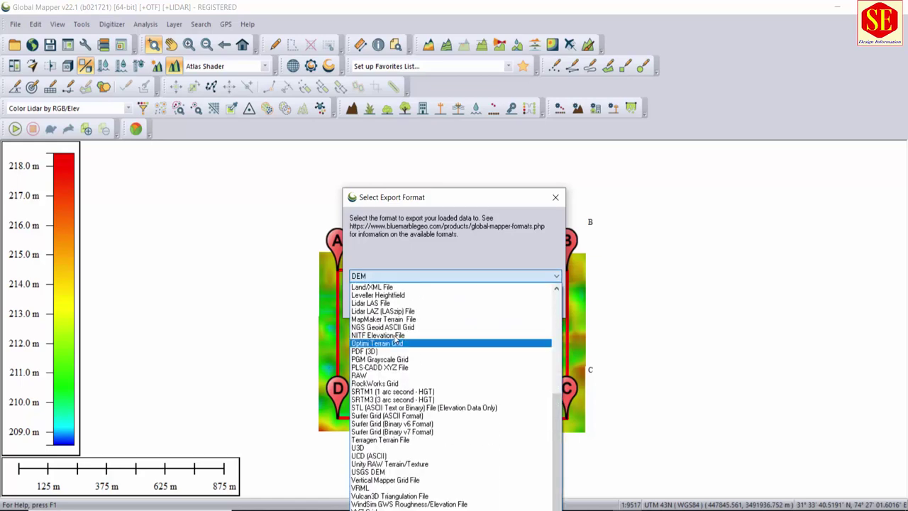
scroll(414, 382, up, 1)
scroll(428, 415, up, 2)
scroll(428, 414, up, 5)
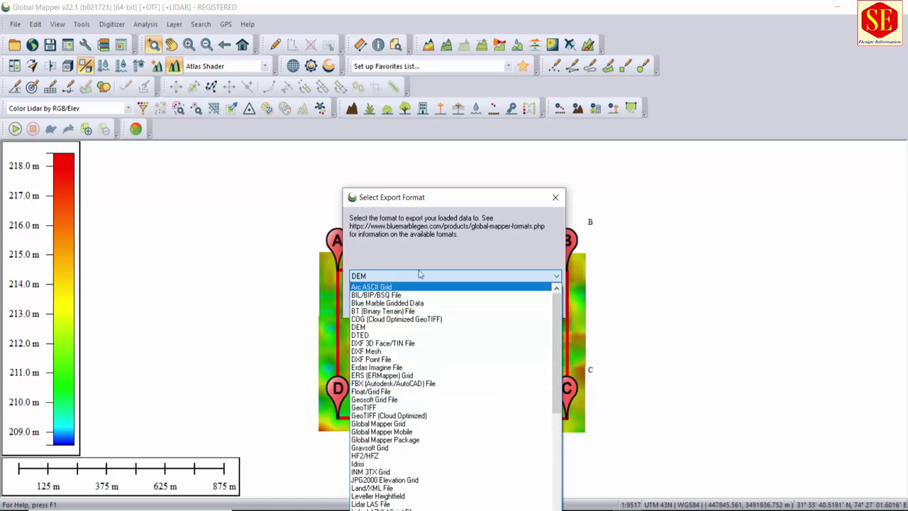
click(369, 328)
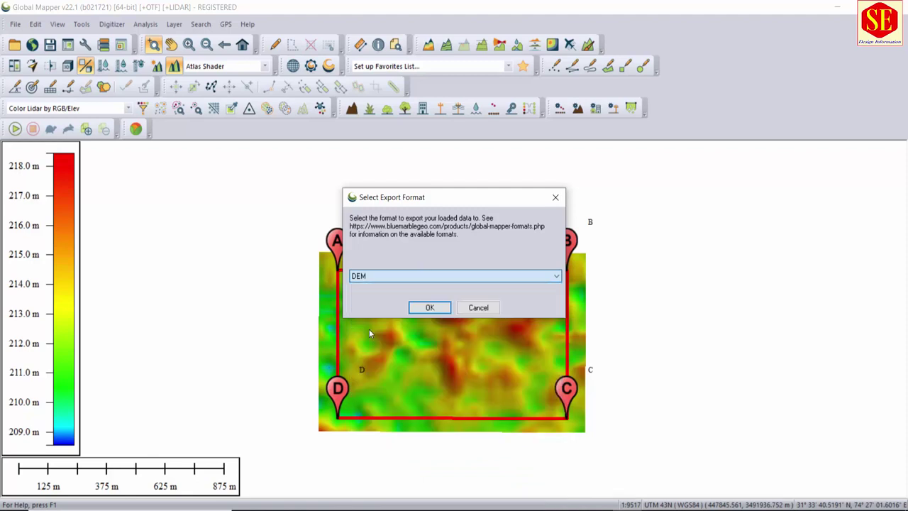
click(430, 307)
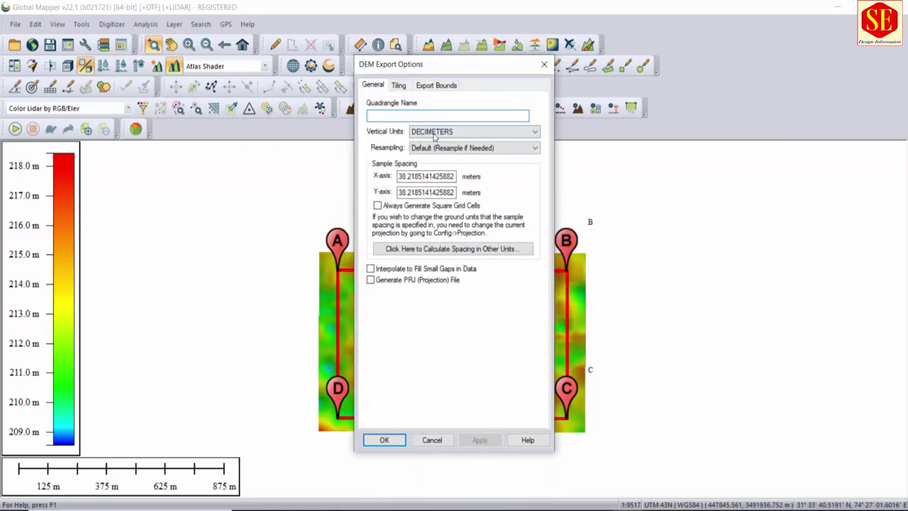
Keep DECIMETERS vertical units and save the DEM as 'DEM Format' in Desktop\Dem Surface.
click(434, 135)
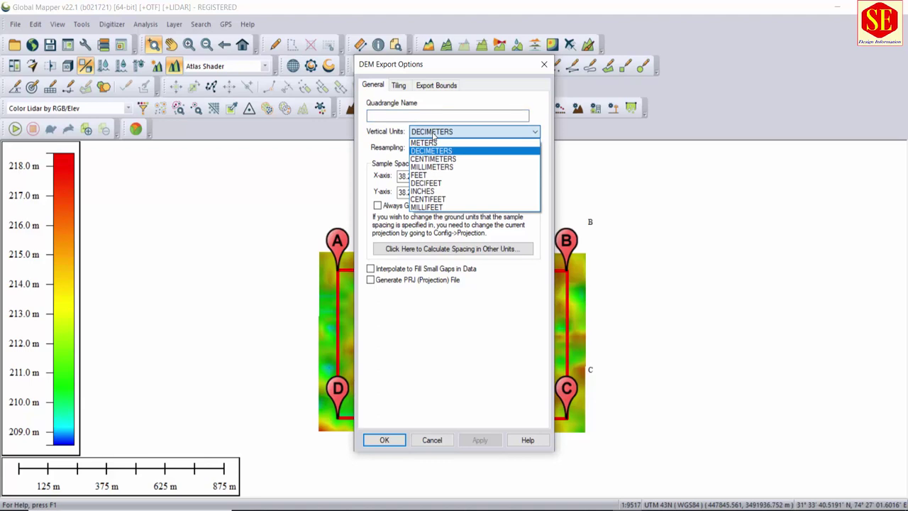
click(434, 151)
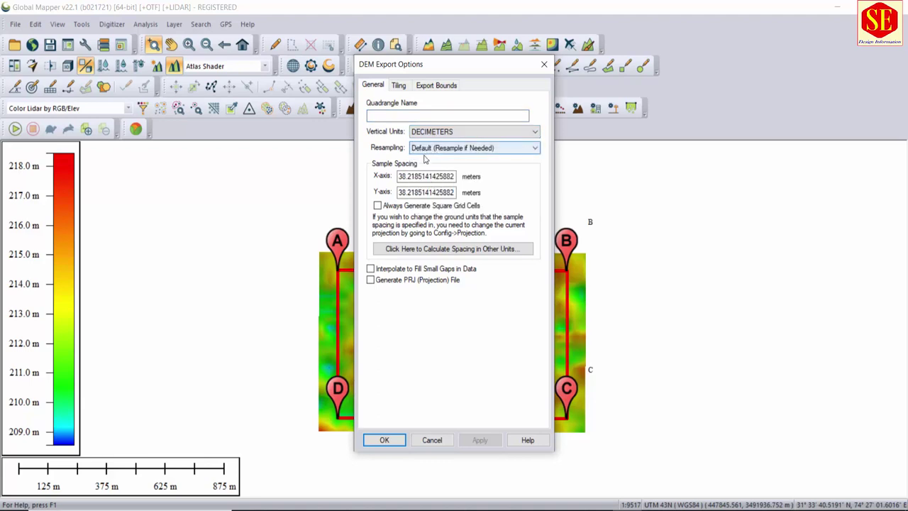
click(387, 440)
text(DEM Format)
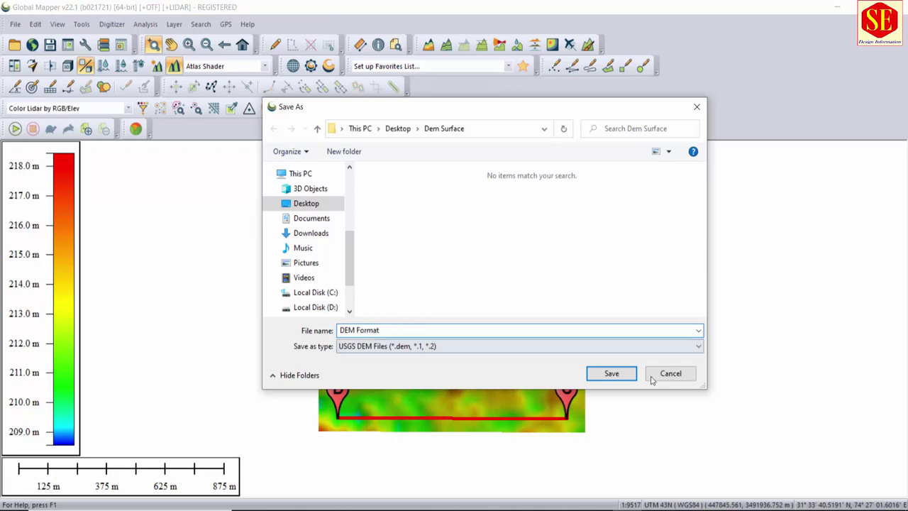
click(623, 374)
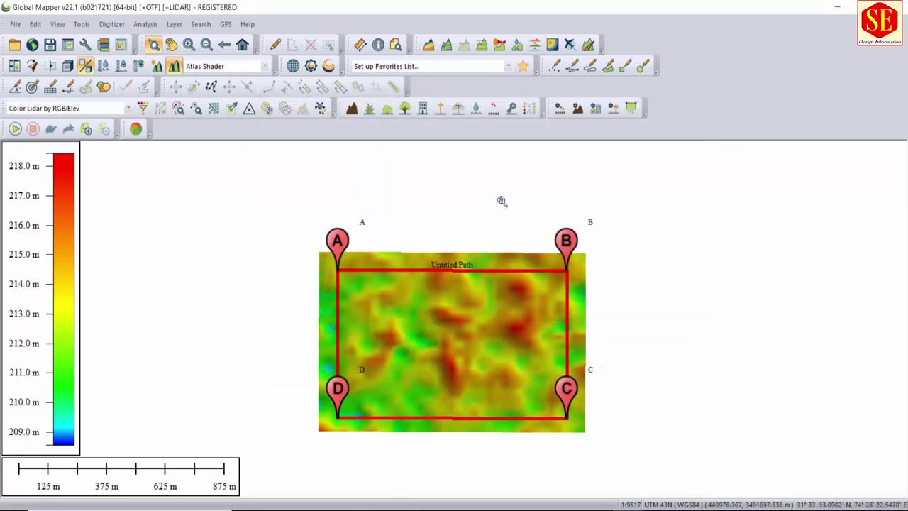
Check in File Explorer that DEM Format.dem (31 KB) is in the Dem Surface folder.
click(305, 510)
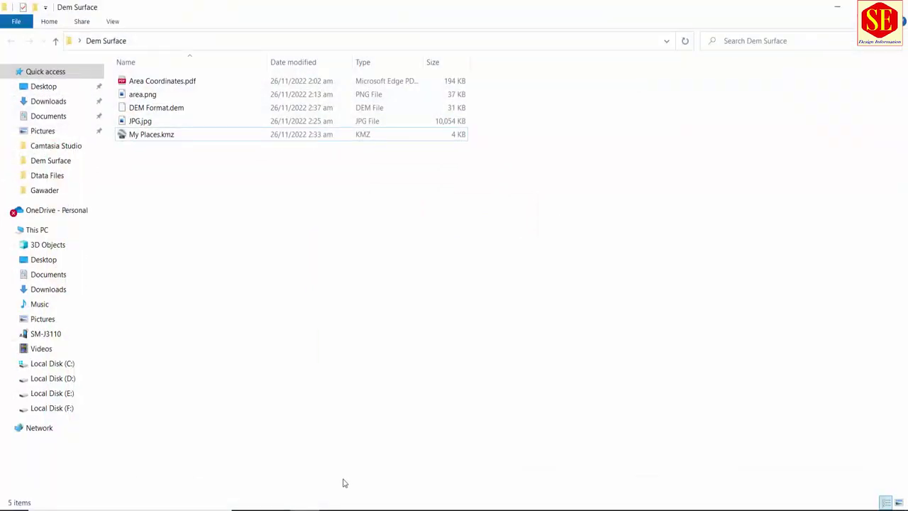
right_click(185, 180)
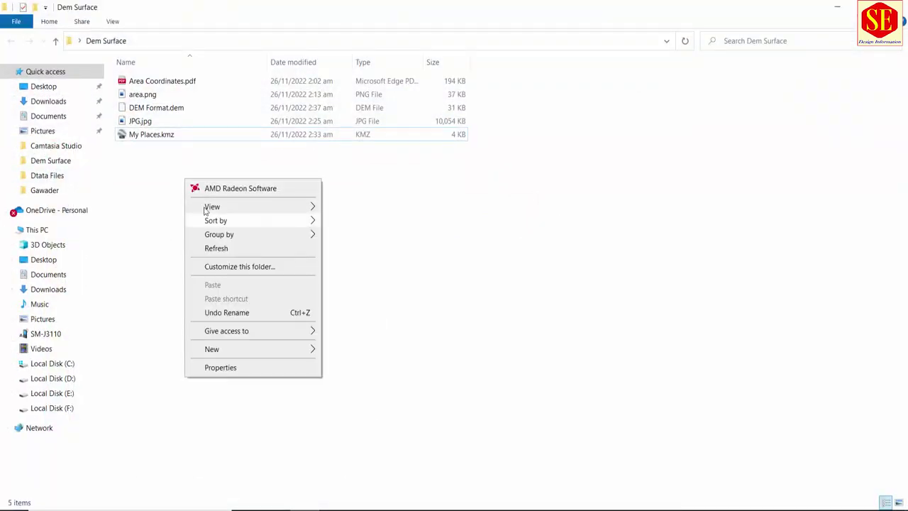
click(166, 111)
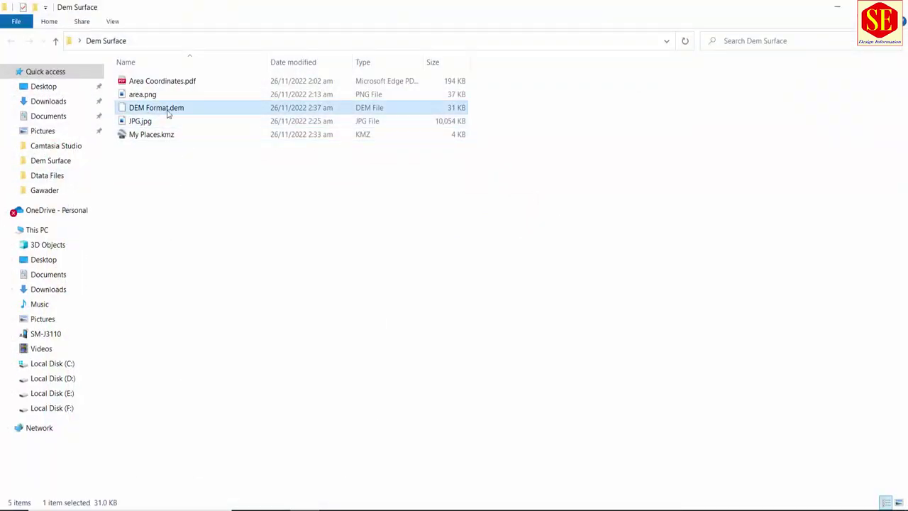
mouse_move(157, 108)
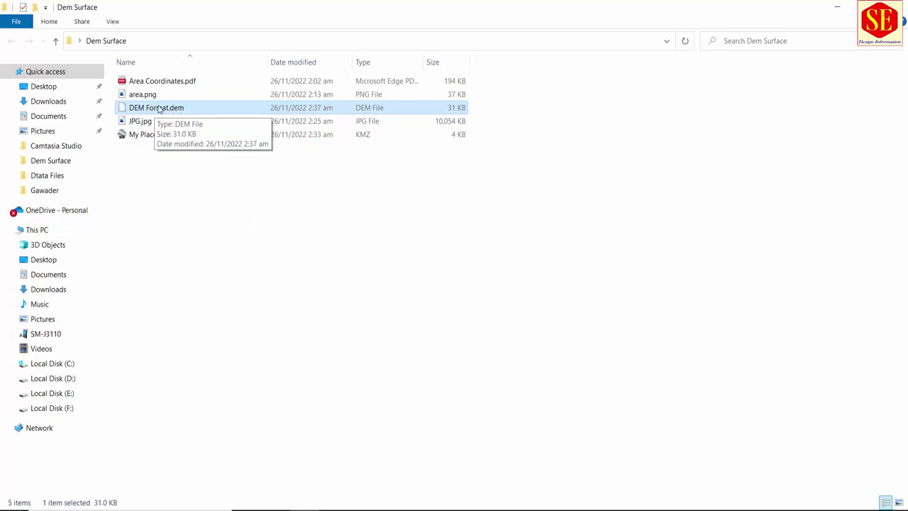
click(145, 136)
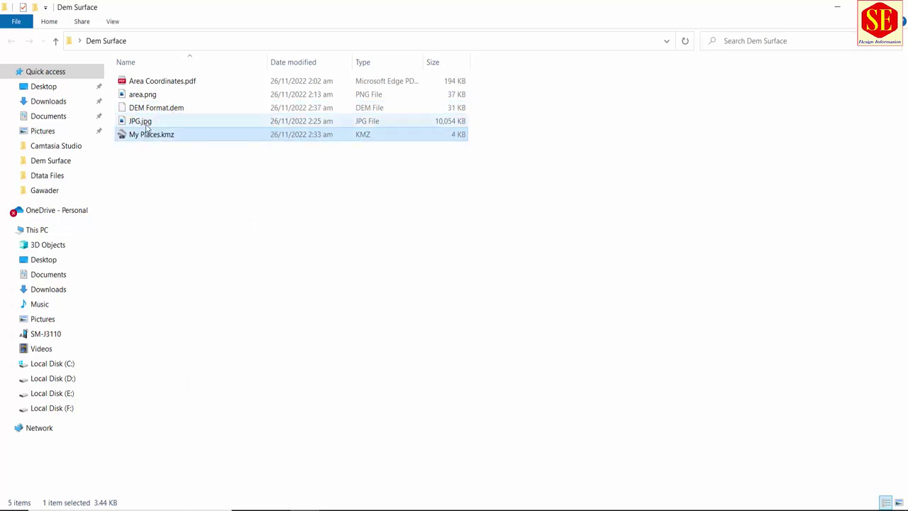
click(145, 110)
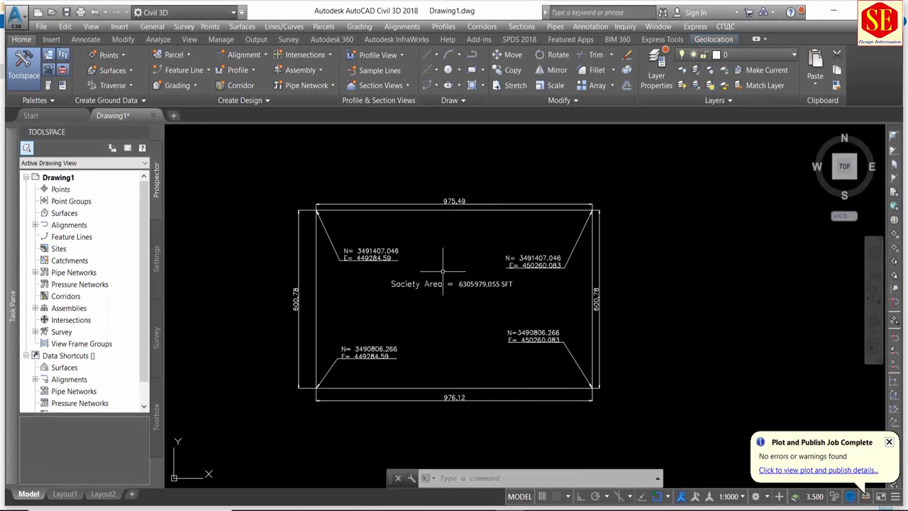
Zoom out from the society boundary and start Surfaces > Create Surface from DEM.
scroll(442, 271, down, 2)
middle_drag(389, 226, 387, 265)
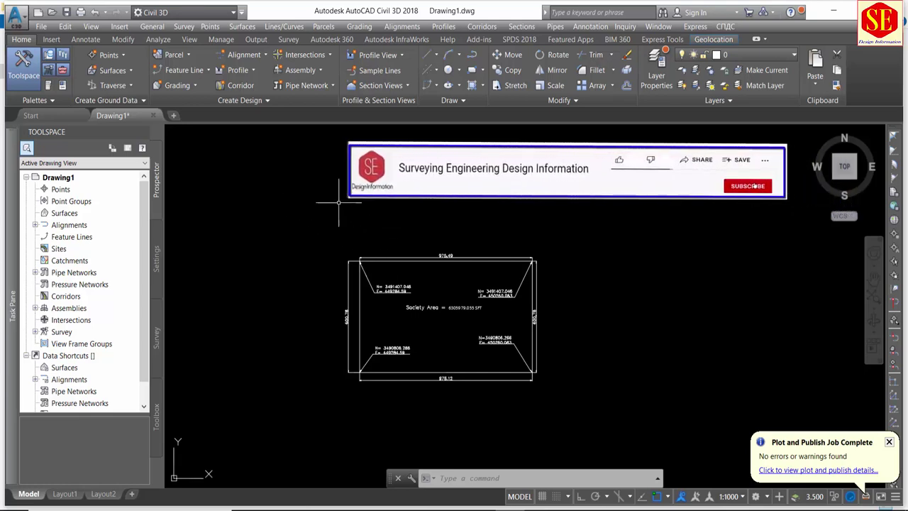
click(132, 70)
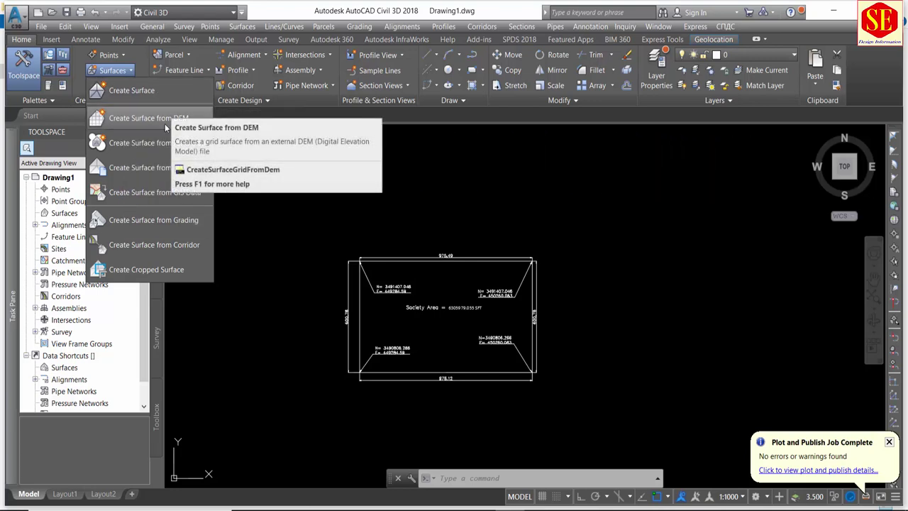
click(165, 125)
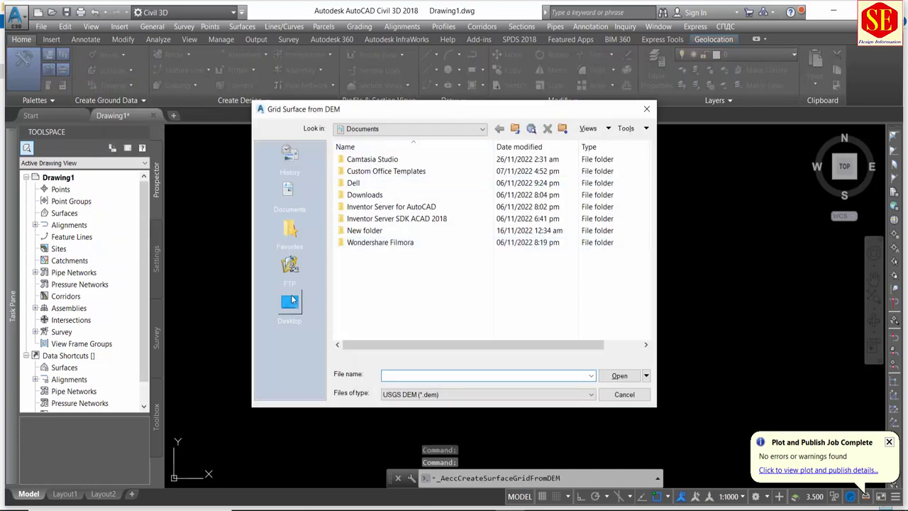
Browse to Desktop\Dem Surface and select DEM Format.dem.
click(289, 307)
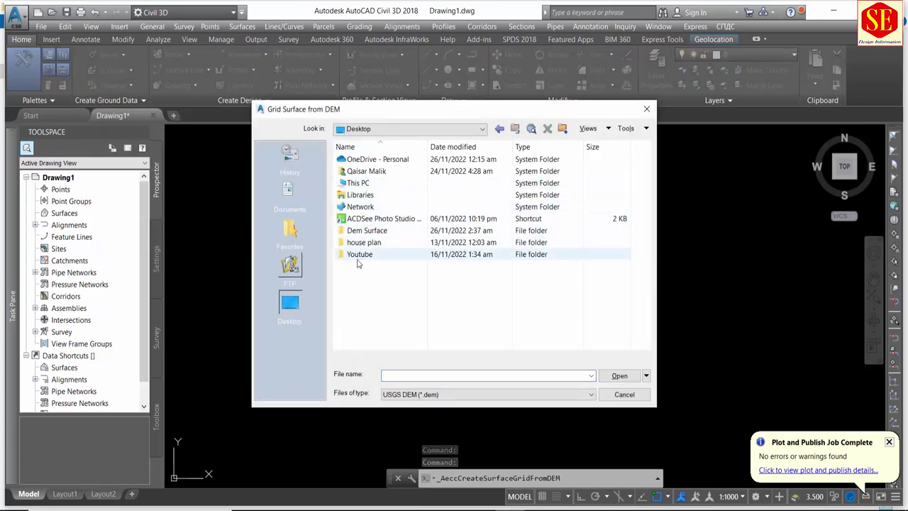
double_click(365, 234)
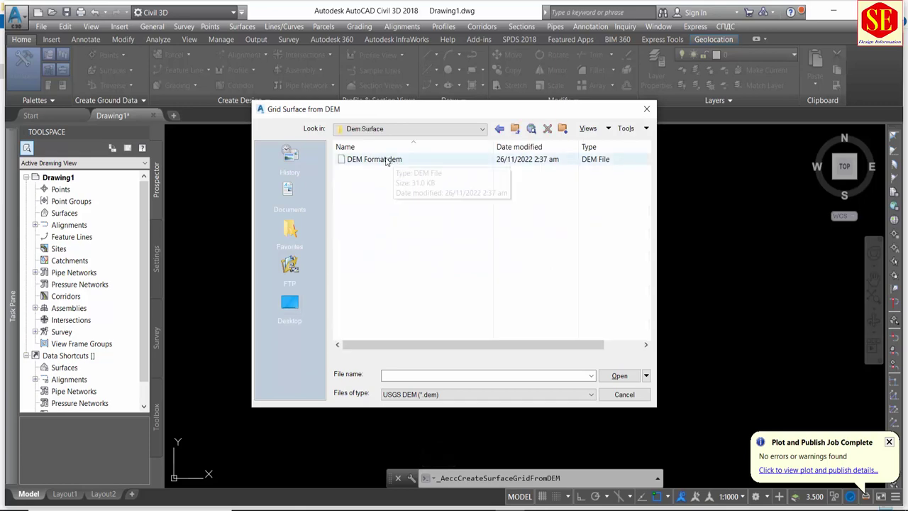
click(351, 162)
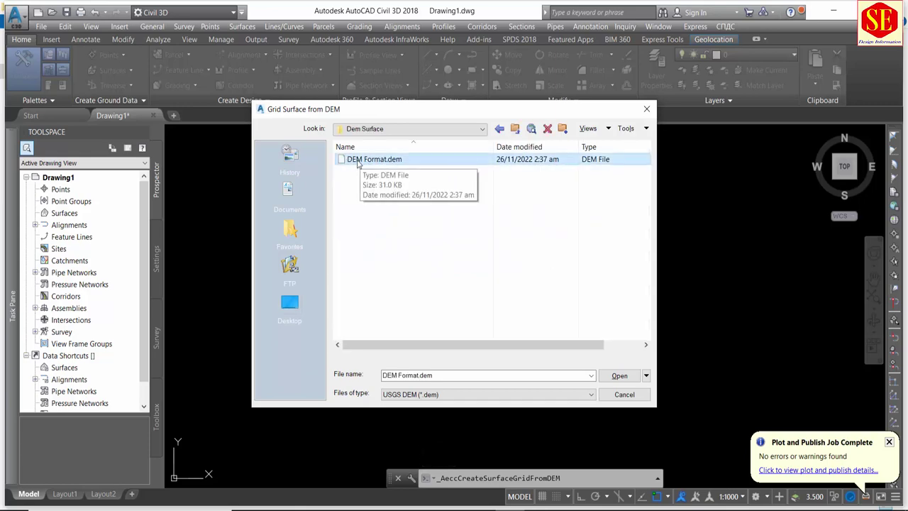
Preview DEM Format.dem in Notepad, then load it to build the grid surface.
right_click(357, 160)
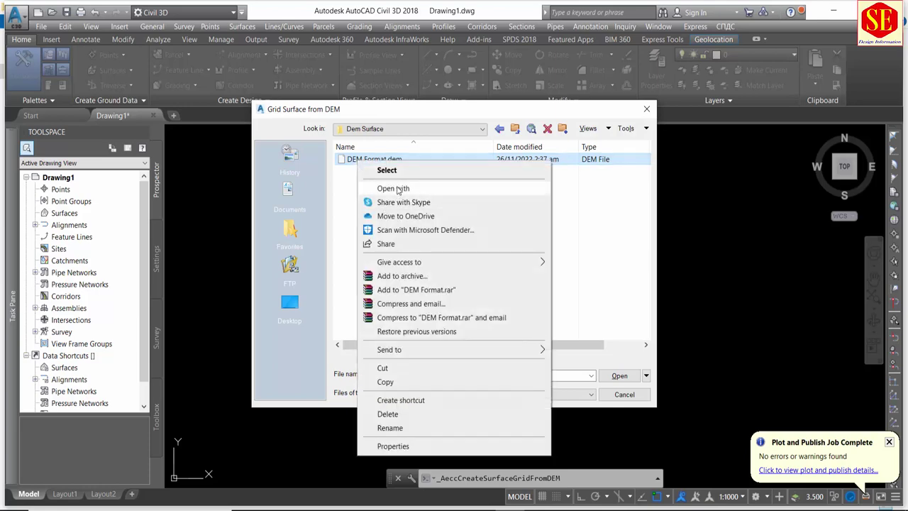
click(394, 189)
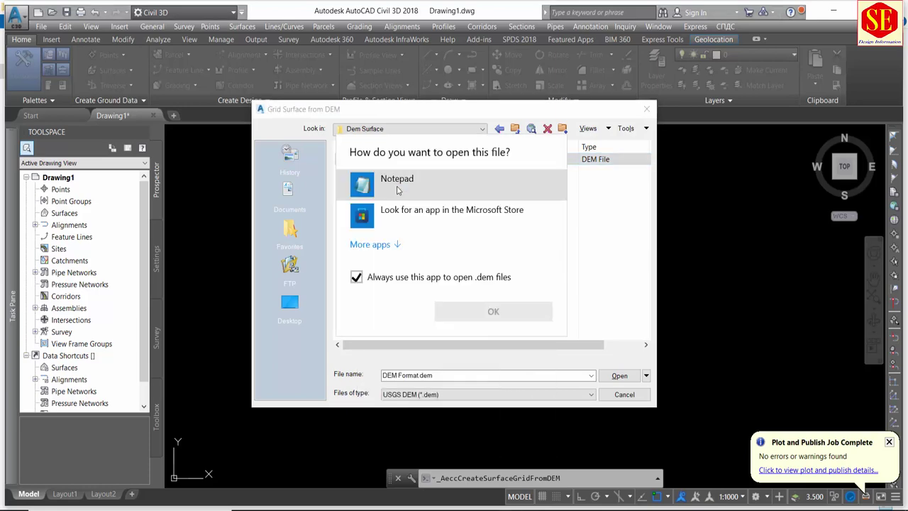
click(356, 276)
click(393, 186)
click(496, 312)
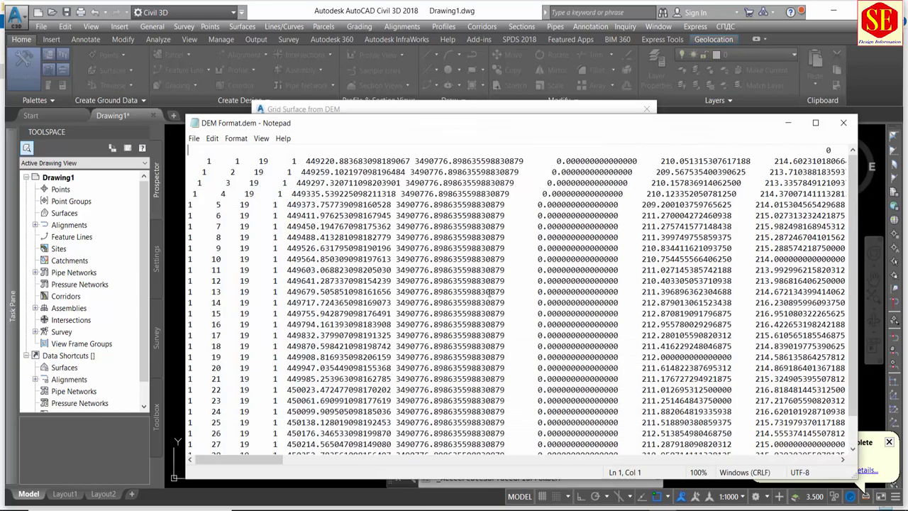
scroll(412, 273, down, 1)
scroll(537, 316, up, 1)
click(843, 122)
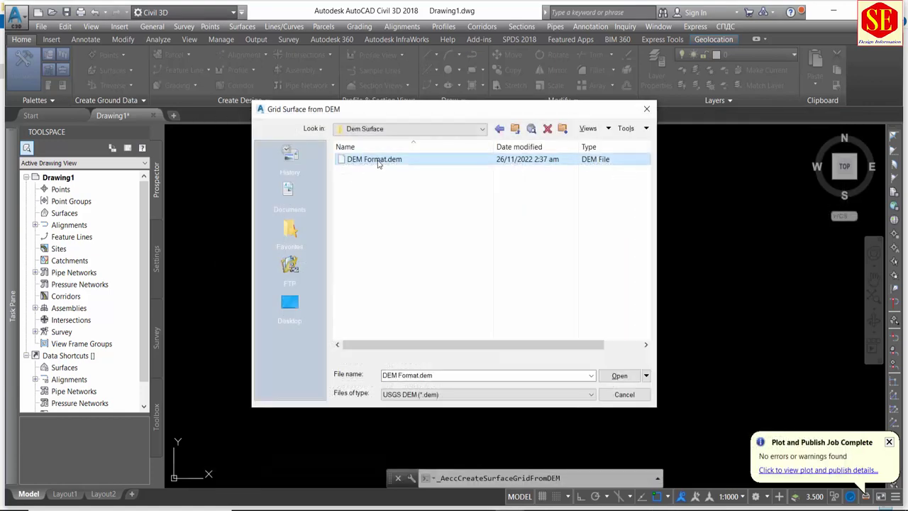
double_click(378, 162)
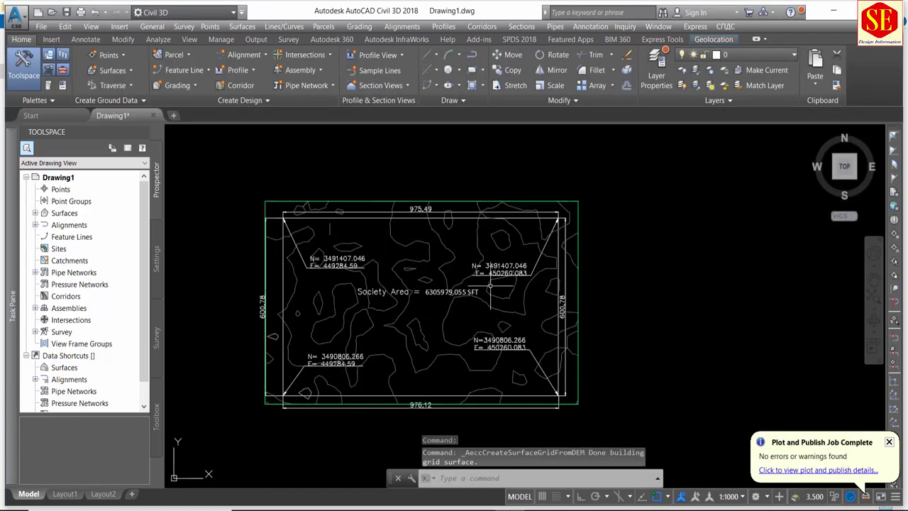
middle_drag(494, 308, 491, 285)
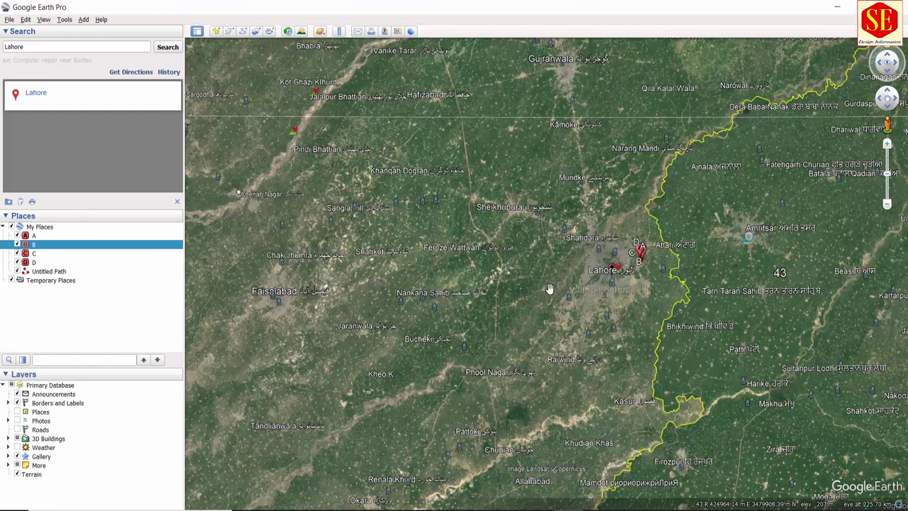
scroll(662, 262, up, 3)
scroll(645, 248, up, 3)
scroll(603, 241, up, 3)
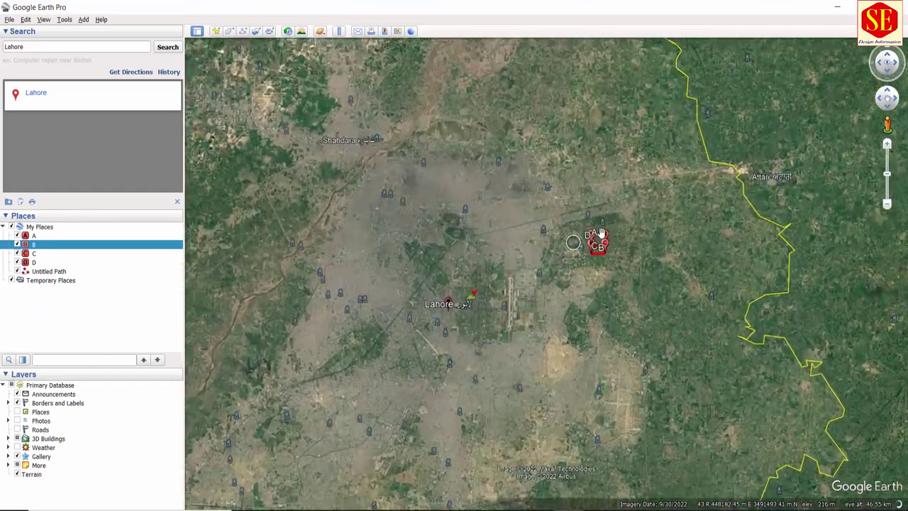
scroll(602, 251, up, 2)
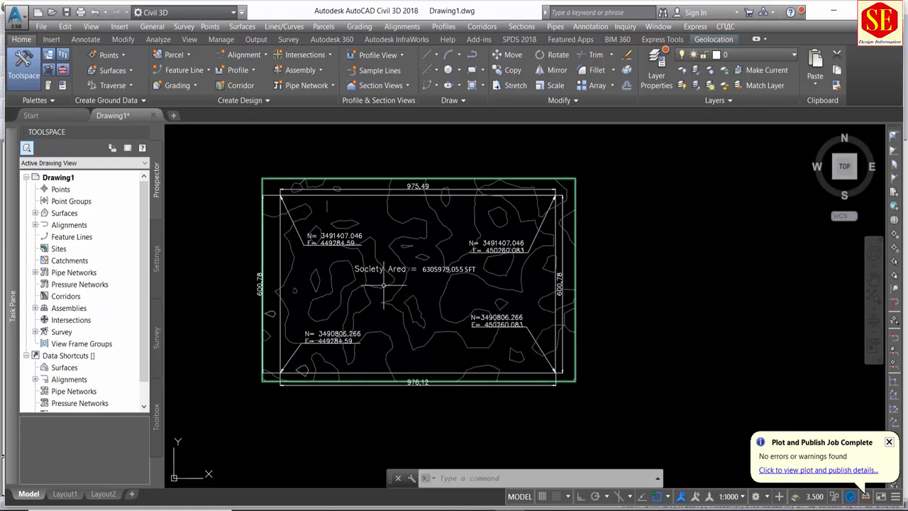
Open Drawing Settings and keep Pakistan as the coordinate zone category.
click(16, 12)
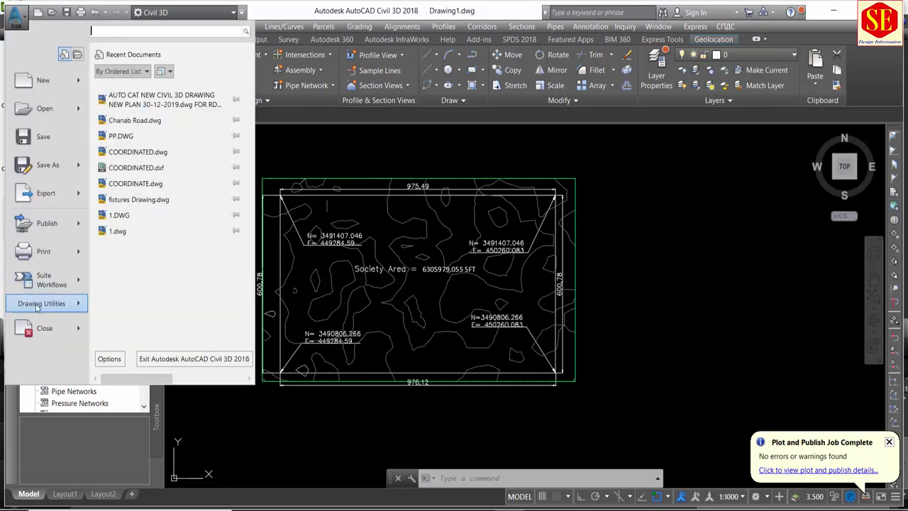
mouse_move(42, 303)
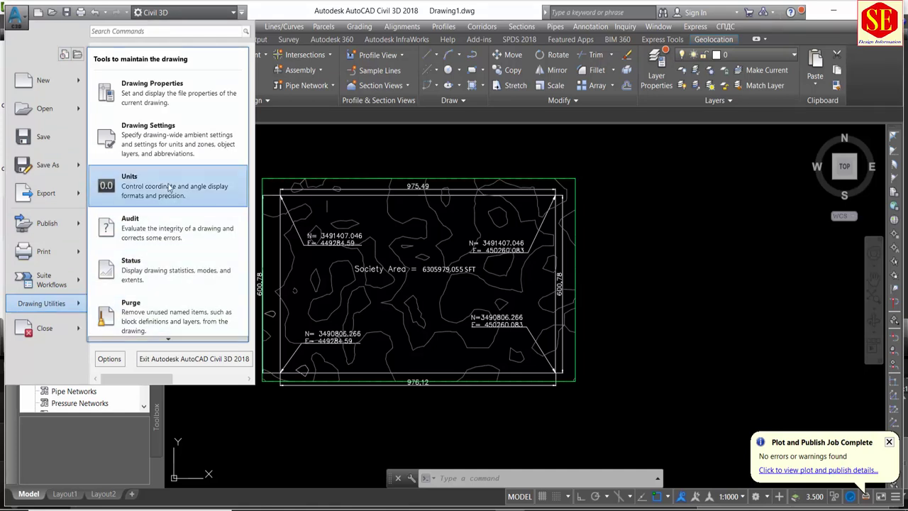
click(177, 146)
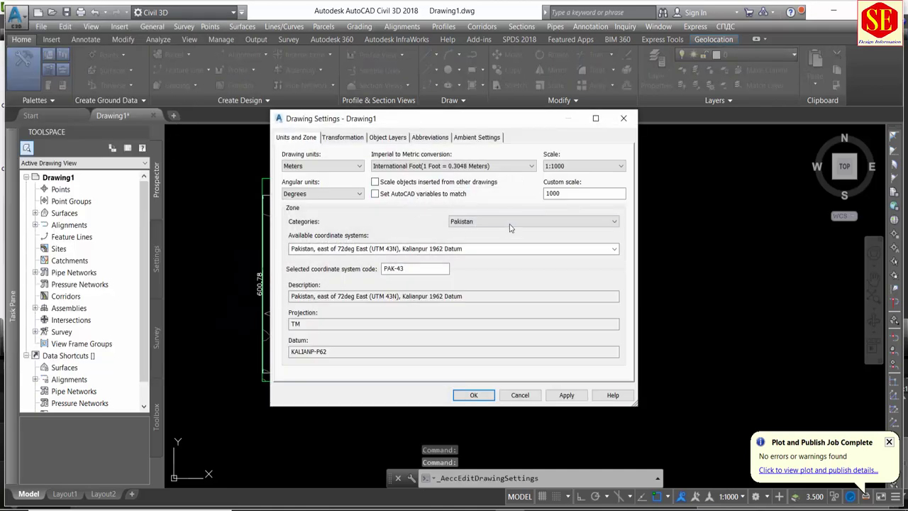
click(509, 224)
click(479, 232)
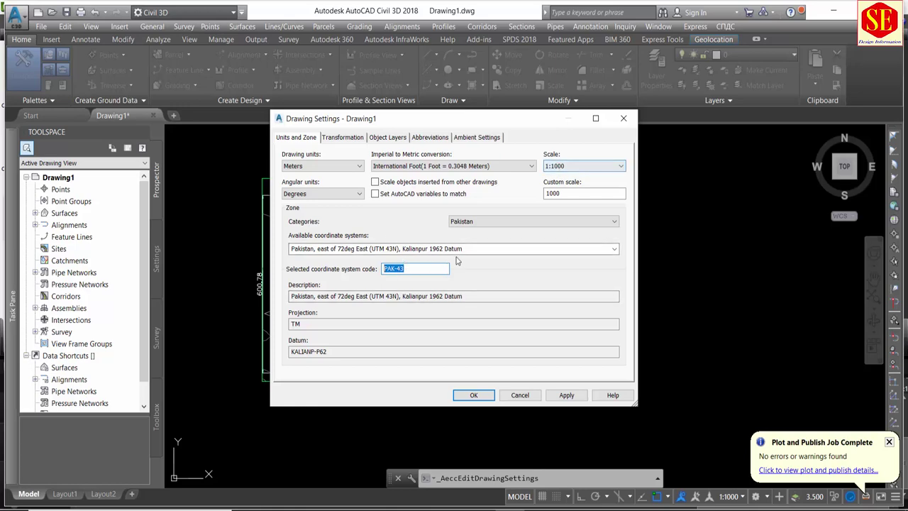
click(516, 222)
click(498, 233)
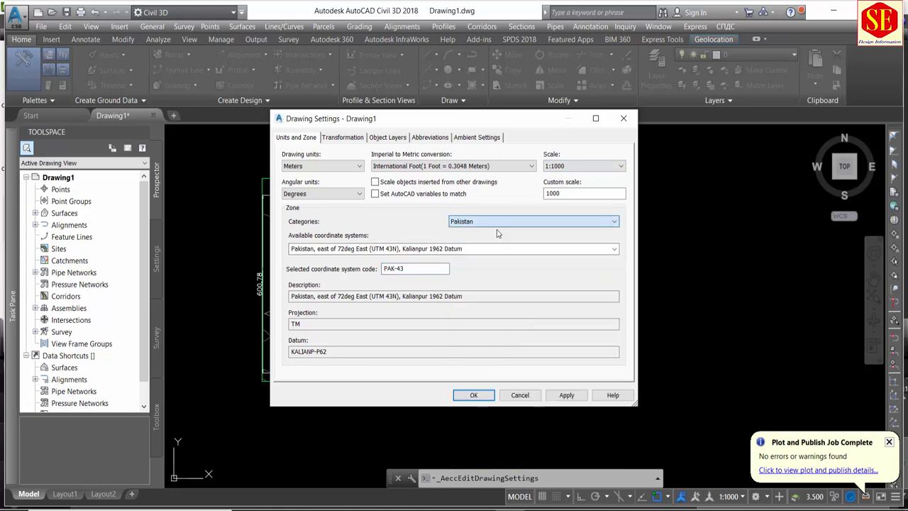
Set the coordinate system to UTM 43N (PAK-43), Kalianpur 1962 Datum, and apply.
click(491, 248)
click(613, 250)
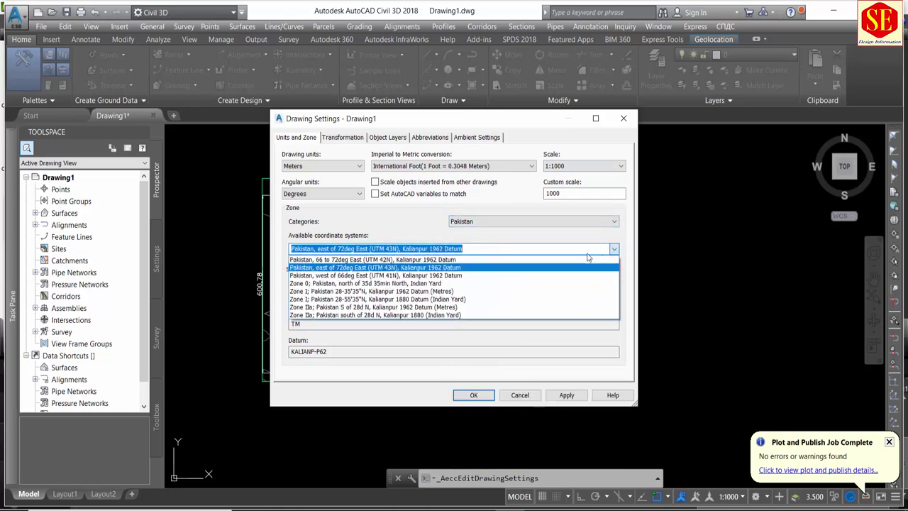
click(444, 268)
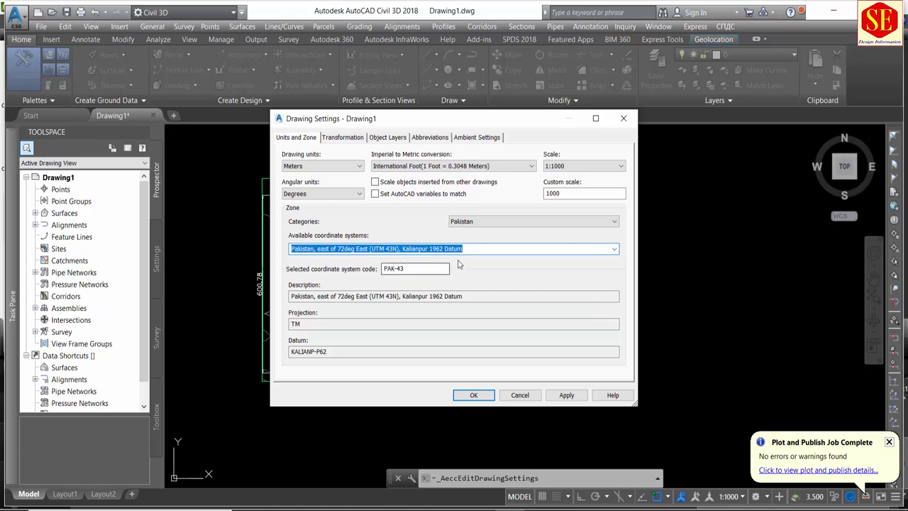
click(614, 249)
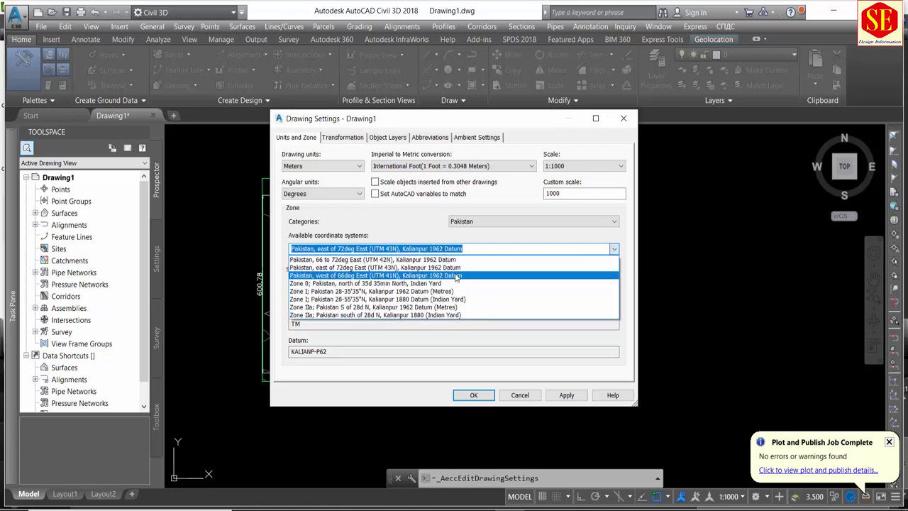
click(389, 278)
click(545, 249)
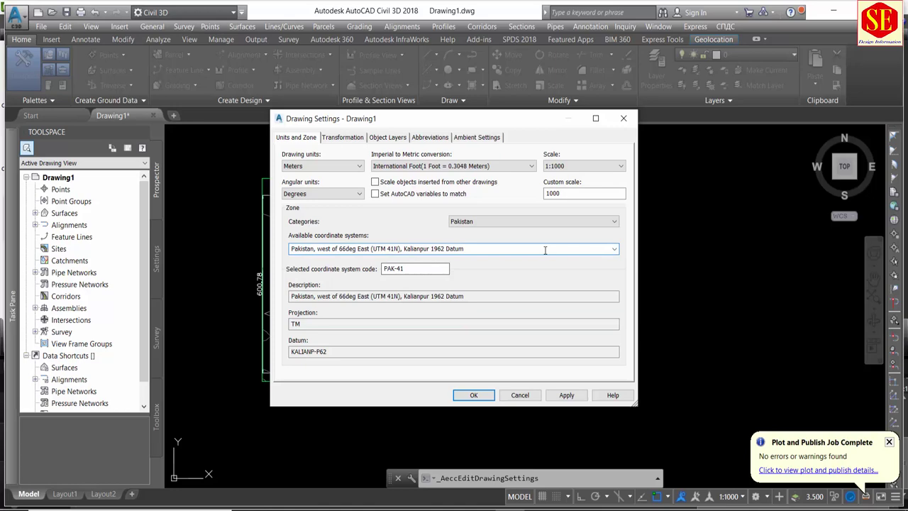
click(613, 249)
click(472, 261)
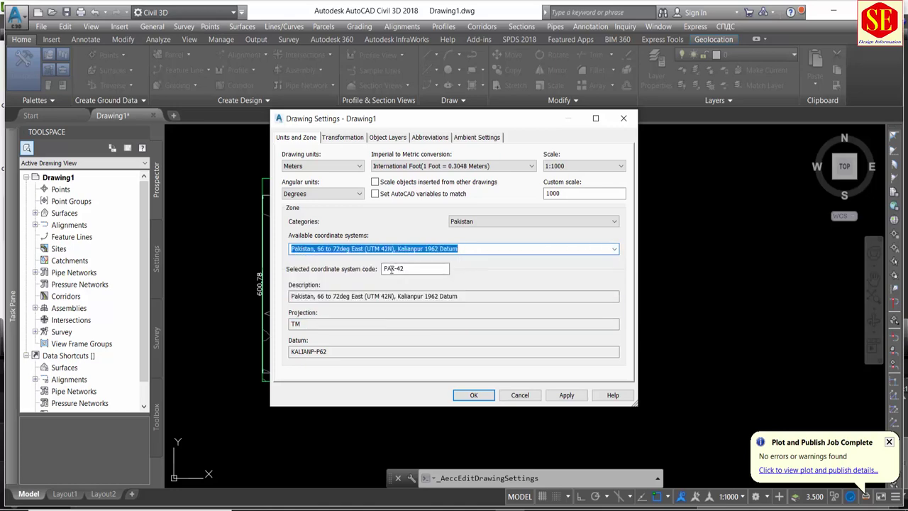
click(614, 248)
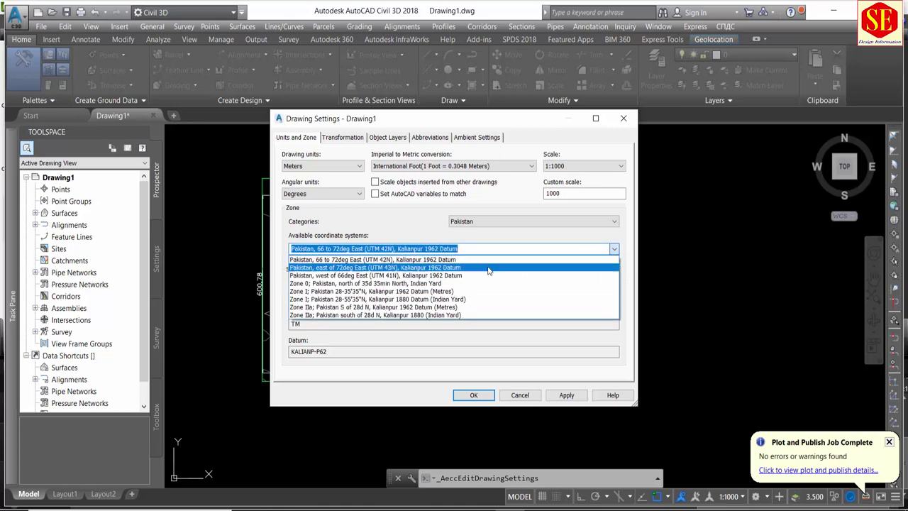
click(397, 269)
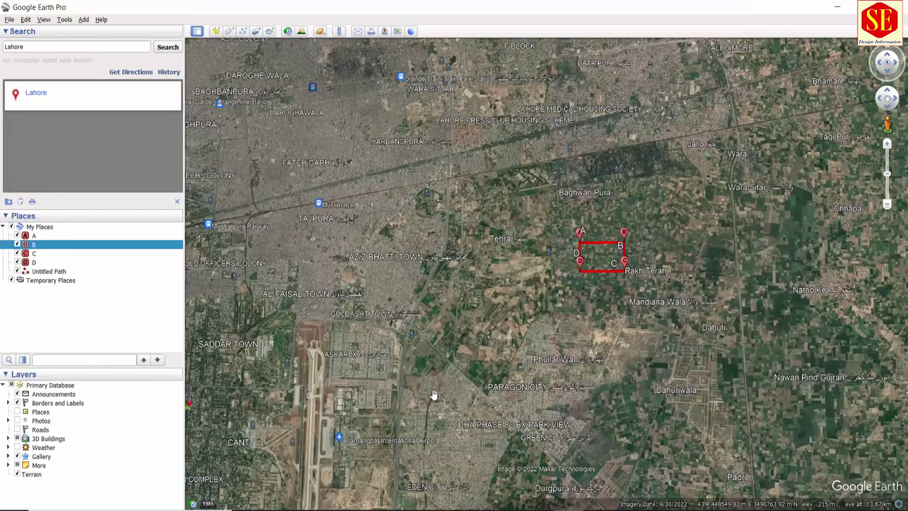
scroll(539, 268, down, 3)
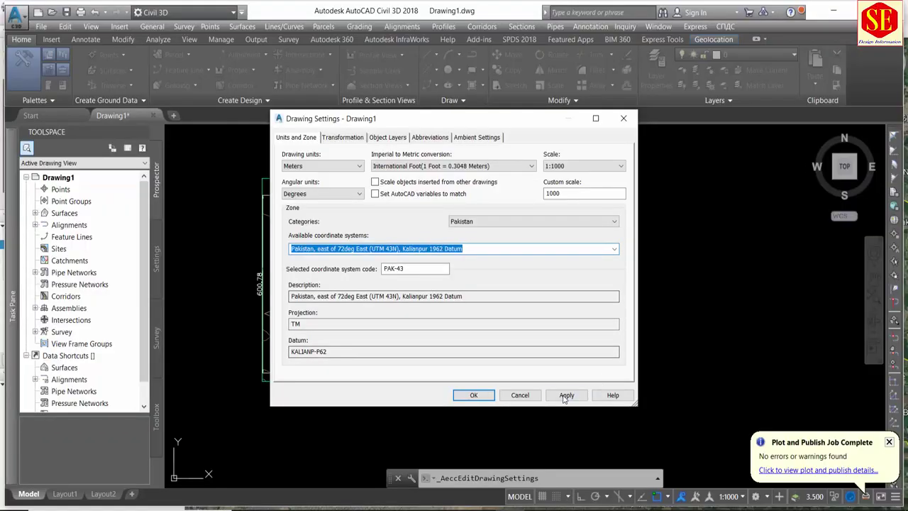
click(566, 395)
click(473, 395)
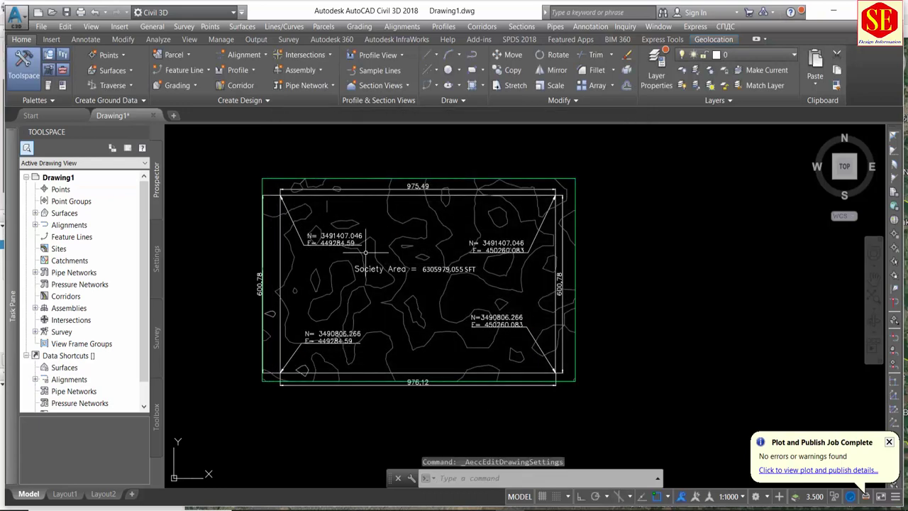
middle_drag(364, 250, 439, 256)
scroll(408, 263, up, 2)
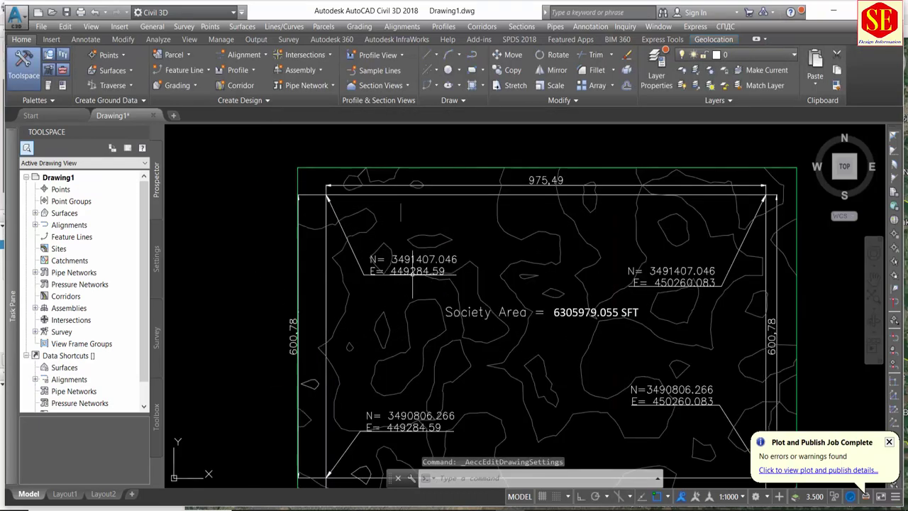
scroll(418, 270, down, 2)
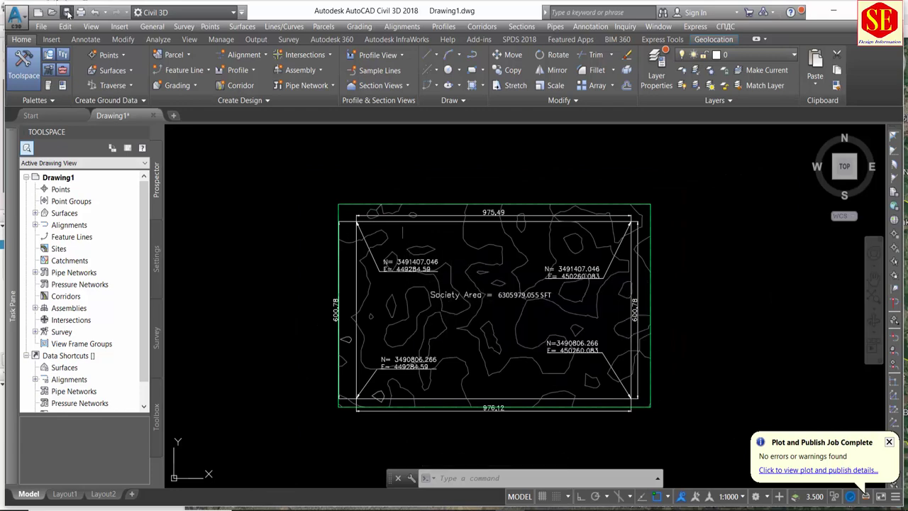
Save the drawing as 'DEM Surface' in the Desktop\Dem Surface folder.
key(ctrl+s)
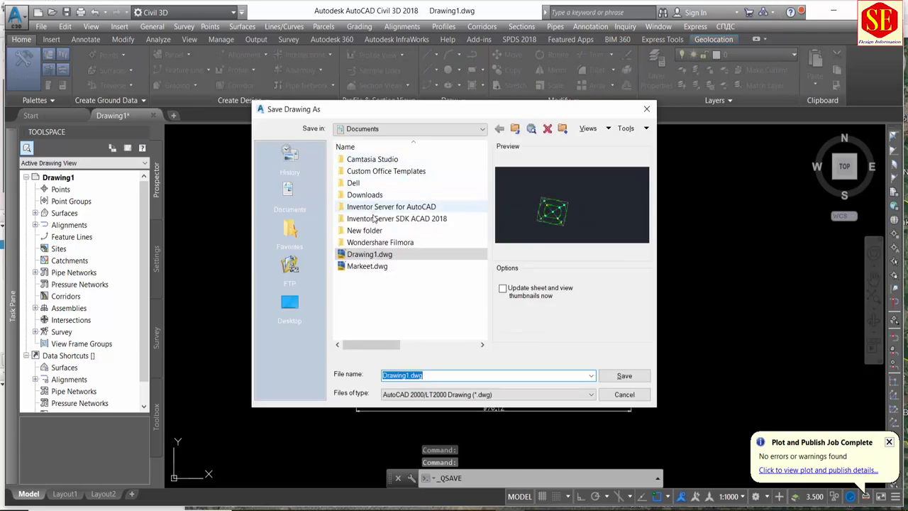
click(301, 311)
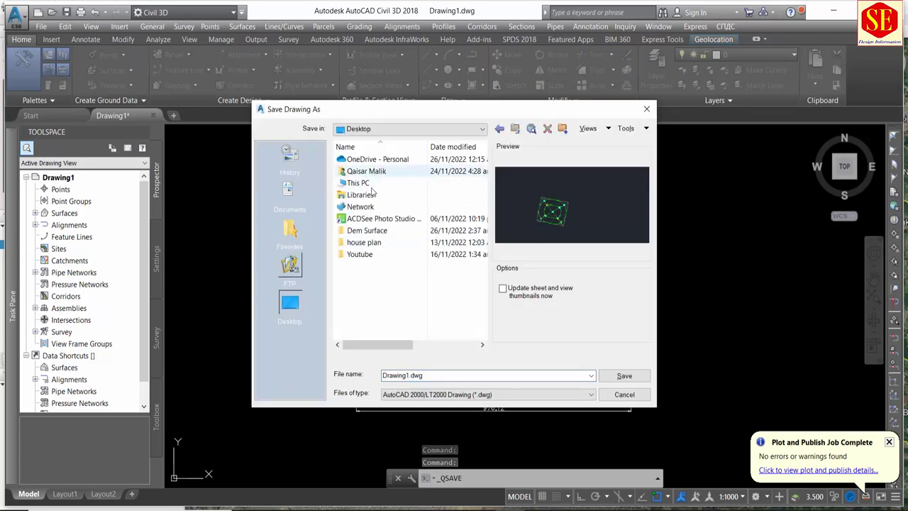
double_click(367, 231)
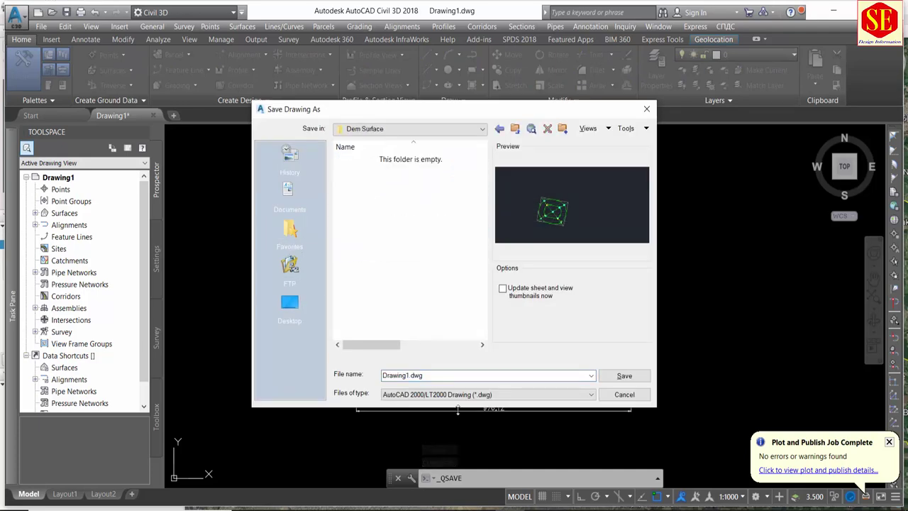
double_click(436, 376)
text(DEM Surface)
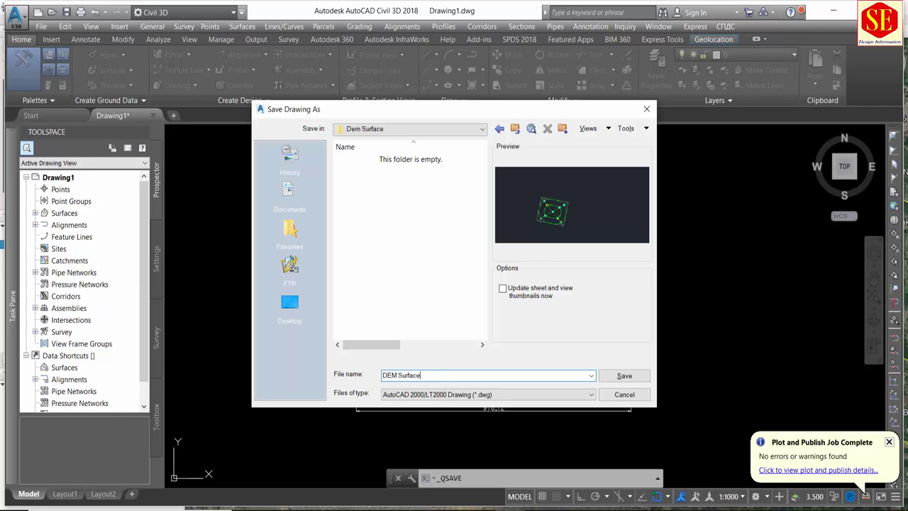
click(619, 378)
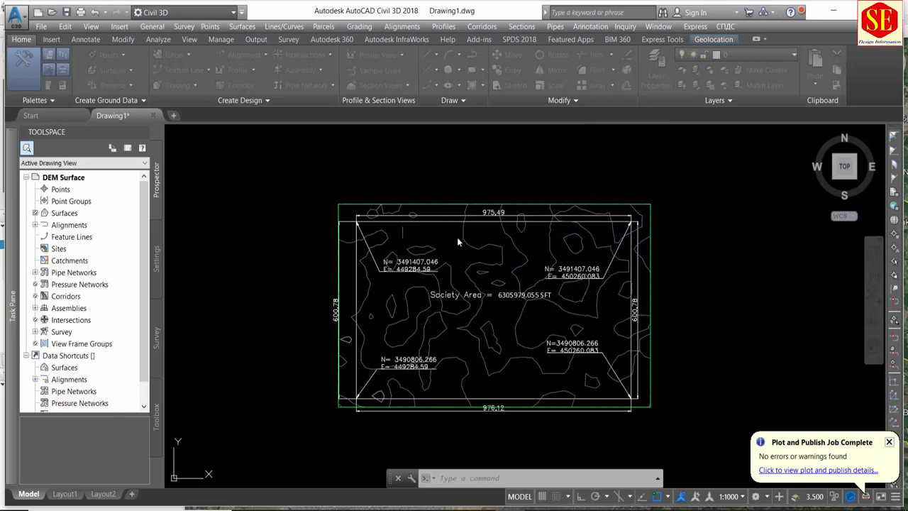
click(456, 237)
click(479, 252)
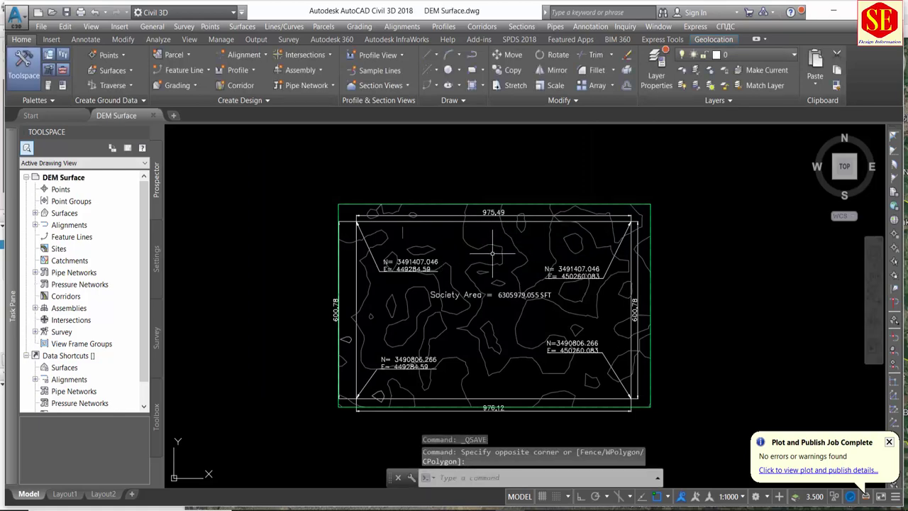
Erase the north-east and north-west coordinate labels and their leader lines.
middle_drag(486, 254, 433, 243)
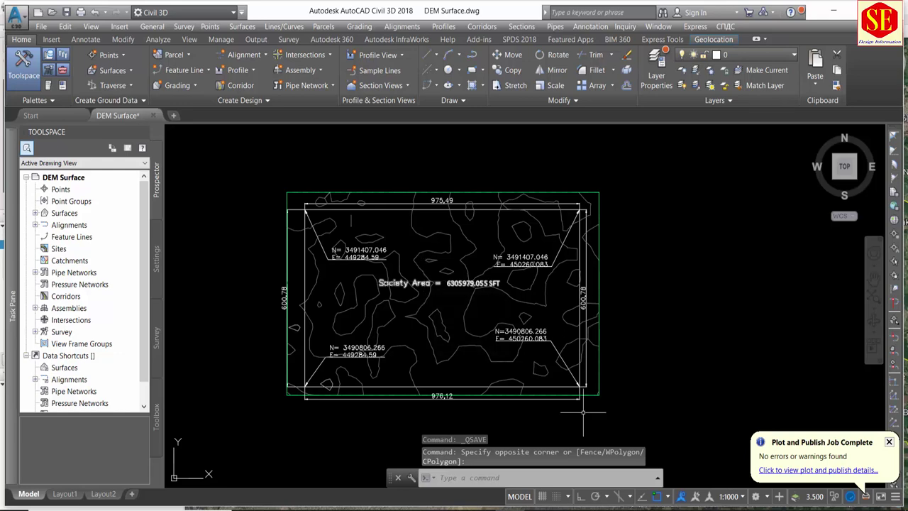
scroll(334, 305, up, 2)
click(624, 239)
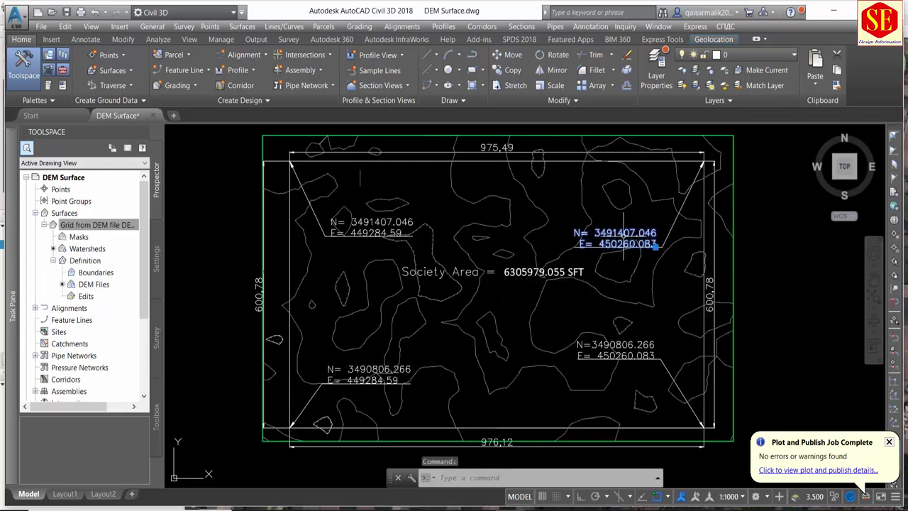
text(e)
key(Return)
click(656, 245)
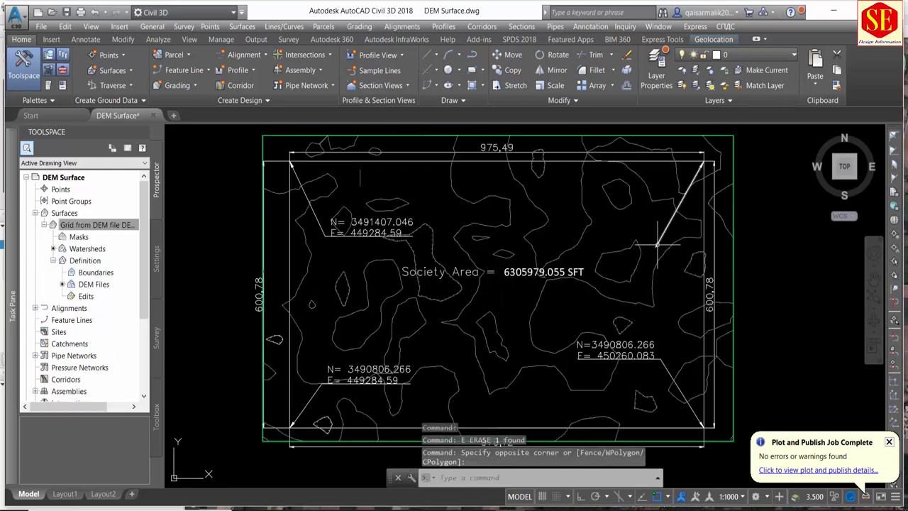
click(657, 245)
key(Delete)
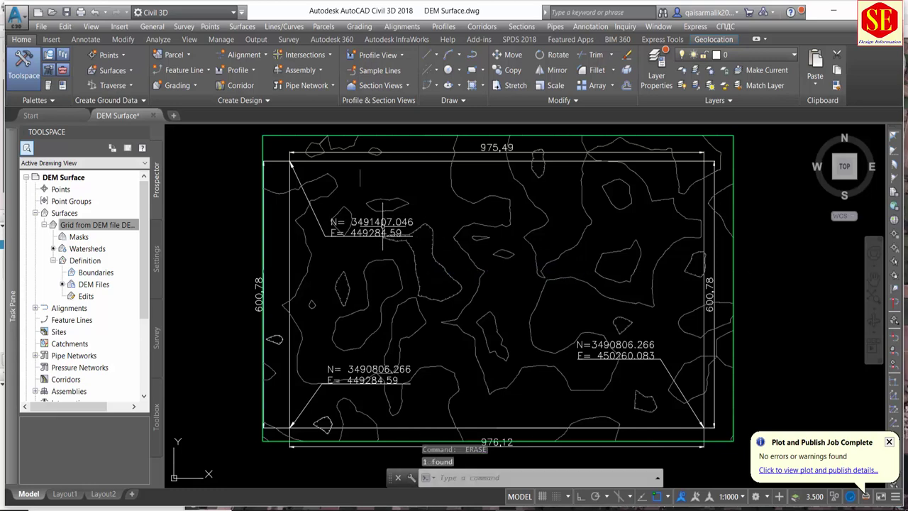
click(383, 227)
key(Delete)
click(328, 230)
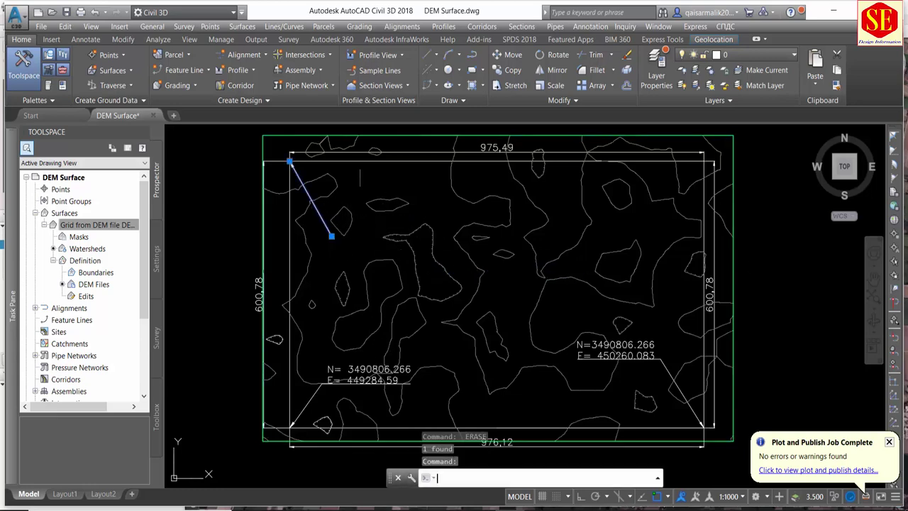
key(Delete)
Erase the south-west and south-east coordinate labels and their leader lines.
click(369, 374)
key(Delete)
click(617, 351)
key(Delete)
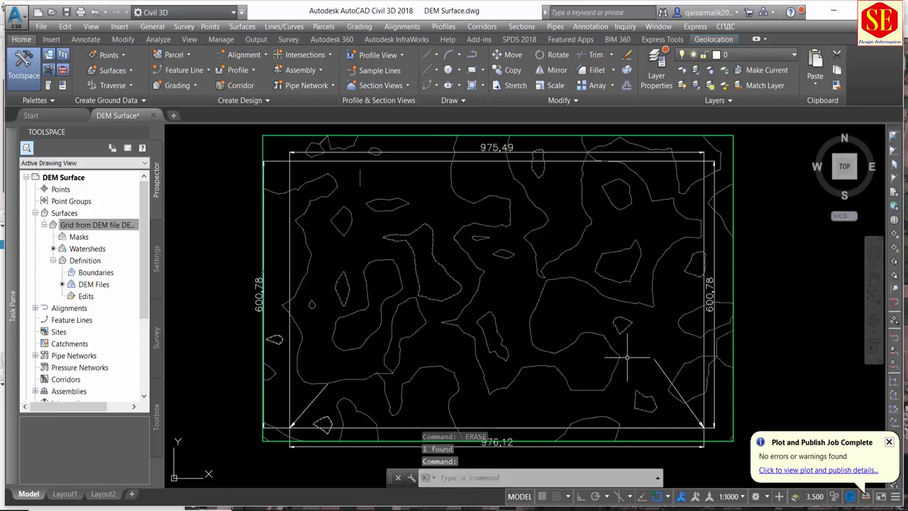
click(674, 387)
key(Delete)
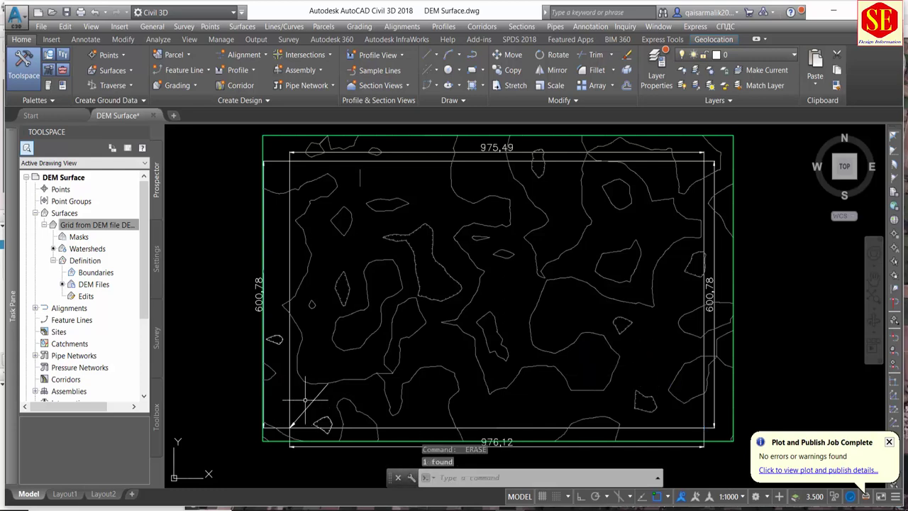
click(310, 403)
key(Delete)
middle_drag(468, 241, 466, 274)
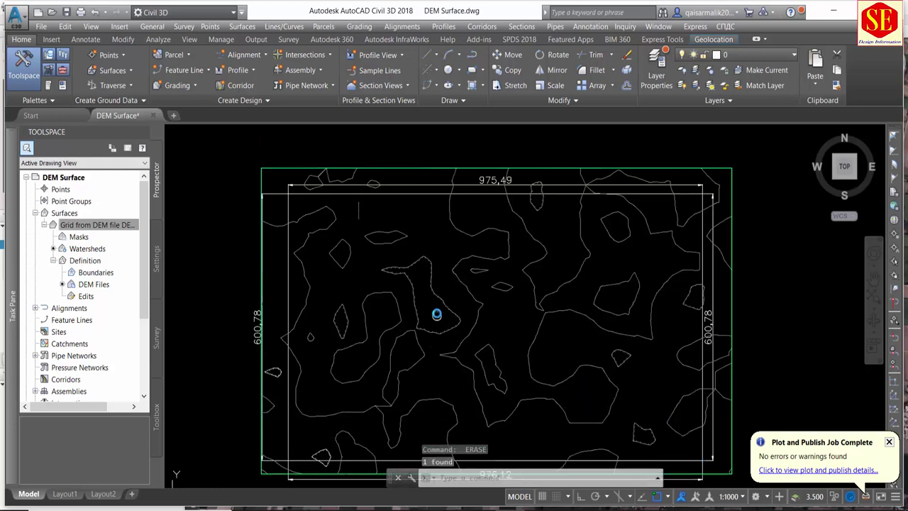
click(439, 264)
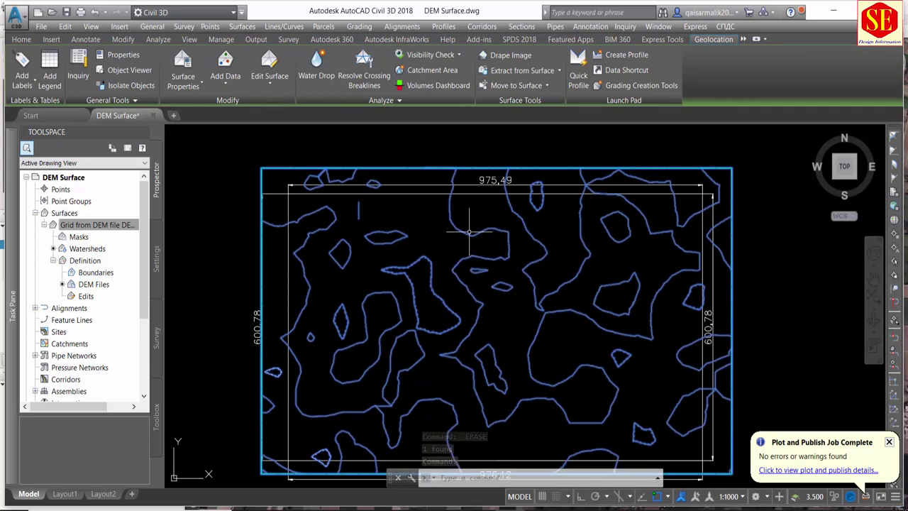
Open Add Surface Labels with feature Surface and label type Contour - Multiple at interval.
scroll(477, 231, up, 2)
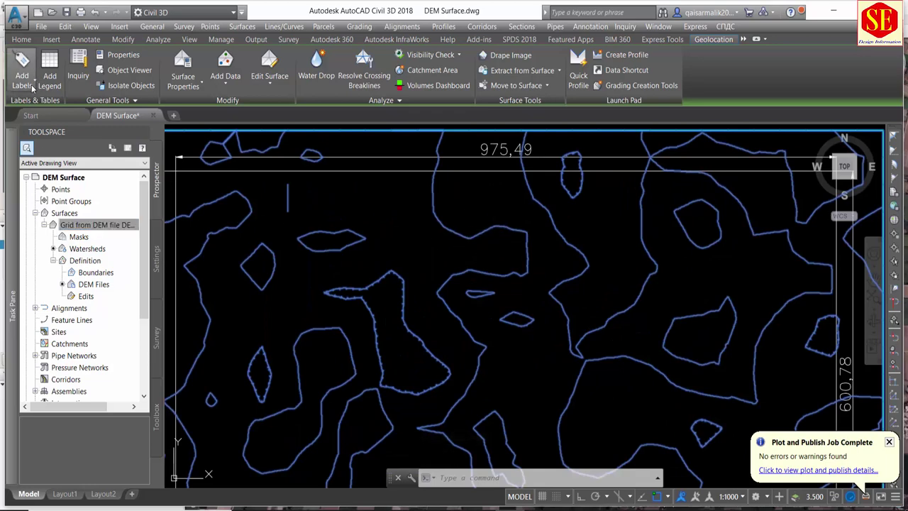
click(31, 85)
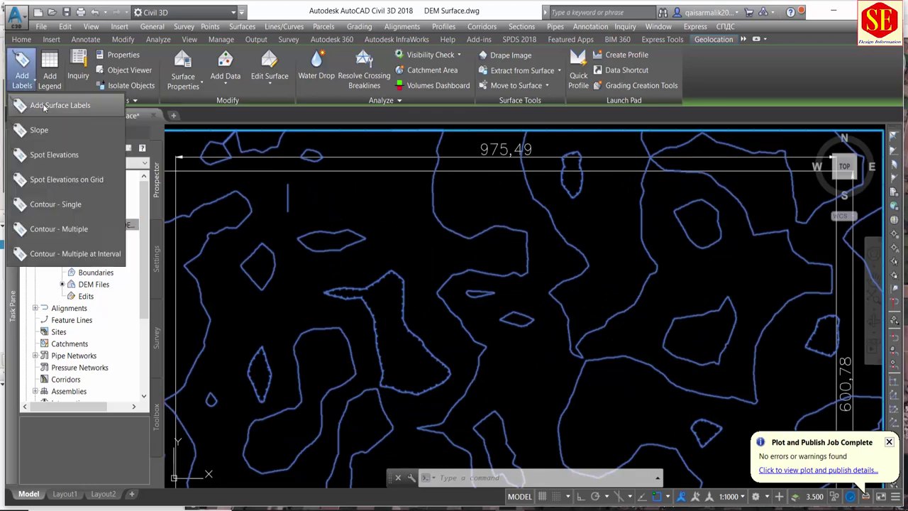
click(44, 106)
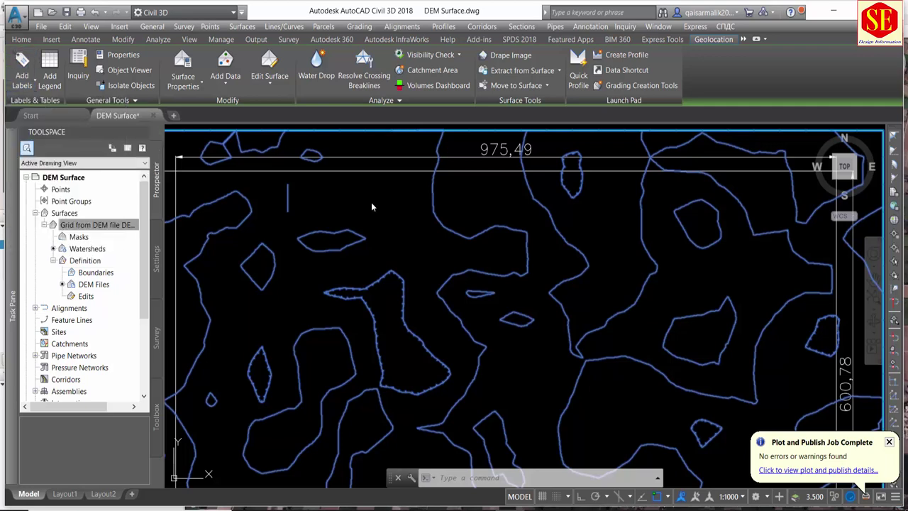
click(70, 39)
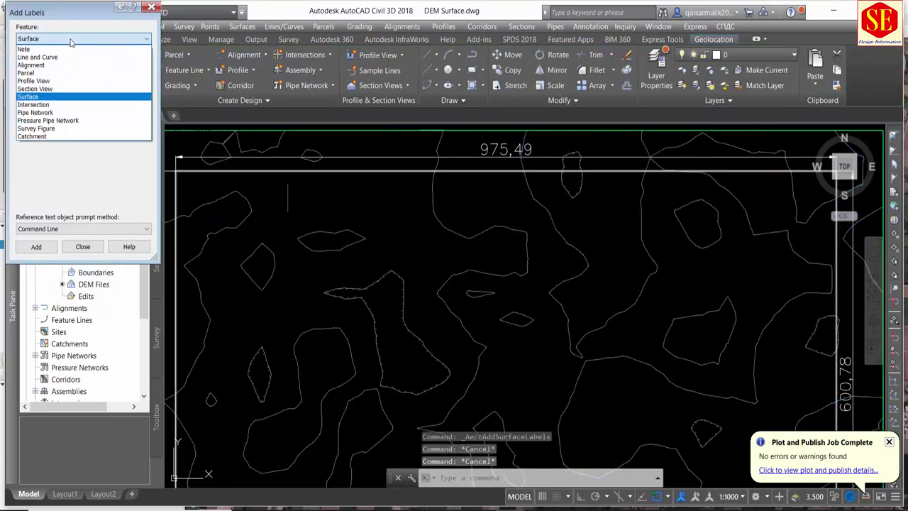
click(51, 97)
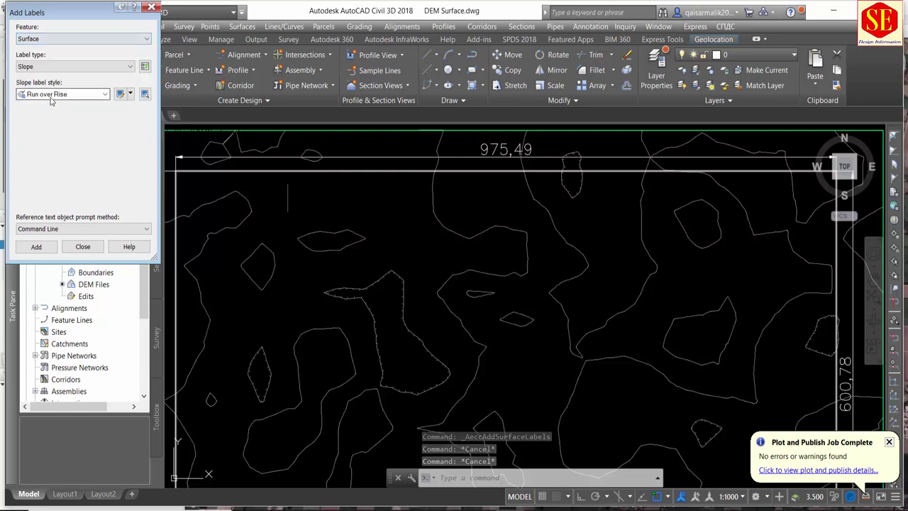
click(56, 67)
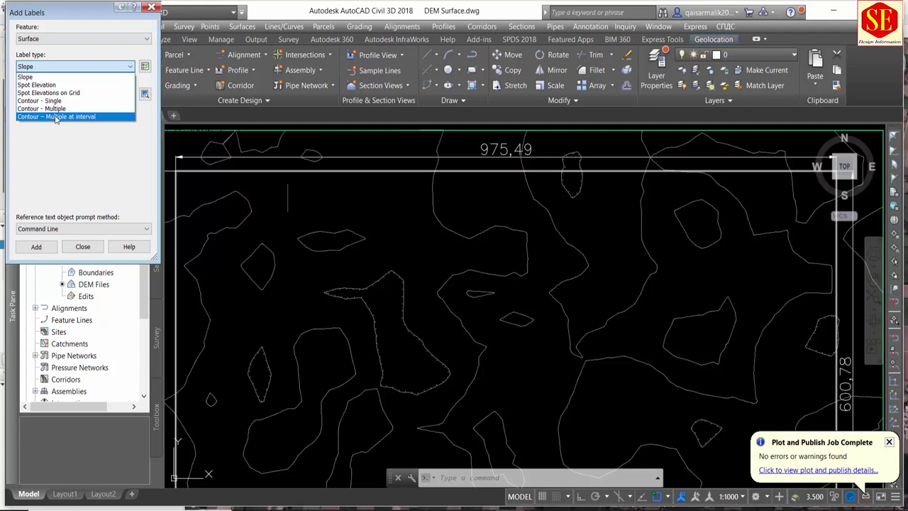
click(60, 117)
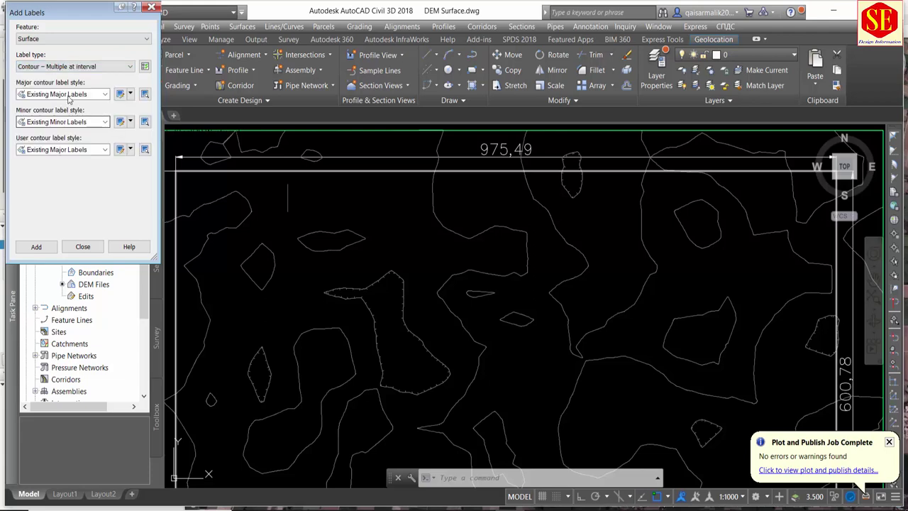
scroll(259, 191, down, 2)
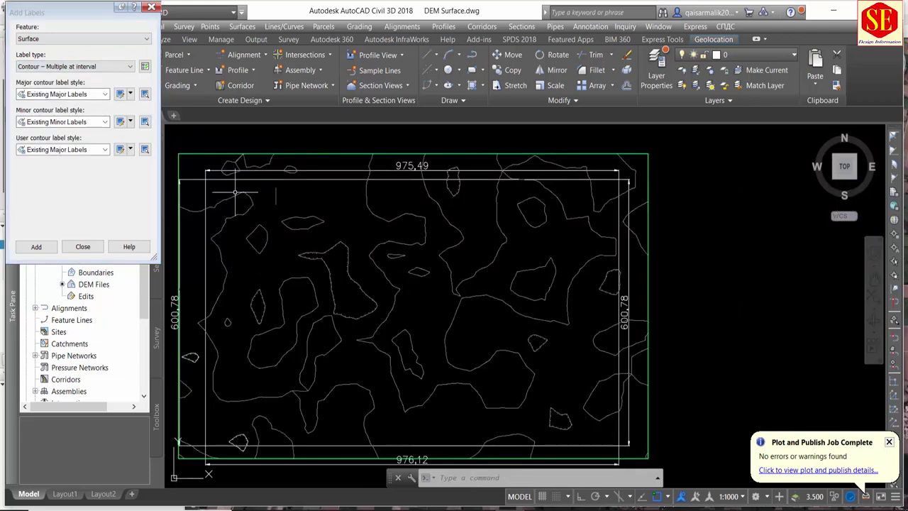
Place the first contour label line across the DEM surface, keeping the default 100 interval.
click(39, 249)
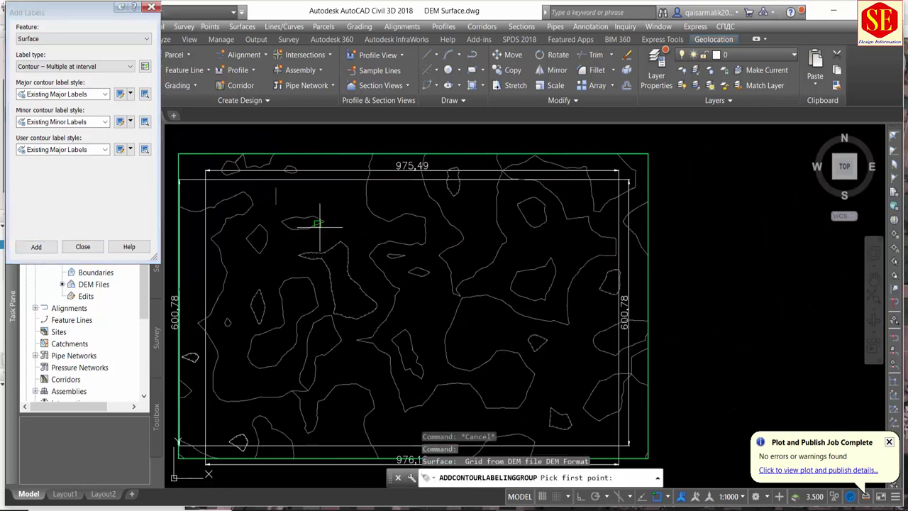
scroll(316, 226, down, 2)
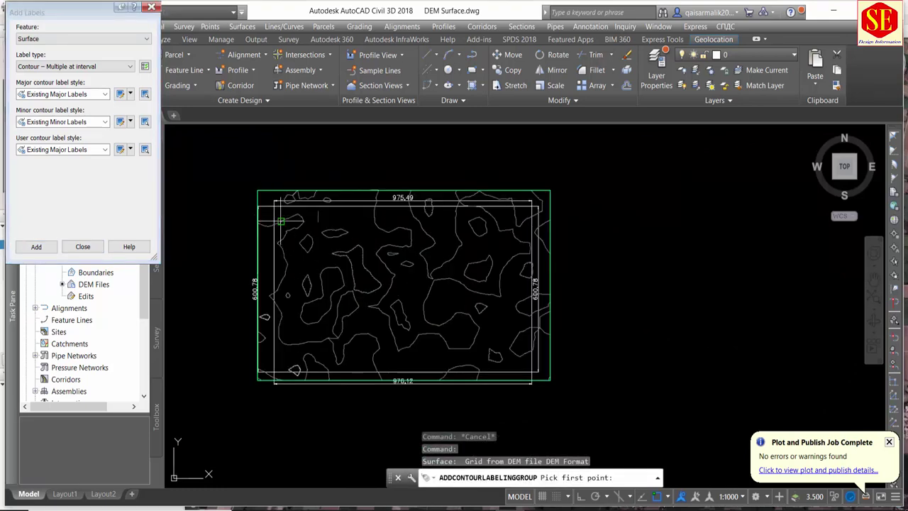
click(281, 221)
click(526, 353)
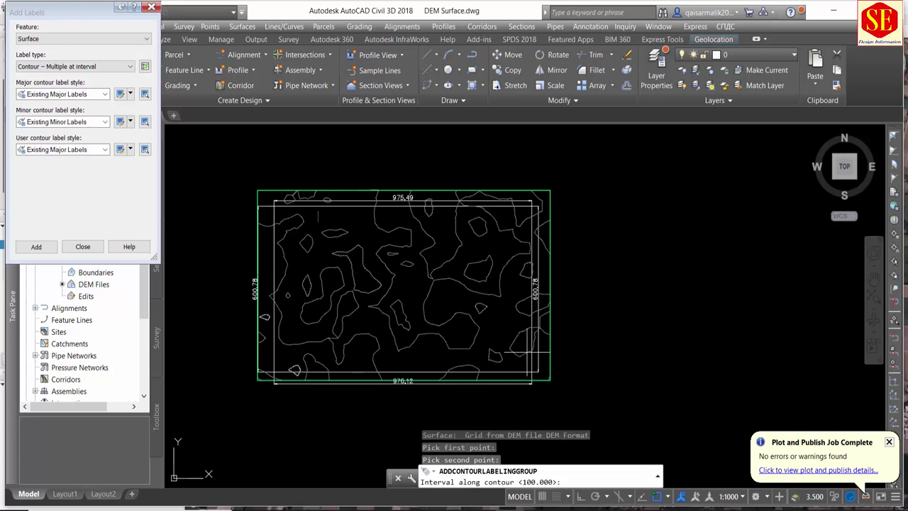
key(Return)
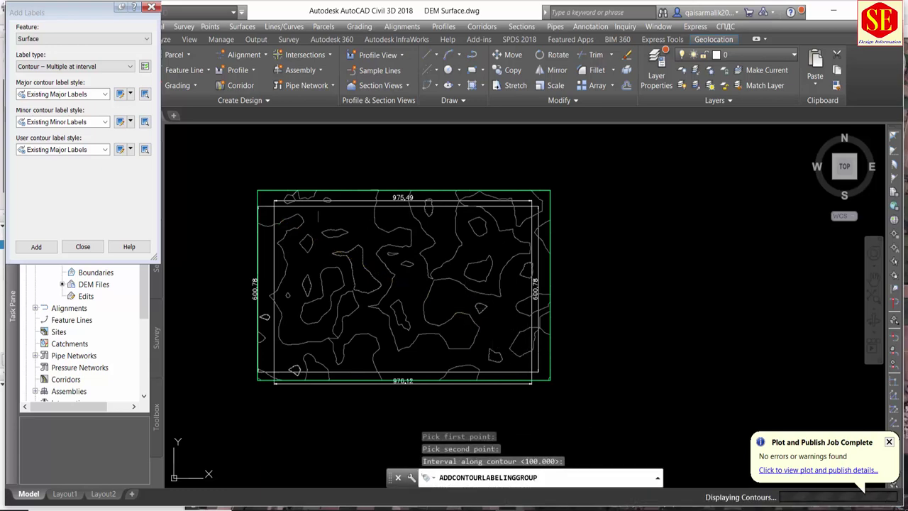
Add a second label line across the contours near the top edge of the surface.
scroll(411, 294, up, 5)
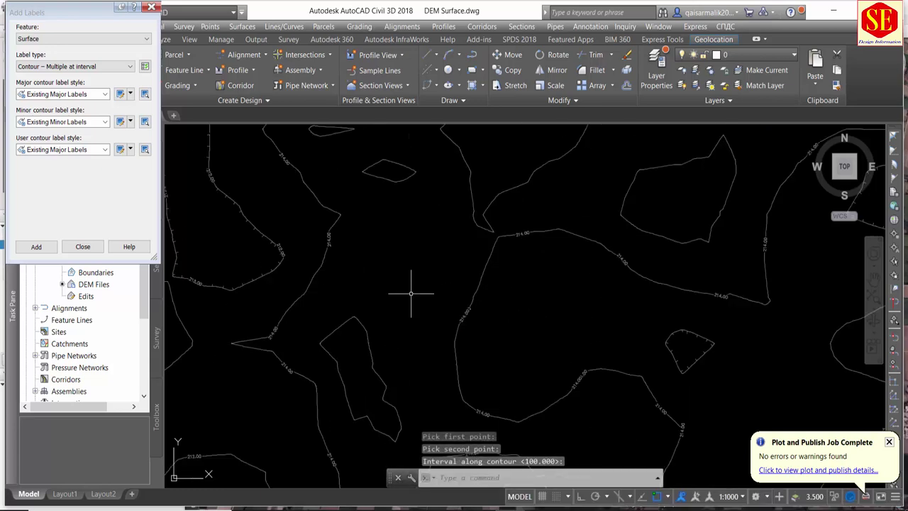
scroll(488, 236, down, 5)
scroll(516, 213, up, 1)
scroll(496, 234, up, 3)
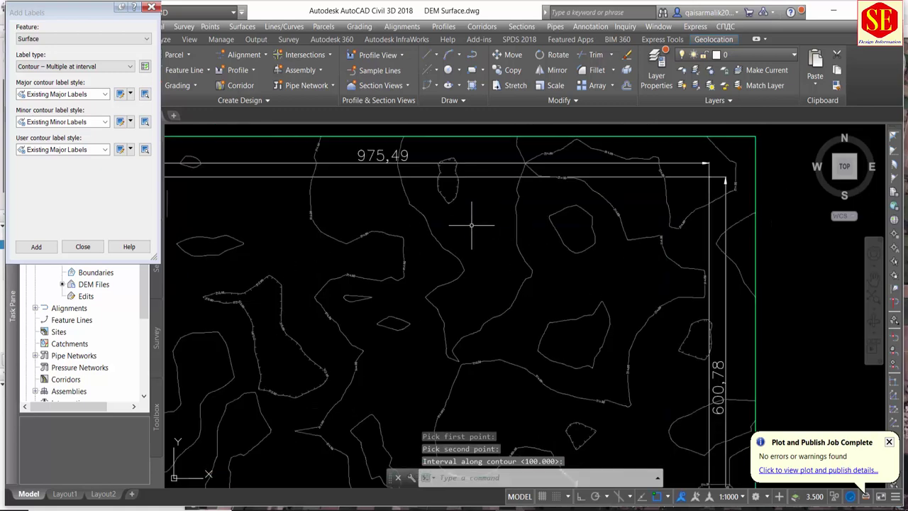
middle_drag(500, 226, 516, 253)
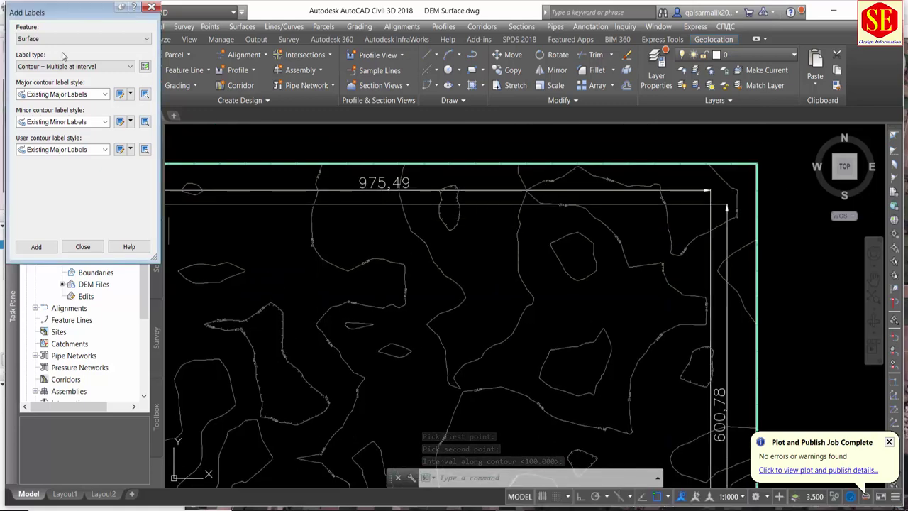
click(36, 246)
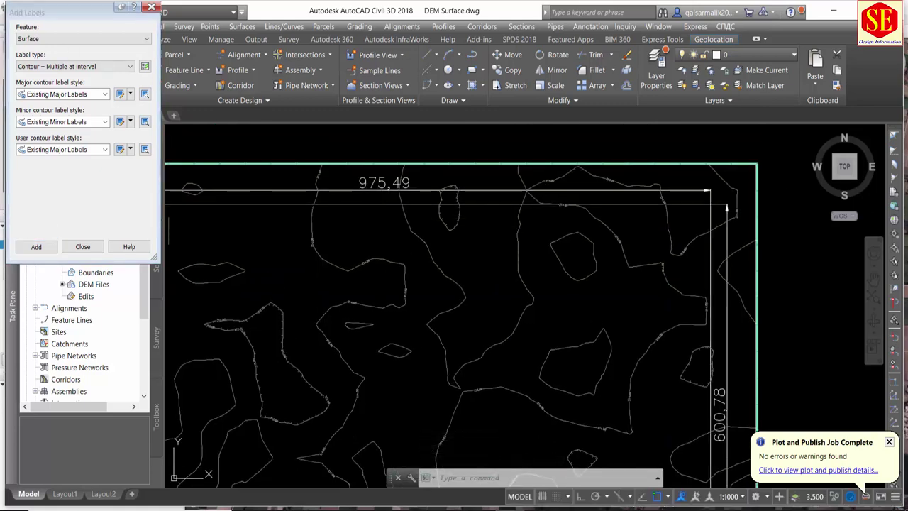
click(428, 247)
click(601, 335)
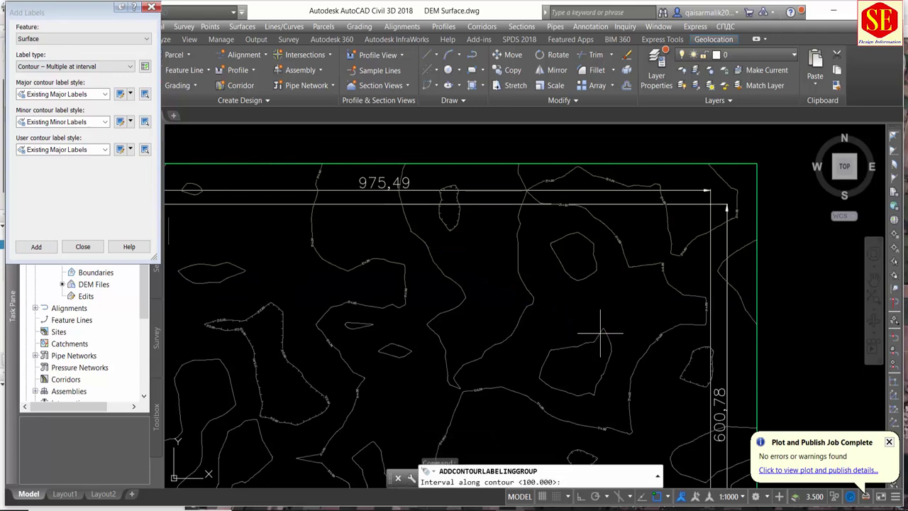
scroll(601, 277, down, 1)
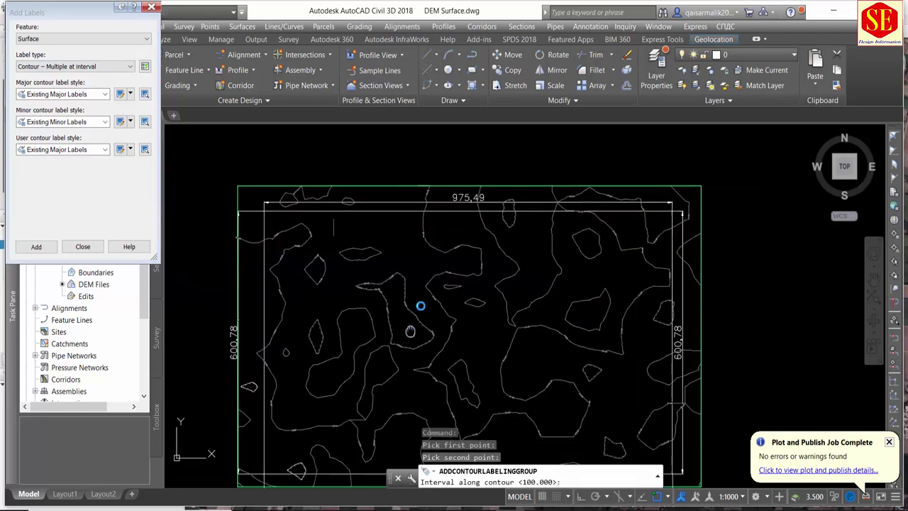
scroll(420, 307, down, 1)
scroll(358, 310, up, 5)
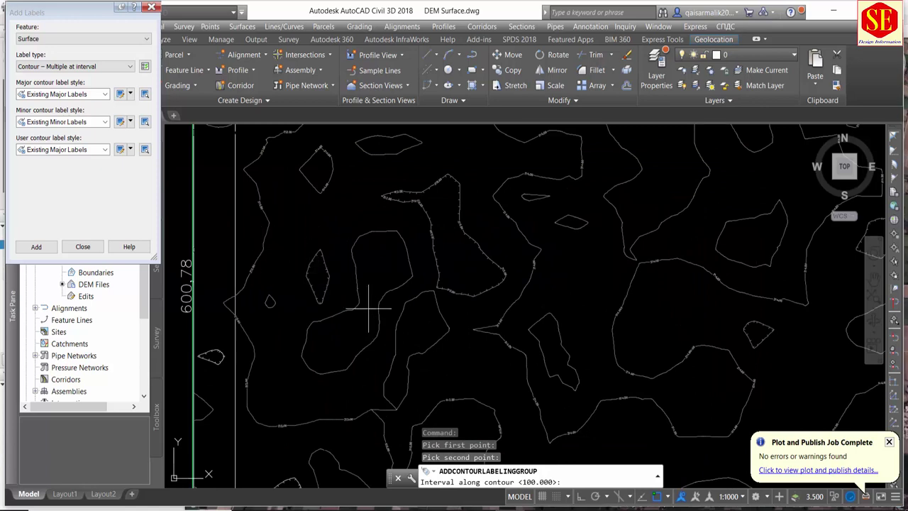
key(Return)
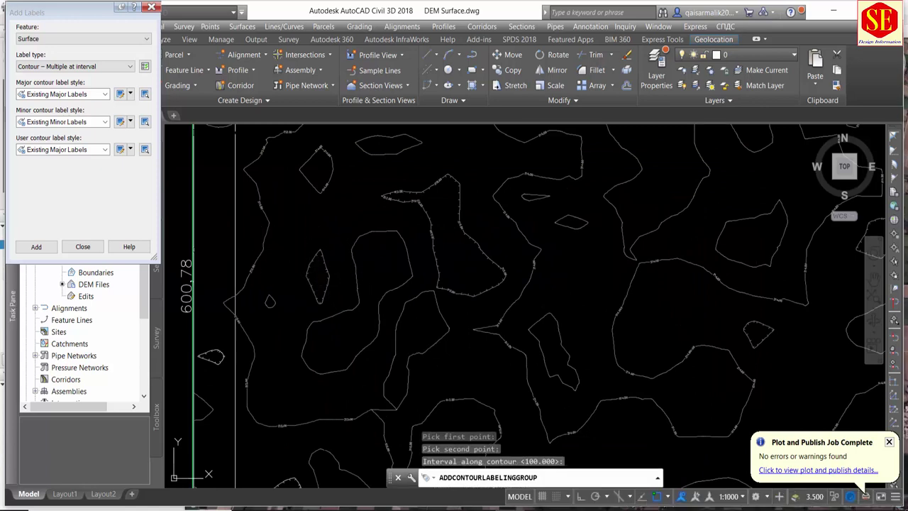
Add a third contour label line lower on the surface at the 100 interval.
click(36, 246)
click(308, 264)
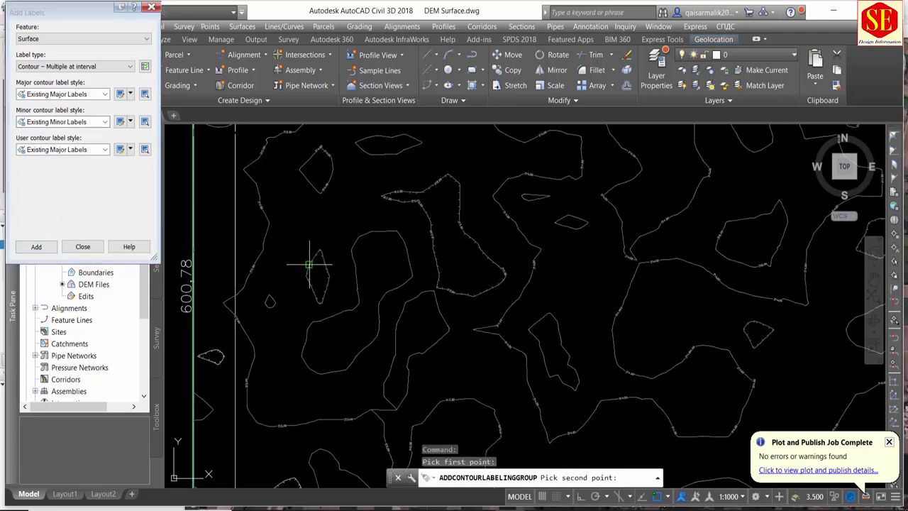
click(416, 352)
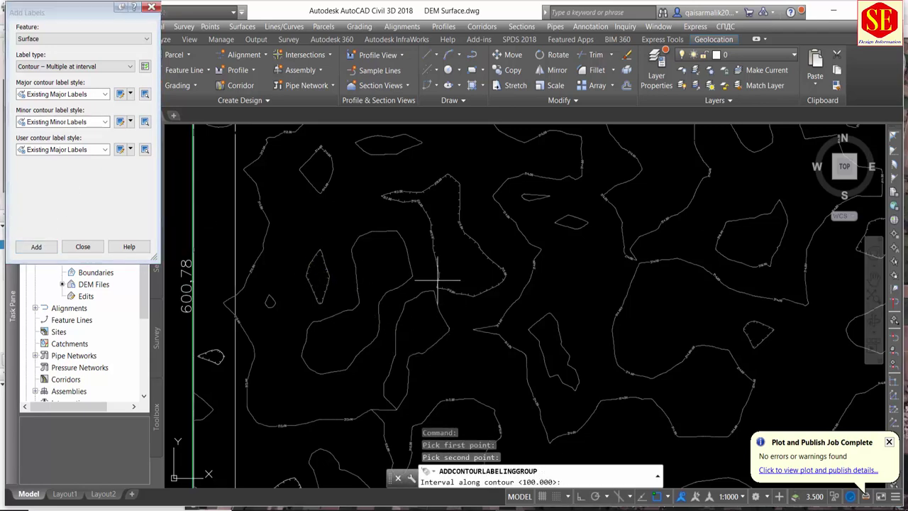
key(Return)
scroll(437, 282, down, 5)
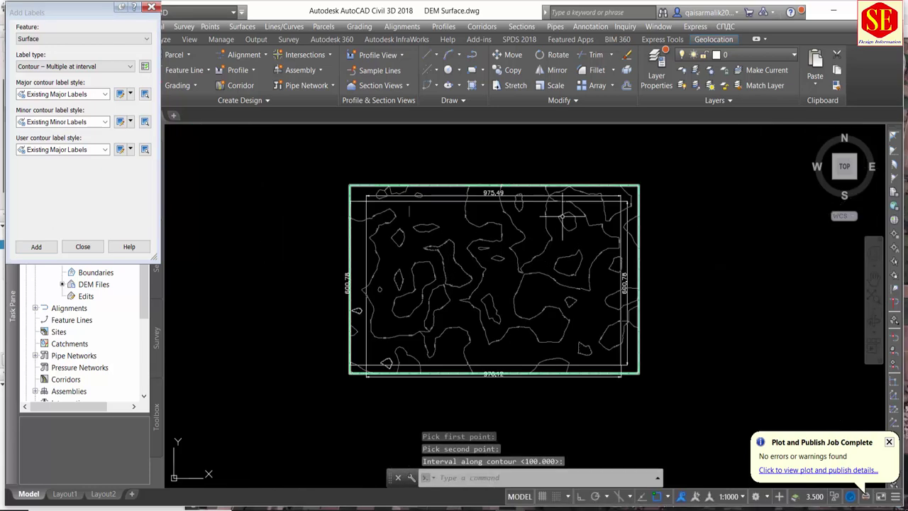
scroll(562, 216, up, 3)
scroll(553, 197, up, 3)
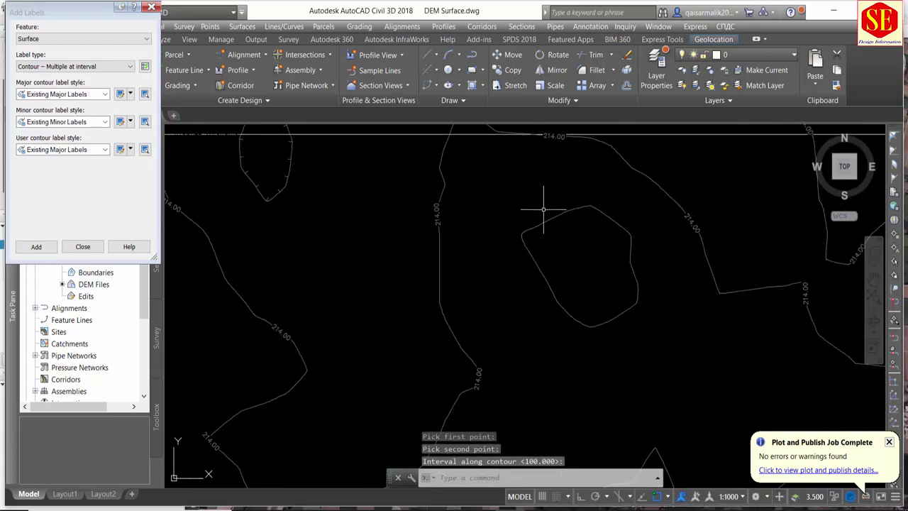
Label the closed contour on the right with 216.00 elevation labels.
click(37, 246)
click(523, 227)
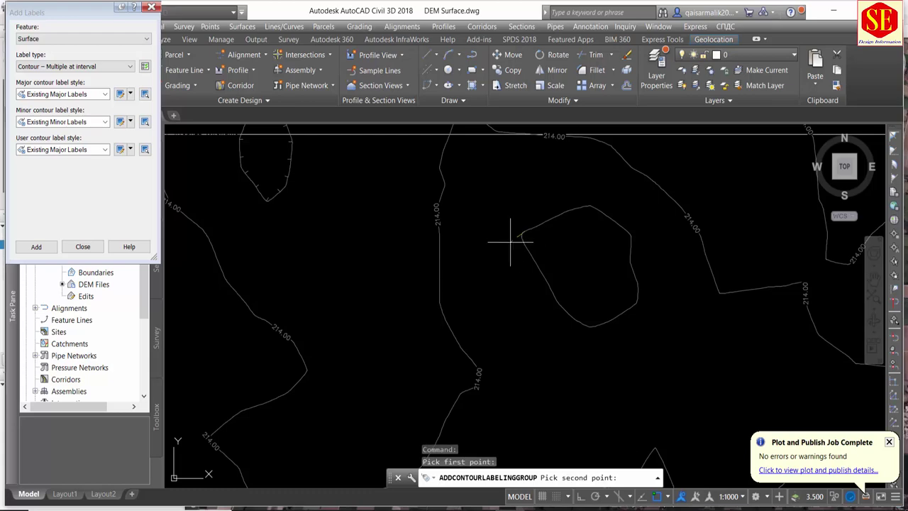
click(636, 302)
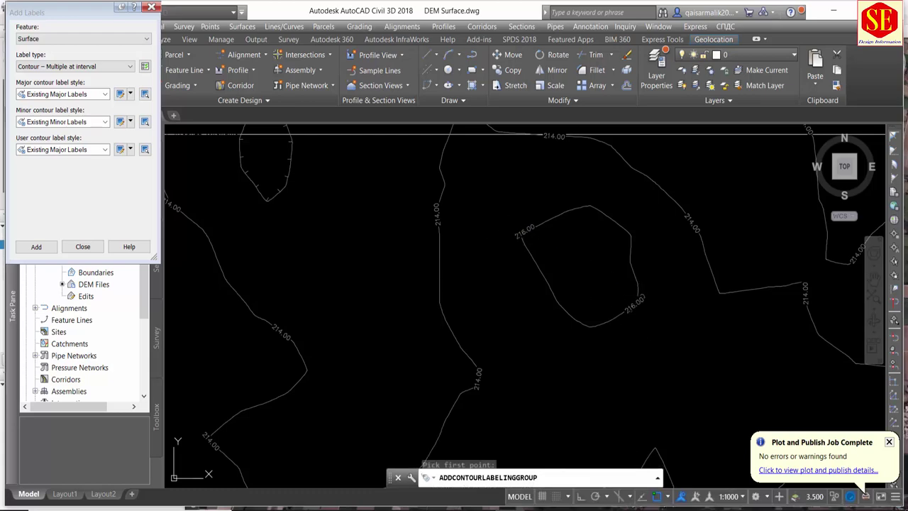
key(Return)
scroll(576, 282, down, 3)
scroll(577, 282, up, 2)
scroll(515, 294, down, 3)
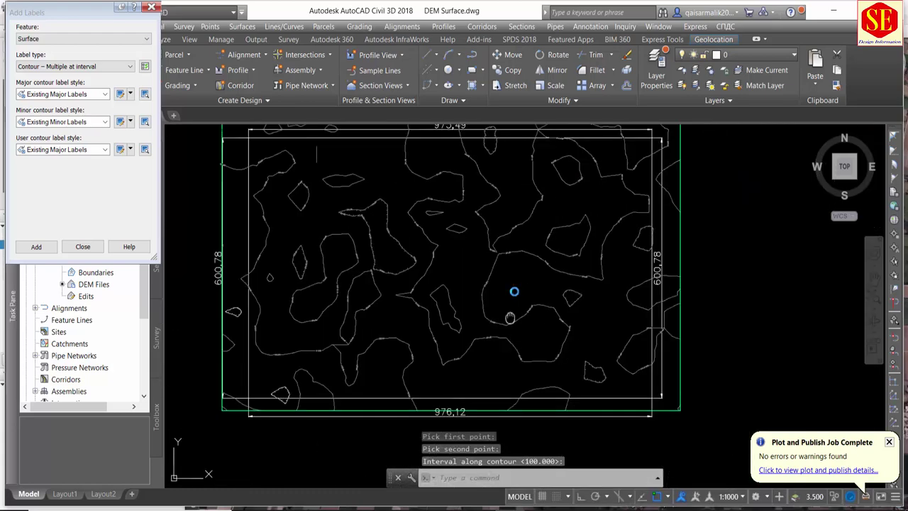
scroll(464, 324, up, 1)
scroll(452, 270, up, 3)
scroll(452, 270, down, 1)
scroll(532, 329, up, 3)
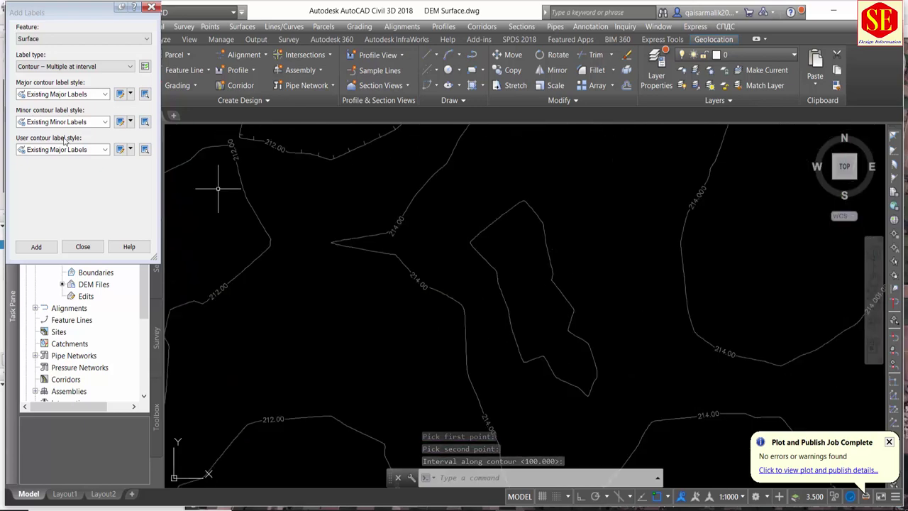
Label the narrow closed contour with 216.00 elevations as well.
key(Return)
click(551, 280)
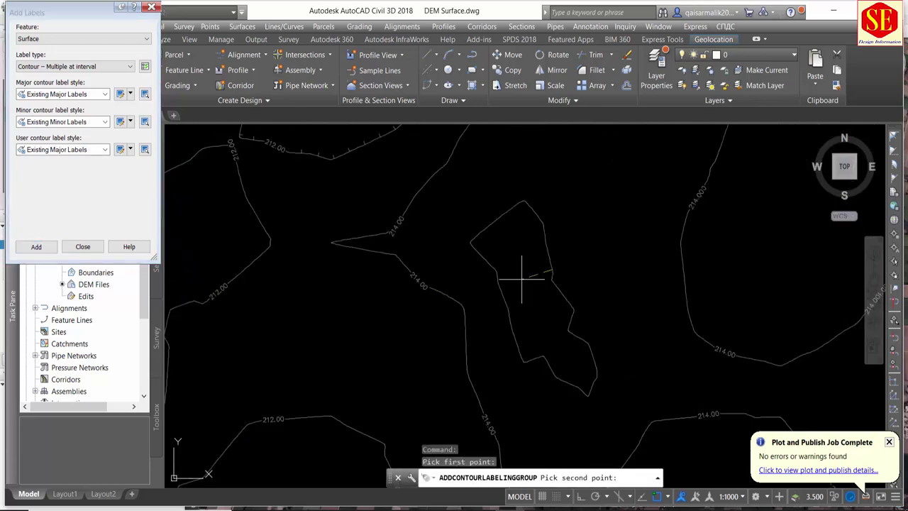
click(499, 288)
key(Return)
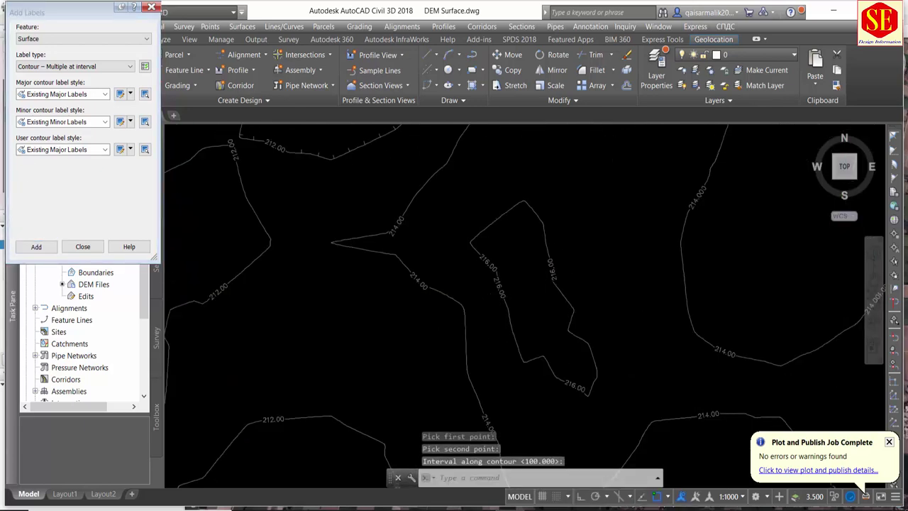
scroll(476, 254, down, 2)
scroll(395, 243, down, 2)
scroll(391, 259, down, 2)
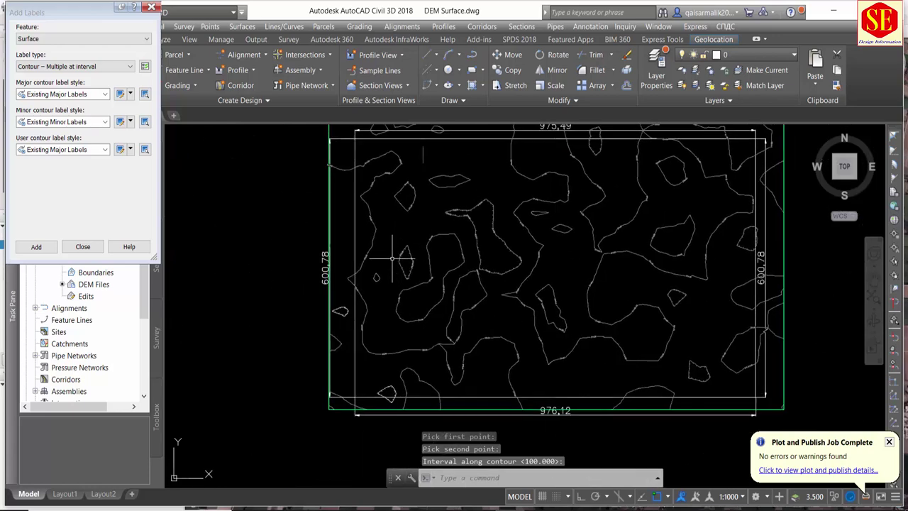
scroll(440, 244, up, 1)
scroll(449, 230, up, 4)
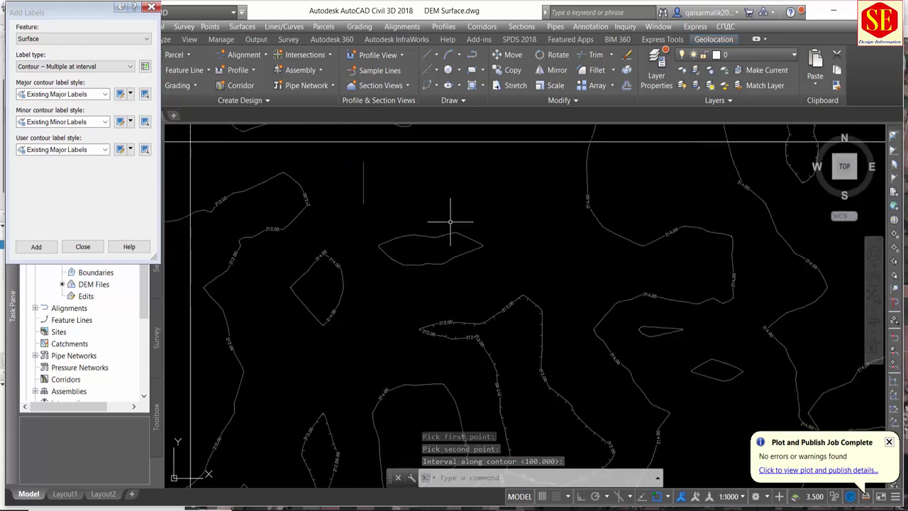
Add one last short contour label line, then exit the contour labelling tool.
click(36, 246)
click(399, 239)
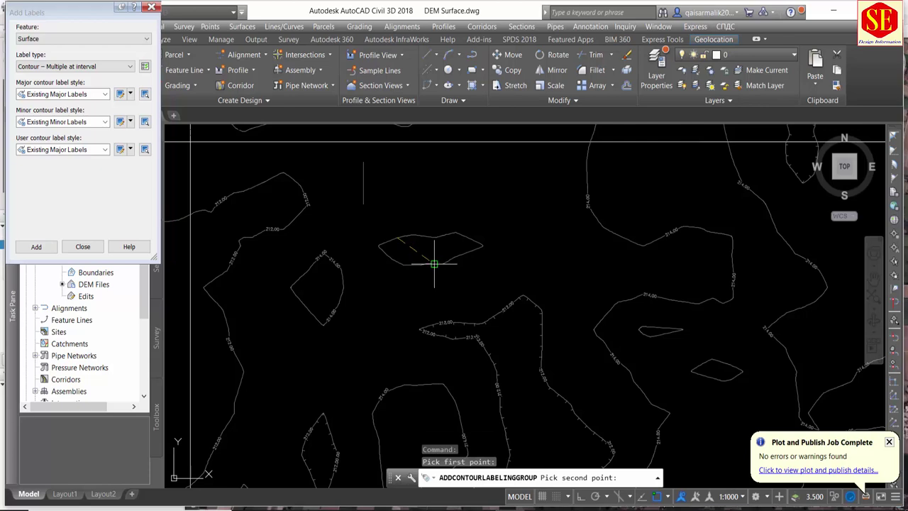
click(434, 264)
key(Return)
scroll(417, 261, down, 3)
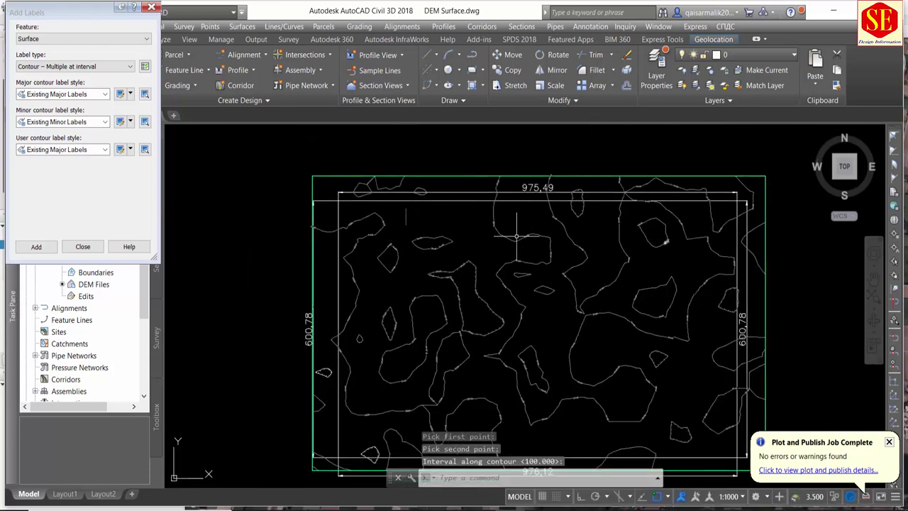
key(Escape)
scroll(446, 234, up, 2)
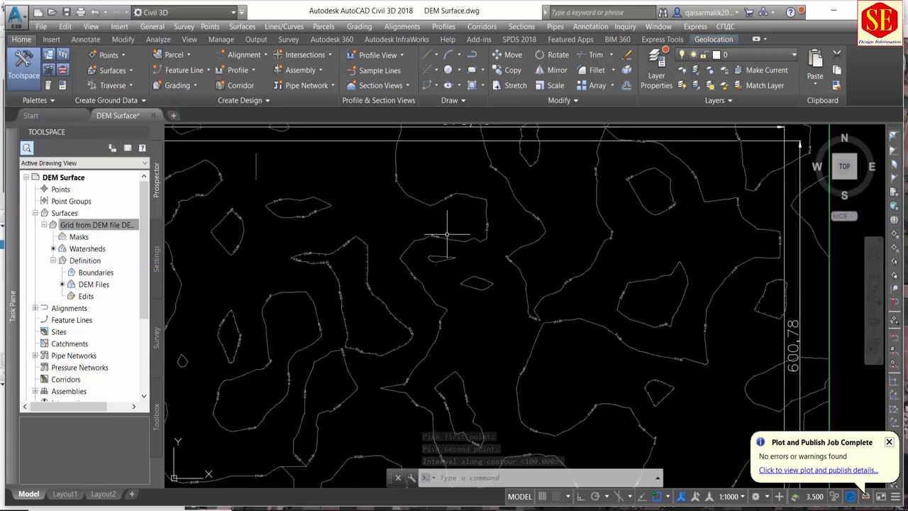
scroll(446, 234, down, 2)
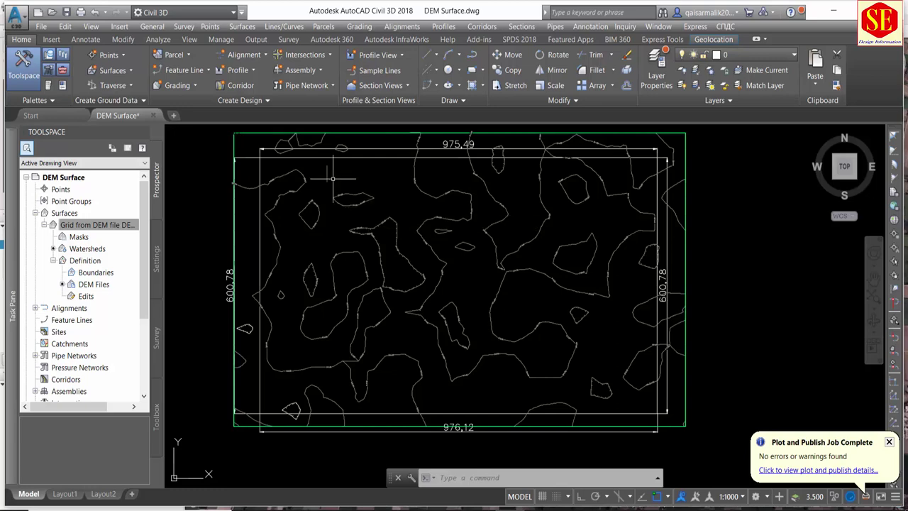
Select the DEM surface and freeze the C-TOPO-GRID layer to hide the contours.
scroll(332, 177, up, 2)
scroll(425, 201, down, 2)
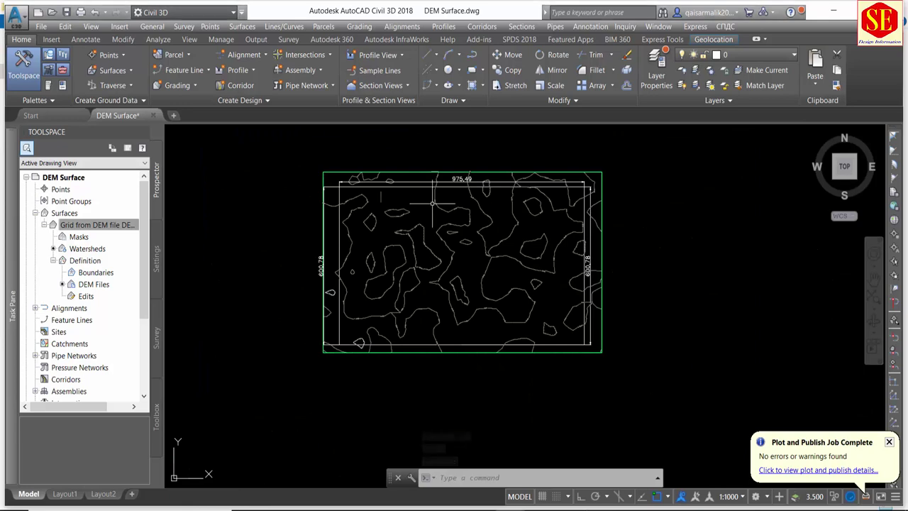
click(437, 191)
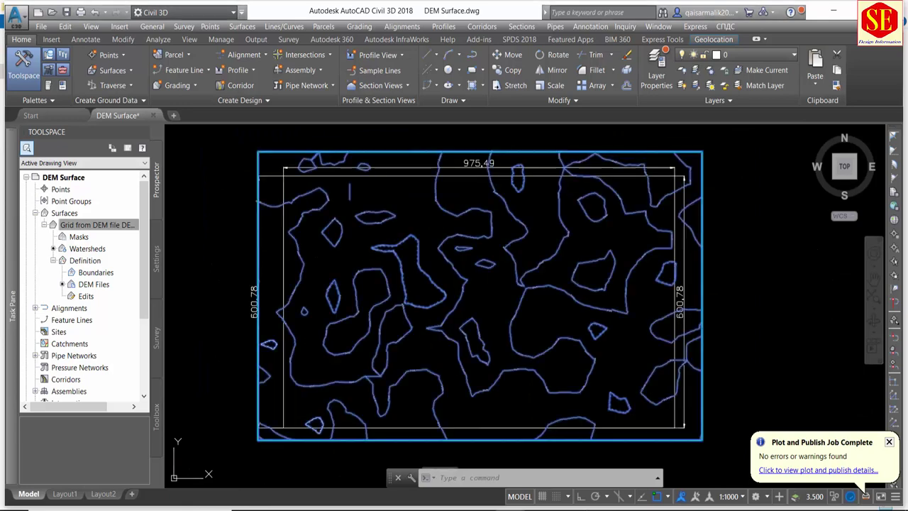
click(22, 39)
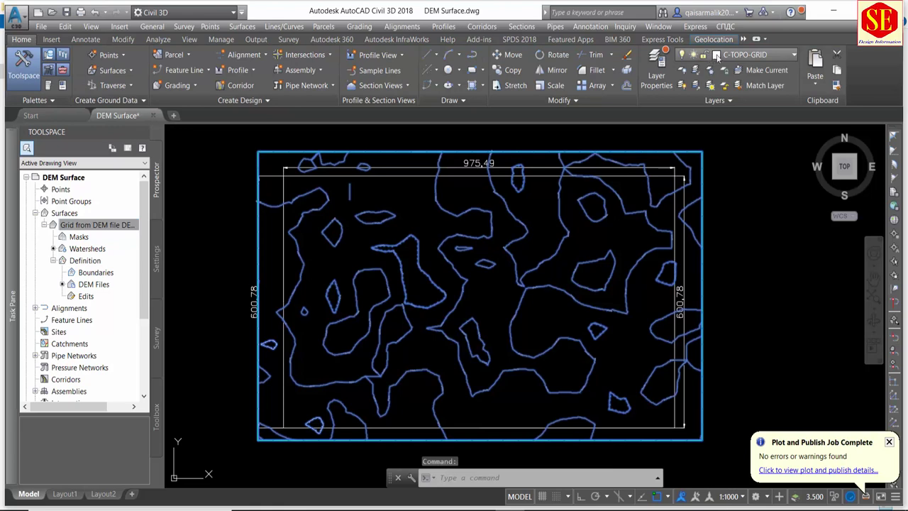
click(717, 56)
click(737, 59)
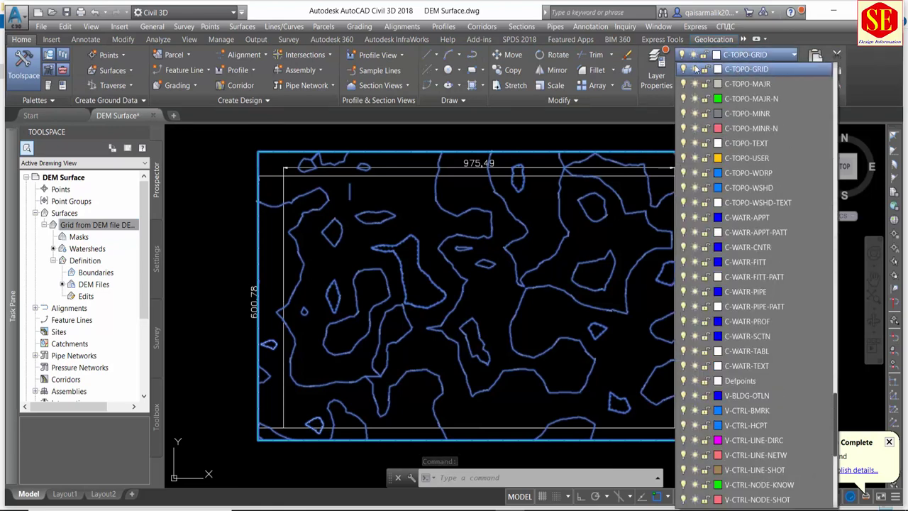
click(695, 69)
click(592, 207)
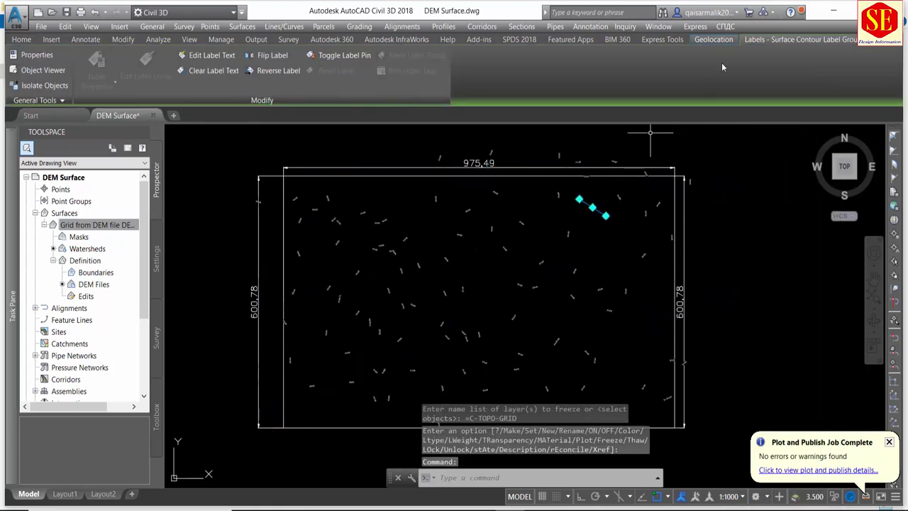
Freeze the C-TOPO-TEXT layer so the contour labels disappear.
click(27, 39)
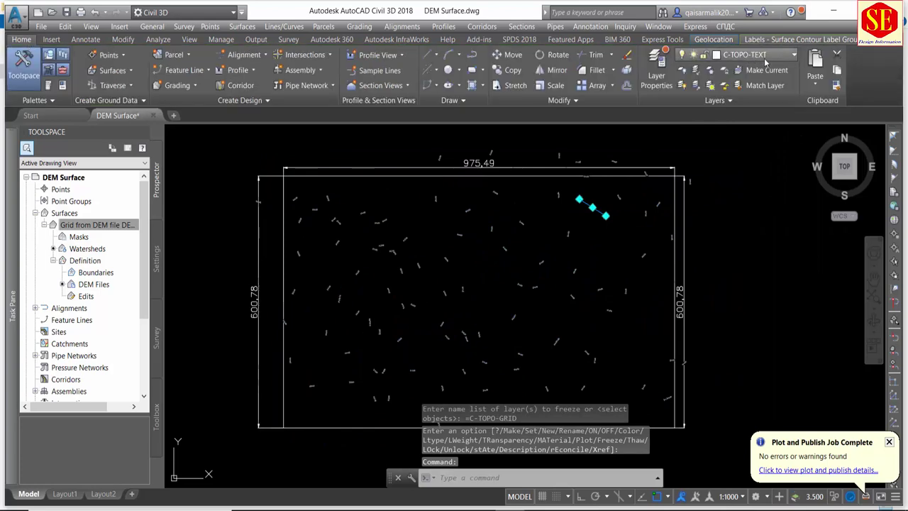
click(765, 60)
click(694, 69)
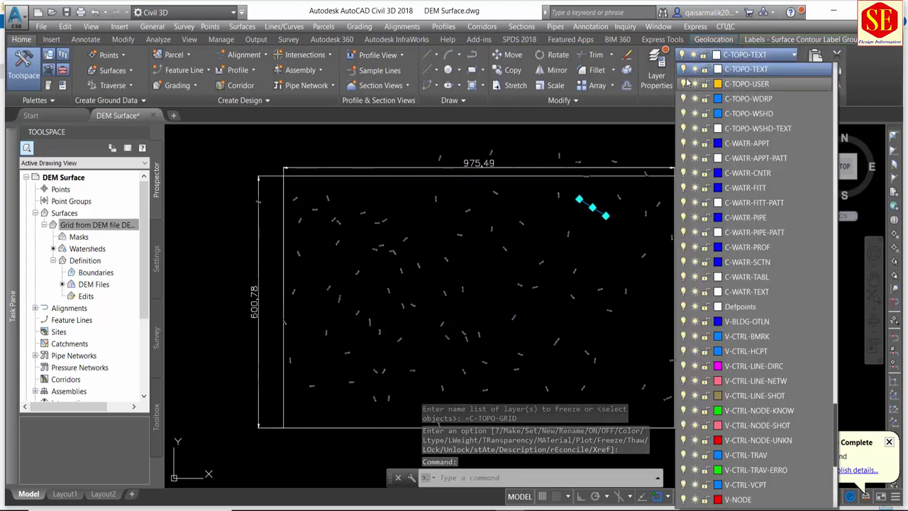
click(514, 235)
scroll(426, 209, down, 2)
scroll(448, 249, up, 2)
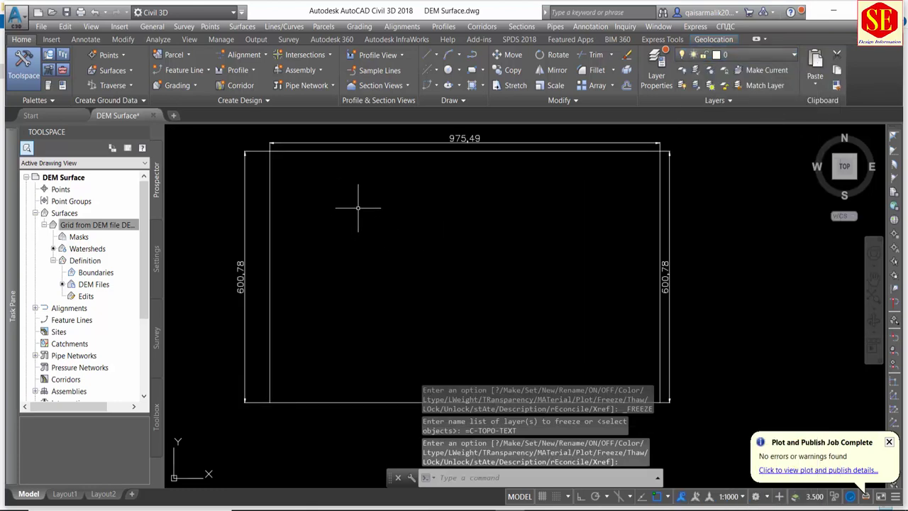
scroll(354, 251, up, 1)
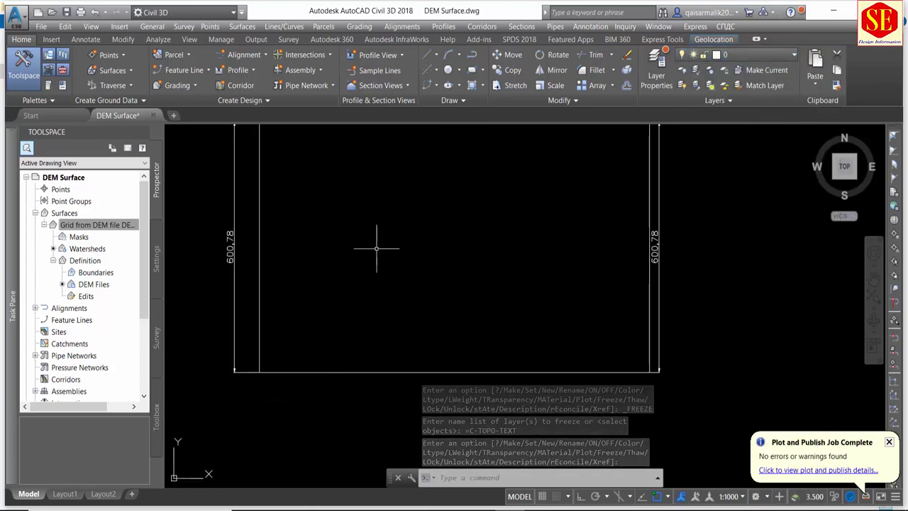
scroll(376, 251, down, 3)
scroll(314, 210, up, 2)
scroll(318, 218, up, 1)
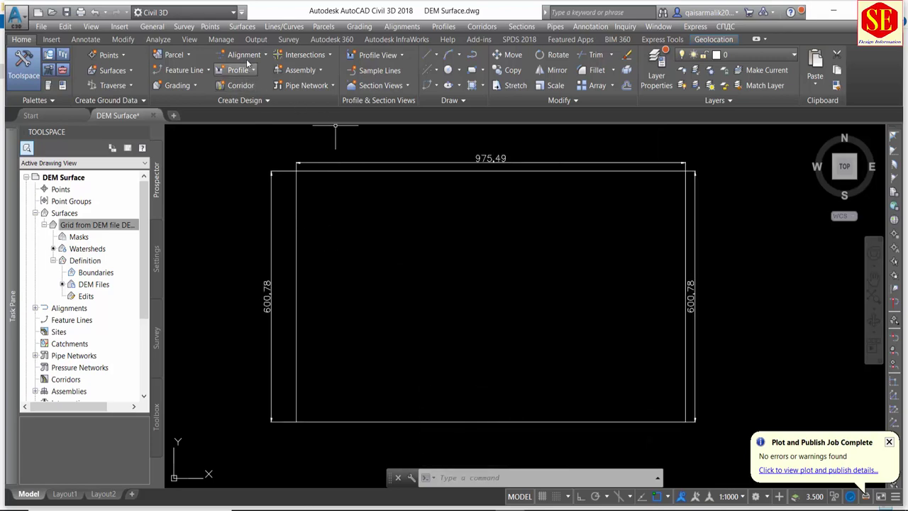
Offset the boundary rectangle 20 units inward.
scroll(312, 225, down, 1)
click(283, 228)
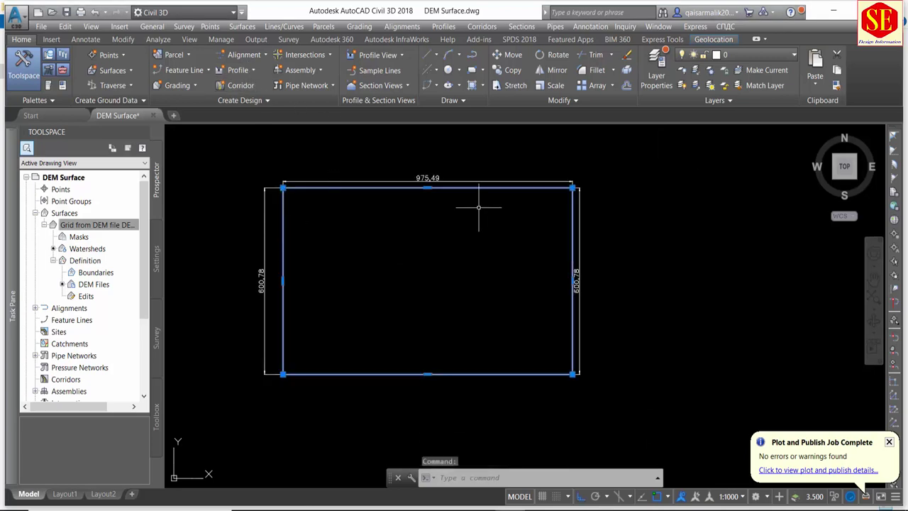
text(o)
key(Return)
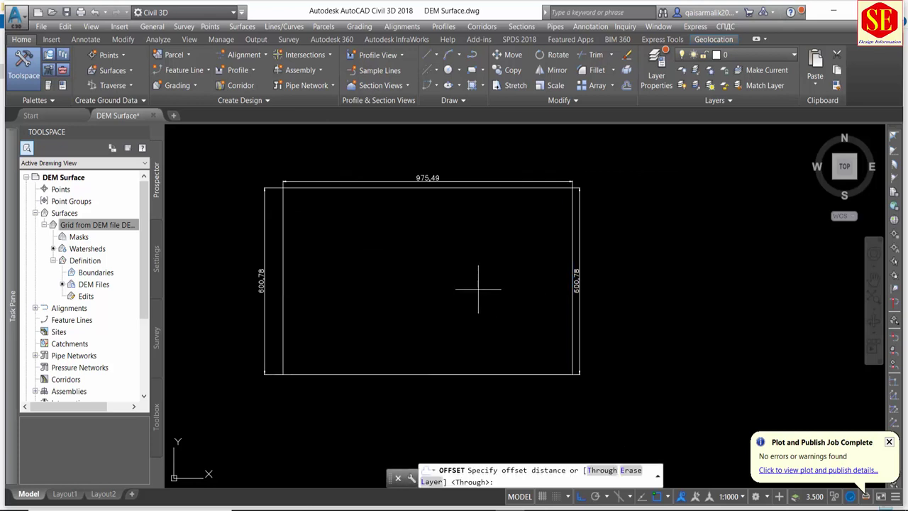
text(20.)
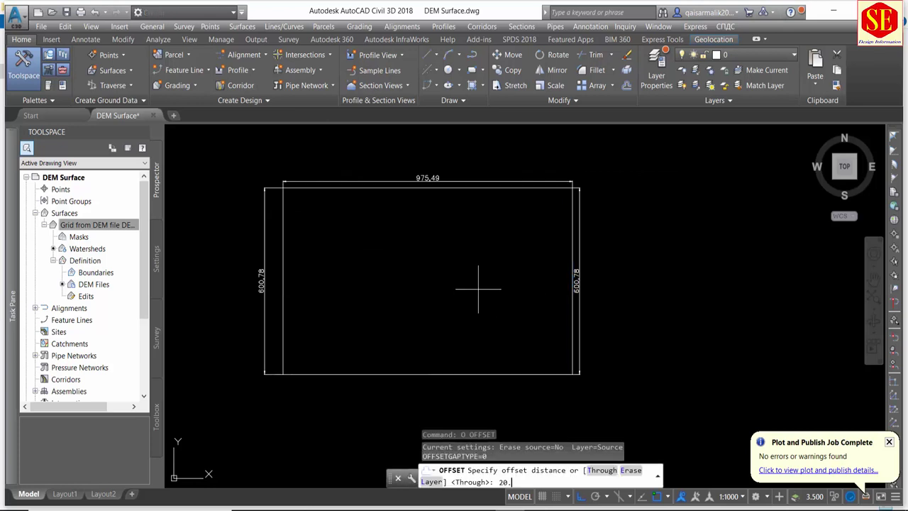
key(Return)
click(478, 288)
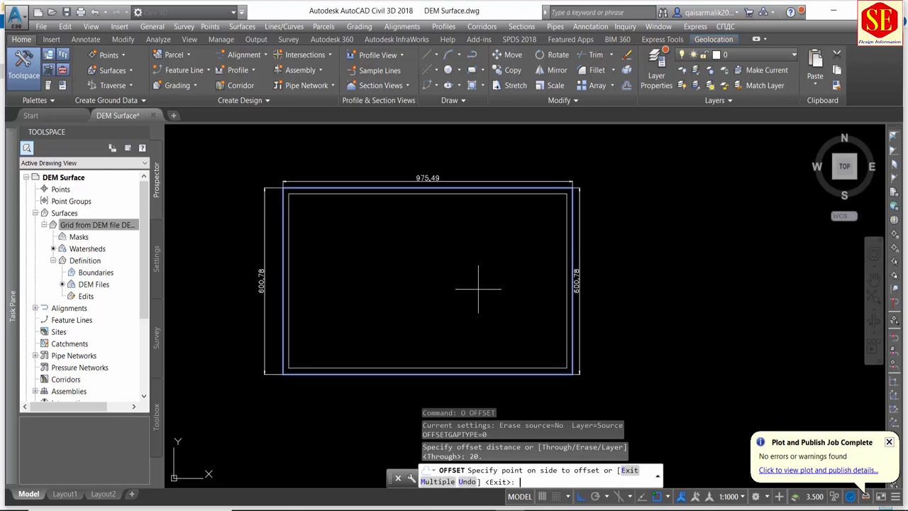
click(383, 213)
key(Return)
key(Escape)
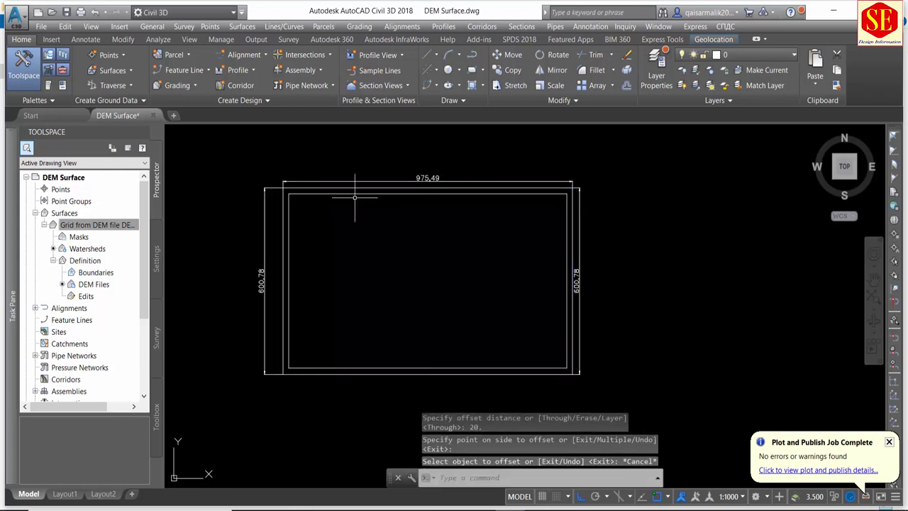
Trace a closed polyline around the corners of the new inner rectangle.
click(386, 193)
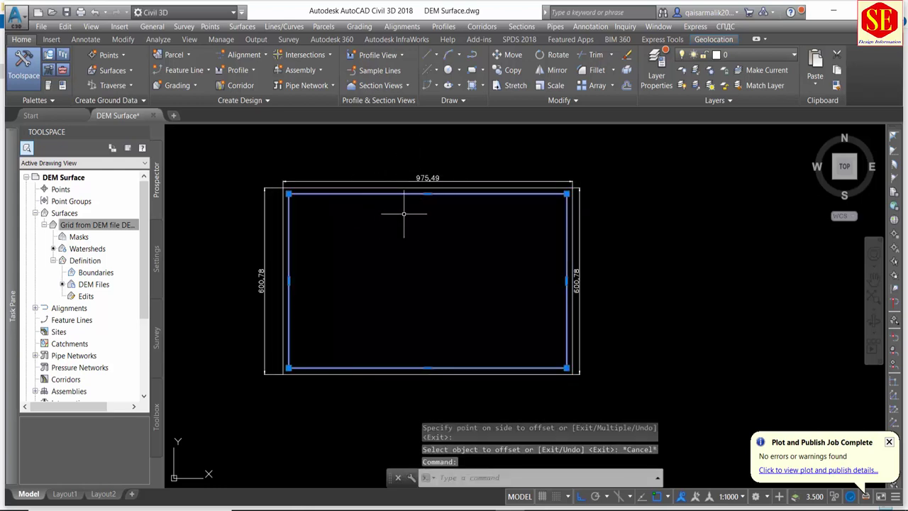
text(pl)
key(Return)
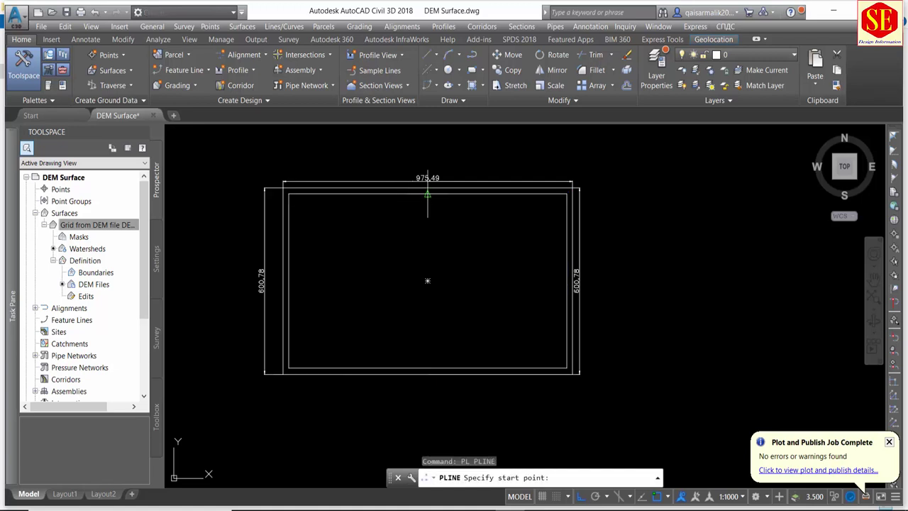
click(427, 281)
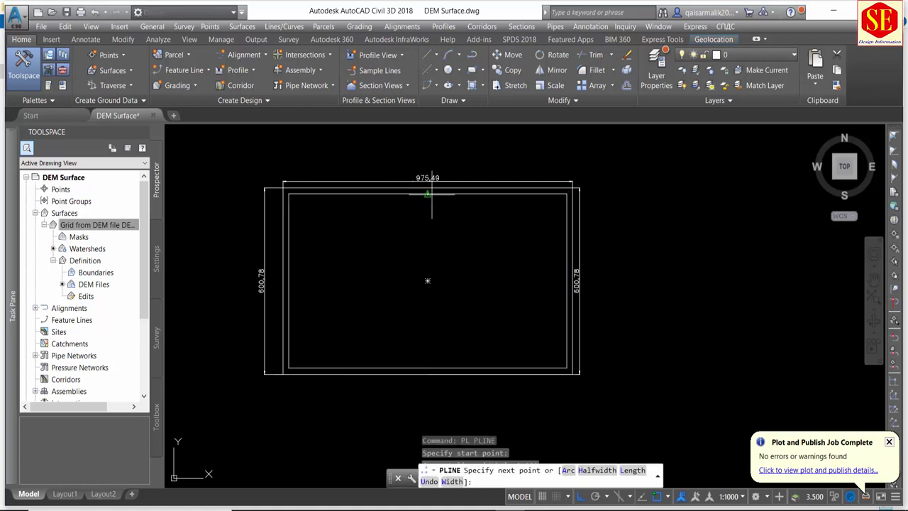
click(567, 193)
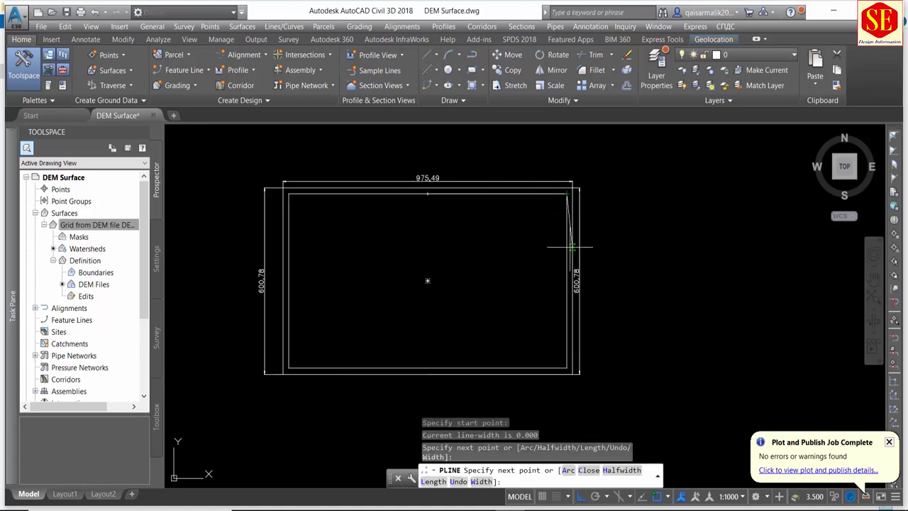
click(566, 367)
scroll(295, 367, up, 3)
click(283, 369)
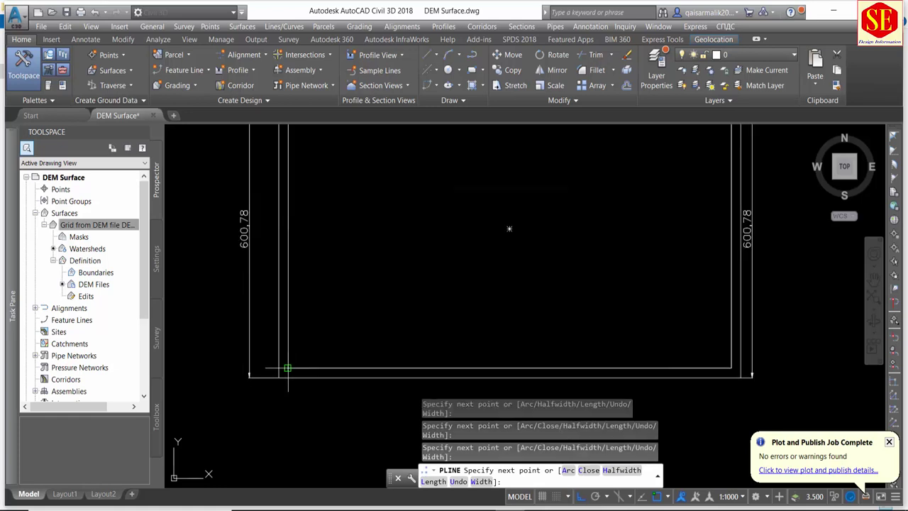
scroll(306, 301, down, 4)
scroll(307, 301, up, 4)
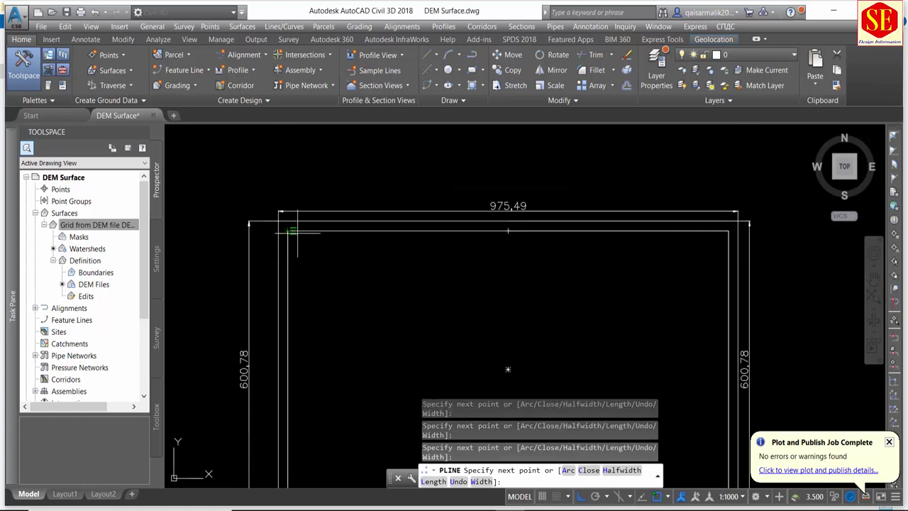
text(c)
key(Return)
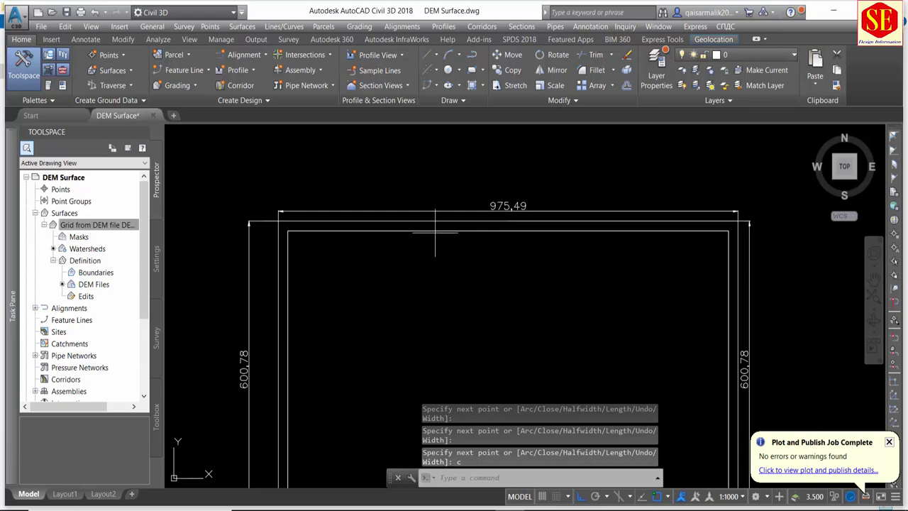
click(429, 227)
click(426, 230)
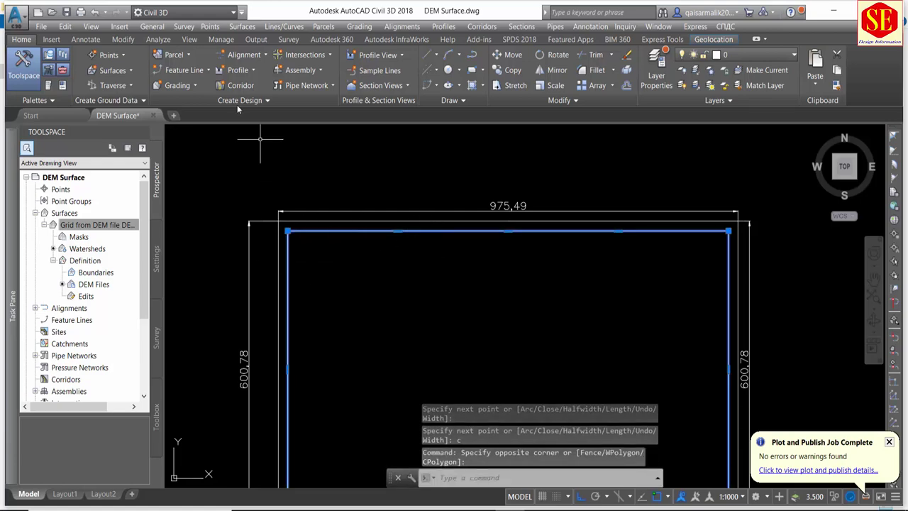
Convert the closed polyline into alignment Road1 with 200 m curves at each corner.
click(253, 56)
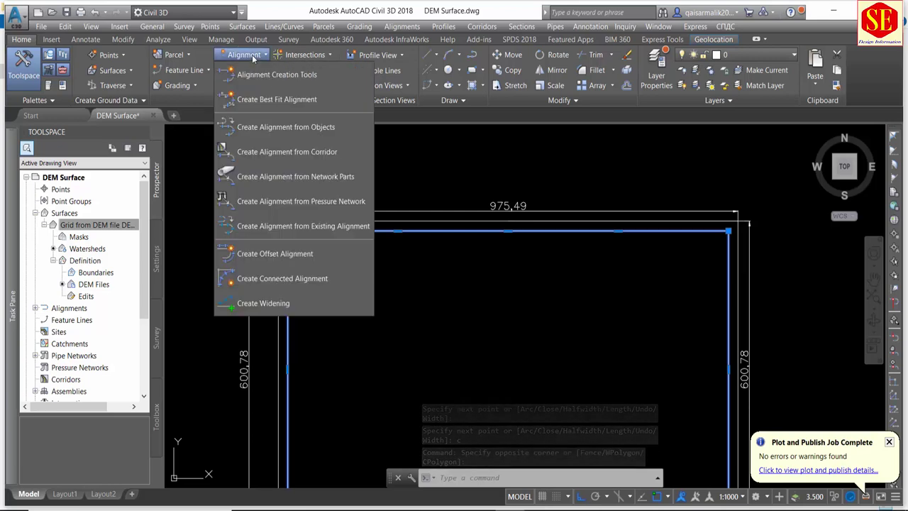
click(266, 127)
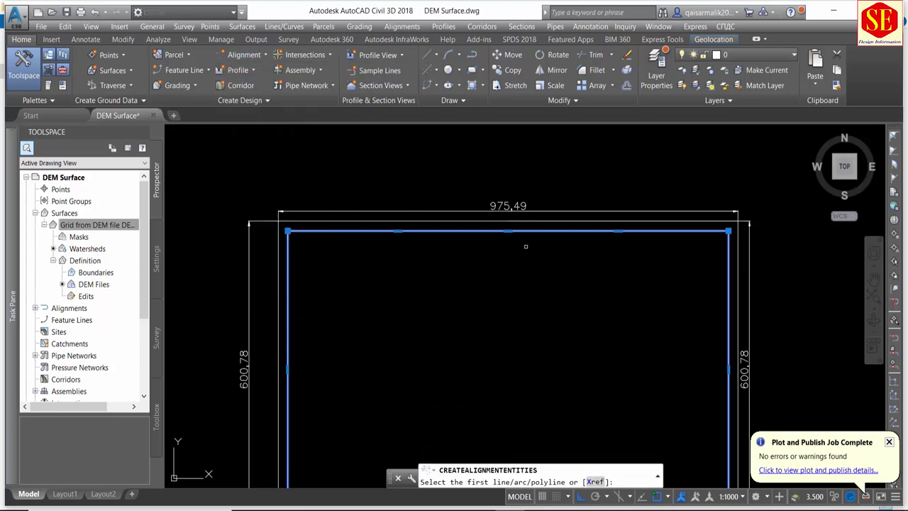
click(538, 231)
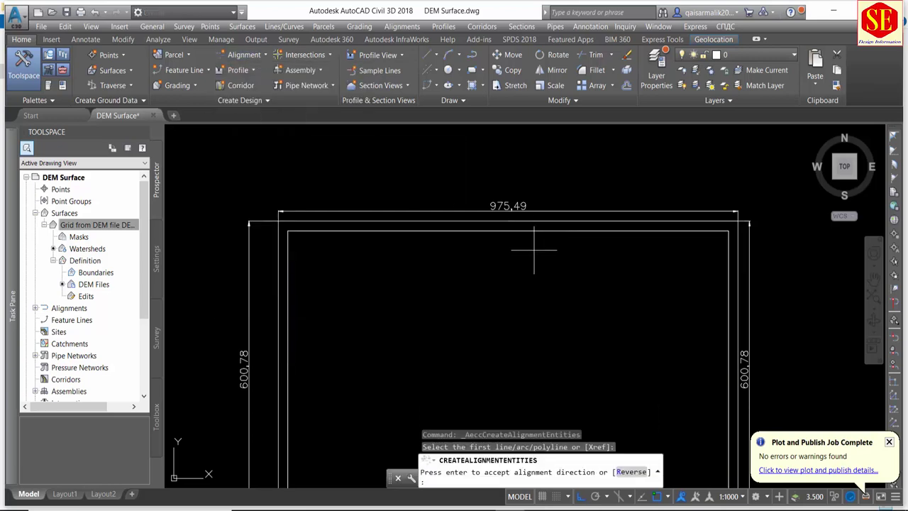
right_click(533, 249)
click(545, 257)
text(Road1)
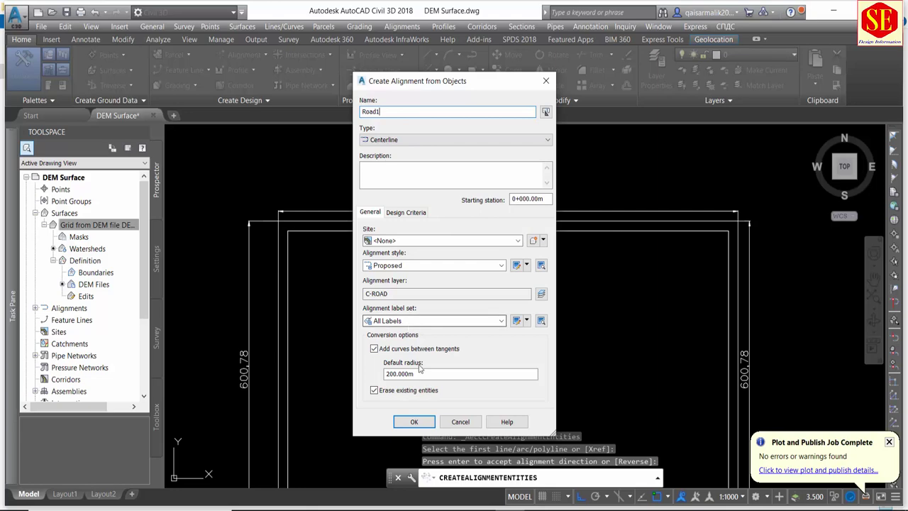
click(413, 422)
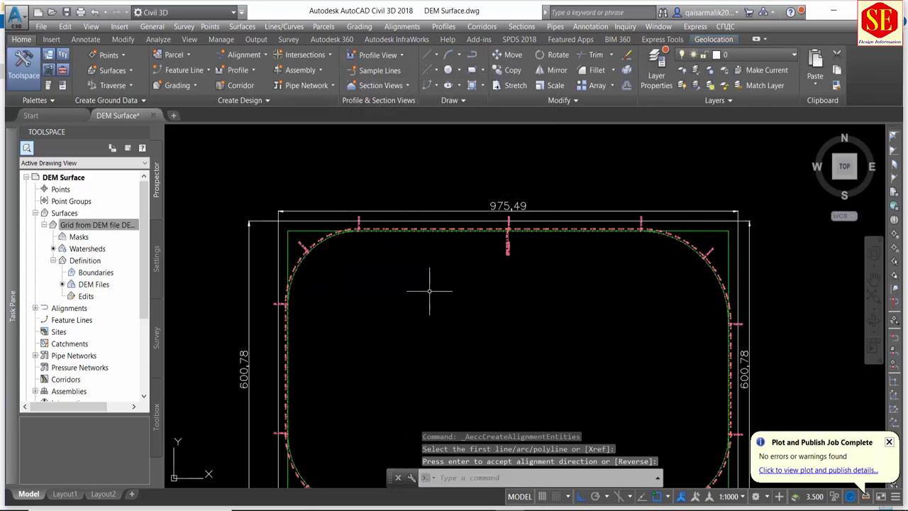
scroll(429, 290, down, 2)
scroll(401, 270, up, 1)
scroll(395, 253, up, 1)
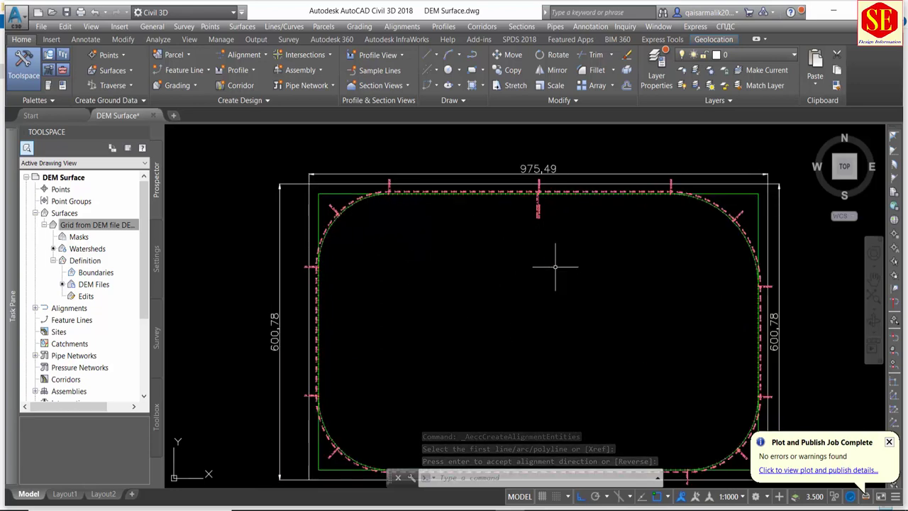
middle_drag(612, 263, 511, 257)
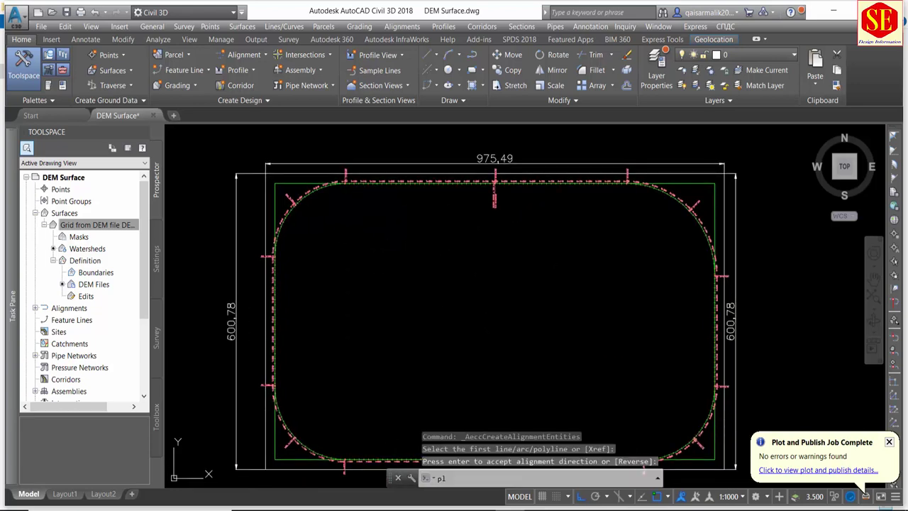
With Ortho off, draw polylines from the rounded corners meeting at the centre.
text(pl)
key(Return)
scroll(322, 221, up, 2)
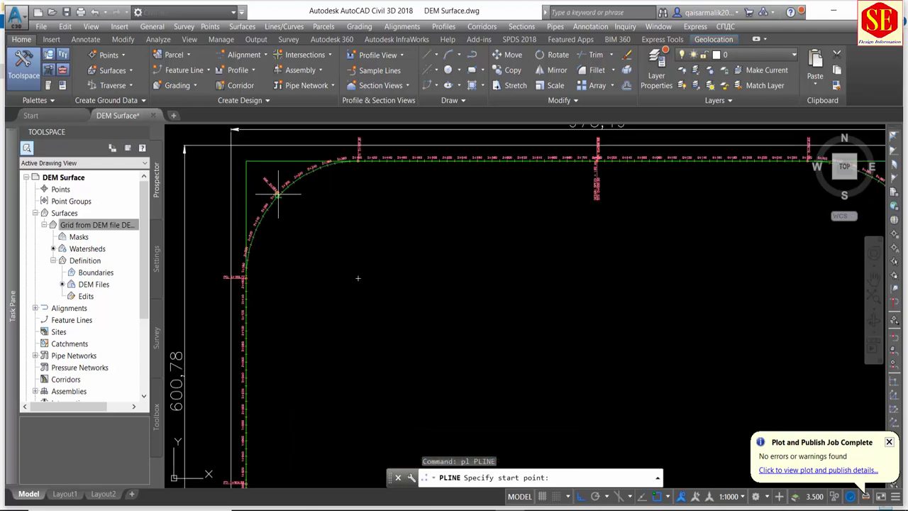
click(278, 192)
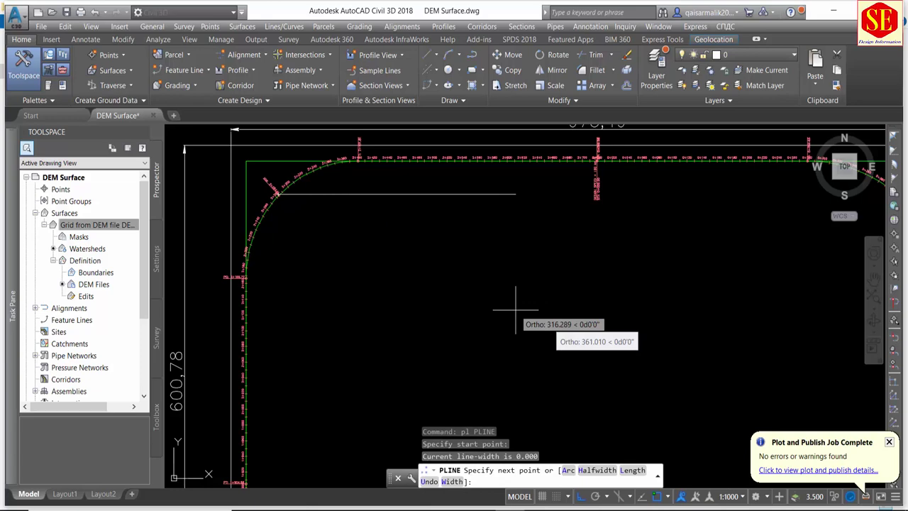
key(F8)
scroll(517, 314, down, 4)
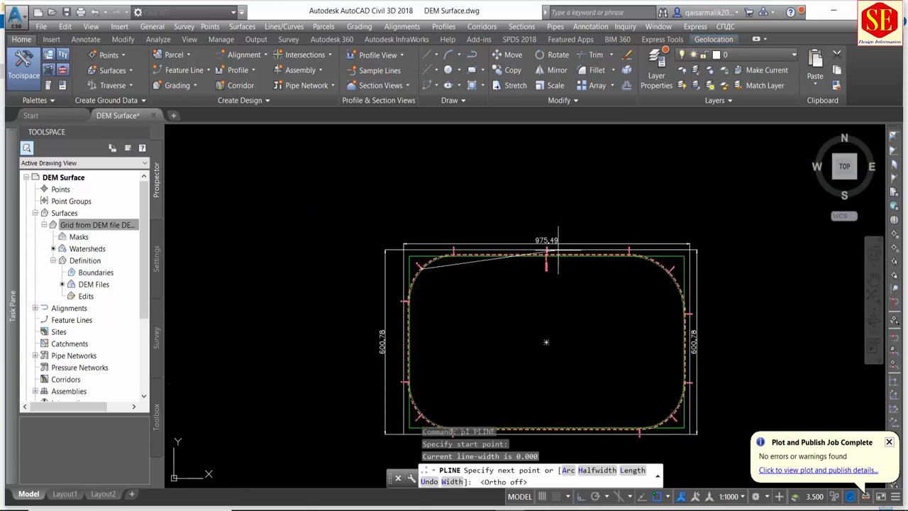
click(546, 341)
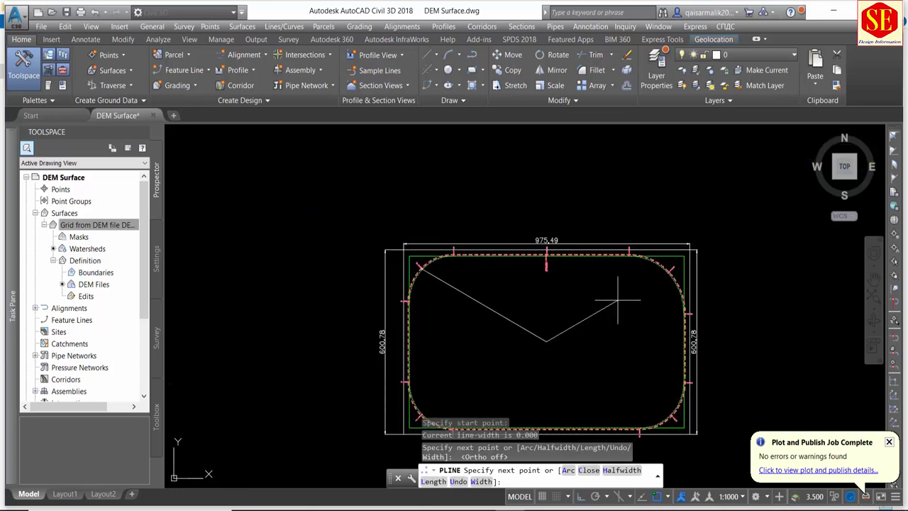
click(668, 272)
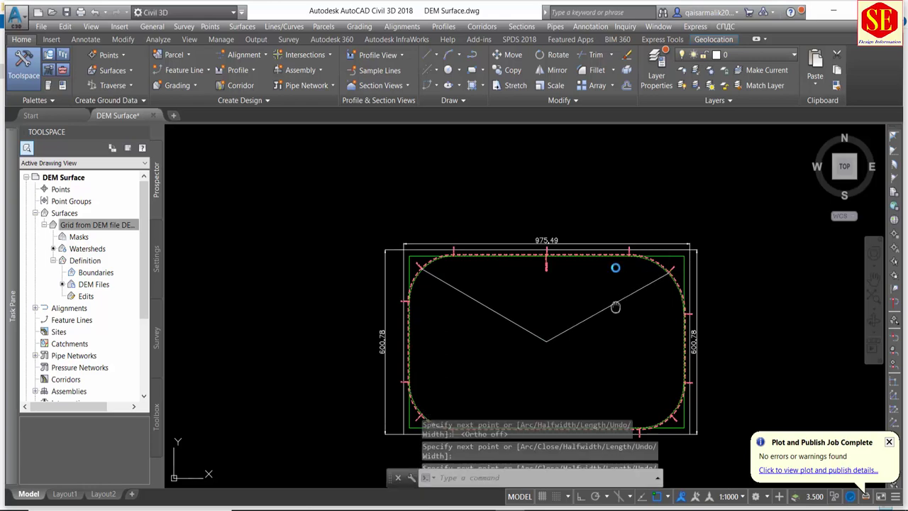
key(Return)
key(Return)
scroll(398, 354, up, 2)
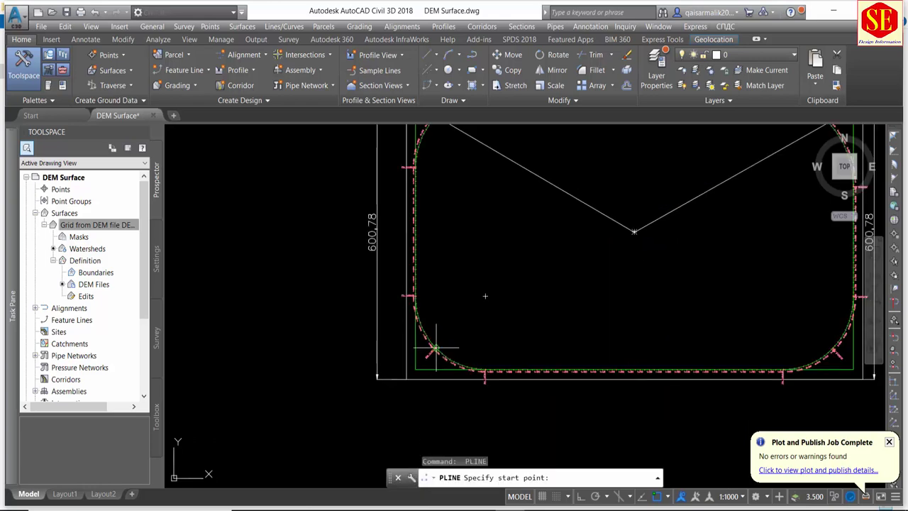
click(435, 348)
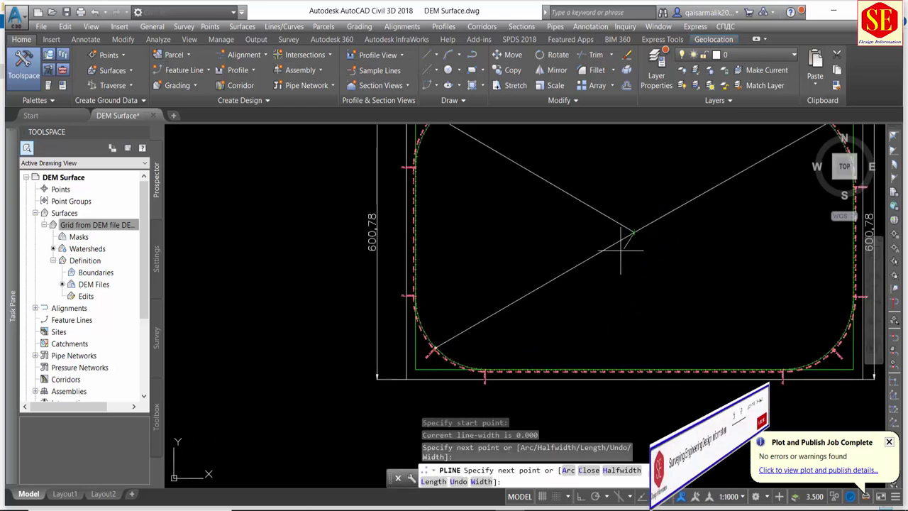
scroll(638, 270, down, 2)
scroll(737, 304, up, 5)
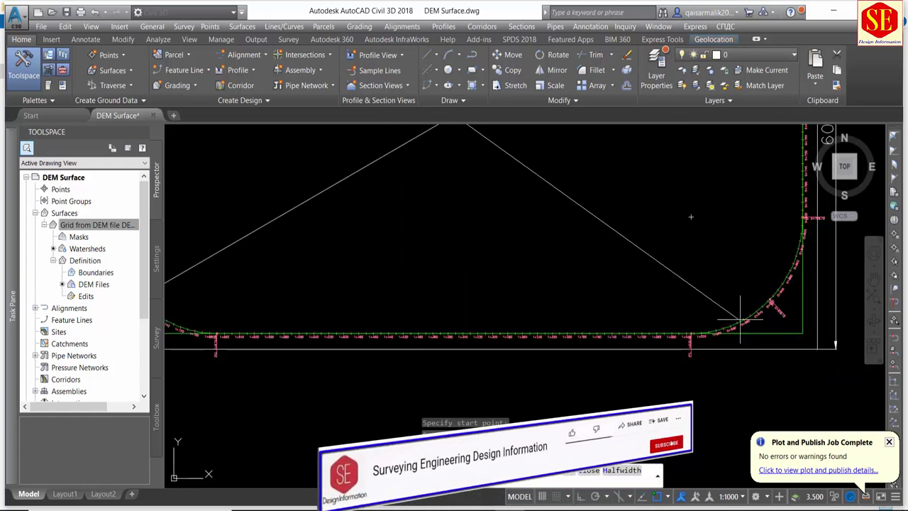
click(769, 298)
key(Return)
Draw a horizontal polyline across the middle from the left edge to the right edge.
scroll(769, 301, down, 3)
key(Return)
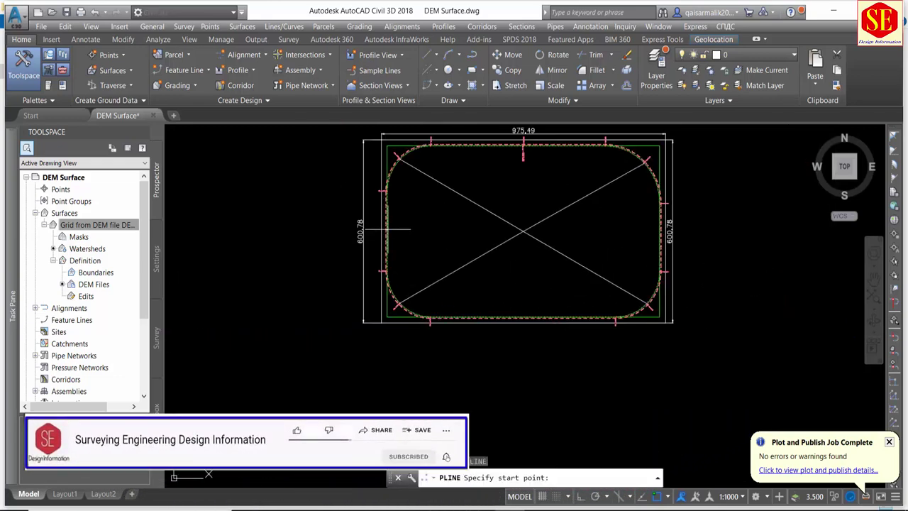
scroll(386, 228, up, 4)
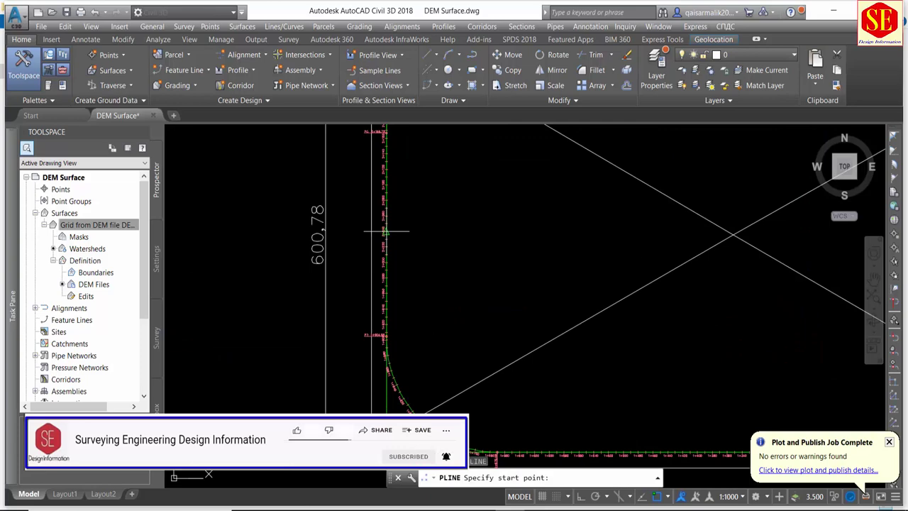
click(386, 230)
scroll(385, 229, down, 2)
scroll(567, 234, down, 2)
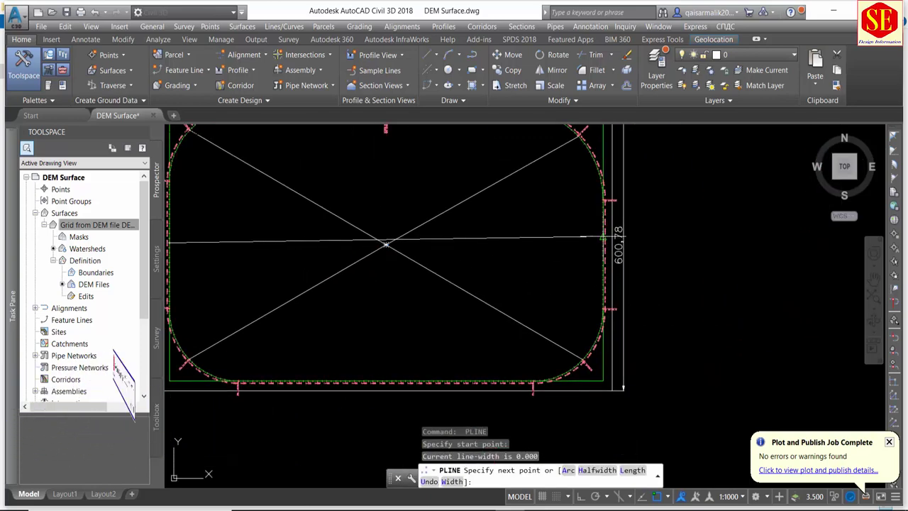
click(602, 236)
key(Escape)
Cancel the stray polyline from station 0+000 and erase the mistaken diagonal.
middle_drag(371, 260, 434, 332)
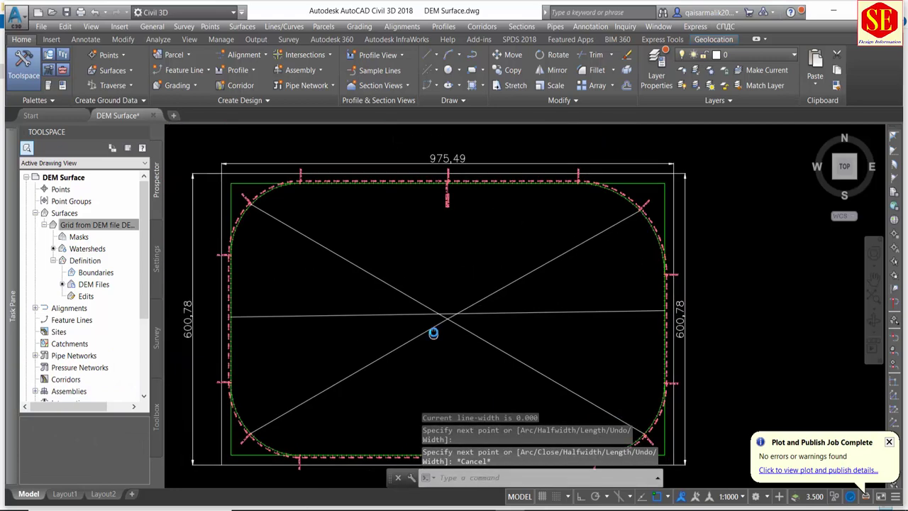
key(Return)
scroll(447, 178, up, 4)
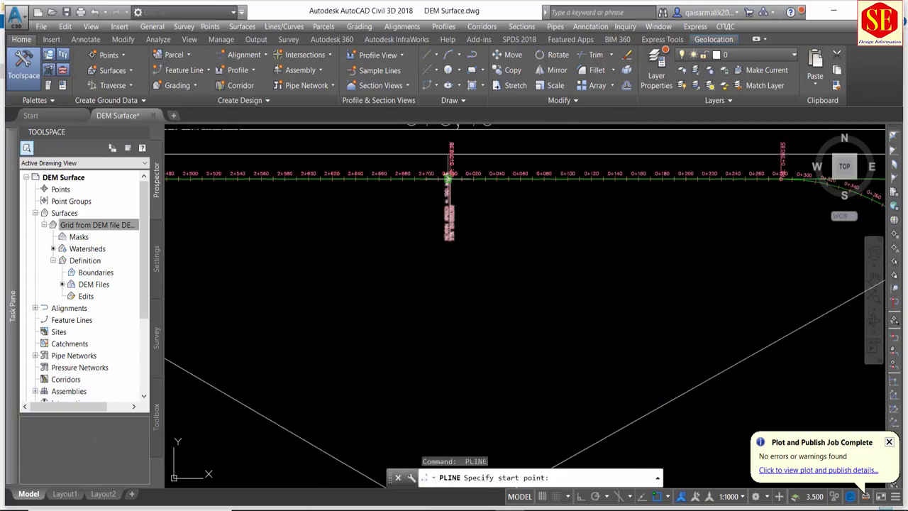
click(447, 179)
click(876, 428)
key(Escape)
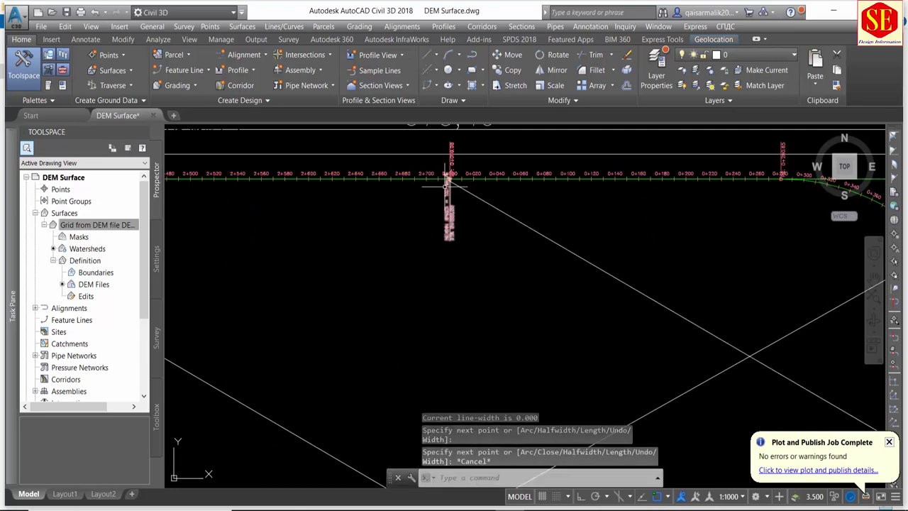
key(Escape)
drag(517, 203, 502, 219)
text(e)
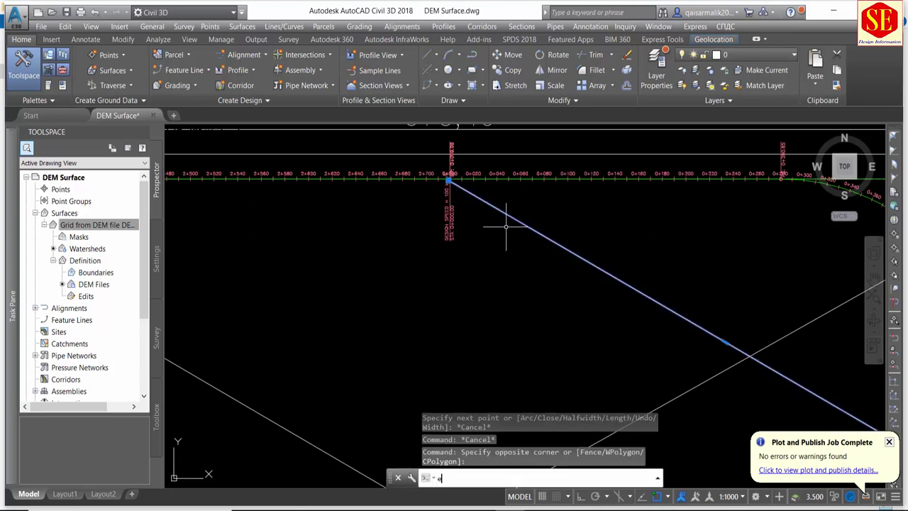
key(Return)
key(Return)
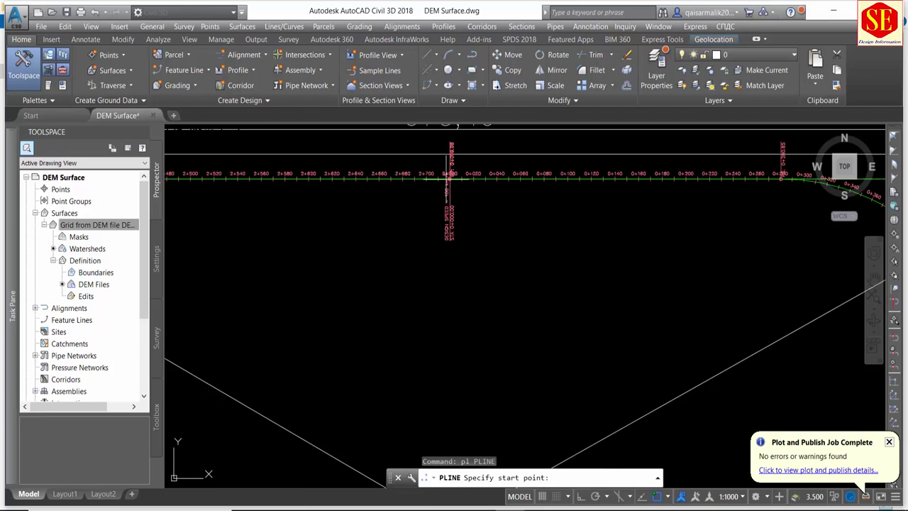
Draw a vertical polyline from station 0+000 on the top edge down to the bottom edge.
scroll(448, 178, up, 2)
scroll(439, 178, up, 2)
click(424, 178)
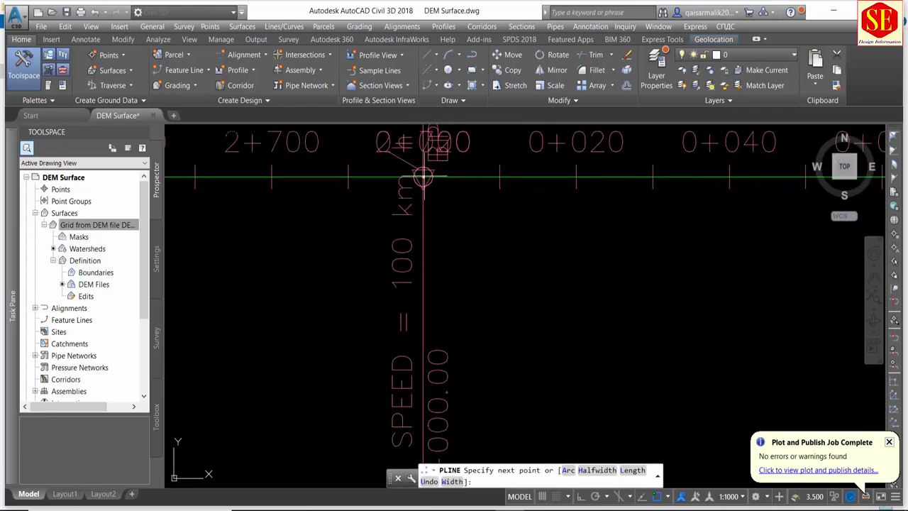
scroll(425, 212, down, 10)
scroll(425, 284, down, 2)
scroll(425, 310, up, 4)
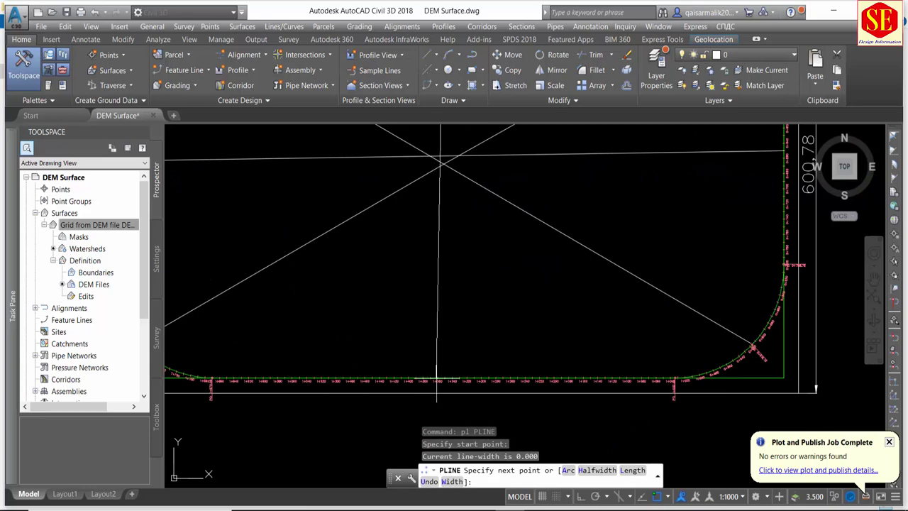
click(444, 376)
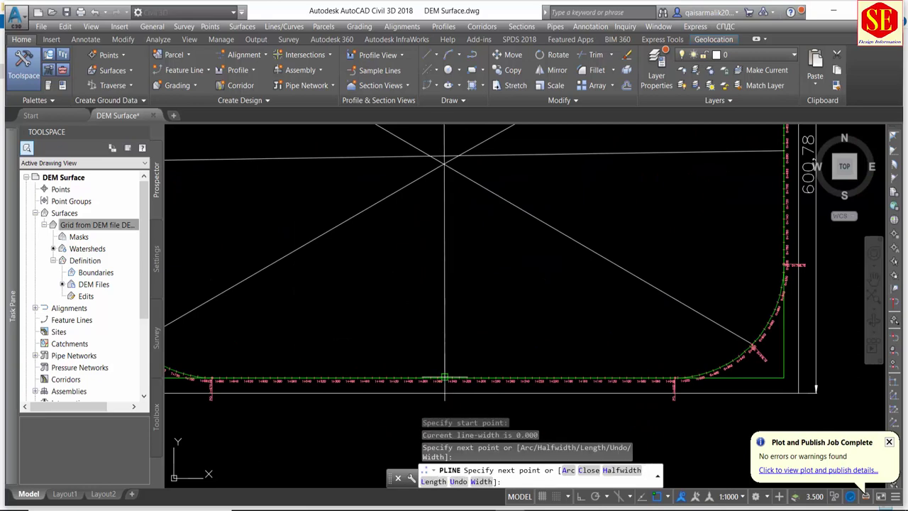
key(Escape)
scroll(425, 298, down, 3)
scroll(418, 291, down, 2)
scroll(448, 248, up, 1)
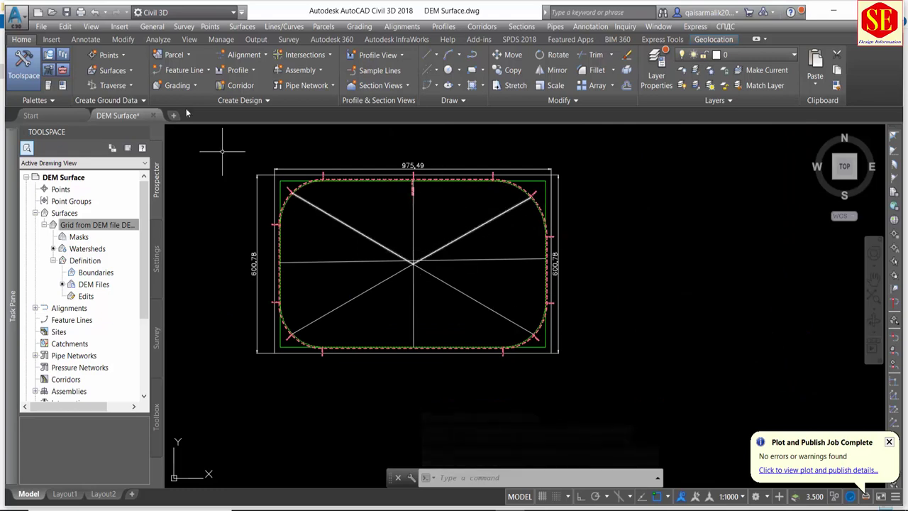
Create the Road2 alignment from the vertical line.
click(244, 55)
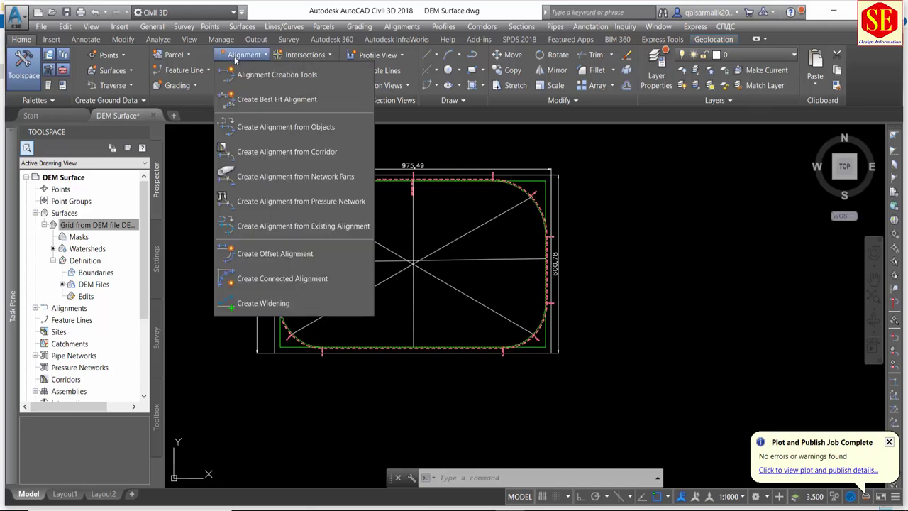
click(272, 134)
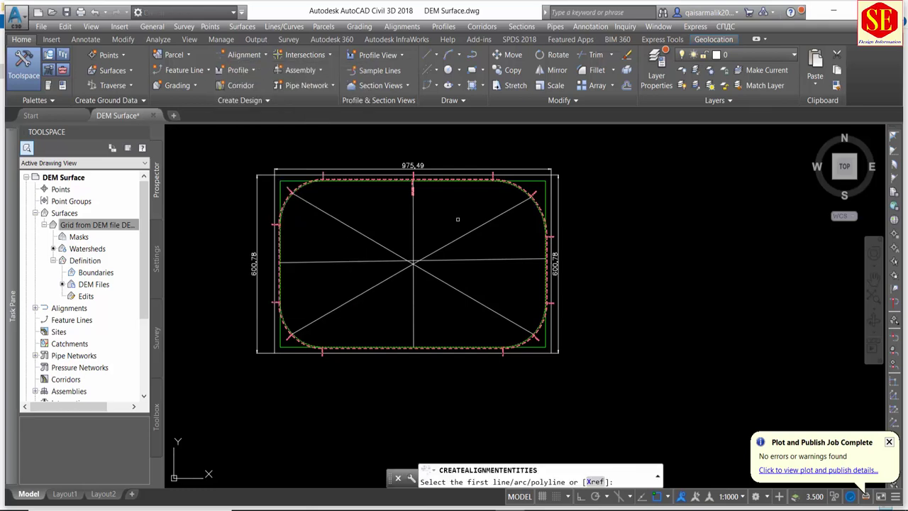
click(414, 225)
key(Return)
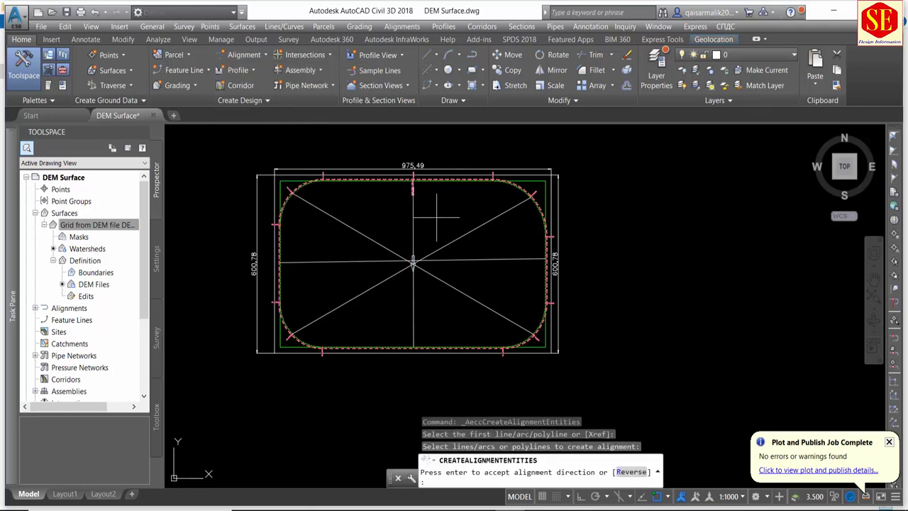
key(Return)
text(Road2)
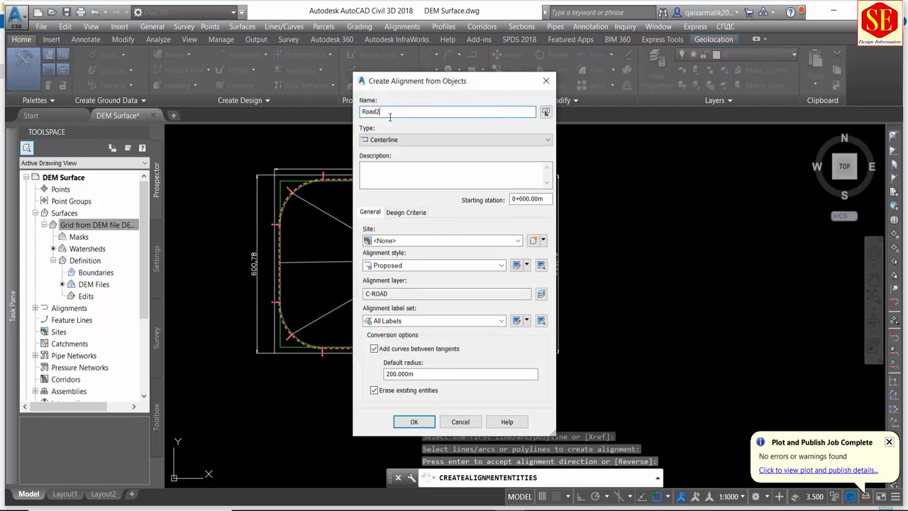
click(414, 421)
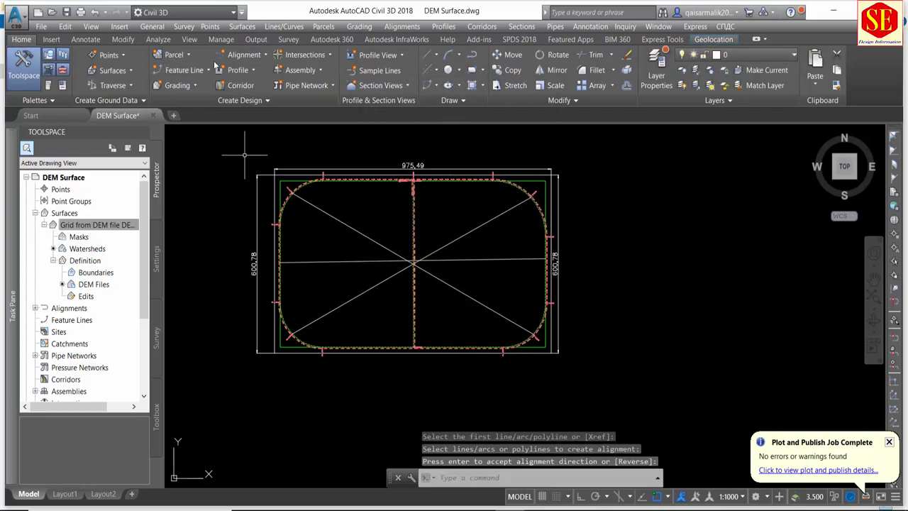
Create the Road3 alignment from the horizontal line.
click(241, 55)
click(261, 125)
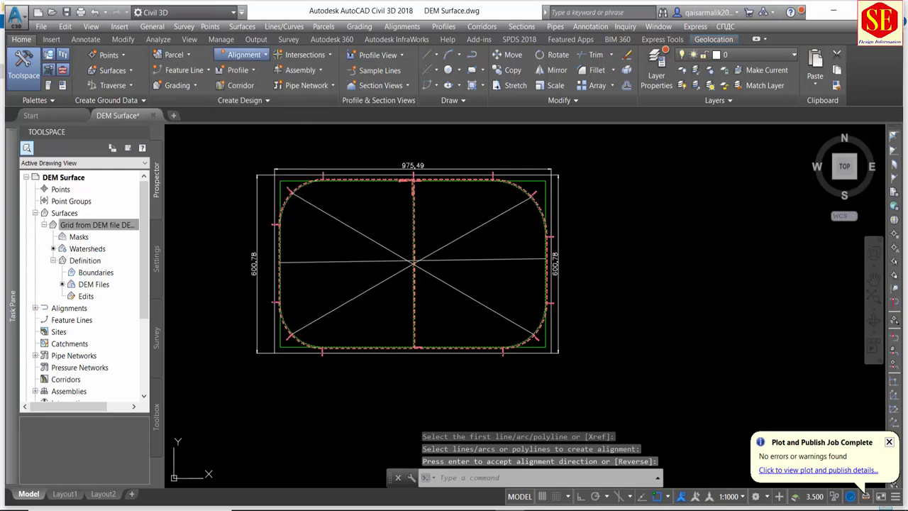
click(353, 263)
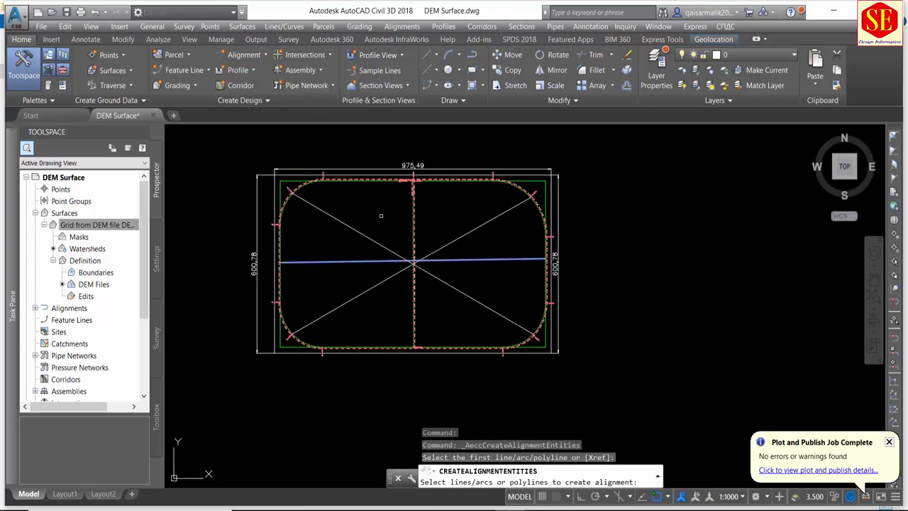
key(Return)
click(418, 241)
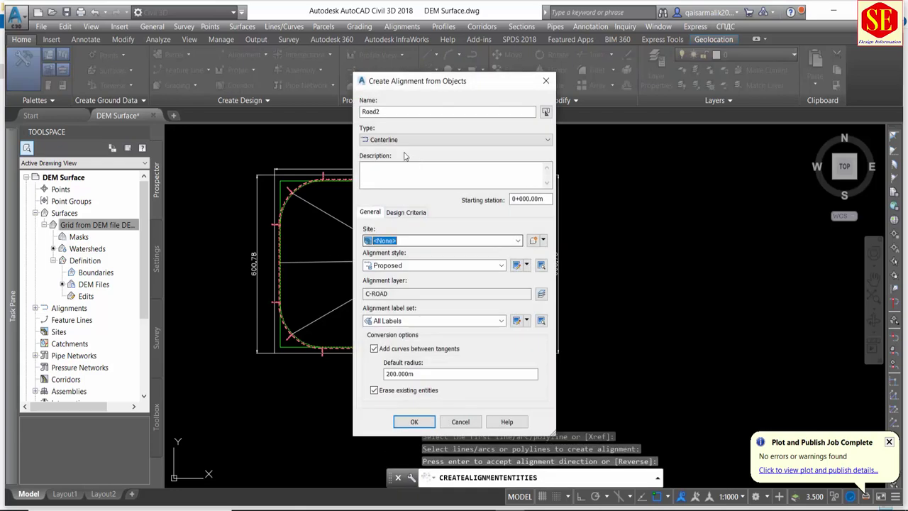
click(389, 112)
text(3)
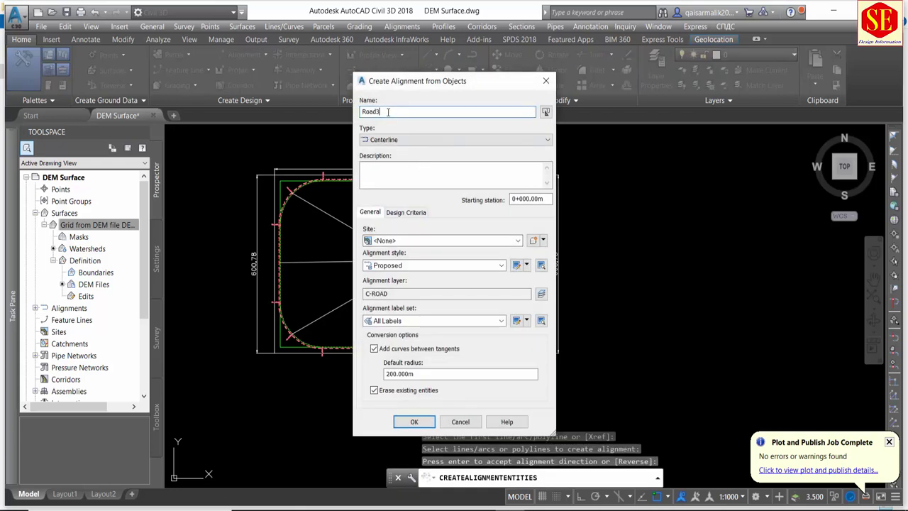
click(414, 421)
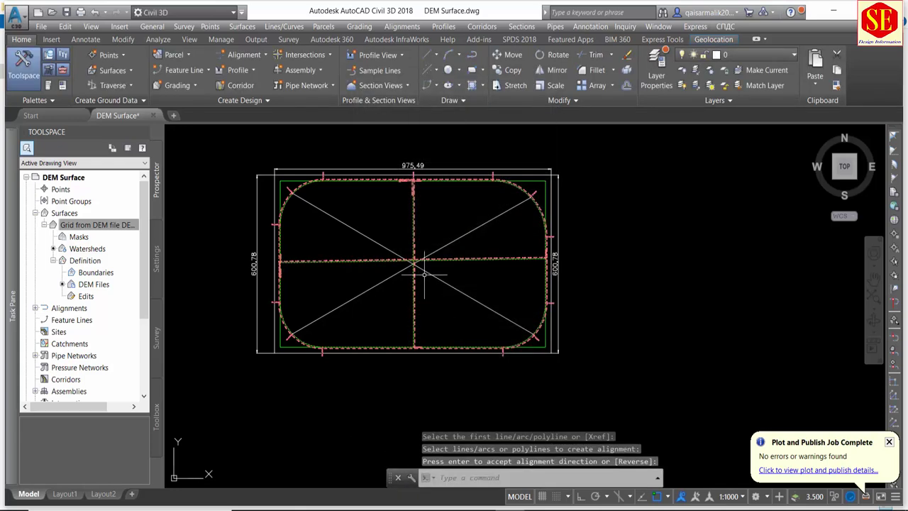
scroll(424, 263, up, 5)
Create alignment Road4 from the upper pair of diagonal lines.
scroll(435, 272, down, 2)
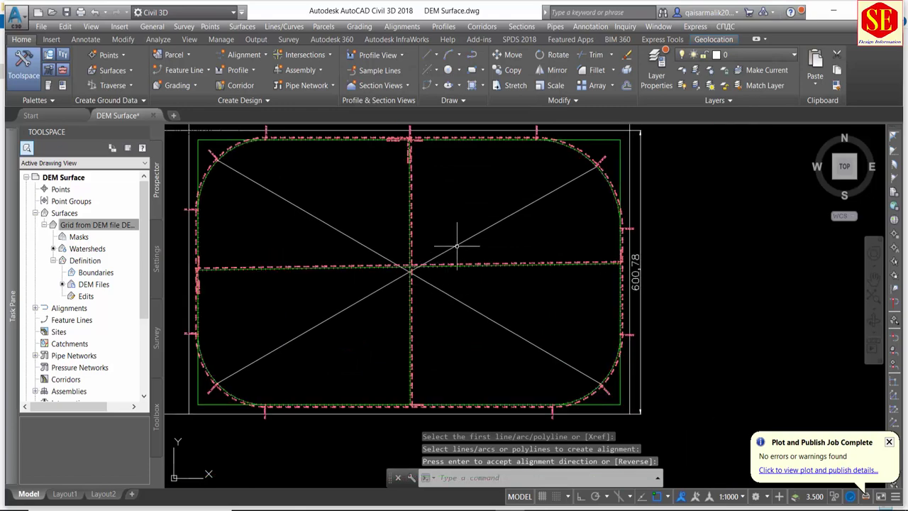
click(349, 228)
click(416, 257)
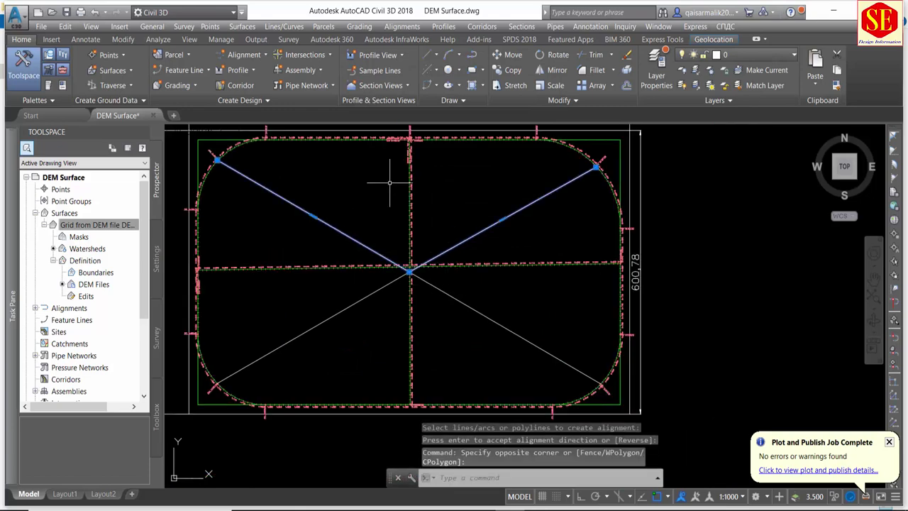
click(244, 55)
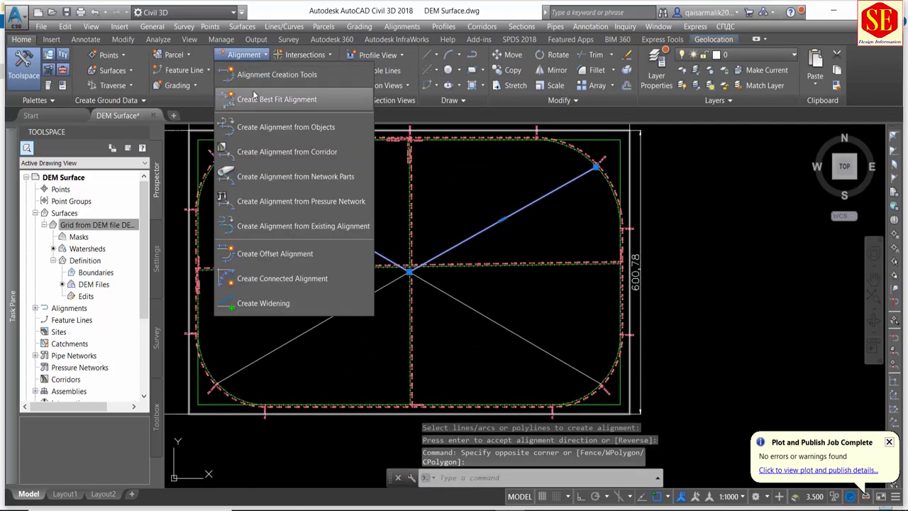
click(261, 132)
click(302, 208)
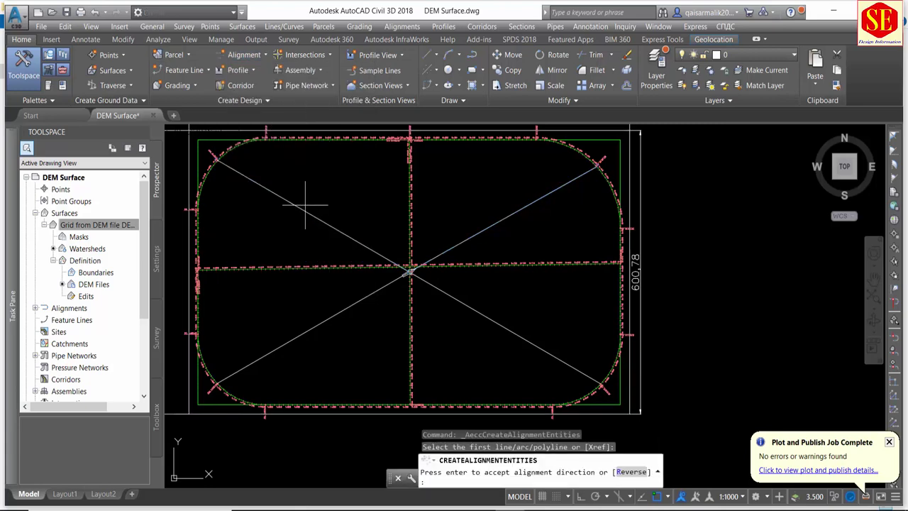
right_click(318, 201)
click(324, 199)
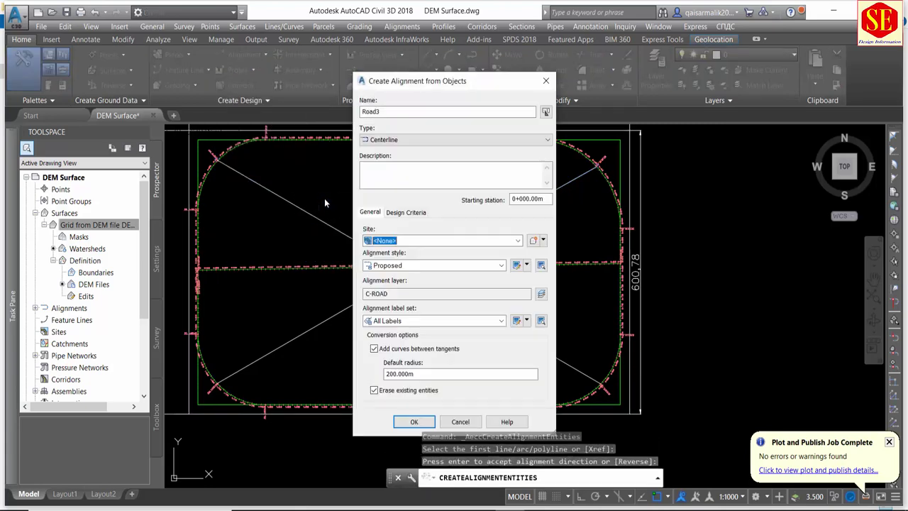
click(388, 111)
text(4)
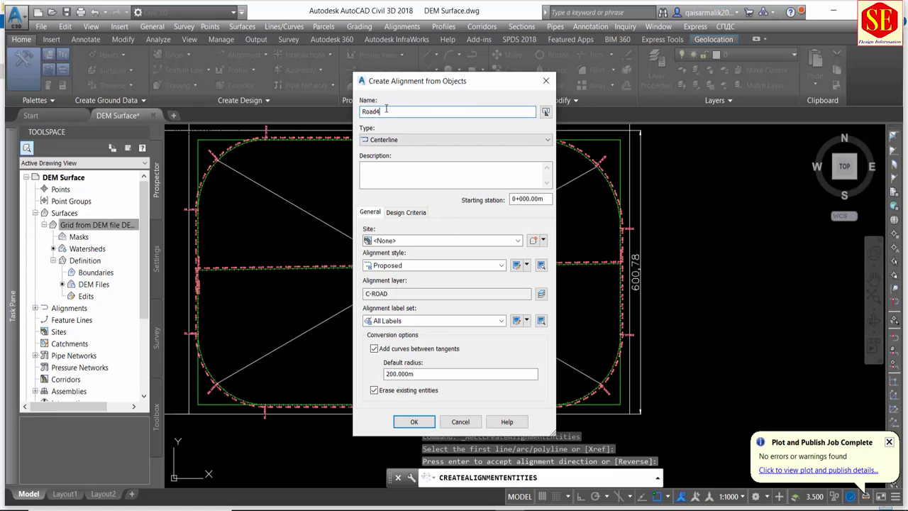
click(410, 424)
scroll(411, 265, up, 4)
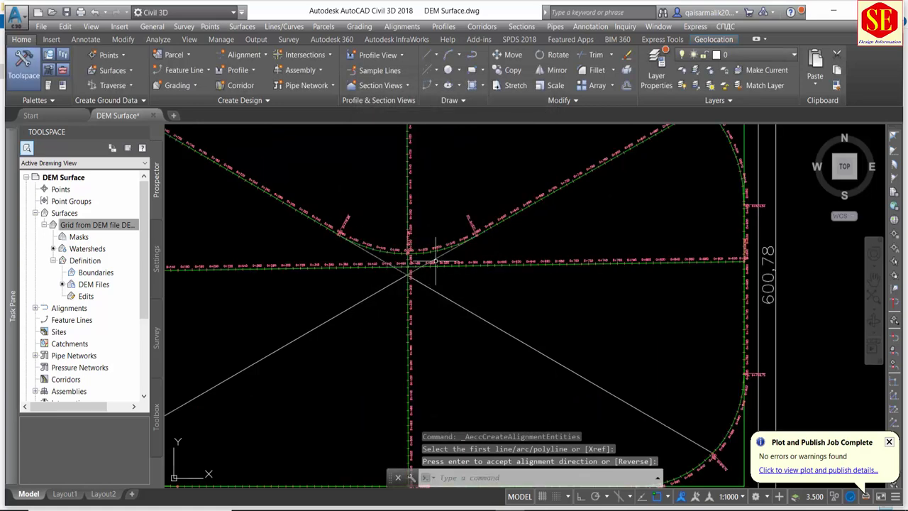
scroll(431, 304, down, 1)
scroll(397, 248, down, 2)
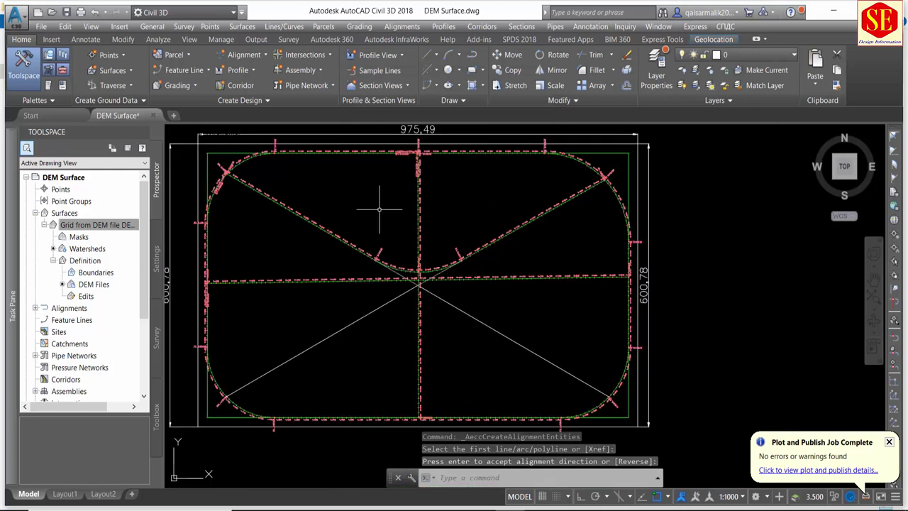
Create alignment Road5 from the lower pair of diagonal lines.
click(255, 56)
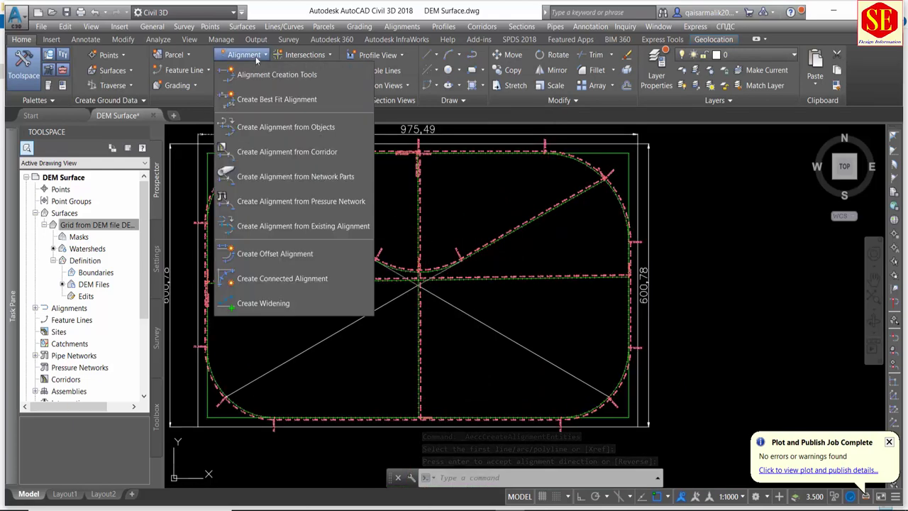
click(257, 129)
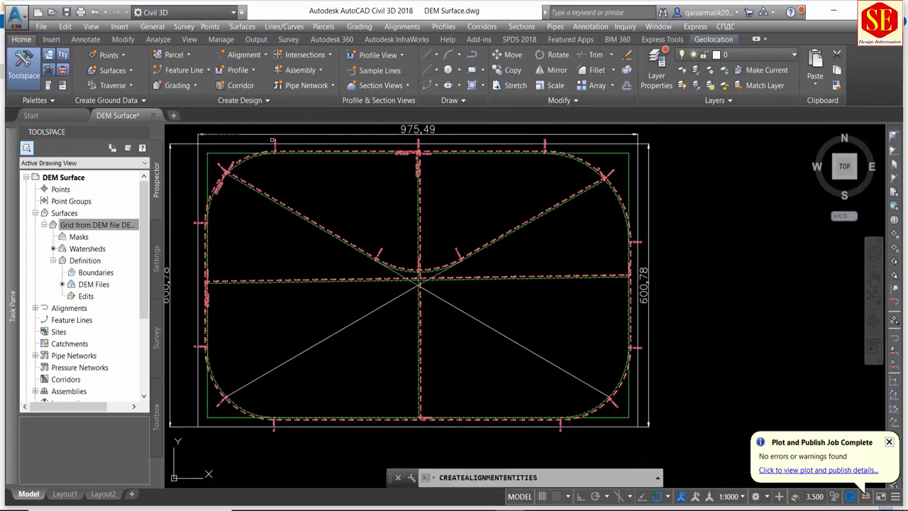
click(339, 331)
key(Return)
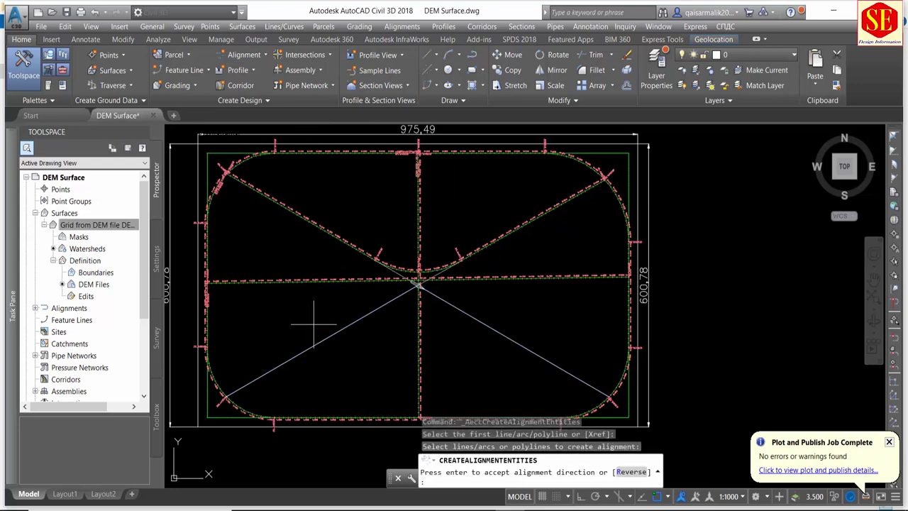
right_click(313, 324)
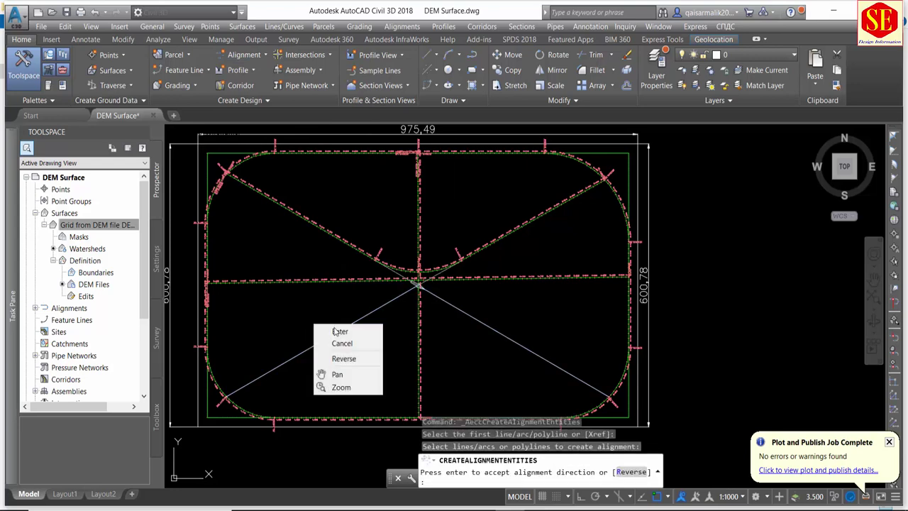
click(338, 331)
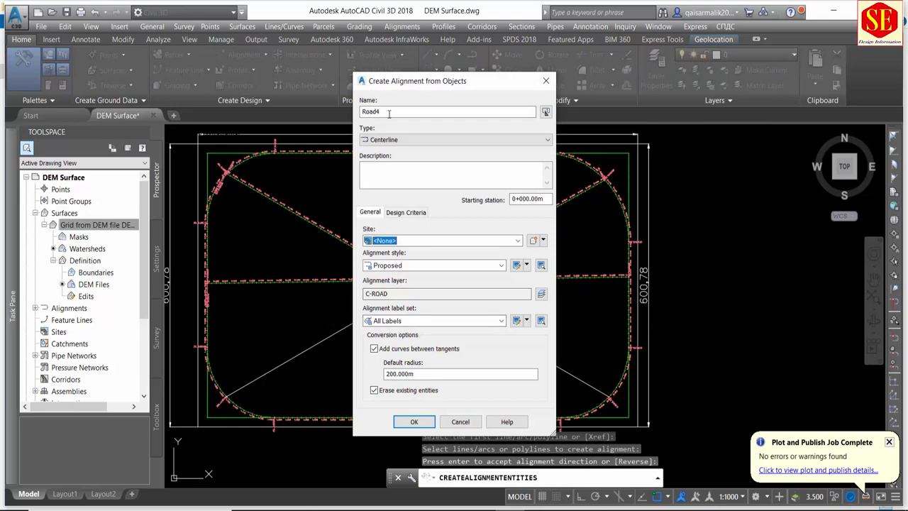
click(386, 112)
text(5)
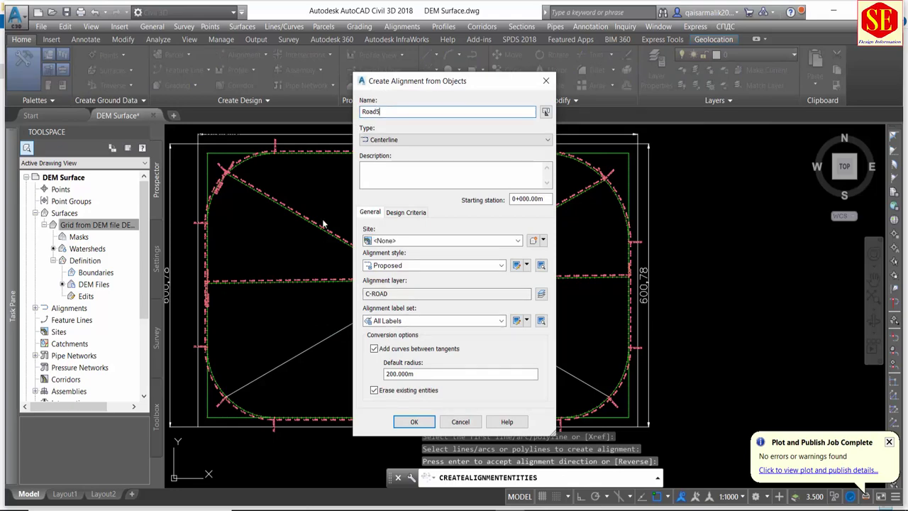
click(416, 422)
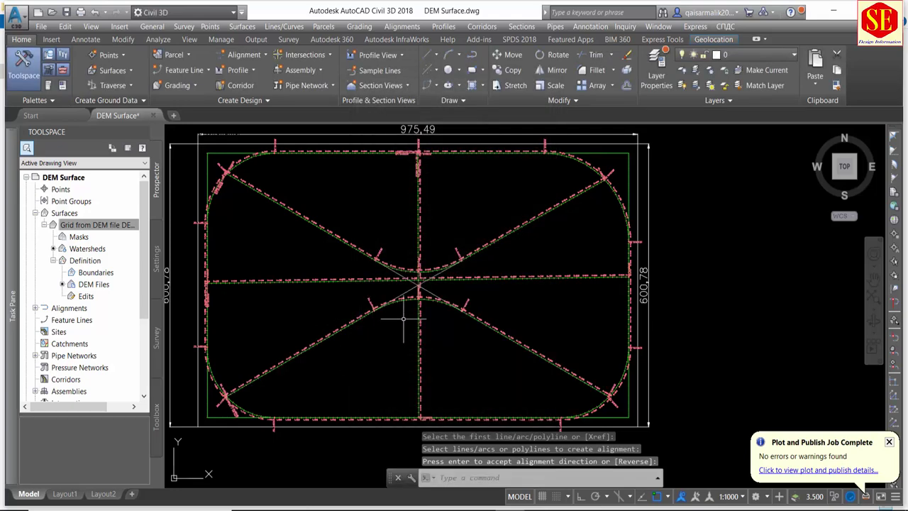
scroll(414, 305, up, 3)
scroll(430, 268, up, 2)
Set Road4's centre curve radius to 400 m in the Alignment Grid View.
click(407, 267)
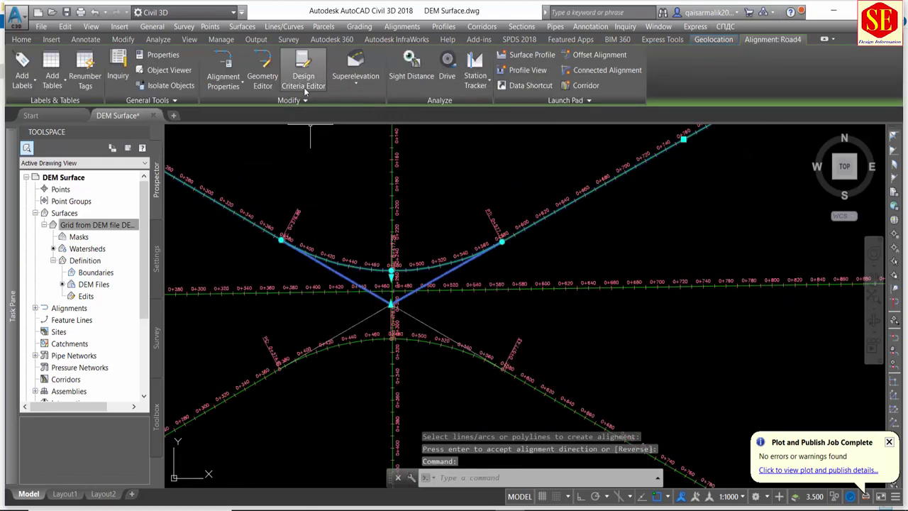
click(268, 86)
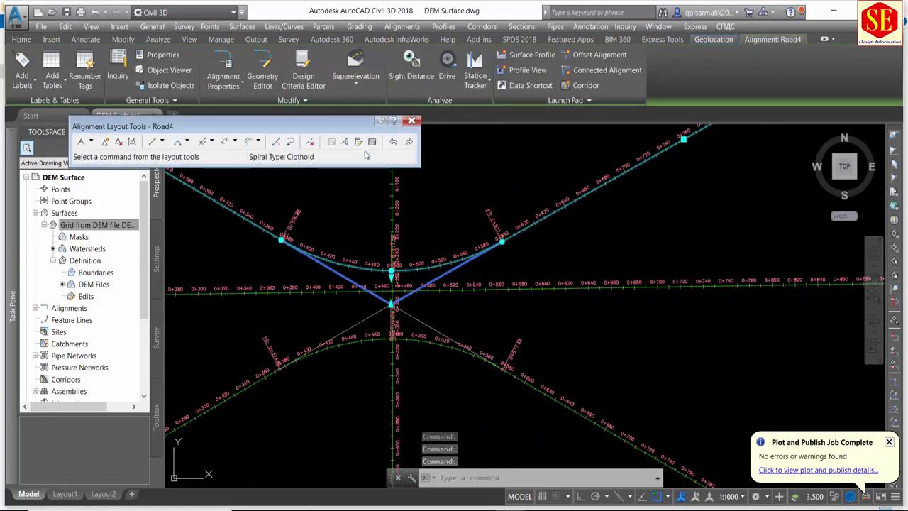
click(371, 142)
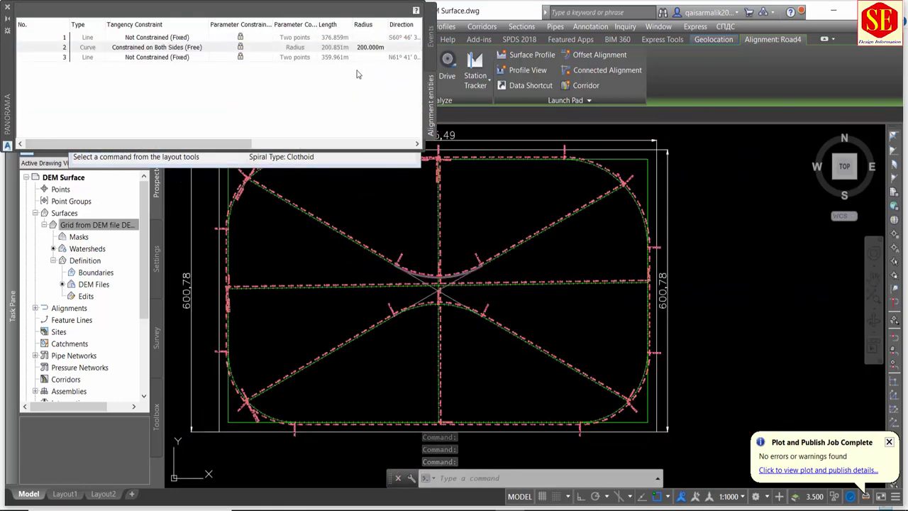
click(373, 47)
click(372, 47)
text(400)
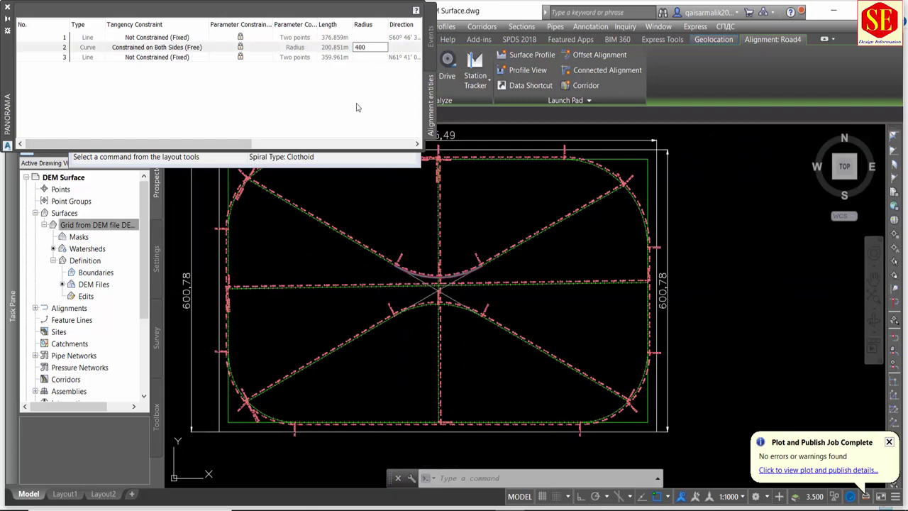
key(Return)
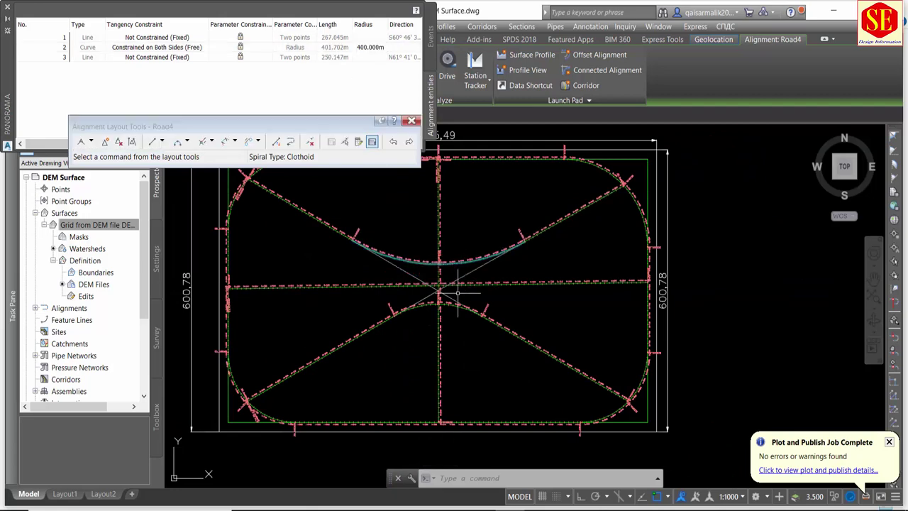
scroll(457, 292, up, 4)
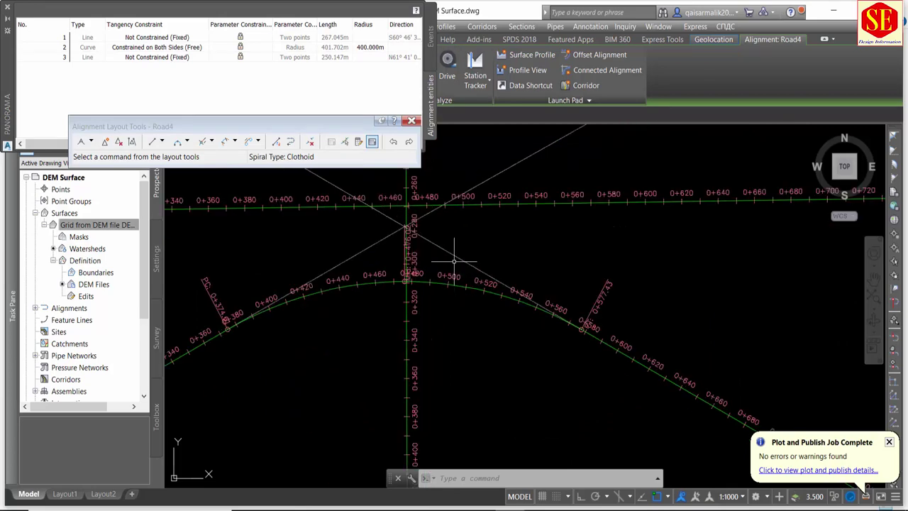
scroll(454, 261, down, 3)
Set Road5's centre curve radius to 400 m as well.
click(456, 243)
scroll(435, 314, down, 2)
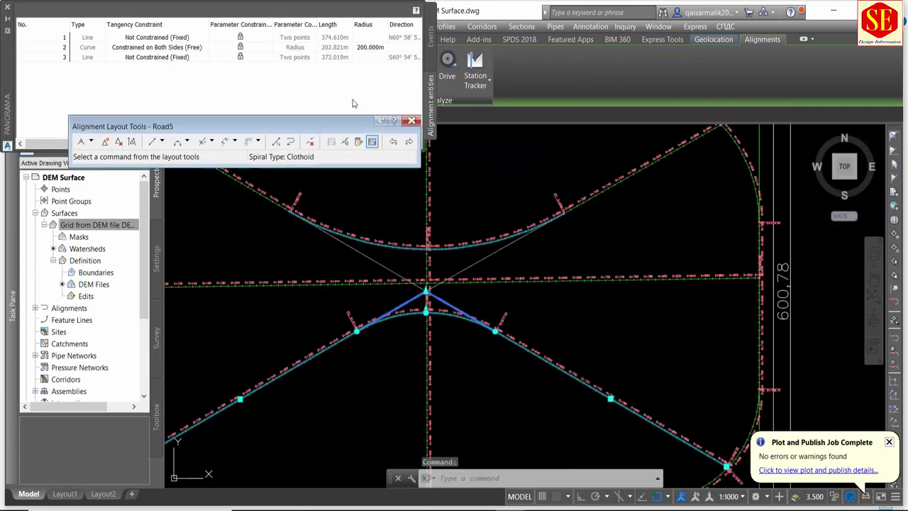
key(Escape)
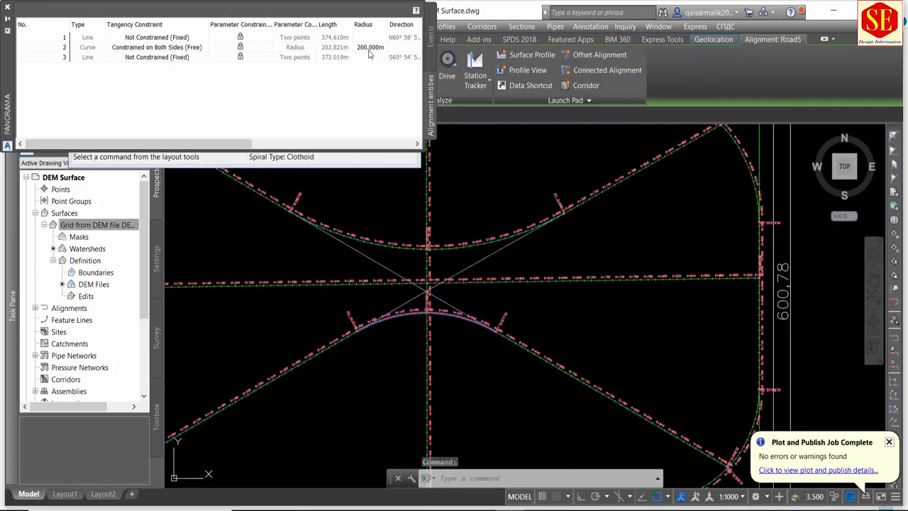
double_click(373, 47)
text(400)
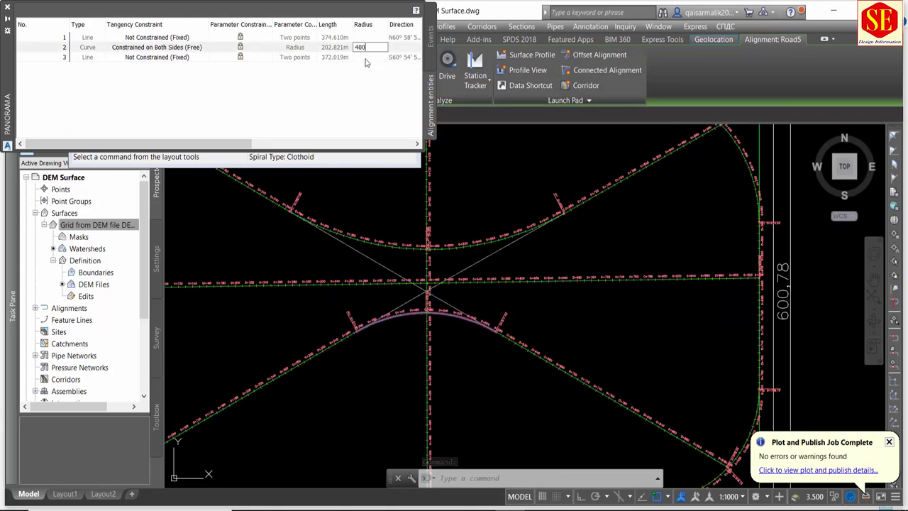
key(Return)
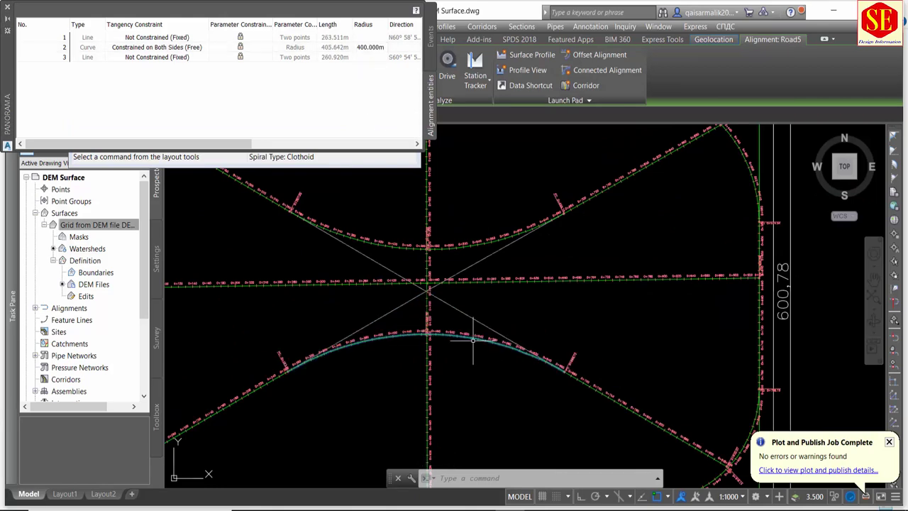
scroll(472, 341, down, 2)
scroll(238, 191, up, 5)
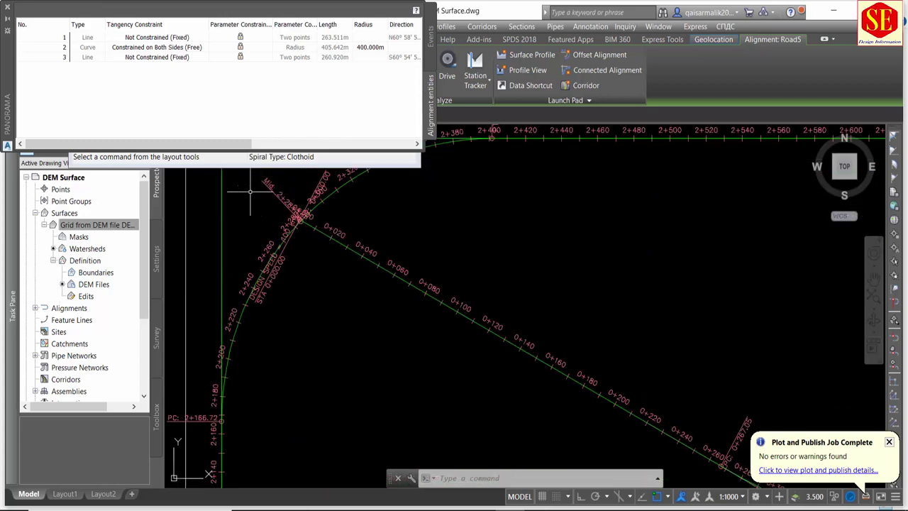
scroll(300, 256, down, 5)
scroll(780, 149, up, 2)
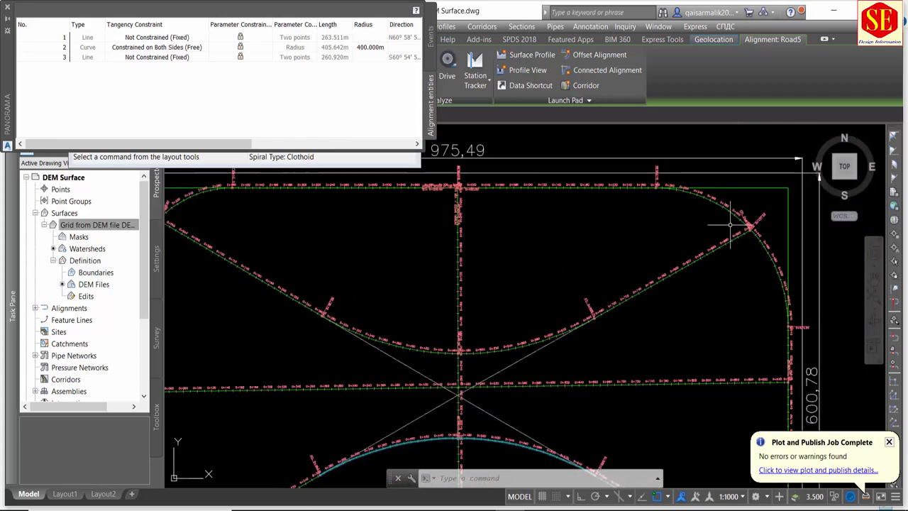
scroll(787, 212, up, 2)
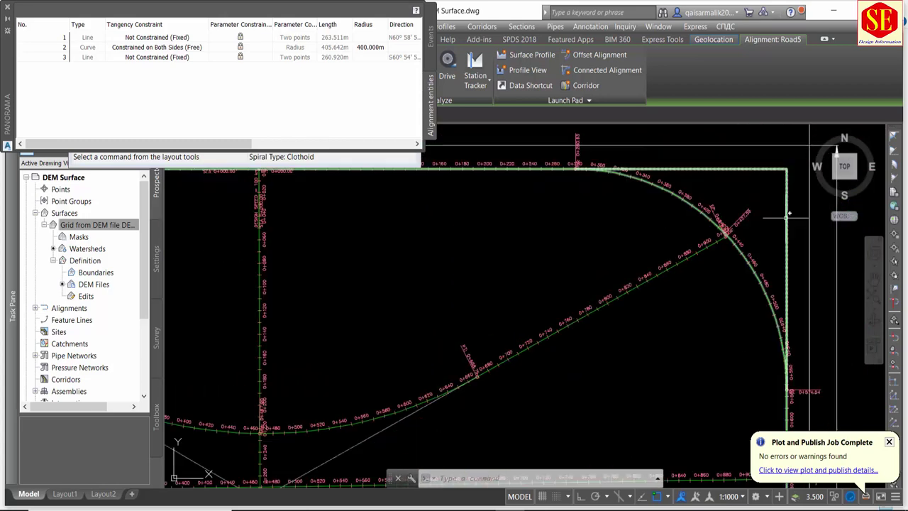
Set the radius of Road1's curve in entity row 2 to 100 m.
double_click(717, 168)
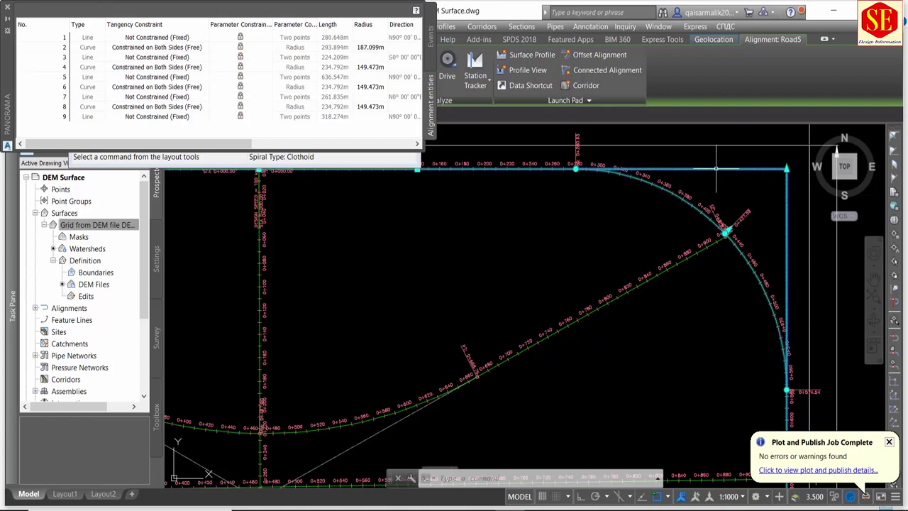
click(366, 47)
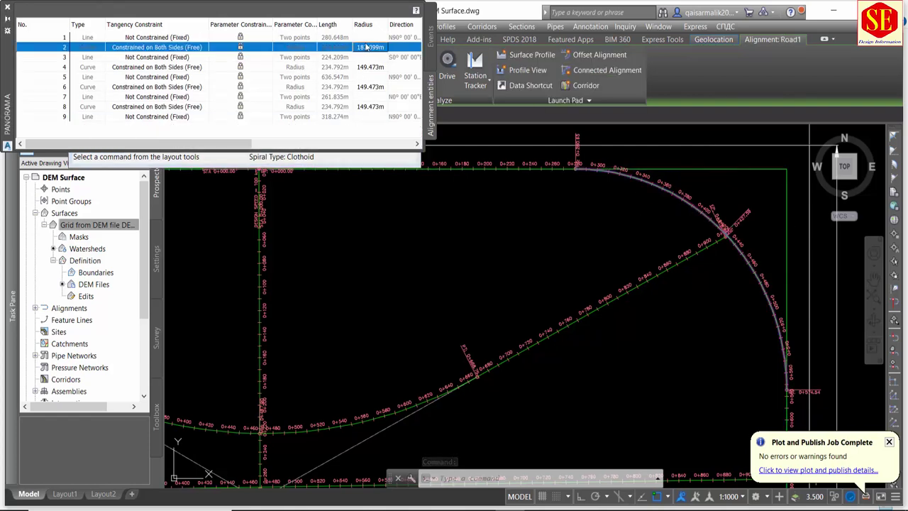
click(366, 47)
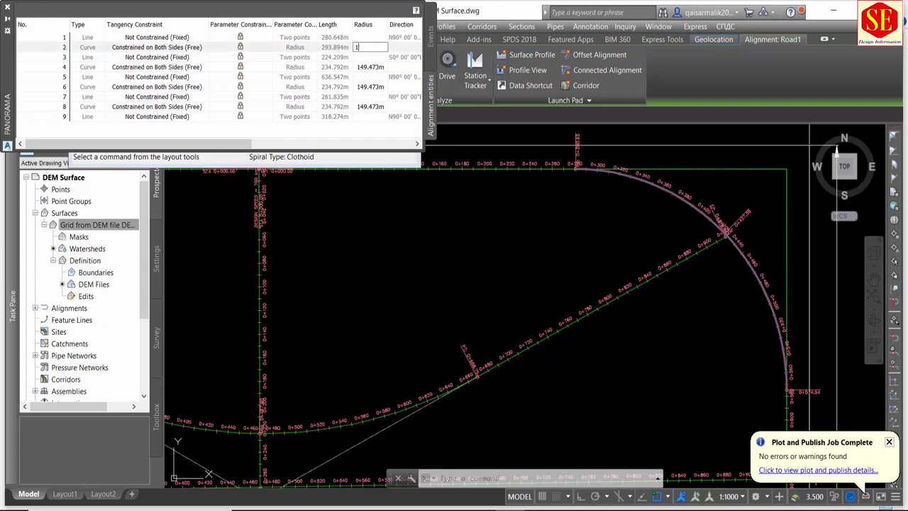
text(00)
key(Return)
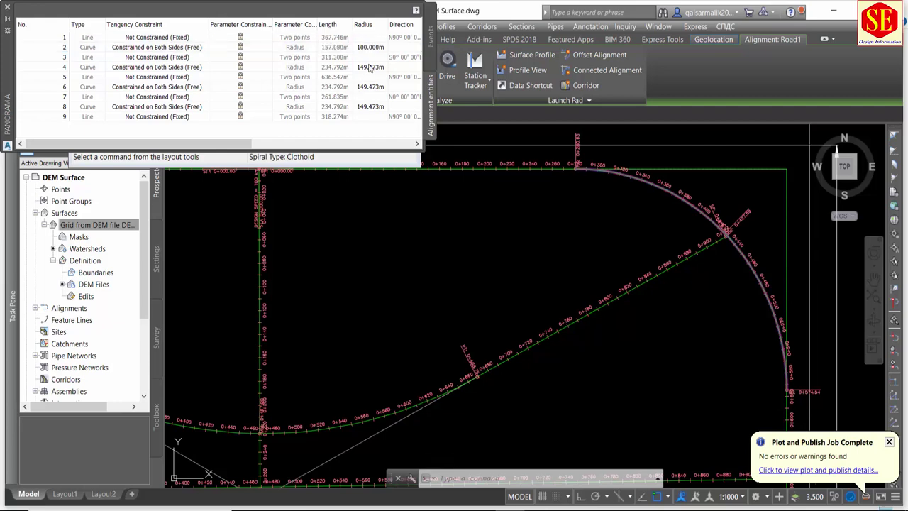
scroll(631, 201, down, 2)
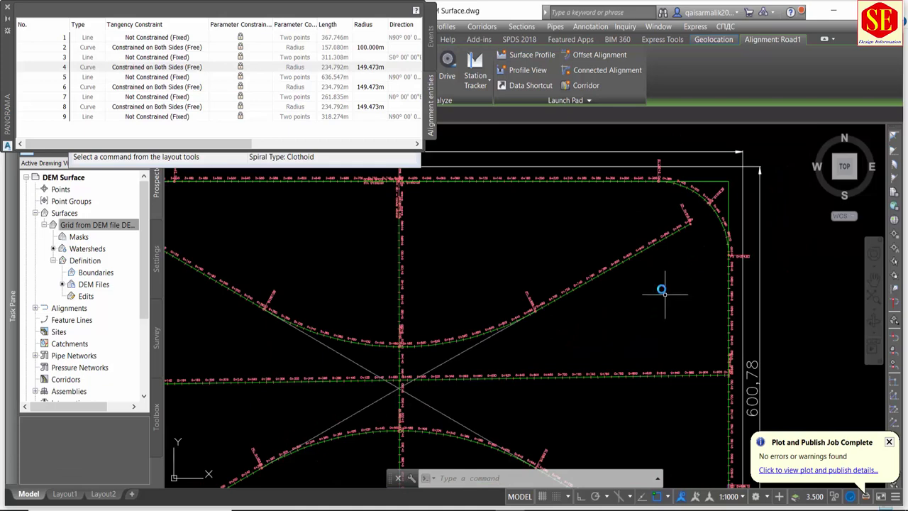
scroll(603, 208, up, 2)
scroll(630, 365, down, 2)
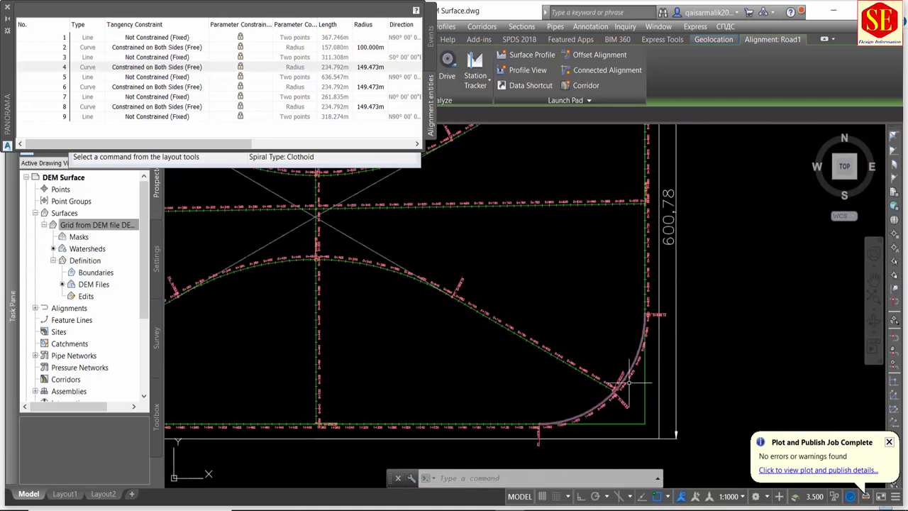
scroll(628, 383, up, 2)
Set the radius of the curve in entity row 4 to 100 m.
click(376, 66)
click(375, 67)
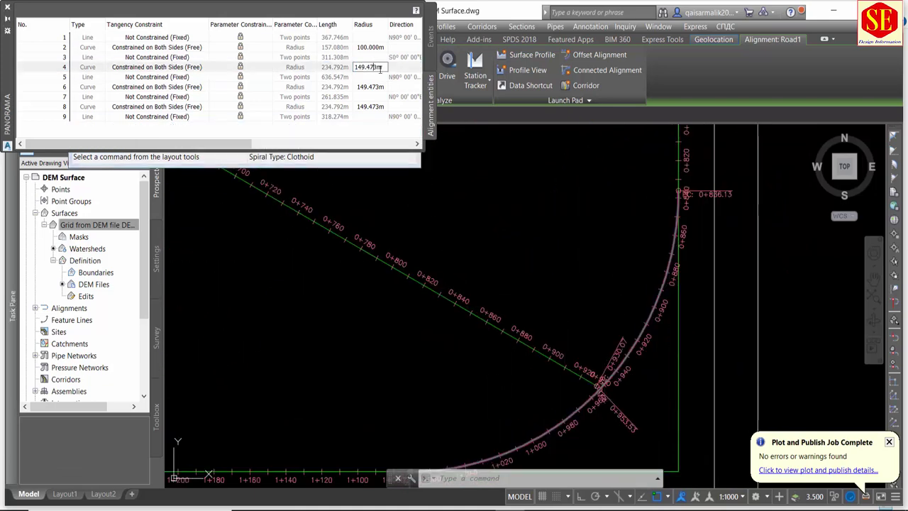
click(378, 66)
click(378, 68)
text(100m)
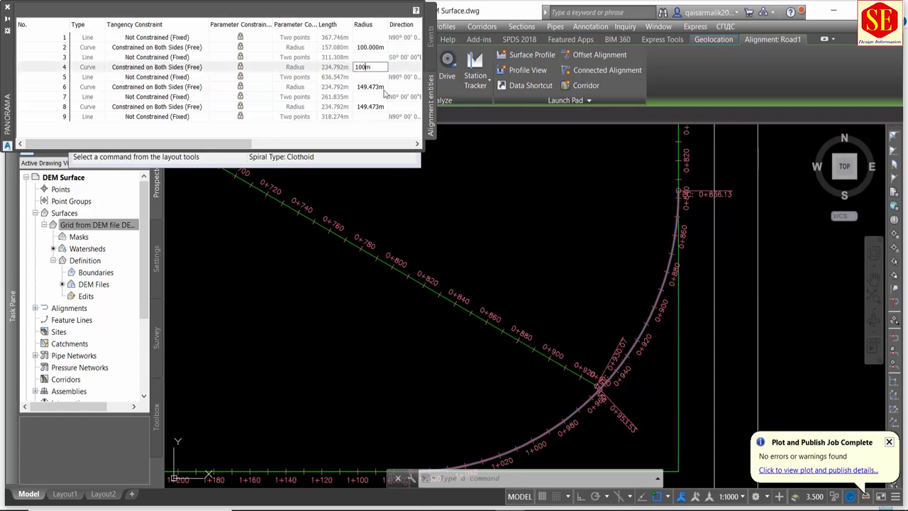
click(369, 88)
scroll(658, 283, down, 3)
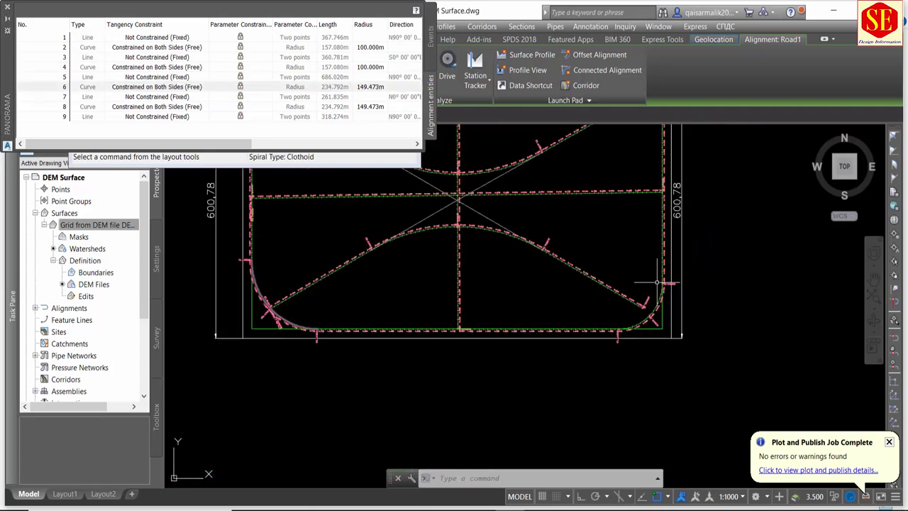
Give the curves in rows 6 and 8 a 100 m radius and close the entities table.
click(371, 86)
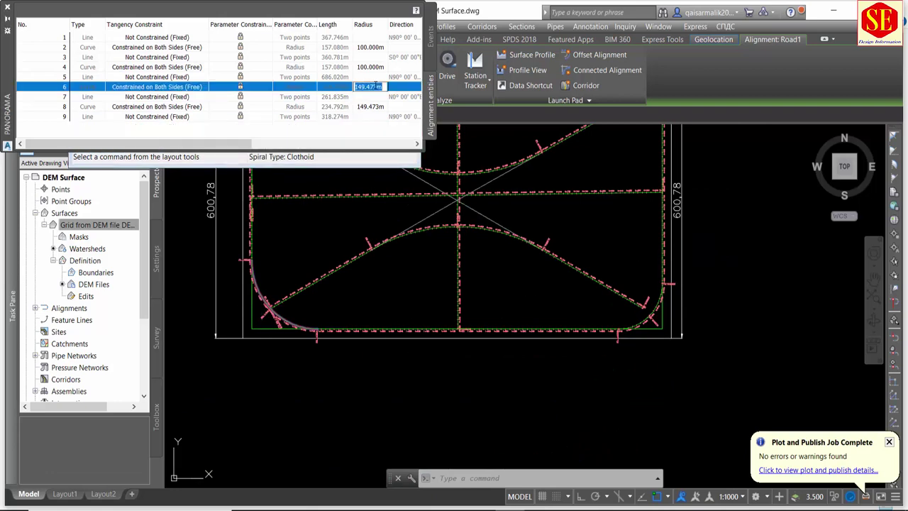
click(378, 87)
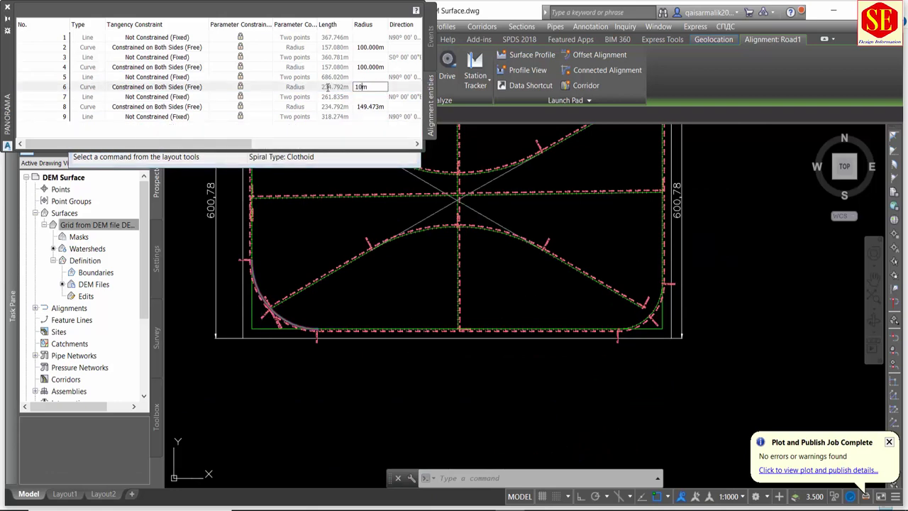
click(377, 108)
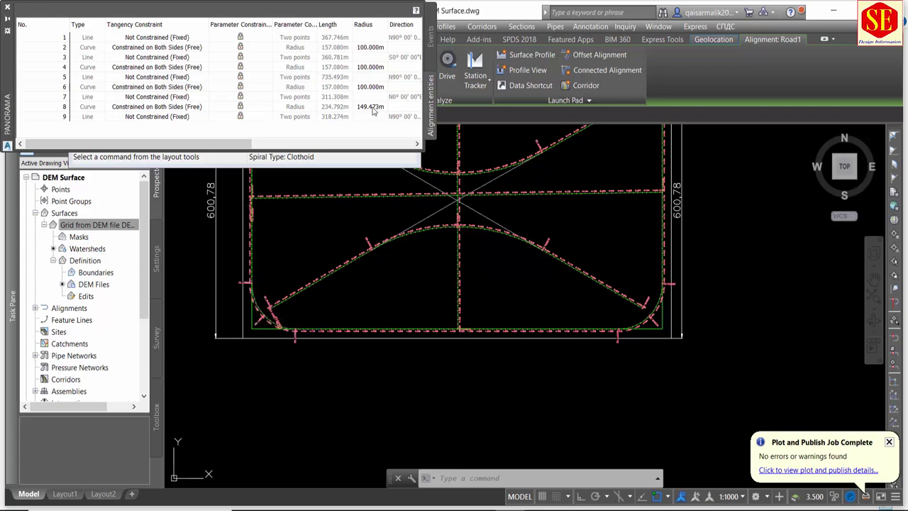
scroll(326, 188, up, 5)
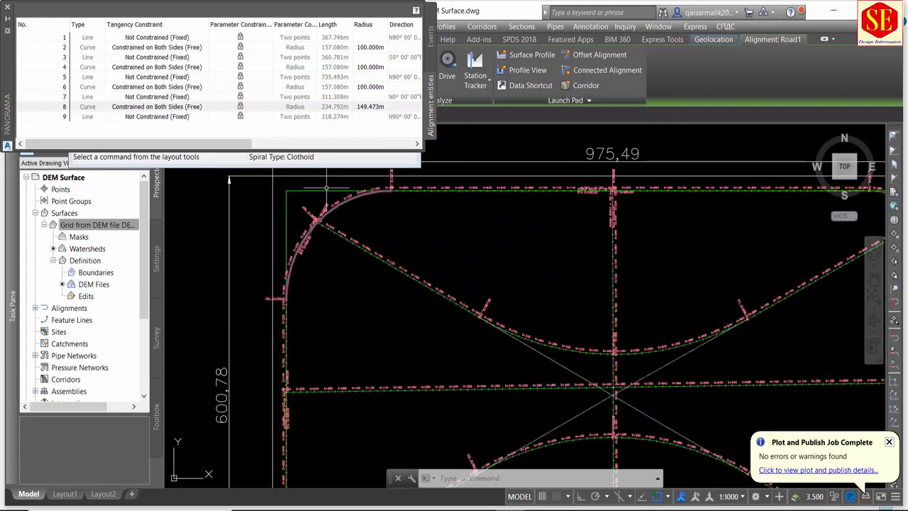
click(368, 108)
click(368, 107)
text(100)
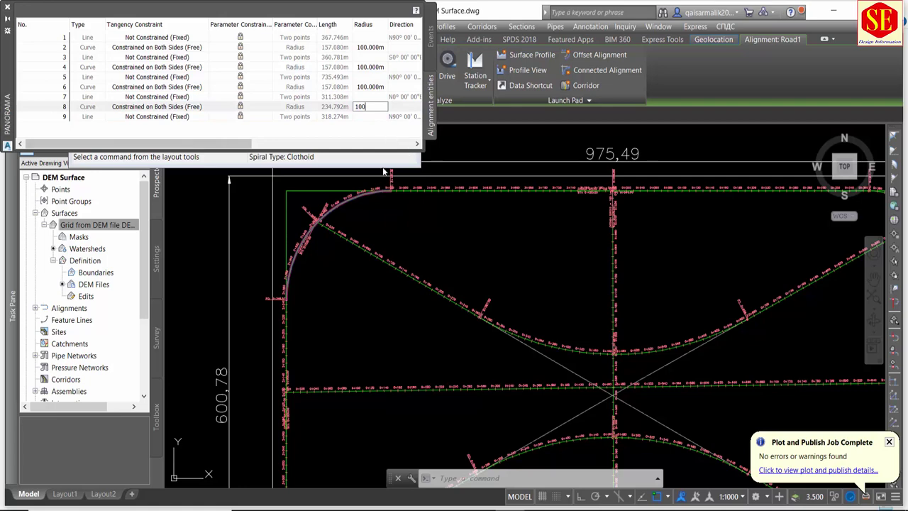
key(Return)
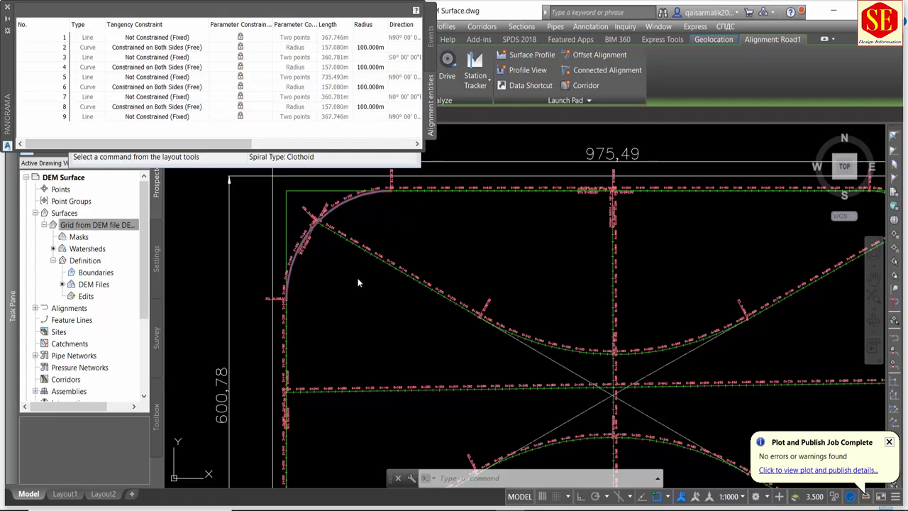
scroll(358, 284, down, 2)
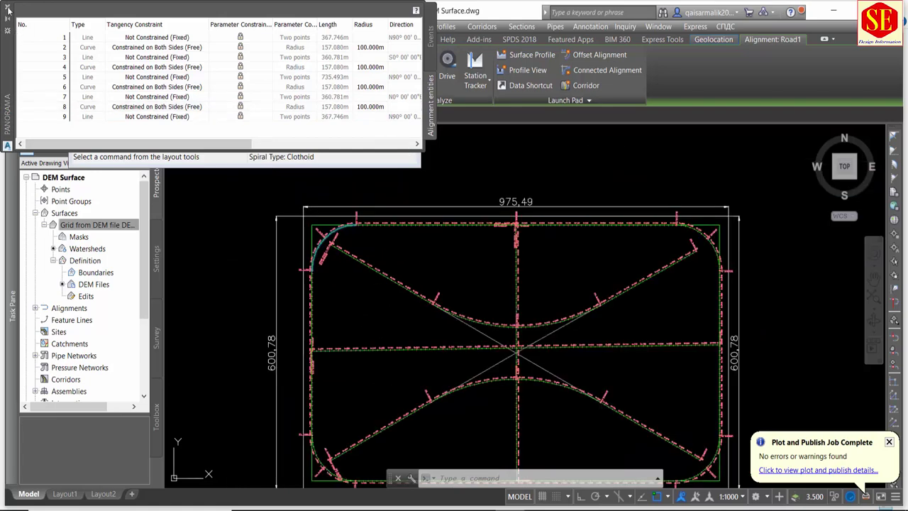
click(7, 30)
Pan and zoom around Road1 to inspect the reshaped corner curves.
middle_drag(573, 307, 540, 266)
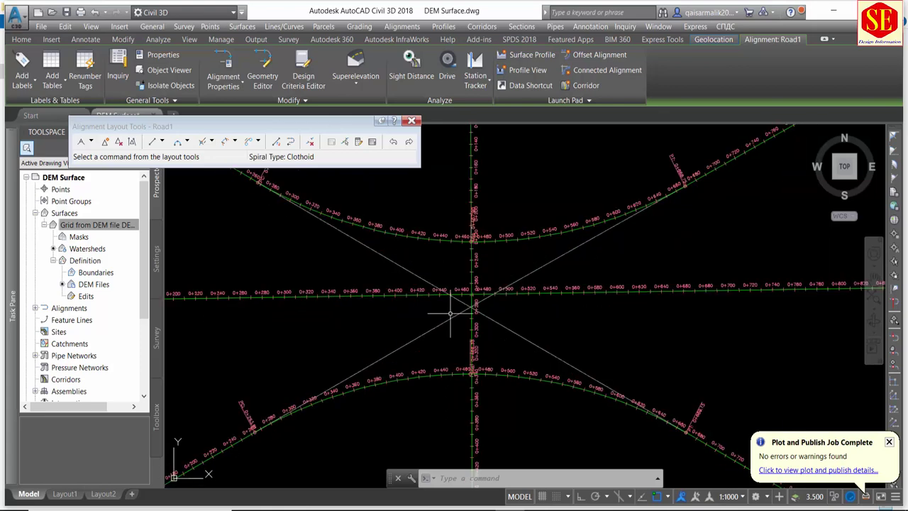
scroll(448, 311, up, 5)
scroll(466, 292, down, 4)
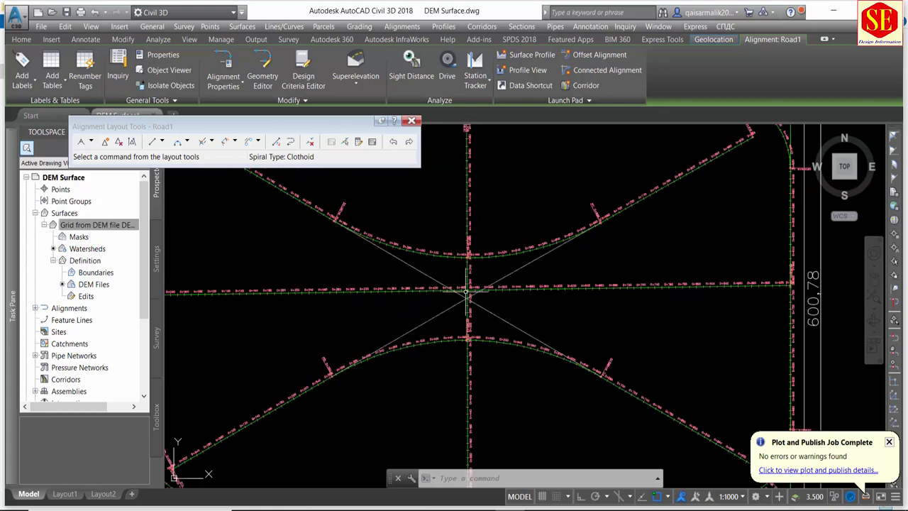
middle_drag(673, 230, 652, 248)
scroll(665, 199, up, 3)
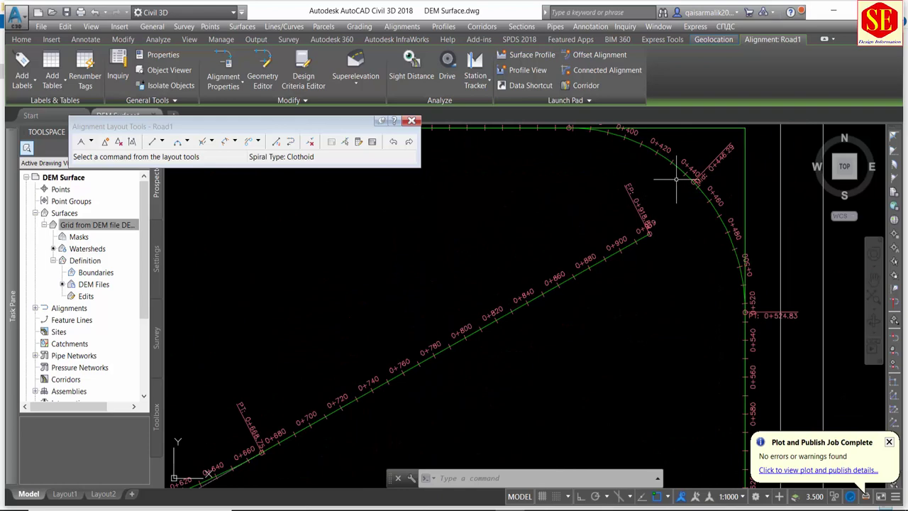
scroll(676, 179, down, 3)
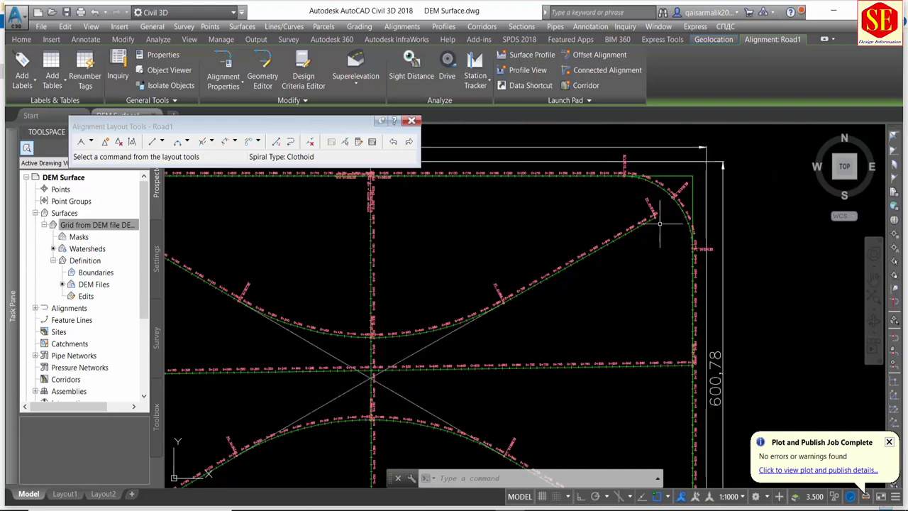
scroll(628, 253, up, 1)
scroll(652, 227, up, 1)
scroll(681, 195, up, 2)
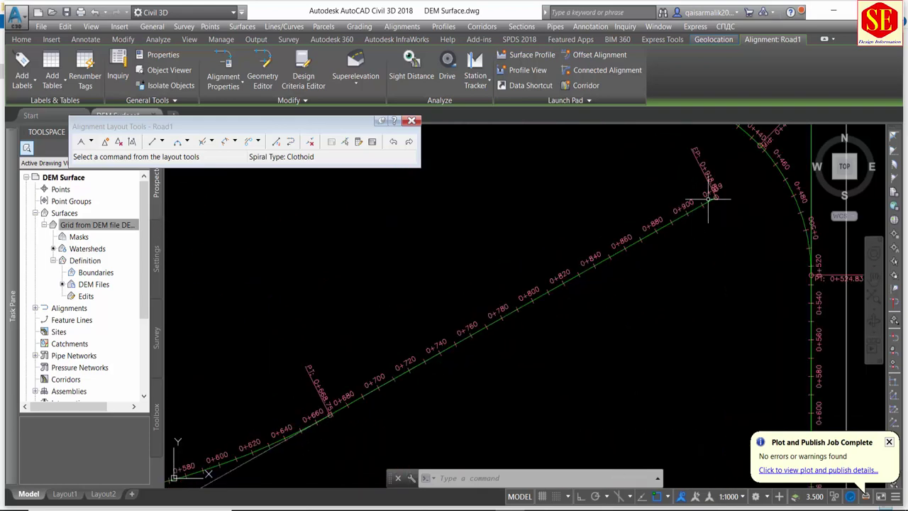
scroll(642, 236, down, 4)
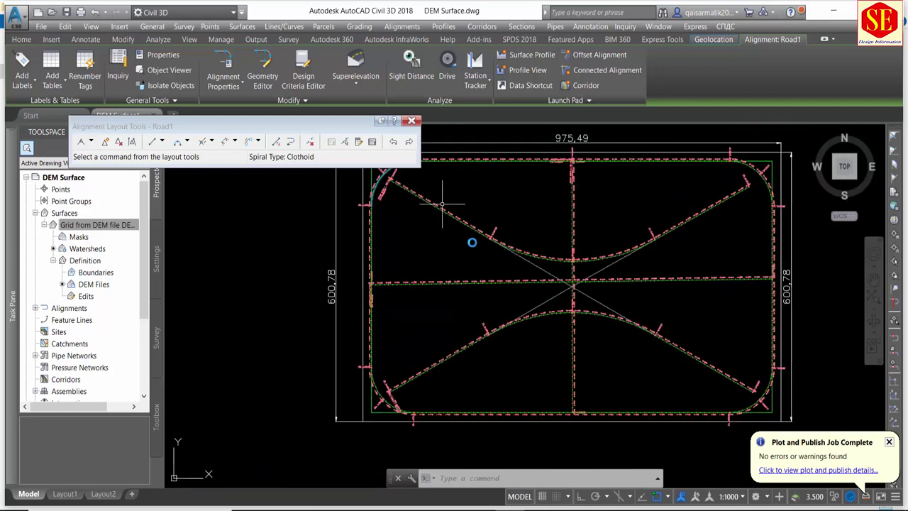
scroll(441, 203, up, 1)
scroll(422, 209, up, 3)
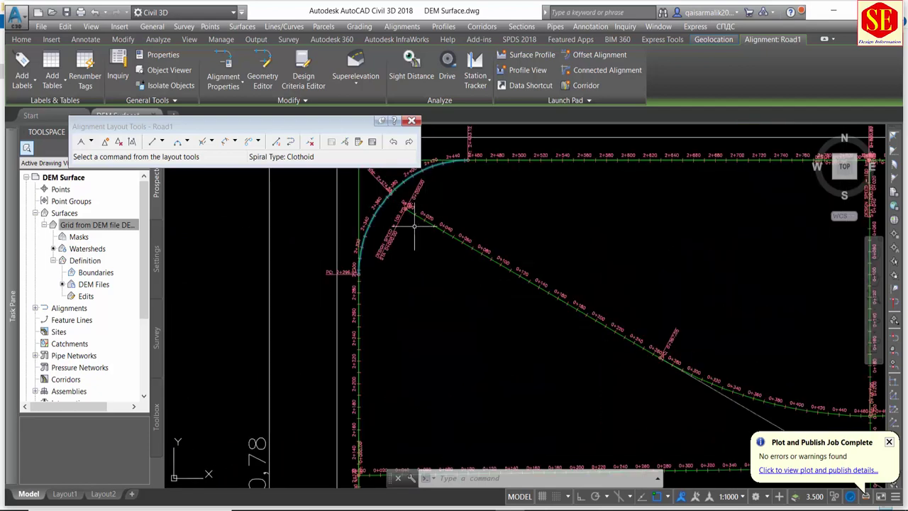
scroll(391, 213, down, 3)
scroll(405, 296, up, 1)
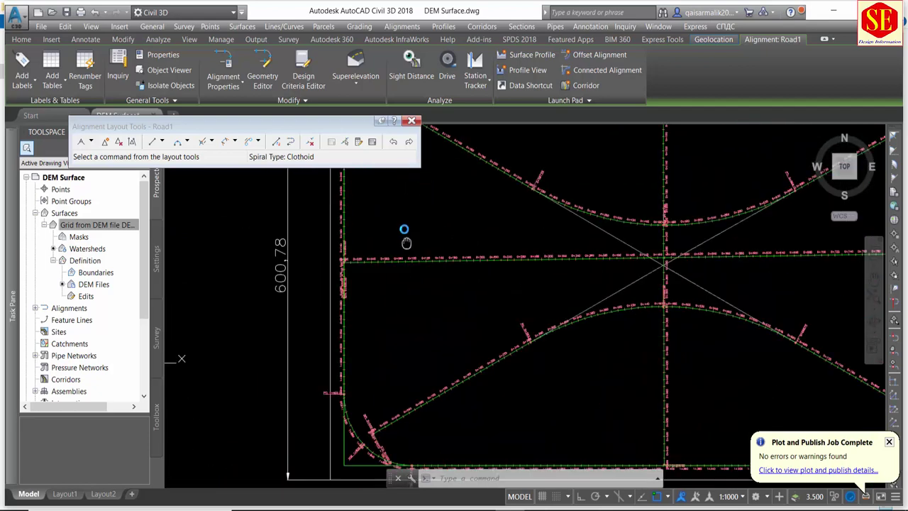
scroll(374, 415, up, 1)
scroll(381, 427, up, 2)
scroll(359, 410, down, 4)
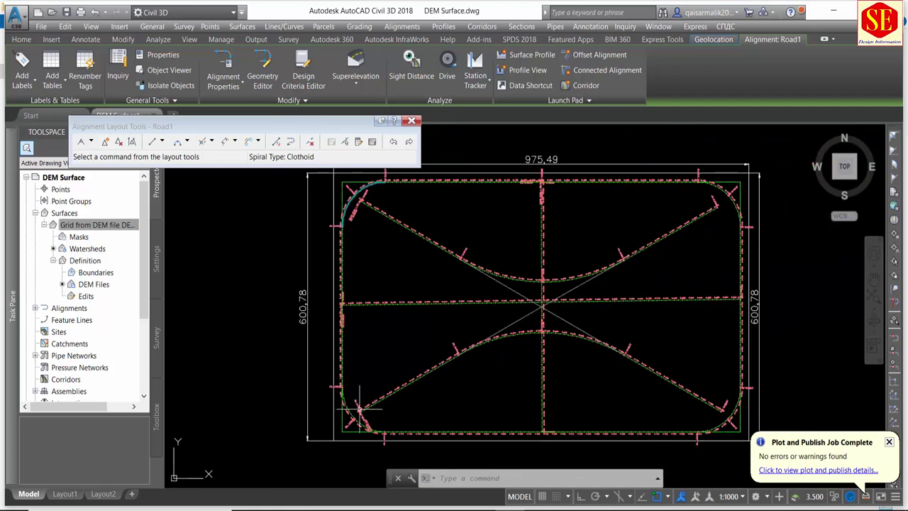
Close Road1's Alignment Layout Tools and dismiss the Intersections dropdown.
click(411, 120)
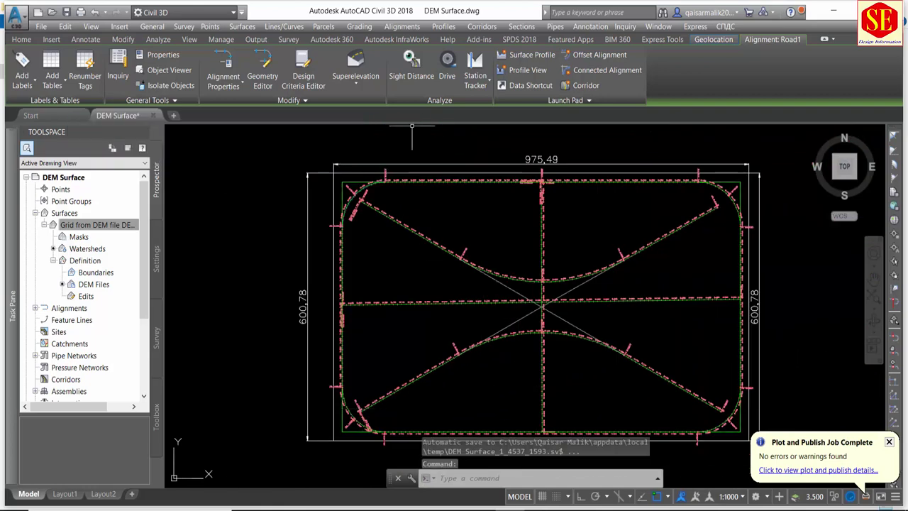
click(305, 55)
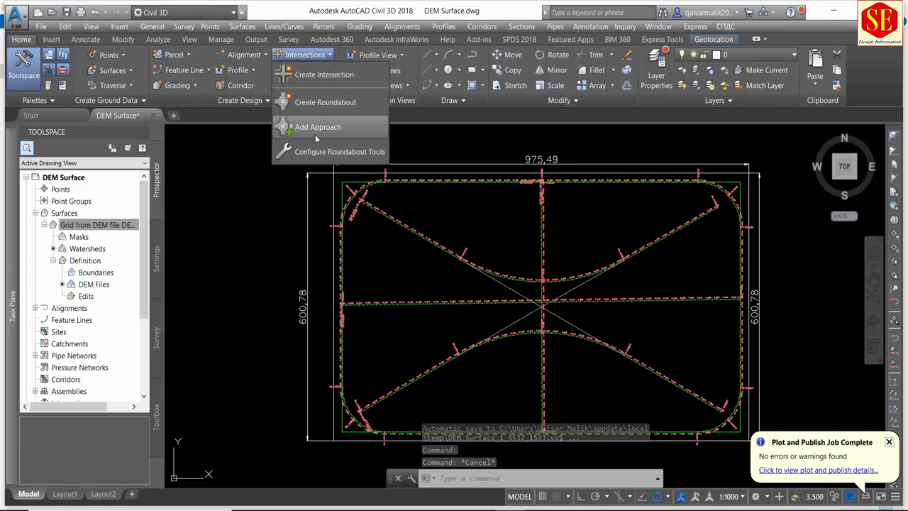
click(571, 312)
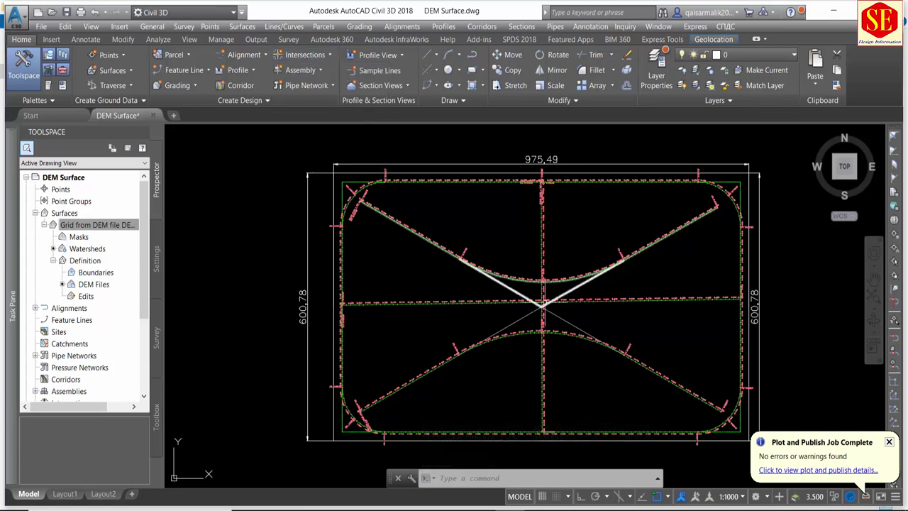
scroll(541, 290, up, 5)
scroll(498, 277, down, 4)
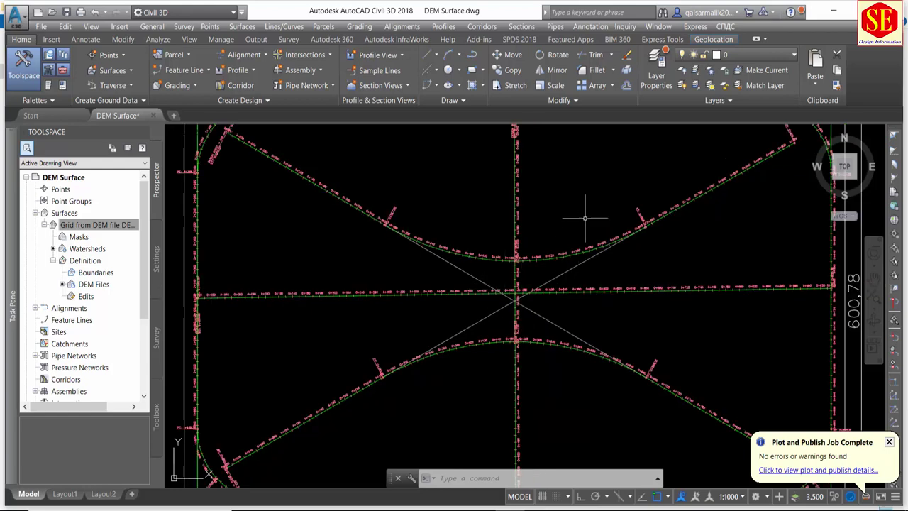
scroll(582, 213, up, 2)
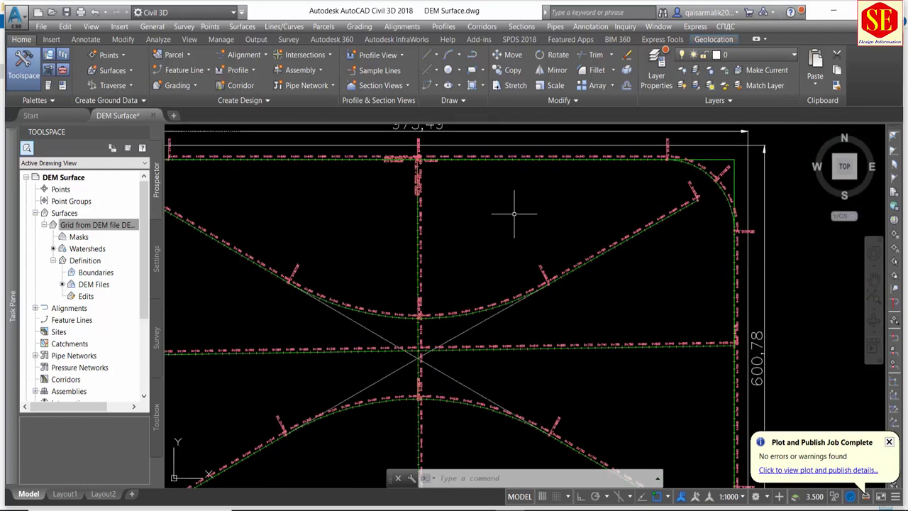
mouse_move(514, 213)
scroll(421, 241, down, 4)
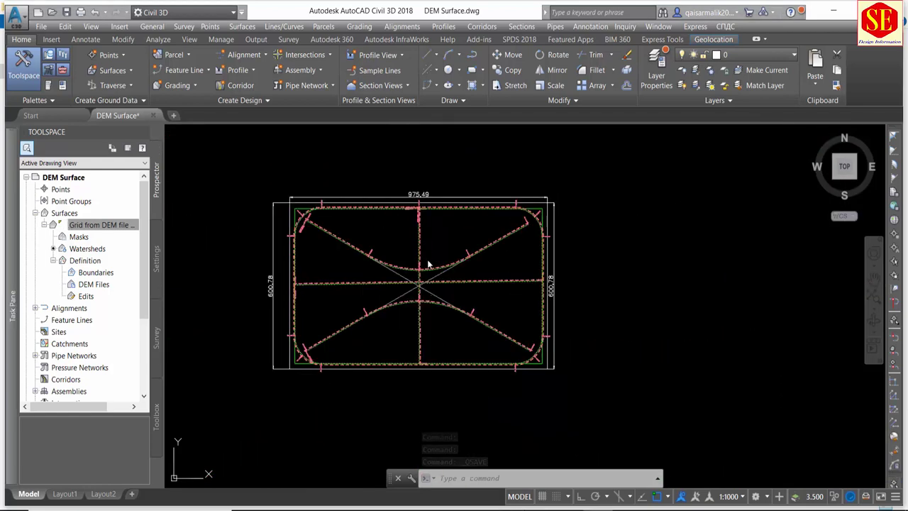
Add a DEM surface profile for Road1 and choose to draw it in a profile view.
click(236, 71)
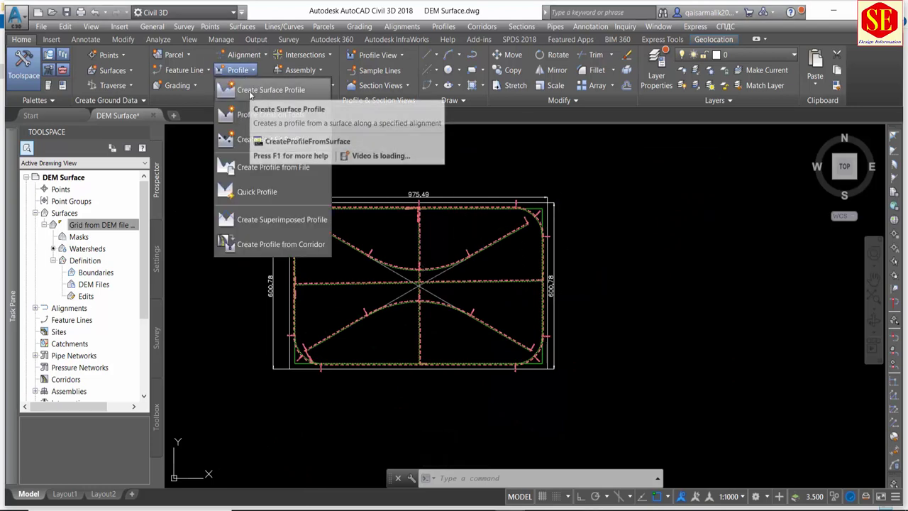
click(249, 91)
click(488, 168)
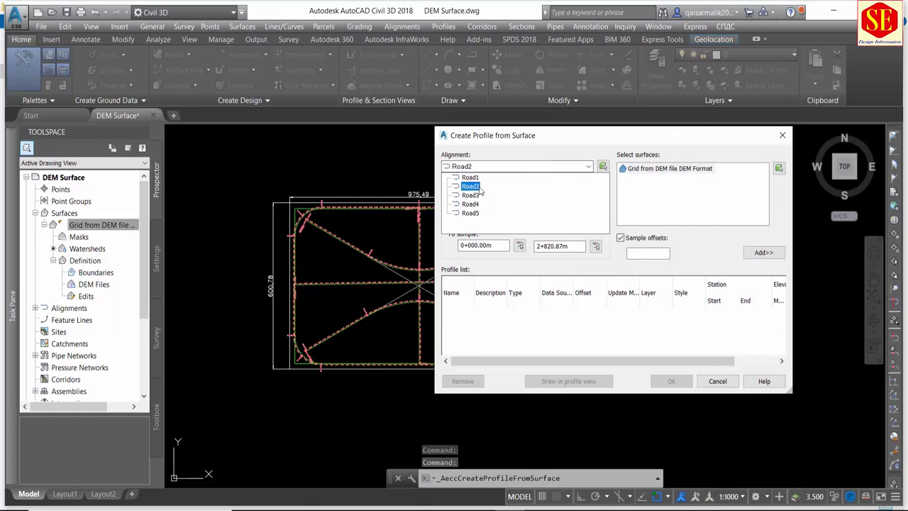
click(471, 177)
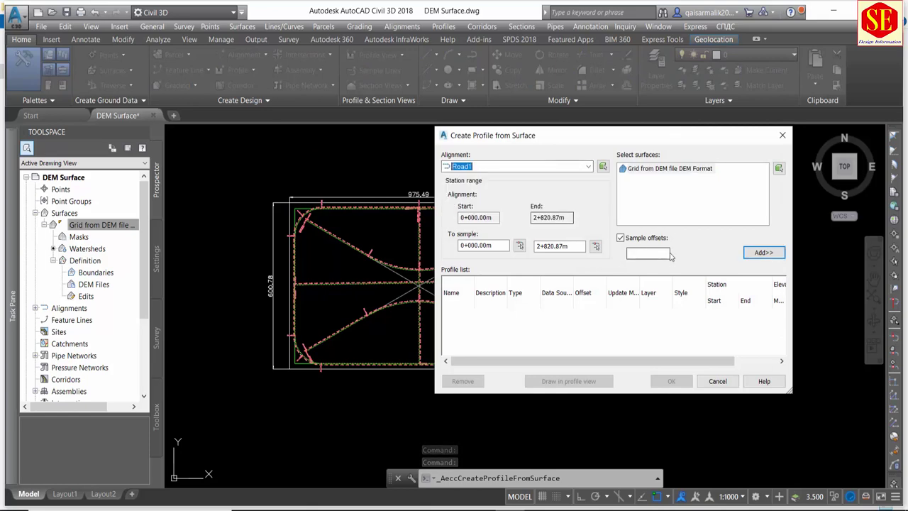
click(761, 256)
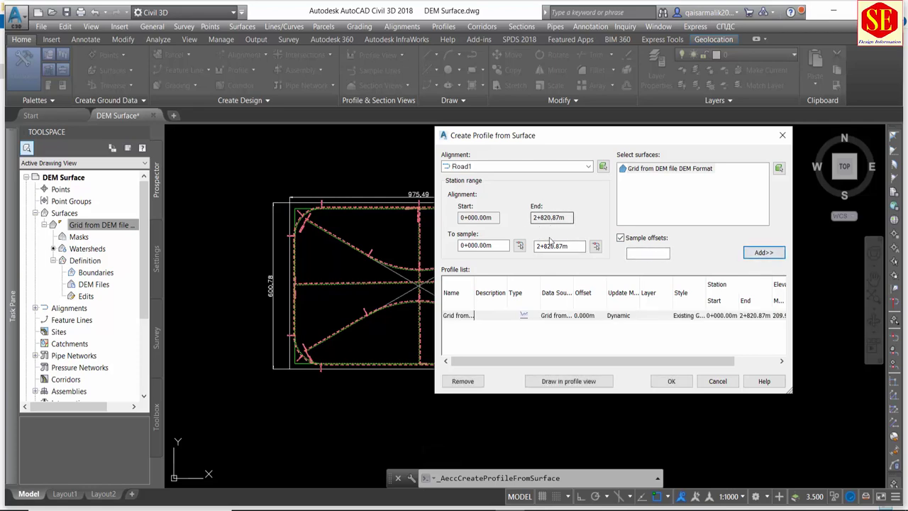
click(596, 381)
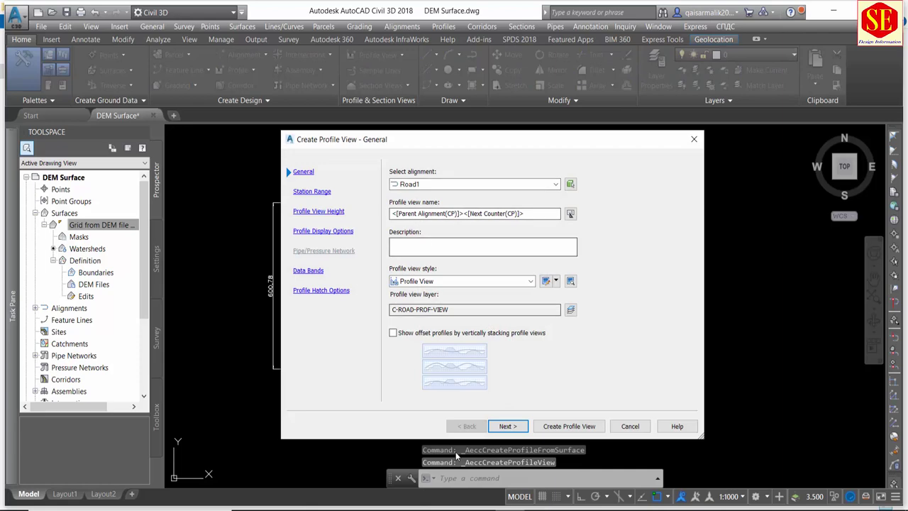
Keep default station range and height and place Road1's profile view right of the site.
click(498, 428)
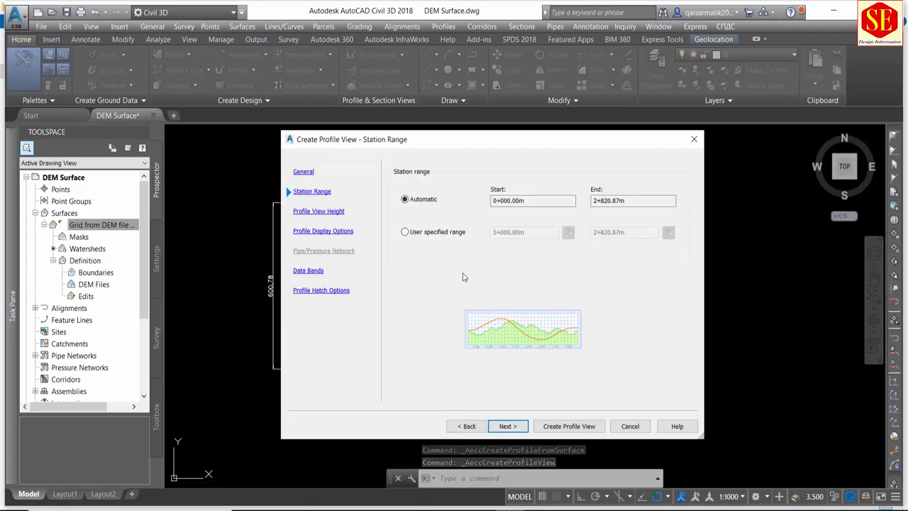
click(511, 426)
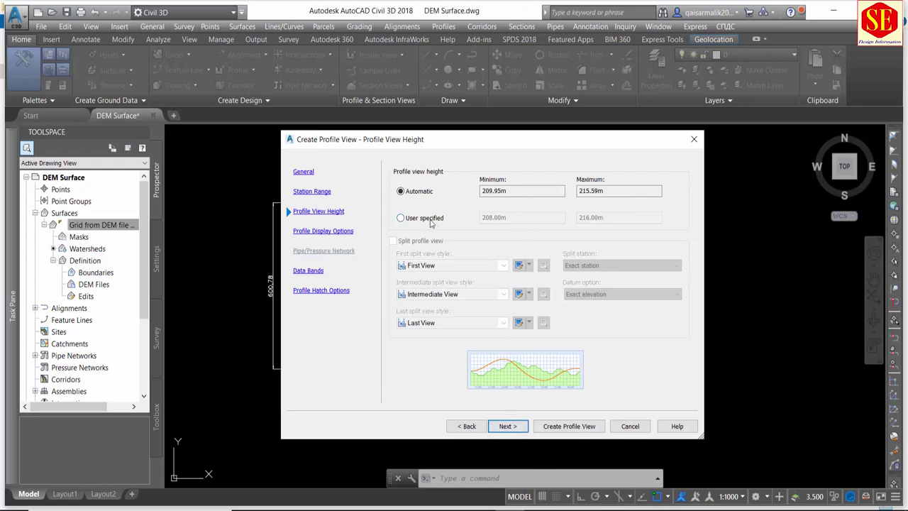
click(507, 426)
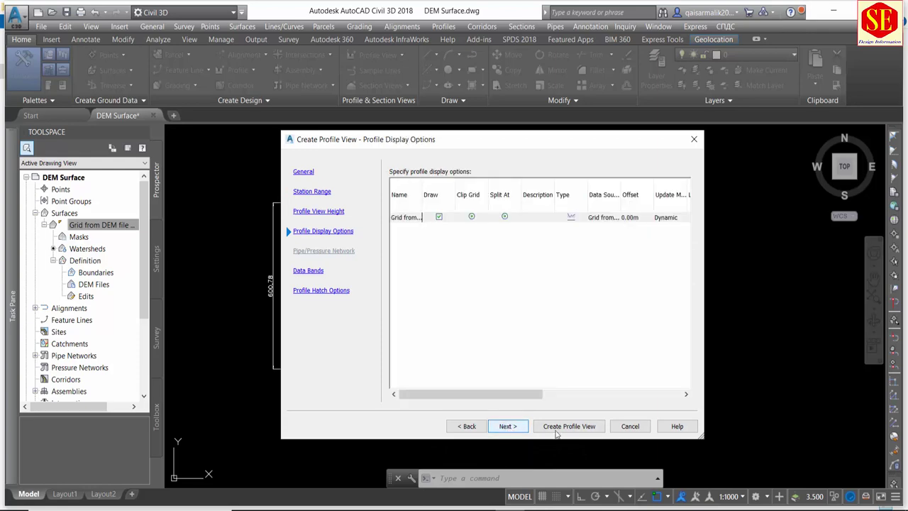
click(574, 428)
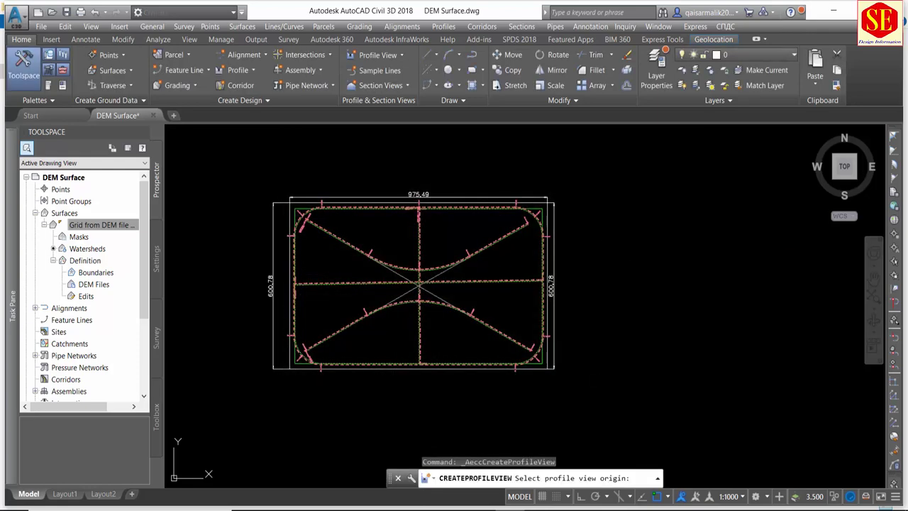
middle_drag(628, 242, 560, 282)
click(560, 281)
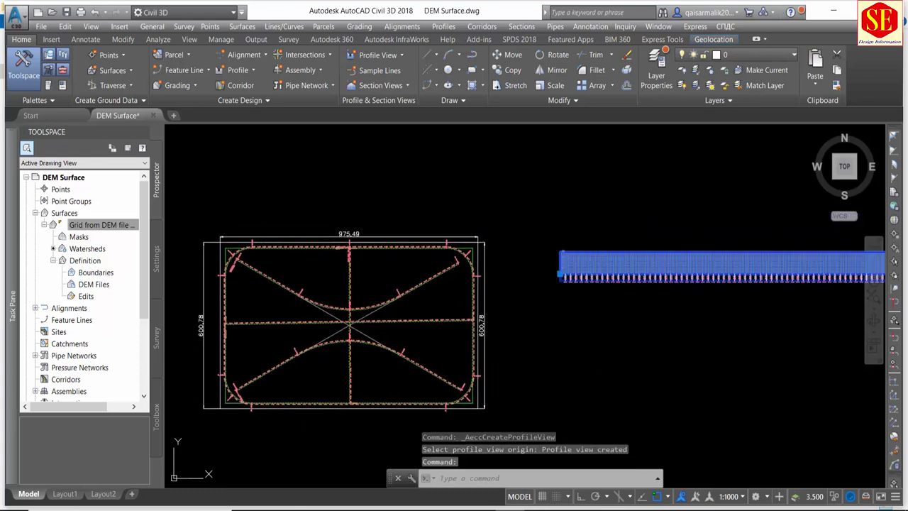
click(560, 273)
Switch Road14's profile view to a user-specified elevation range with a 220 m maximum.
click(339, 82)
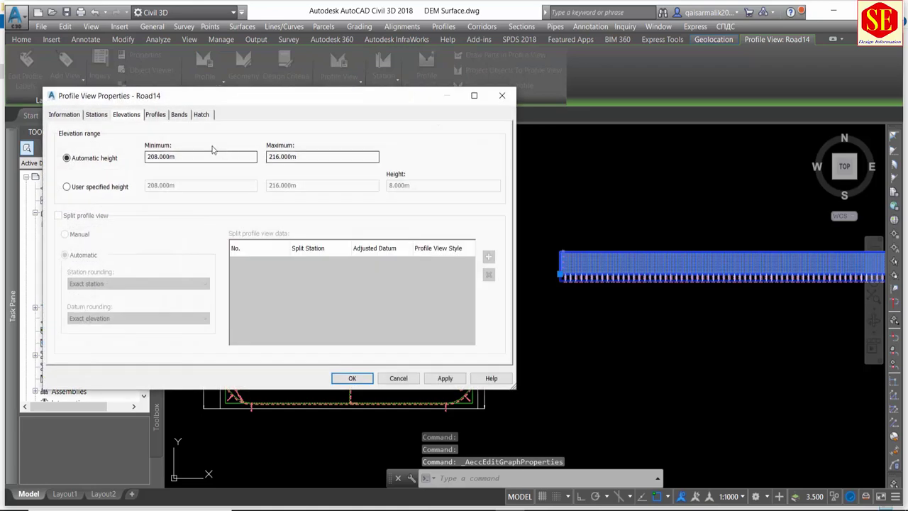
click(90, 189)
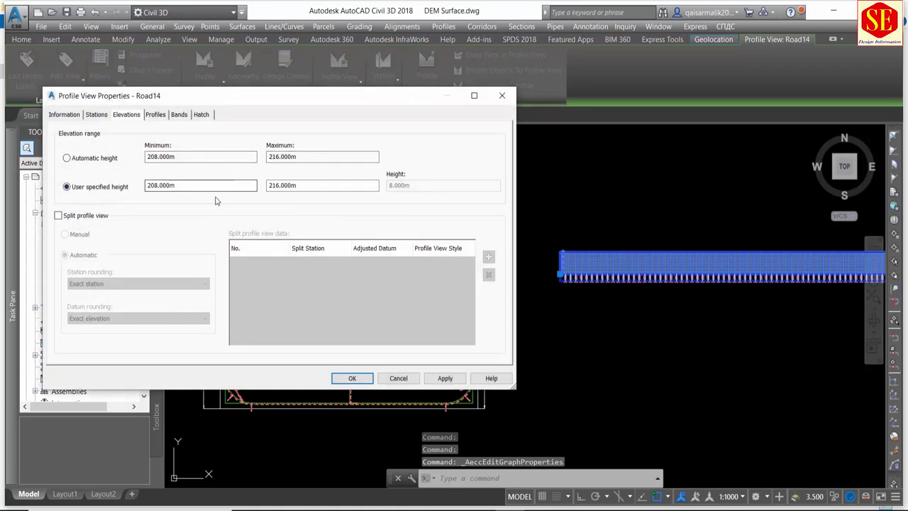
click(281, 186)
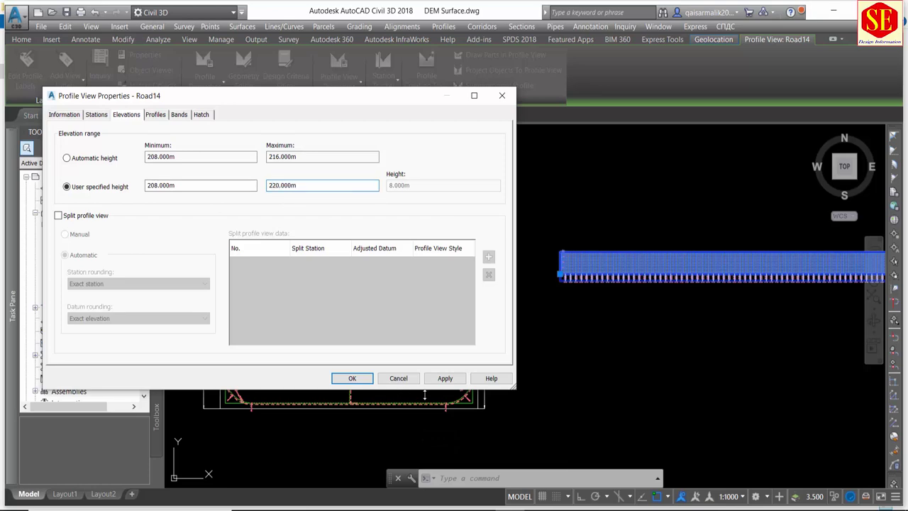
click(444, 378)
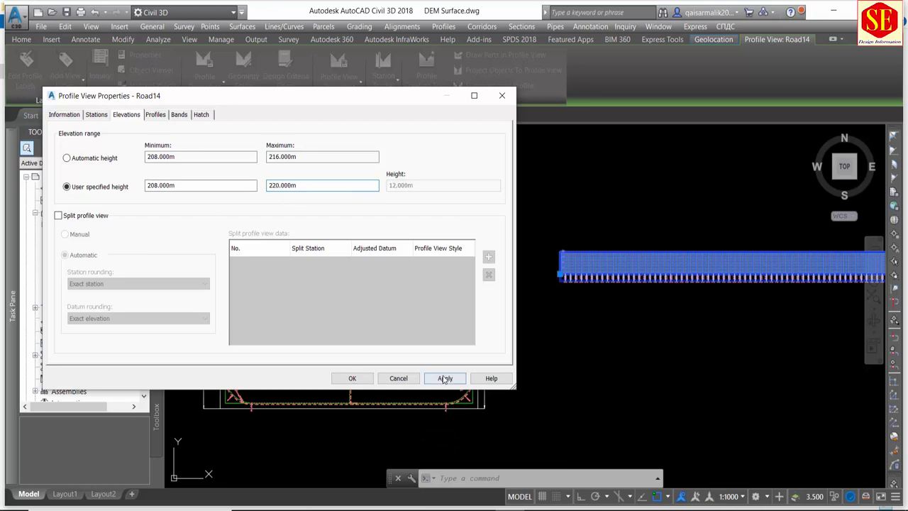
click(351, 378)
scroll(510, 283, up, 2)
scroll(395, 277, up, 3)
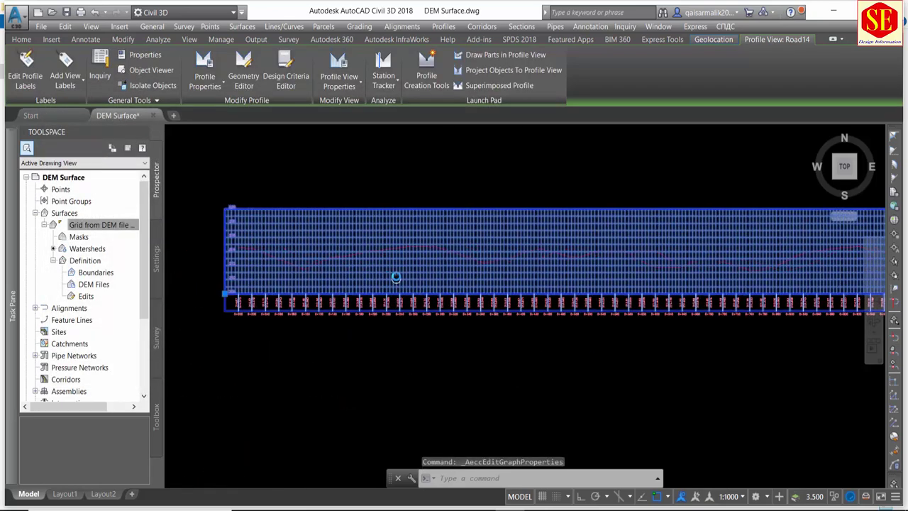
key(Escape)
scroll(318, 217, down, 1)
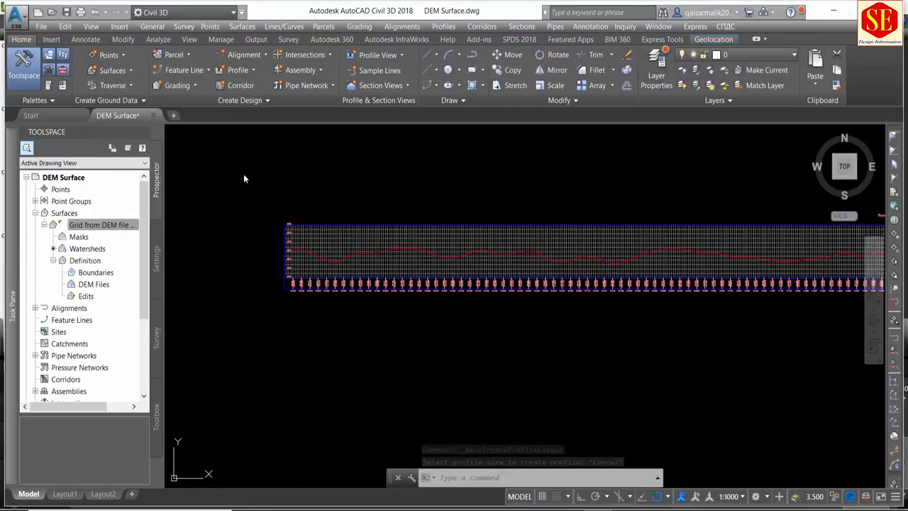
Create a new layout profile, R! Des, on the Road14 profile view.
click(238, 70)
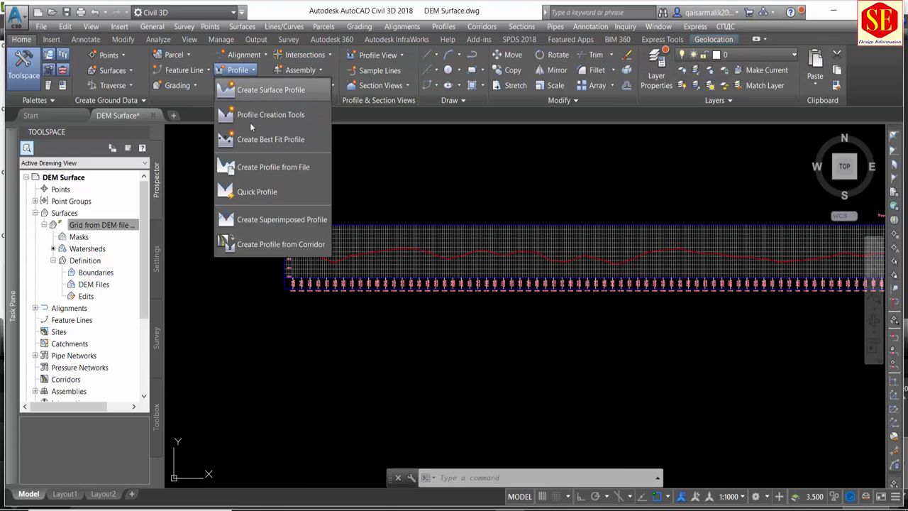
click(248, 116)
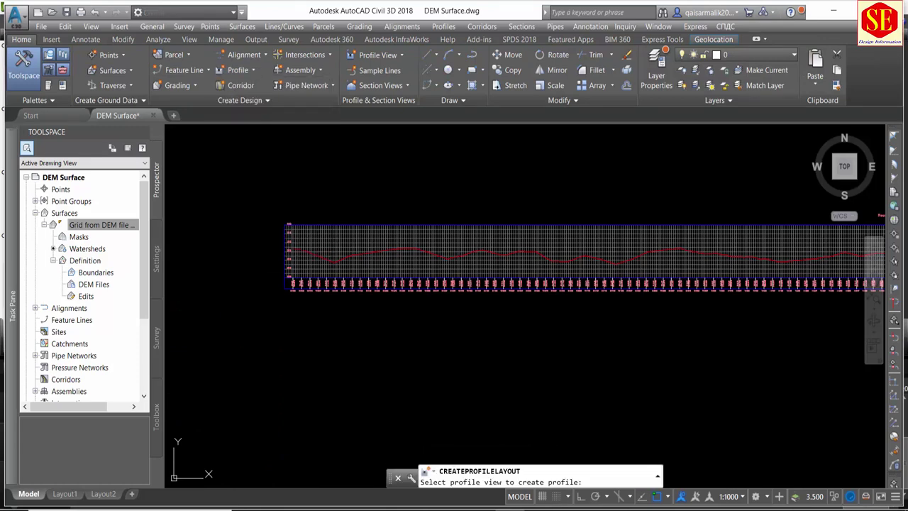
click(412, 255)
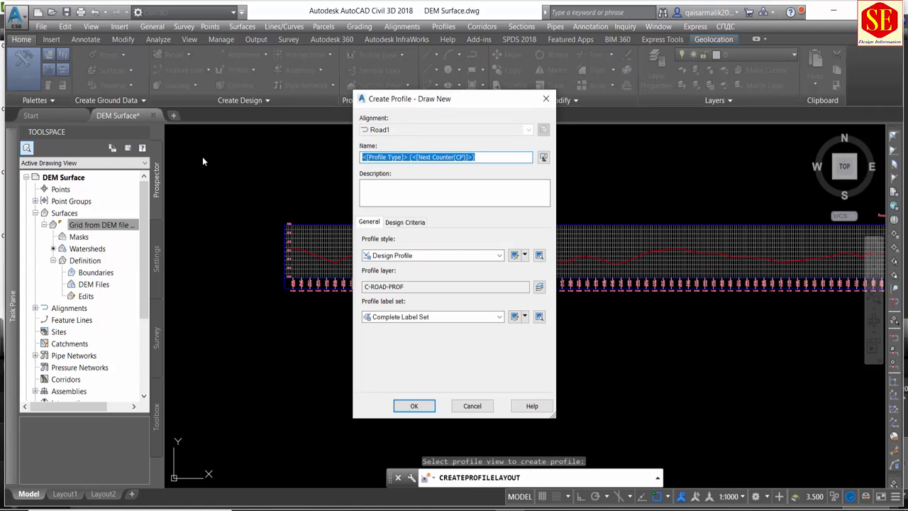
text(R1 Des)
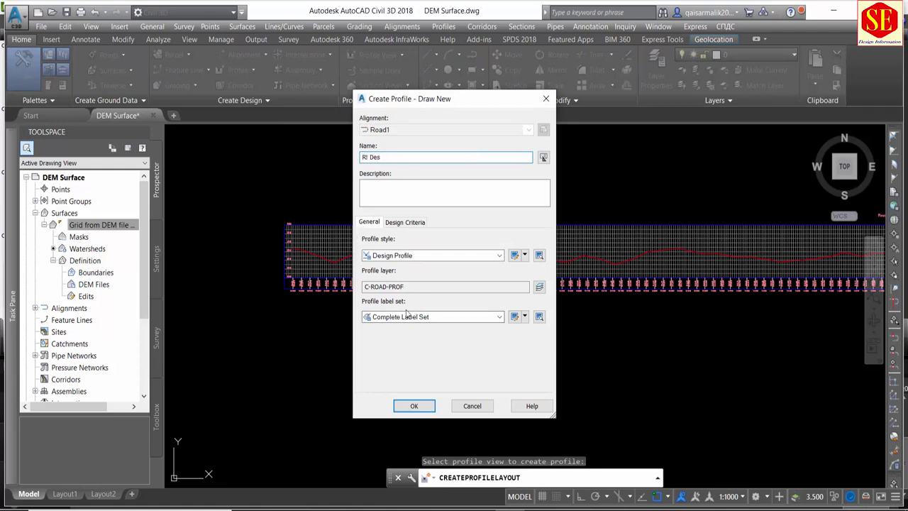
click(411, 405)
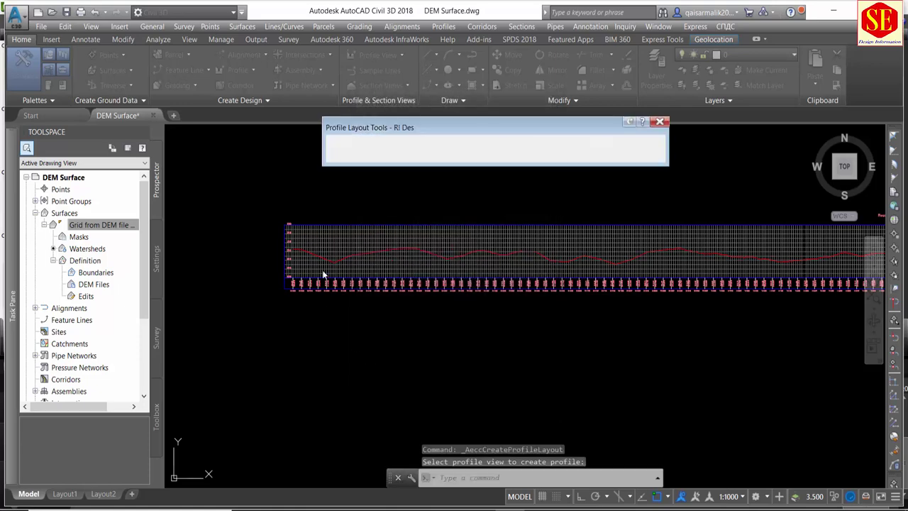
Draw one tangent with curves from station 0+000 to the view's last station.
click(344, 143)
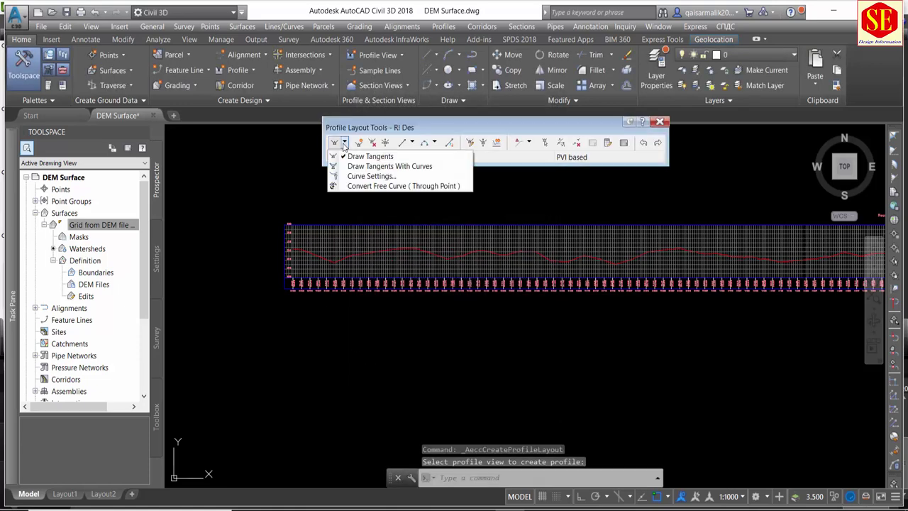
click(377, 167)
scroll(292, 234, up, 4)
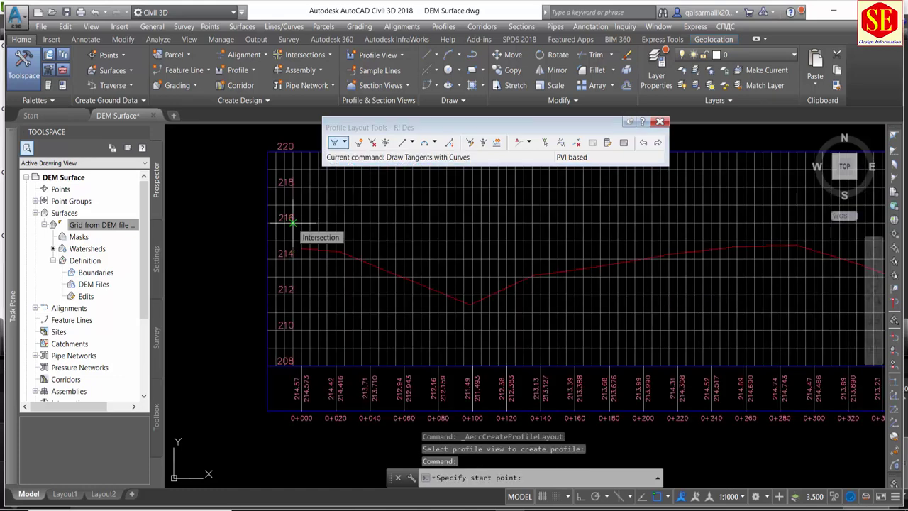
click(292, 222)
scroll(292, 234, down, 4)
scroll(429, 256, down, 2)
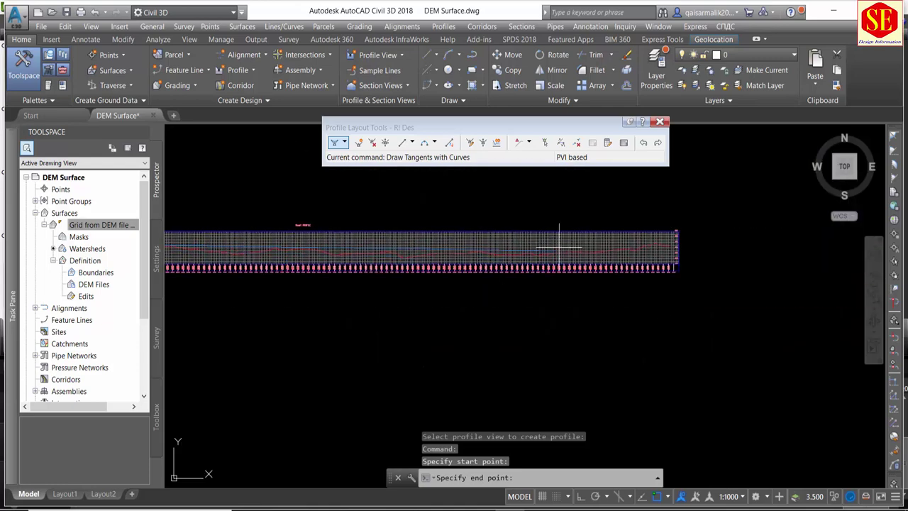
scroll(658, 248, up, 1)
scroll(539, 282, up, 1)
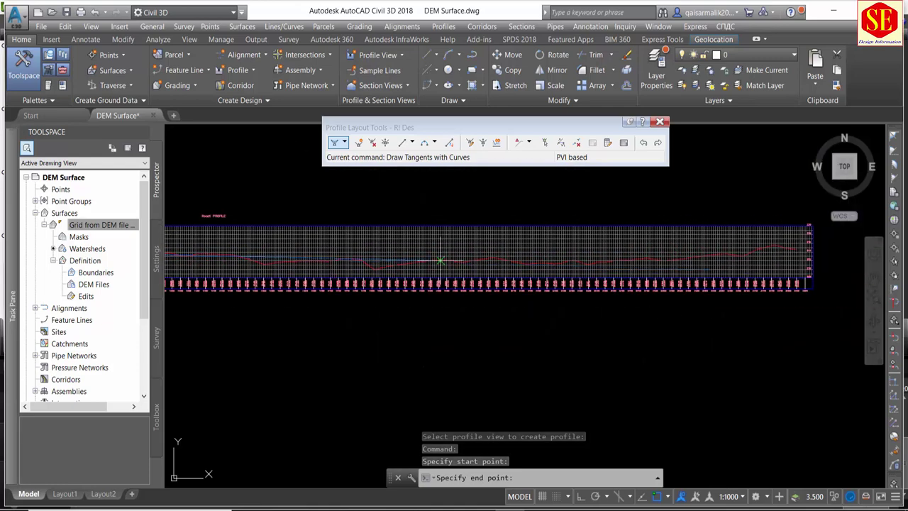
scroll(506, 251, down, 2)
scroll(709, 241, up, 2)
scroll(605, 249, up, 1)
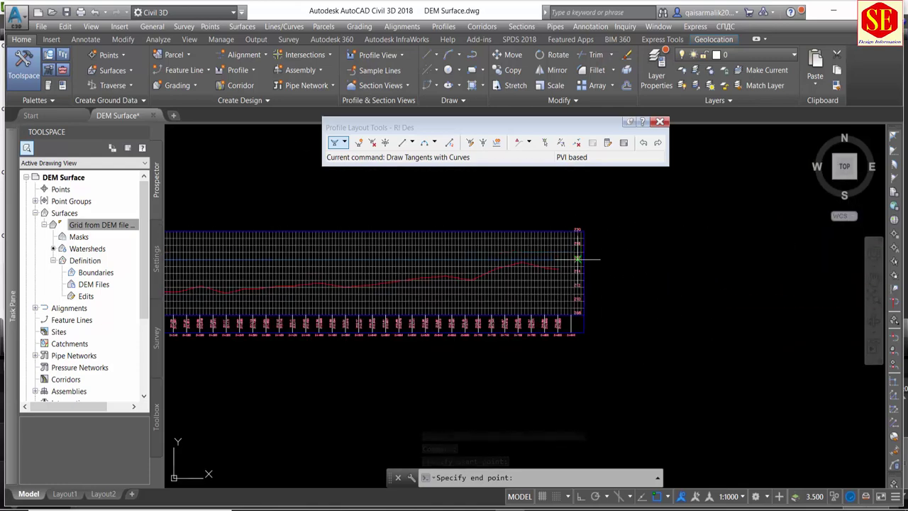
scroll(557, 252, up, 3)
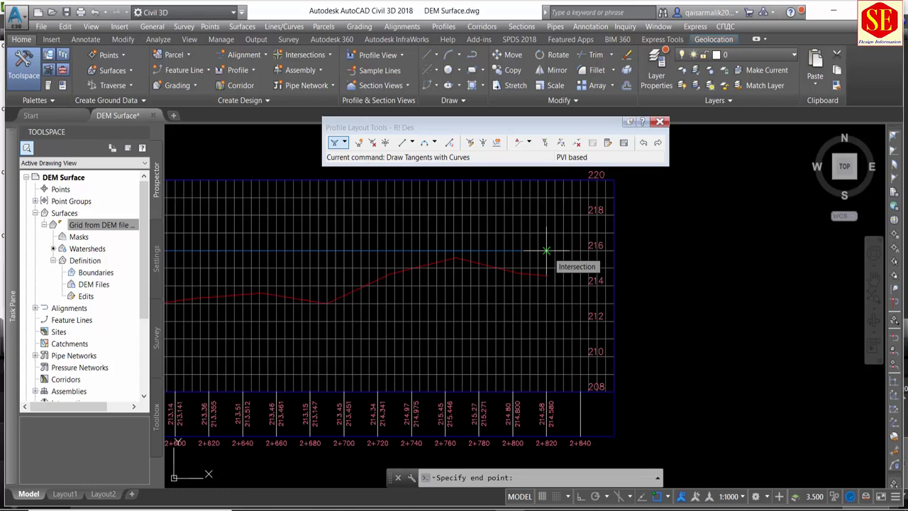
click(546, 250)
key(Return)
scroll(573, 258, down, 3)
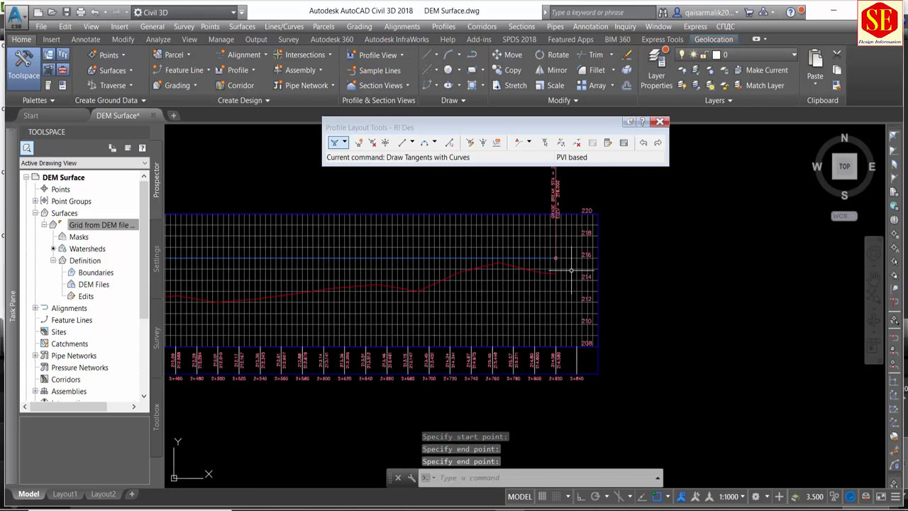
scroll(573, 263, down, 3)
middle_drag(325, 286, 319, 286)
scroll(318, 286, up, 3)
scroll(411, 290, up, 3)
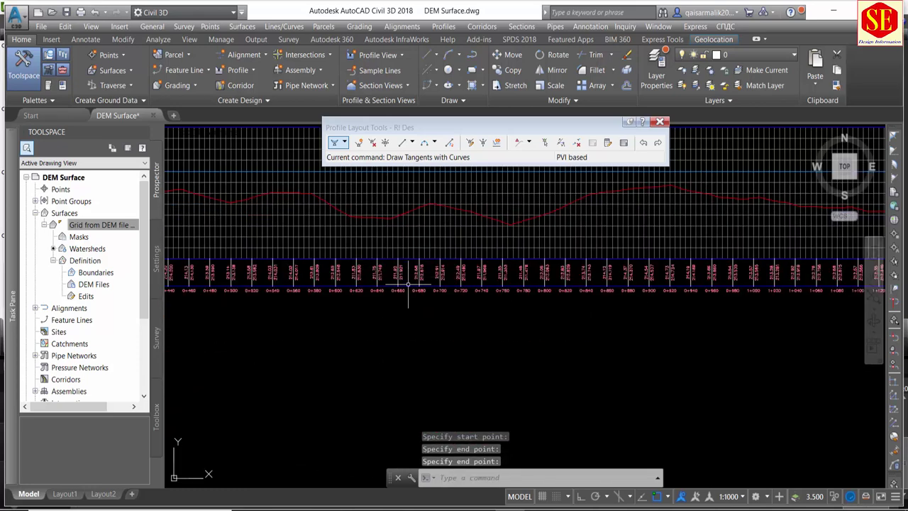
scroll(431, 298, up, 1)
middle_drag(431, 298, 434, 236)
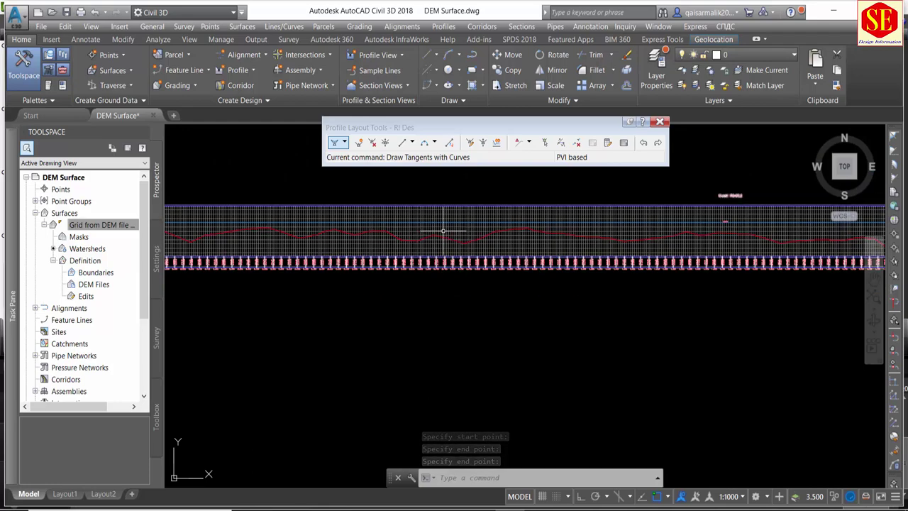
click(434, 236)
Set Profile2 of Road14's profile data band to R! Des and apply.
click(334, 87)
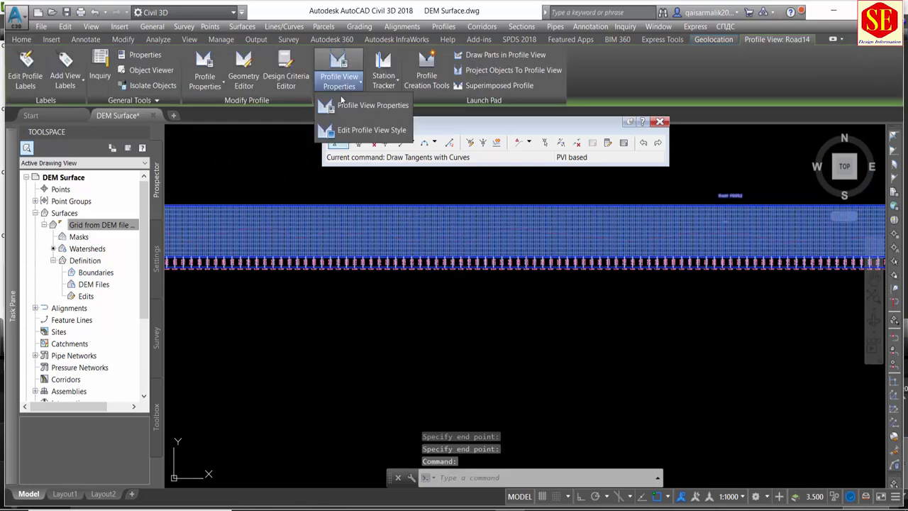
click(341, 104)
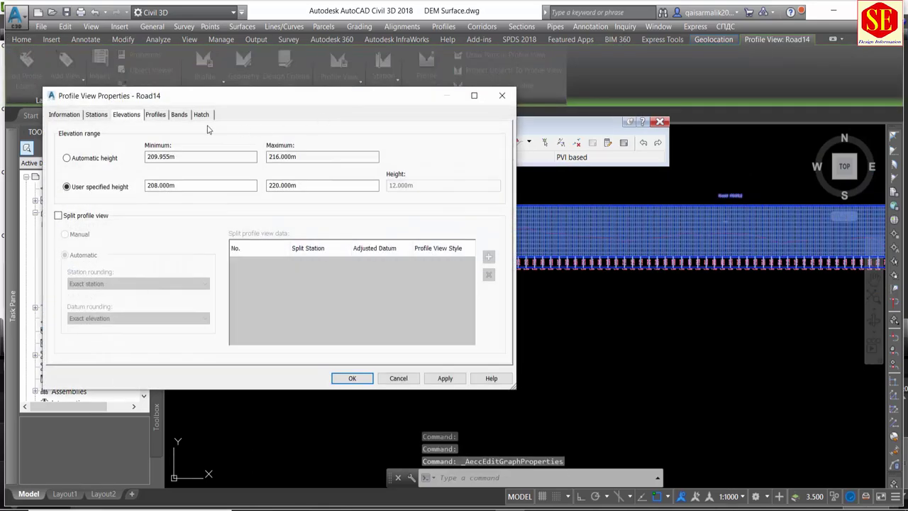
click(179, 115)
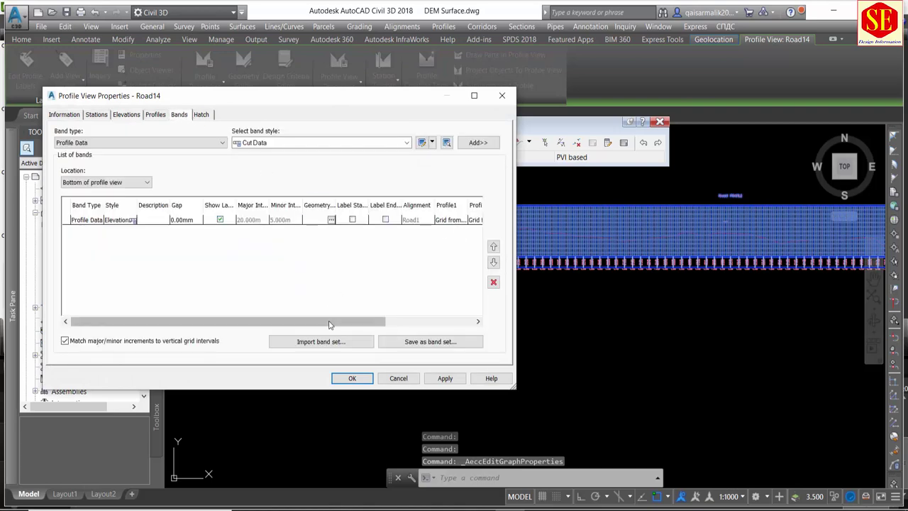
drag(334, 321, 422, 321)
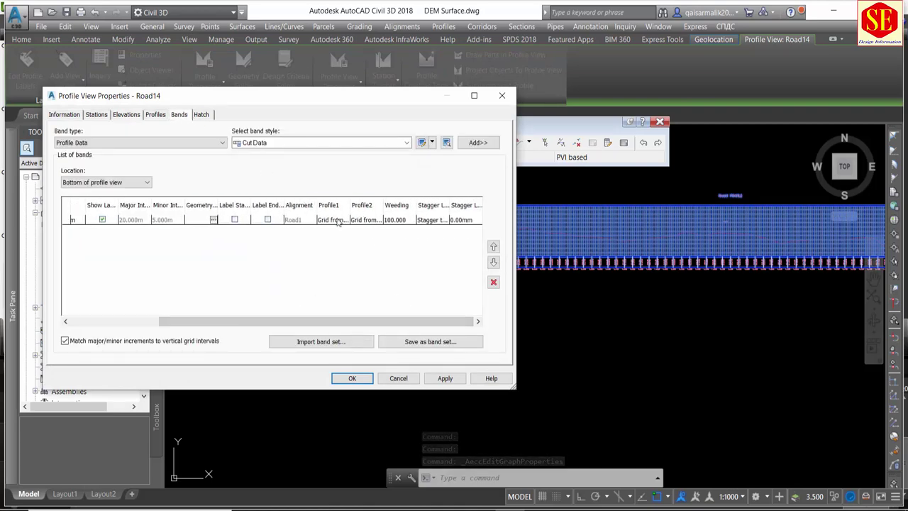
click(360, 220)
click(331, 220)
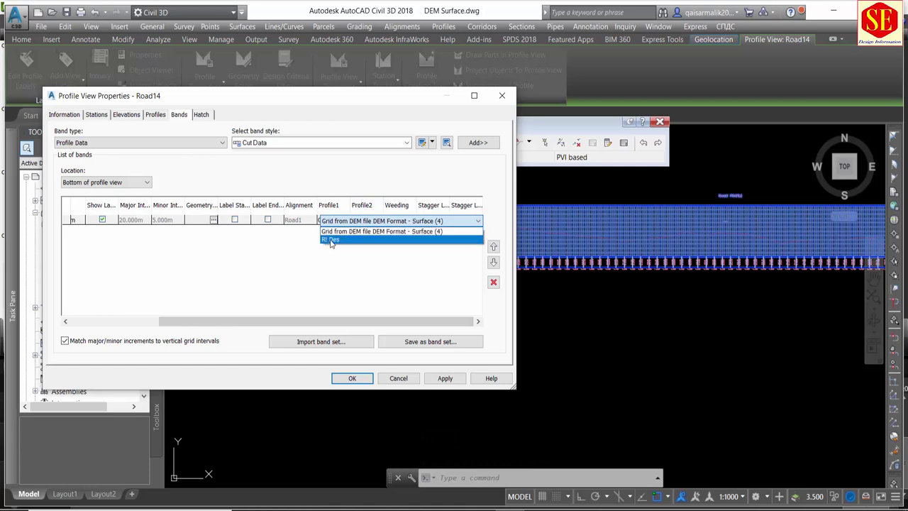
click(333, 240)
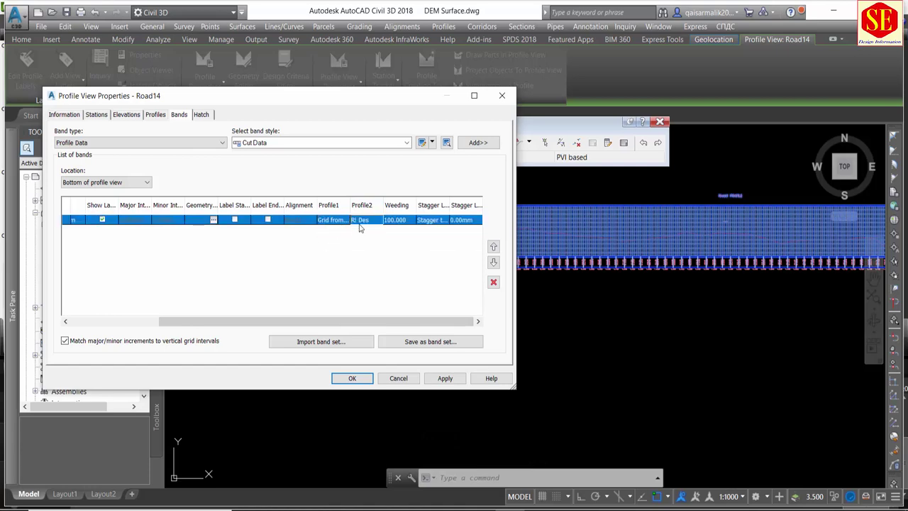
click(444, 380)
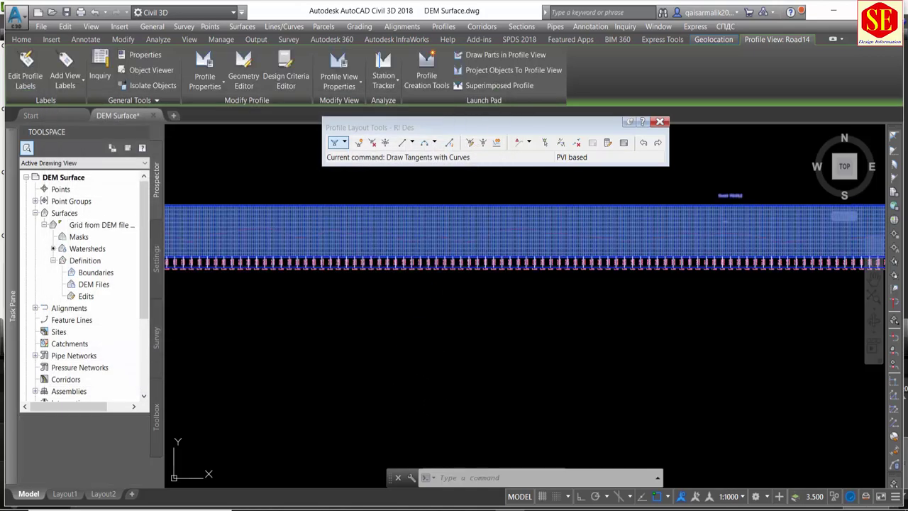
Zoom in to check the band's ground and 216.000 design elevation labels.
scroll(443, 273, up, 2)
scroll(442, 277, up, 3)
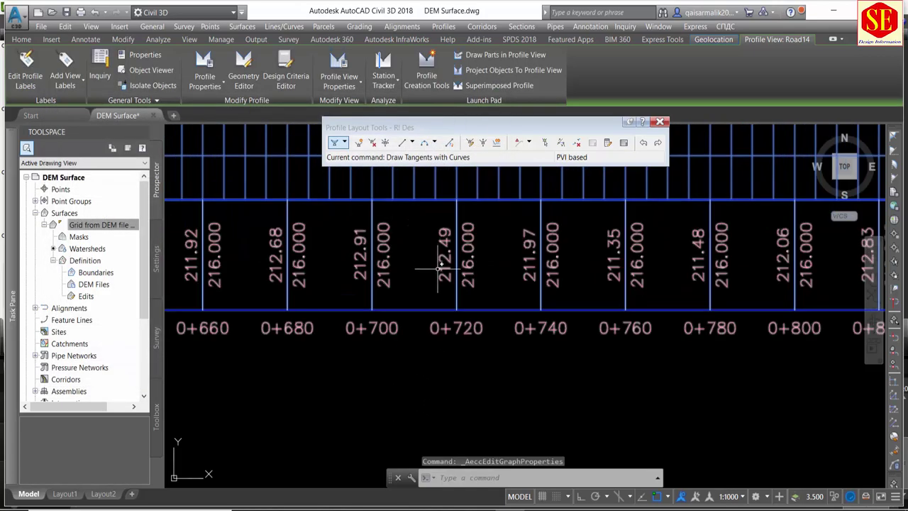
scroll(441, 282, down, 1)
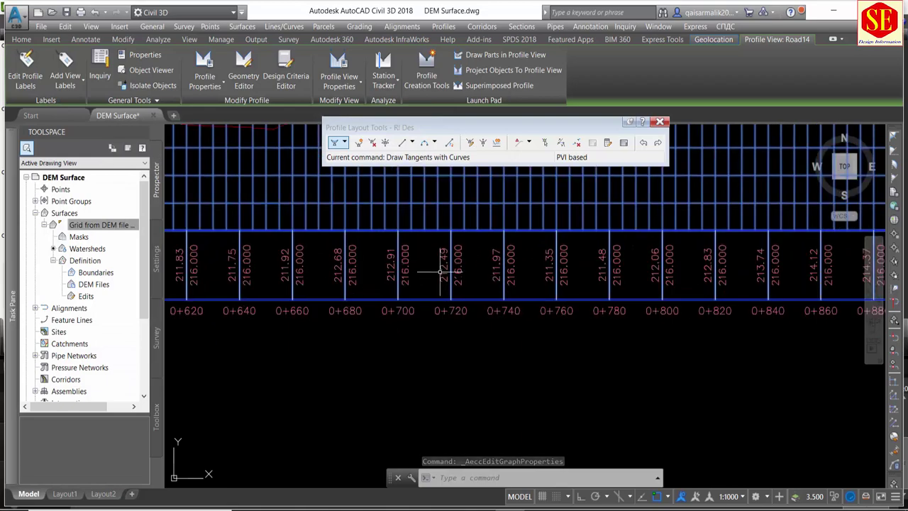
scroll(463, 276, up, 2)
scroll(462, 277, down, 3)
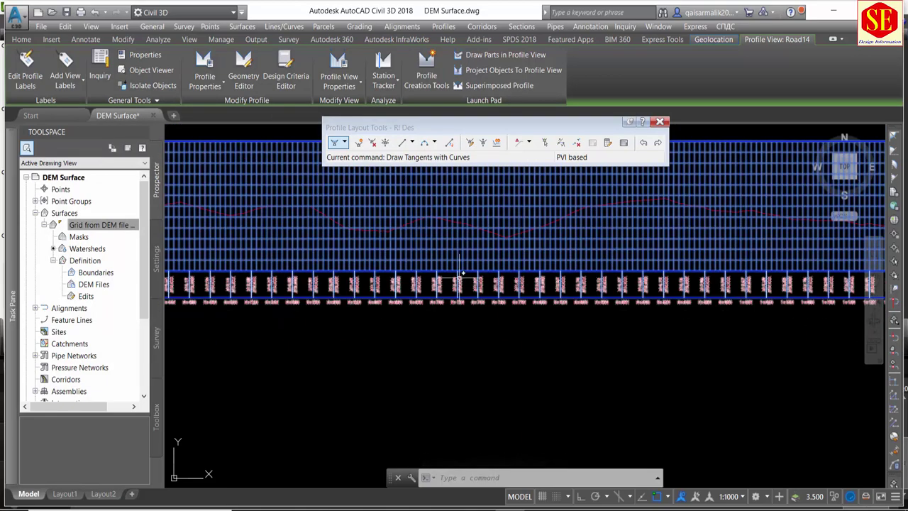
scroll(473, 264, up, 2)
key(Escape)
scroll(473, 264, down, 2)
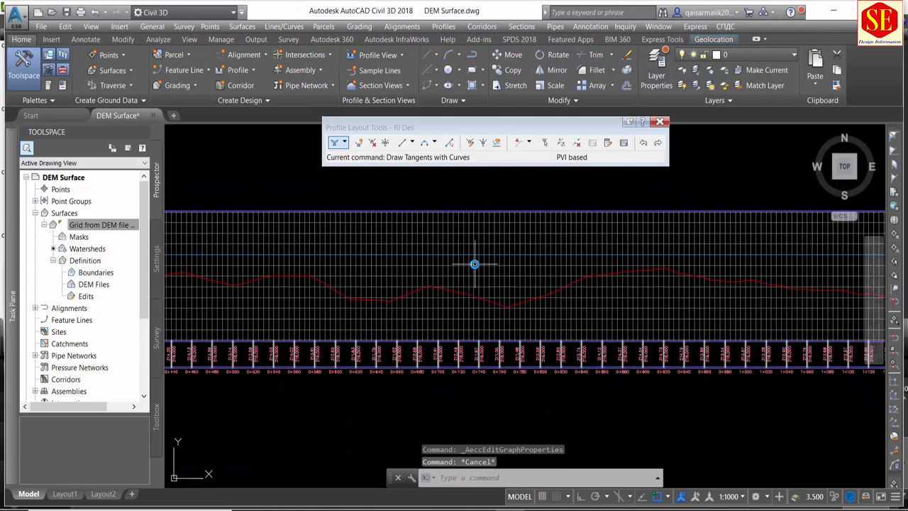
scroll(472, 261, down, 3)
scroll(468, 264, down, 1)
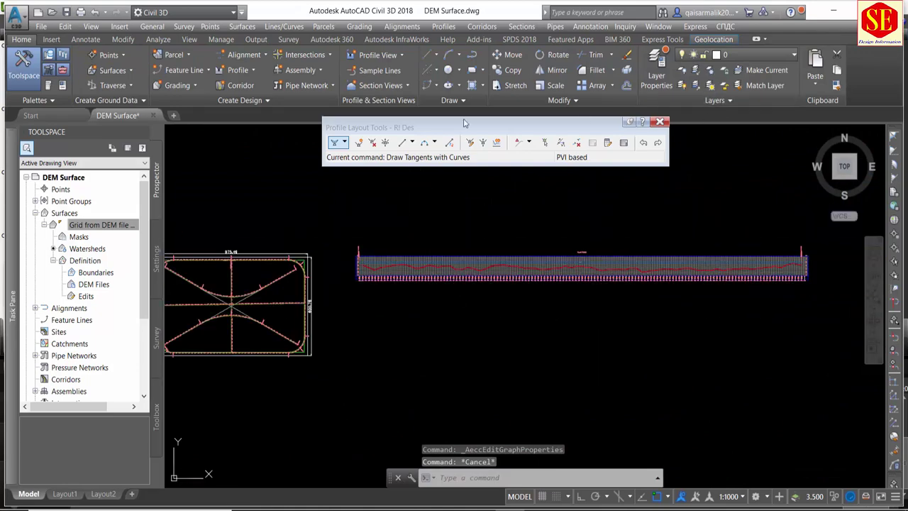
Close the Profile Layout Tools and pan back to the surface plan.
click(663, 124)
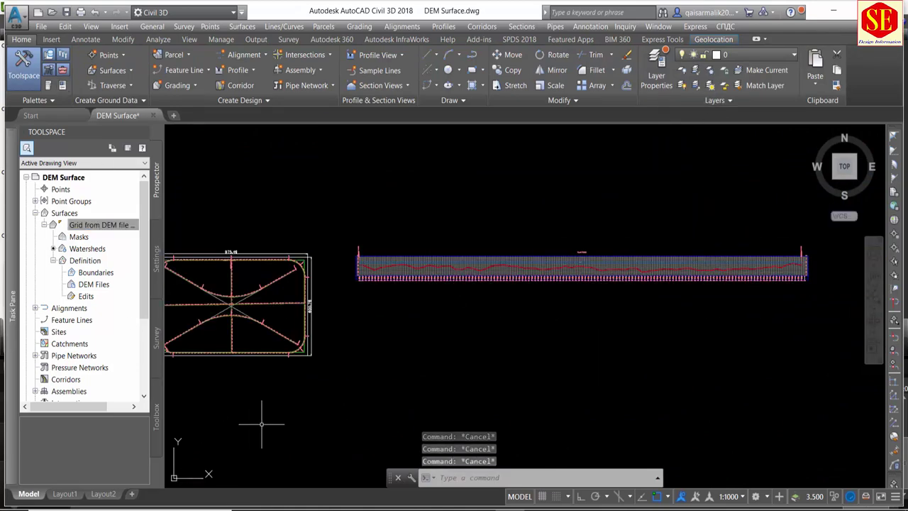
middle_drag(263, 421, 556, 312)
scroll(554, 301, up, 3)
middle_drag(518, 273, 353, 270)
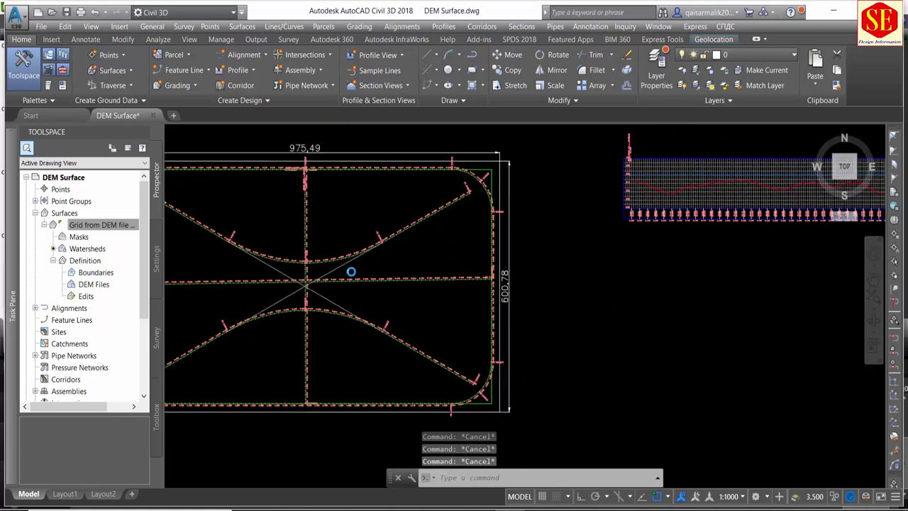
Sample a DEM surface profile along the Road2 alignment.
click(247, 77)
click(248, 89)
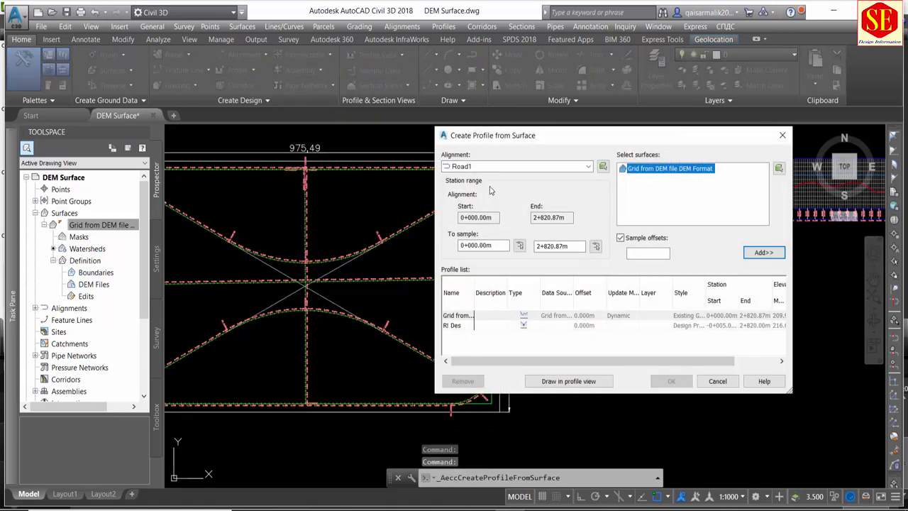
click(484, 167)
click(470, 186)
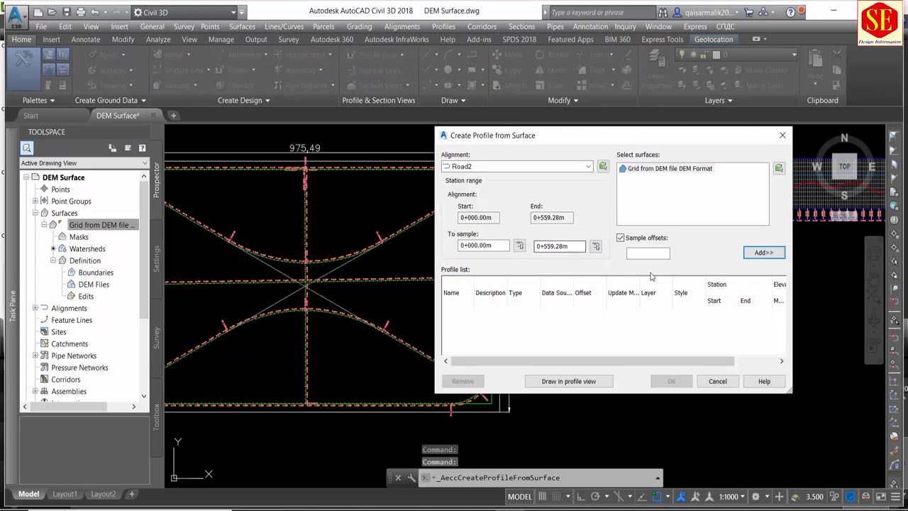
click(763, 253)
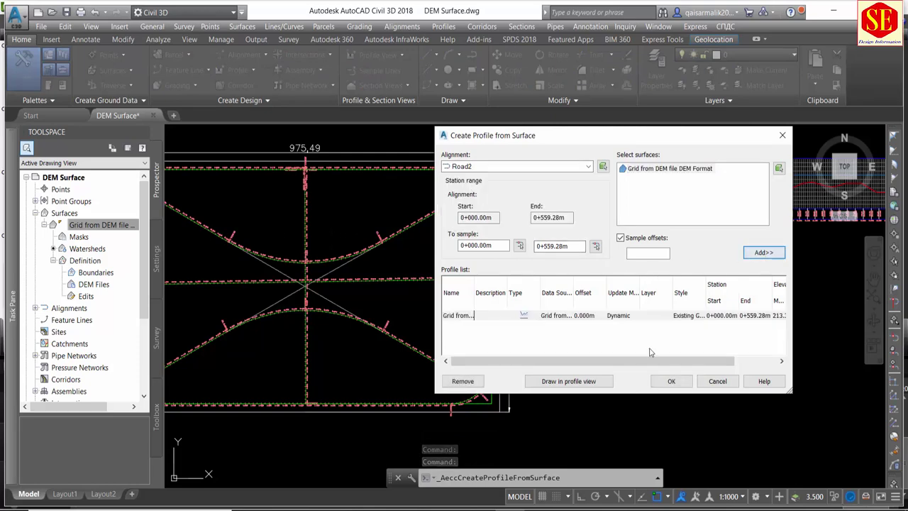
Create the Road2 profile view with default settings and place its origin in open space.
click(576, 381)
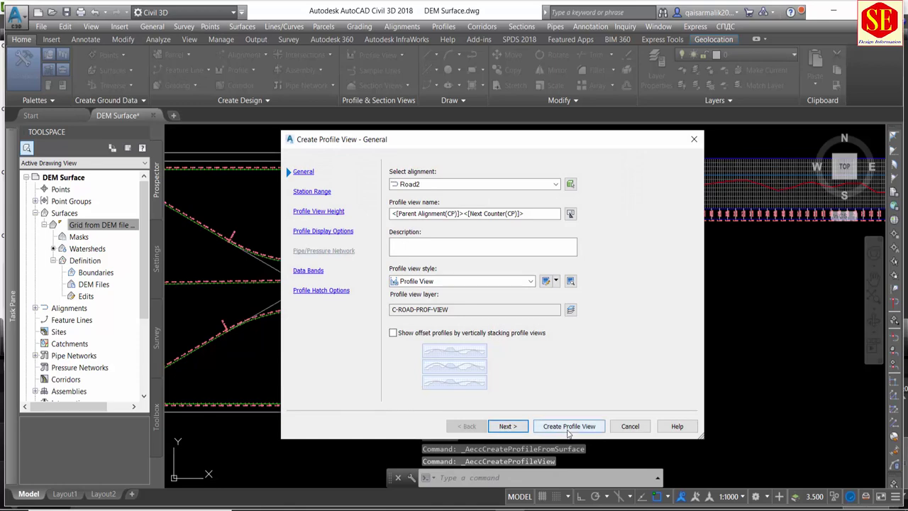
click(569, 426)
middle_drag(650, 334, 412, 321)
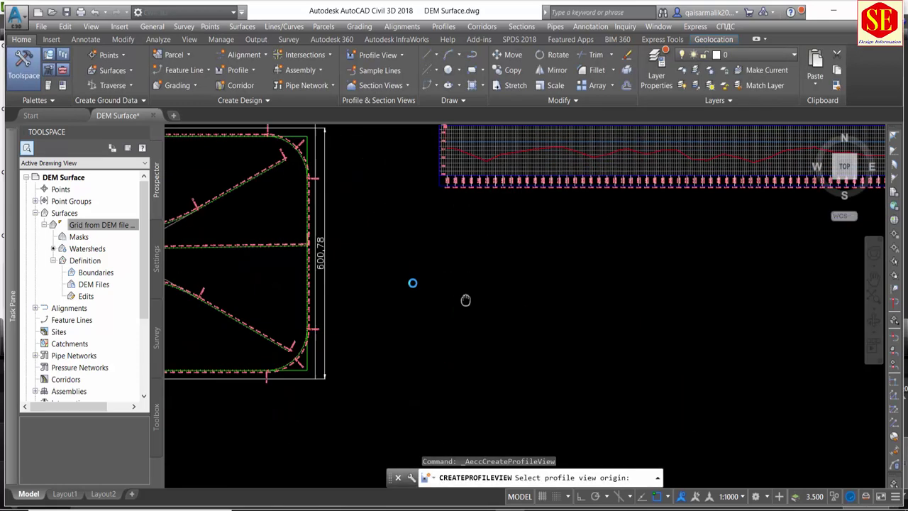
click(411, 274)
scroll(525, 256, up, 2)
click(497, 255)
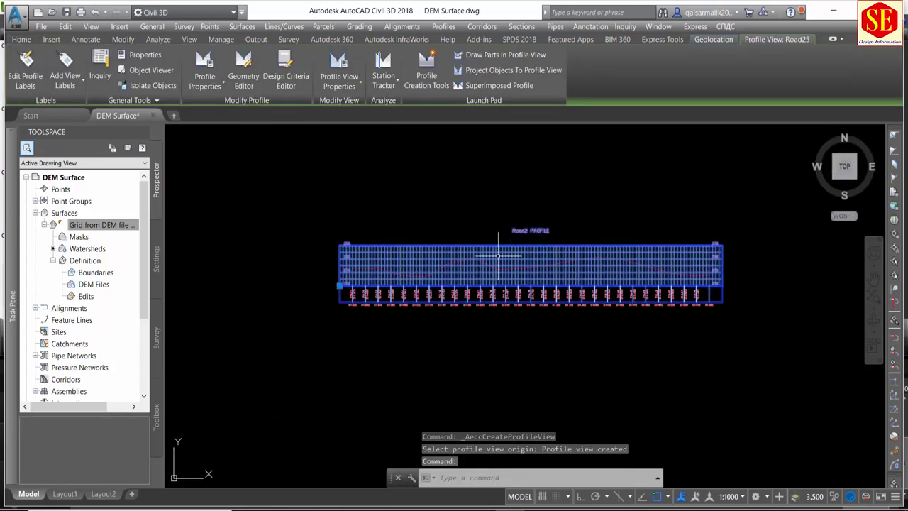
scroll(308, 239, up, 3)
scroll(405, 253, down, 2)
scroll(425, 270, down, 3)
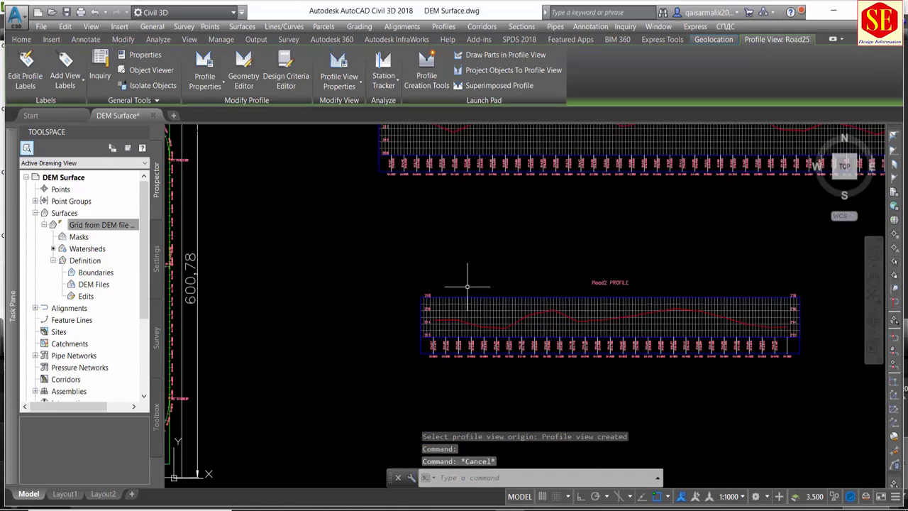
key(Escape)
mouse_move(466, 283)
middle_down()
mouse_move(594, 389)
mouse_move(401, 262)
middle_up()
scroll(410, 220, up, 5)
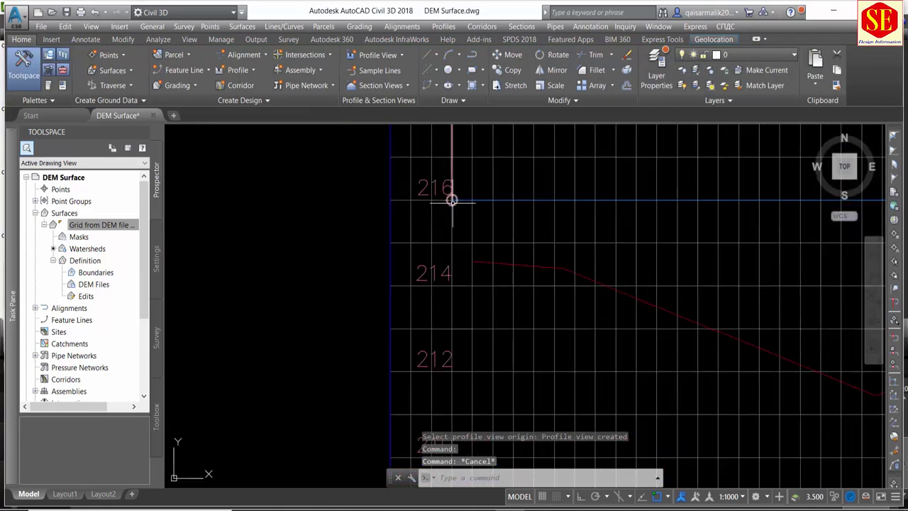
scroll(452, 201, down, 5)
middle_drag(452, 200, 553, 333)
scroll(553, 333, up, 4)
middle_drag(564, 370, 517, 369)
scroll(397, 299, down, 2)
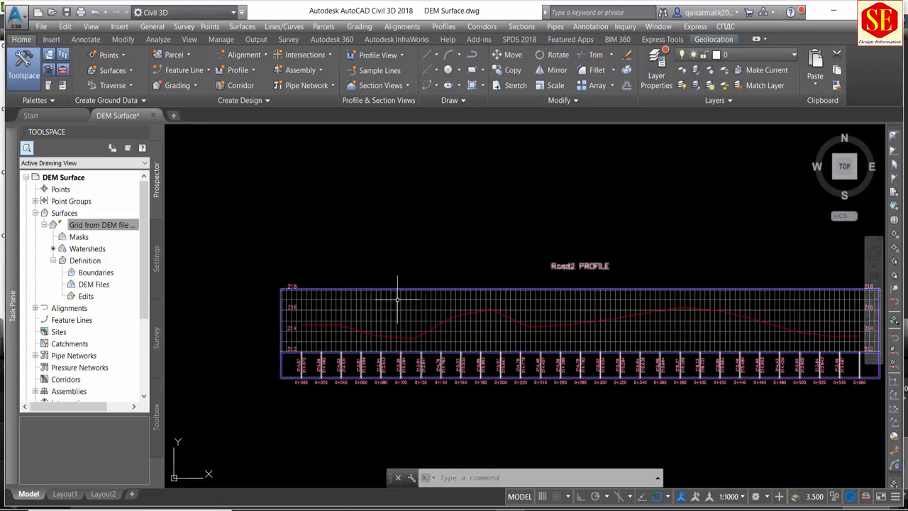
scroll(397, 300, down, 3)
middle_drag(344, 304, 581, 305)
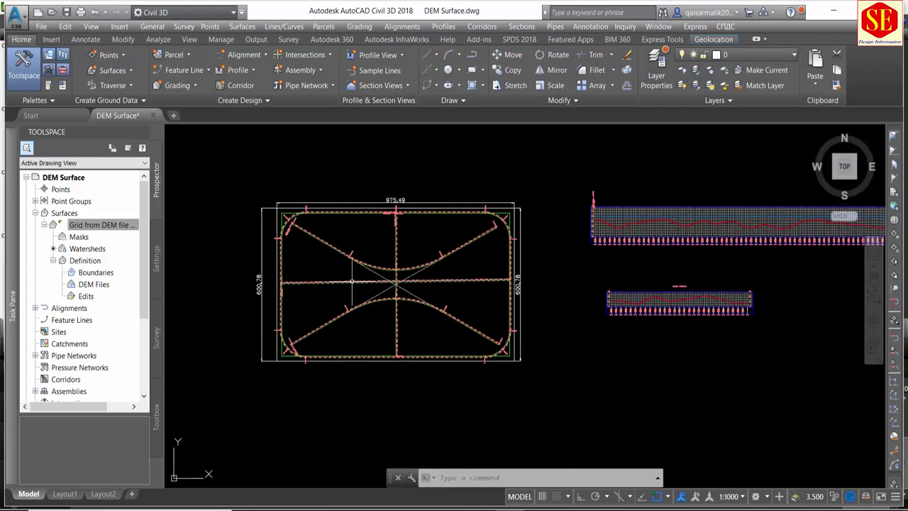
scroll(440, 248, up, 2)
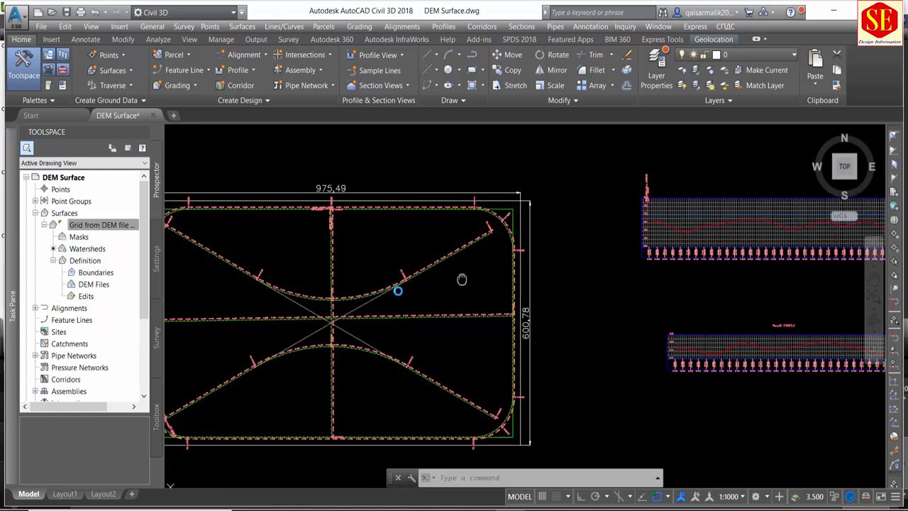
scroll(543, 249, up, 2)
scroll(569, 257, up, 2)
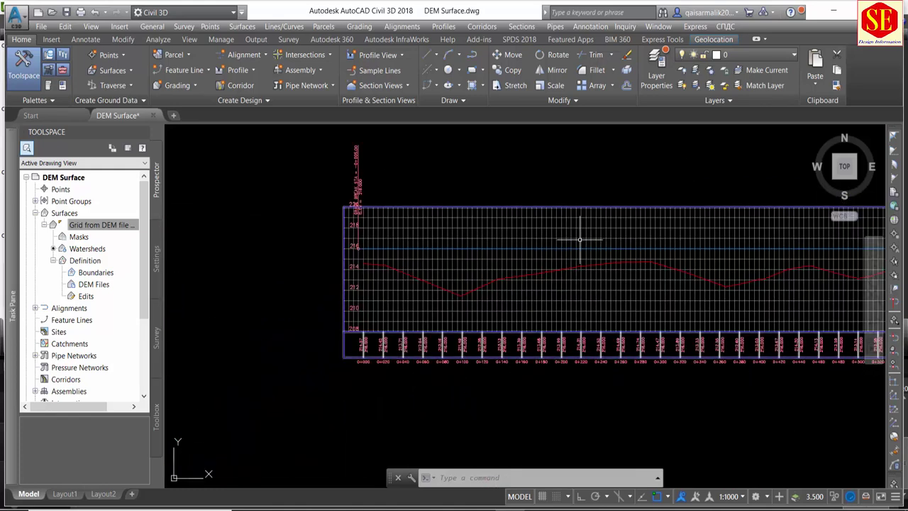
scroll(578, 265, down, 1)
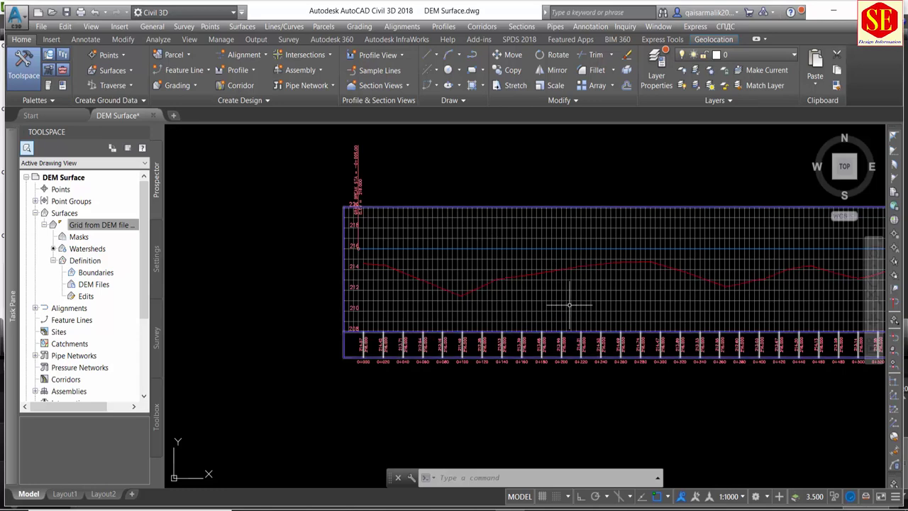
scroll(560, 302, down, 3)
middle_drag(234, 300, 391, 275)
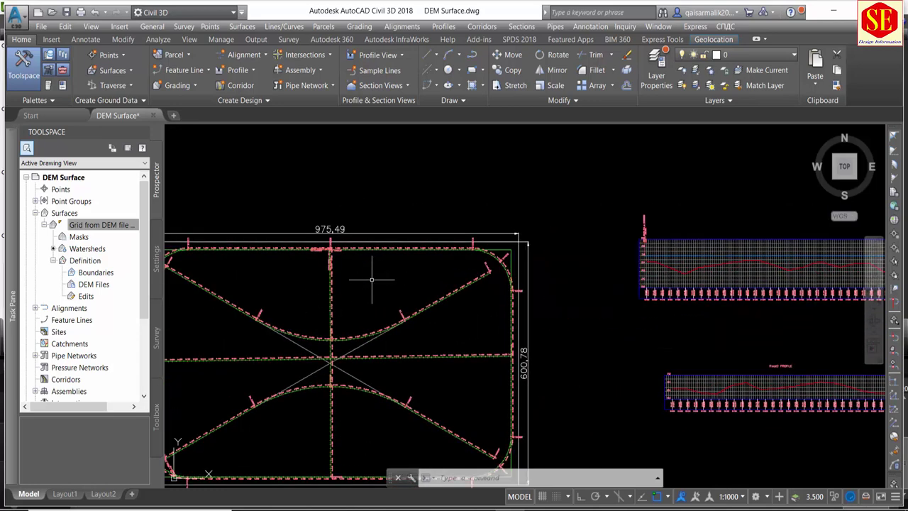
scroll(644, 277, up, 2)
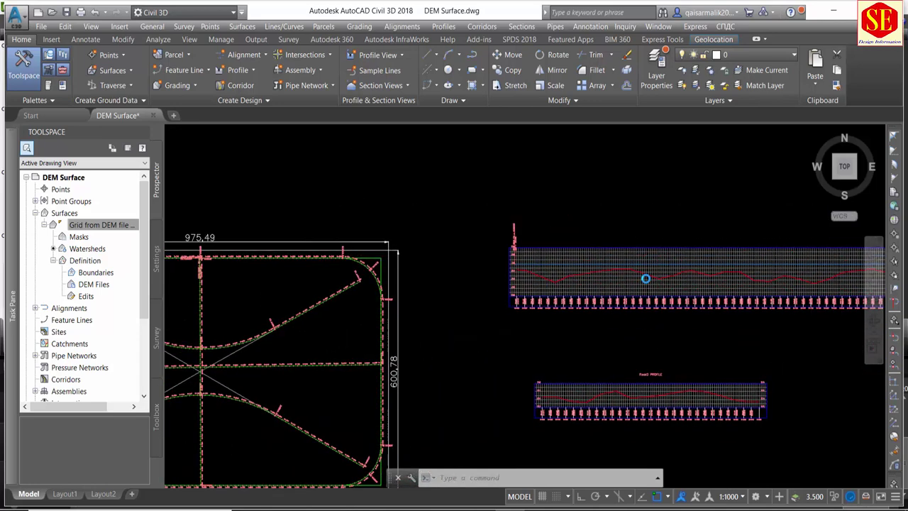
scroll(642, 271, up, 2)
scroll(643, 268, down, 3)
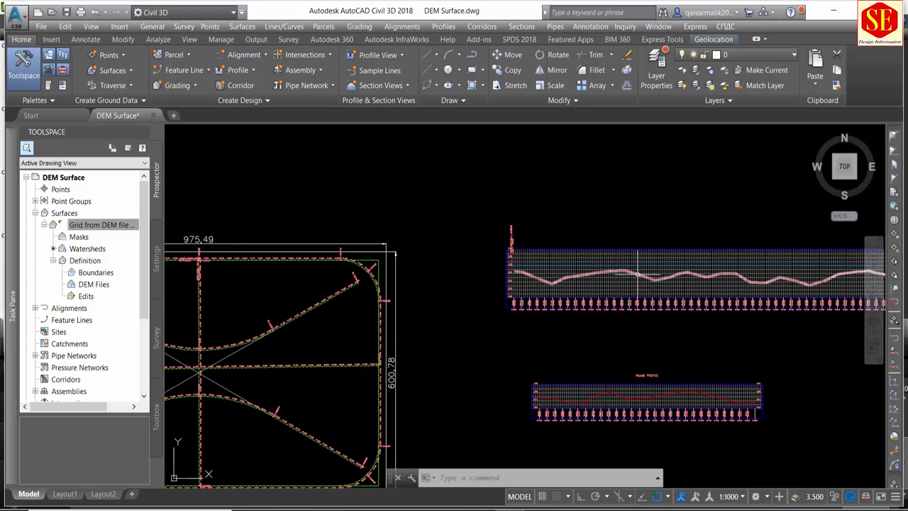
scroll(641, 268, up, 1)
scroll(636, 270, up, 2)
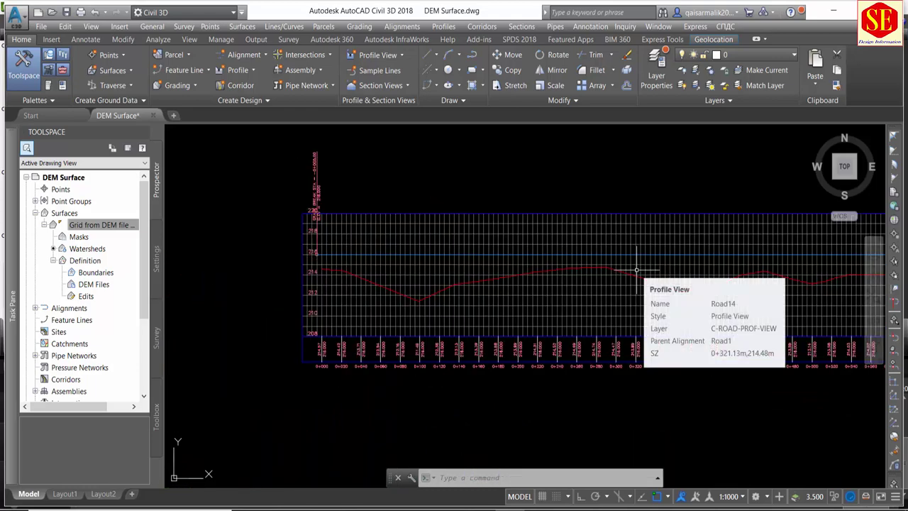
scroll(636, 269, down, 3)
scroll(312, 336, up, 2)
scroll(404, 269, up, 1)
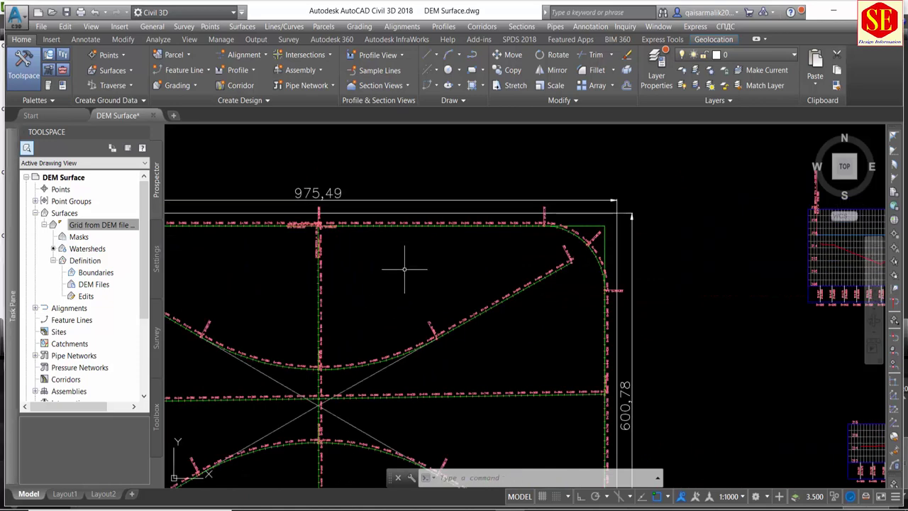
middle_drag(397, 281, 457, 269)
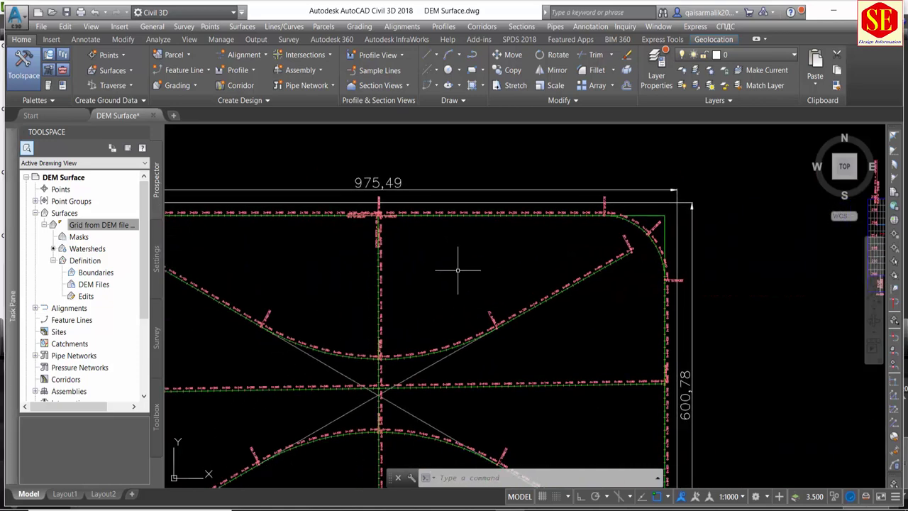
mouse_move(417, 281)
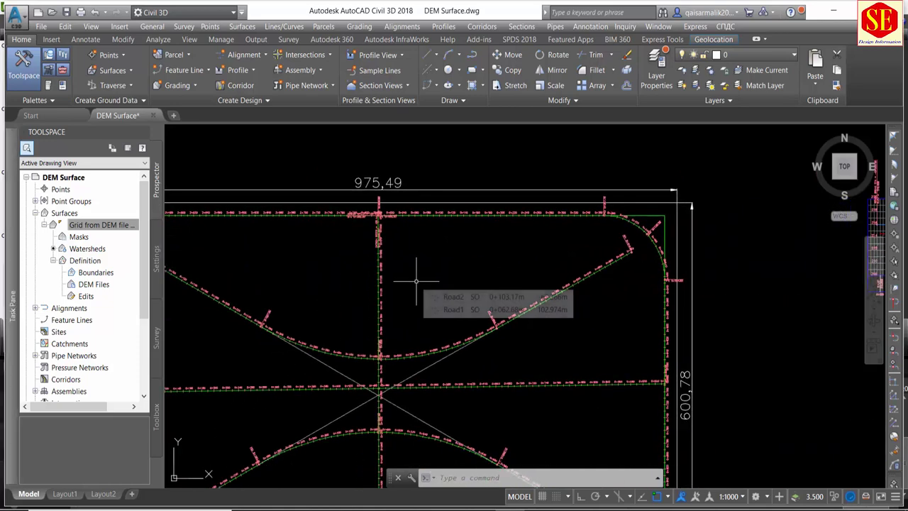
scroll(416, 281, up, 2)
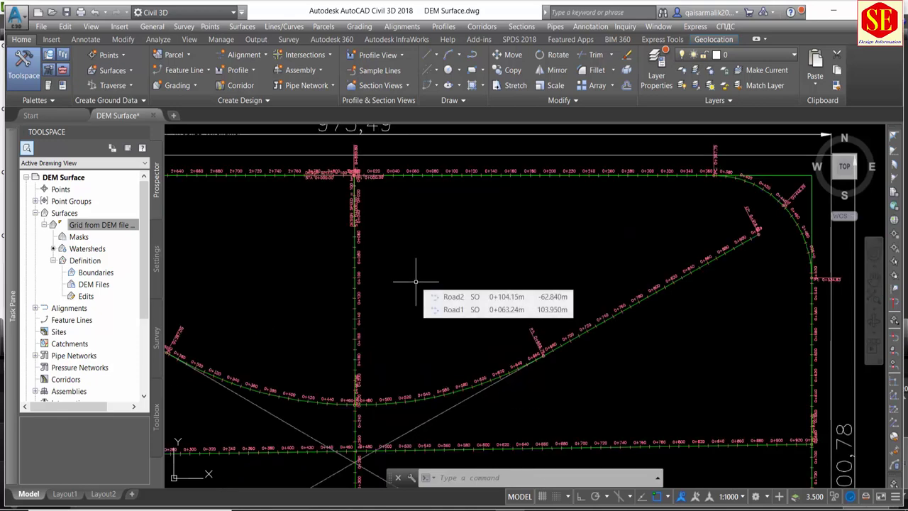
scroll(416, 281, down, 2)
scroll(416, 283, down, 2)
mouse_move(416, 282)
middle_down()
mouse_move(443, 283)
mouse_move(365, 280)
mouse_move(380, 281)
middle_up()
scroll(318, 268, up, 1)
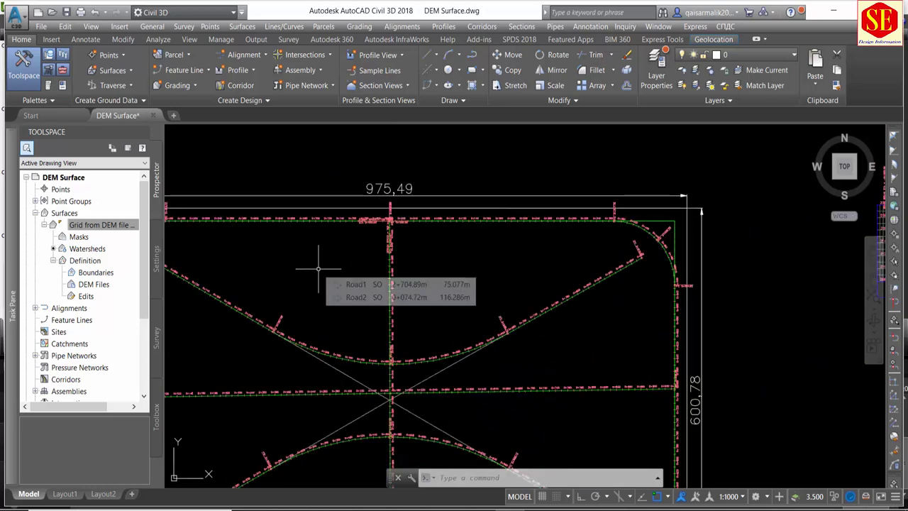
scroll(318, 268, down, 1)
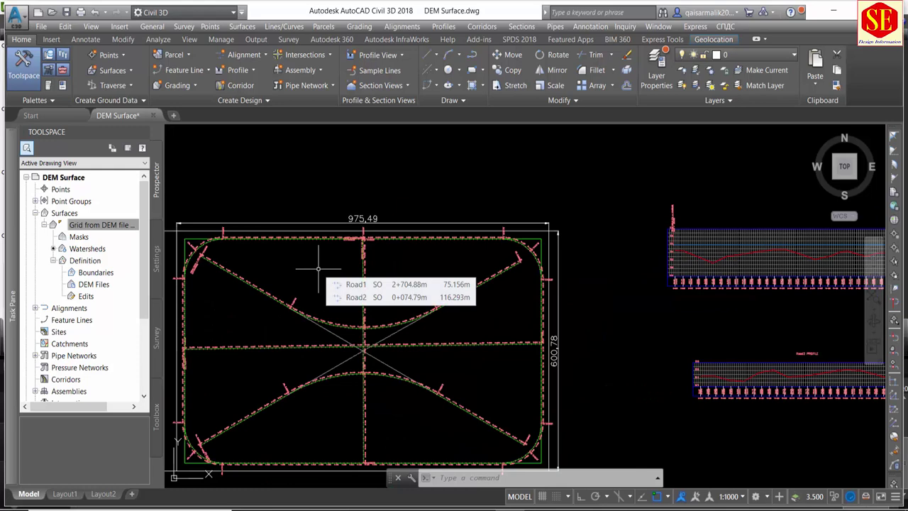
middle_drag(394, 279, 138, 241)
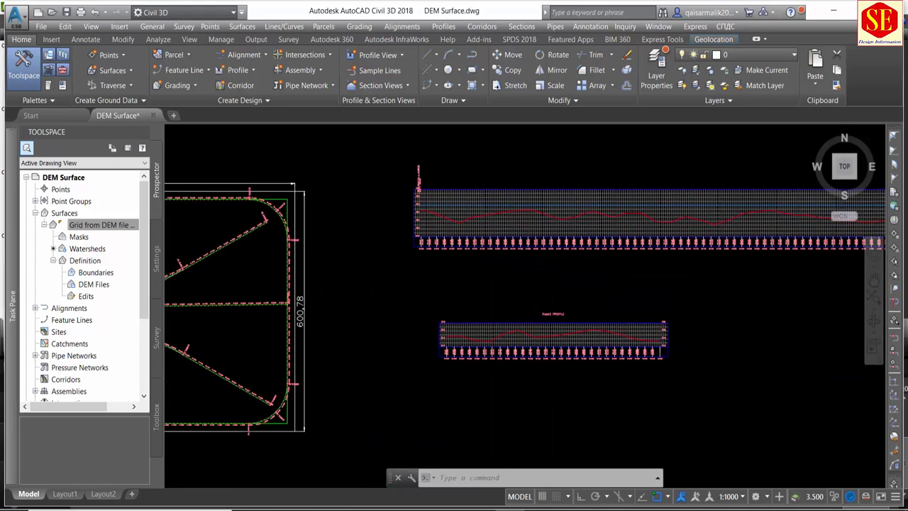
scroll(527, 349, up, 4)
Create a new design profile named R2Es in the Road2 profile view.
click(248, 70)
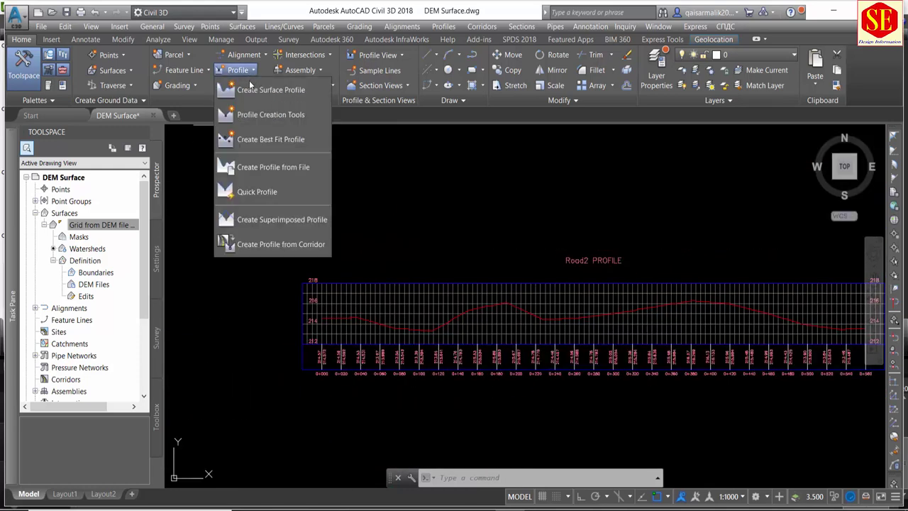
click(278, 114)
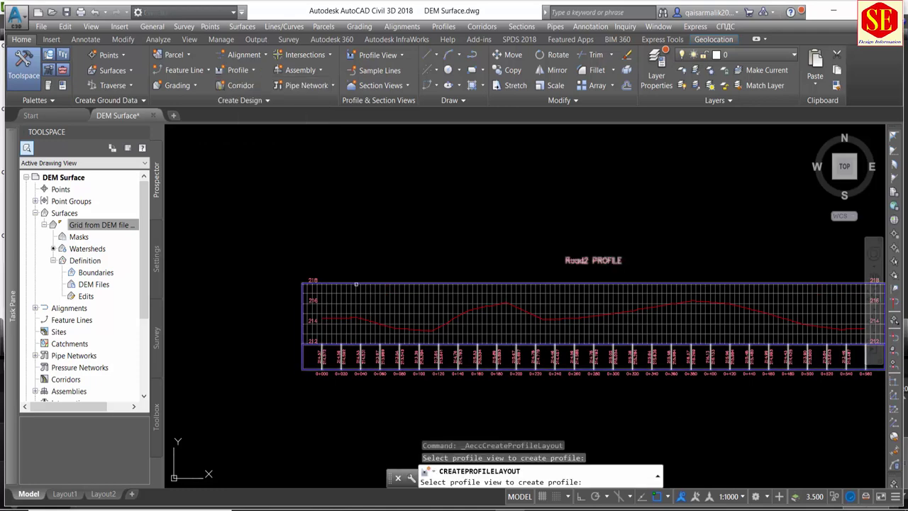
click(356, 284)
click(421, 156)
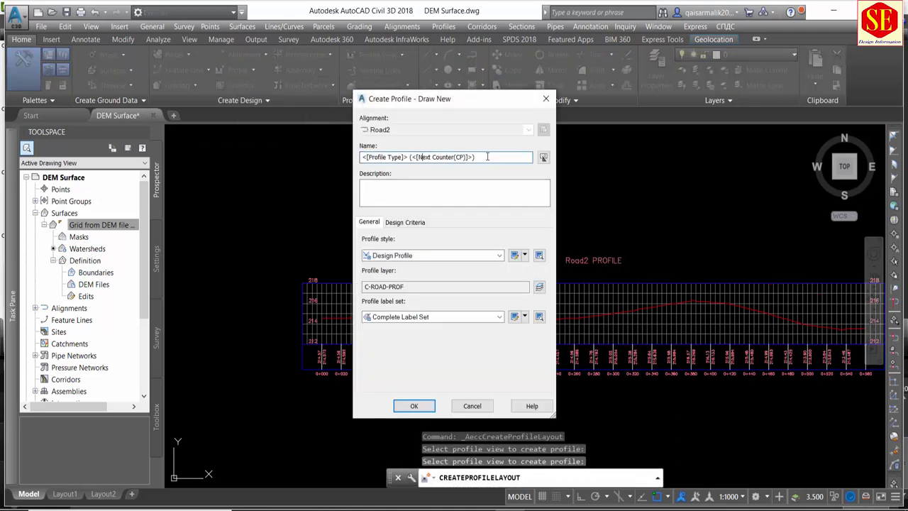
drag(484, 157, 364, 157)
text(R2Es)
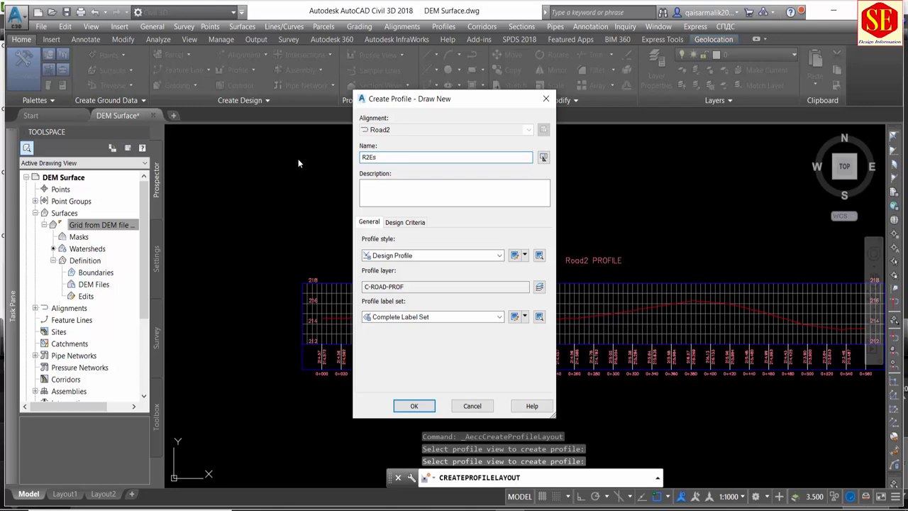
click(414, 405)
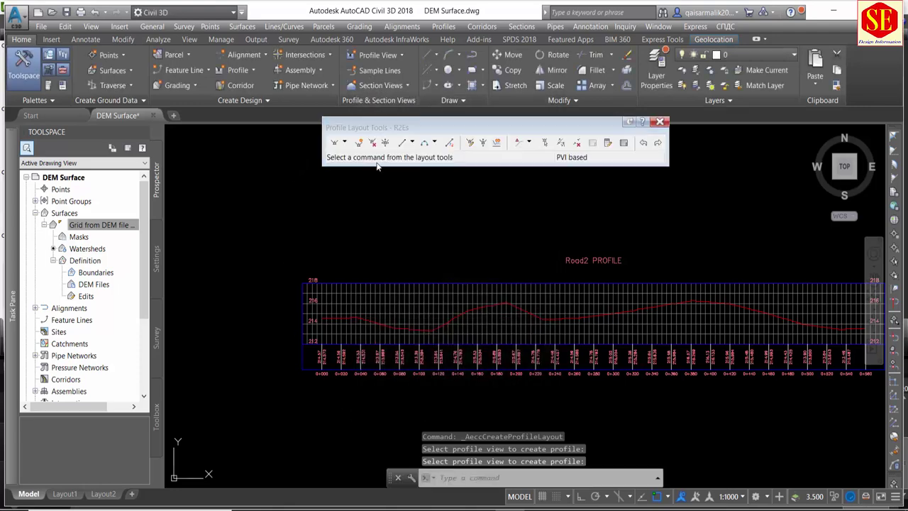
Draw a flat 0.00% tangent at elevation 216 from the profile's start to its end.
click(343, 142)
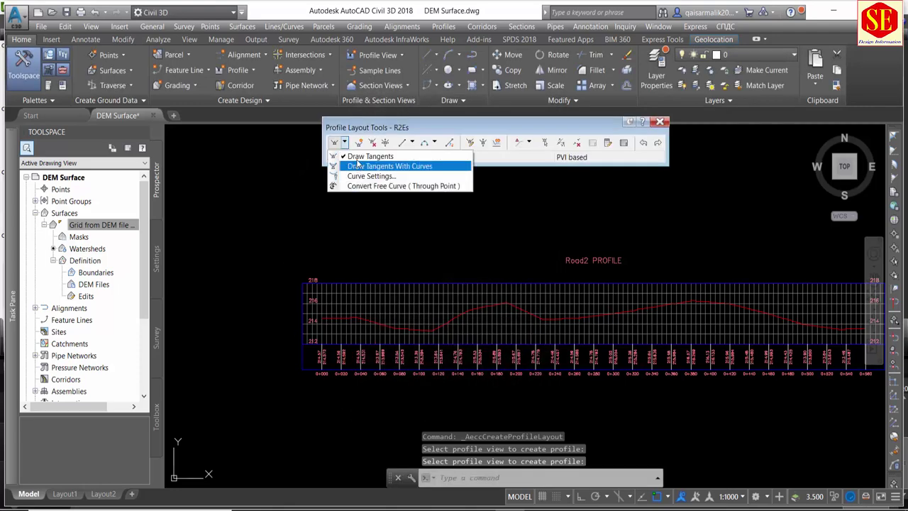
click(359, 162)
scroll(317, 299, up, 3)
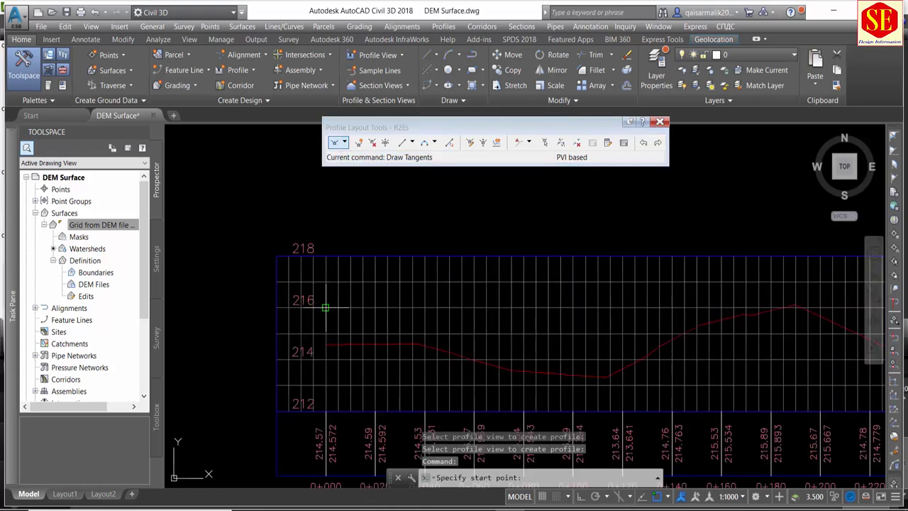
click(325, 307)
scroll(324, 307, down, 5)
scroll(506, 324, up, 3)
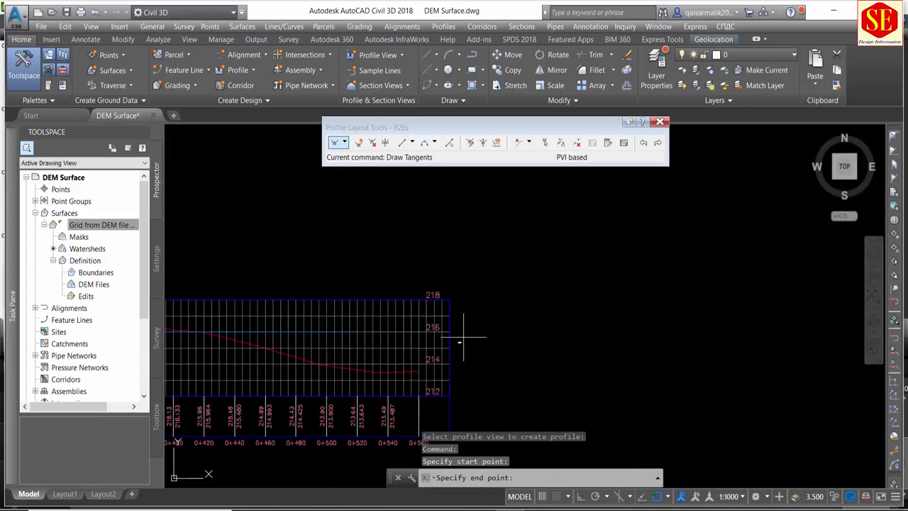
scroll(466, 334, up, 3)
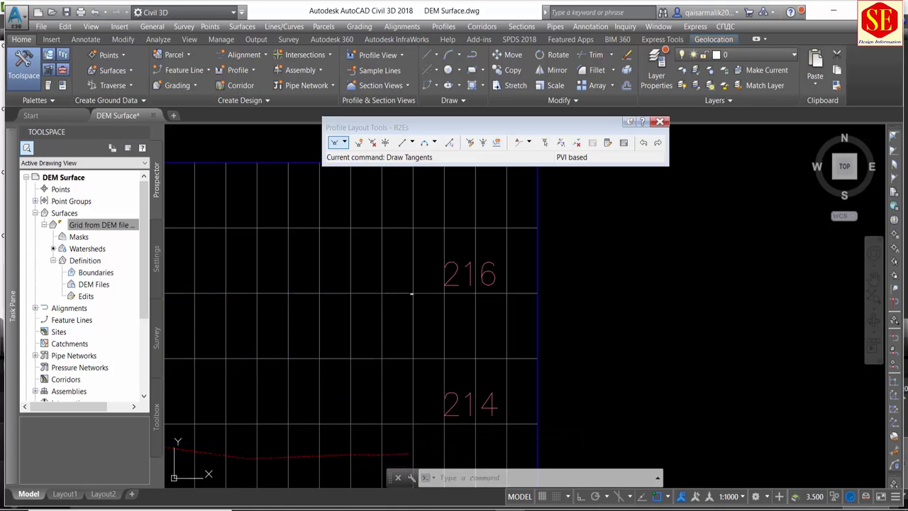
click(409, 293)
scroll(431, 306, down, 5)
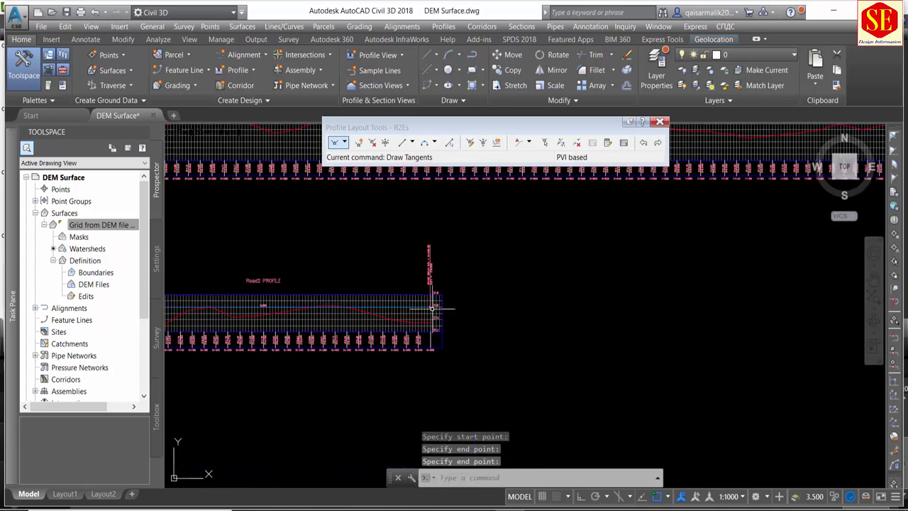
scroll(426, 320, up, 1)
mouse_move(425, 319)
middle_down()
mouse_move(346, 318)
mouse_move(410, 304)
middle_up()
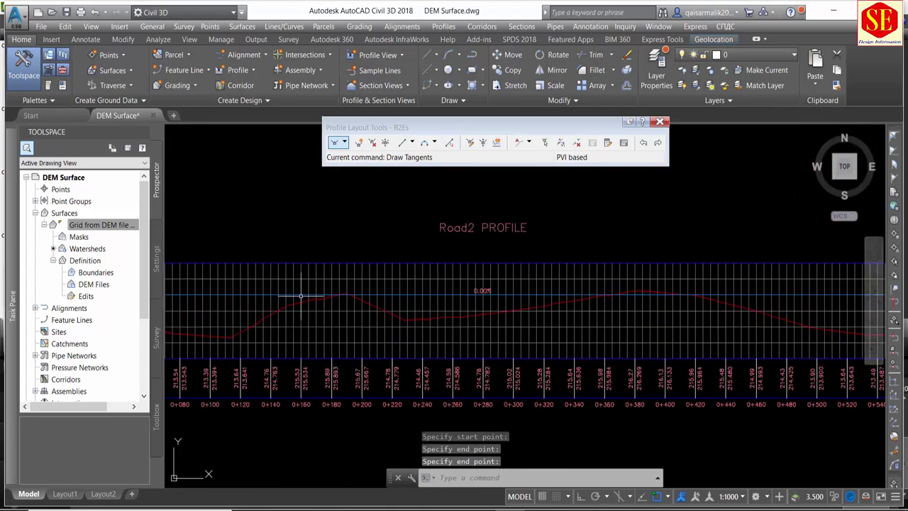
scroll(390, 324, up, 2)
scroll(425, 328, down, 4)
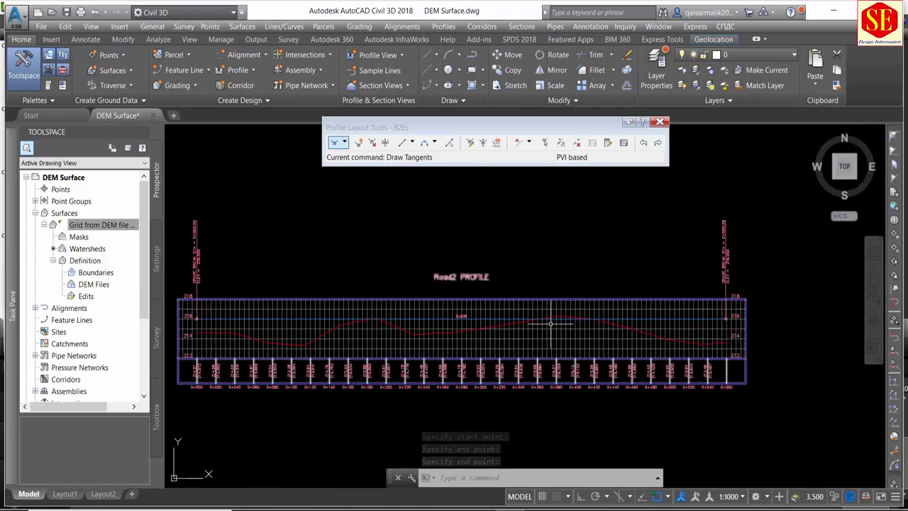
scroll(547, 318, up, 2)
scroll(509, 307, down, 2)
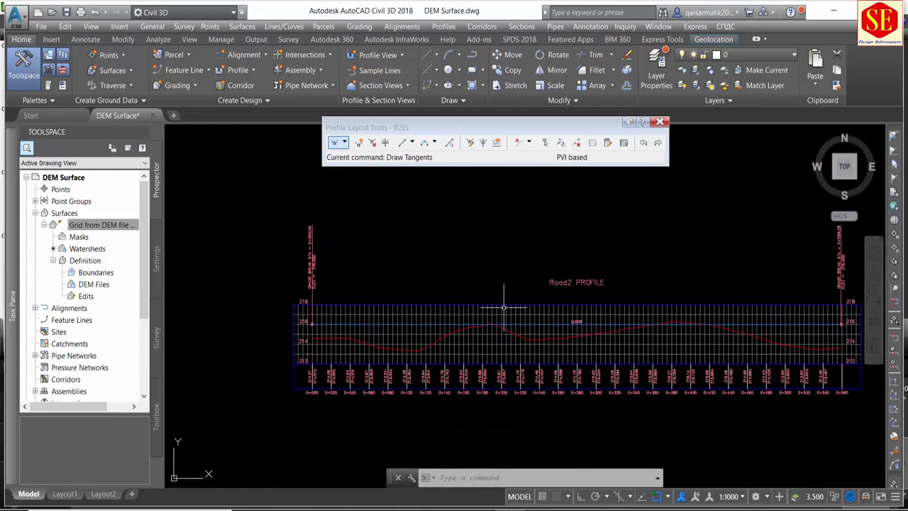
scroll(410, 294, down, 4)
In the Road2 profile view's Bands, set the Profile Data band's Profile2 to R2Es.
click(424, 305)
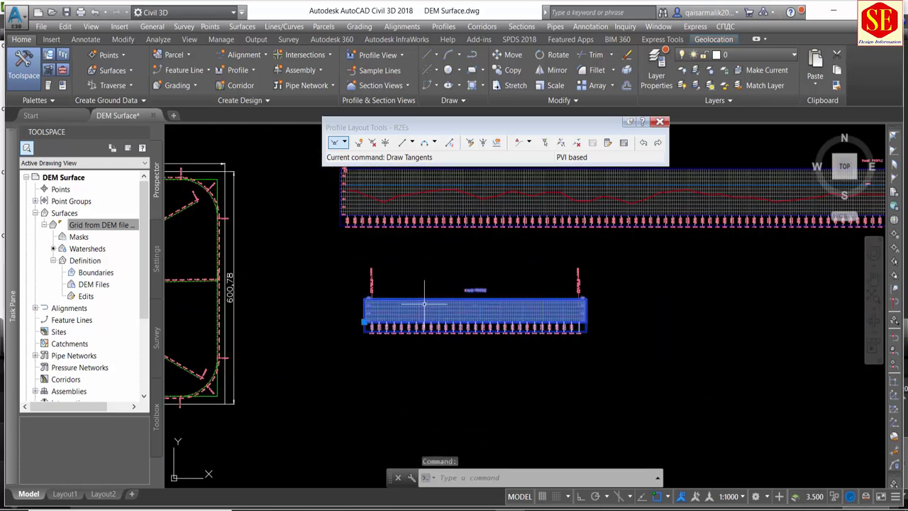
click(339, 81)
click(350, 106)
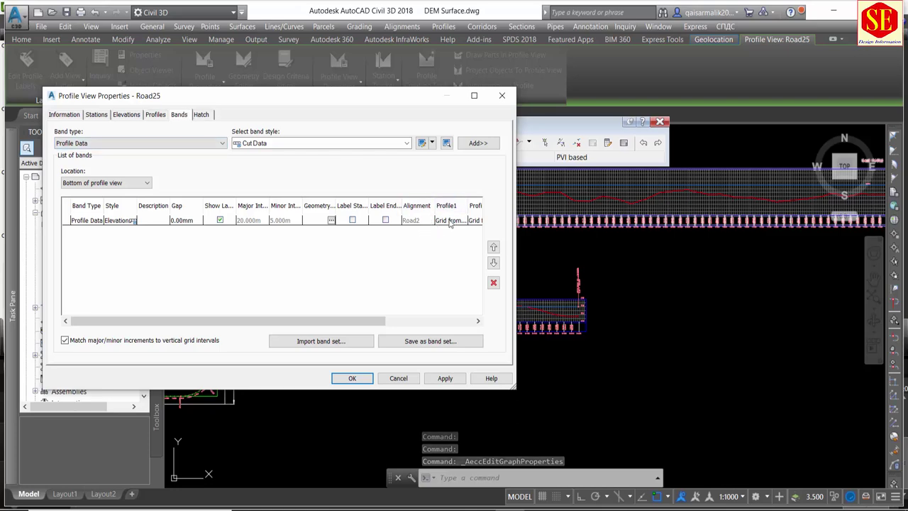
click(447, 220)
drag(358, 320, 445, 321)
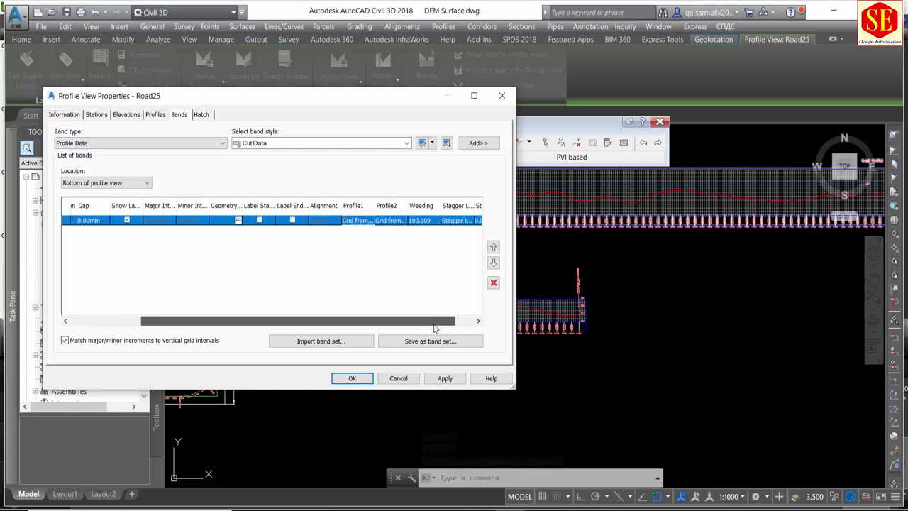
click(370, 221)
click(369, 224)
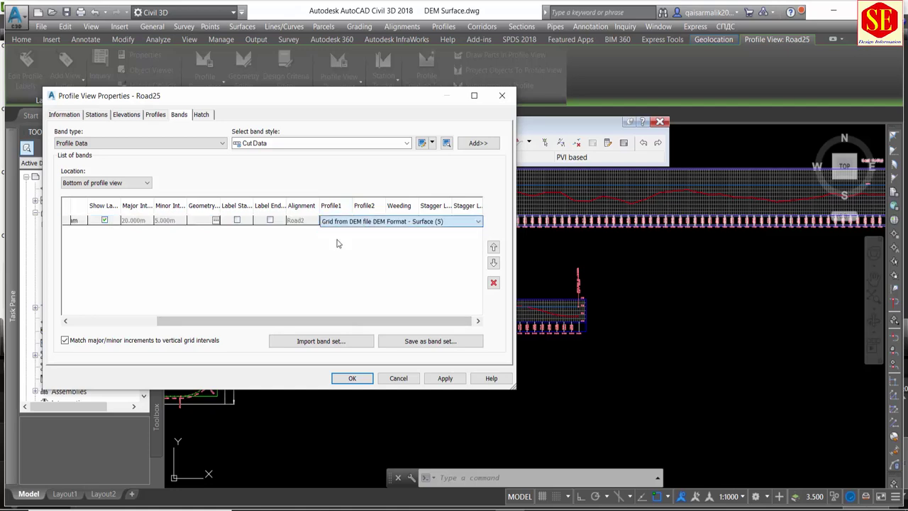
click(445, 378)
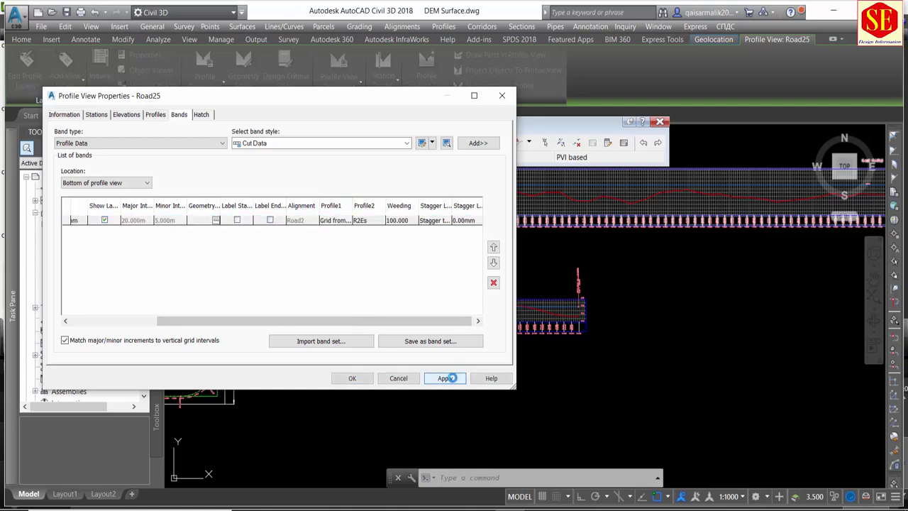
click(352, 378)
Zoom over the data band to check the 216.000 design elevations beside ground elevations.
scroll(539, 220, up, 8)
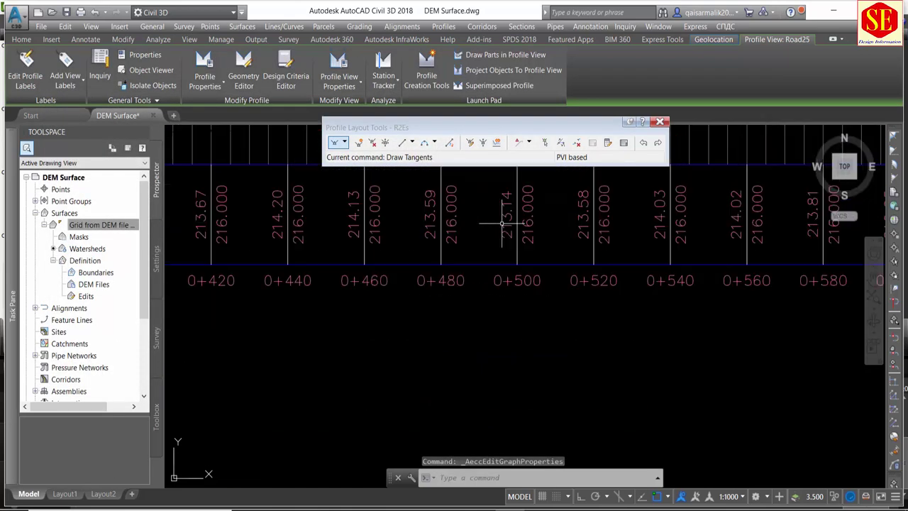
scroll(539, 220, up, 3)
scroll(571, 254, down, 10)
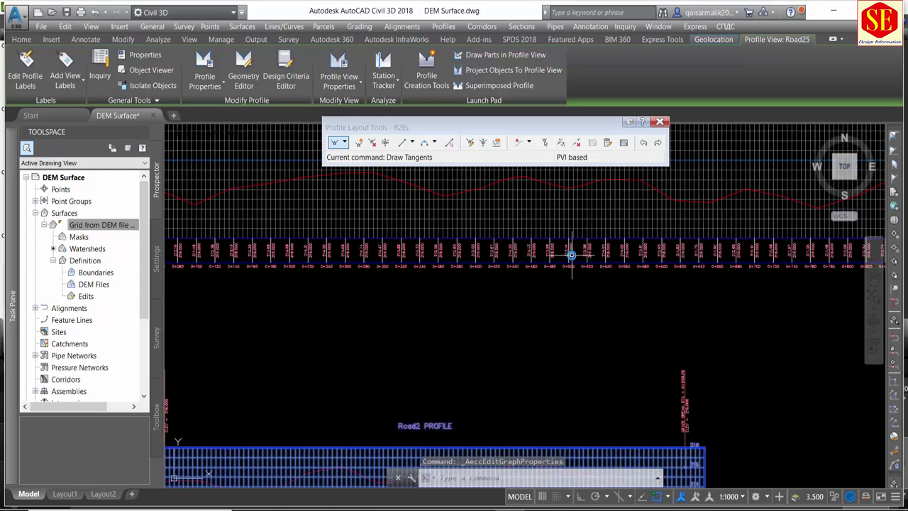
scroll(500, 342, up, 3)
scroll(431, 360, up, 3)
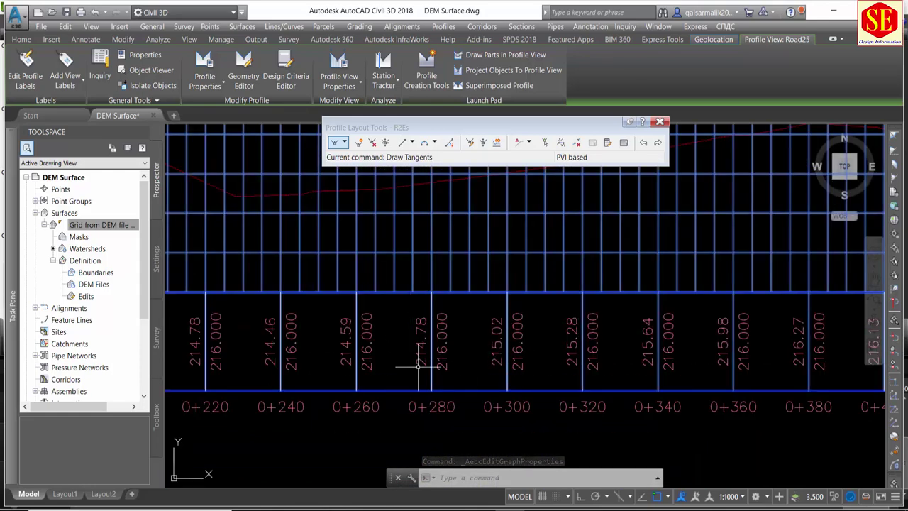
scroll(454, 327, down, 4)
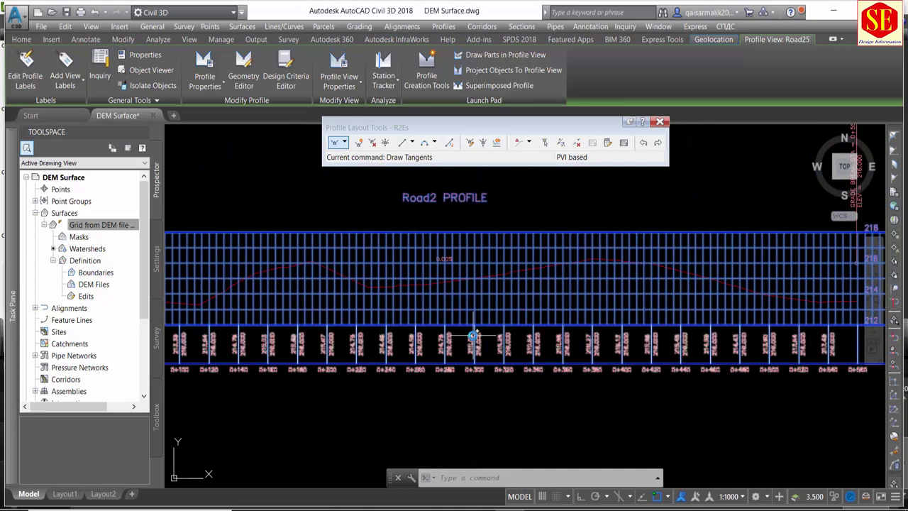
scroll(473, 334, down, 4)
scroll(418, 312, down, 3)
scroll(454, 305, up, 5)
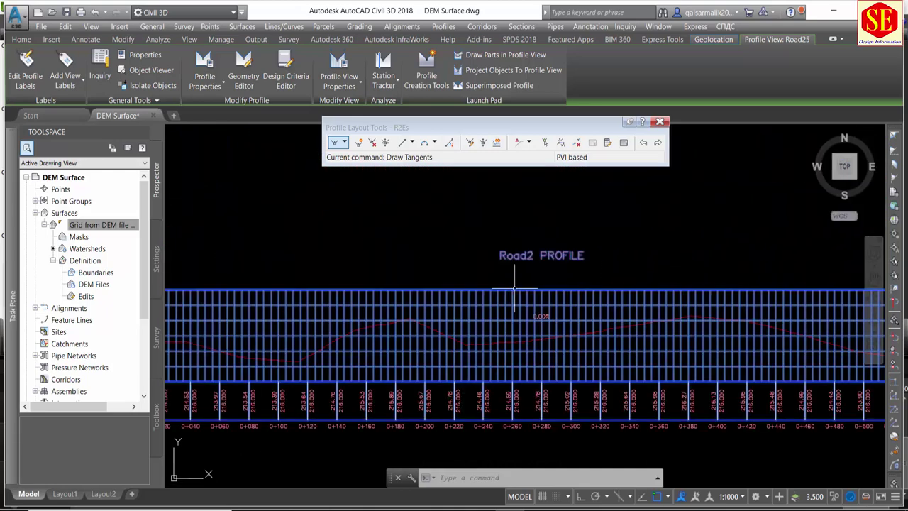
scroll(419, 298, down, 5)
scroll(446, 290, up, 1)
key(Escape)
Close the Profile Layout Tools to finish the R2Es layout session.
scroll(334, 213, up, 3)
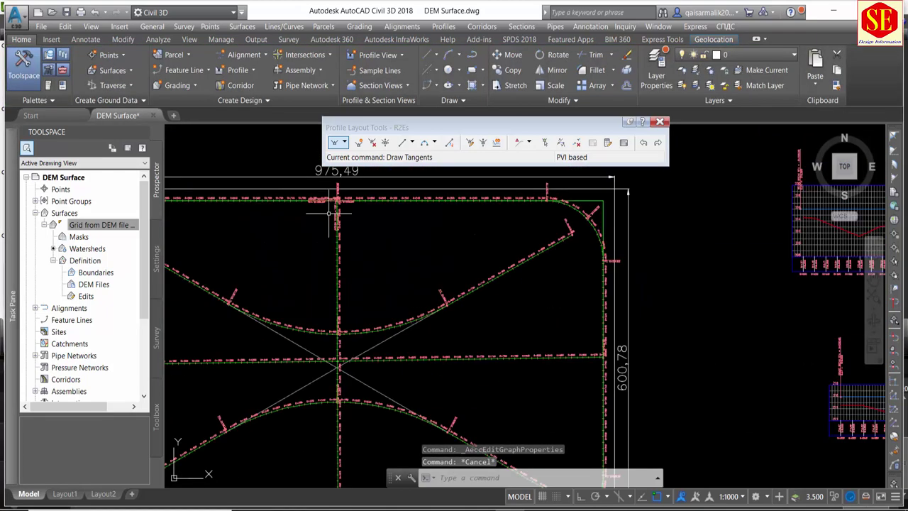
scroll(337, 208, up, 3)
scroll(677, 199, down, 5)
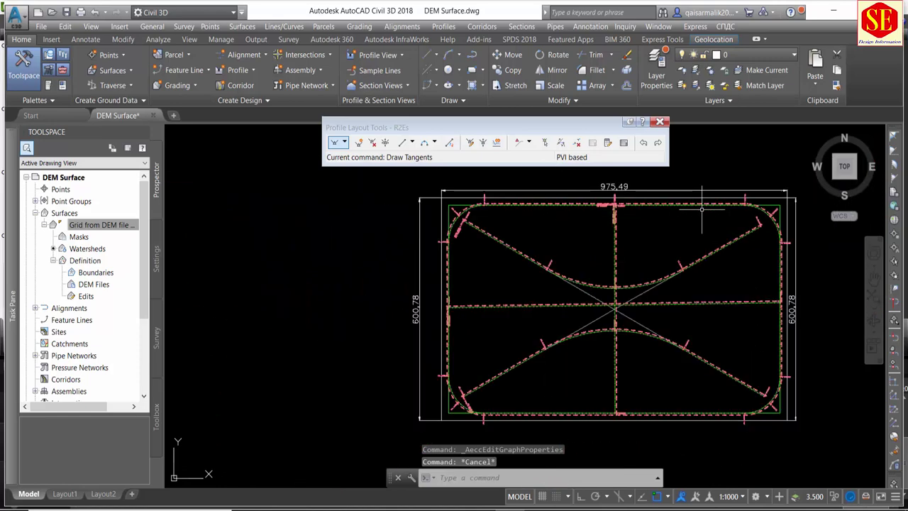
scroll(587, 225, up, 5)
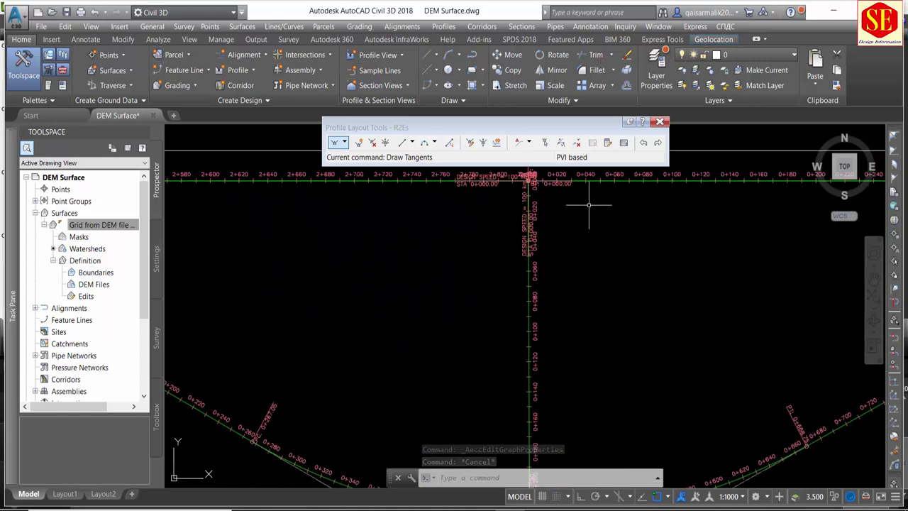
scroll(535, 312, down, 6)
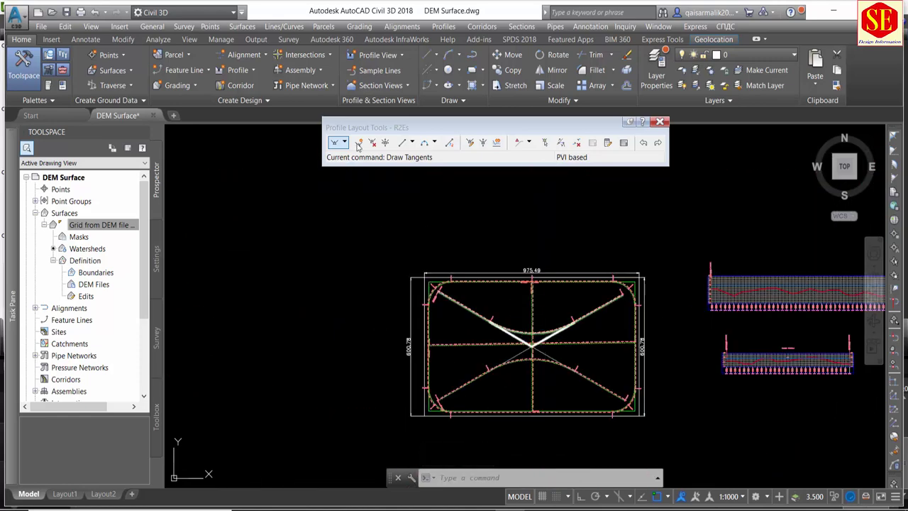
click(659, 122)
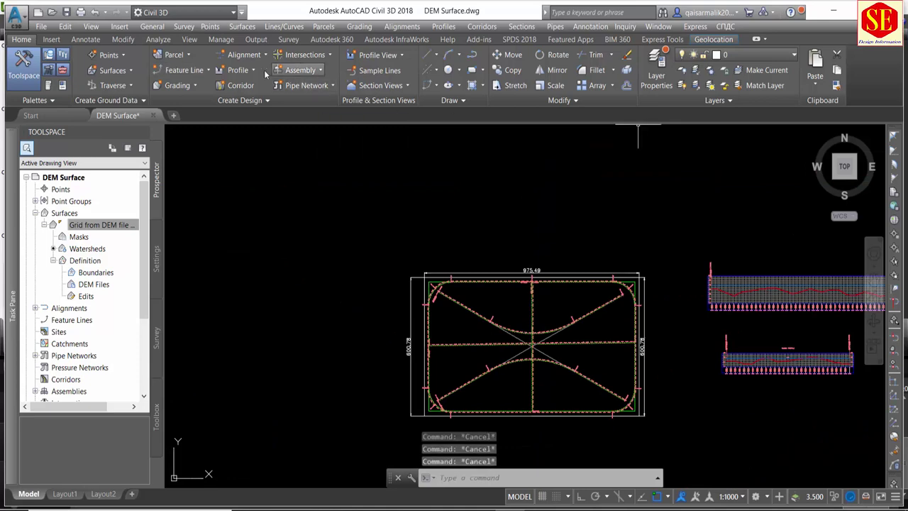
Sample the DEM surface profile along Road3 and proceed to draw it in a profile view.
click(240, 70)
click(261, 91)
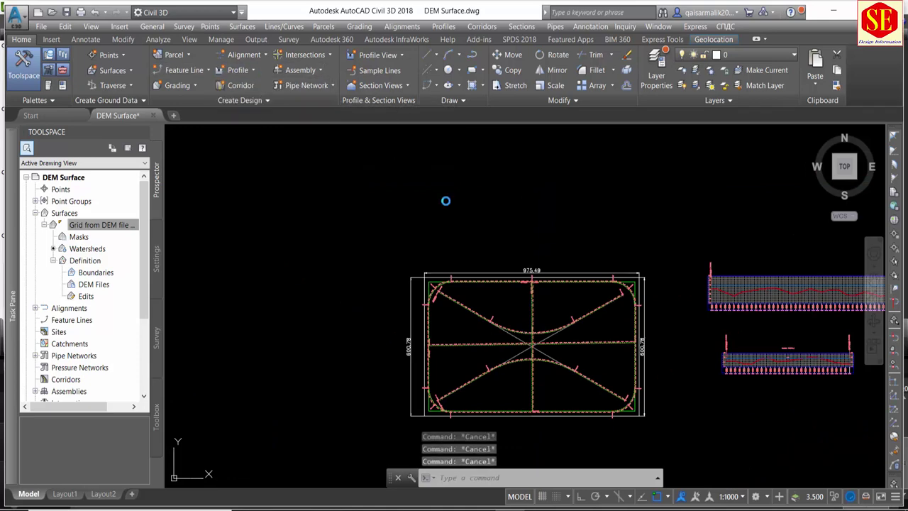
click(495, 166)
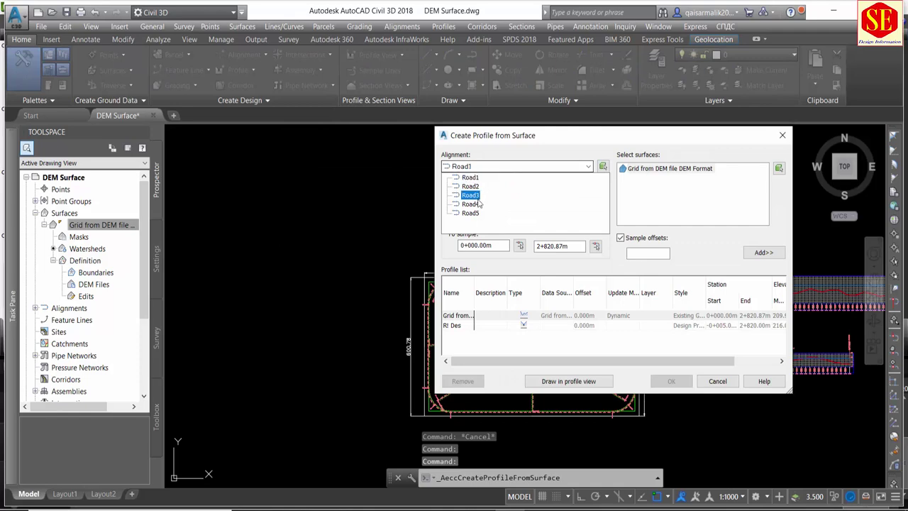
click(480, 199)
click(761, 253)
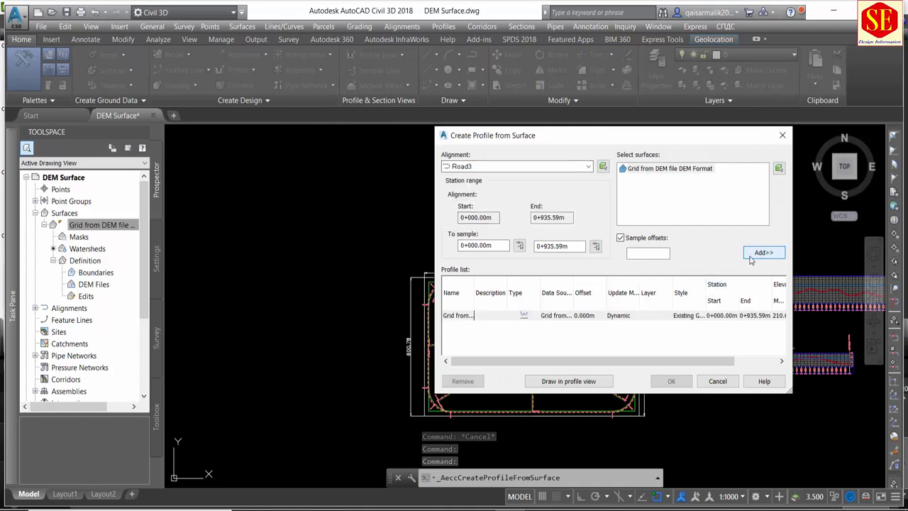
click(586, 382)
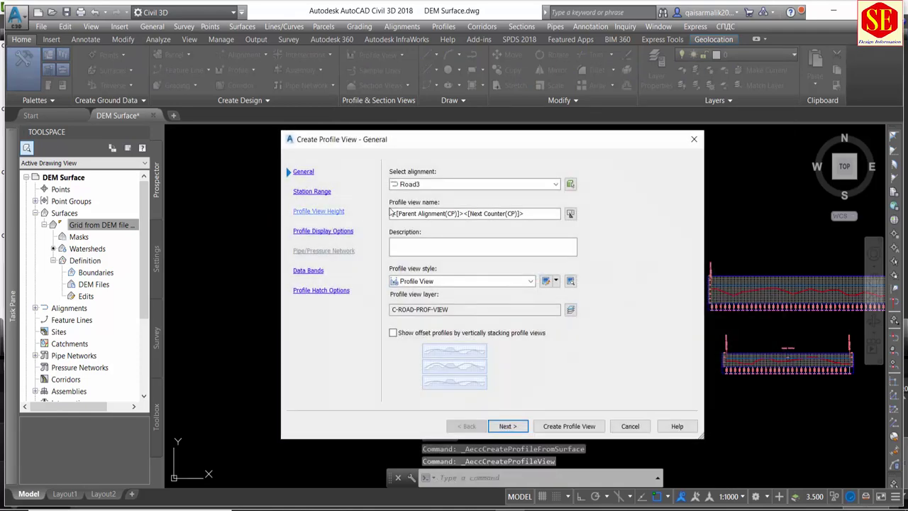
Create the Road3 profile view, placing its origin in empty space below the existing views.
click(510, 426)
click(569, 425)
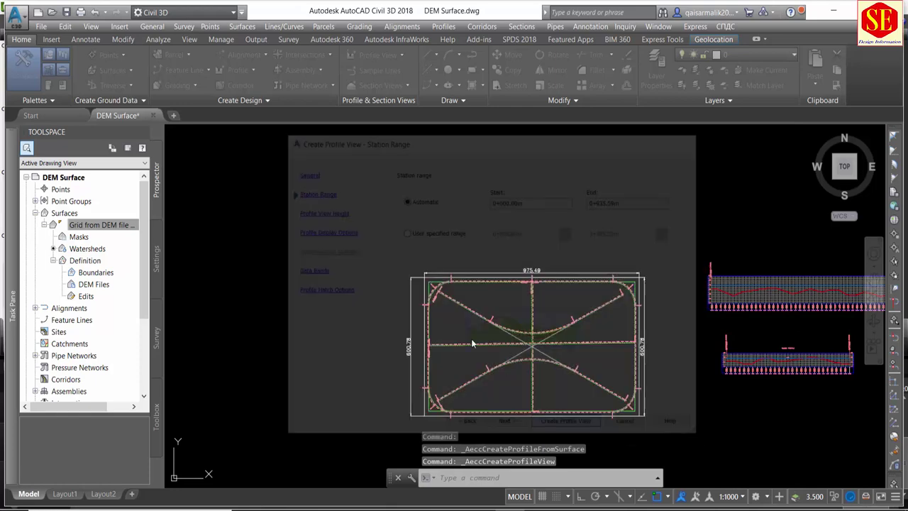
scroll(346, 224, down, 2)
middle_drag(588, 370, 513, 315)
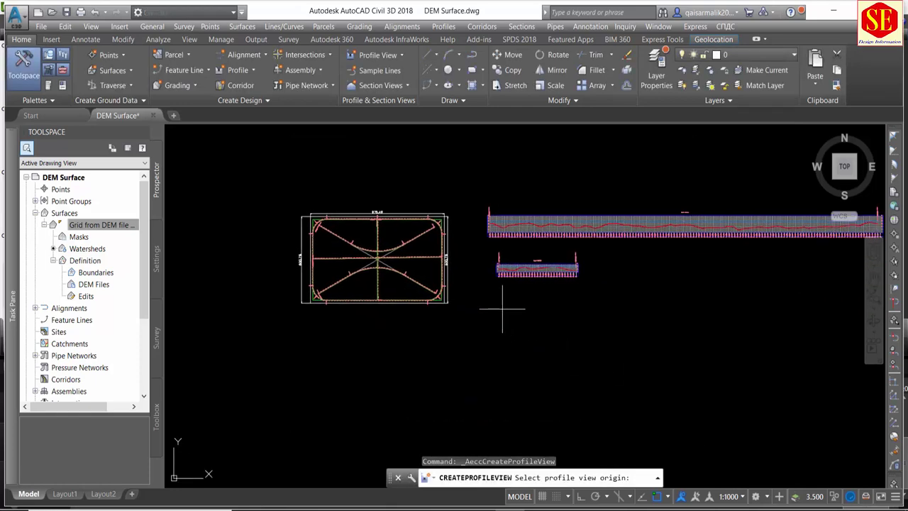
click(503, 304)
scroll(541, 312, up, 5)
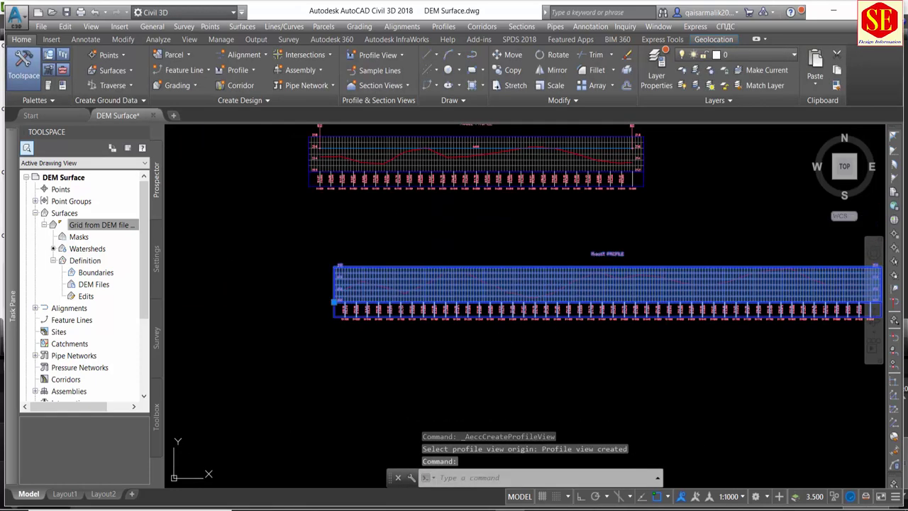
Pan and zoom over the new Road3 profile view to inspect its ground line.
click(539, 288)
scroll(462, 310, up, 3)
key(Escape)
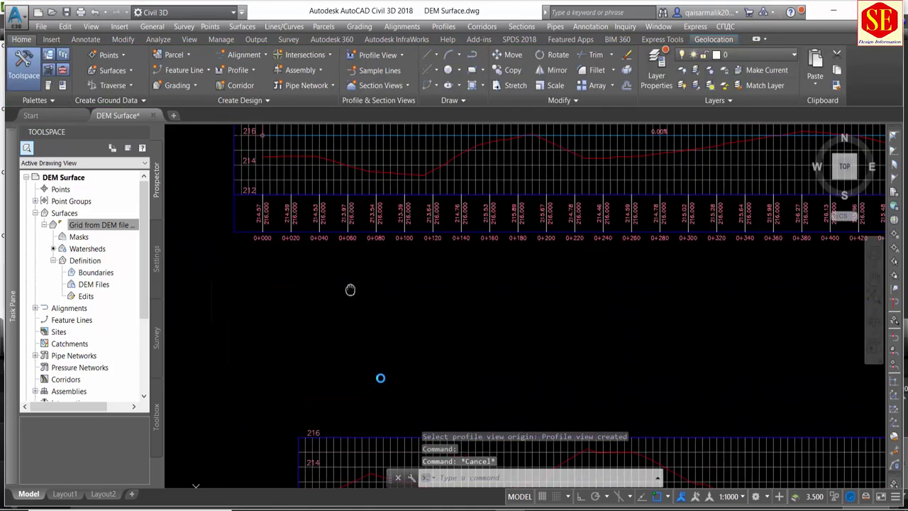
middle_drag(379, 377, 362, 221)
scroll(362, 222, up, 3)
scroll(362, 221, down, 6)
scroll(422, 388, up, 2)
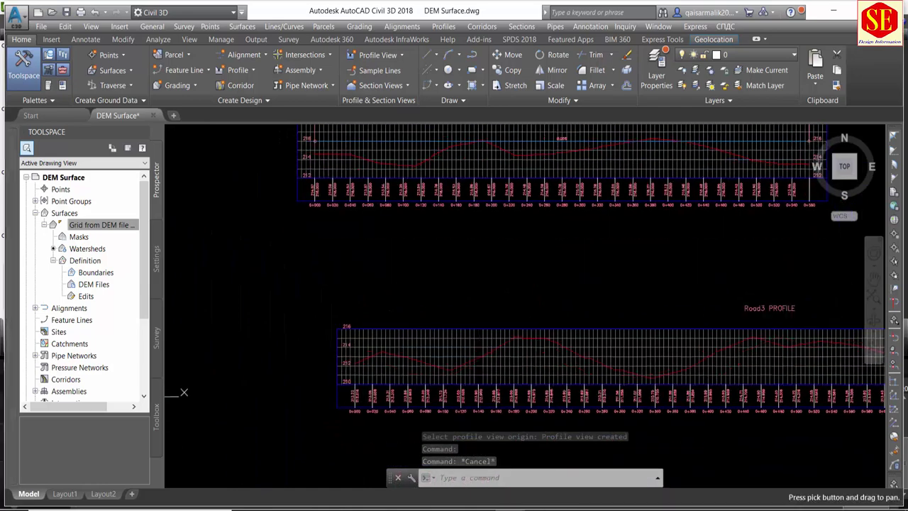
scroll(370, 351, up, 3)
scroll(329, 288, down, 3)
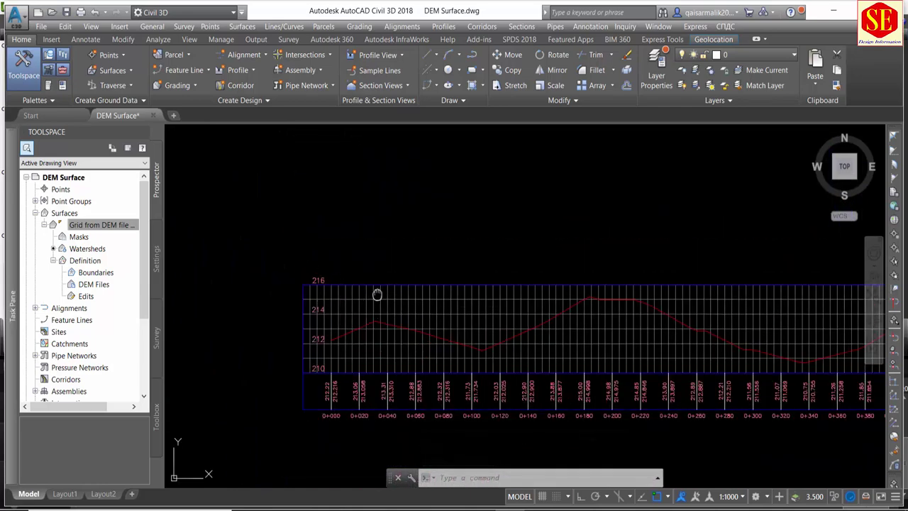
scroll(375, 293, up, 3)
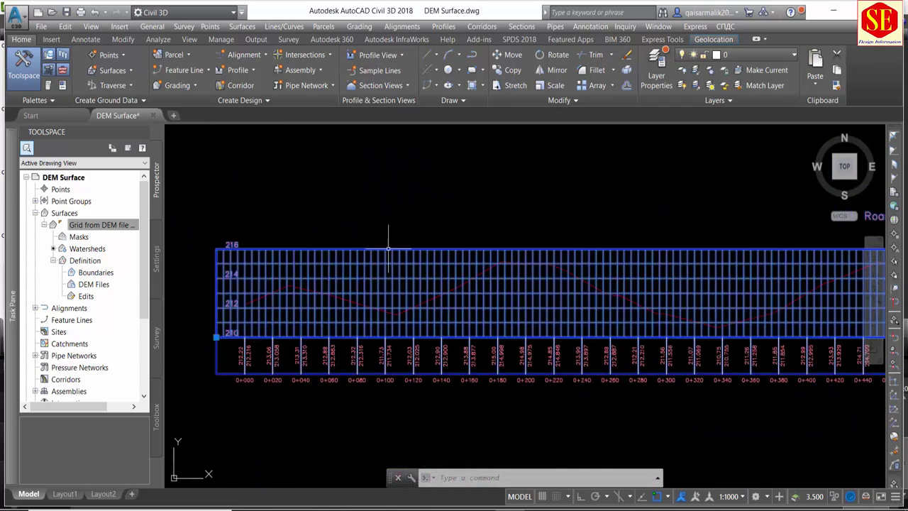
Set the Road3 profile view to a user-specified elevation range of 210 to 220 m.
click(388, 252)
click(339, 84)
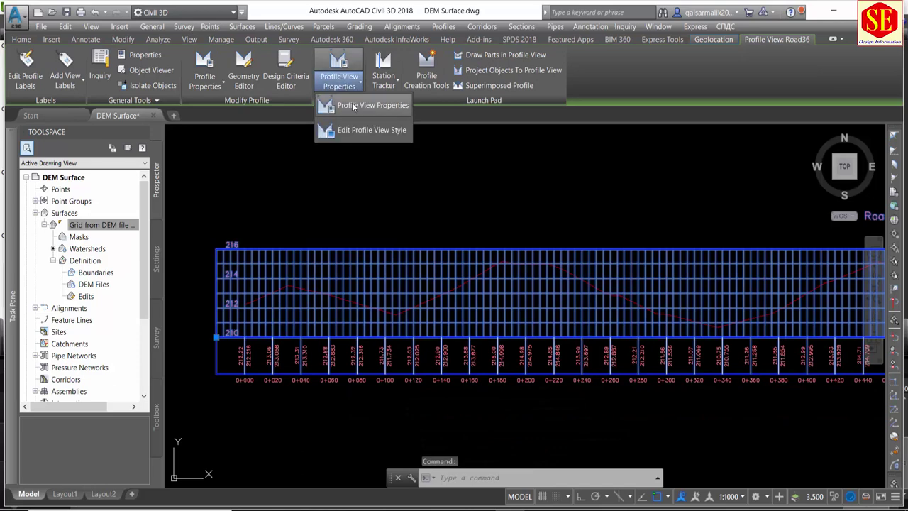
click(352, 105)
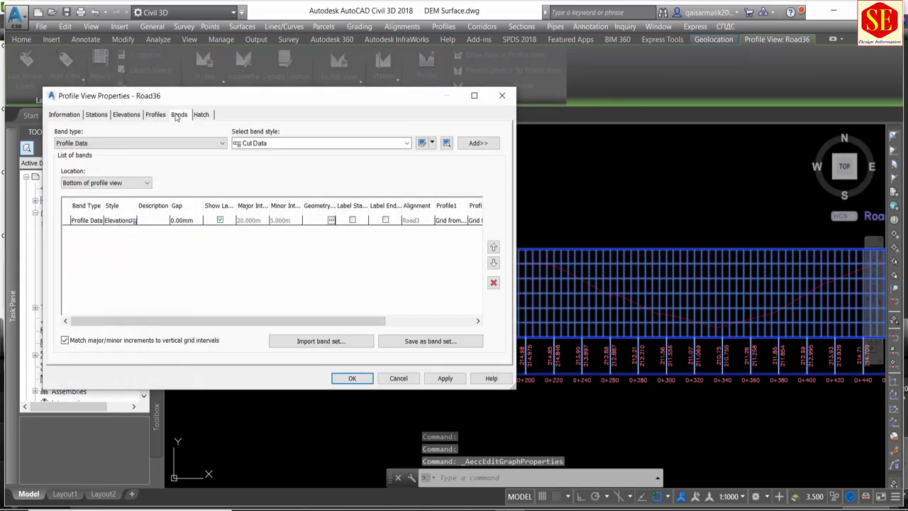
click(155, 115)
click(134, 116)
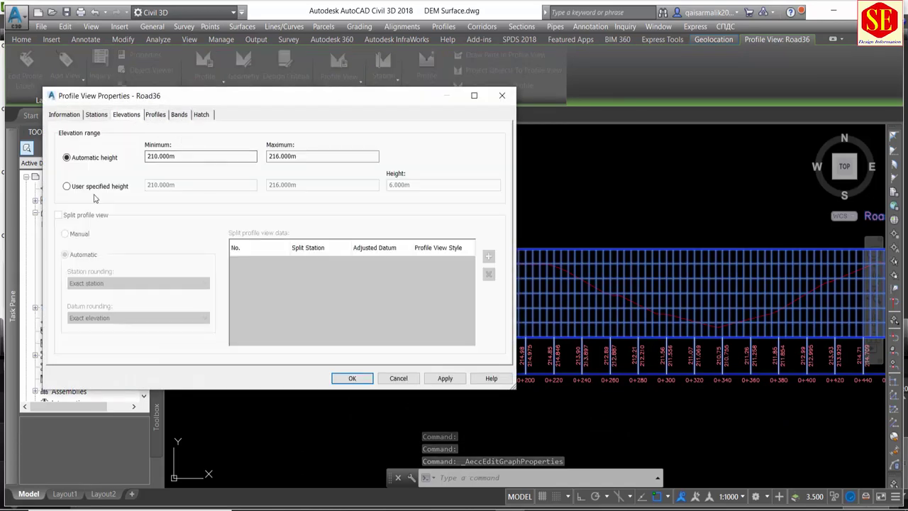
click(66, 186)
drag(312, 185, 264, 185)
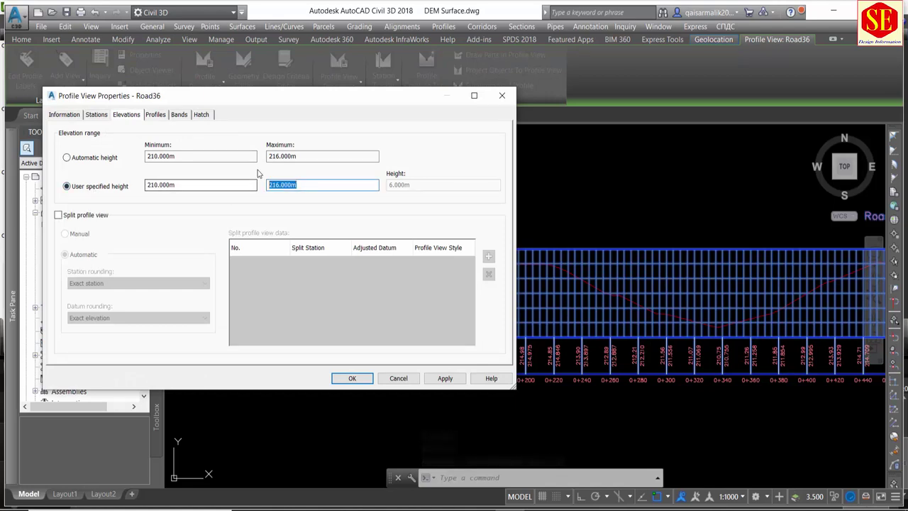
click(437, 381)
click(355, 378)
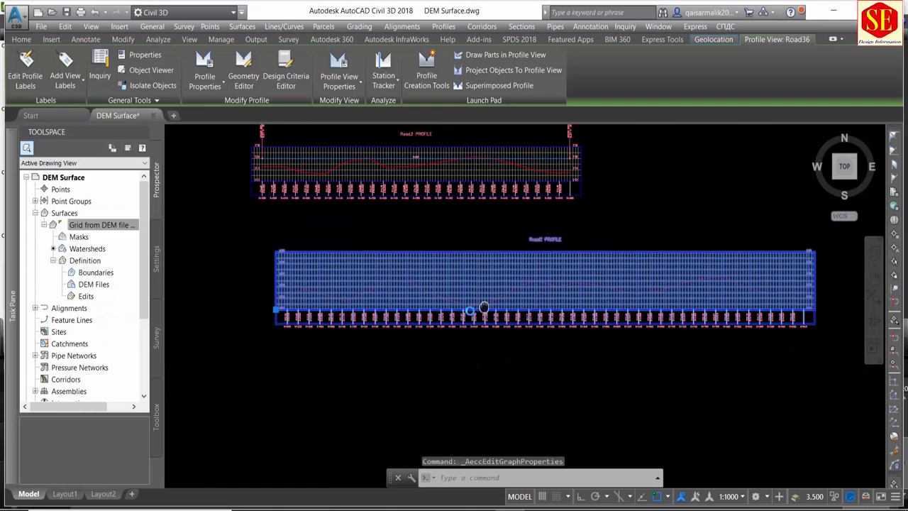
key(Escape)
scroll(543, 281, up, 3)
scroll(476, 293, down, 1)
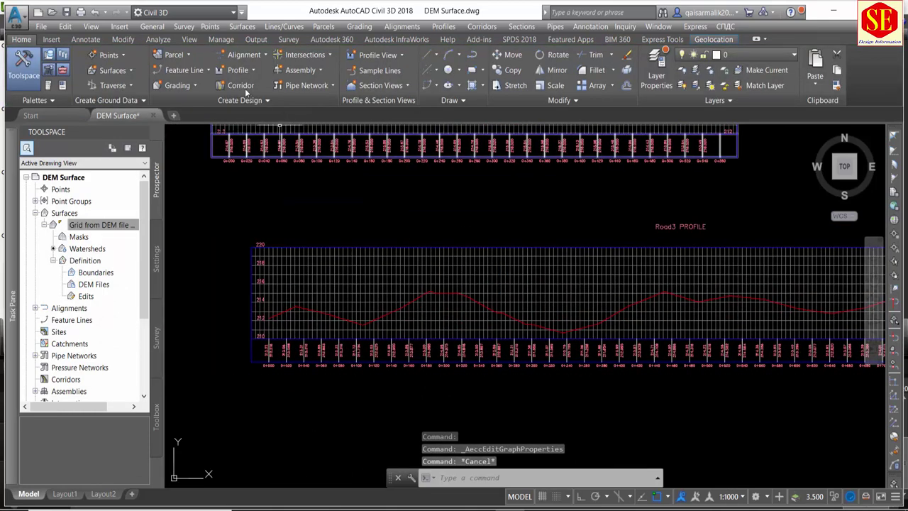
Create a design profile named R3 DEs in the Road3 profile view, ready for tangents.
click(251, 71)
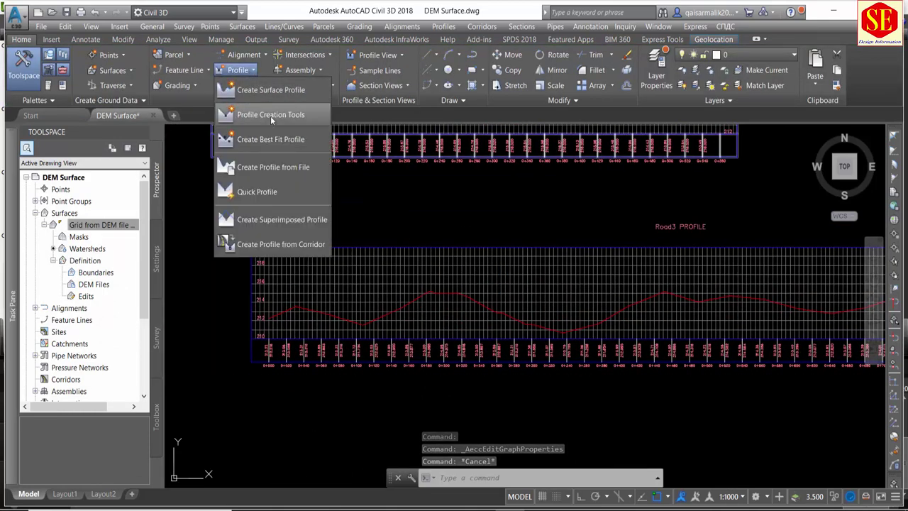
click(270, 116)
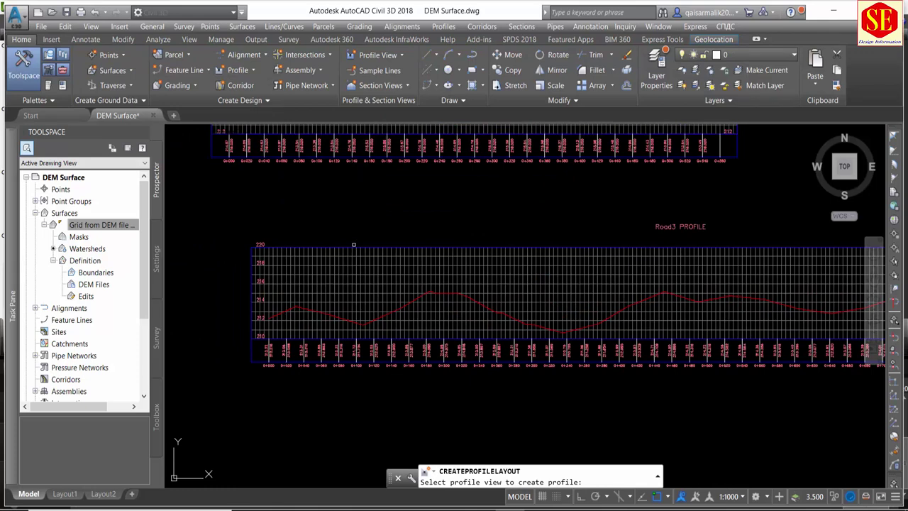
click(352, 248)
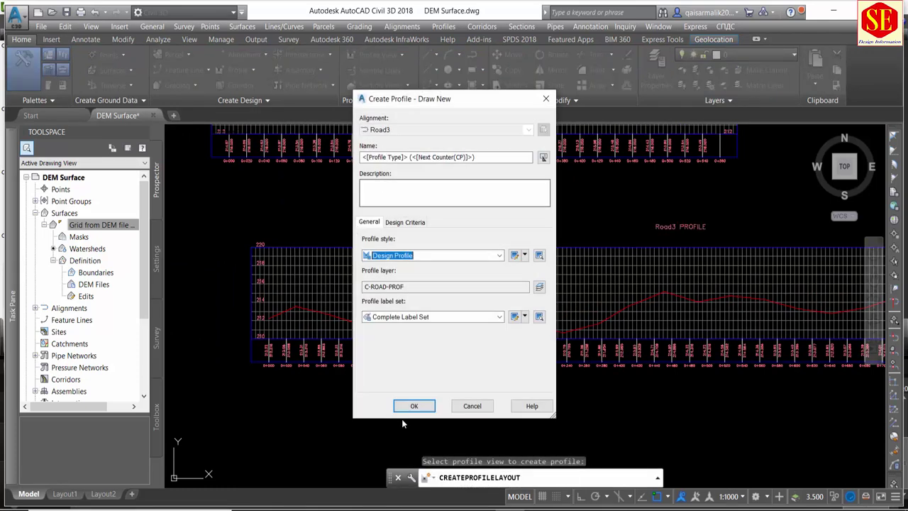
drag(481, 157, 363, 156)
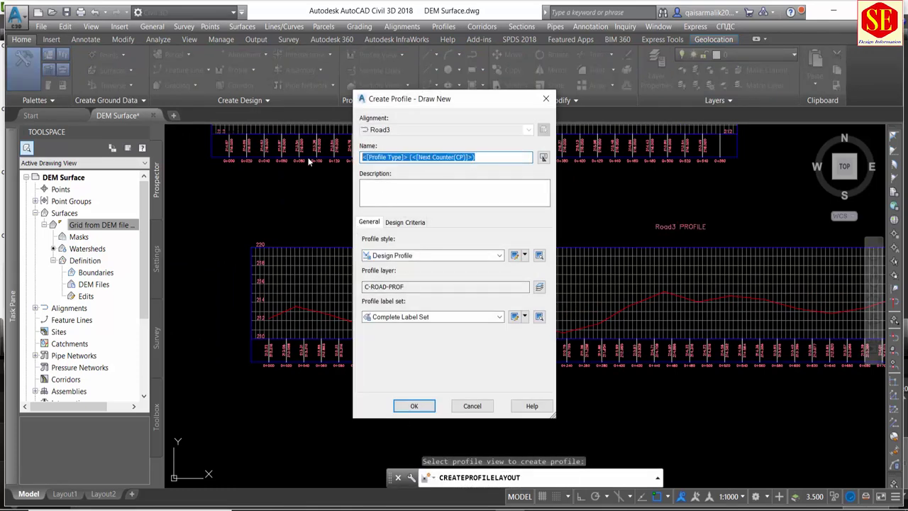
text(R3 DEs)
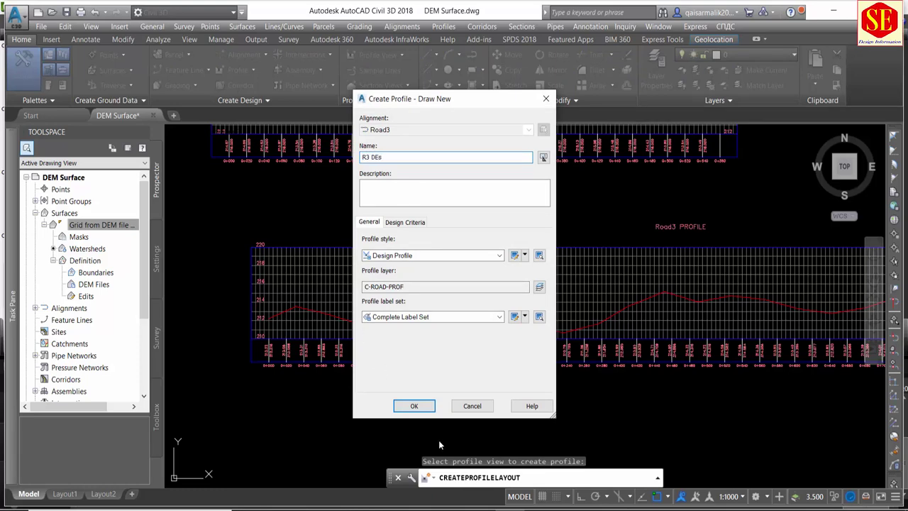
click(414, 407)
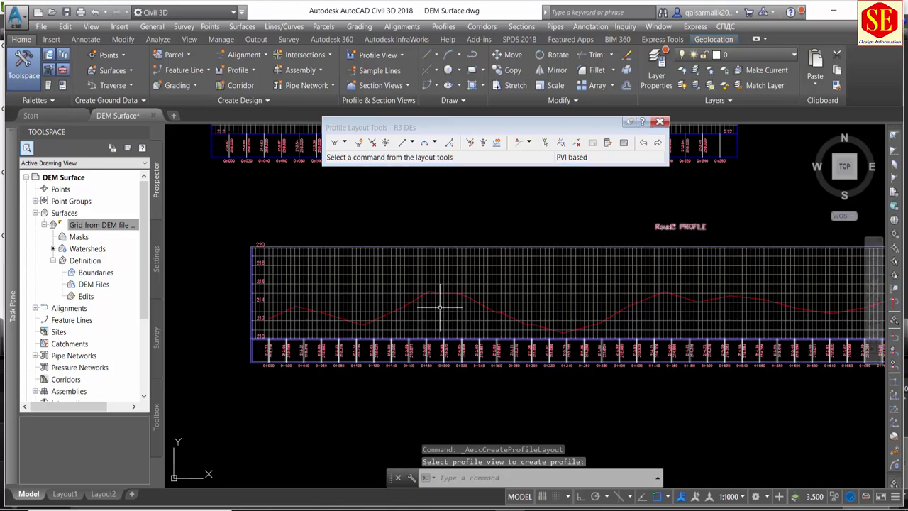
scroll(457, 299, up, 2)
scroll(415, 284, down, 1)
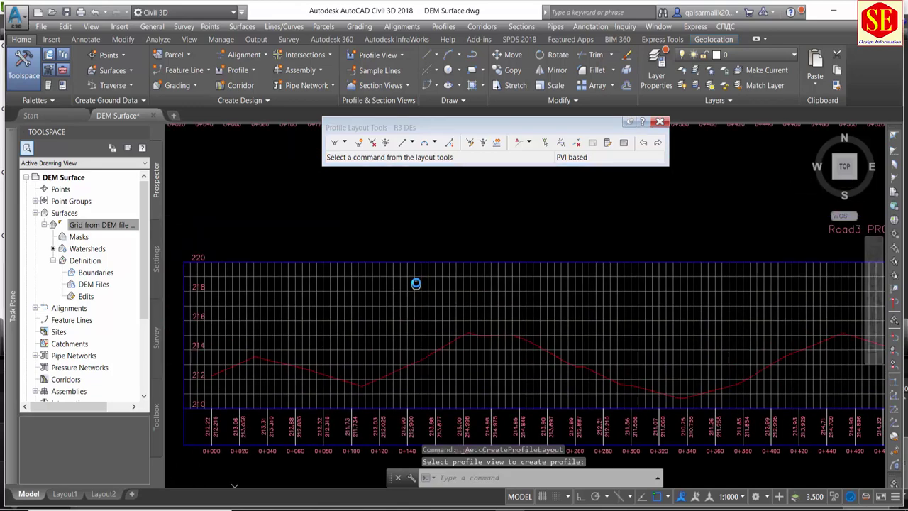
scroll(416, 282, down, 1)
click(345, 142)
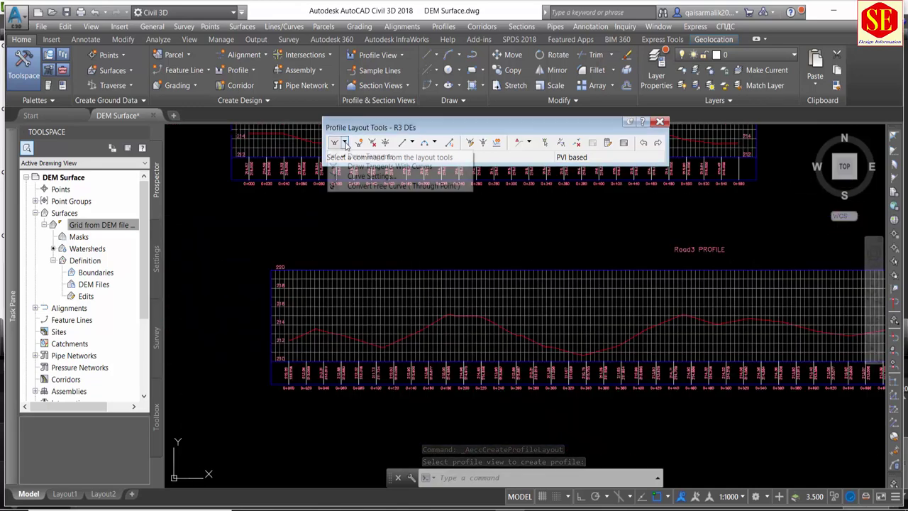
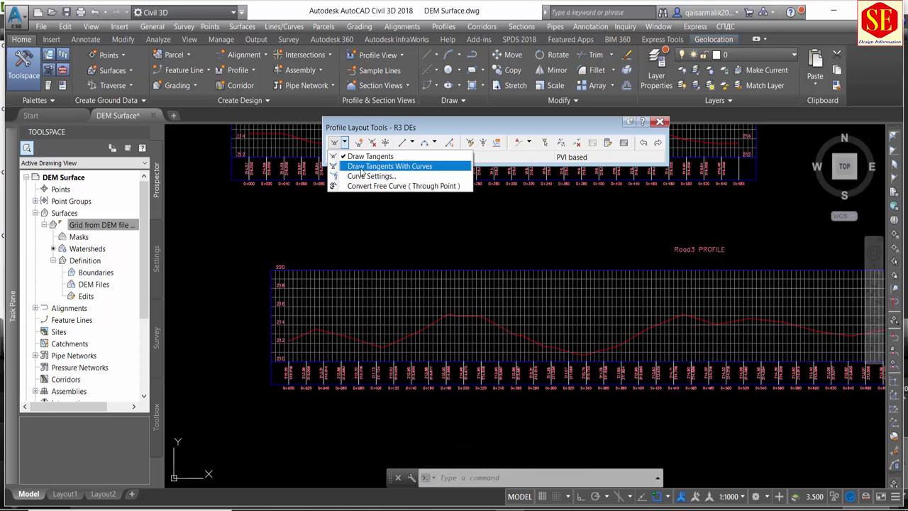
Start the Road3 tangents-with-curves profile near elevation 216 at the left end of the view.
click(362, 167)
scroll(289, 305, up, 3)
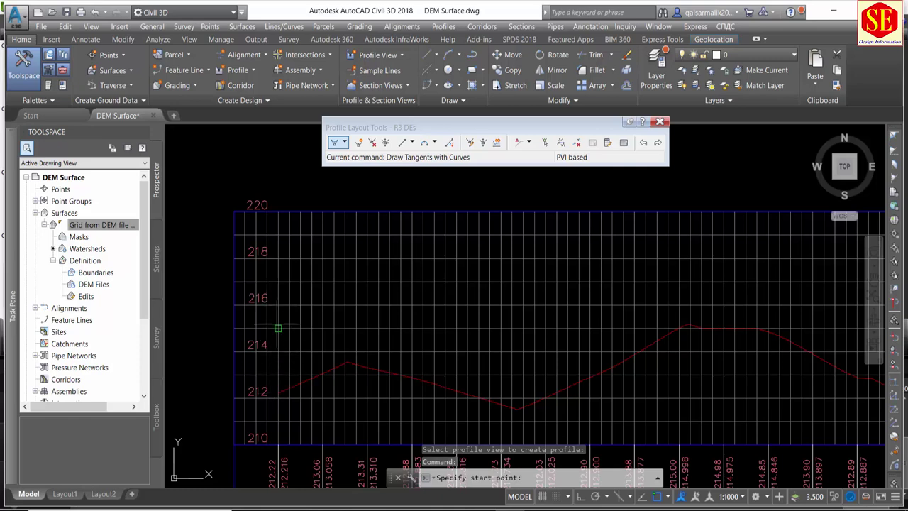
click(278, 305)
scroll(699, 280, down, 2)
scroll(405, 278, down, 3)
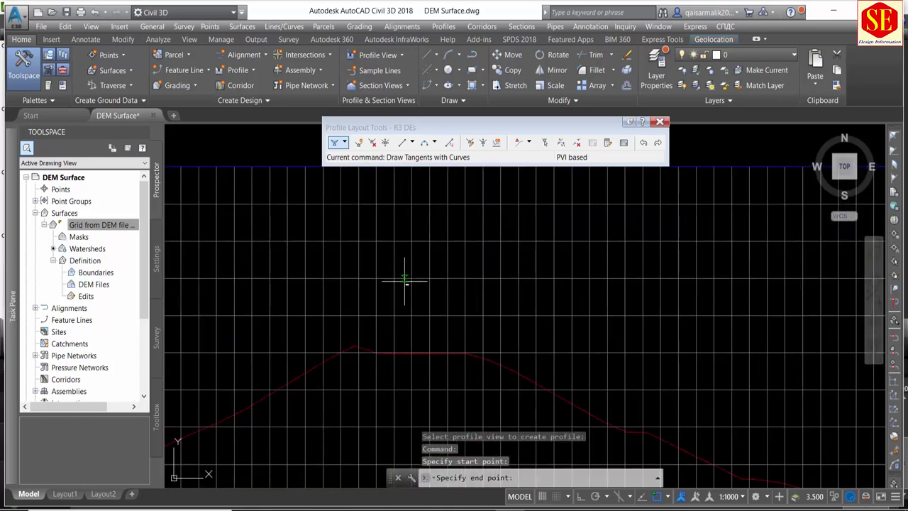
scroll(424, 281, down, 2)
scroll(577, 274, up, 2)
scroll(560, 277, up, 1)
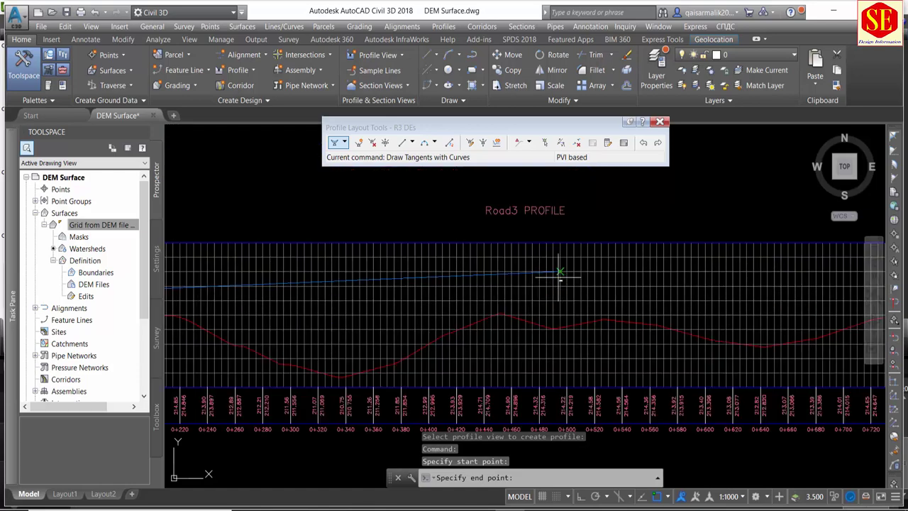
middle_drag(559, 279, 812, 299)
scroll(812, 300, up, 2)
scroll(638, 355, up, 1)
scroll(497, 304, down, 2)
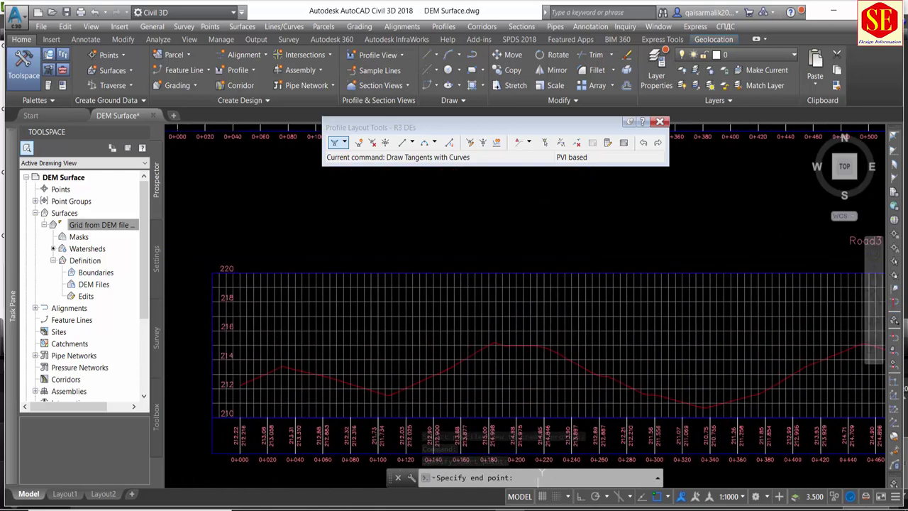
scroll(675, 309, up, 2)
scroll(675, 309, up, 2)
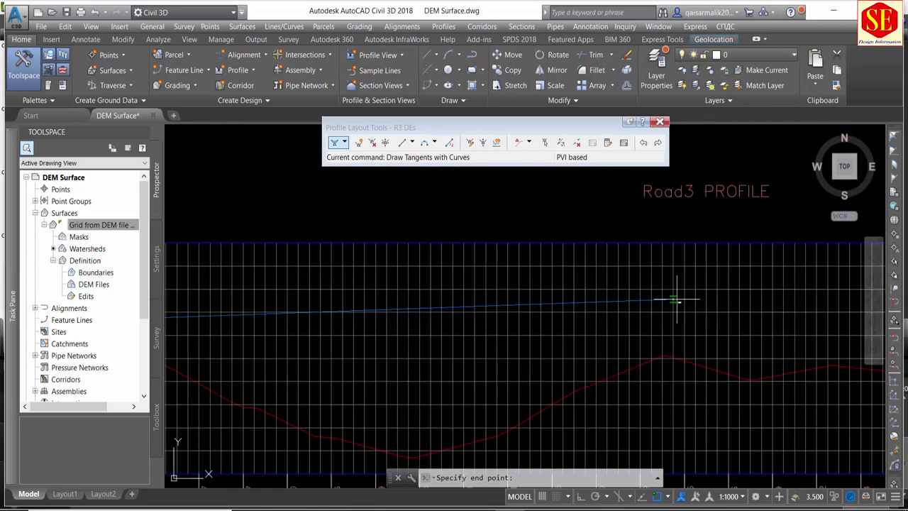
scroll(676, 304, down, 2)
scroll(577, 304, down, 1)
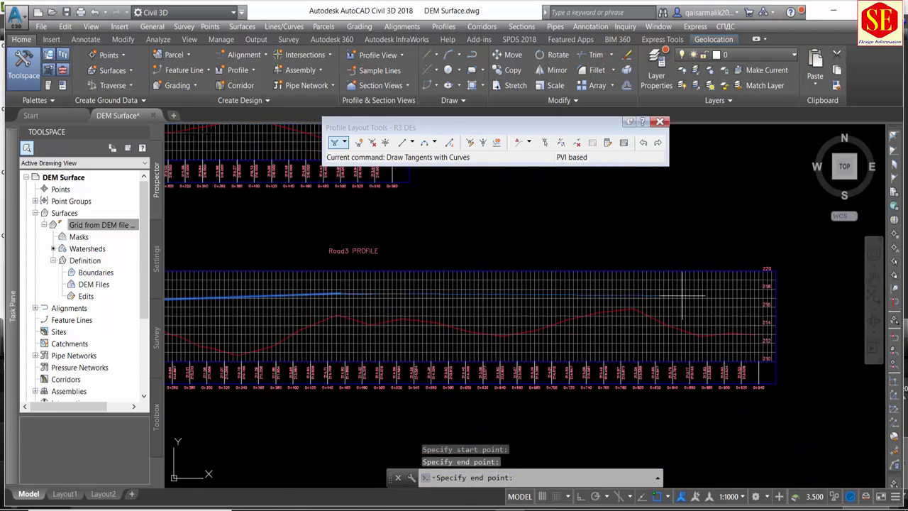
scroll(746, 311, up, 3)
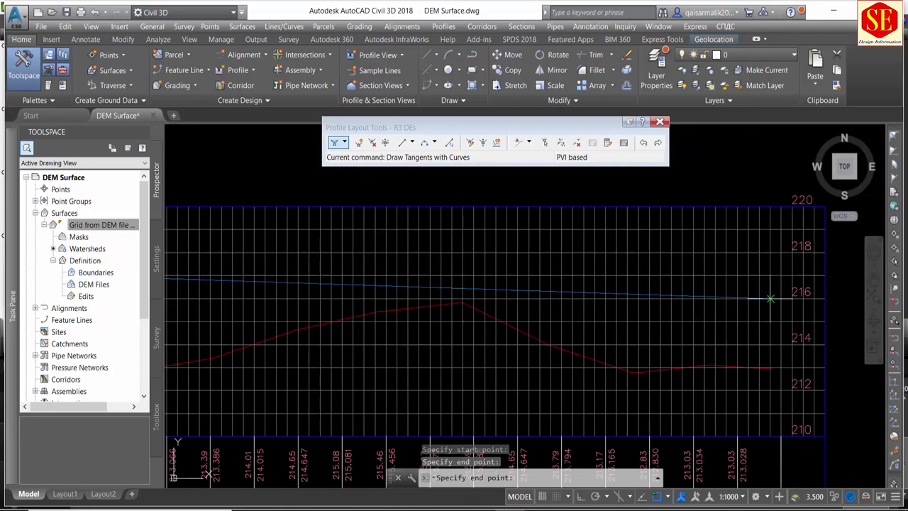
scroll(773, 298, up, 2)
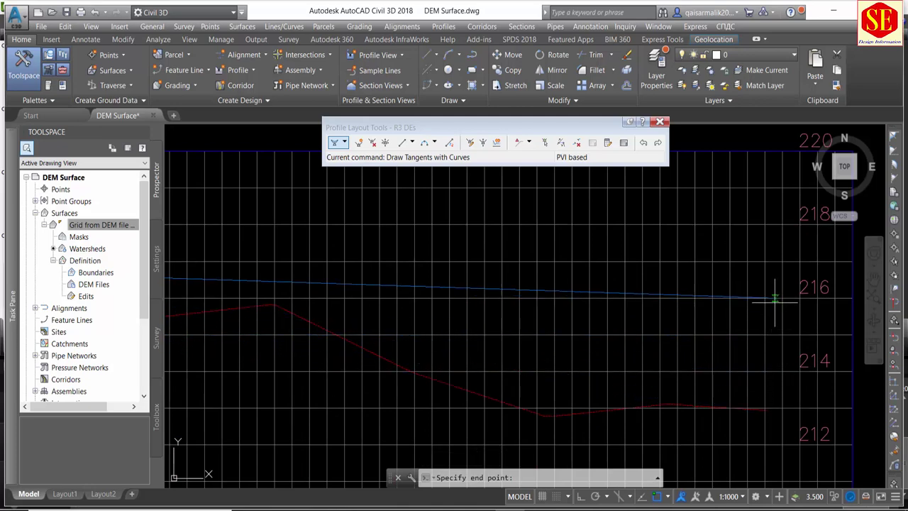
End the profile at the right end, creating a 150 m crest curve at PVI 0+455.
click(770, 298)
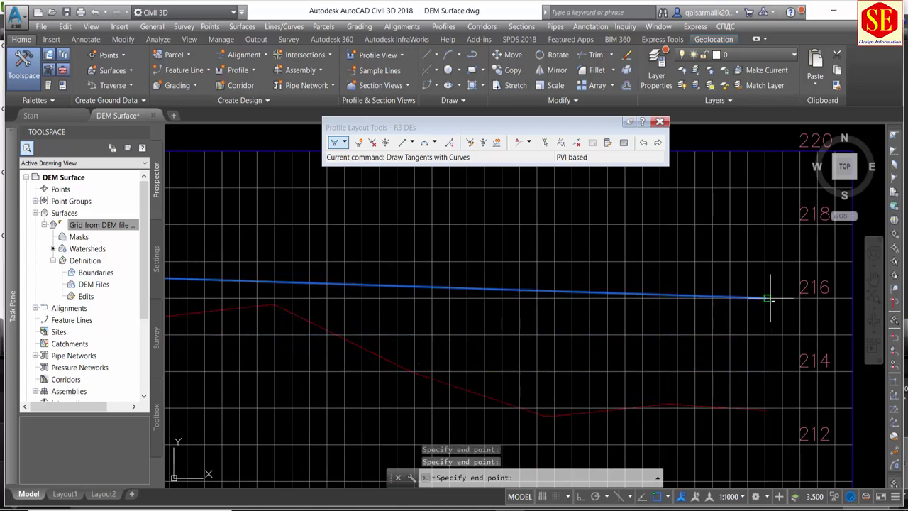
key(Return)
scroll(712, 298, down, 7)
scroll(425, 310, up, 6)
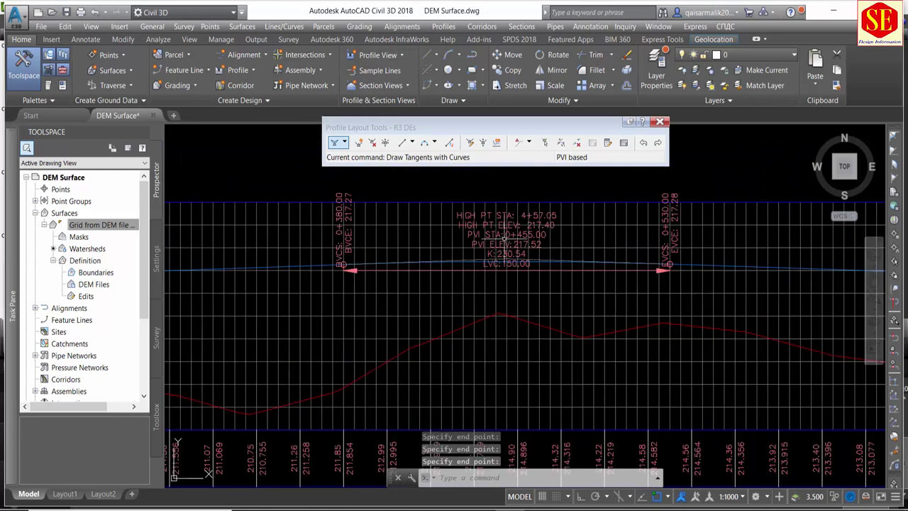
middle_drag(501, 219, 487, 272)
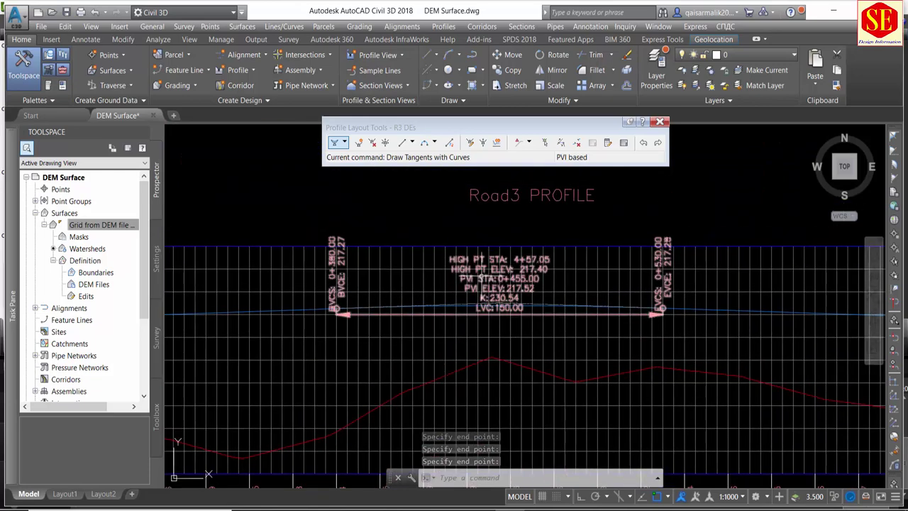
Select the Road3 design profile and review its design criteria Units without changes.
click(500, 307)
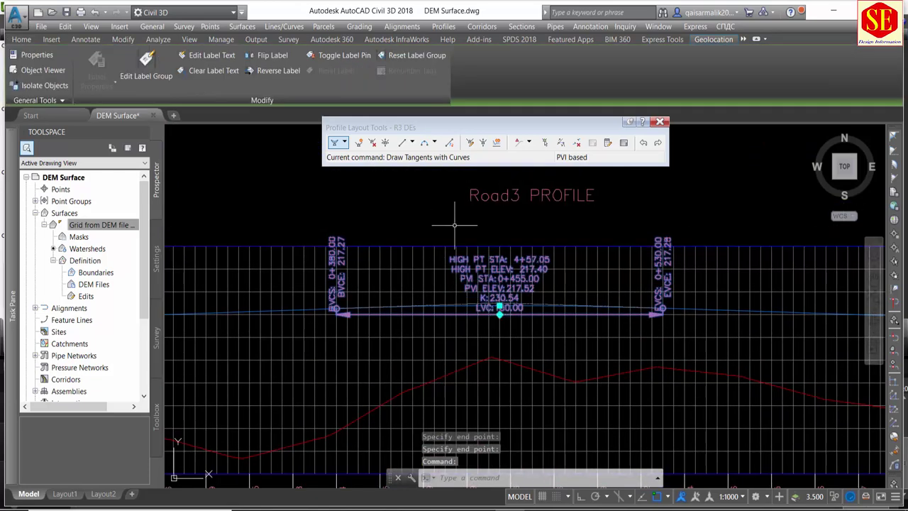
key(Escape)
scroll(497, 298, up, 5)
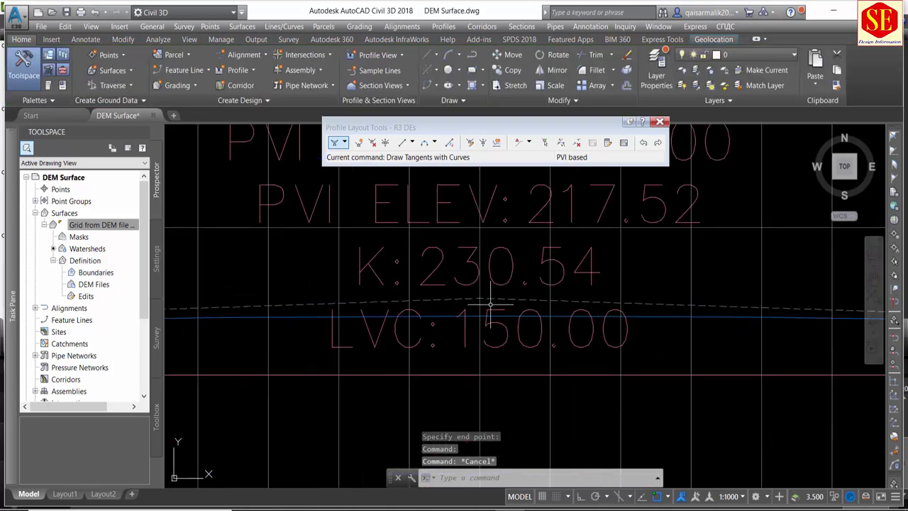
click(498, 298)
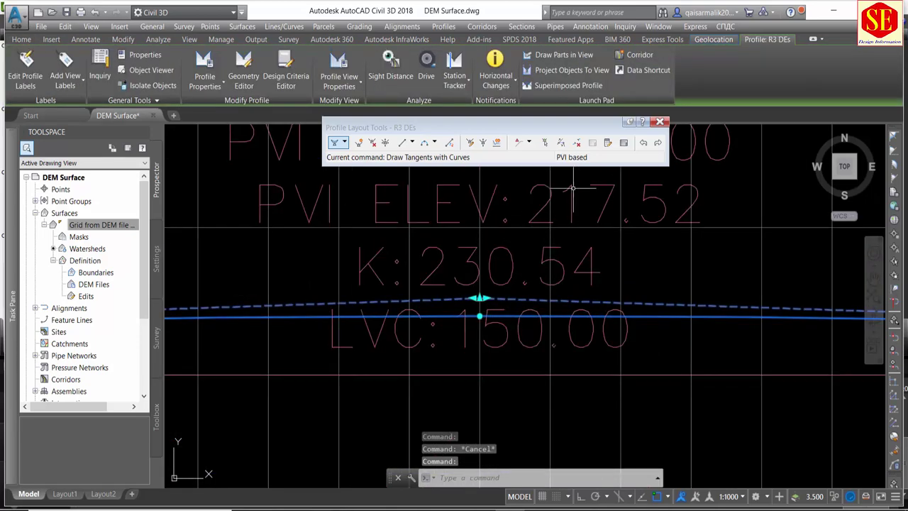
click(660, 122)
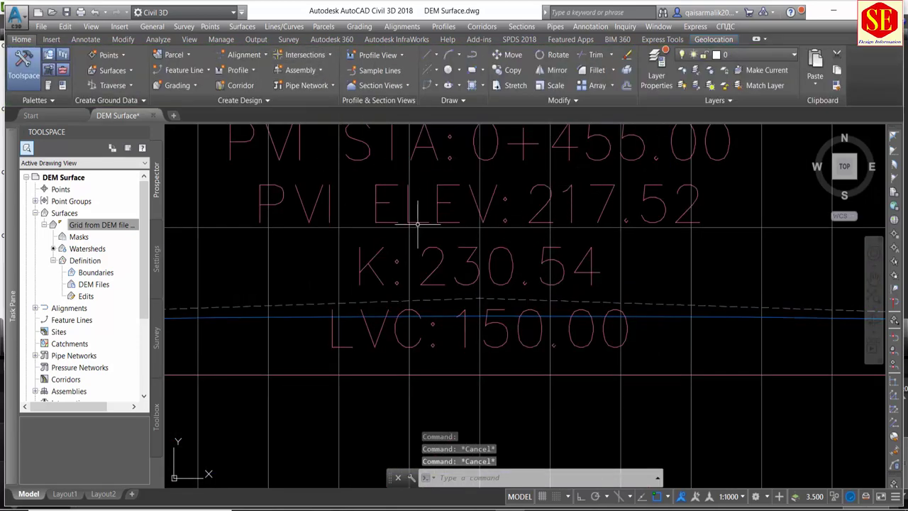
click(390, 304)
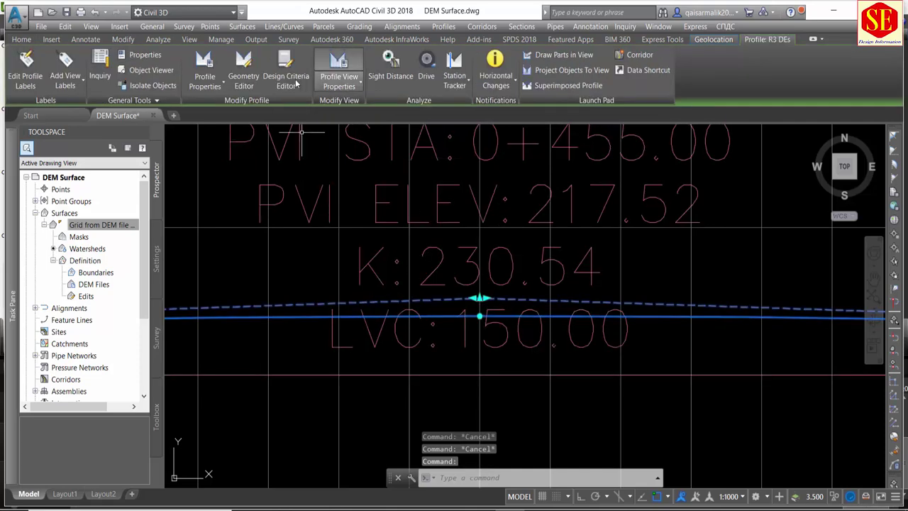
click(292, 79)
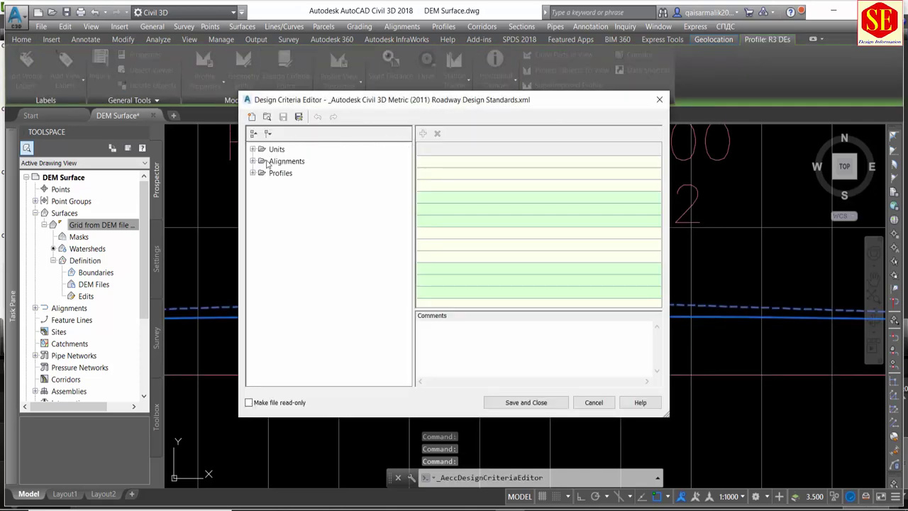
click(276, 149)
click(659, 100)
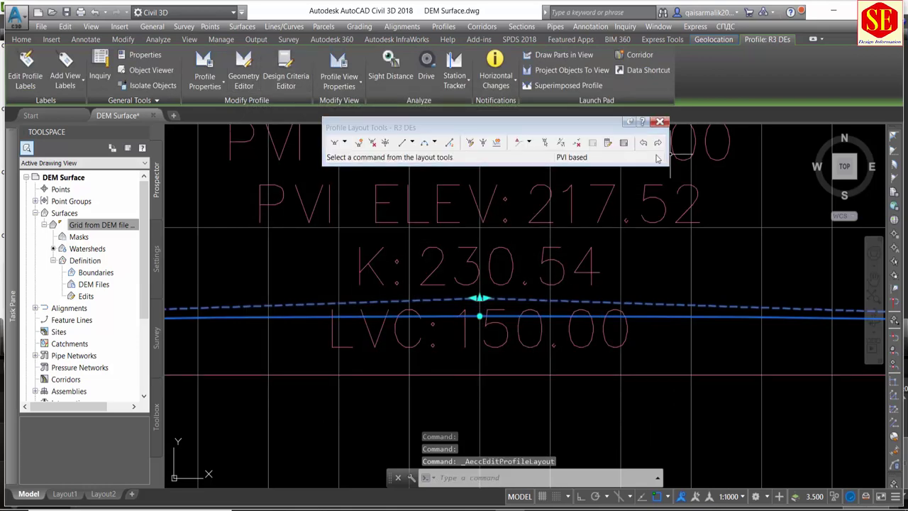
Set the PVI 2 curve length to 250 in the profile grid view.
click(623, 144)
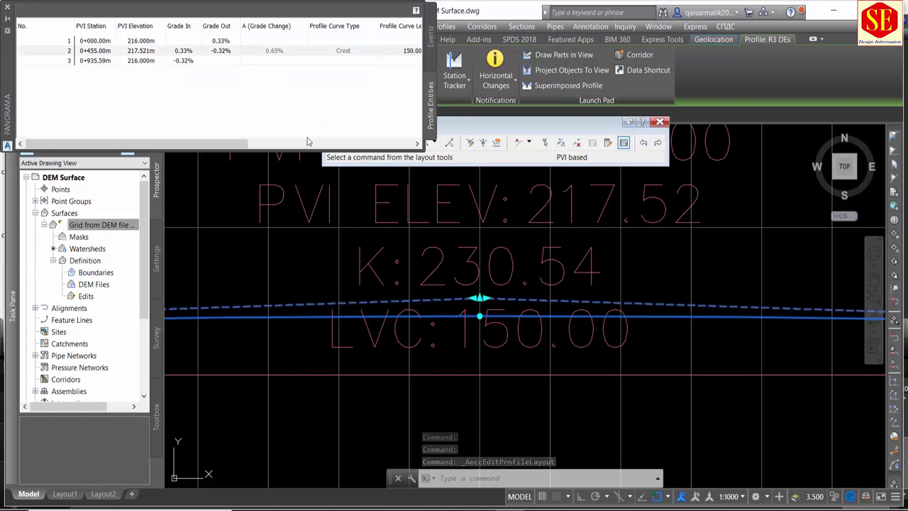
drag(186, 143, 223, 142)
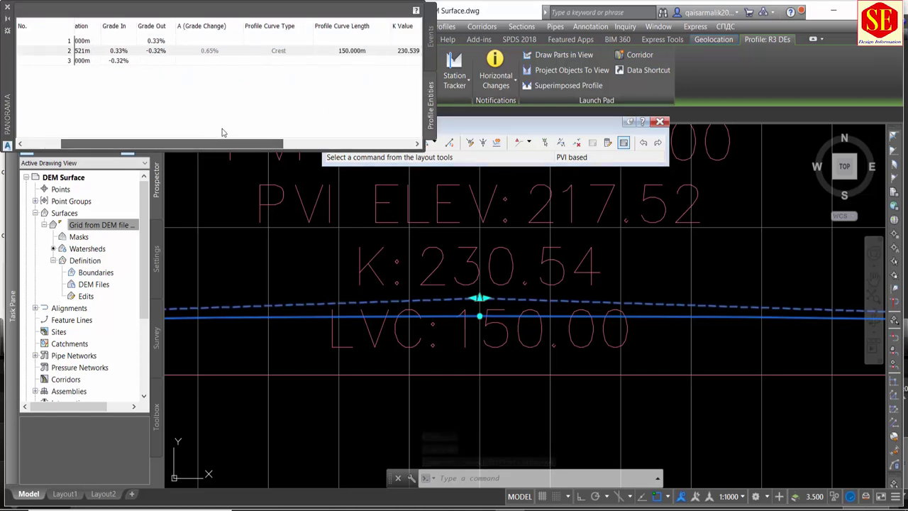
double_click(348, 50)
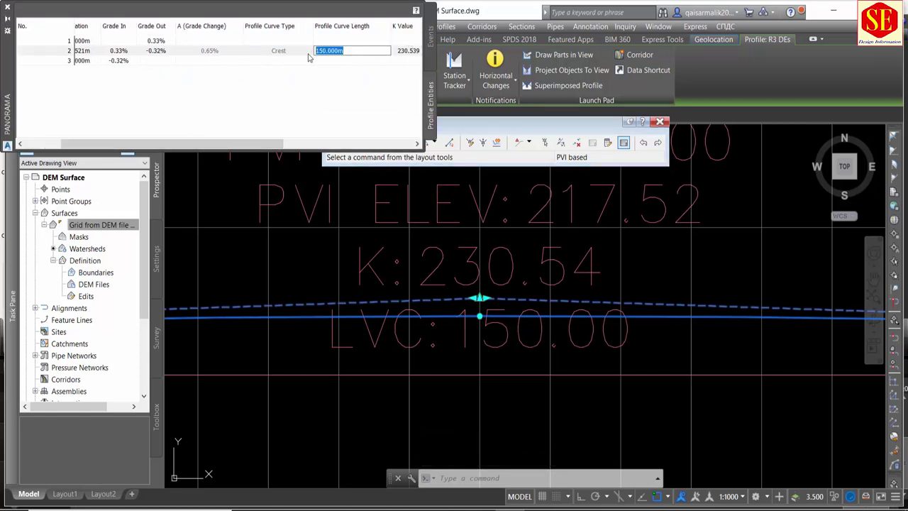
text(250)
key(Return)
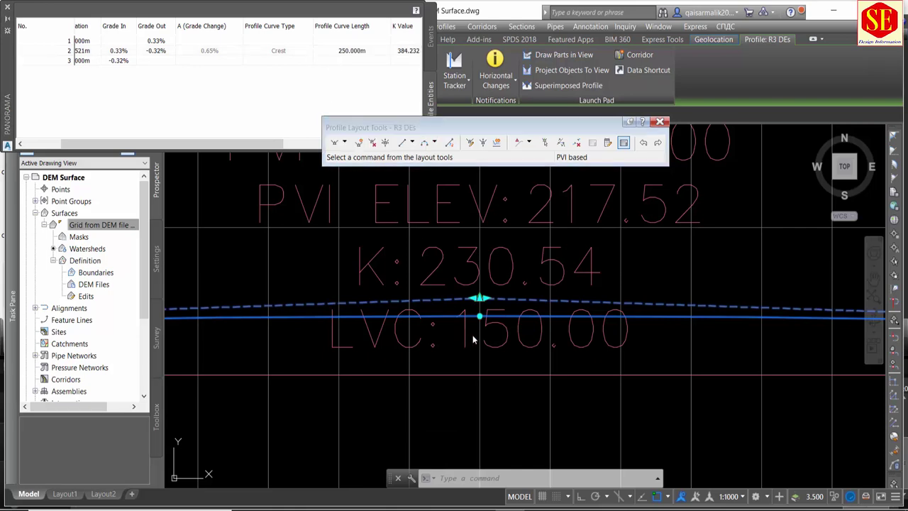
scroll(459, 306, down, 3)
scroll(460, 306, up, 2)
scroll(459, 306, up, 4)
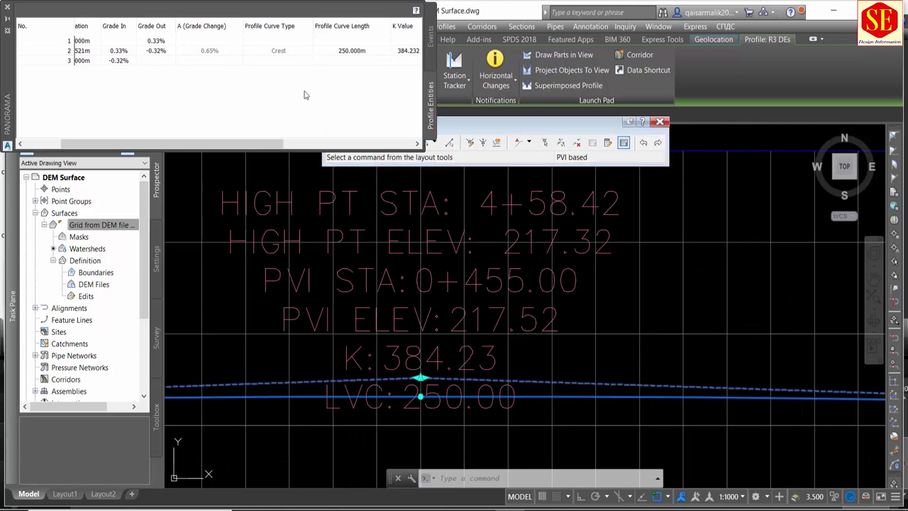
click(7, 9)
scroll(422, 273, down, 5)
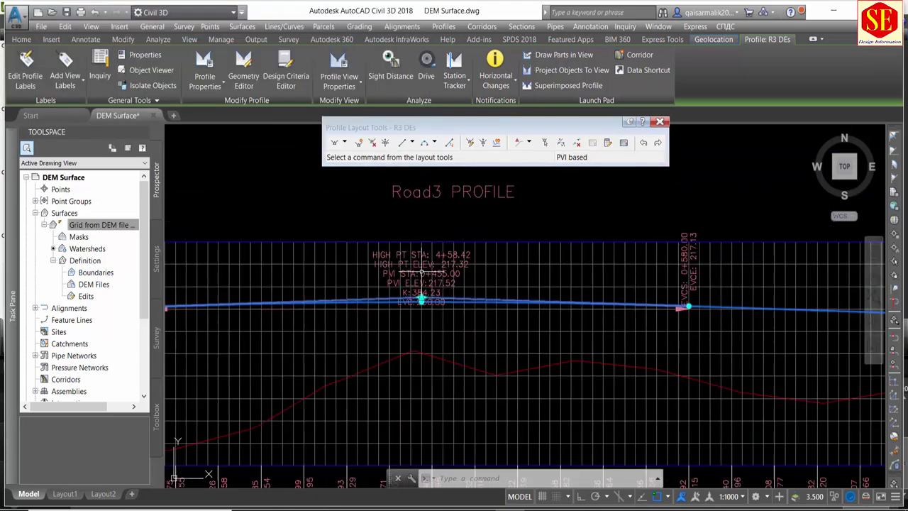
scroll(421, 272, down, 2)
scroll(422, 272, down, 3)
key(Escape)
scroll(415, 303, down, 1)
Close the profile layout tools and cancel an unwanted new profile layout.
scroll(412, 255, down, 2)
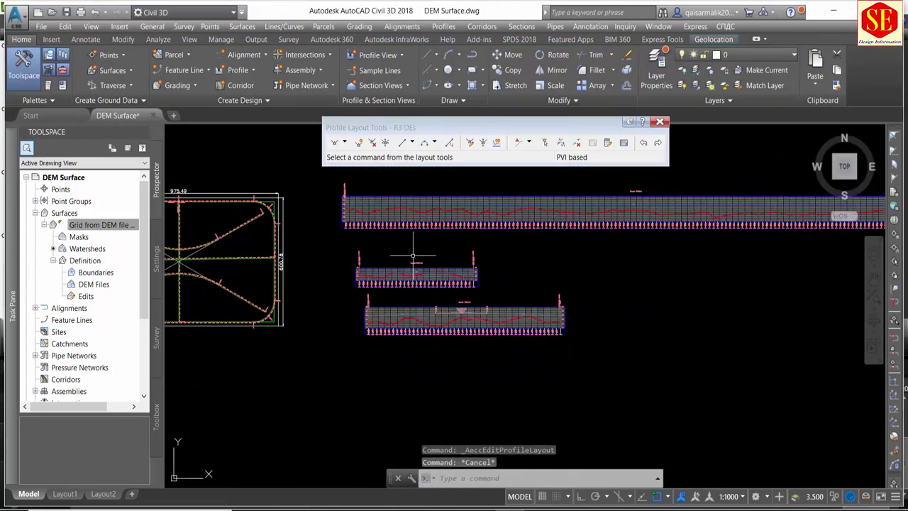
middle_drag(412, 255, 526, 232)
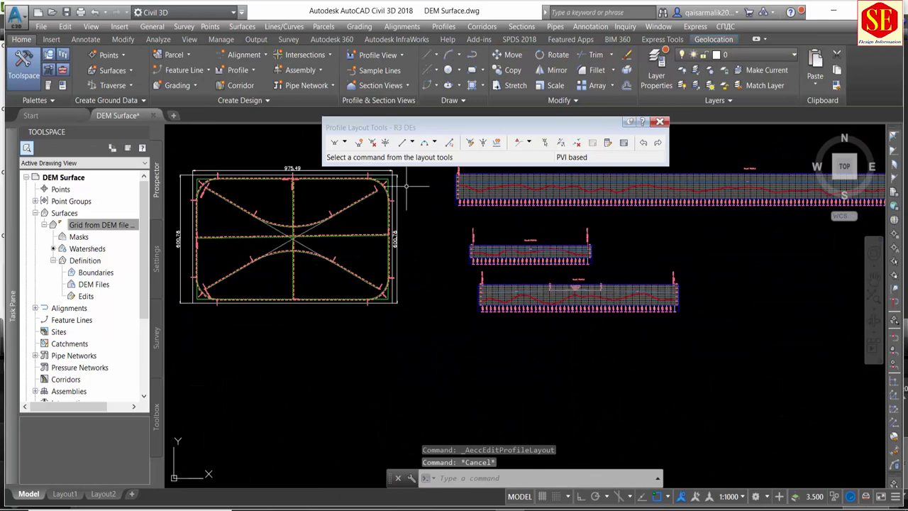
click(660, 123)
click(245, 71)
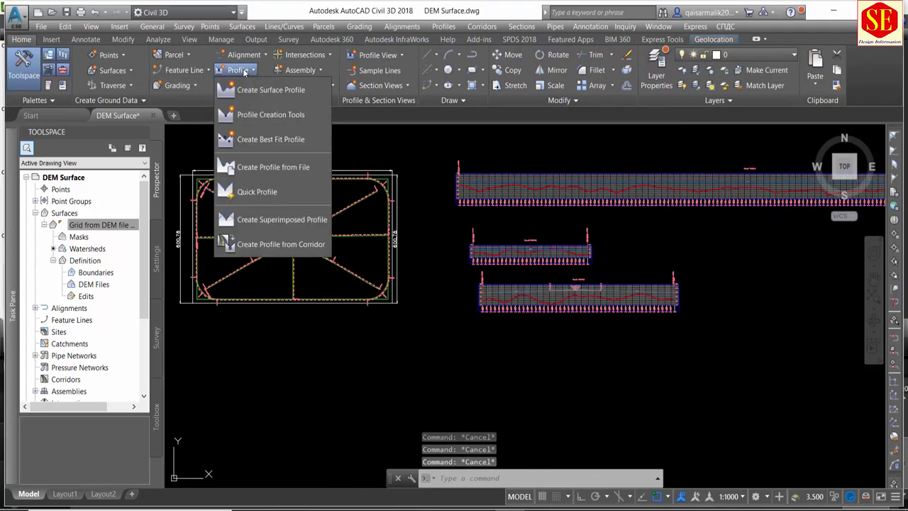
click(276, 117)
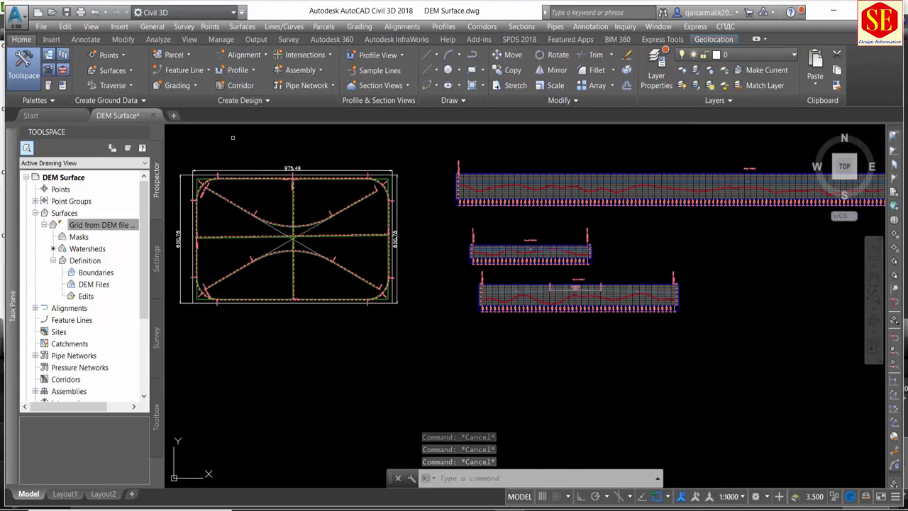
key(Escape)
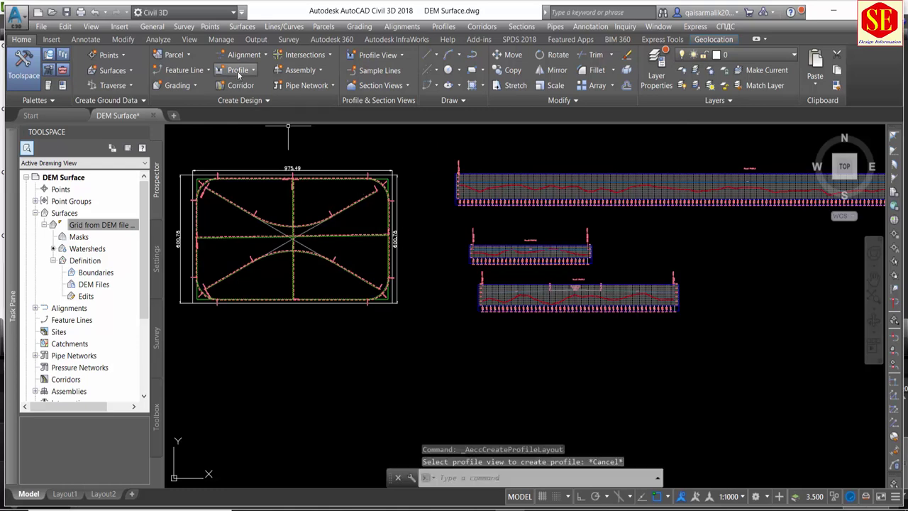
Sample a ground profile for Road4 from the DEM surface.
click(244, 72)
click(259, 67)
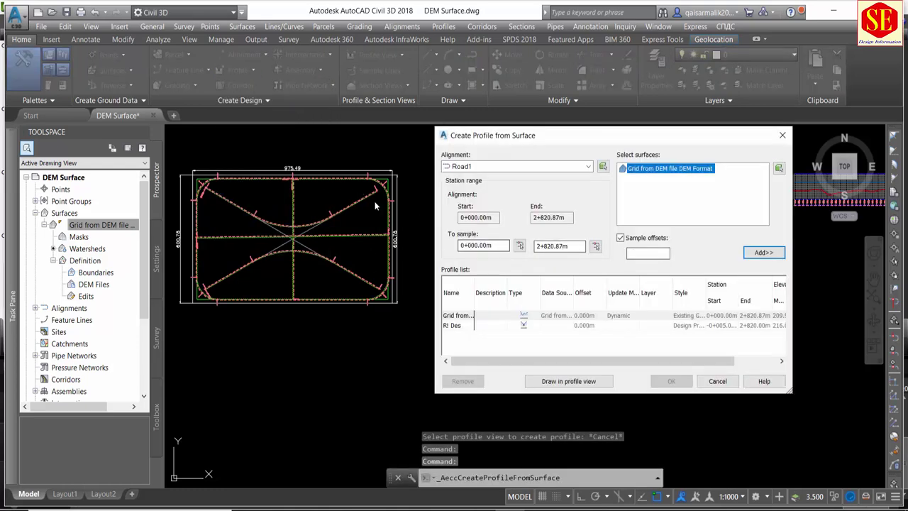
click(550, 168)
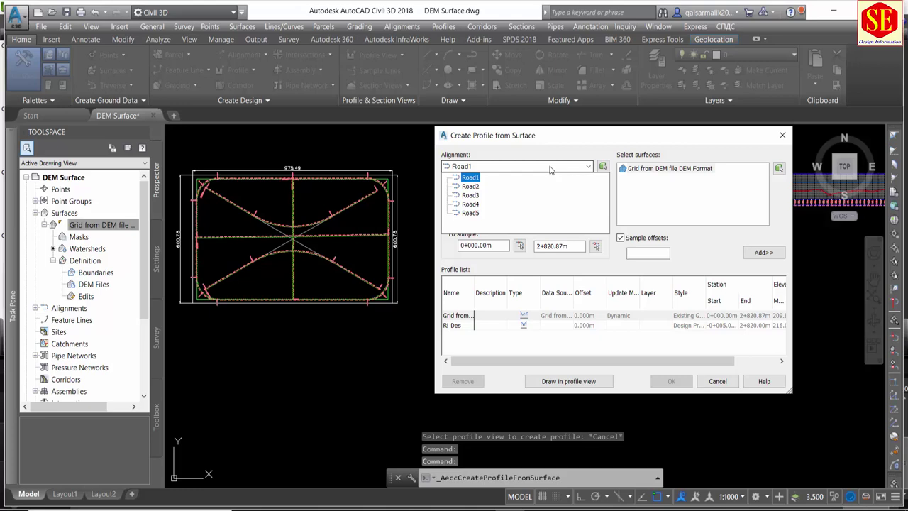
click(487, 206)
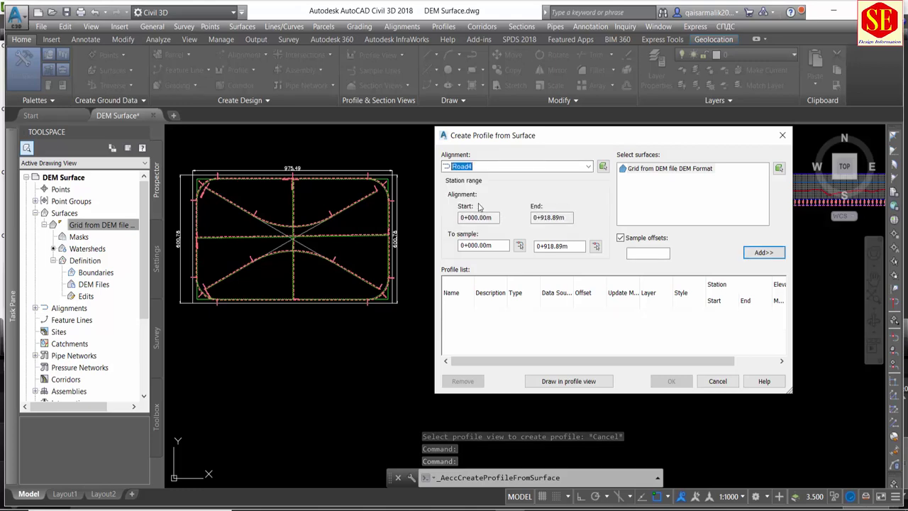
click(763, 253)
Create the Road4 profile view, placing it below the existing profile views.
click(567, 382)
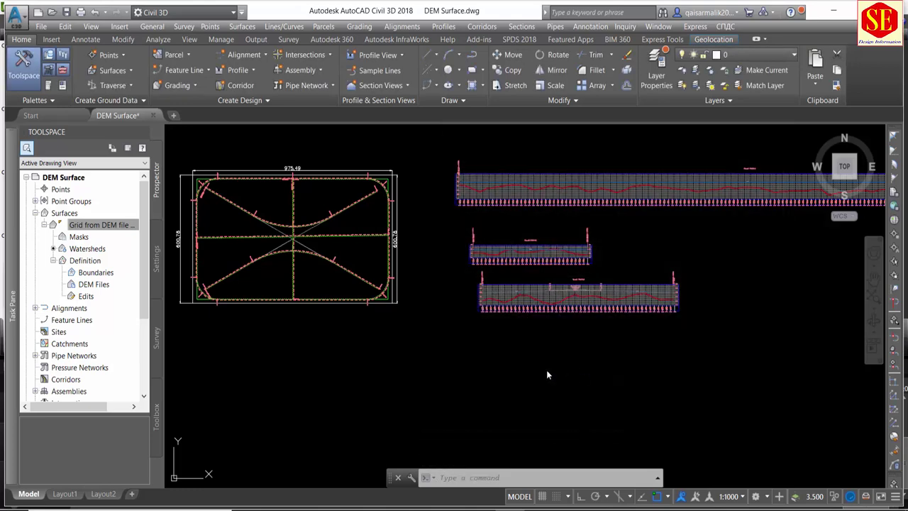
click(507, 427)
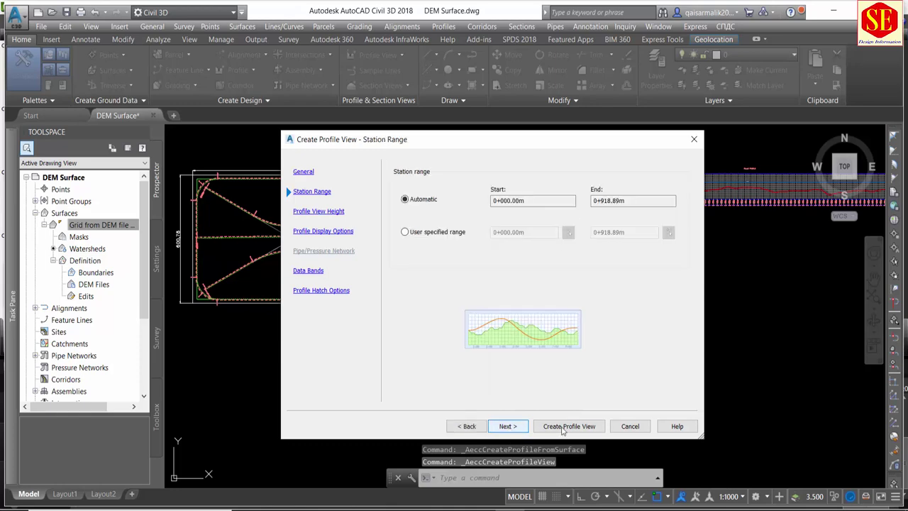
click(568, 425)
click(492, 350)
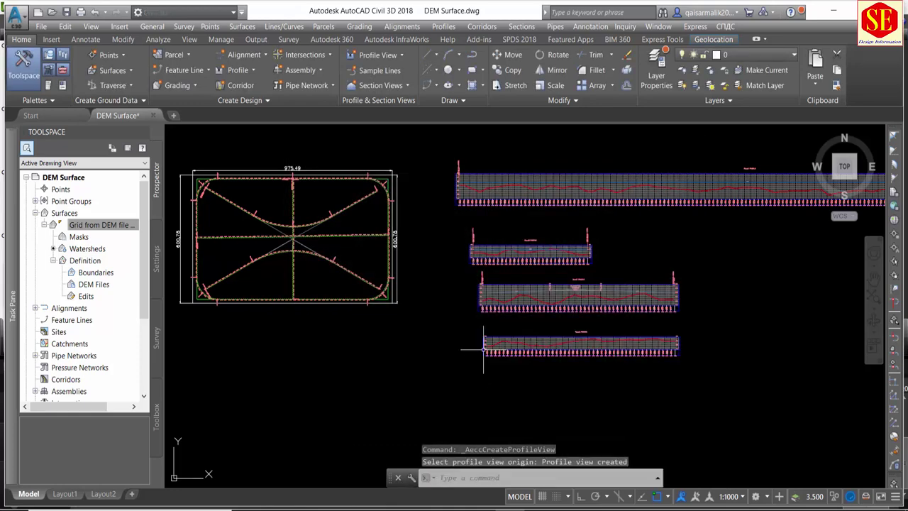
scroll(578, 176, up, 4)
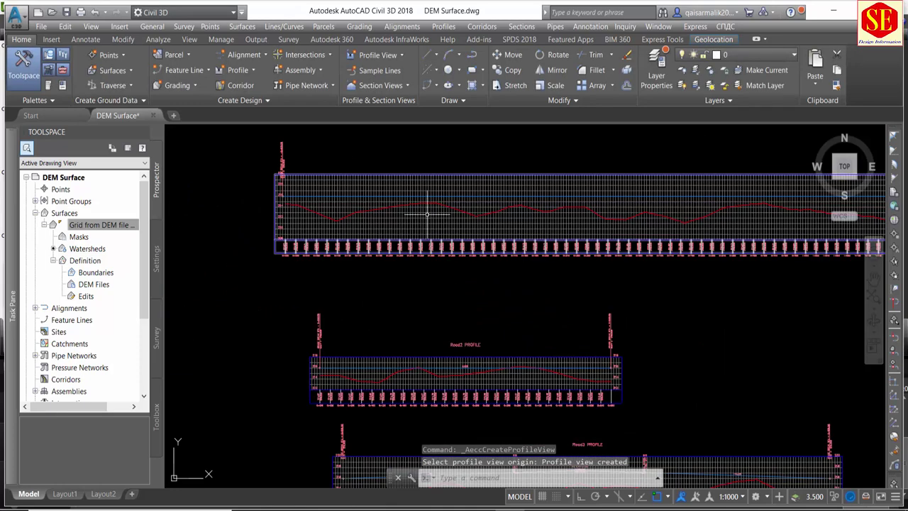
scroll(427, 213, down, 3)
middle_drag(294, 227, 608, 234)
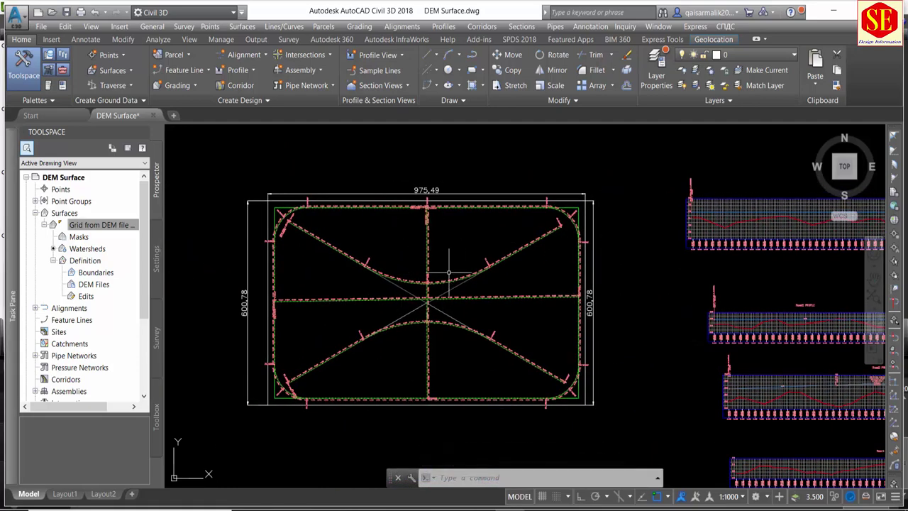
scroll(572, 338, up, 4)
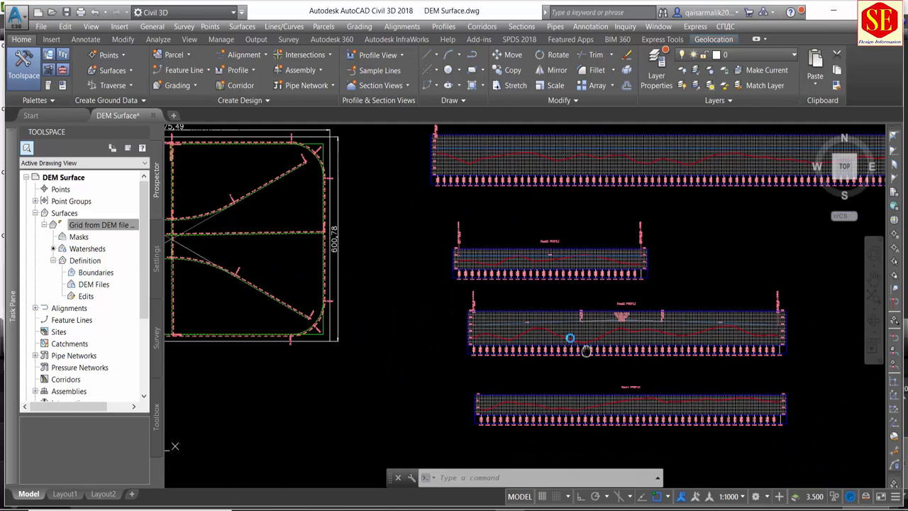
Set the Road4 profile view's user-specified maximum elevation to 220 m.
click(435, 314)
click(339, 71)
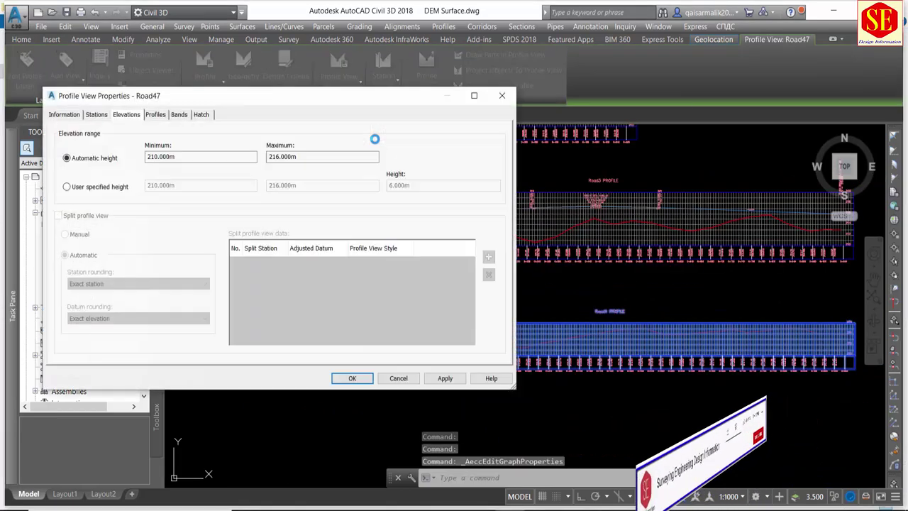
click(67, 187)
text(220.000m)
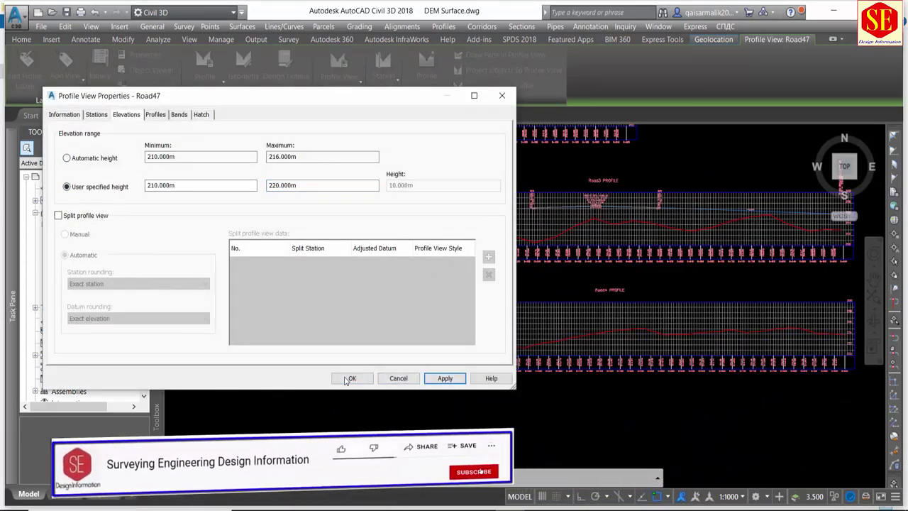
click(348, 376)
Create a new Road4 design profile named R4 Des.
click(238, 69)
click(263, 114)
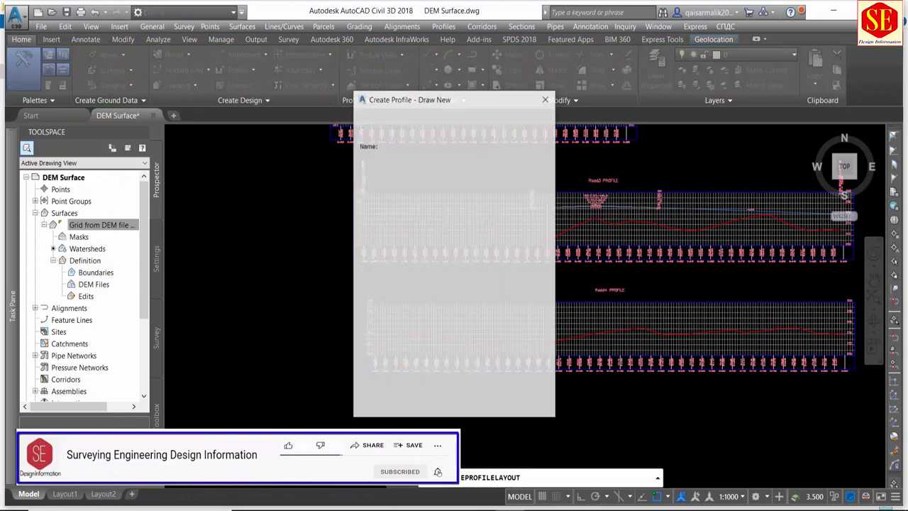
text(R4)
key(alt+space)
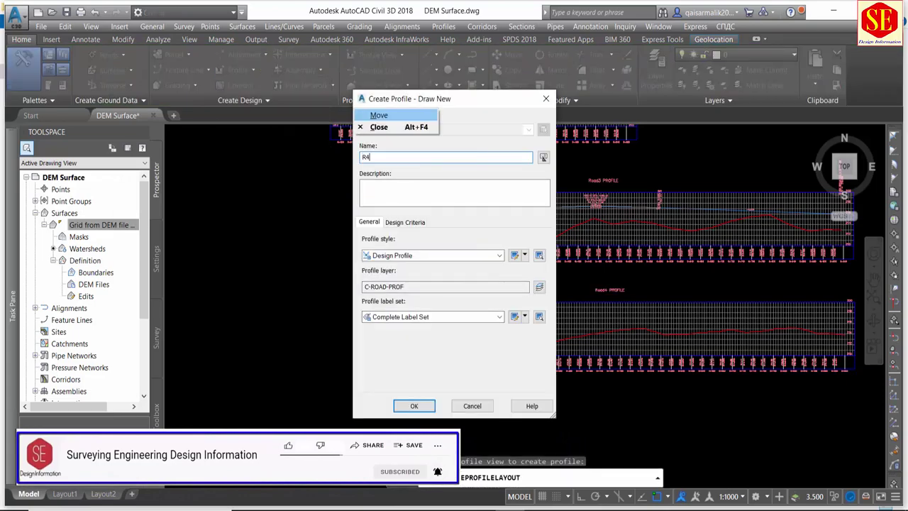
click(376, 159)
key(Return)
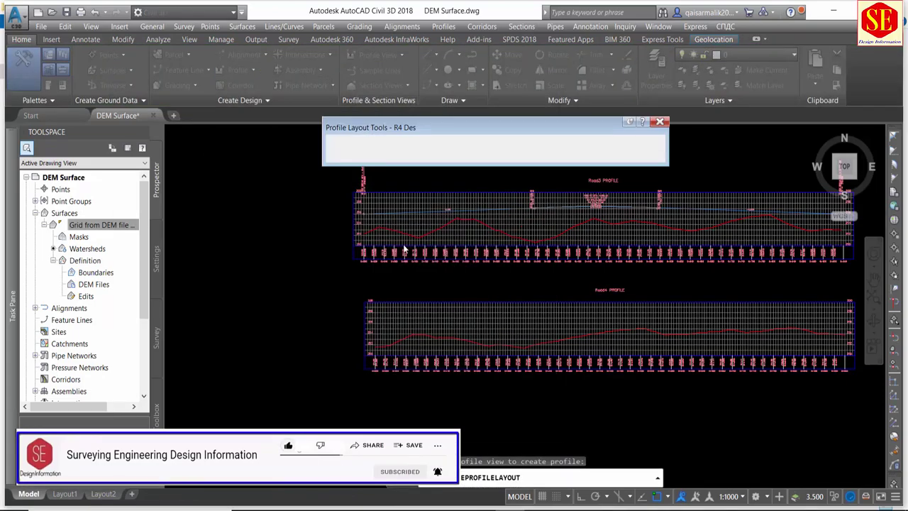
Draw the R4 Des profile as one straight tangent at elevation 216 across the view.
click(345, 142)
click(369, 153)
click(363, 402)
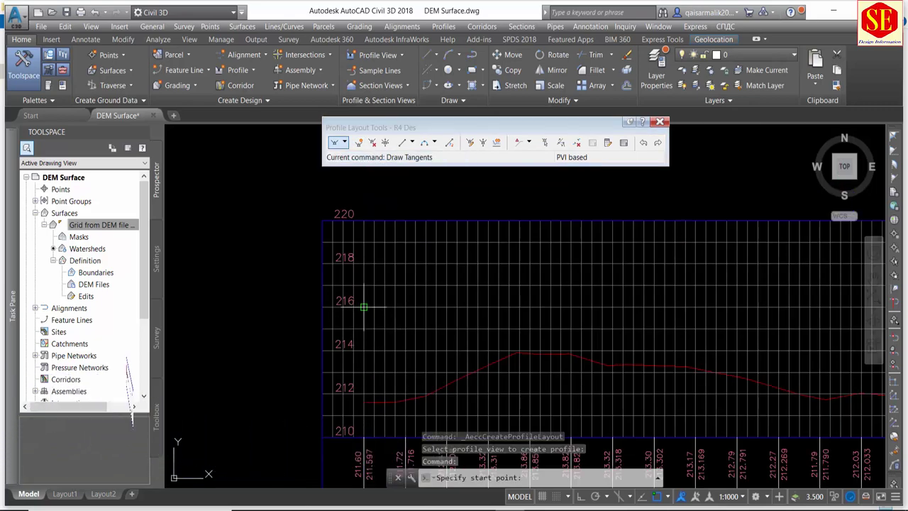
scroll(363, 397, down, 3)
scroll(664, 383, up, 5)
click(664, 383)
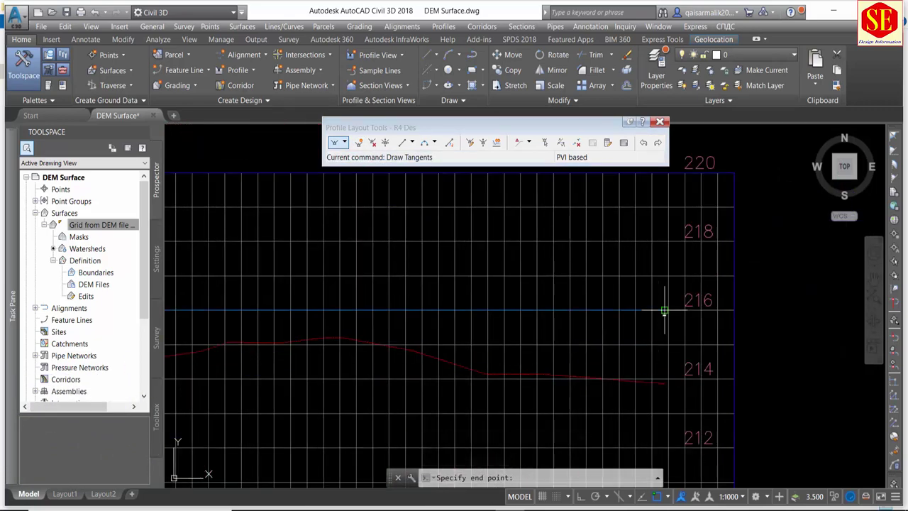
key(Return)
scroll(643, 314, down, 6)
key(Escape)
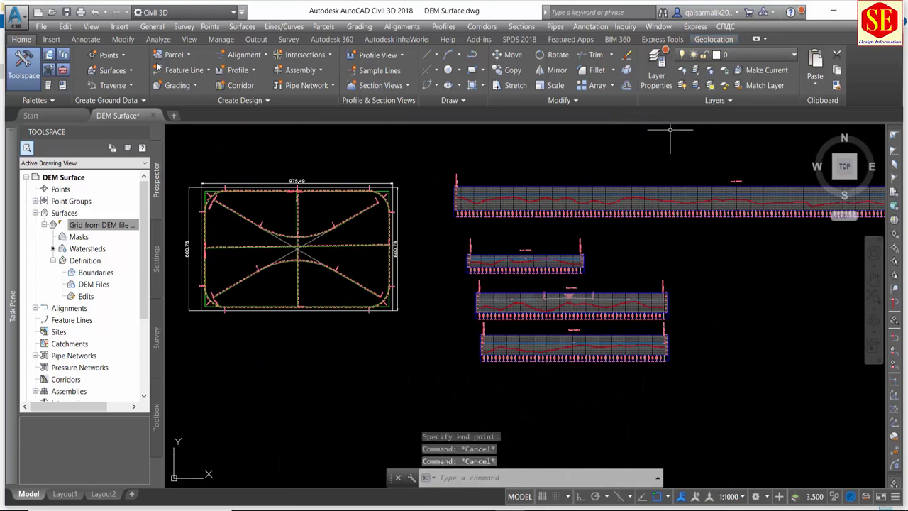
Sample a ground profile for Road5 from the DEM surface.
click(241, 69)
click(291, 89)
click(518, 166)
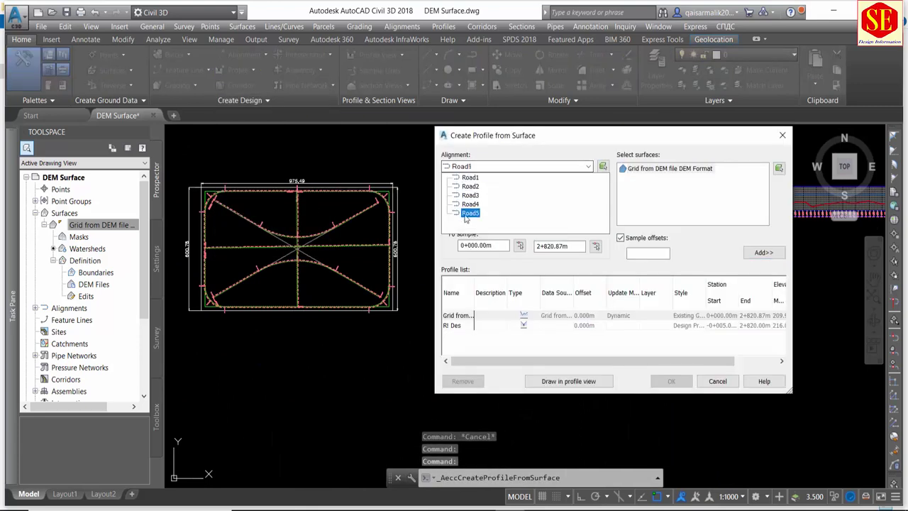
click(468, 214)
click(763, 252)
Create the Road5 profile view with a user-specified 210–218 m height, placed below the others.
click(588, 388)
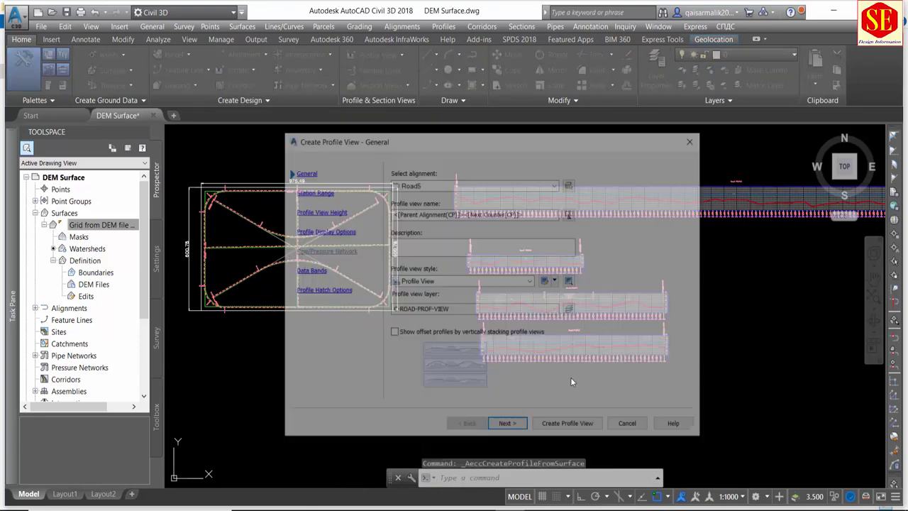
click(507, 426)
click(507, 425)
click(401, 217)
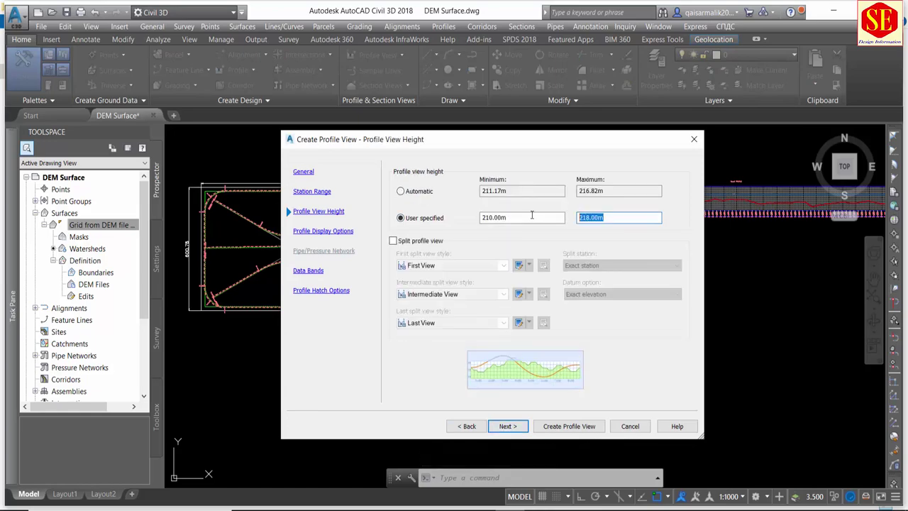
click(568, 425)
click(494, 293)
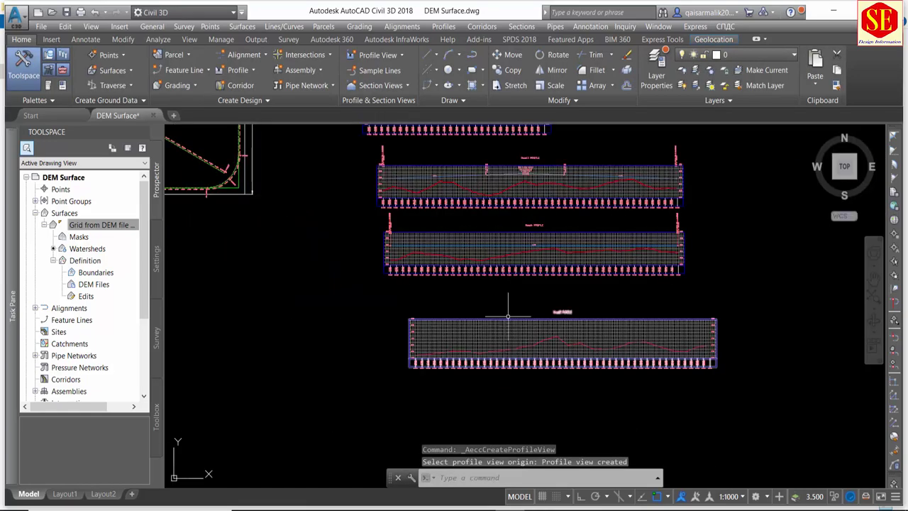
scroll(495, 293, up, 2)
scroll(515, 418, up, 4)
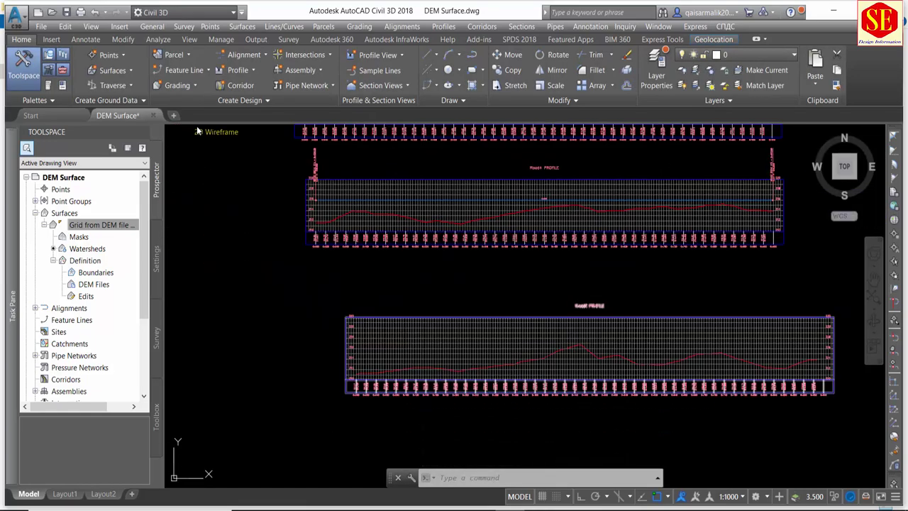
Create the R5 Design profile on the Road5 profile view.
click(254, 70)
click(284, 111)
click(434, 357)
text(R5 Design)
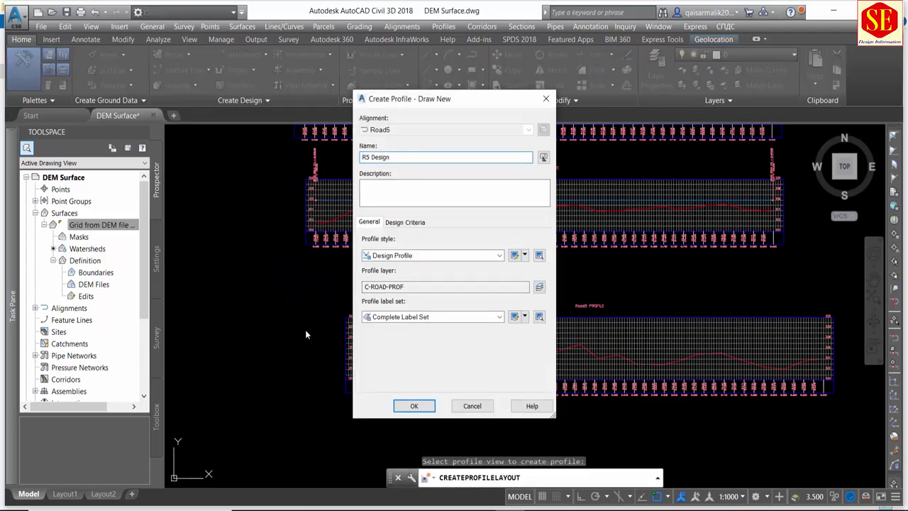
click(414, 405)
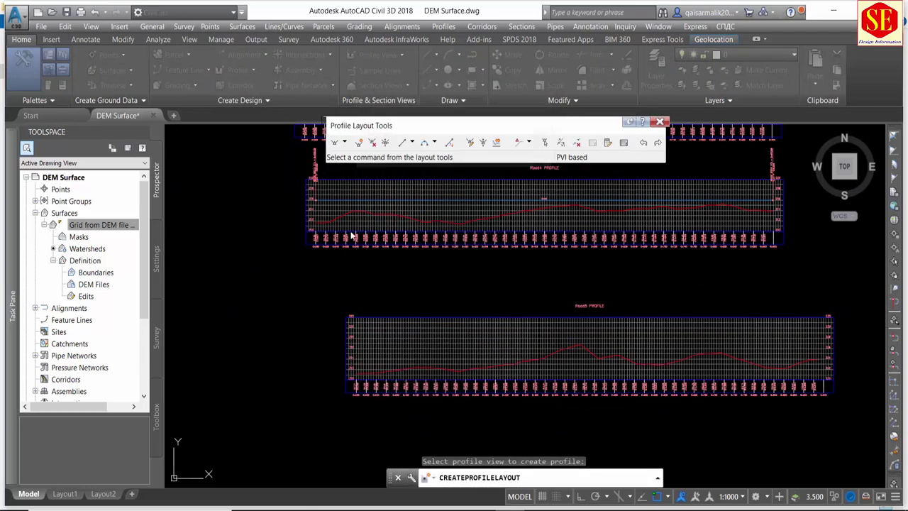
Draw the R5 Design tangent from about elevation 214 on the left to 216 on the right.
click(344, 141)
click(364, 154)
scroll(321, 288, up, 3)
click(321, 287)
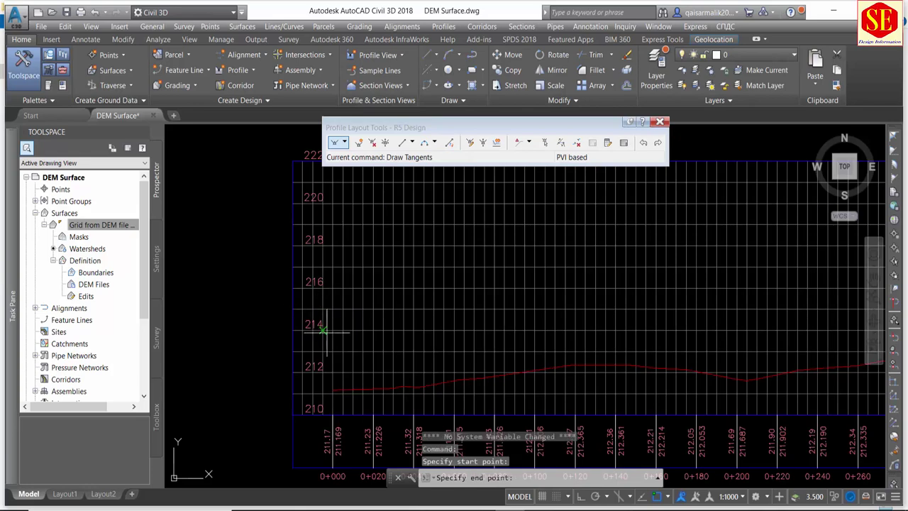
scroll(608, 341, down, 2)
scroll(608, 341, up, 4)
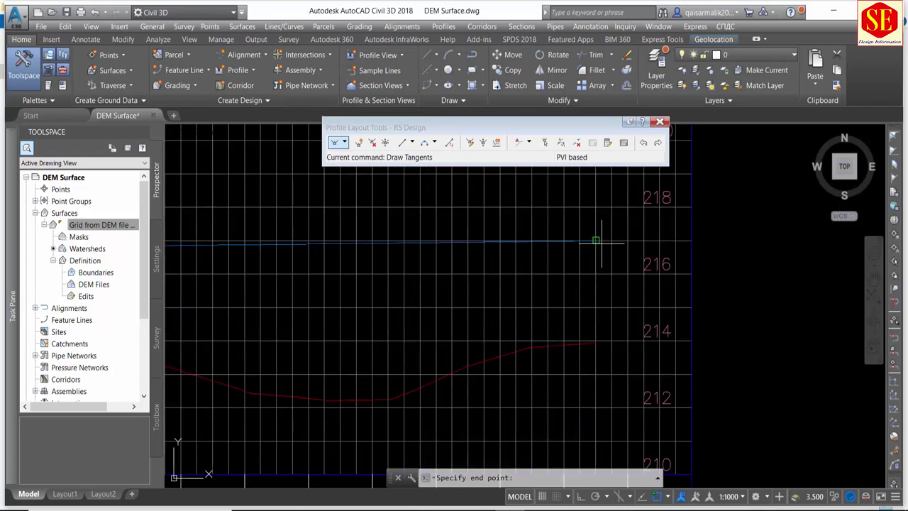
click(601, 273)
scroll(602, 273, down, 4)
scroll(602, 273, down, 2)
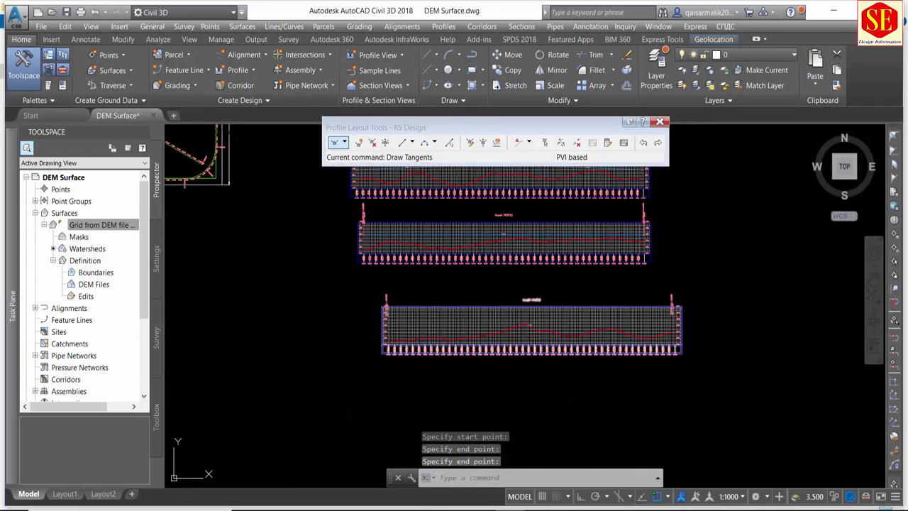
scroll(496, 220, up, 5)
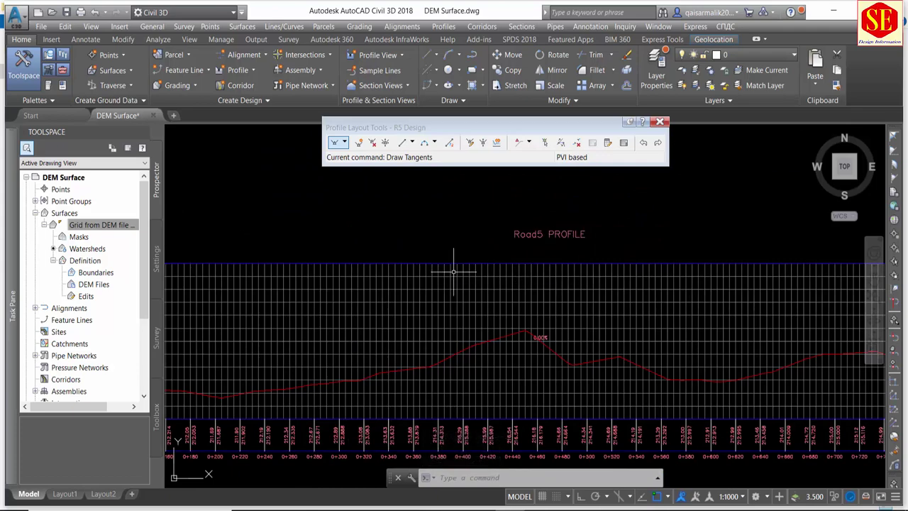
scroll(482, 284, down, 2)
scroll(497, 309, down, 3)
middle_drag(464, 310, 458, 331)
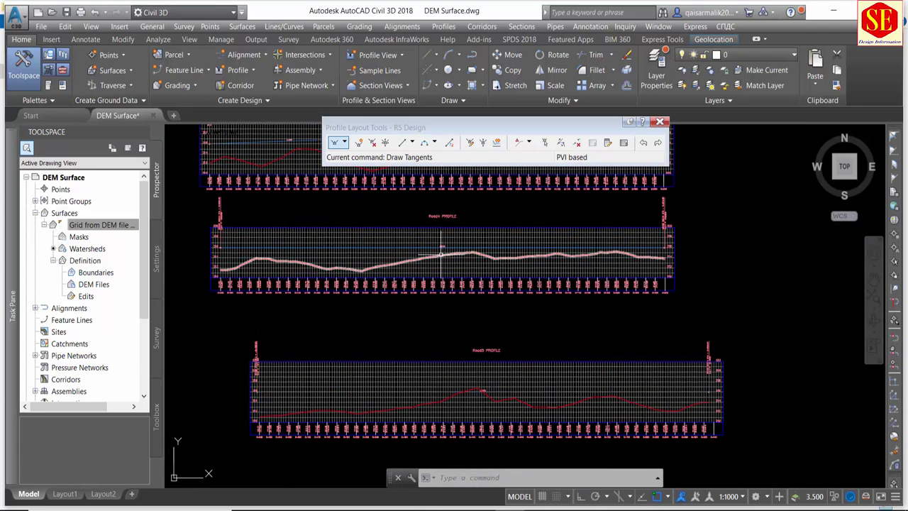
scroll(441, 253, down, 2)
mouse_move(442, 253)
middle_down()
mouse_move(426, 298)
mouse_move(323, 287)
middle_up()
scroll(417, 315, up, 2)
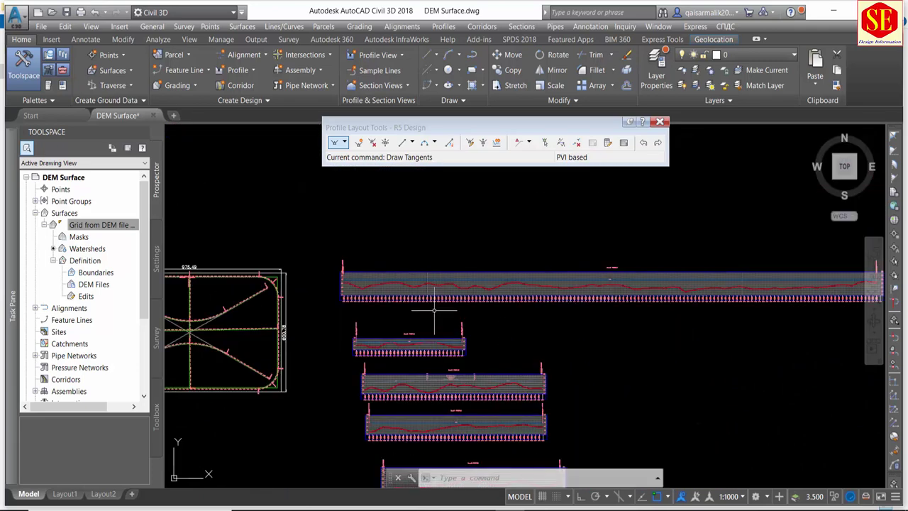
scroll(323, 287, down, 2)
scroll(323, 287, up, 4)
middle_drag(266, 249, 400, 209)
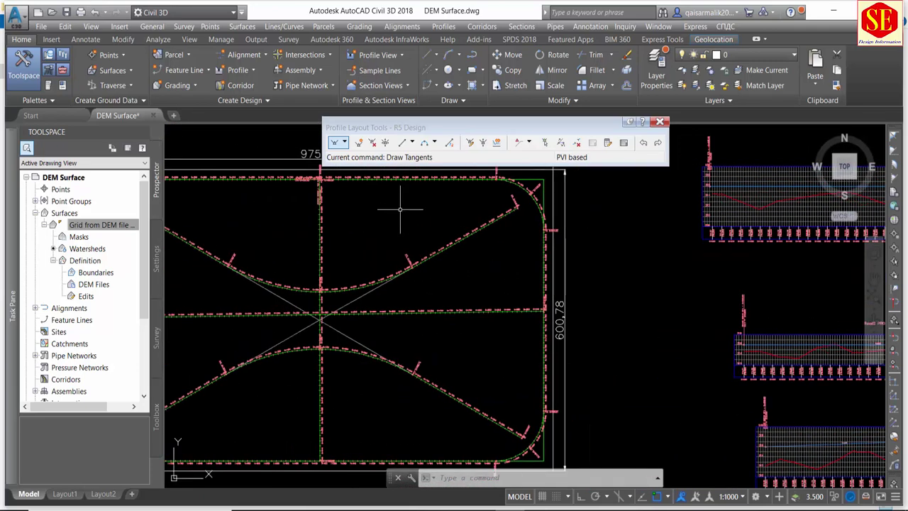
scroll(363, 284, down, 3)
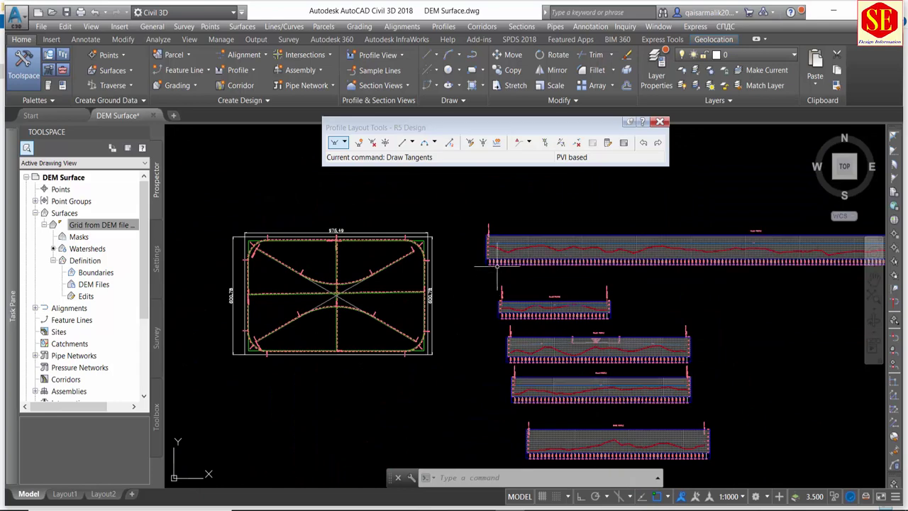
mouse_move(495, 286)
middle_down()
mouse_move(418, 244)
mouse_move(454, 301)
middle_up()
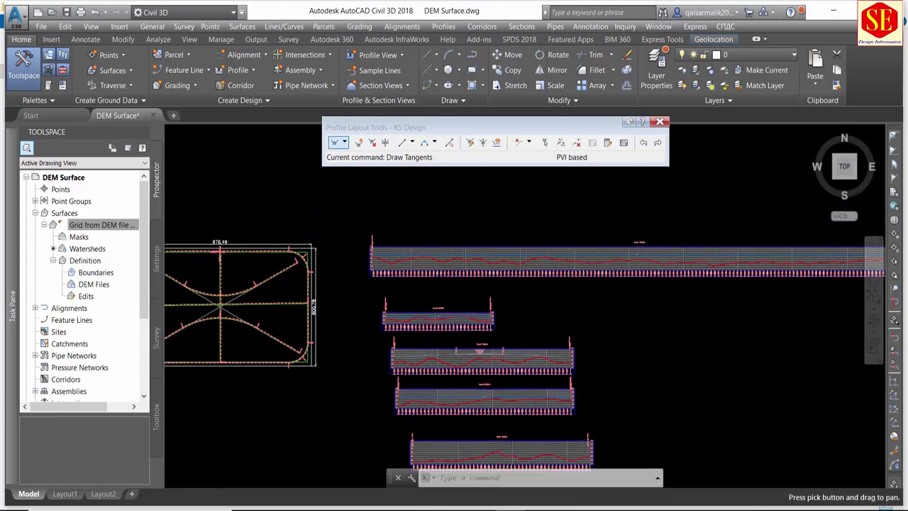
middle_drag(465, 424, 463, 357)
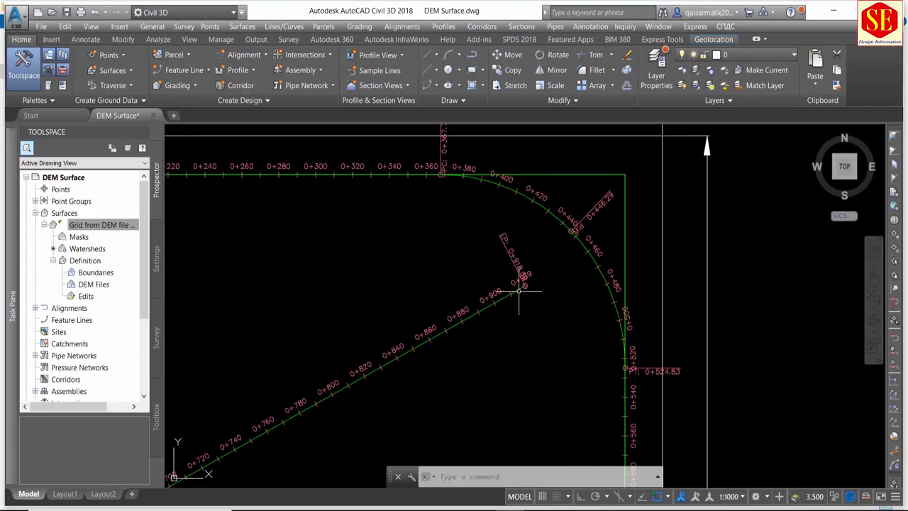
Stretch the end of the diagonal Road4 alignment onto the curved outer alignment.
click(519, 290)
click(524, 285)
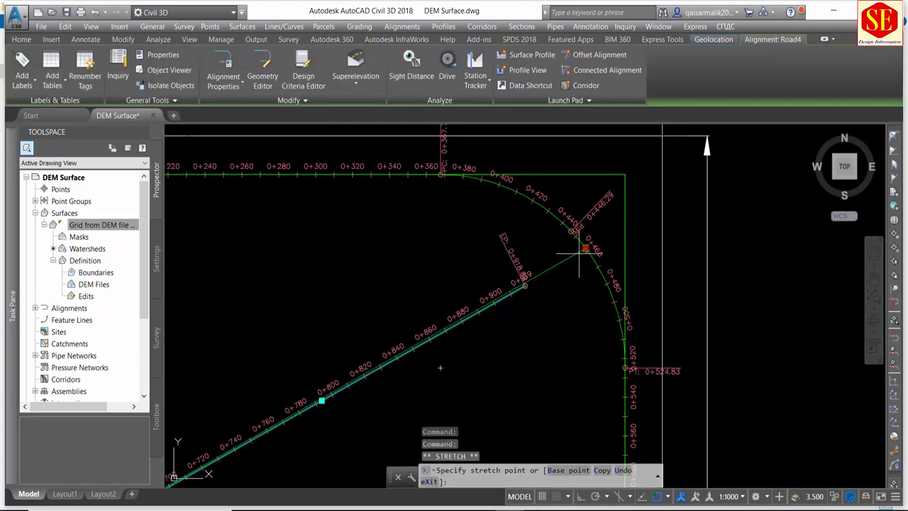
scroll(584, 252, up, 2)
scroll(585, 252, up, 2)
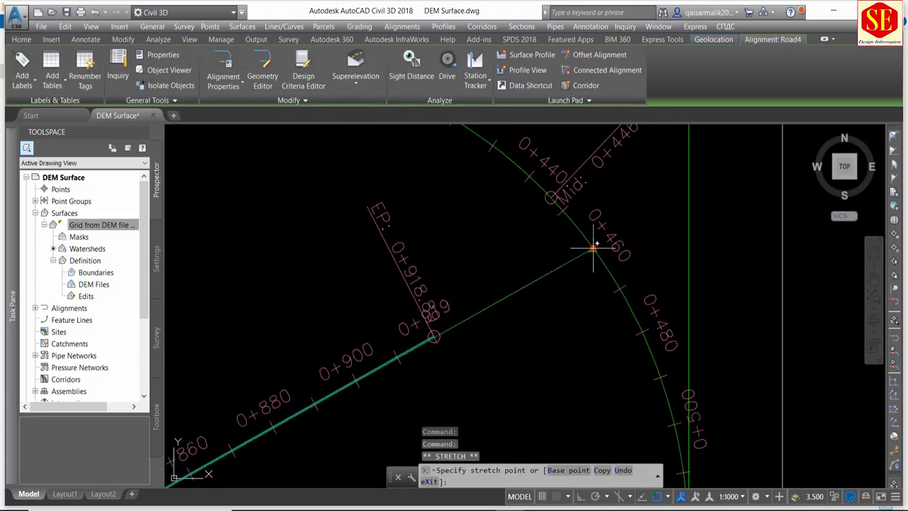
click(593, 248)
scroll(547, 294, down, 3)
key(Escape)
scroll(493, 297, down, 3)
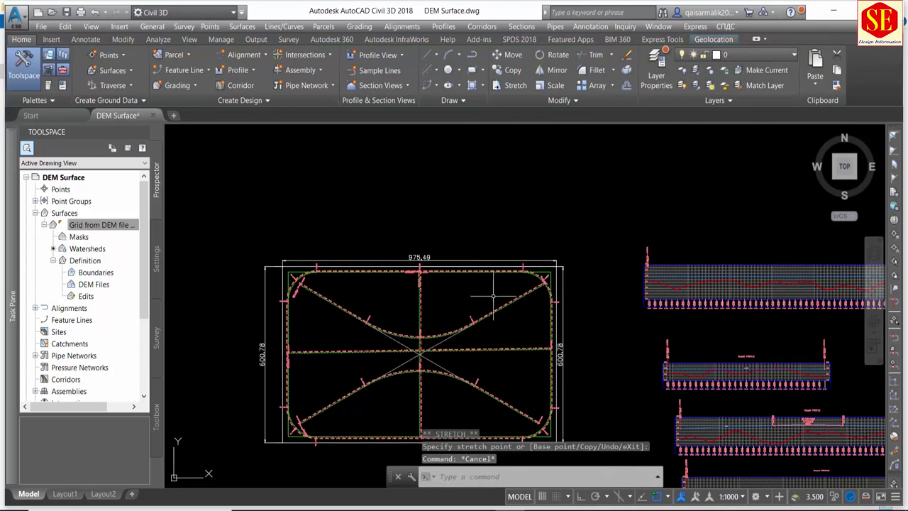
scroll(348, 294, up, 5)
scroll(397, 304, up, 3)
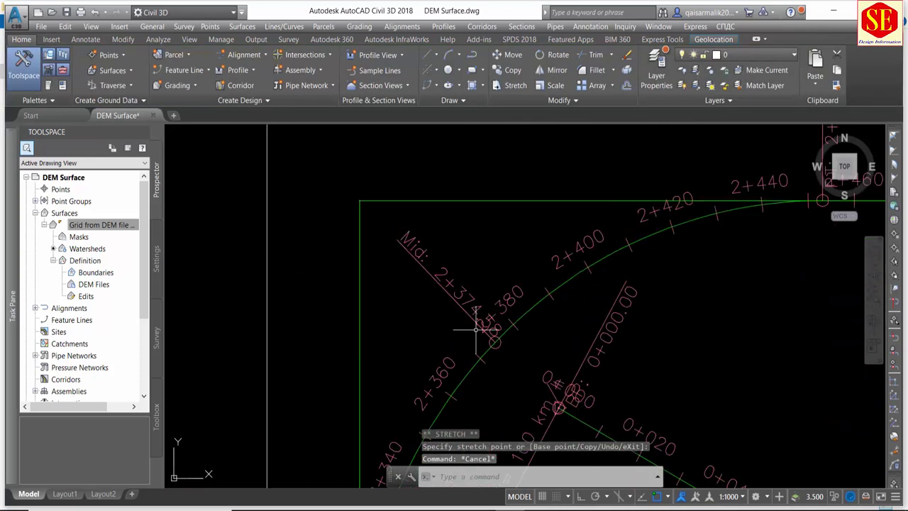
click(561, 409)
click(559, 407)
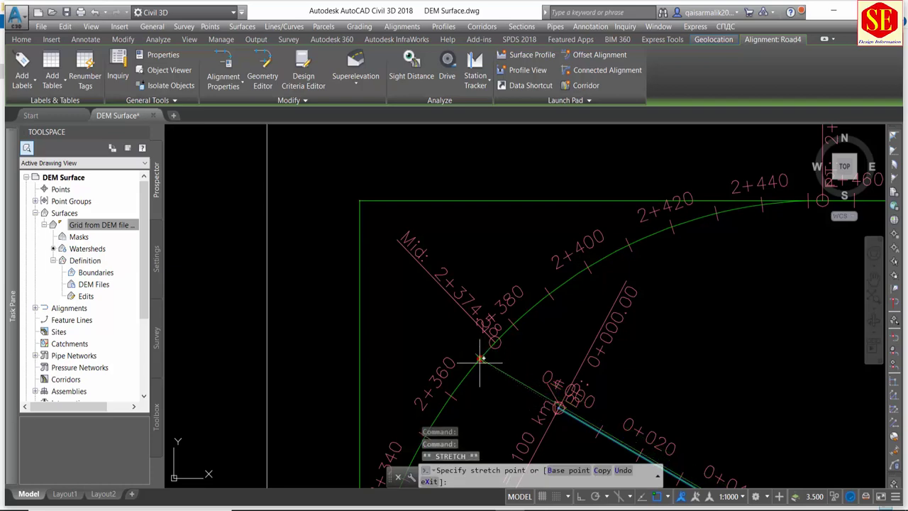
scroll(475, 362, up, 2)
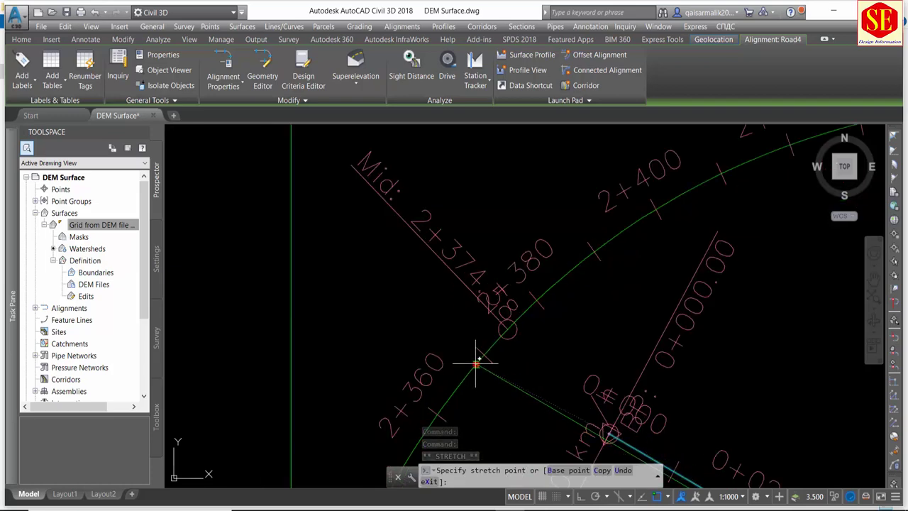
scroll(480, 360, down, 1)
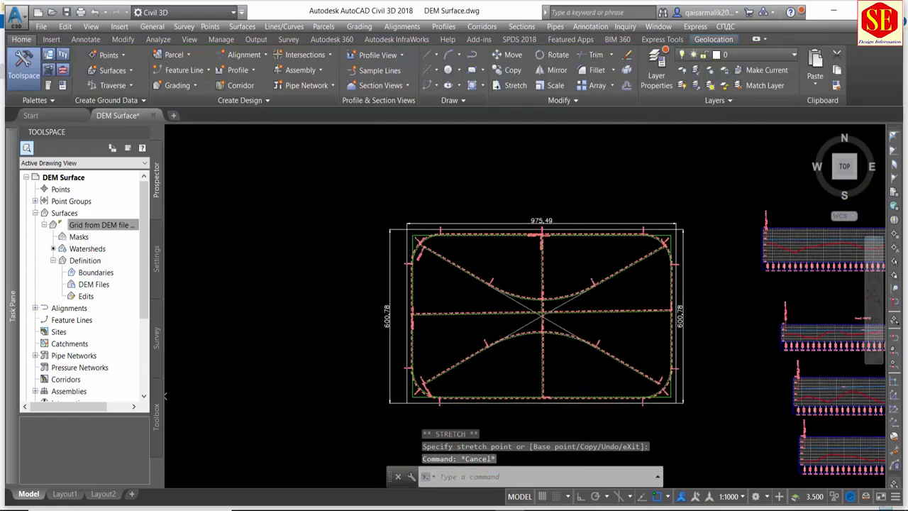
Stretch the end of the diagonal Road5 alignment onto the curved outer alignment.
click(485, 350)
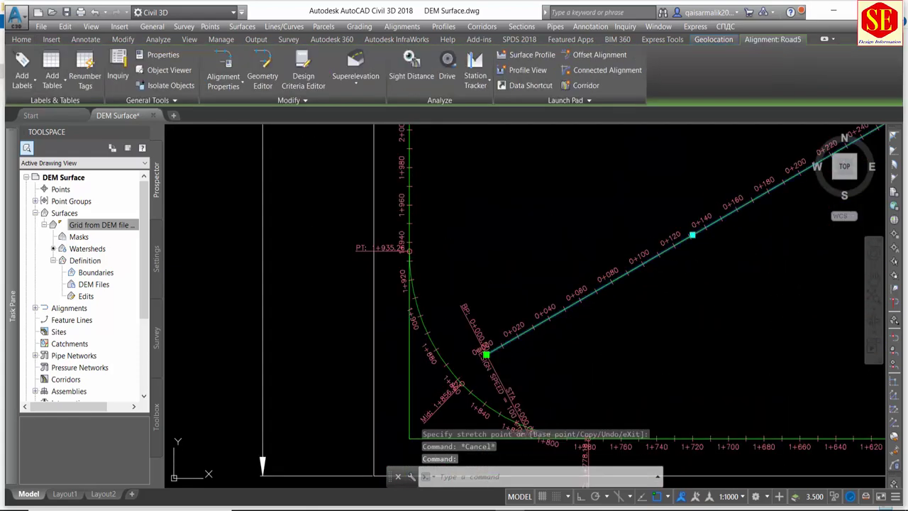
scroll(468, 393, up, 2)
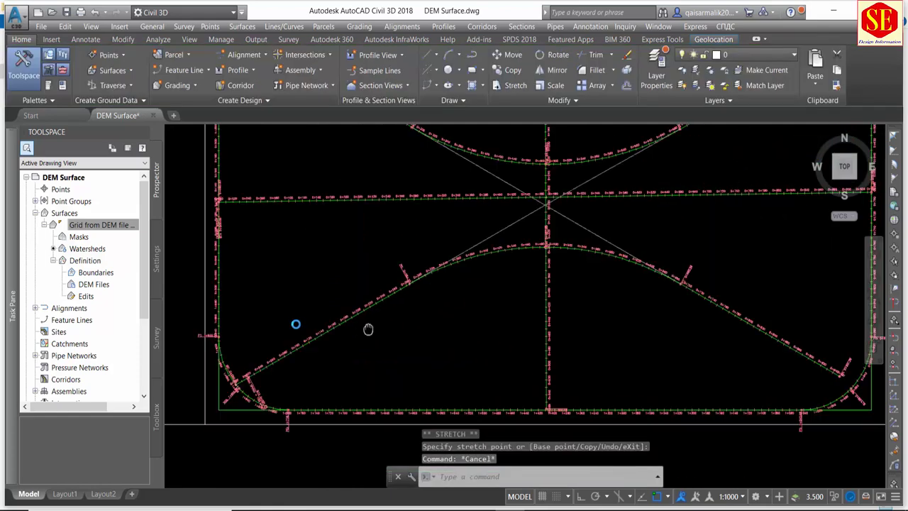
scroll(681, 337, up, 2)
scroll(699, 349, up, 1)
scroll(659, 361, up, 1)
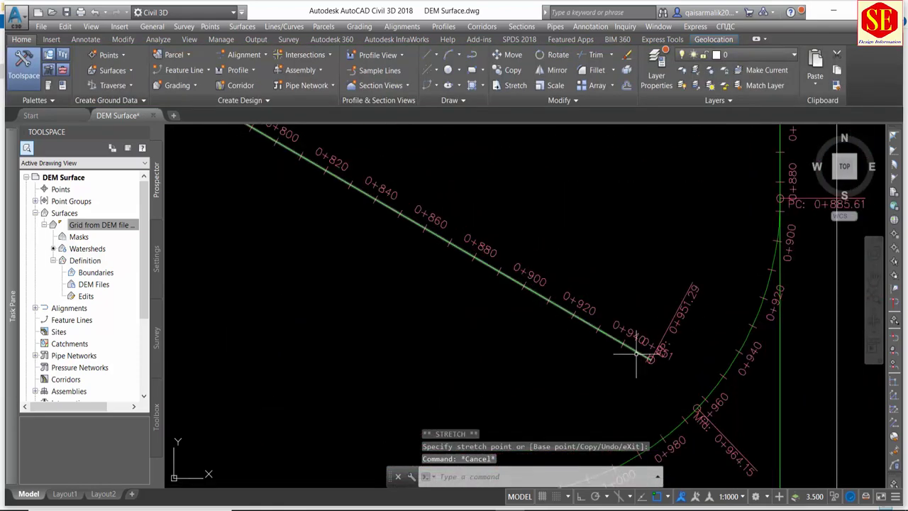
click(645, 356)
click(650, 360)
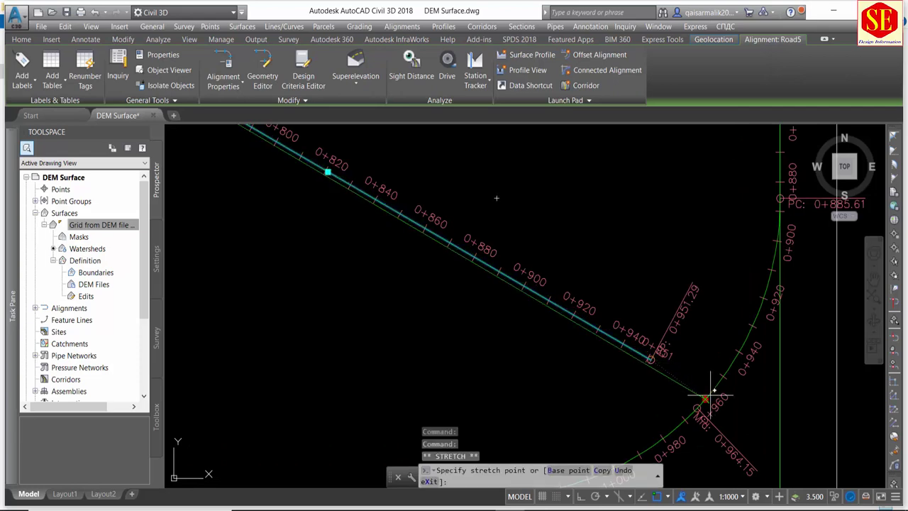
scroll(712, 390, up, 2)
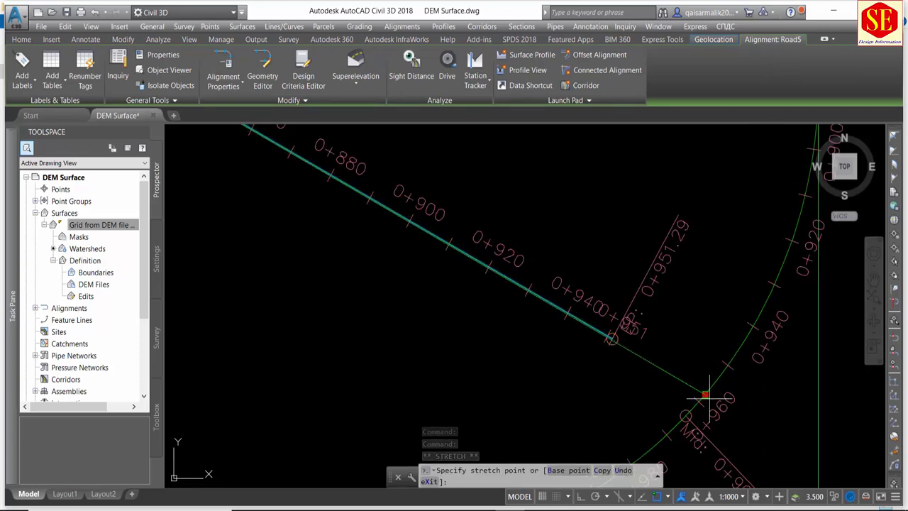
click(705, 393)
scroll(650, 329, down, 5)
key(Escape)
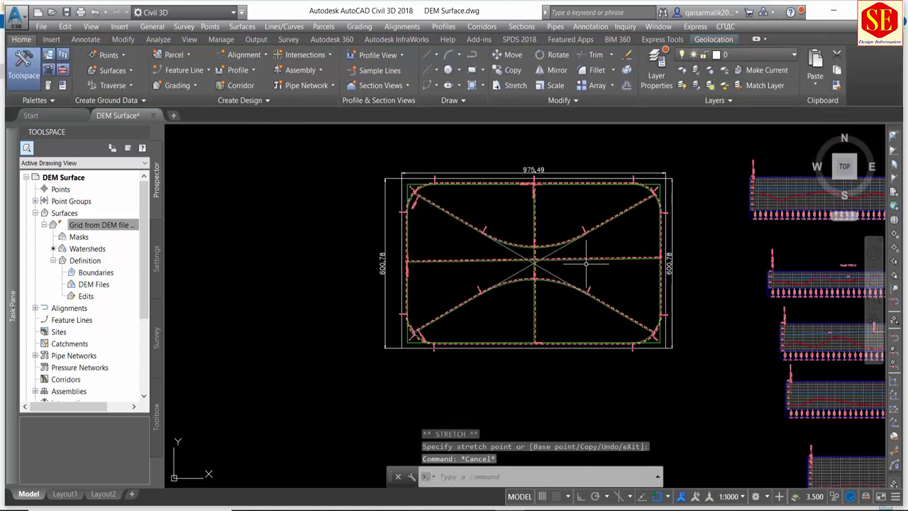
scroll(490, 259, down, 1)
scroll(490, 259, down, 2)
Pan and zoom out to show the whole site with its profile views.
middle_drag(490, 259, 386, 241)
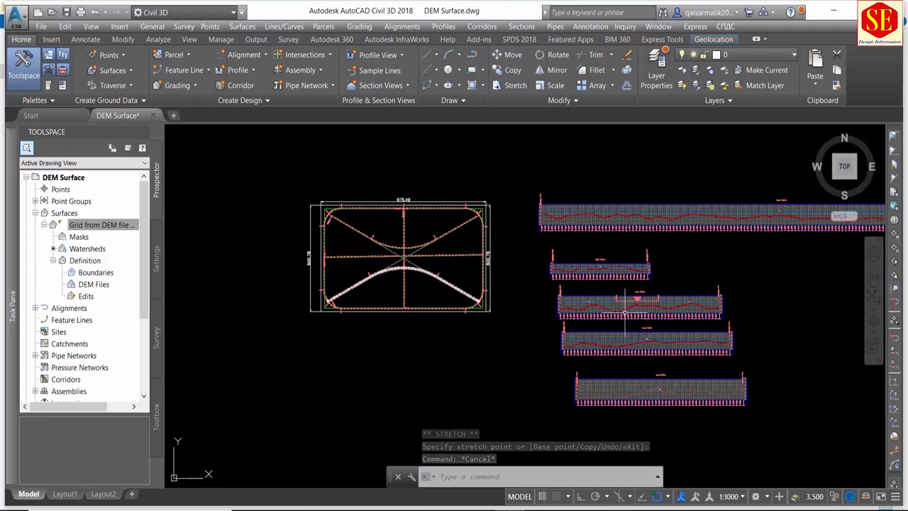
scroll(755, 300, up, 2)
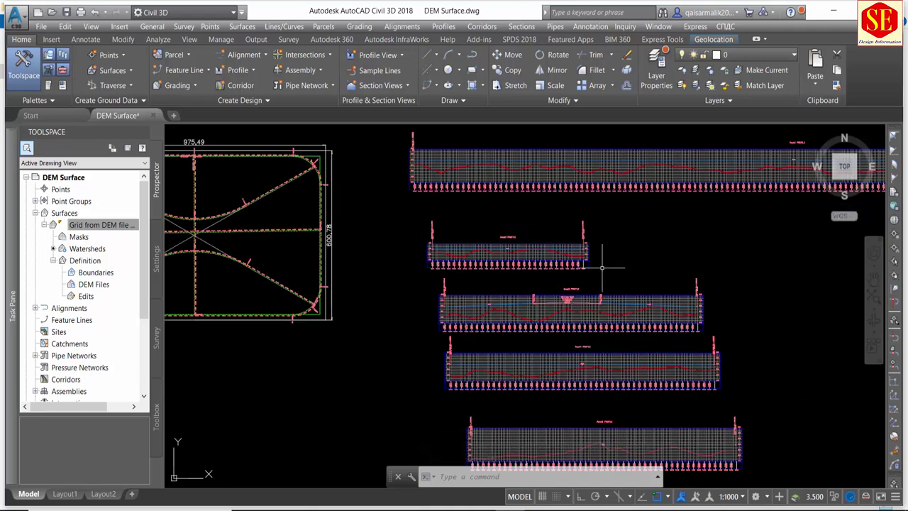
scroll(602, 267, down, 1)
scroll(345, 271, down, 2)
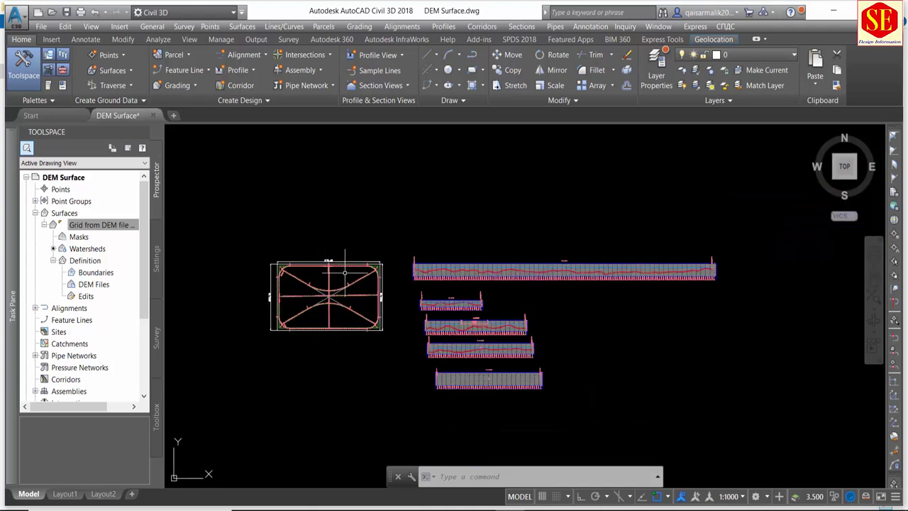
Open the Civil Metric Subassemblies tool palette listing BasicLane, BasicShoulder and BasicCurb.
middle_drag(581, 249, 510, 249)
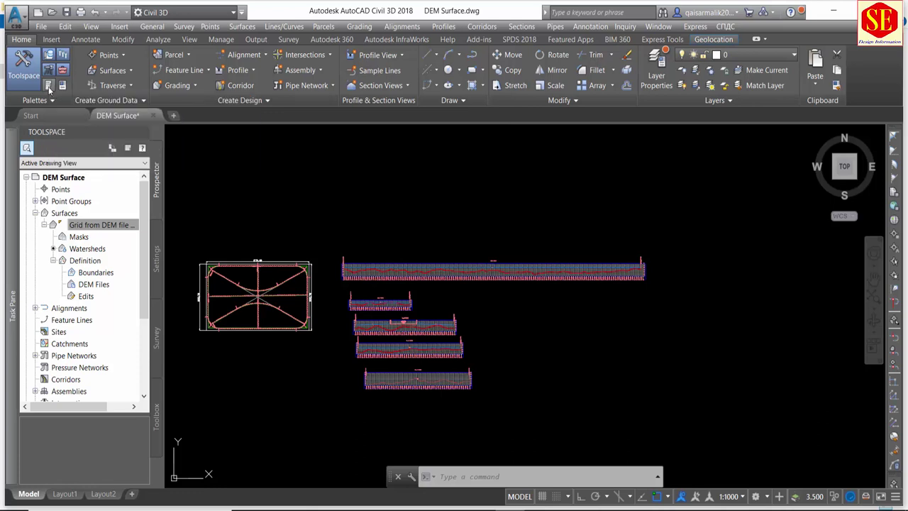
click(54, 88)
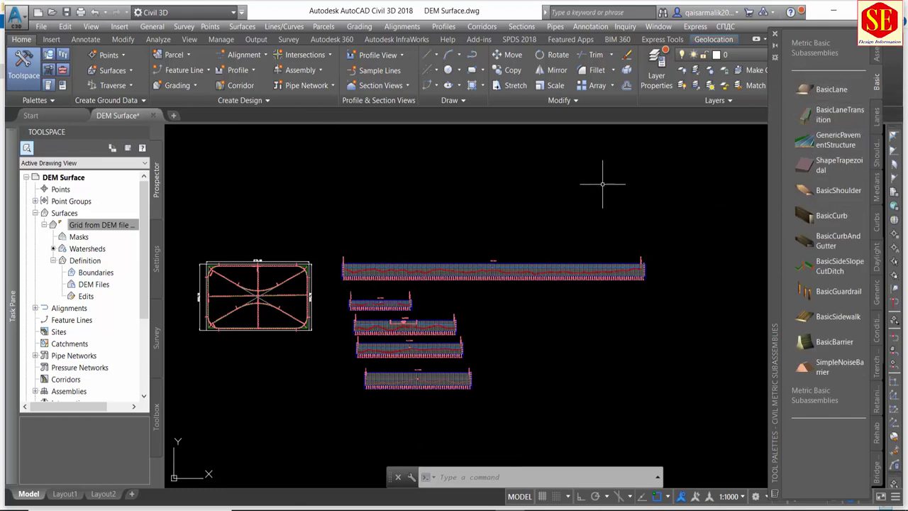
Create a new assembly named '12 m' and place its baseline in the drawing.
click(309, 73)
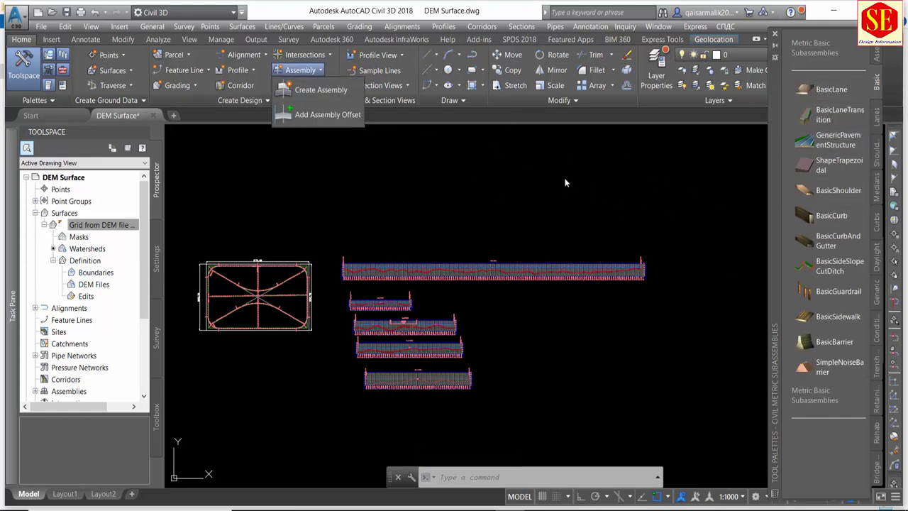
click(324, 91)
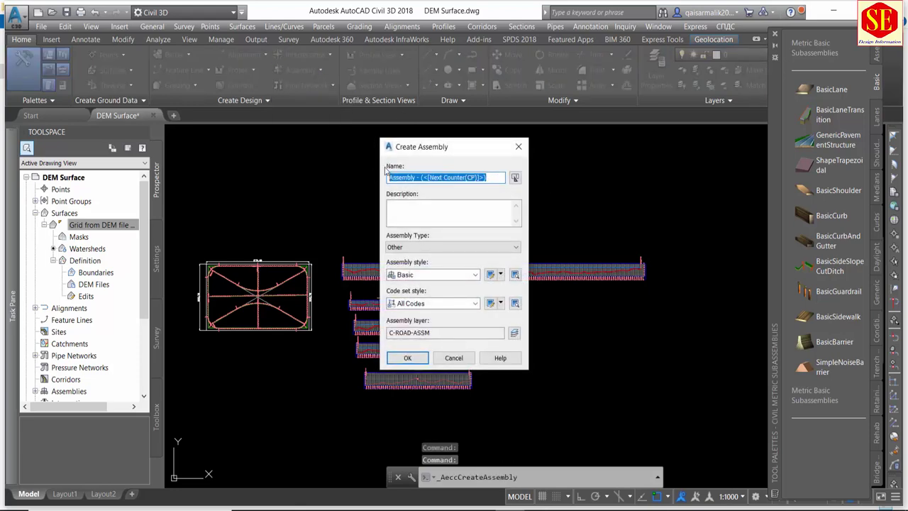
text(12 )
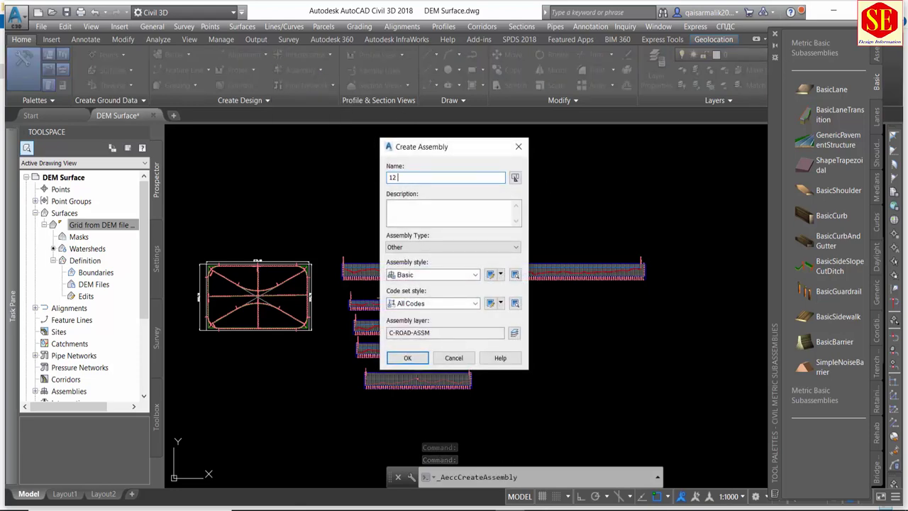
text(m)
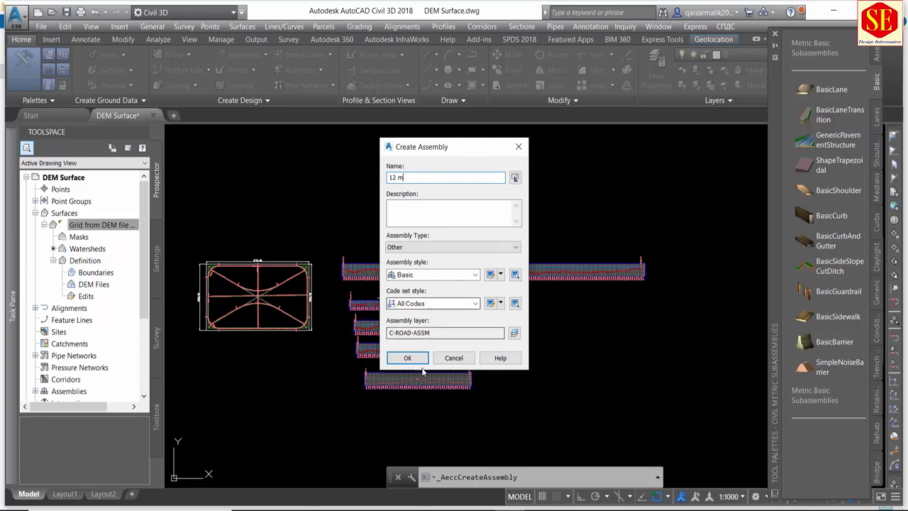
click(420, 361)
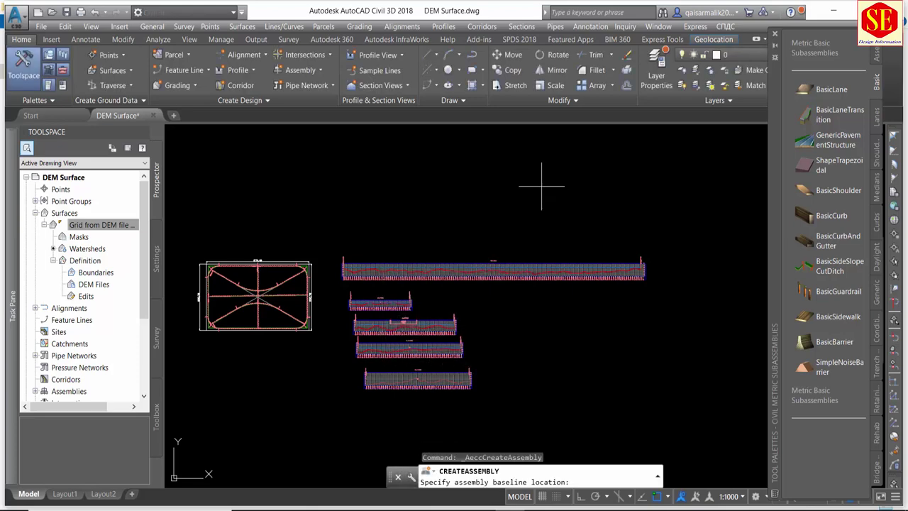
scroll(533, 187, up, 5)
middle_drag(535, 272, 415, 223)
scroll(416, 222, up, 2)
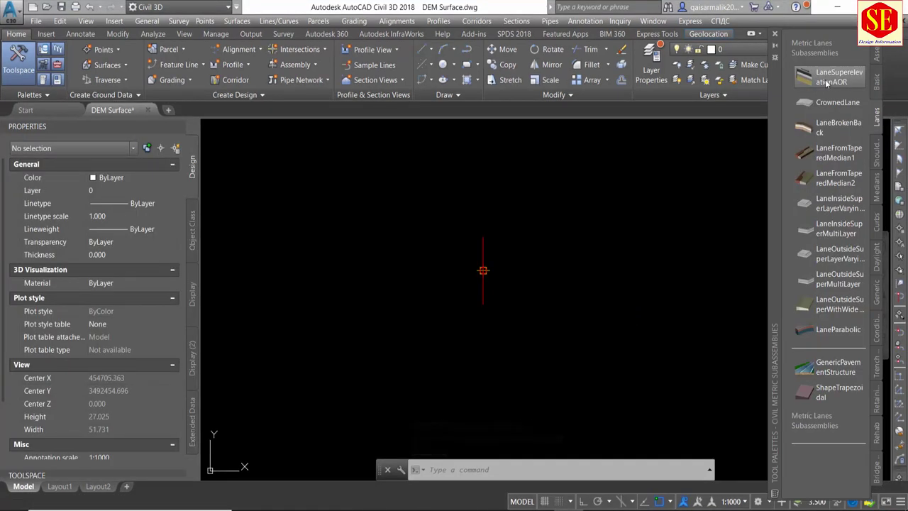
click(826, 83)
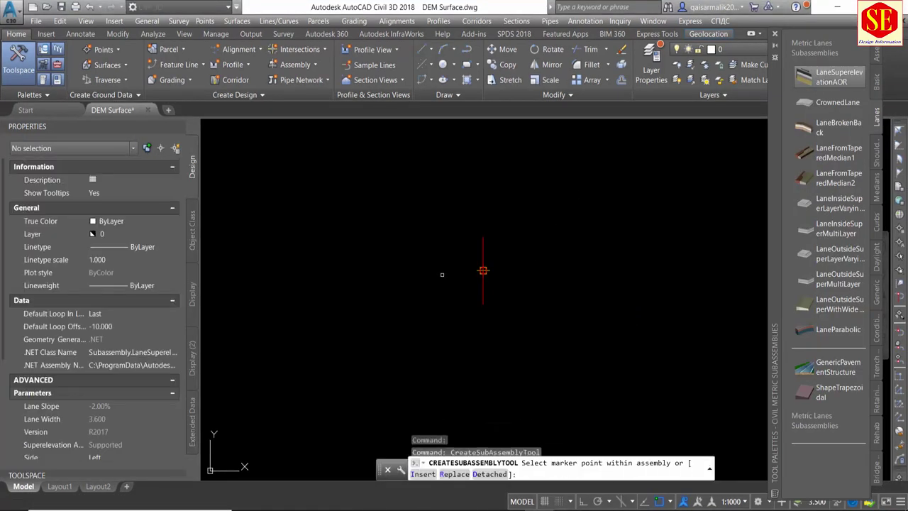
Attach a 6.000m LaneSuperelevationAOR lane to the left side of the assembly baseline.
scroll(103, 387, down, 3)
click(112, 350)
text(6)
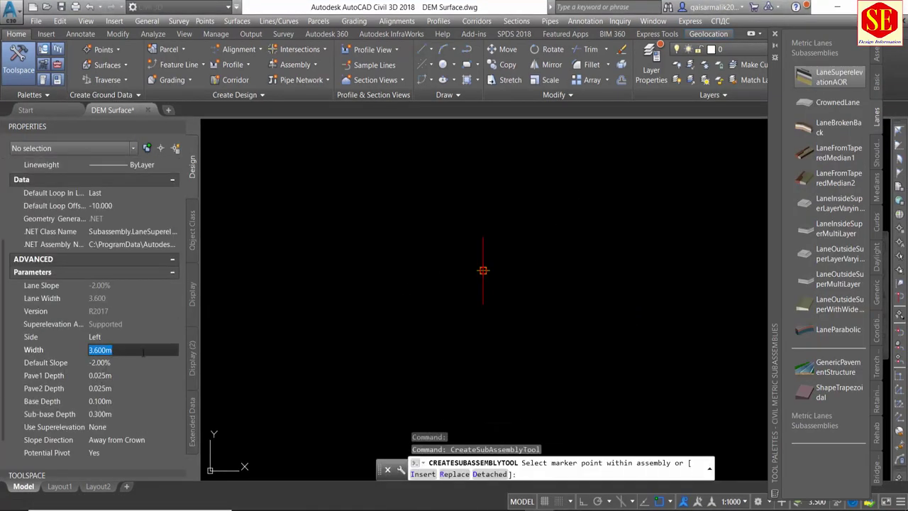
click(124, 364)
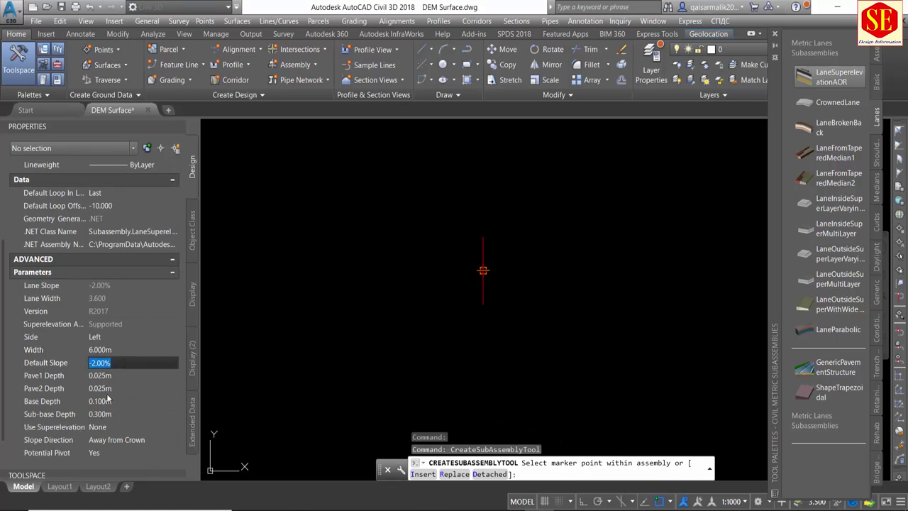
key(Return)
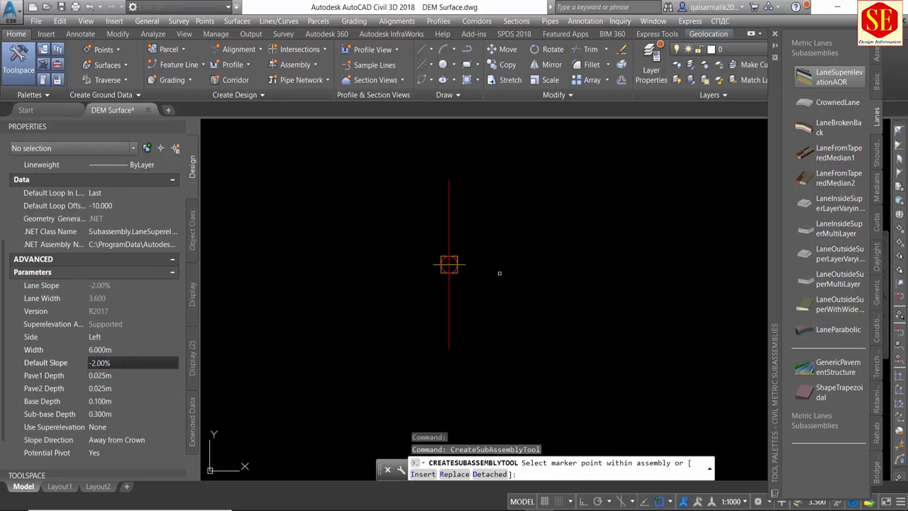
click(448, 264)
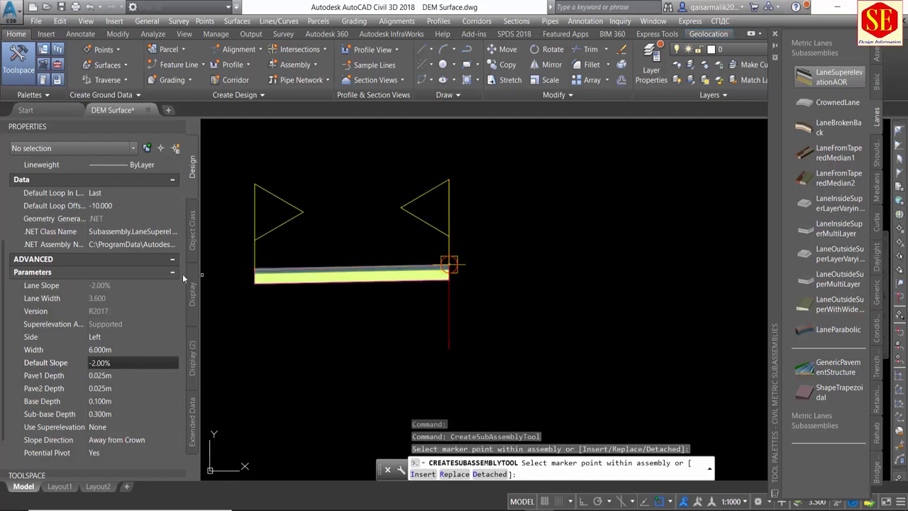
Switch the lane side to Right, attach a matching 6 m lane, and end placement.
click(111, 336)
click(99, 362)
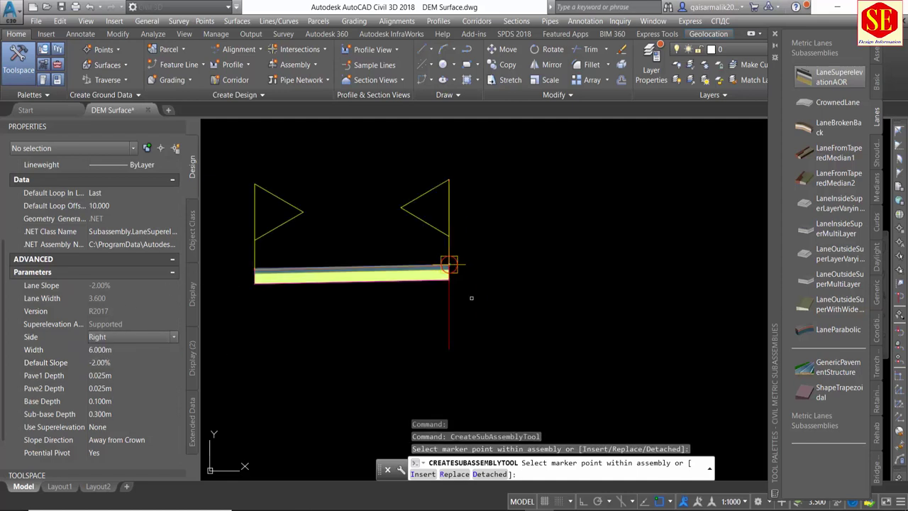
click(448, 263)
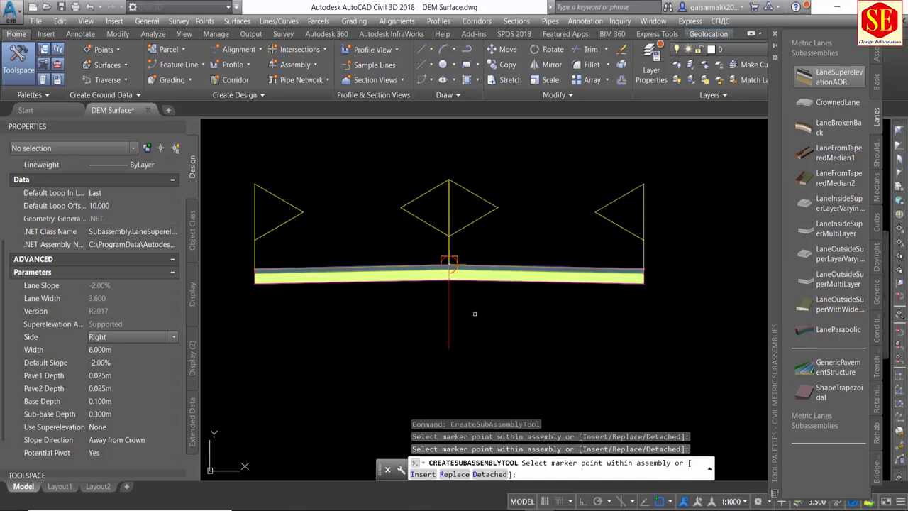
scroll(475, 315, down, 2)
right_click(604, 264)
click(621, 270)
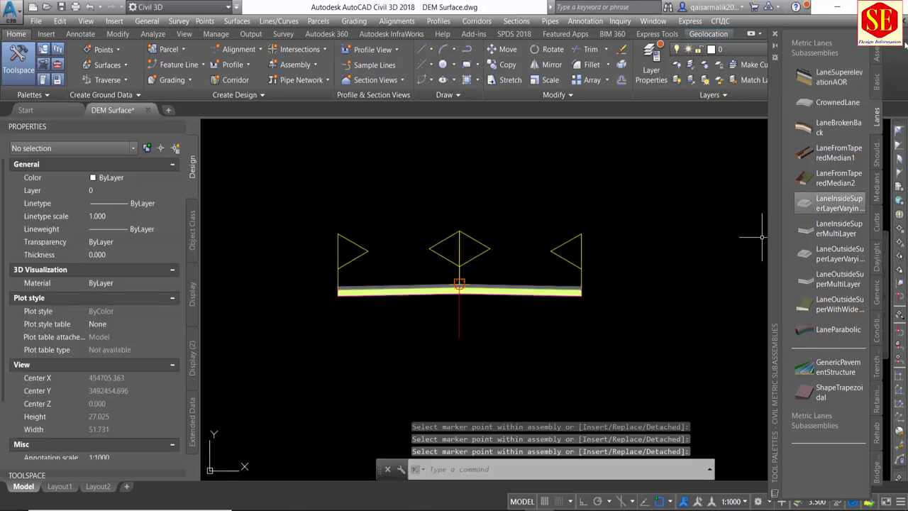
click(875, 82)
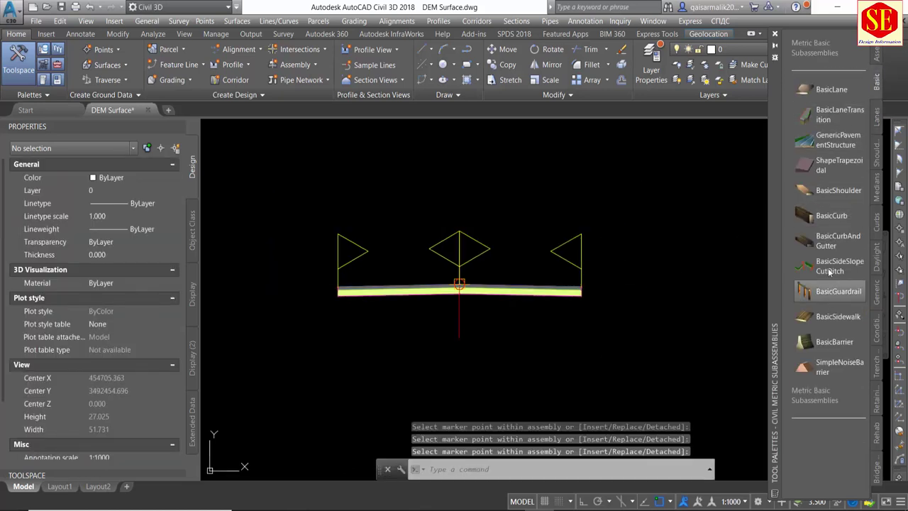
Attach a BasicSidewalk, 1.800m wide and 0.100m deep, at the assembly's outer lane ends.
click(835, 318)
scroll(113, 318, down, 2)
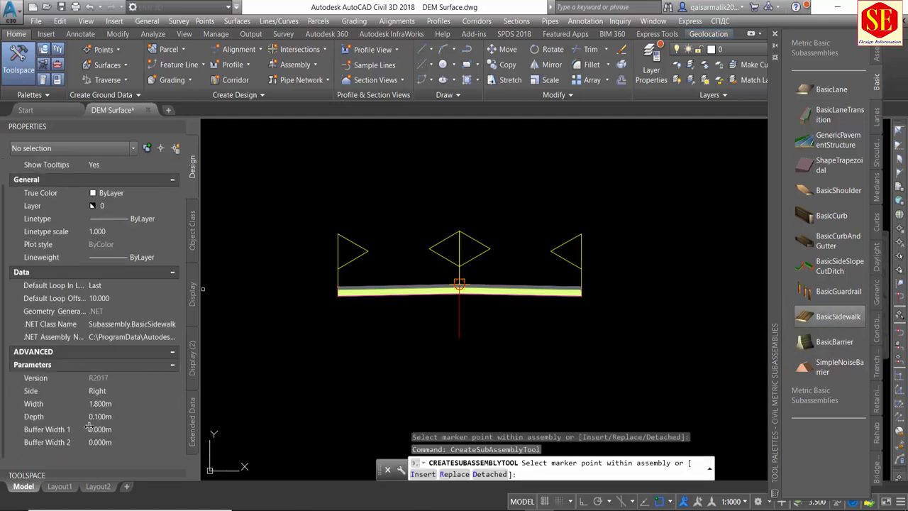
scroll(619, 293, up, 3)
scroll(609, 269, up, 3)
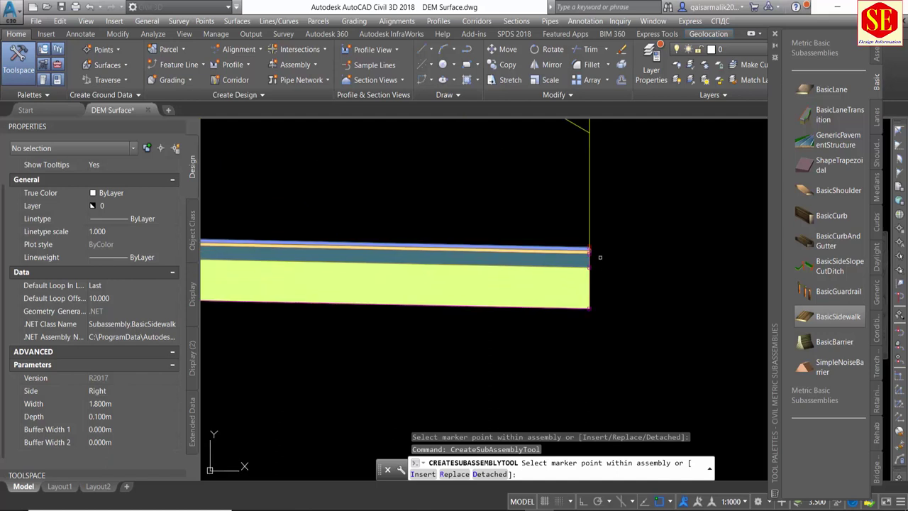
scroll(597, 241, up, 1)
scroll(589, 255, down, 3)
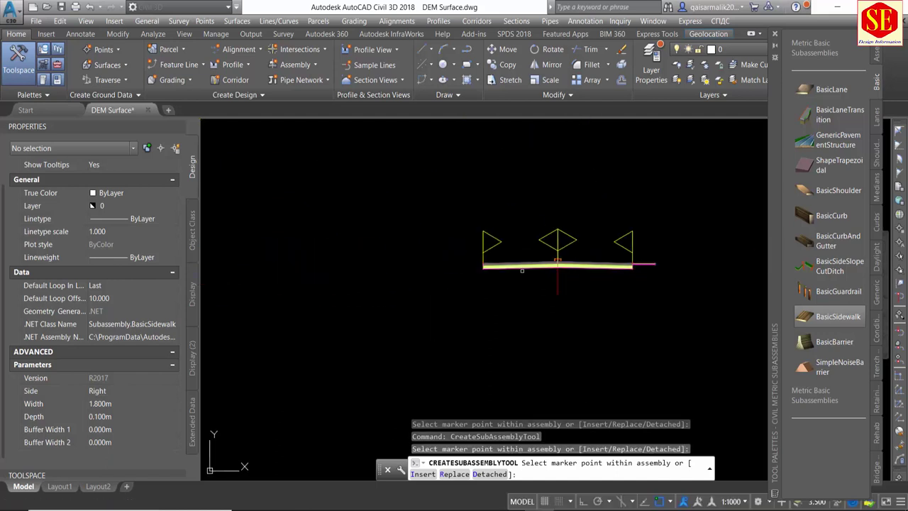
scroll(522, 271, up, 3)
scroll(627, 270, up, 1)
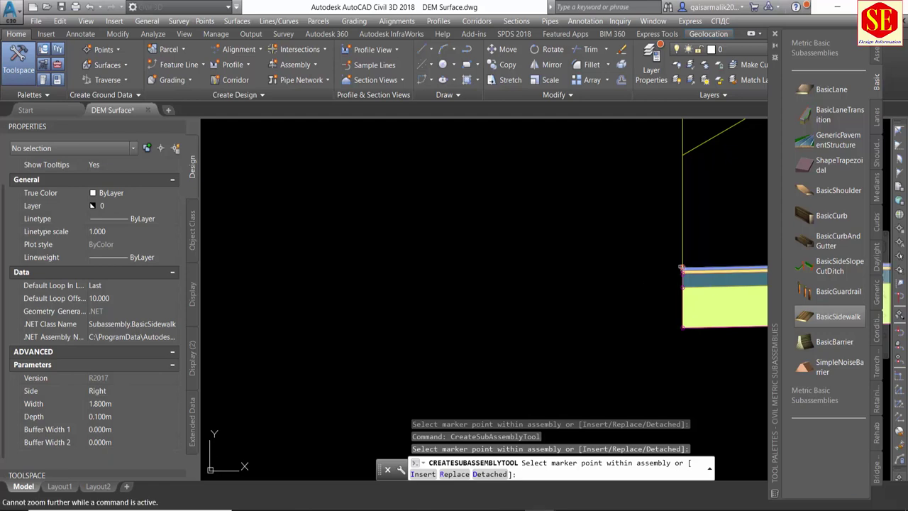
click(680, 269)
scroll(407, 270, down, 3)
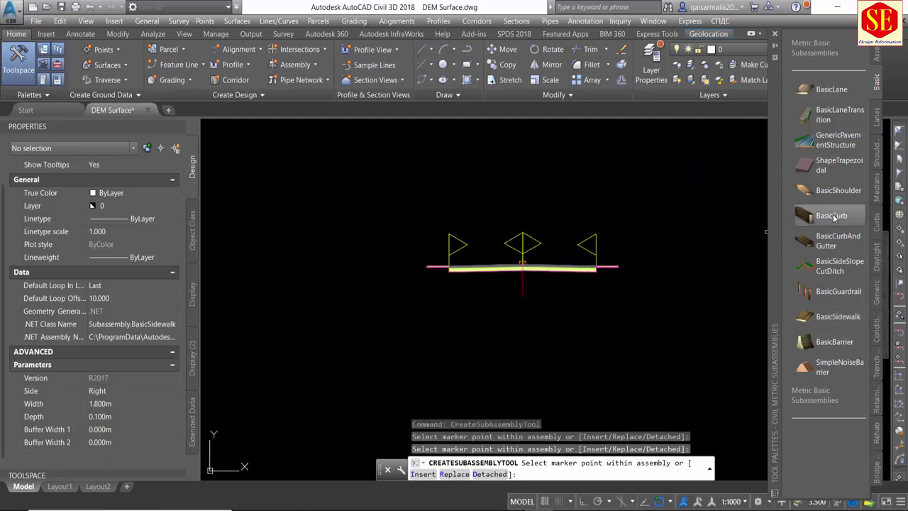
Insert BasicSideSlopeCutDitch subassemblies at the outer ends of both sidewalks.
click(828, 270)
scroll(496, 270, up, 3)
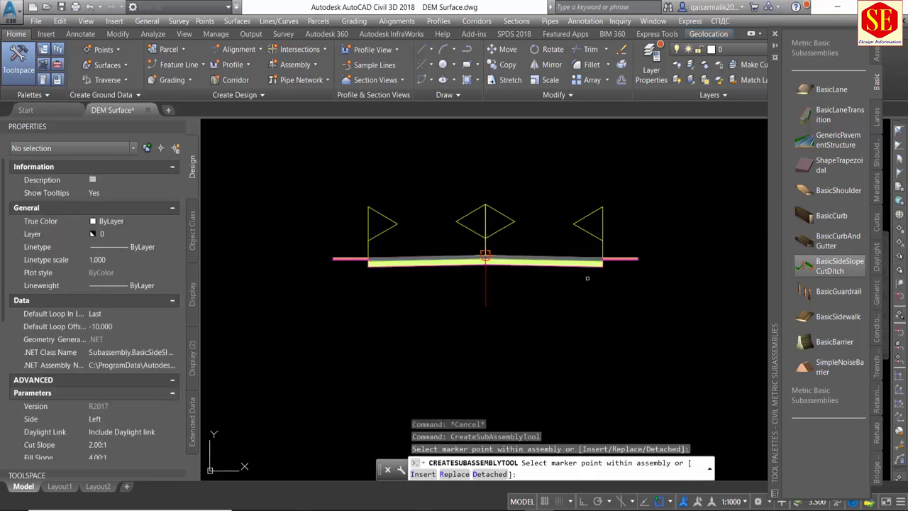
scroll(293, 219, up, 3)
middle_drag(293, 220, 555, 286)
scroll(555, 286, up, 4)
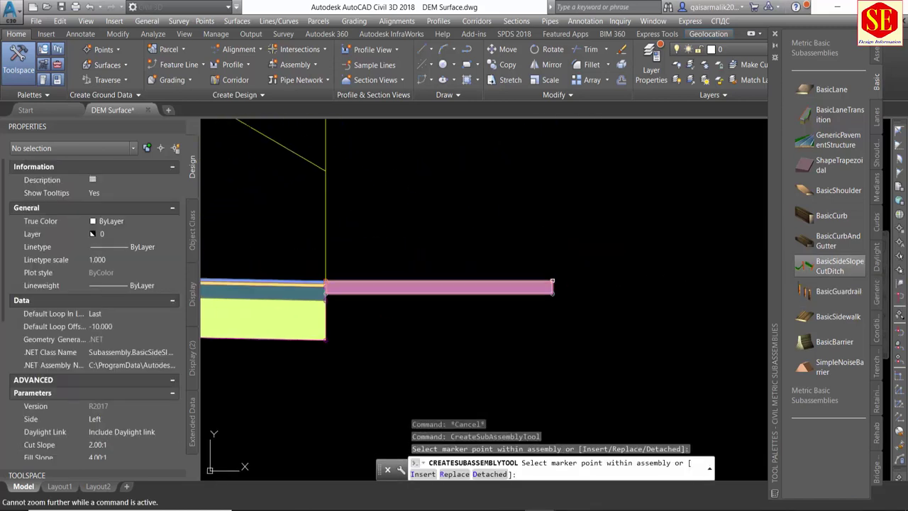
click(555, 281)
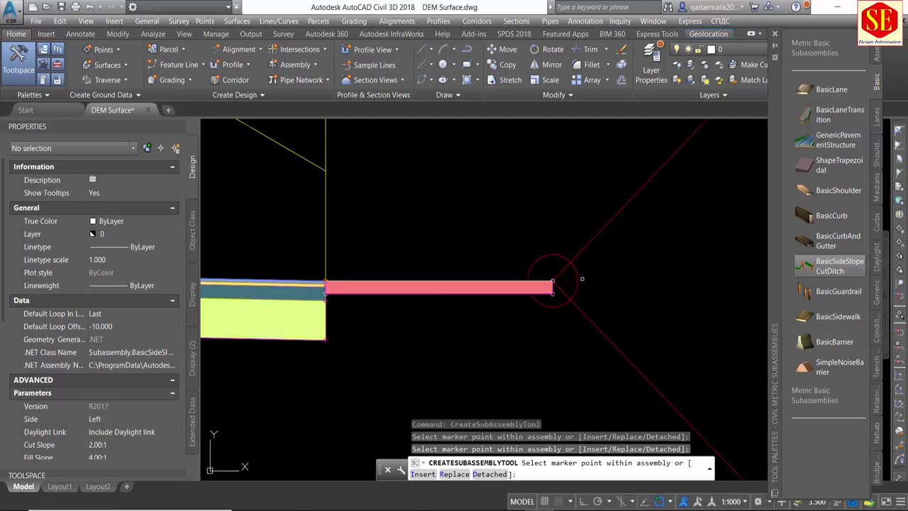
scroll(743, 292, down, 5)
scroll(743, 292, up, 2)
scroll(426, 293, up, 8)
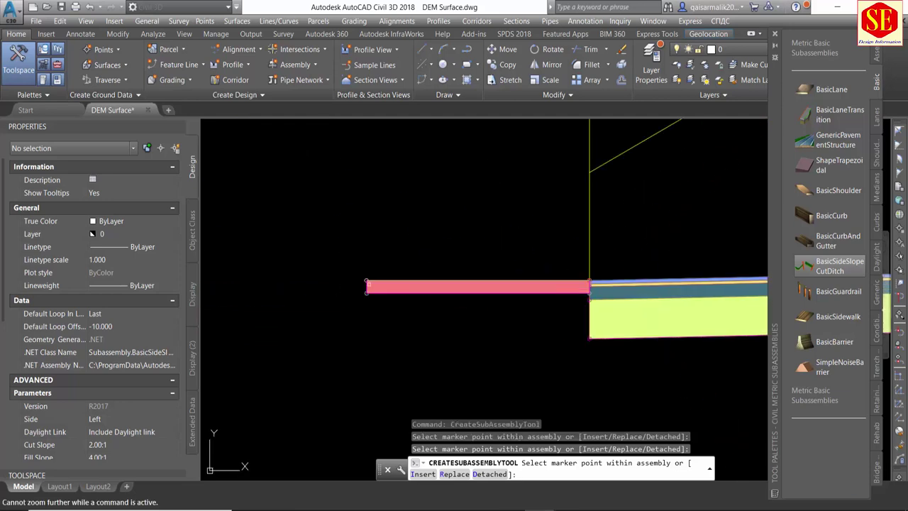
scroll(444, 243, down, 8)
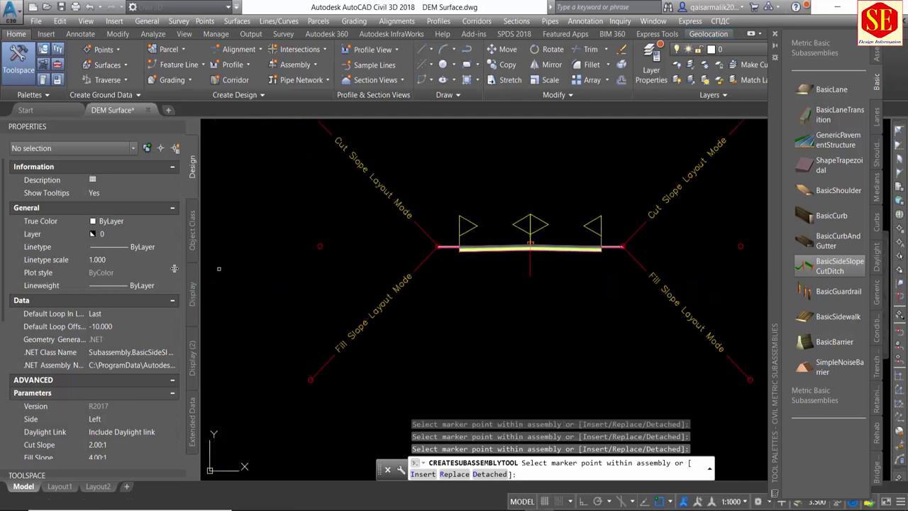
scroll(33, 329, down, 1)
scroll(33, 328, down, 1)
click(108, 388)
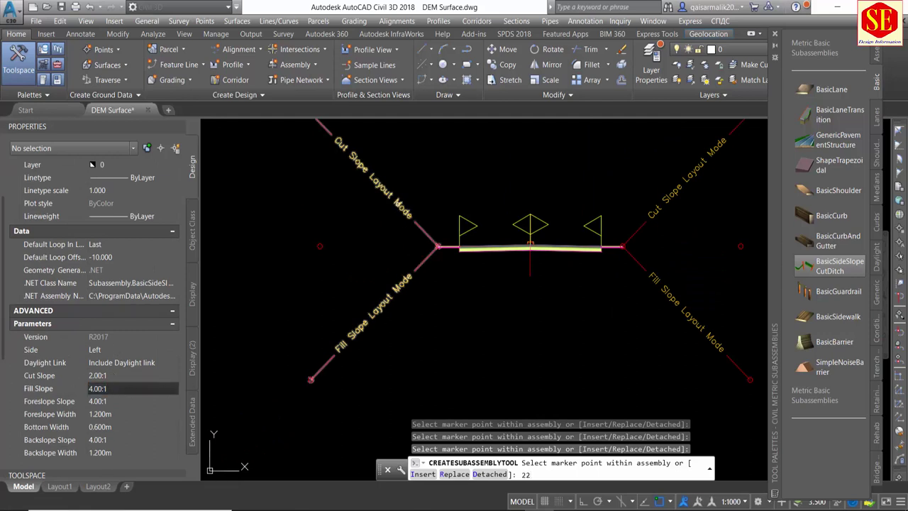
key(Escape)
Set Fill Slope and Foreslope Slope to 2.00:1 on both side-slope subassemblies.
click(393, 198)
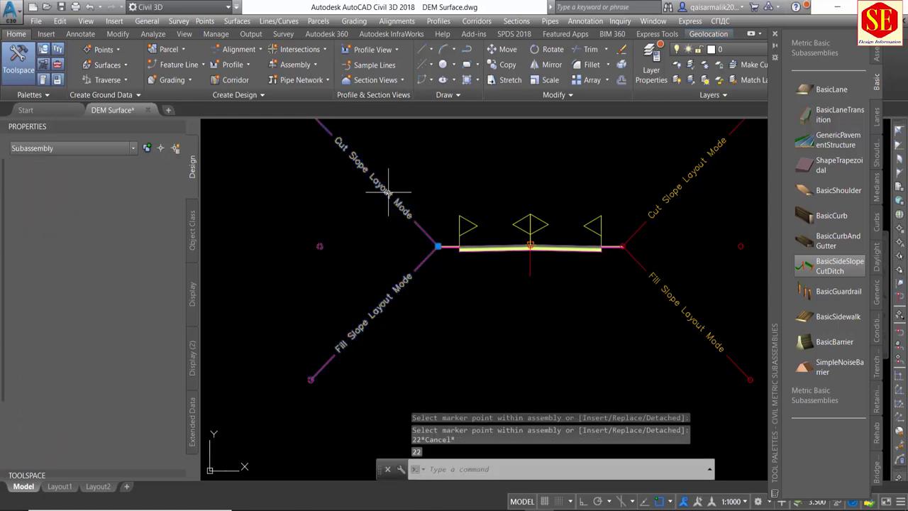
click(656, 210)
scroll(164, 334, down, 3)
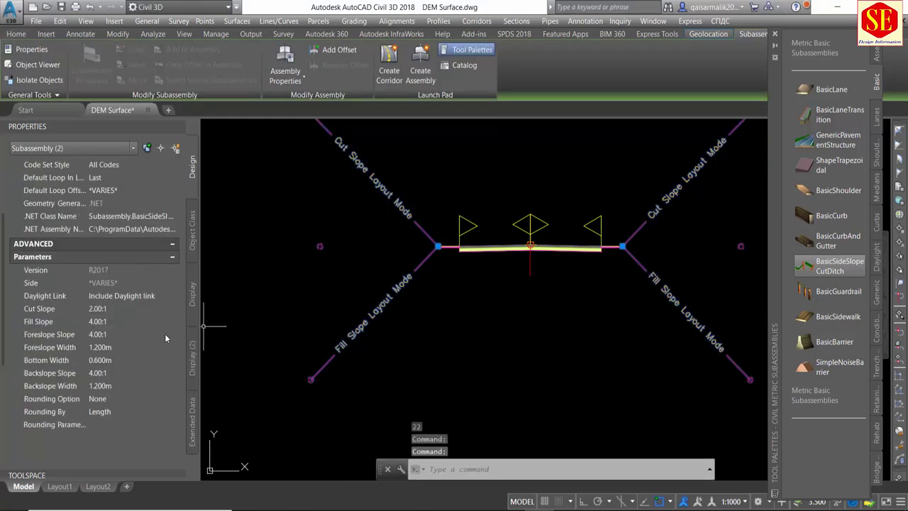
click(118, 319)
text(2)
key(Tab)
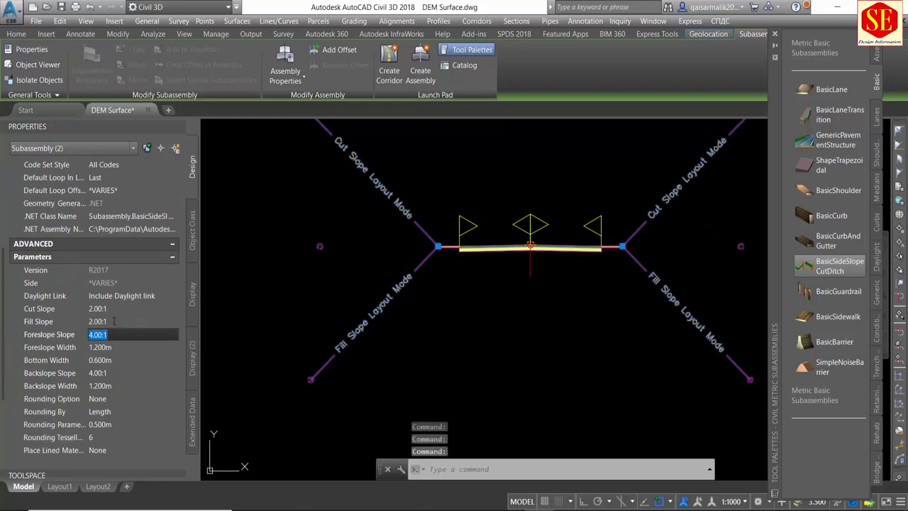
text(2)
key(Tab)
scroll(475, 339, down, 5)
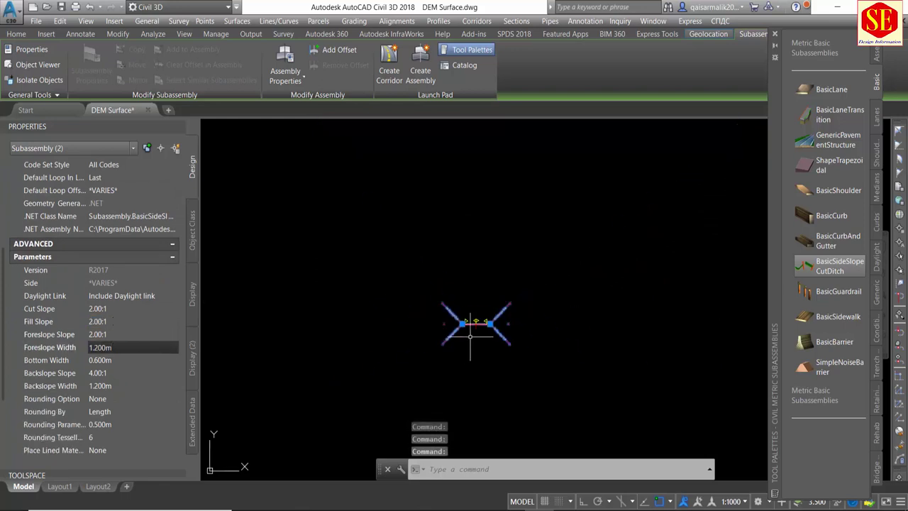
key(Escape)
scroll(475, 339, up, 2)
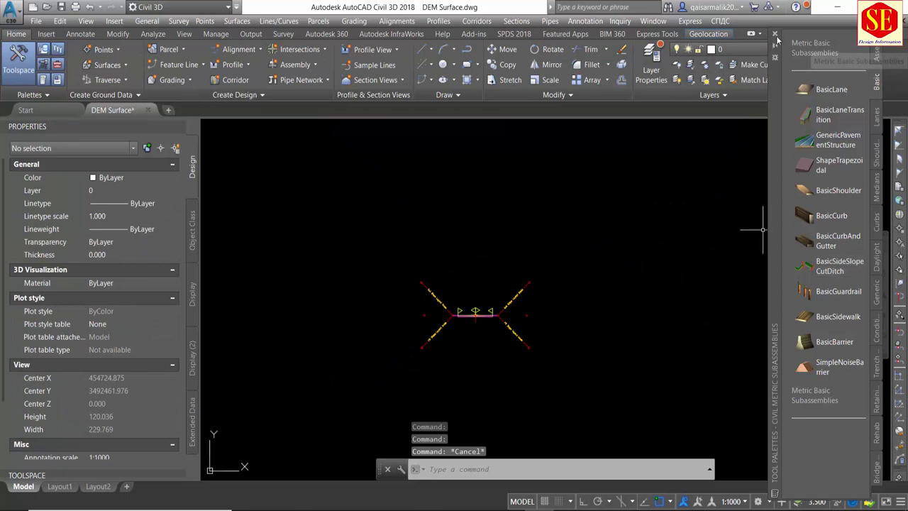
Close the tool palette and Properties panel to return to the Prospector.
key(ctrl+3)
scroll(638, 199, down, 5)
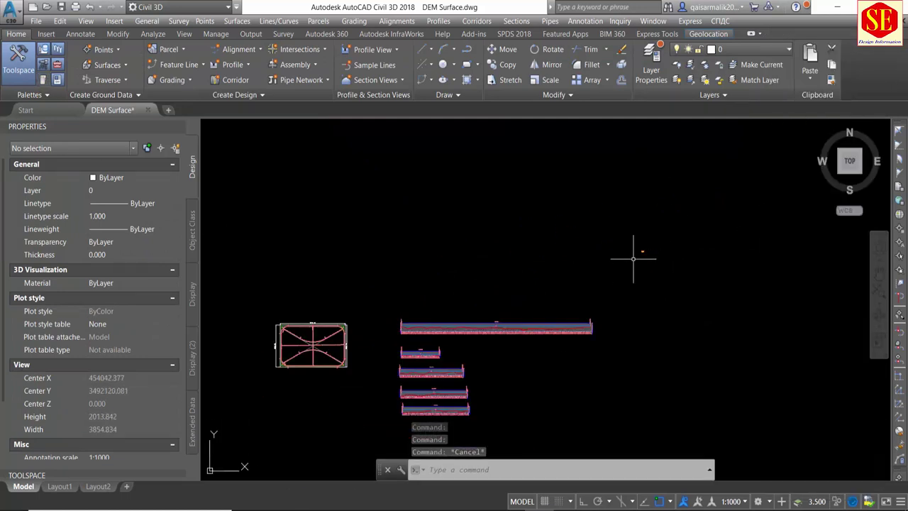
key(ctrl+1)
scroll(636, 302, down, 3)
scroll(298, 355, up, 3)
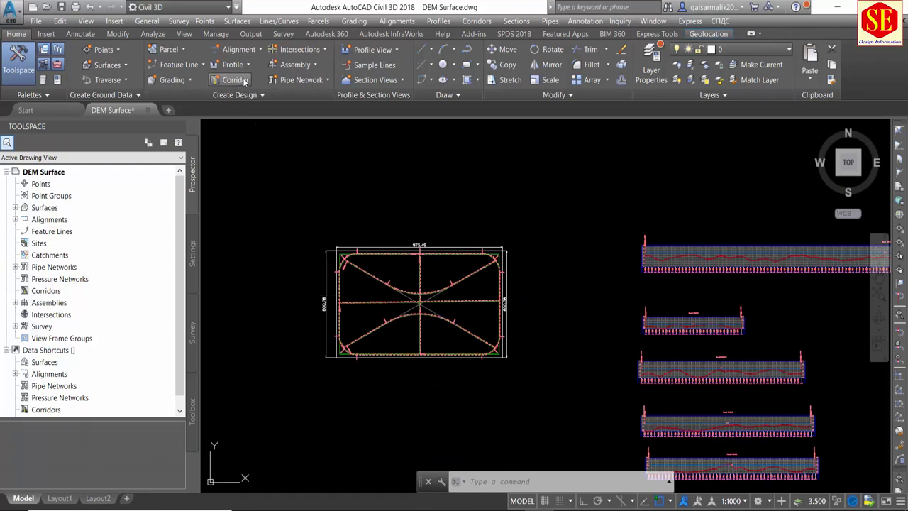
Start a corridor named r1 on alignment Road1 with the R1 Des profile.
click(244, 81)
click(478, 80)
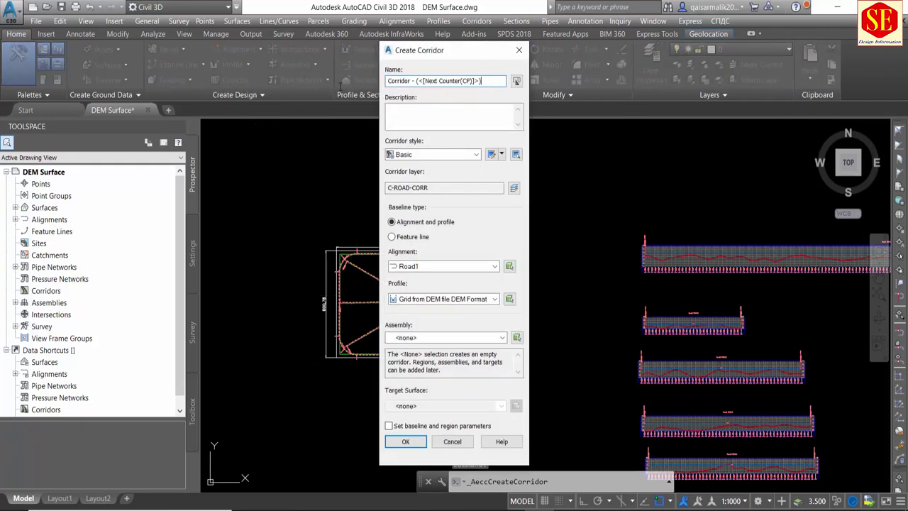
key(ctrl+a)
text(r)
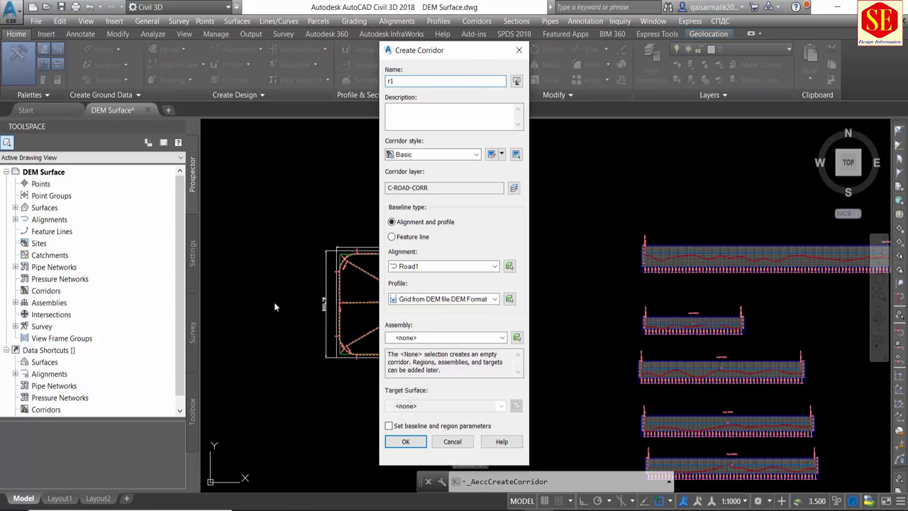
click(474, 268)
click(416, 277)
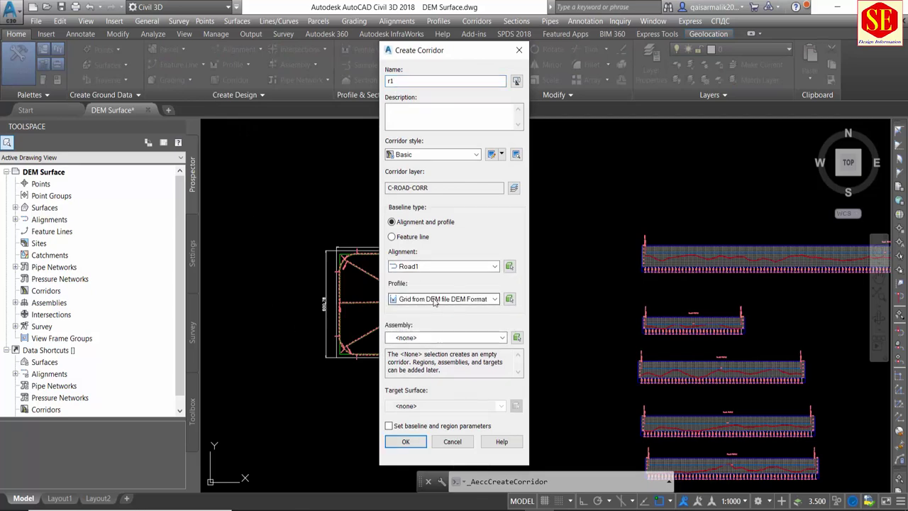
click(455, 300)
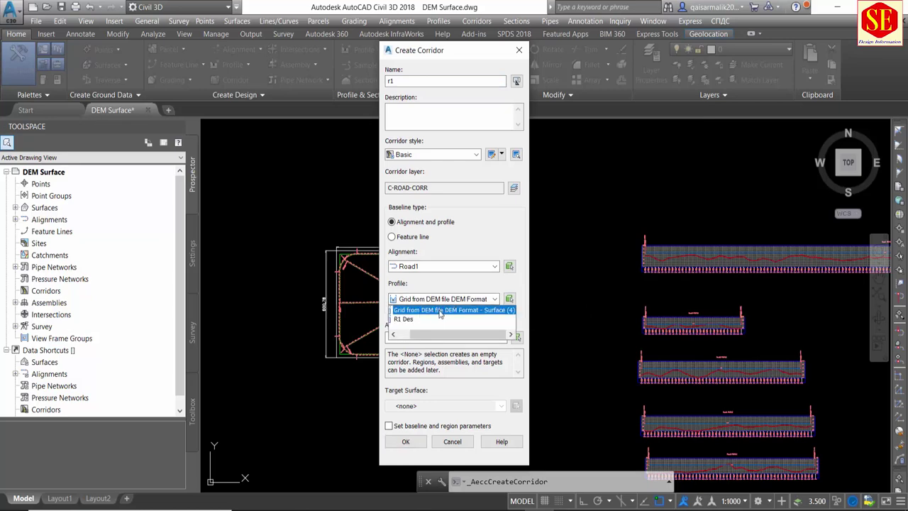
click(404, 319)
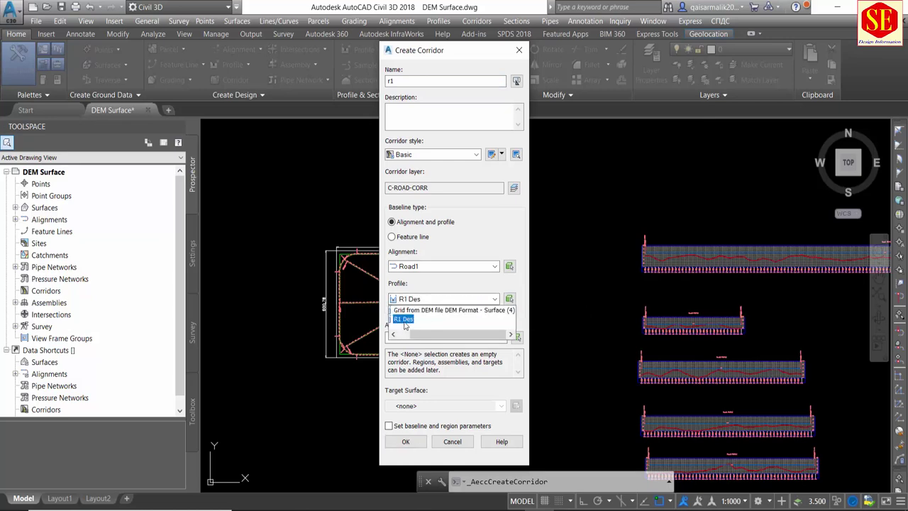
click(404, 323)
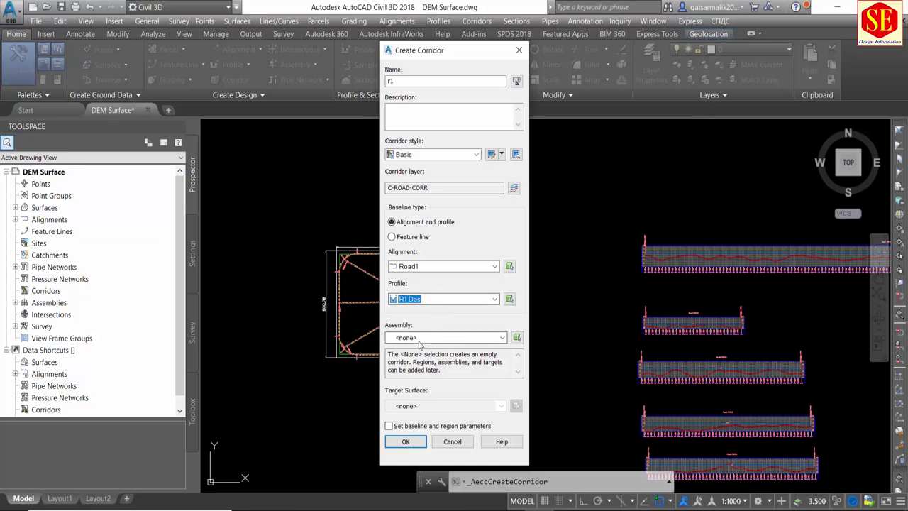
Choose the 12m assembly and the Grid from DEM file target surface, then confirm.
click(417, 338)
click(412, 357)
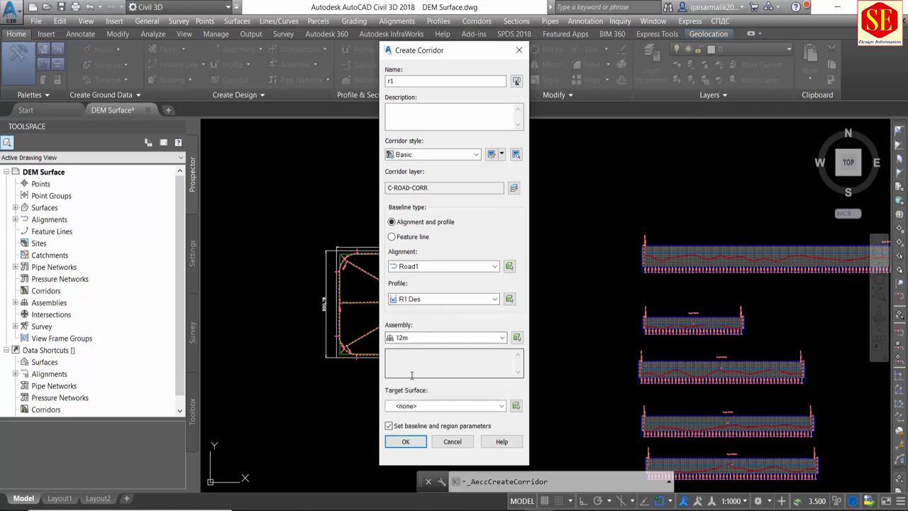
click(410, 407)
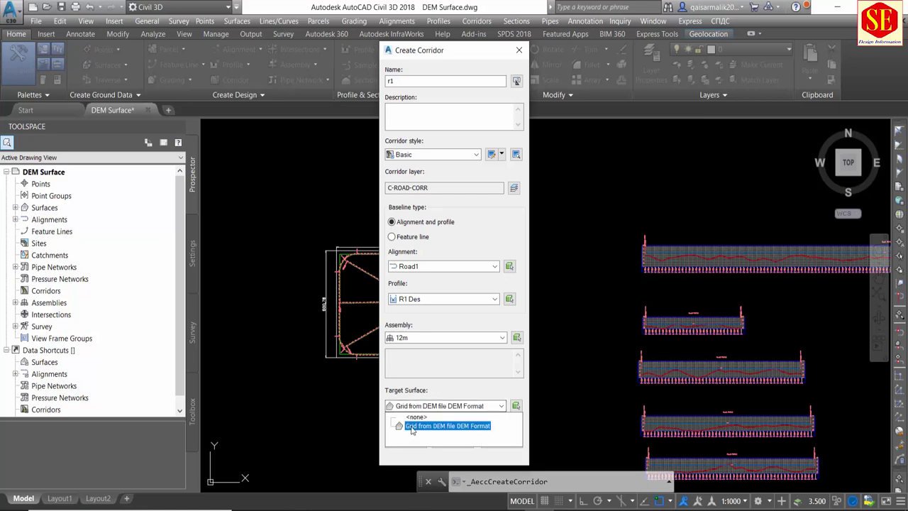
click(419, 427)
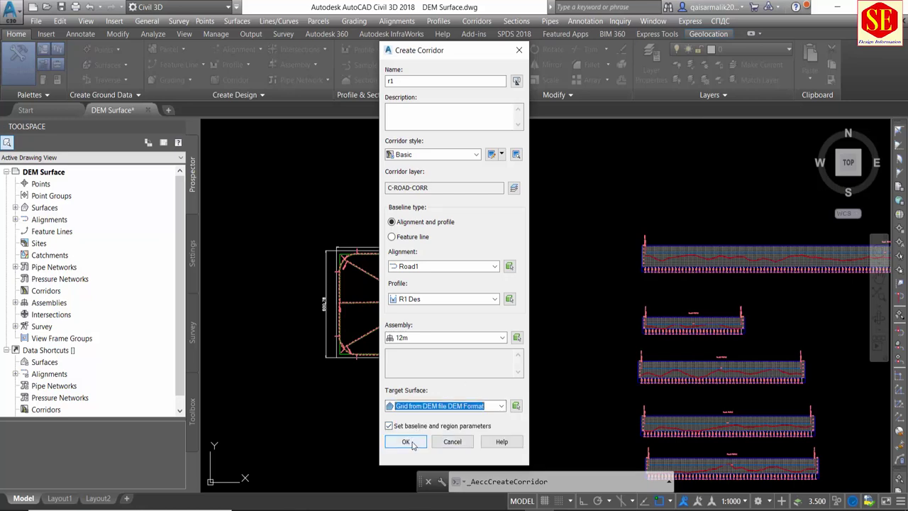
click(407, 442)
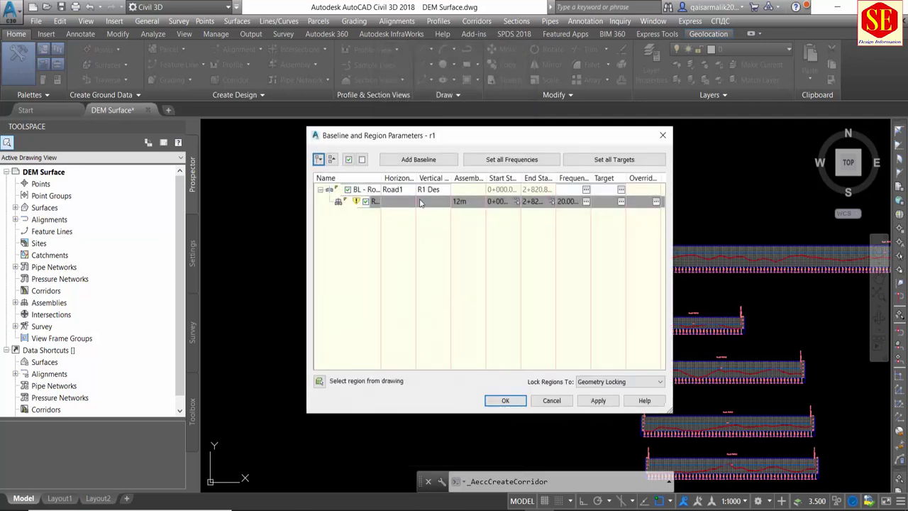
Set Road1 baseline assembly frequencies to 10 m, including along spirals and vertical curves.
click(505, 190)
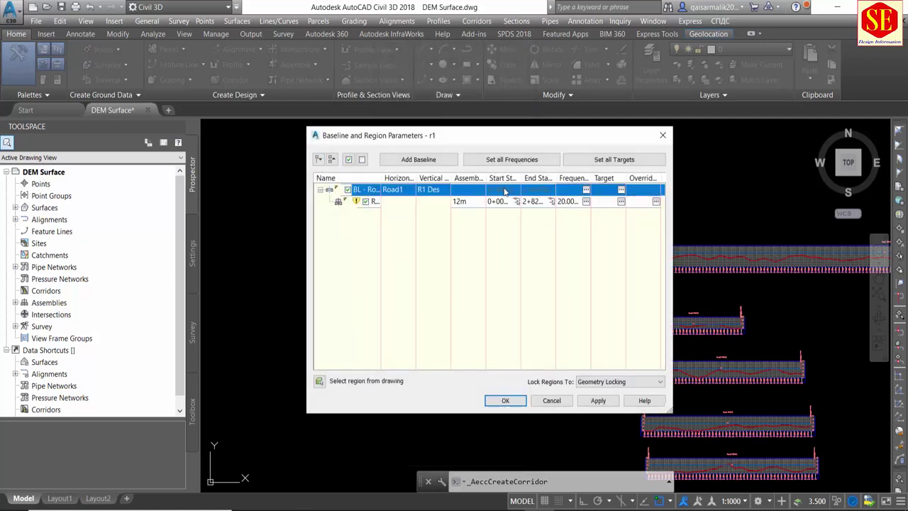
click(586, 190)
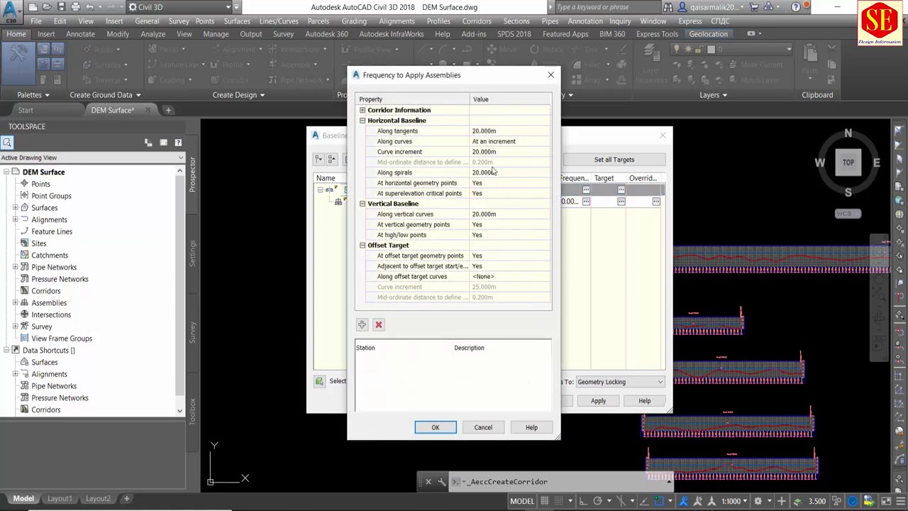
click(490, 132)
key(Return)
click(495, 153)
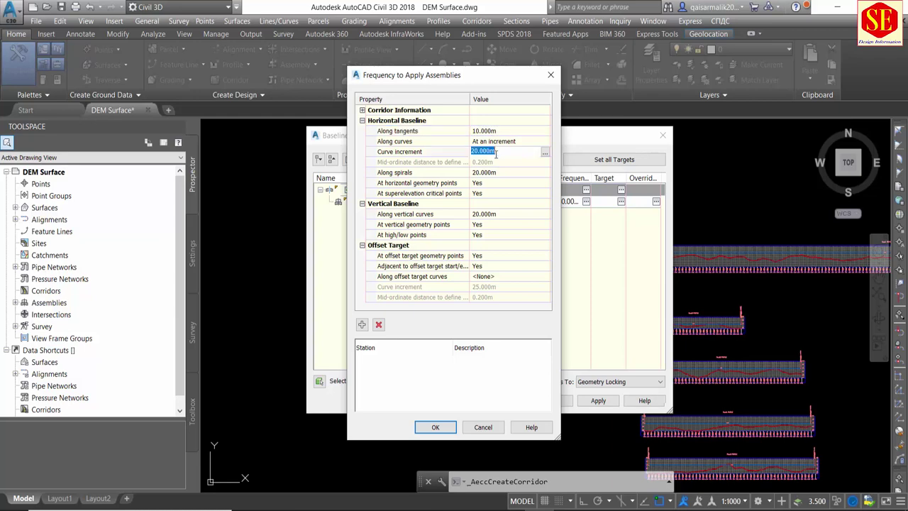
text(10)
key(Return)
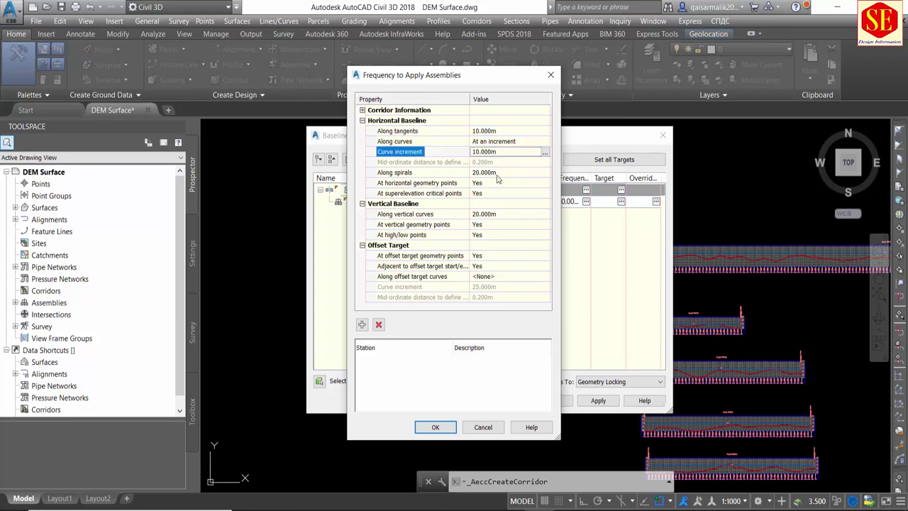
click(497, 173)
text(10)
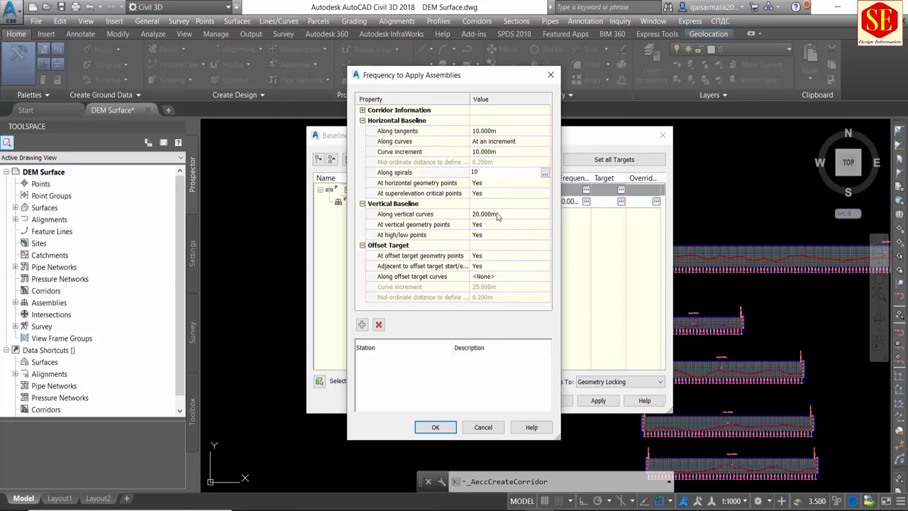
key(Return)
click(496, 213)
text(10)
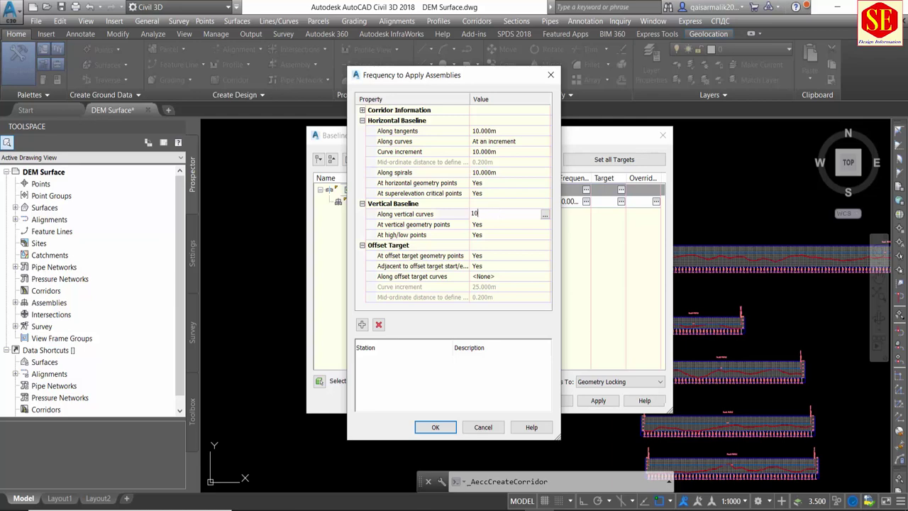
click(444, 428)
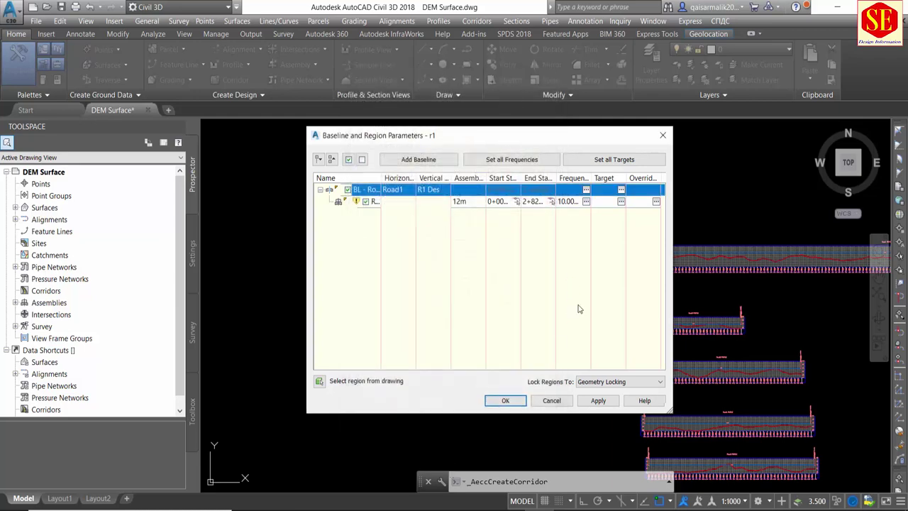
Apply the settings, rebuild the corridor, and finish creating corridor r1.
mouse_move(484, 142)
mouse_down()
mouse_move(629, 197)
mouse_move(700, 197)
mouse_up()
click(814, 454)
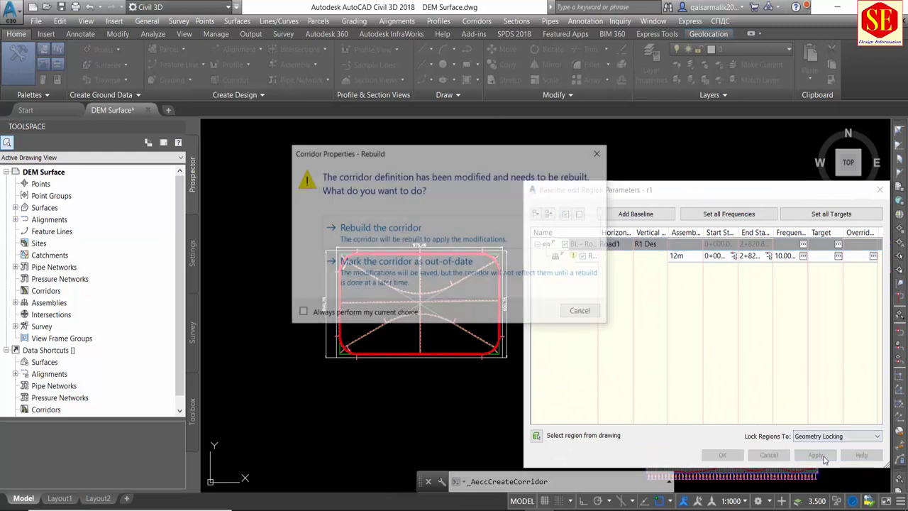
click(425, 234)
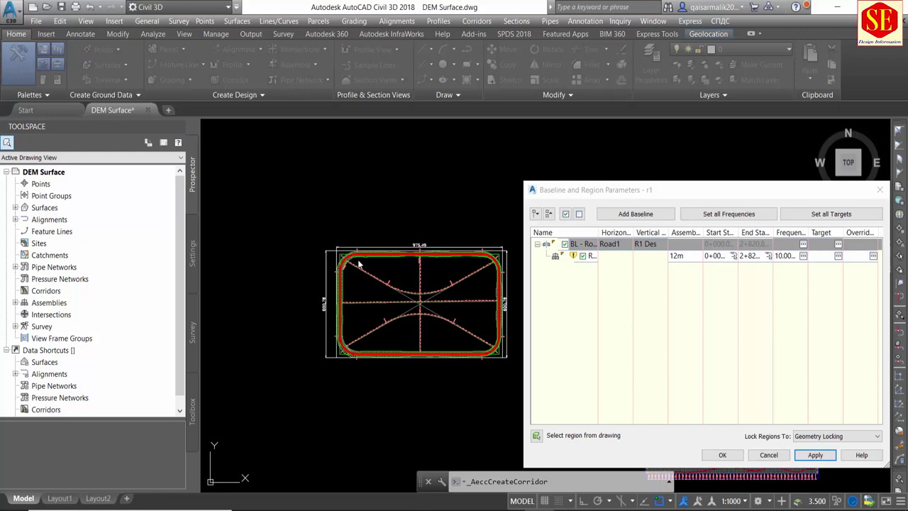
click(723, 455)
Pan and zoom to view the built r1 corridor loop alongside the profile views.
scroll(397, 270, up, 2)
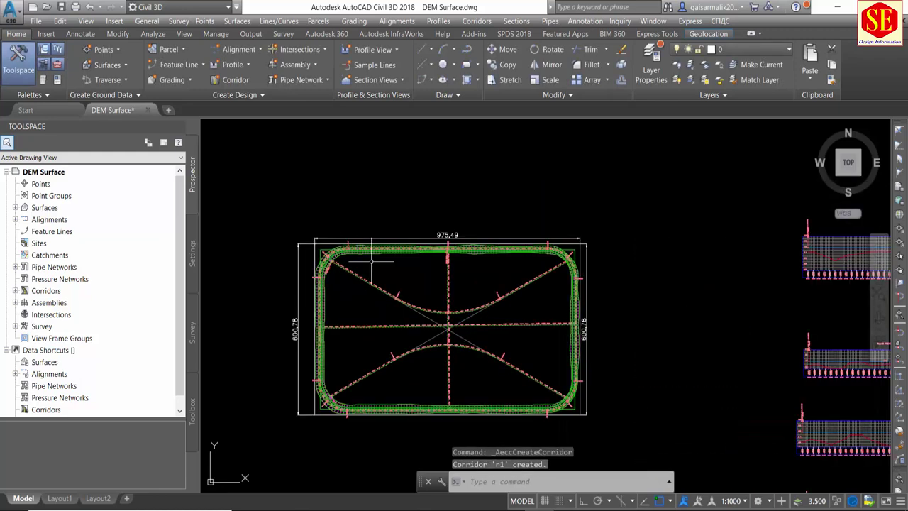
scroll(420, 266, up, 3)
scroll(483, 247, down, 3)
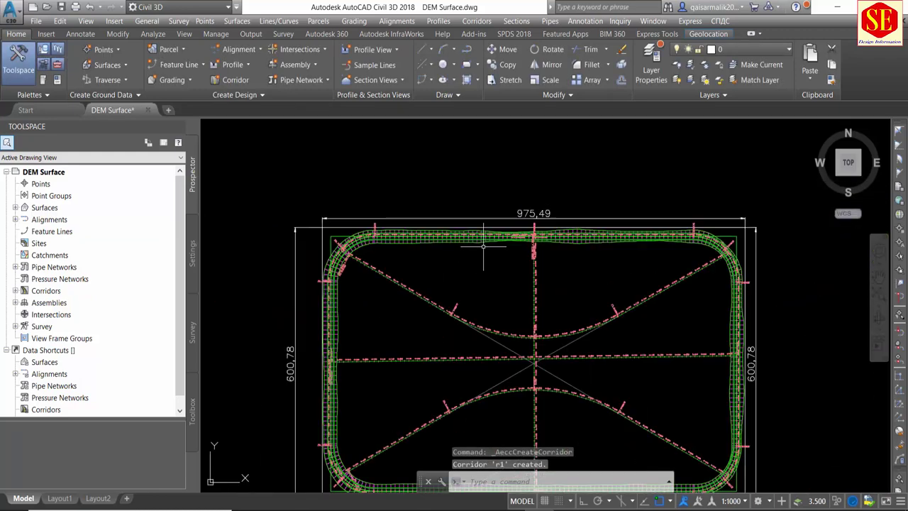
scroll(483, 247, down, 1)
middle_drag(584, 239, 502, 236)
scroll(501, 235, down, 3)
middle_drag(668, 263, 533, 260)
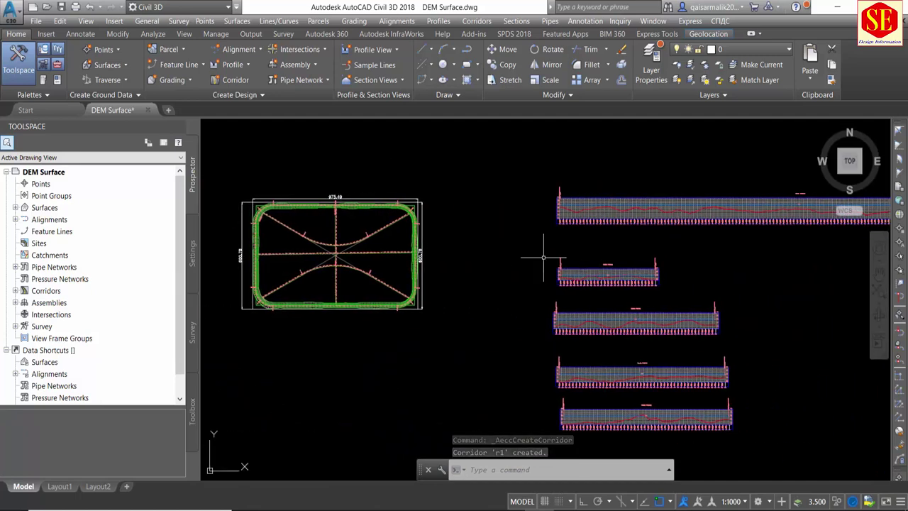
click(363, 138)
Name the new corridor R22 on Road2 with profile R2 DES, 12m assembly and DEM grid target.
click(231, 80)
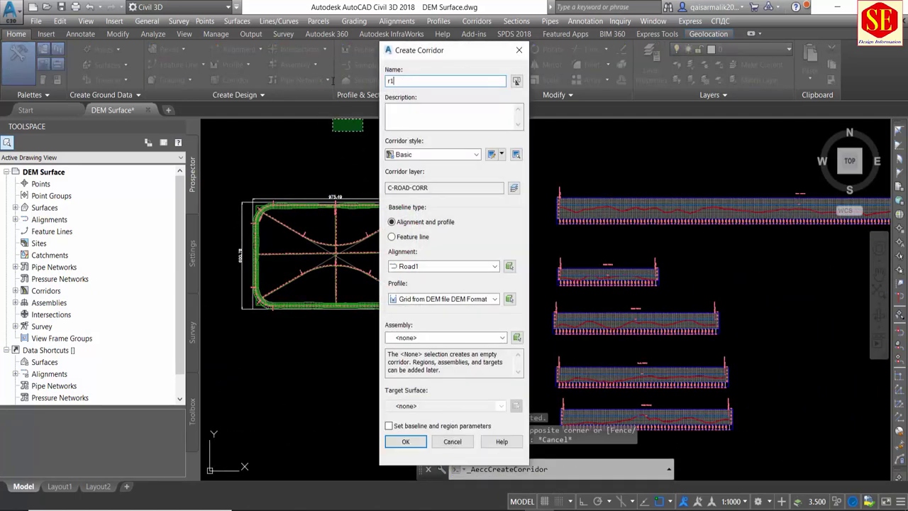
text(22)
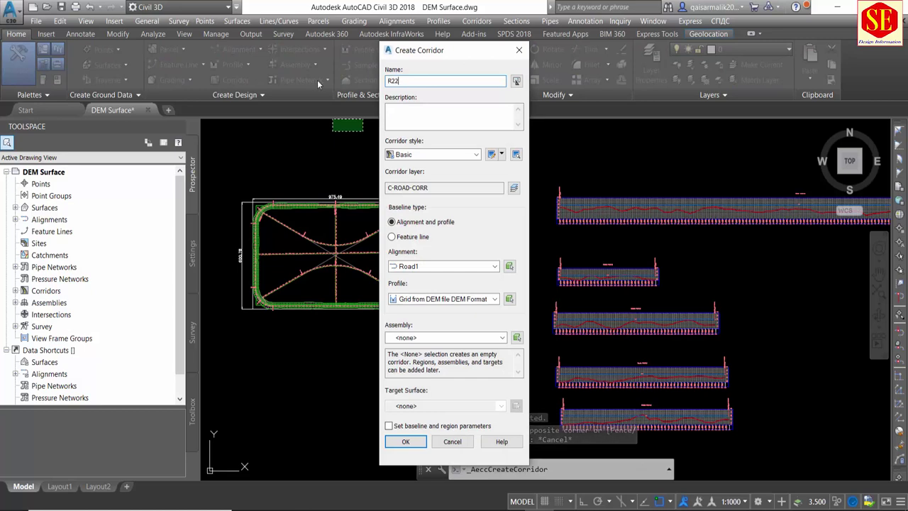
click(432, 266)
click(412, 293)
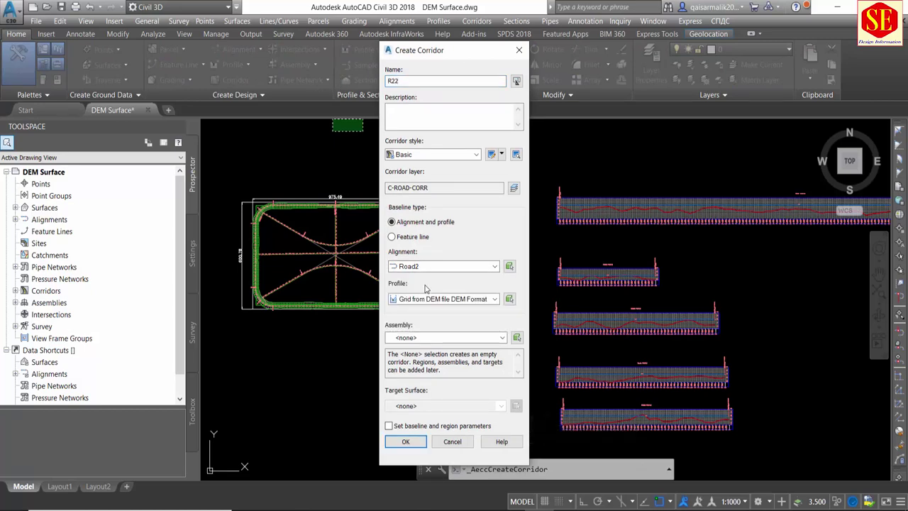
click(432, 299)
click(405, 319)
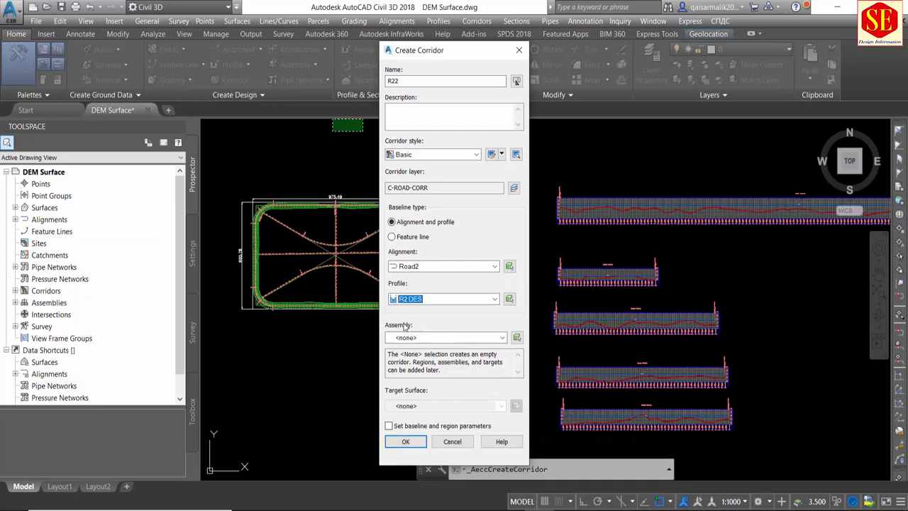
click(424, 337)
click(411, 358)
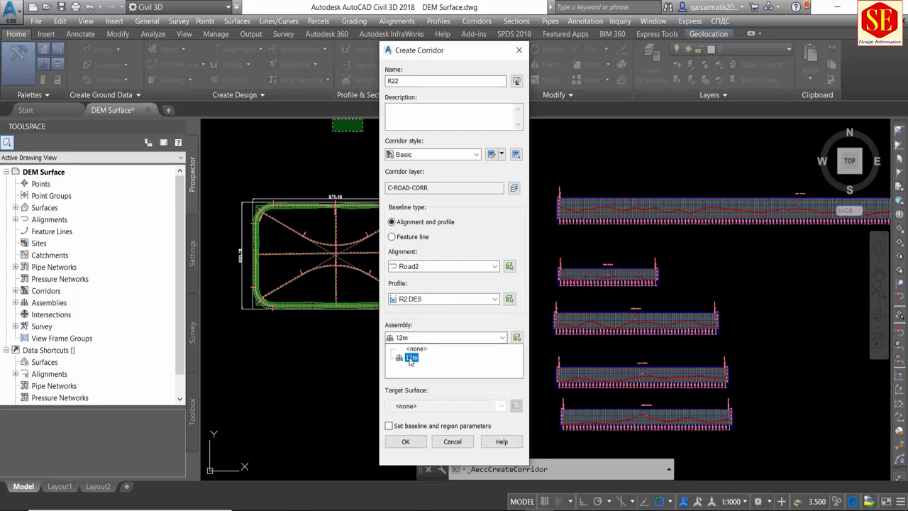
click(447, 405)
click(436, 415)
Create R22 with baseline and region parameter editing on, then apply and rebuild it.
click(388, 425)
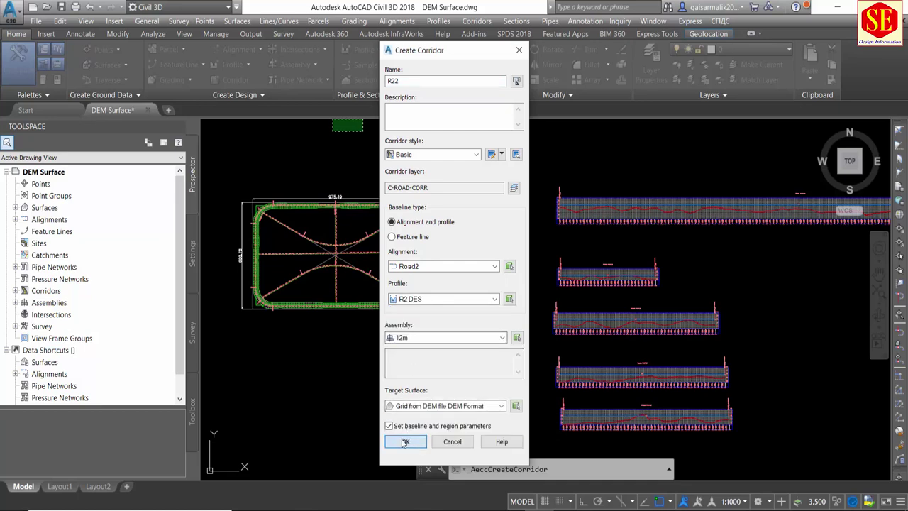
click(404, 442)
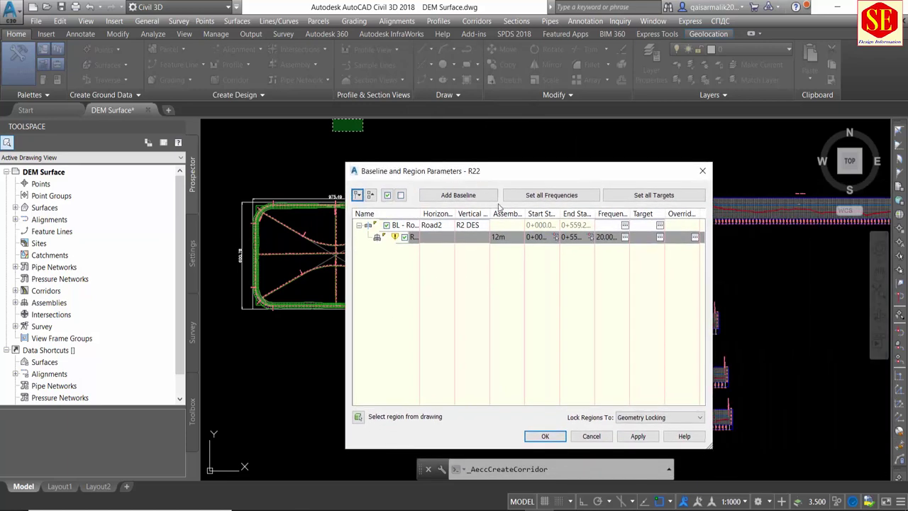
click(638, 436)
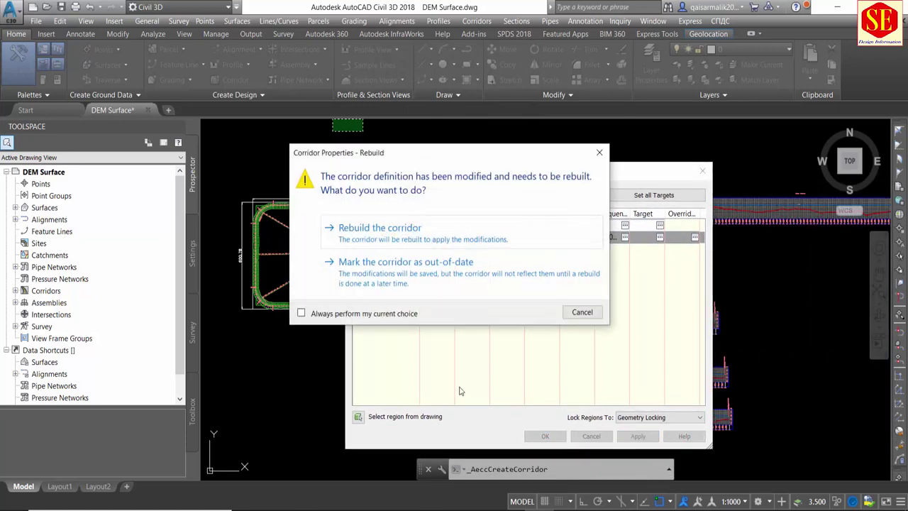
click(424, 239)
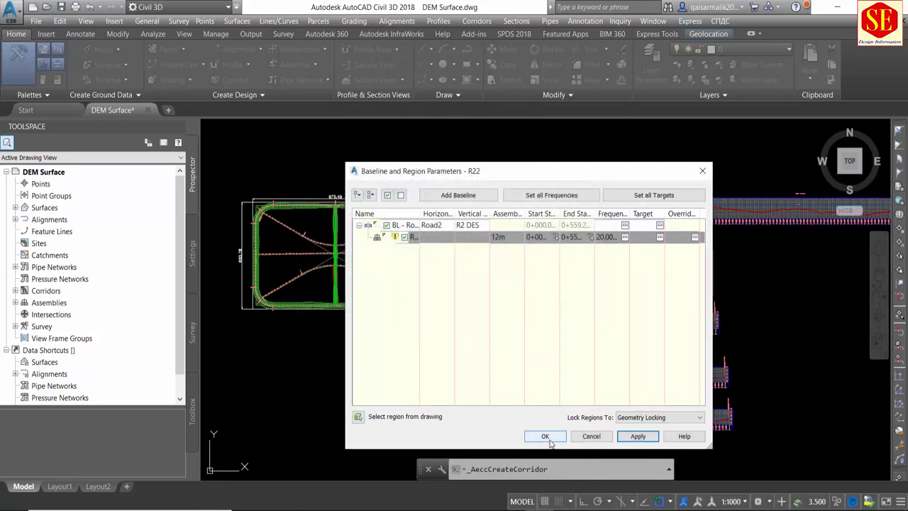
click(544, 436)
Start another corridor, to be named R3.
scroll(421, 350, up, 1)
scroll(319, 198, up, 4)
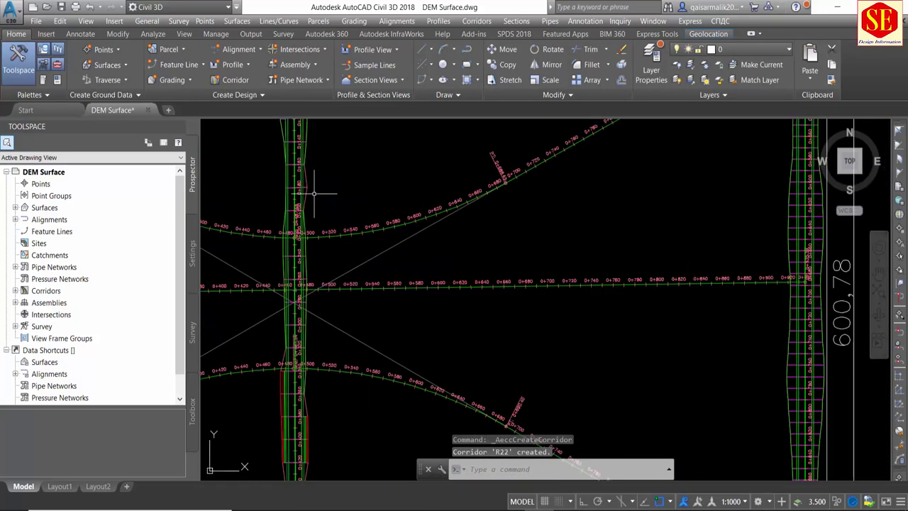
scroll(365, 283, down, 2)
scroll(365, 284, down, 5)
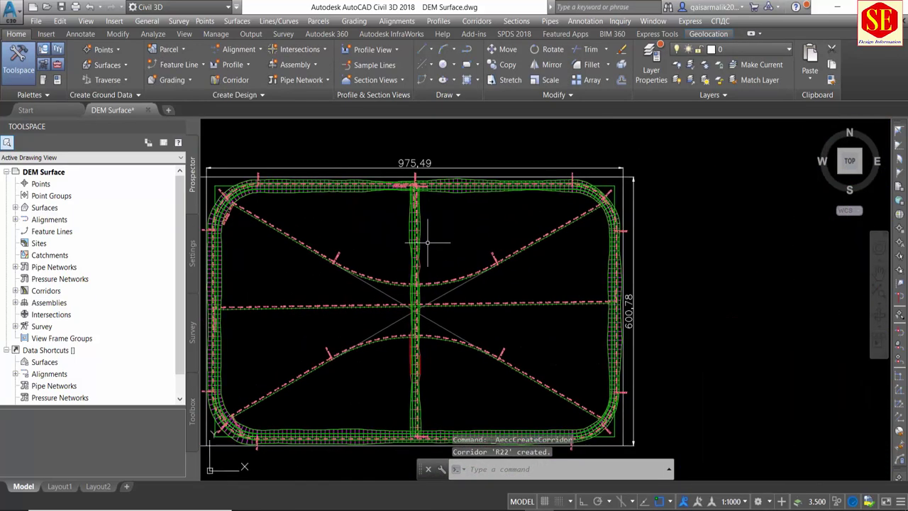
scroll(385, 270, down, 2)
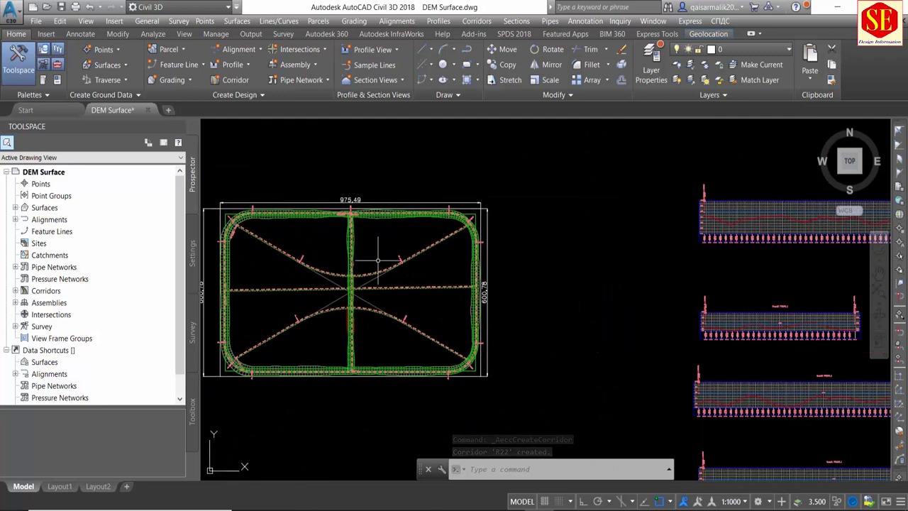
scroll(378, 260, down, 3)
click(236, 80)
text(R3)
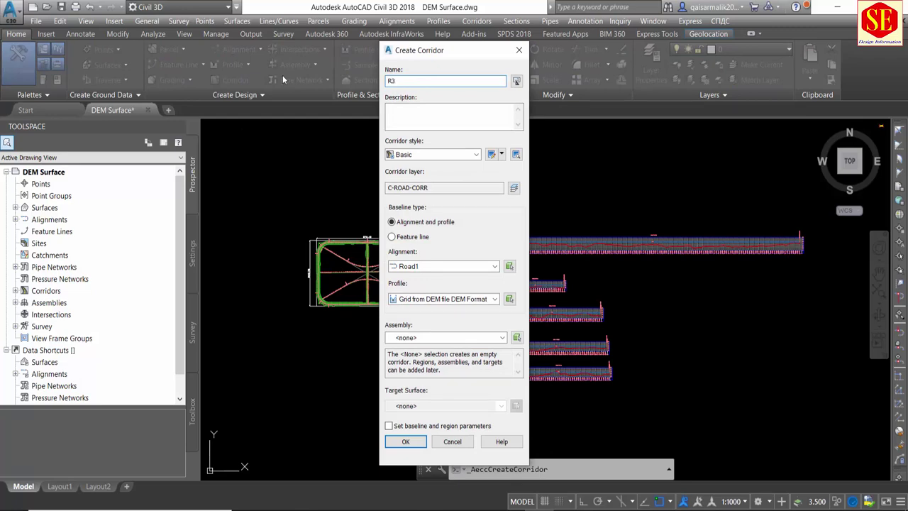
Set corridor R3 to alignment Road3, profile R3 DES, 12m assembly and DEM grid target.
click(444, 268)
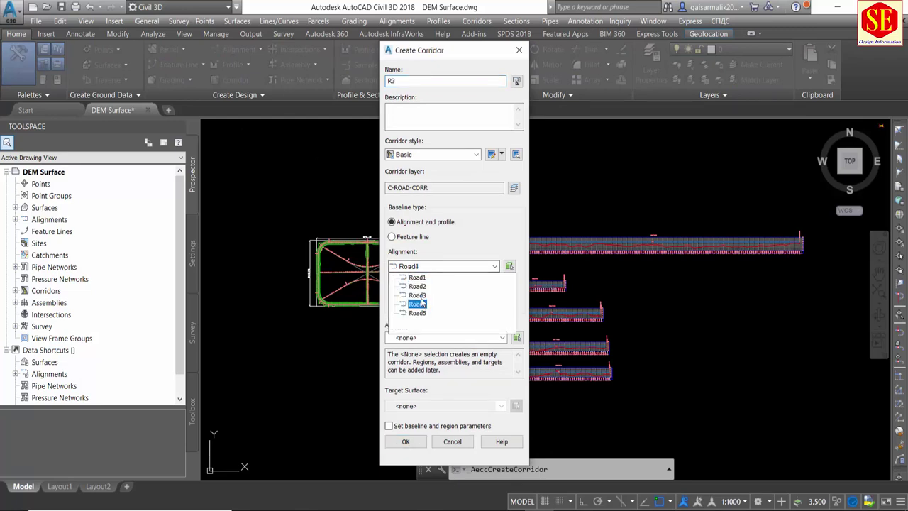
click(420, 300)
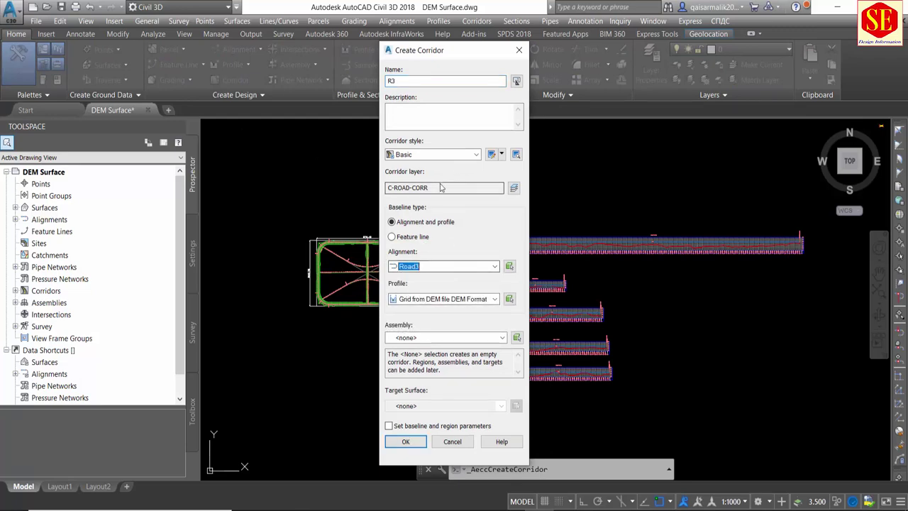
click(446, 299)
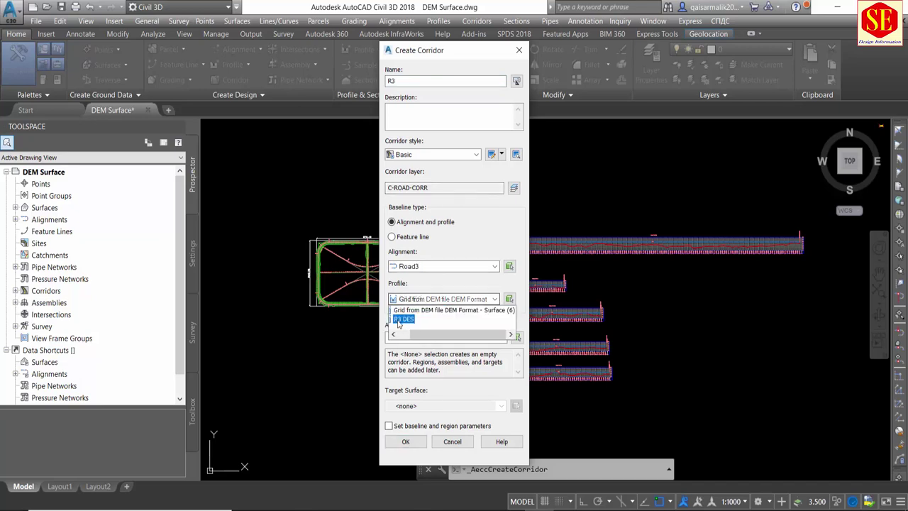
click(427, 323)
click(443, 338)
click(418, 346)
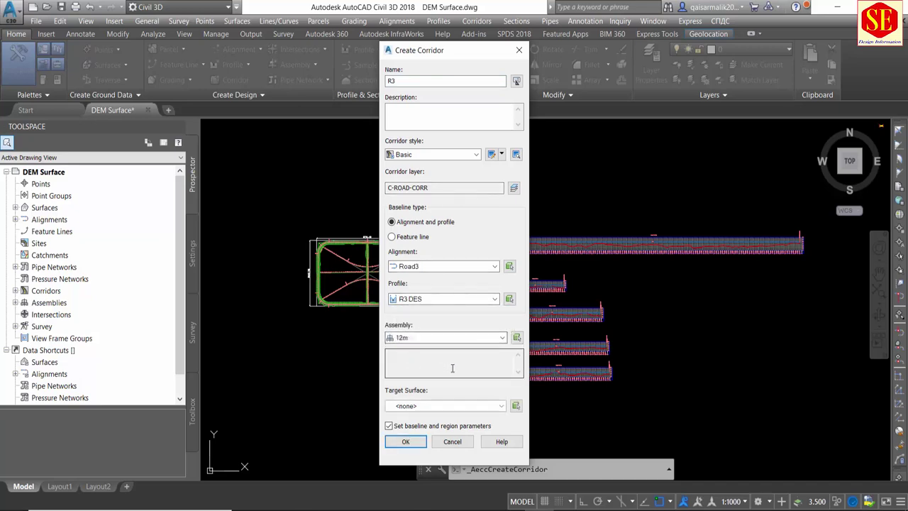
click(418, 426)
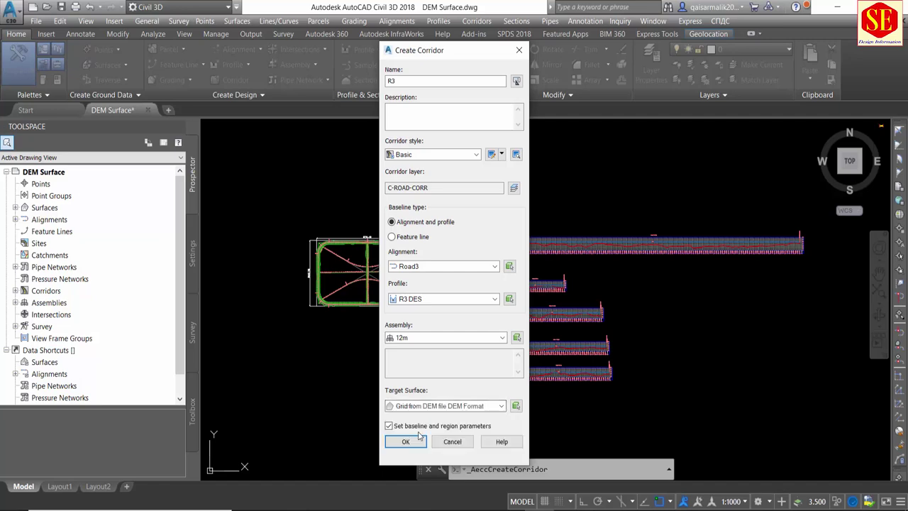
Create R3, apply and rebuild it, then pan to centre the corridor layout.
click(409, 441)
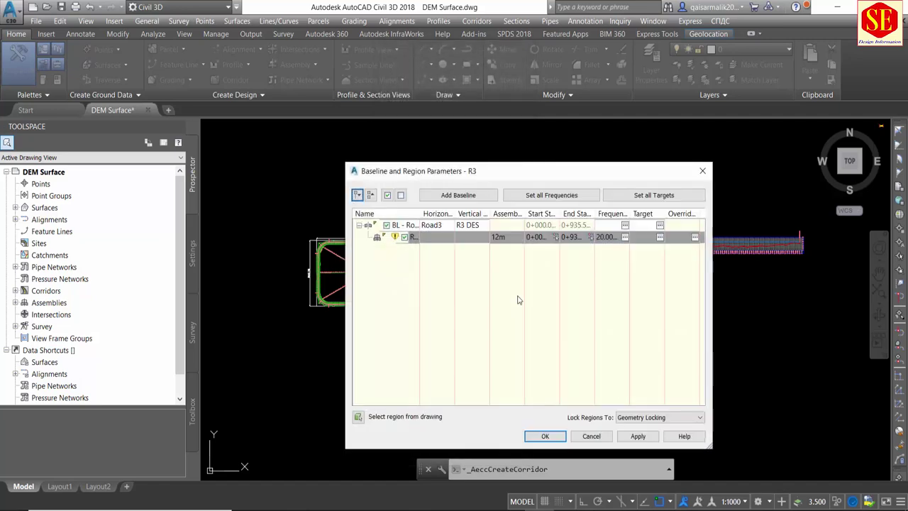
click(637, 436)
click(418, 232)
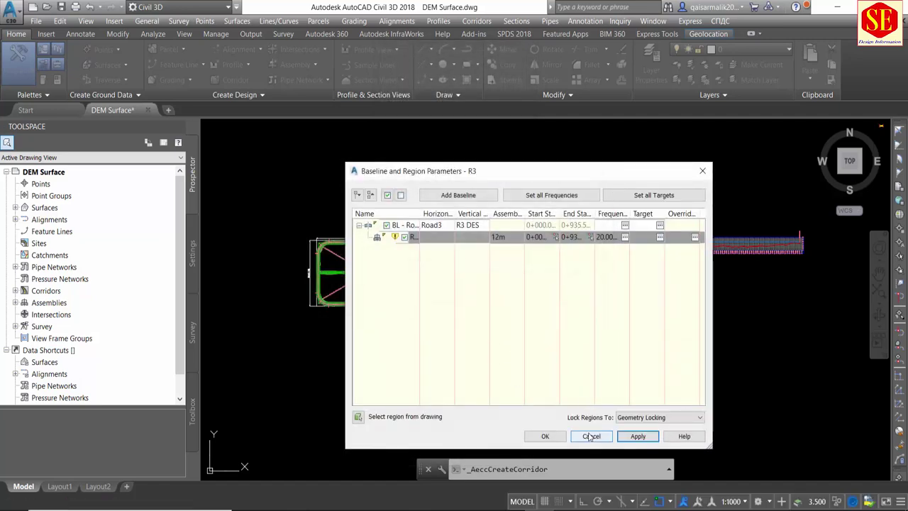
click(544, 436)
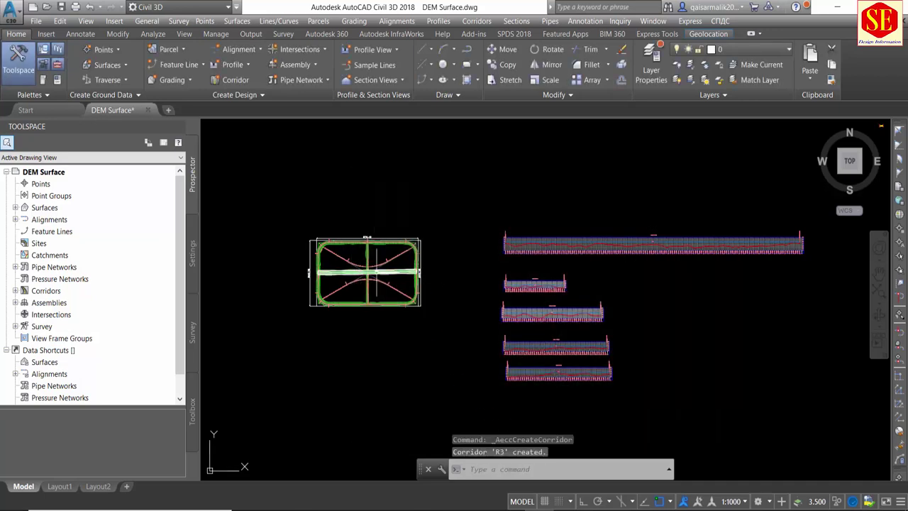
mouse_move(375, 268)
middle_down()
mouse_move(407, 271)
mouse_move(423, 302)
middle_up()
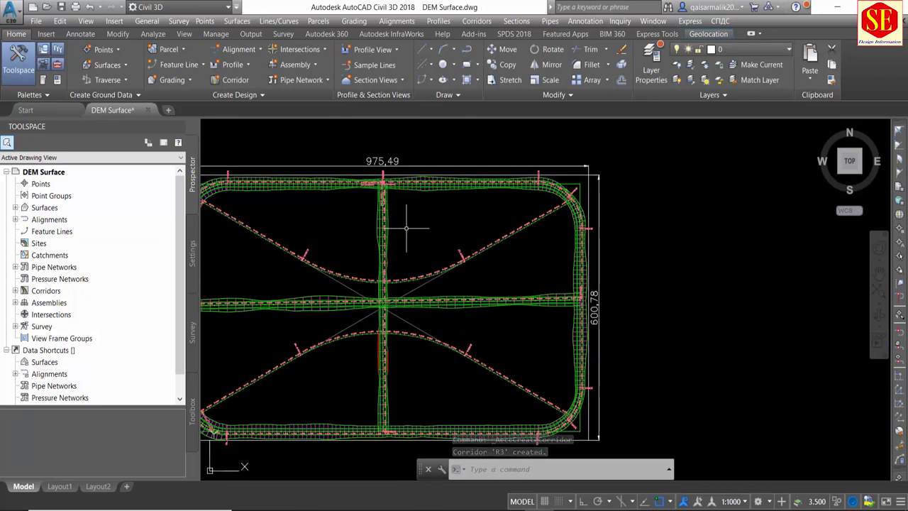
middle_drag(405, 229, 486, 214)
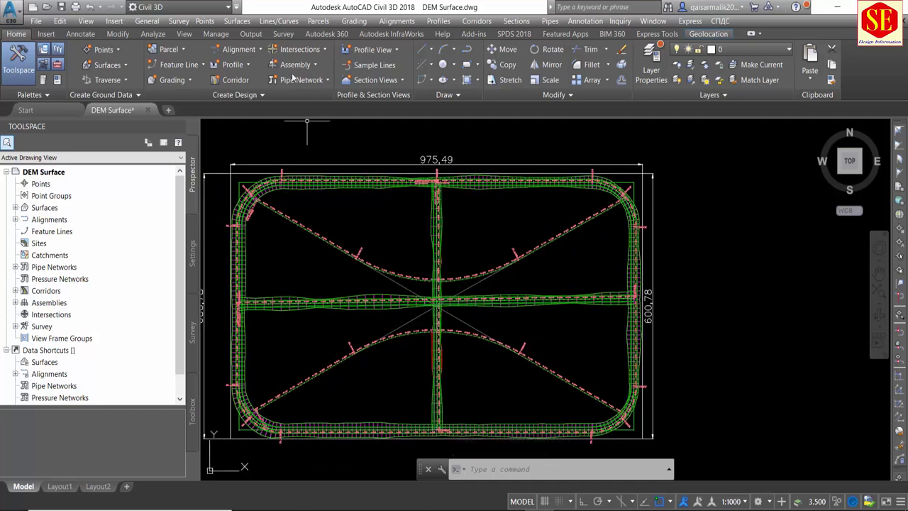
Start corridor R4 on Road4 with profile R4 DES, 12m assembly and DEM grid target.
click(231, 80)
text(R4)
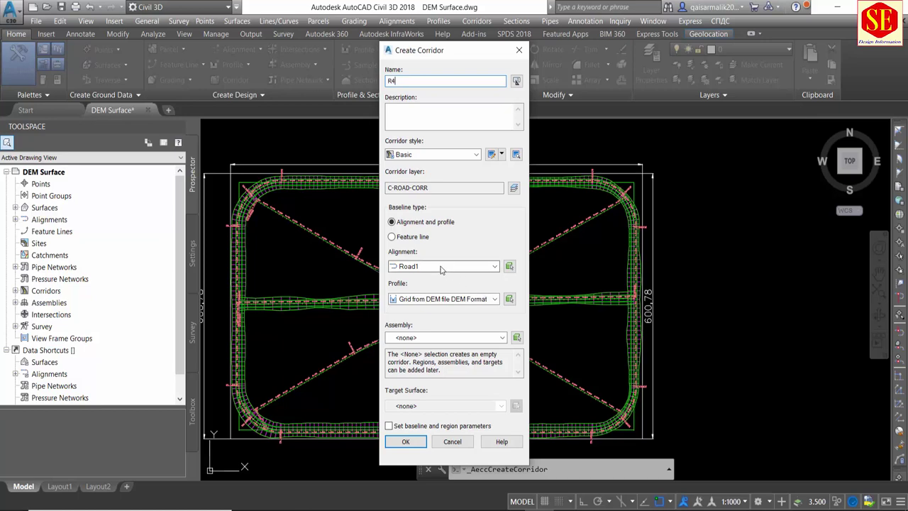
click(440, 266)
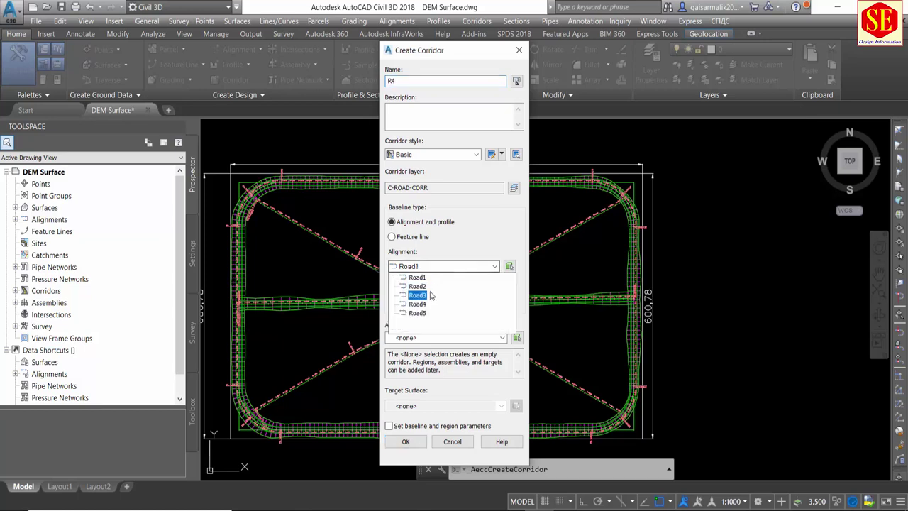
click(418, 305)
click(446, 298)
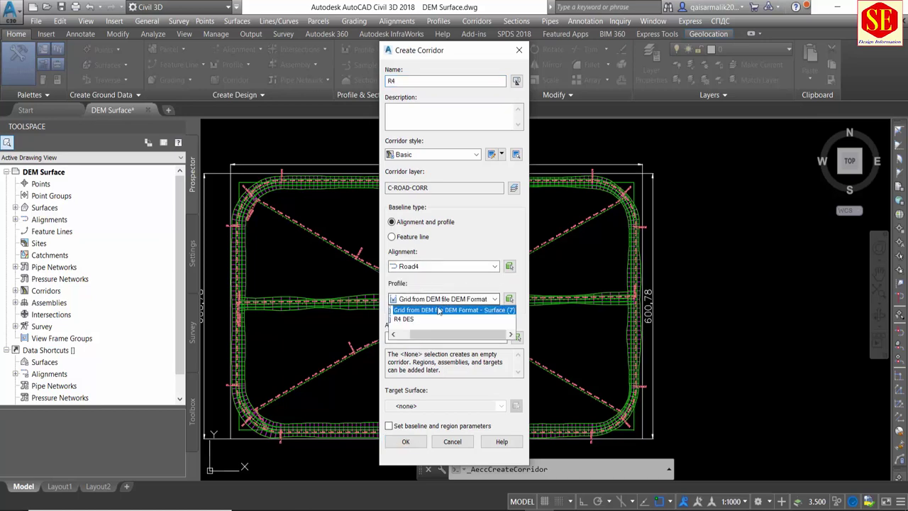
click(408, 318)
click(419, 337)
click(412, 358)
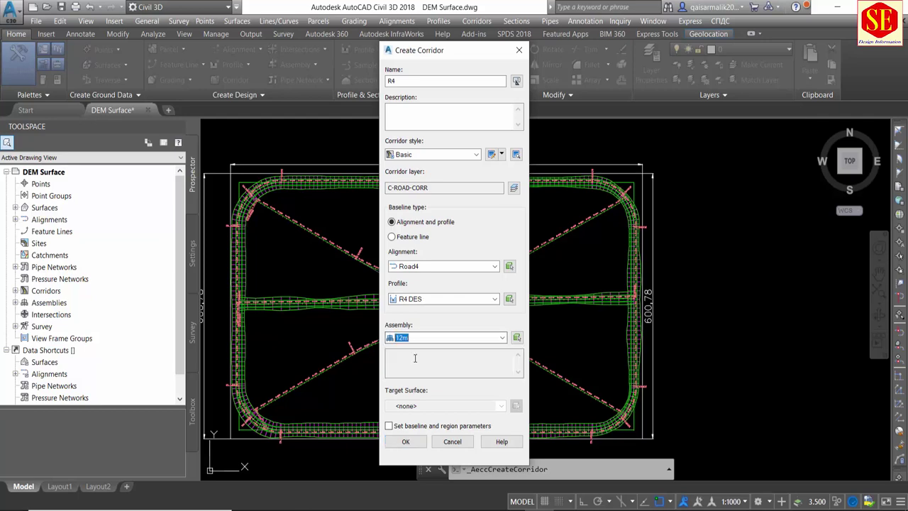
click(425, 406)
Create R4 with baseline and region parameter editing on, then apply and rebuild it.
click(410, 432)
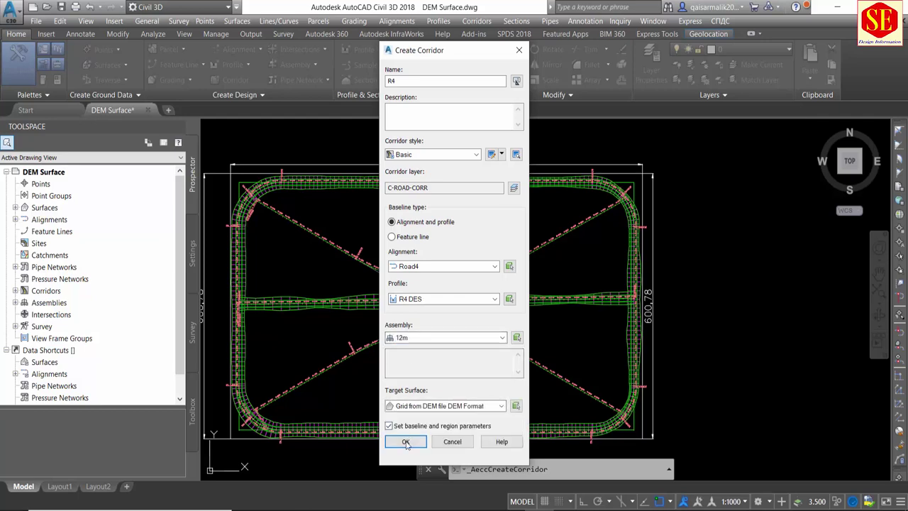
click(406, 441)
click(619, 440)
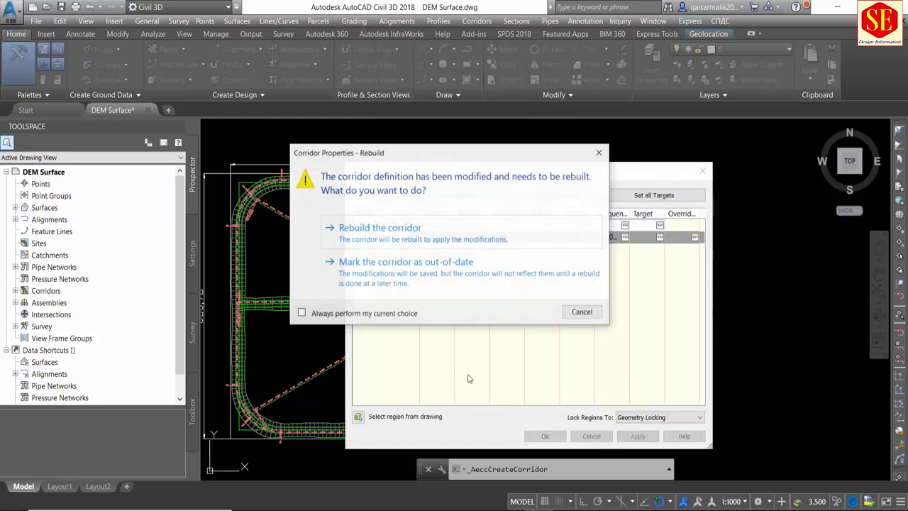
click(395, 239)
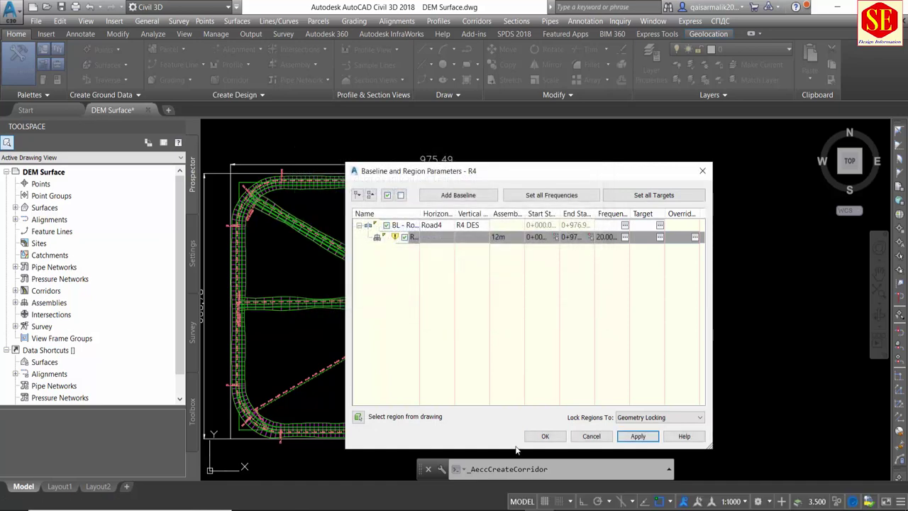
click(545, 436)
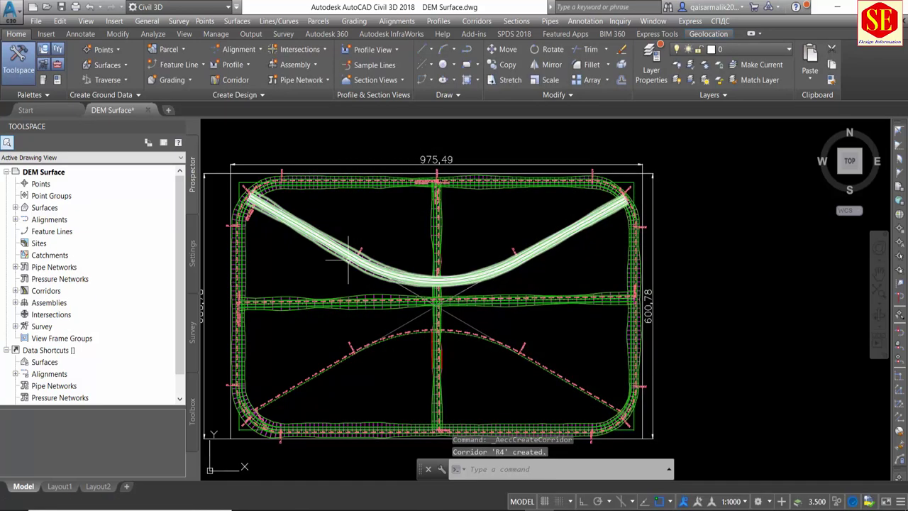
scroll(356, 261, down, 2)
scroll(393, 229, down, 2)
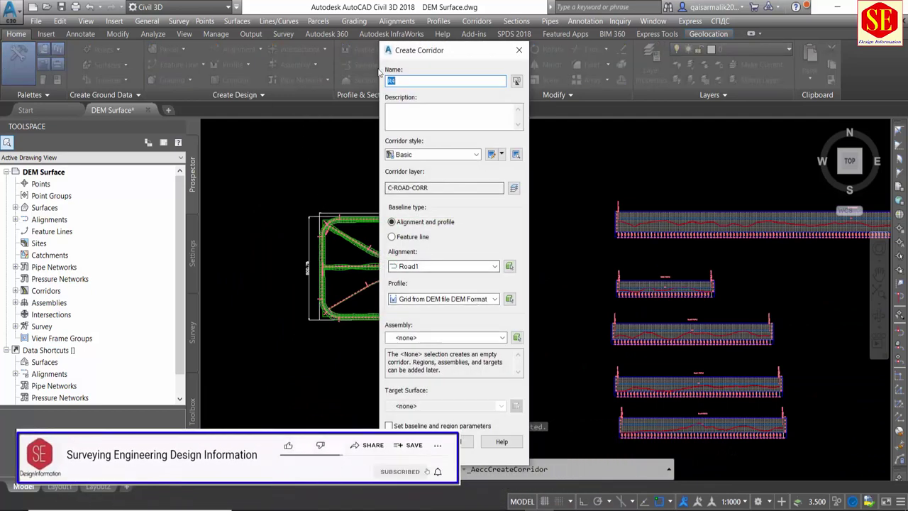
Name corridor R5 on Road5 with profile R5 Des, 12m assembly and DEM grid target.
click(400, 82)
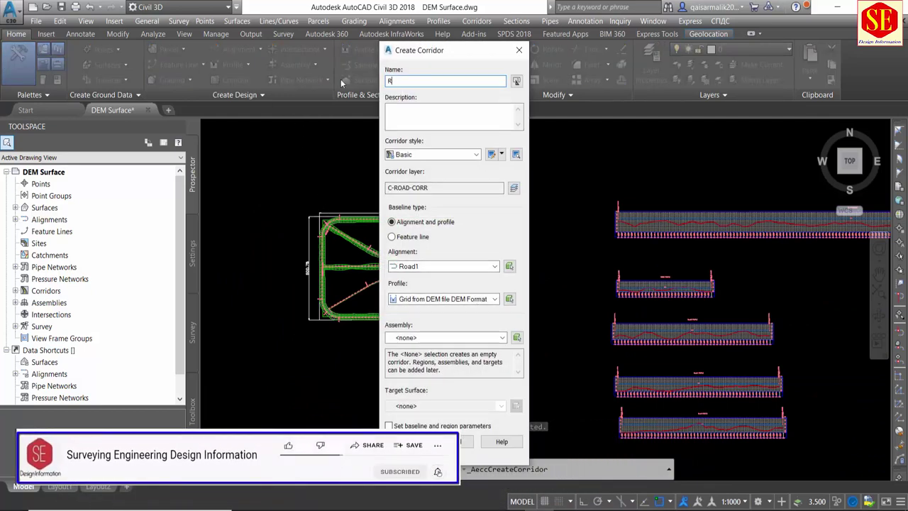
text(6)
click(447, 266)
click(417, 312)
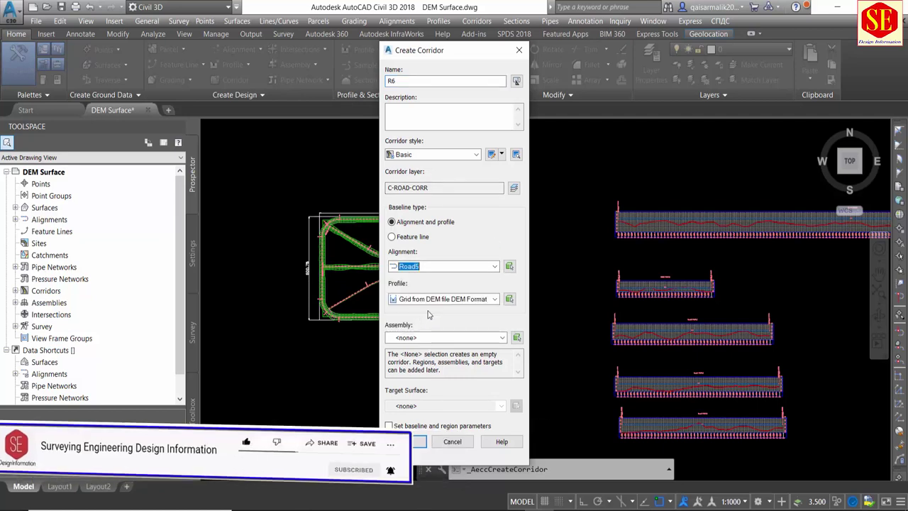
click(440, 299)
click(420, 317)
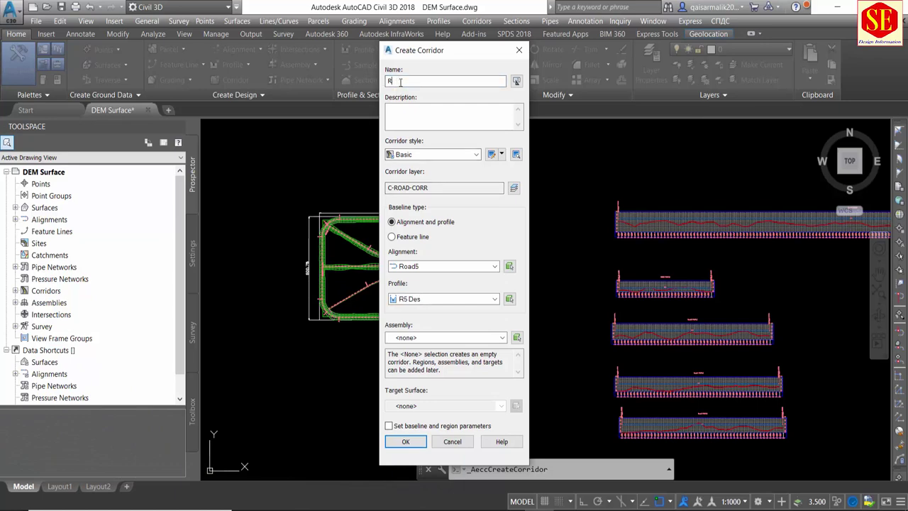
click(445, 81)
text(5)
click(426, 337)
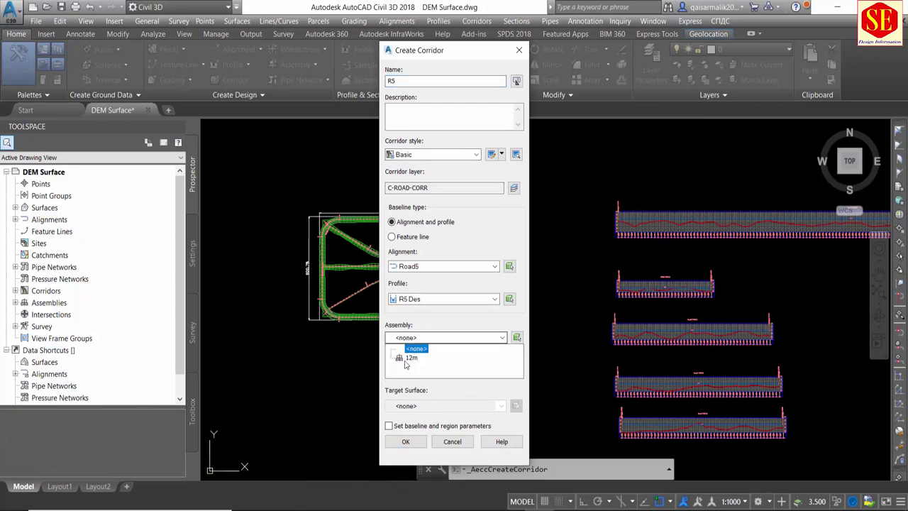
click(404, 356)
click(424, 407)
Create R5 with baseline and region parameter editing on, then apply and rebuild it.
click(416, 425)
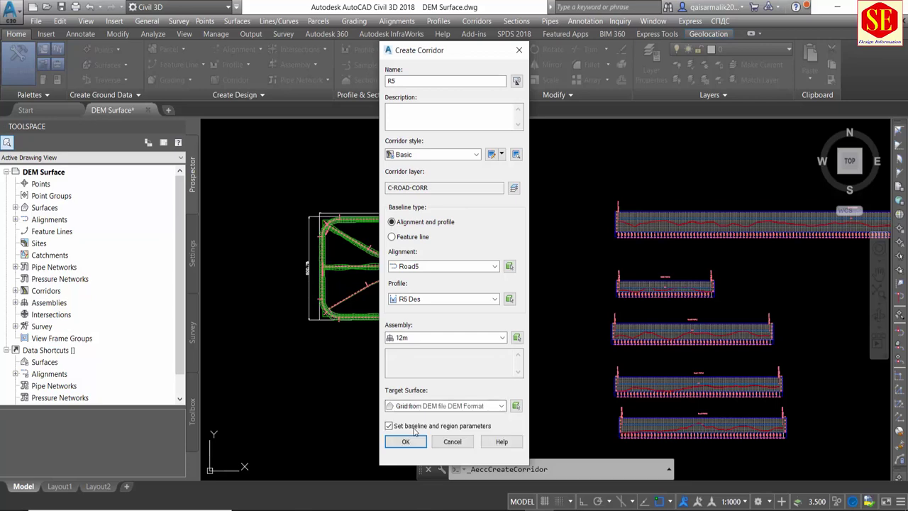
click(407, 442)
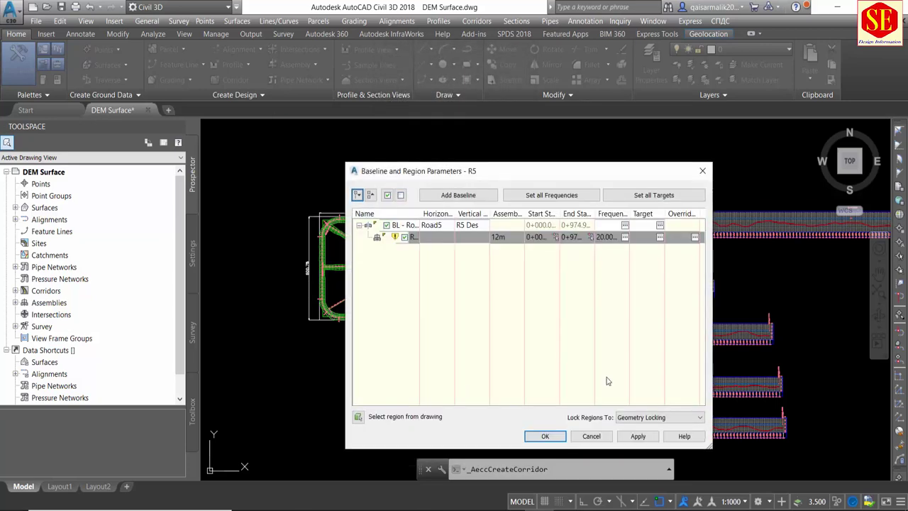
click(638, 436)
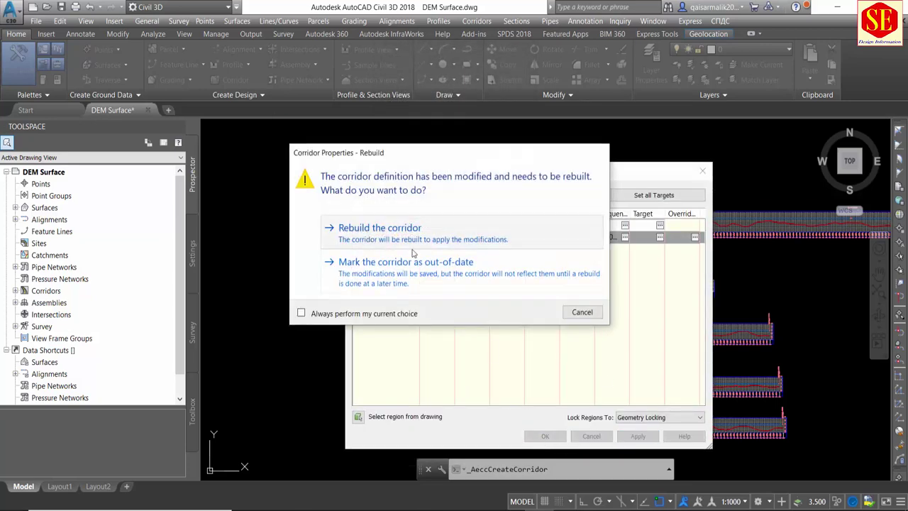
click(411, 227)
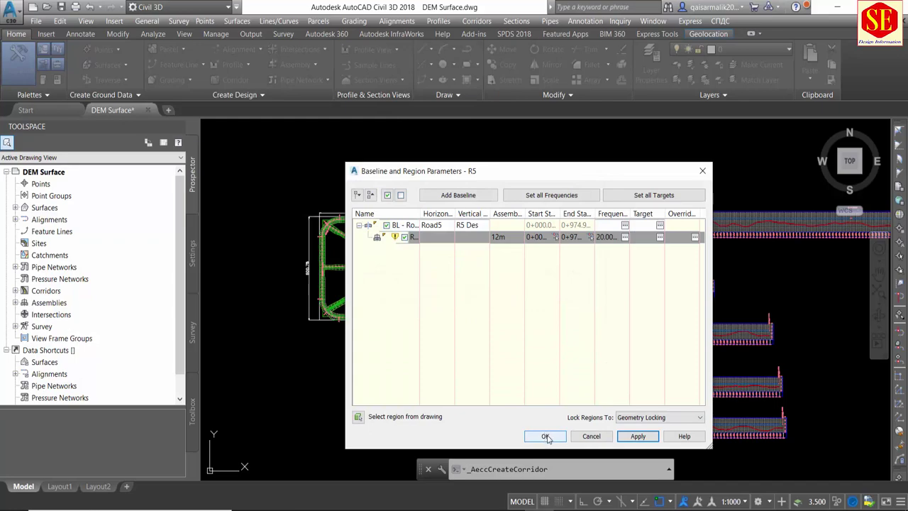
click(546, 438)
scroll(350, 257, up, 3)
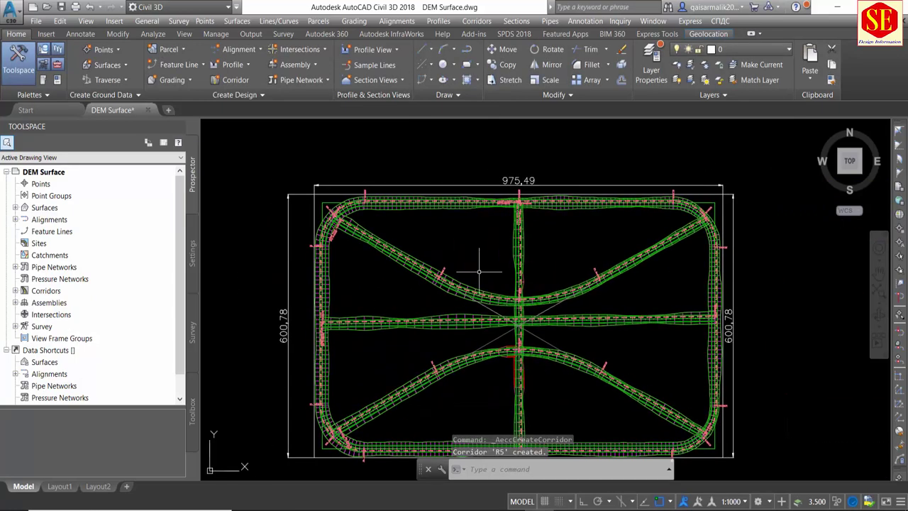
scroll(480, 266, up, 3)
scroll(471, 252, down, 2)
middle_drag(470, 251, 473, 278)
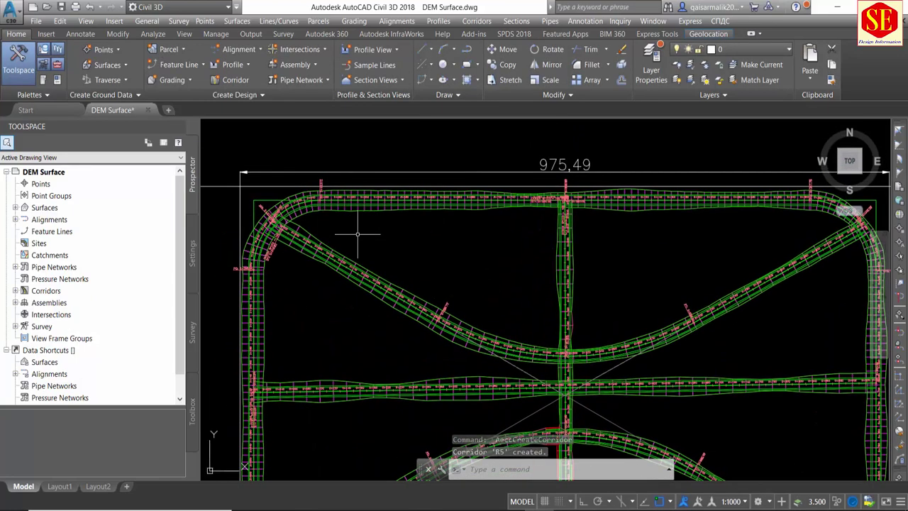
scroll(397, 227, down, 2)
scroll(358, 203, down, 4)
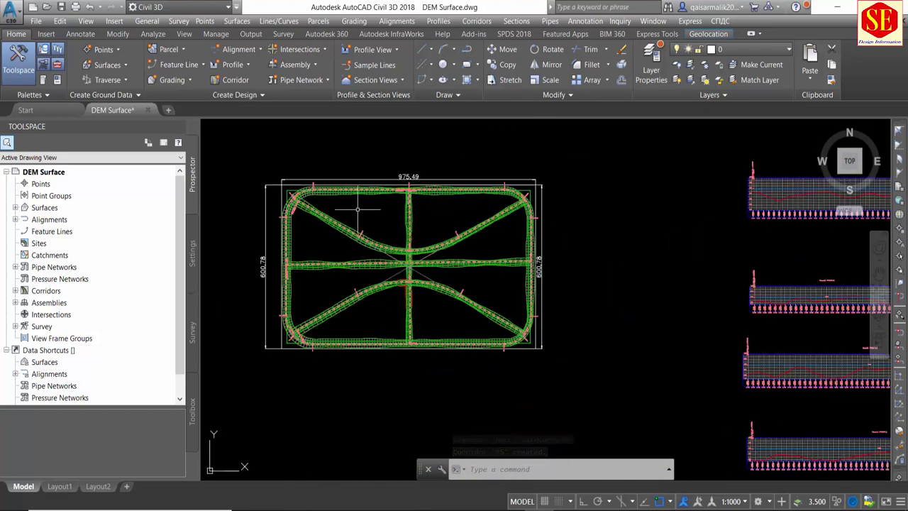
scroll(358, 203, up, 2)
mouse_move(418, 236)
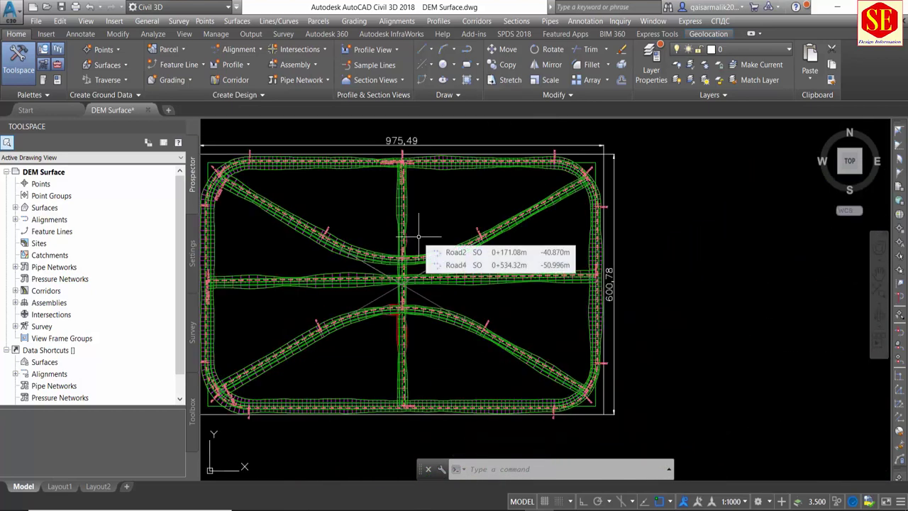
scroll(418, 237, down, 5)
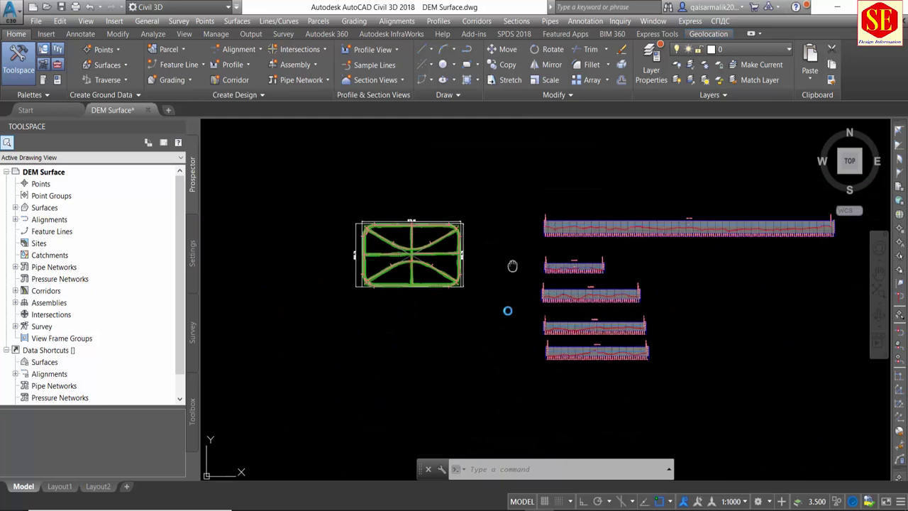
middle_drag(404, 284, 433, 330)
scroll(433, 330, up, 5)
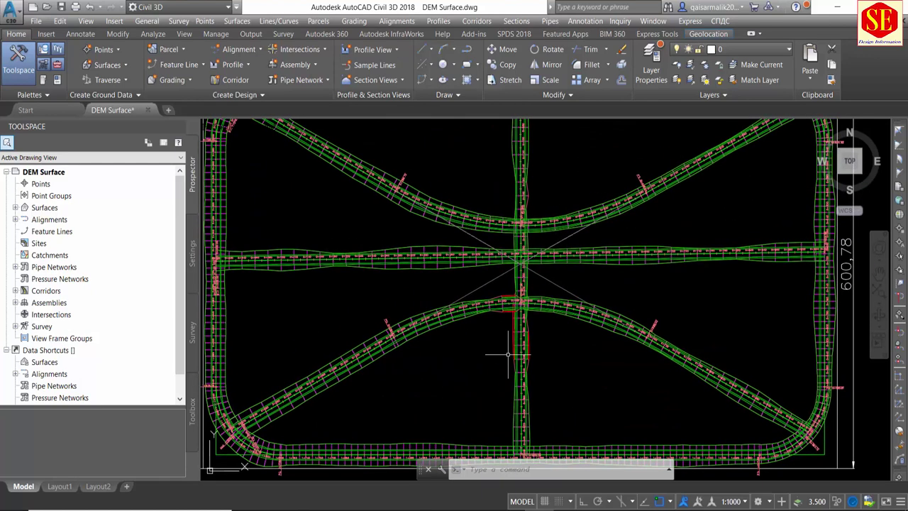
scroll(488, 366, down, 2)
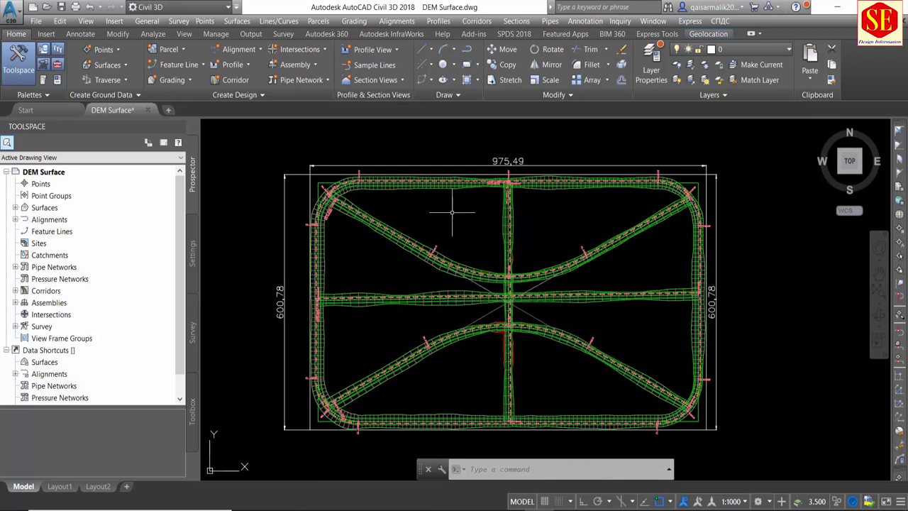
scroll(518, 248, up, 2)
middle_drag(512, 202, 514, 246)
scroll(565, 234, up, 1)
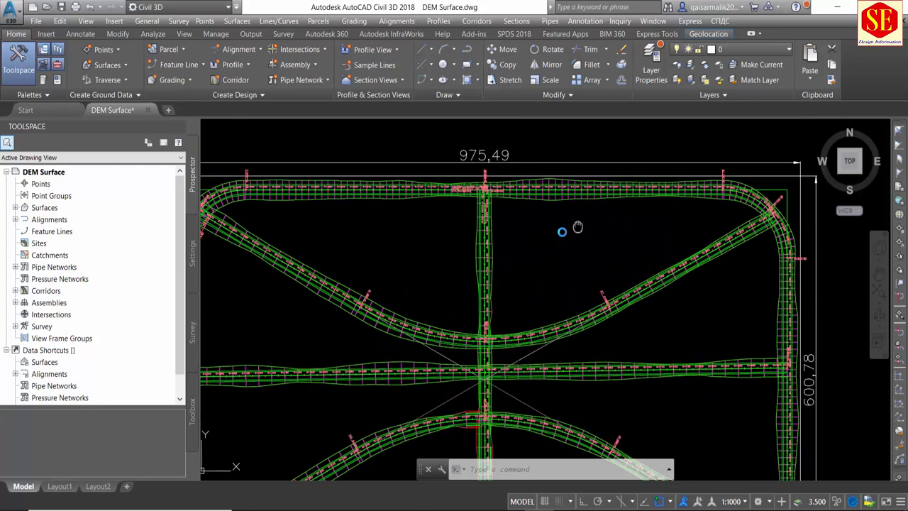
scroll(634, 205, up, 1)
scroll(680, 227, up, 2)
scroll(652, 237, down, 1)
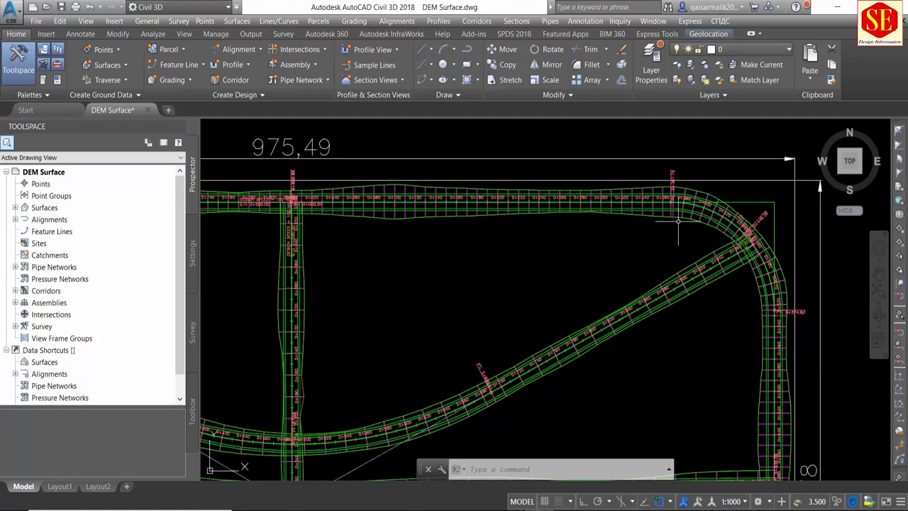
scroll(676, 221, down, 1)
scroll(405, 273, up, 1)
scroll(513, 270, up, 1)
scroll(361, 253, up, 3)
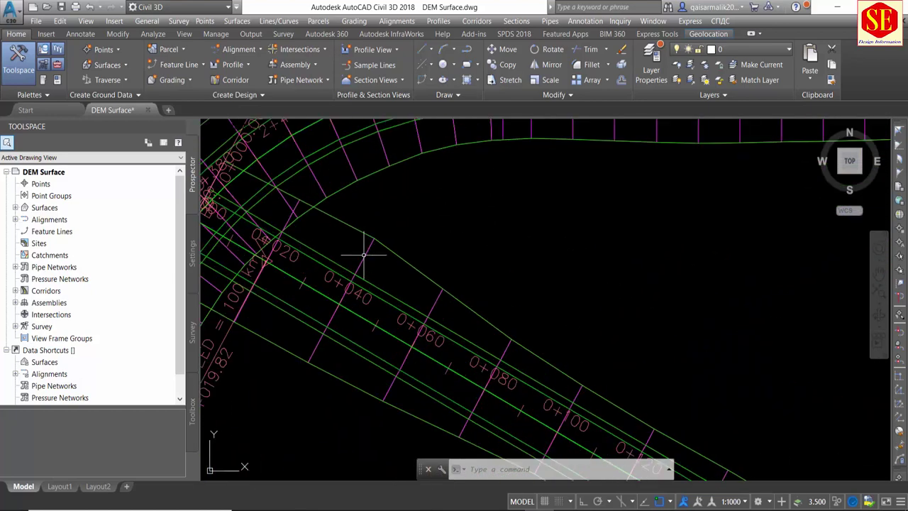
scroll(416, 239, down, 1)
scroll(335, 259, up, 1)
scroll(335, 259, down, 3)
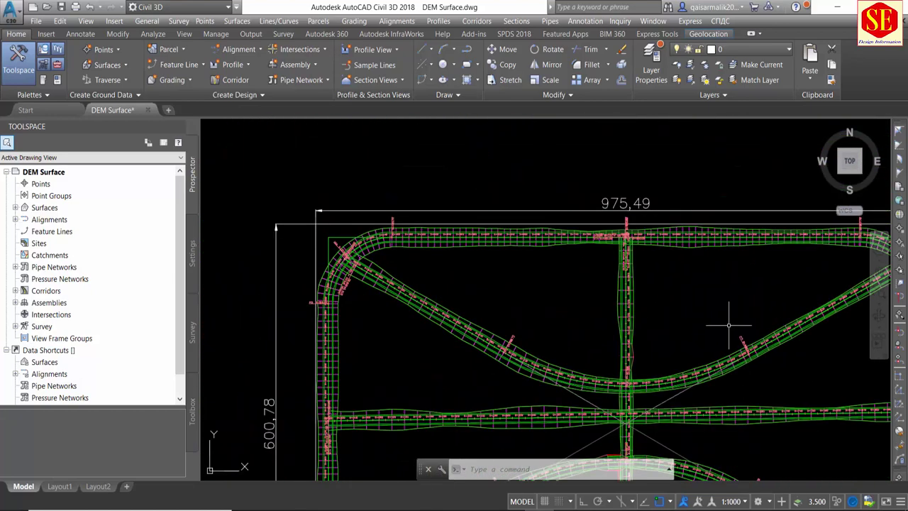
scroll(728, 212, up, 2)
scroll(728, 213, up, 1)
scroll(728, 212, up, 2)
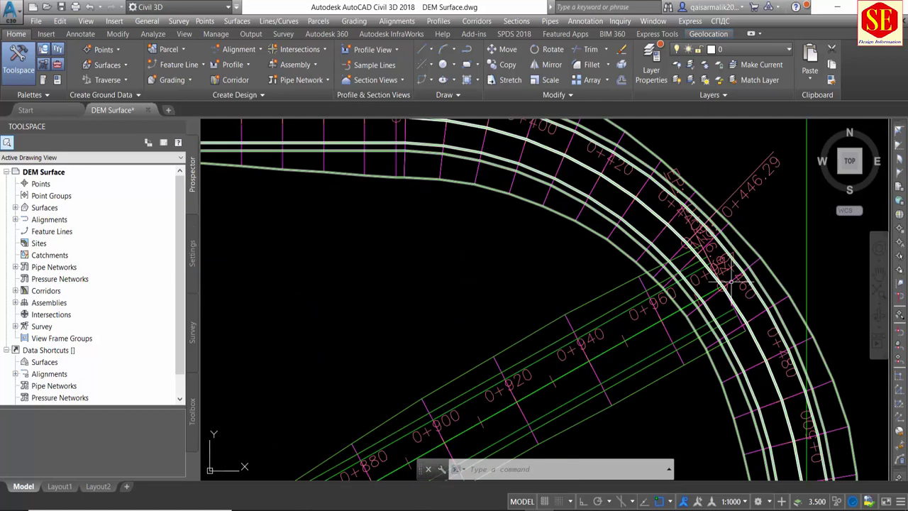
scroll(730, 269, up, 1)
scroll(709, 270, down, 2)
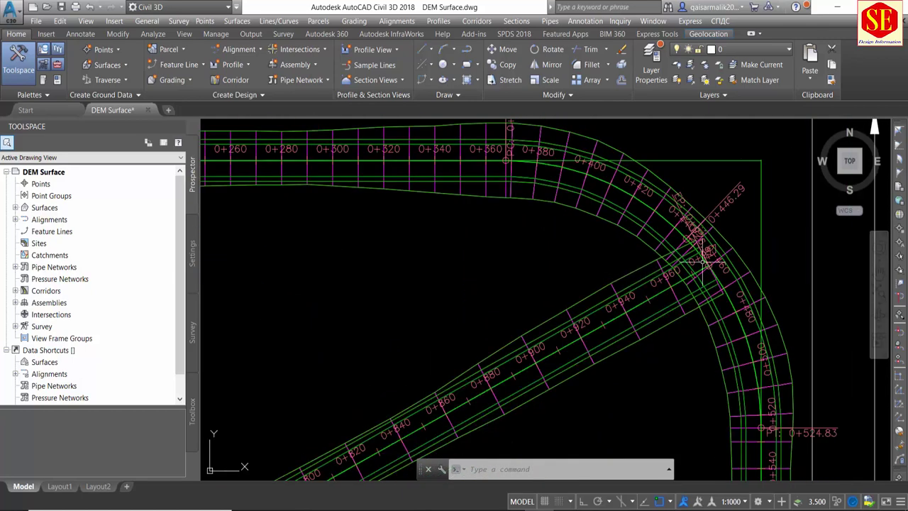
scroll(690, 230, up, 2)
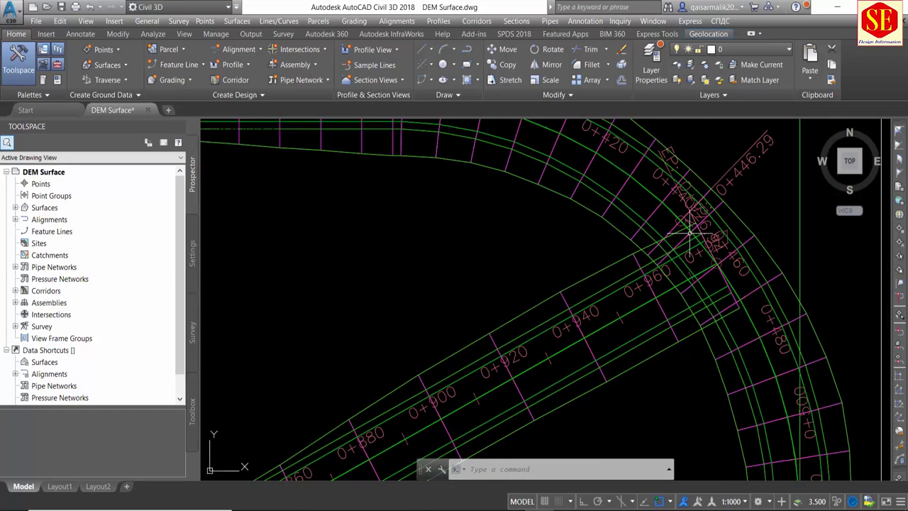
Select R4 at the curved junction and split its region at station 0+960.00m.
click(574, 308)
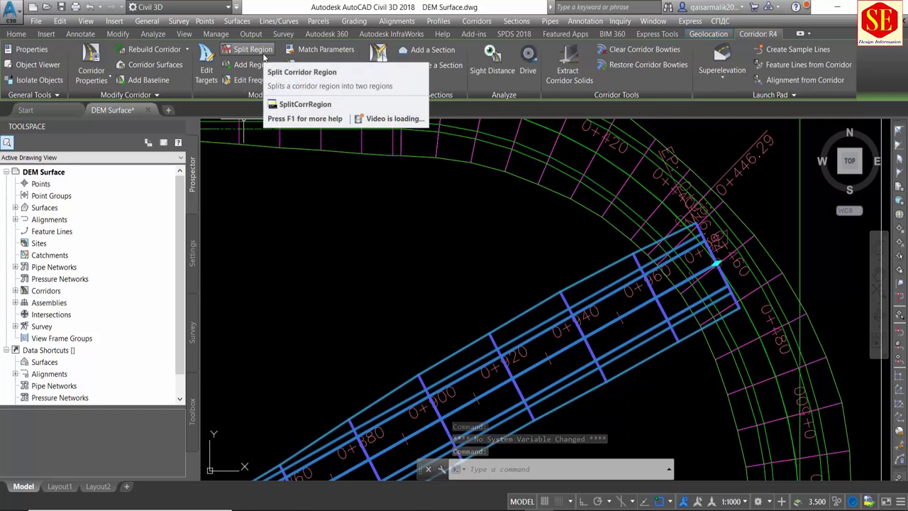
click(252, 49)
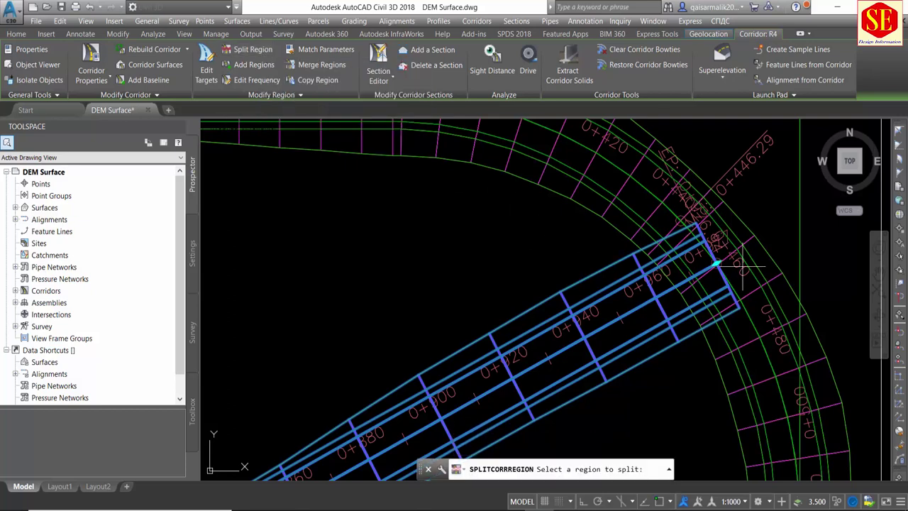
scroll(709, 262, up, 1)
click(699, 263)
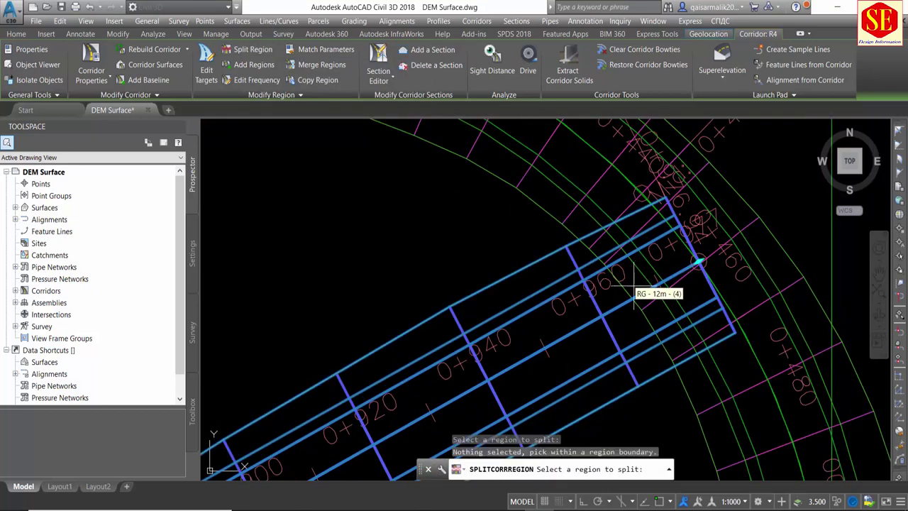
click(636, 306)
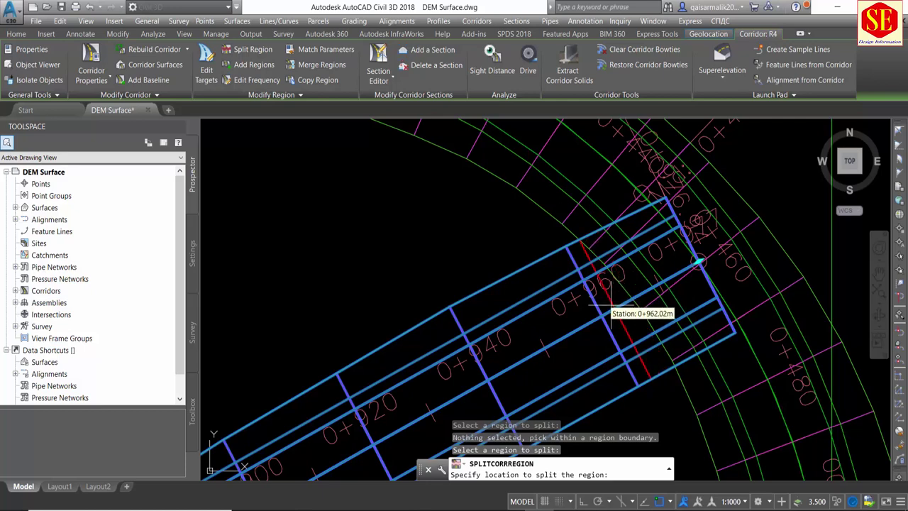
click(602, 313)
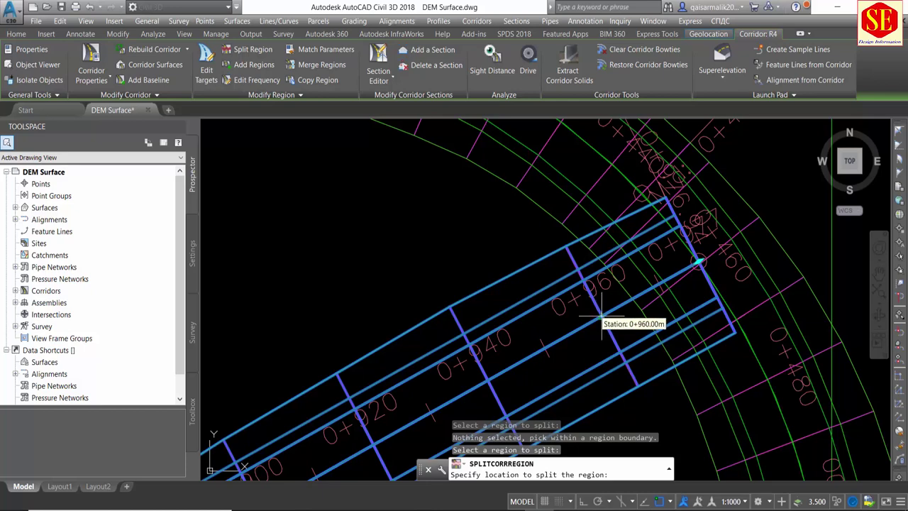
key(Return)
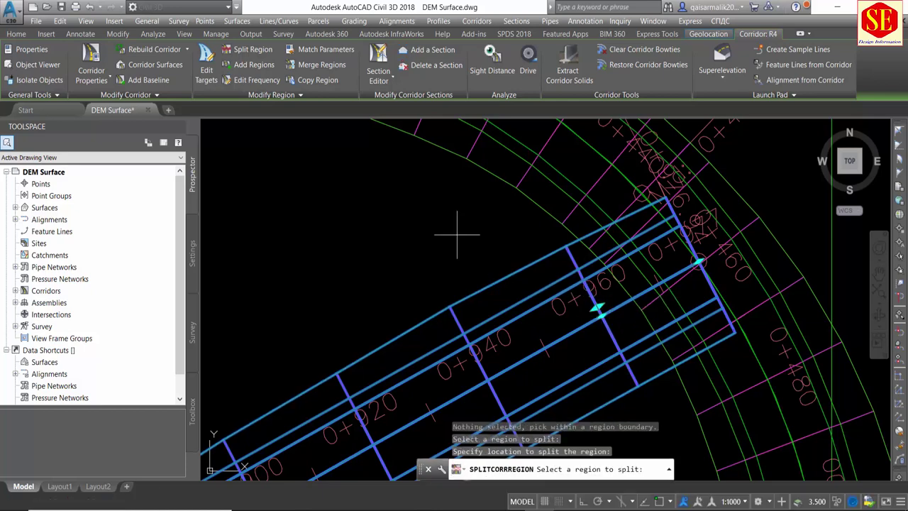
key(Return)
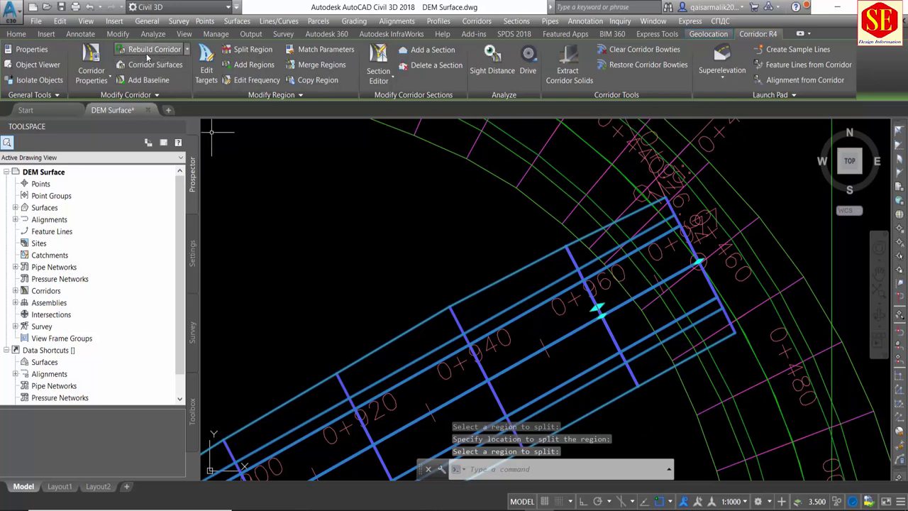
click(109, 84)
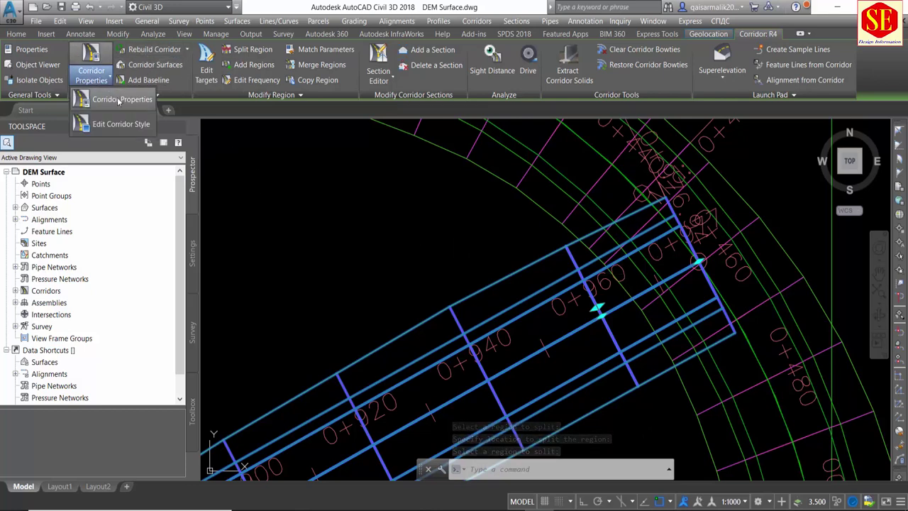
Disable R4's second region beyond station 0+960, then apply and rebuild the corridor.
click(120, 99)
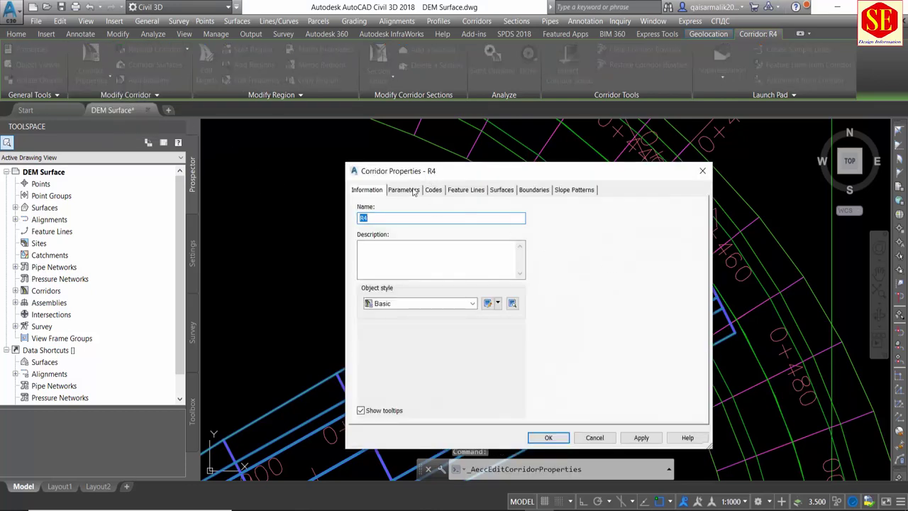
click(414, 191)
drag(436, 175, 161, 133)
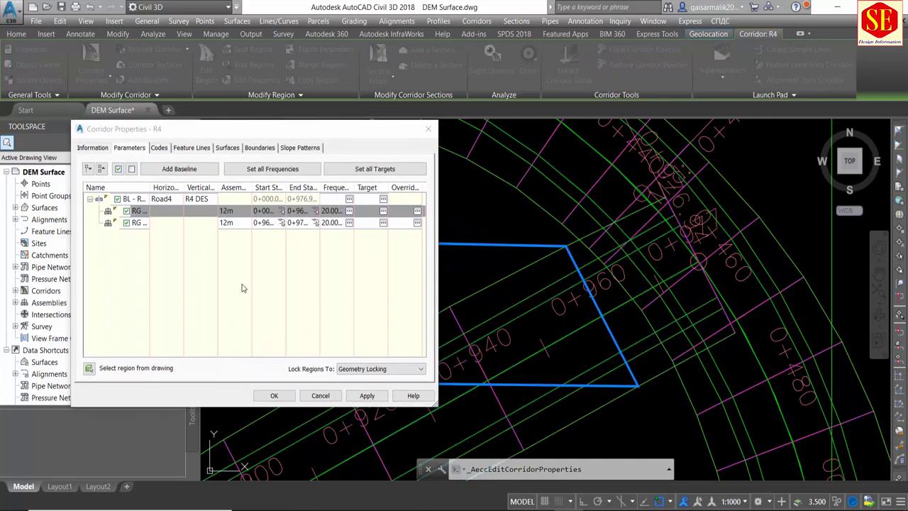
click(140, 224)
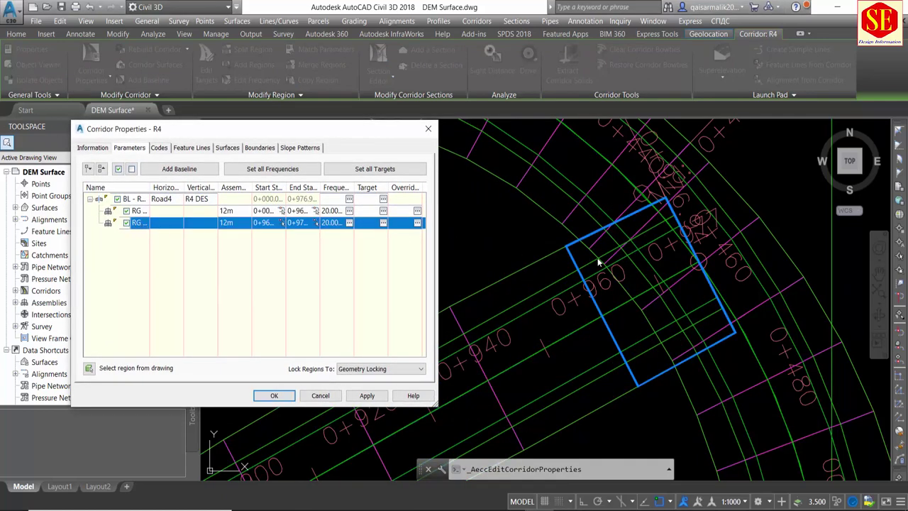
key(Up)
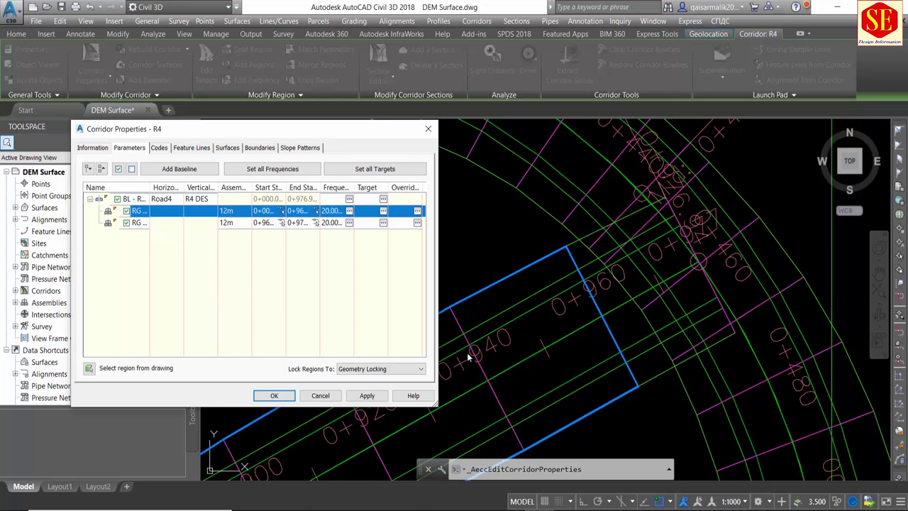
click(159, 226)
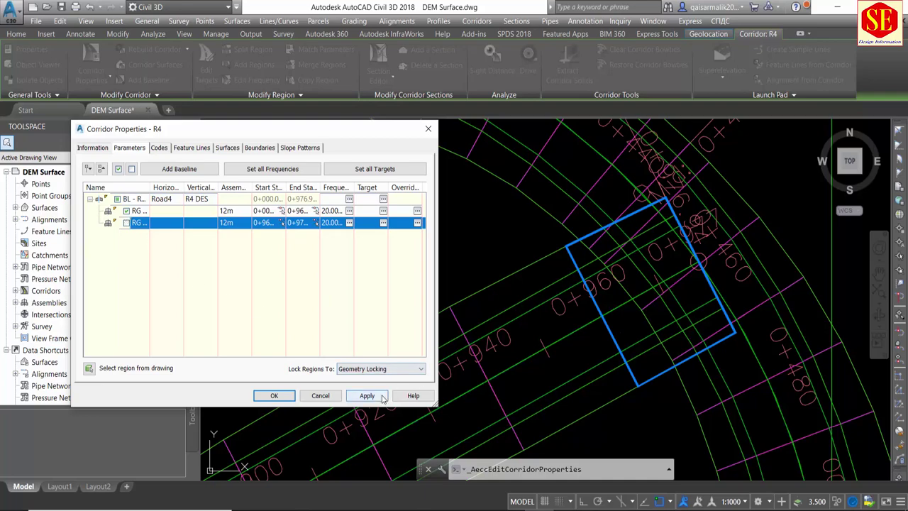
click(381, 396)
click(383, 230)
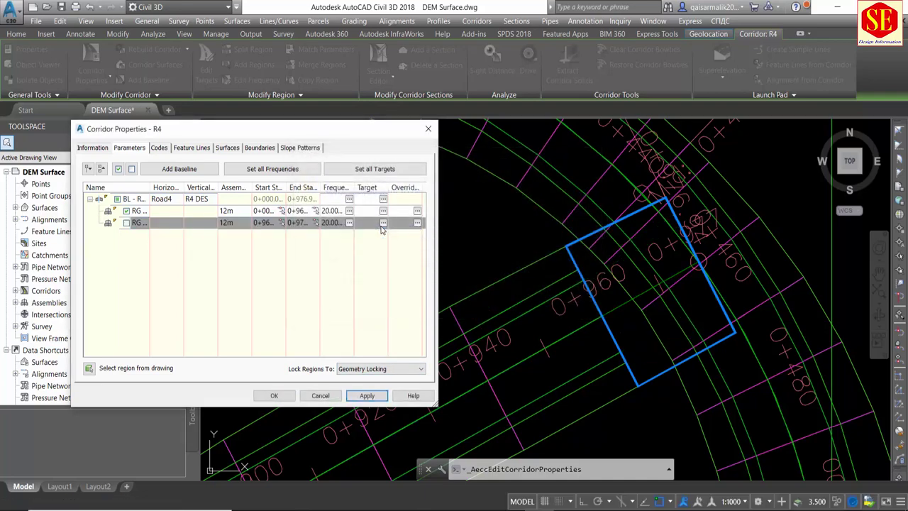
click(274, 398)
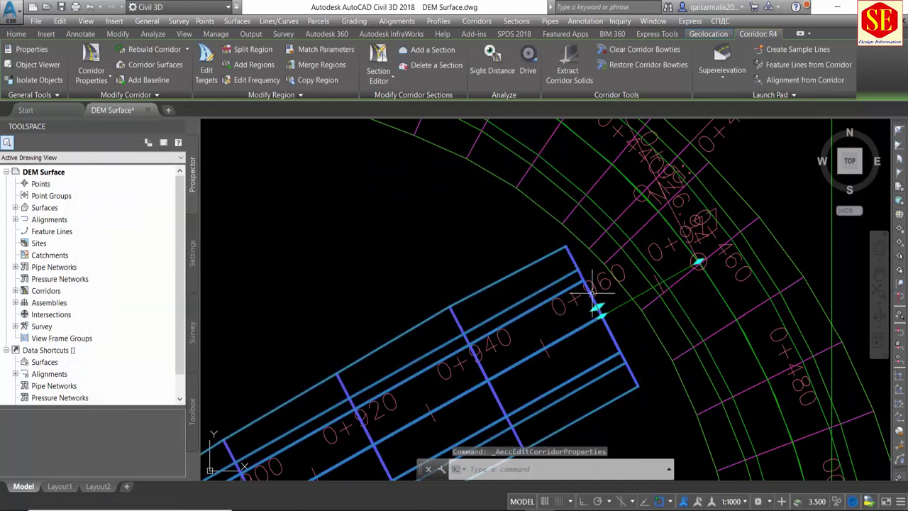
Pan and zoom around the 0+960 split, cancelling an accidental grip stretch of the corridor.
scroll(612, 274, up, 2)
scroll(612, 274, up, 2)
middle_drag(612, 274, 575, 304)
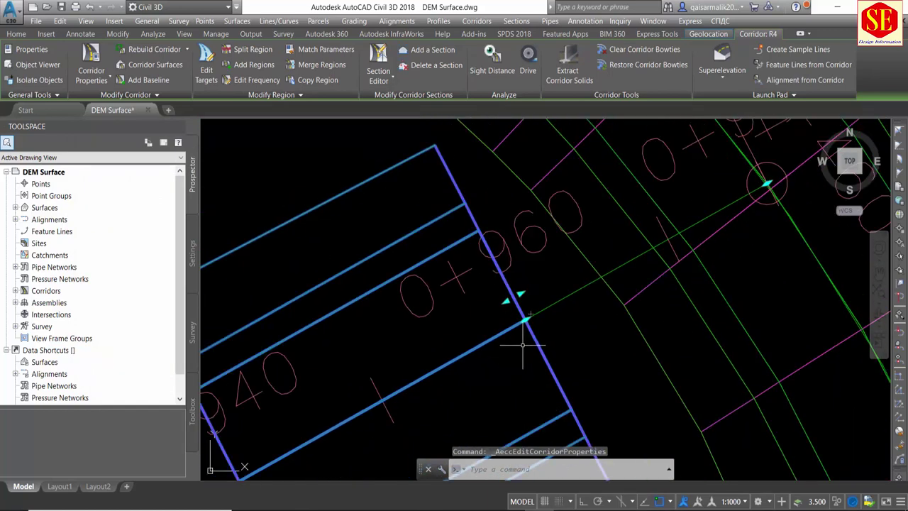
click(522, 319)
scroll(523, 319, down, 2)
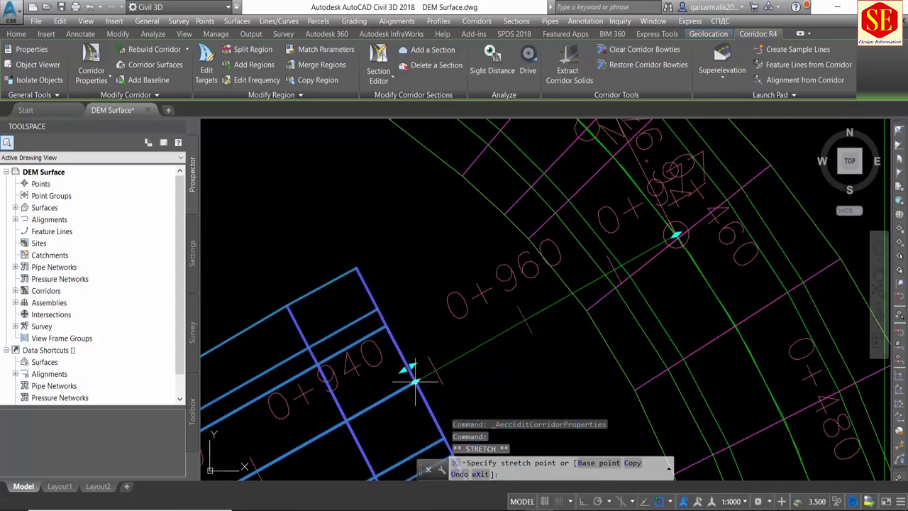
scroll(522, 334, down, 3)
scroll(539, 321, down, 3)
scroll(592, 302, down, 3)
key(Escape)
Zoom out to the top-left intersection near 0+020 and select the diagonal R4 corridor.
scroll(592, 298, up, 3)
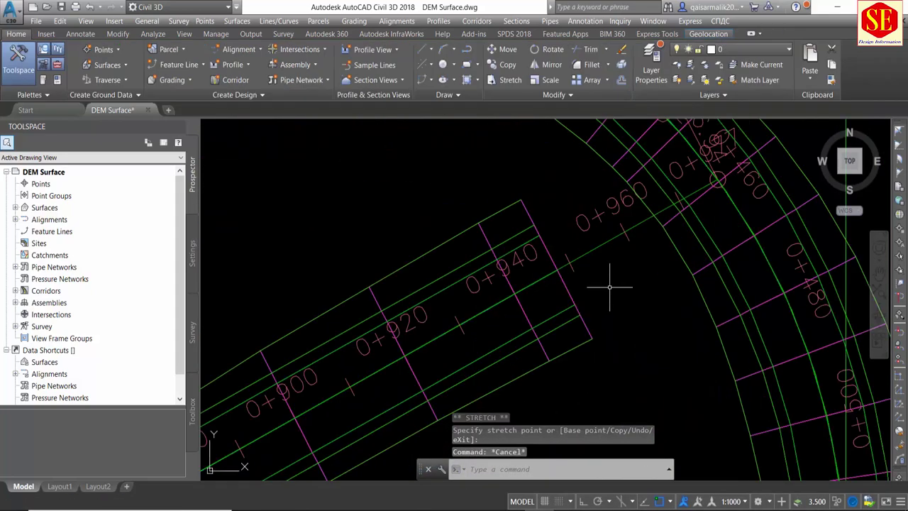
scroll(592, 284, down, 2)
scroll(591, 273, down, 2)
scroll(590, 264, down, 1)
scroll(596, 284, down, 2)
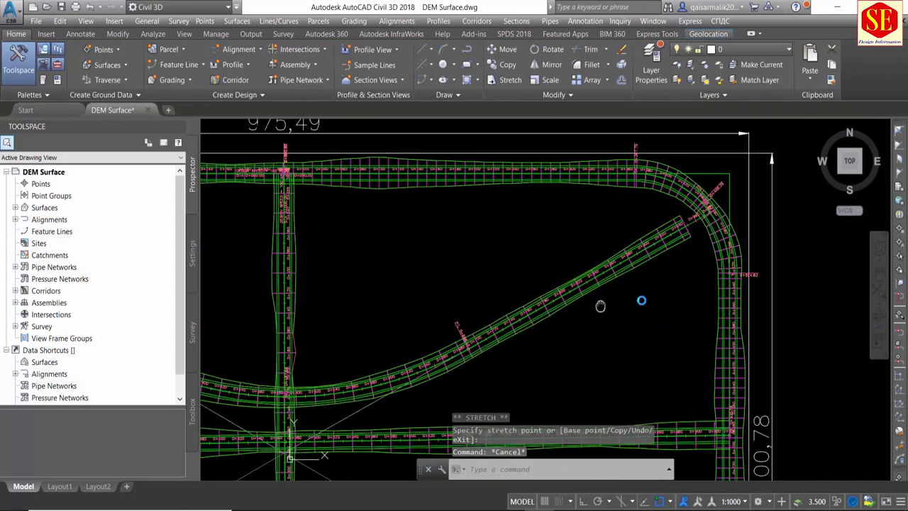
scroll(716, 258, down, 2)
scroll(709, 260, down, 2)
middle_drag(434, 304, 646, 330)
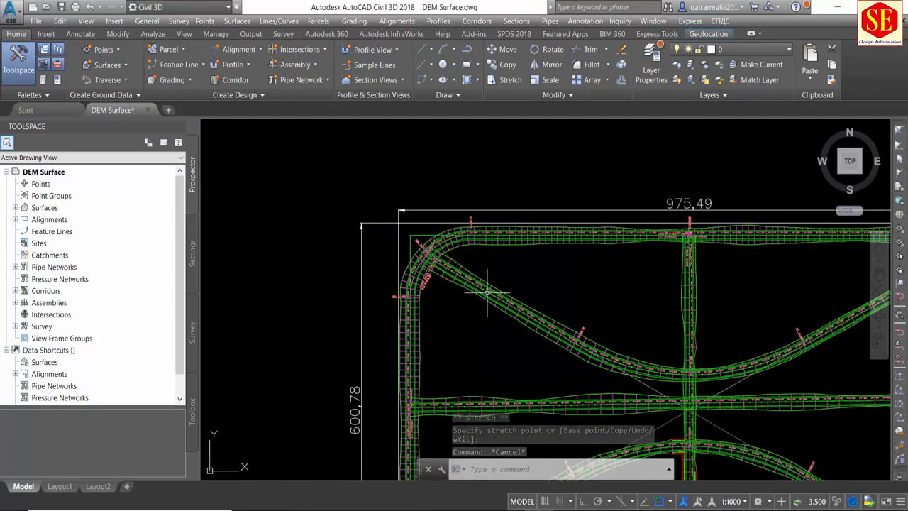
scroll(461, 248, up, 5)
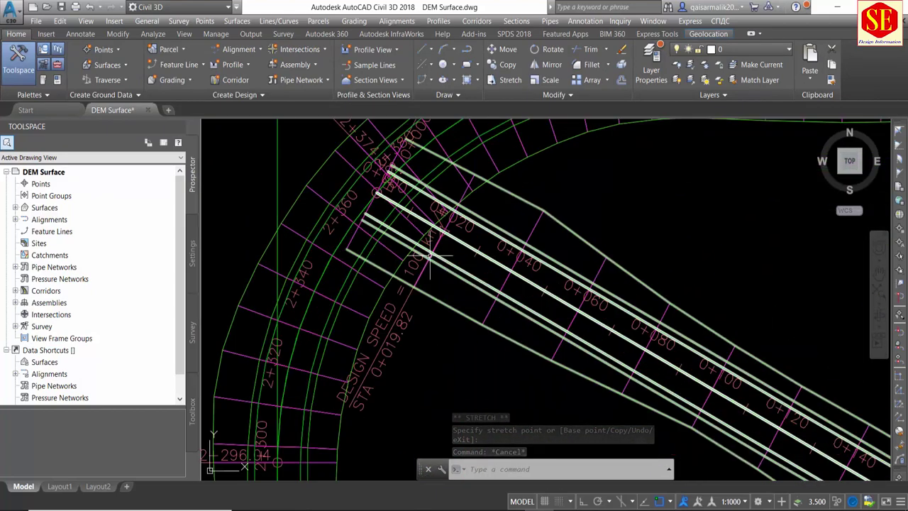
click(497, 183)
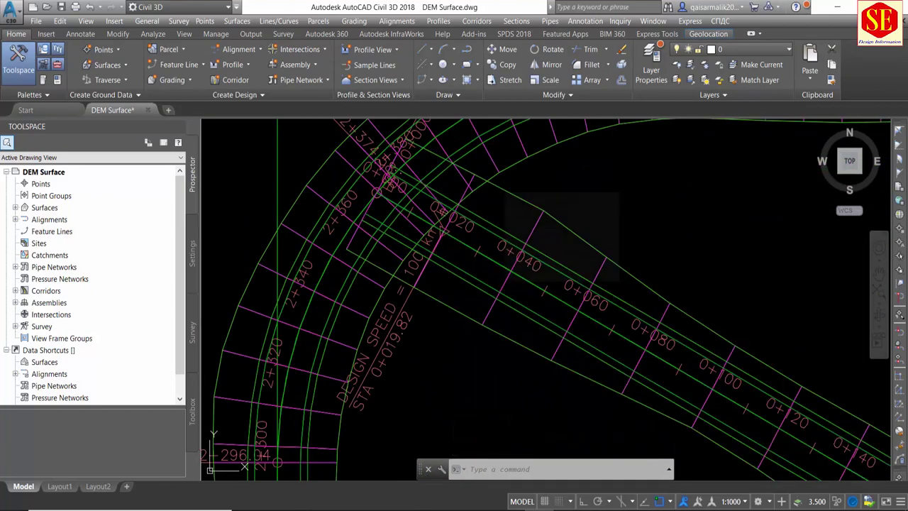
Split R4's first region at station 0+040 near the road's start.
click(252, 49)
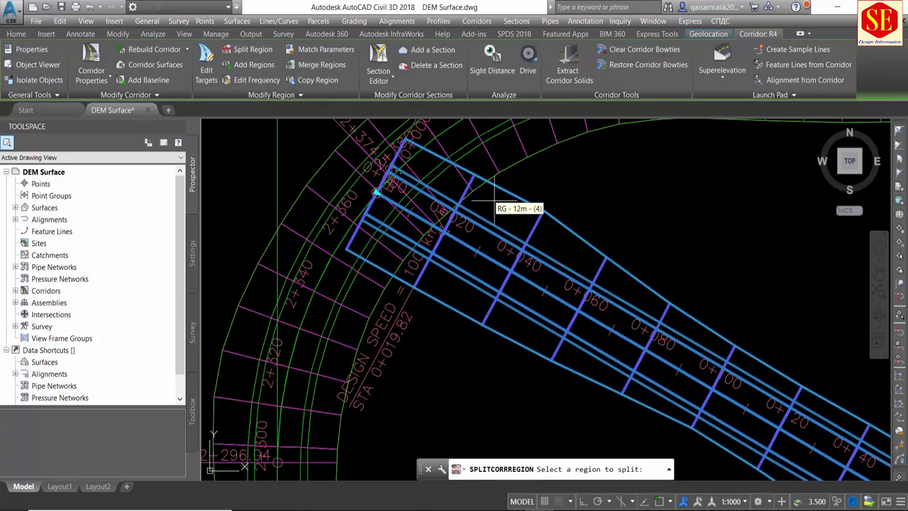
click(376, 191)
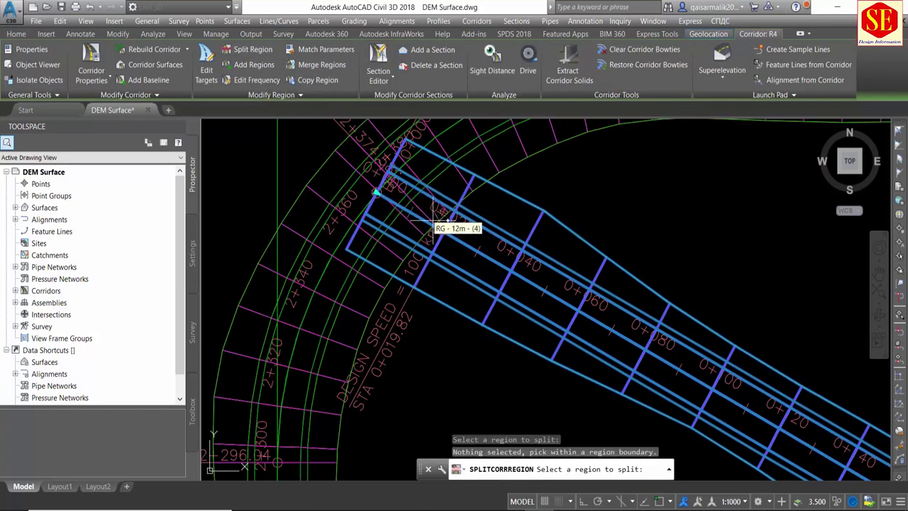
click(509, 268)
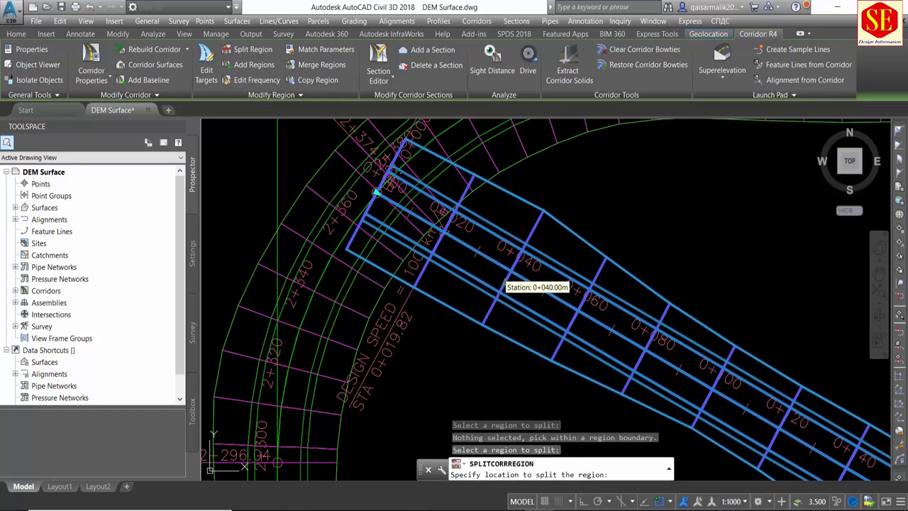
click(511, 268)
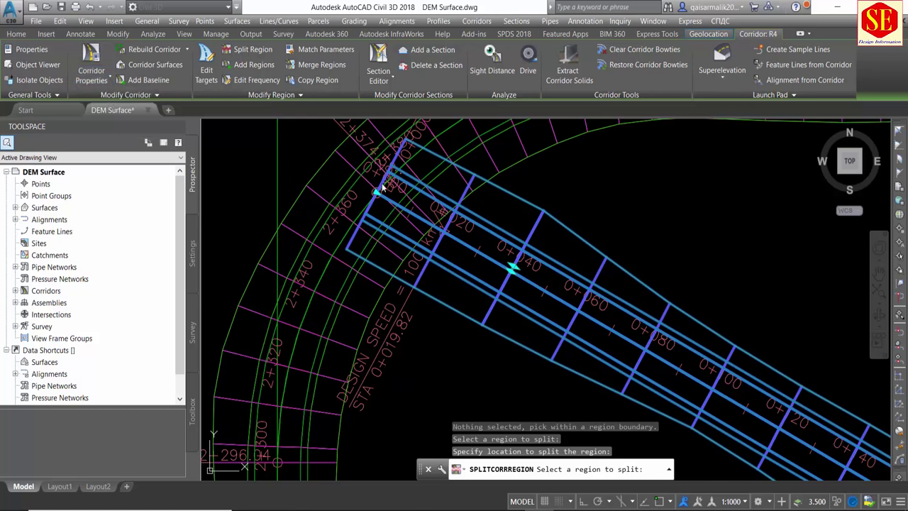
key(Escape)
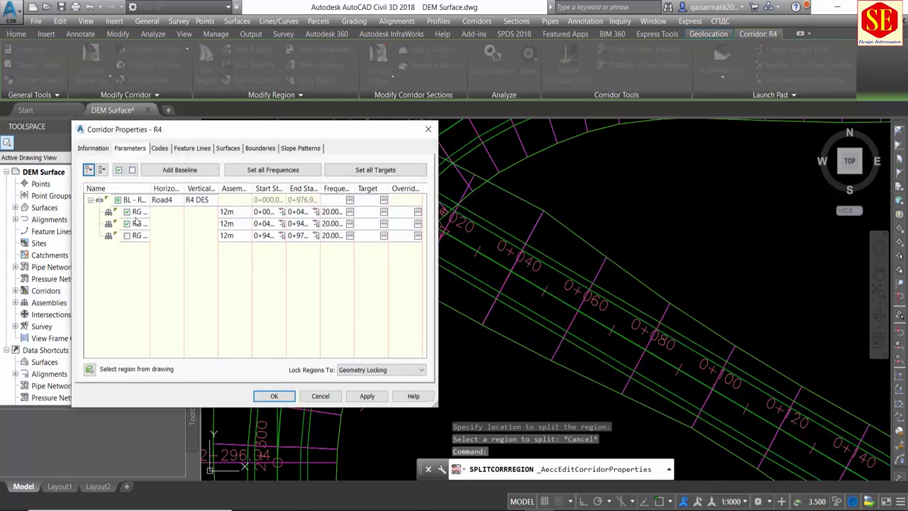
Turn off R4's first region (0+000 to 0+040), then apply and rebuild the corridor.
click(137, 213)
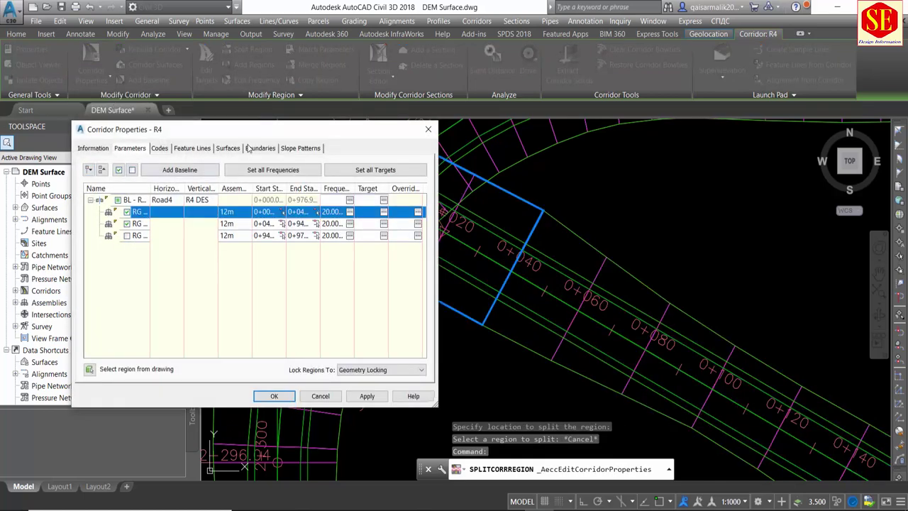
mouse_move(250, 129)
mouse_down()
mouse_move(236, 179)
mouse_move(239, 228)
mouse_up()
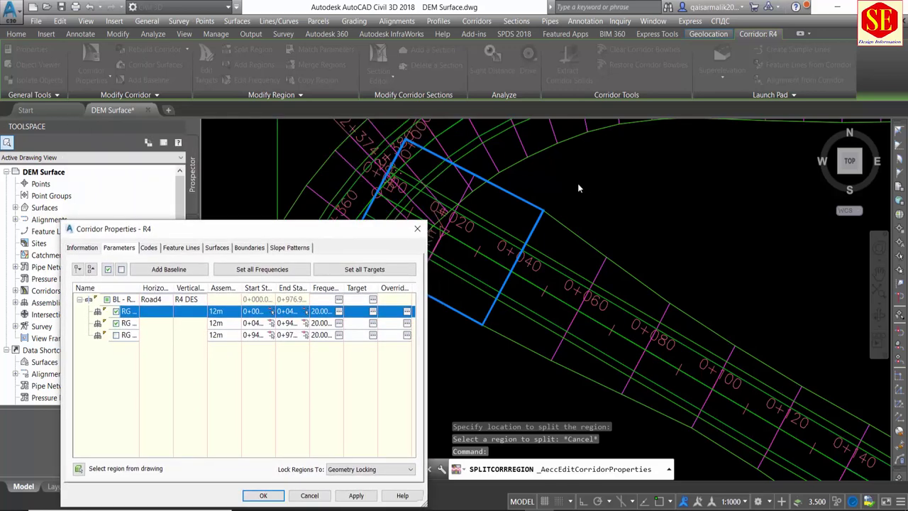
click(131, 324)
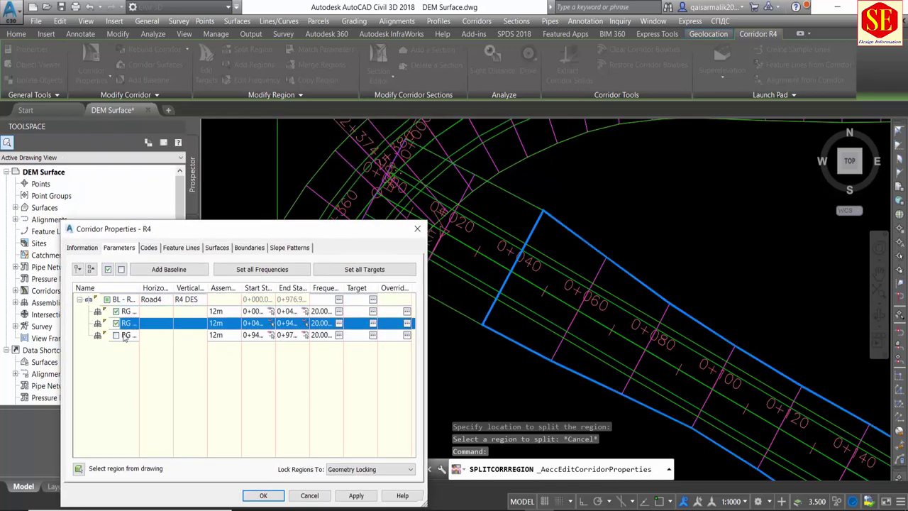
click(119, 312)
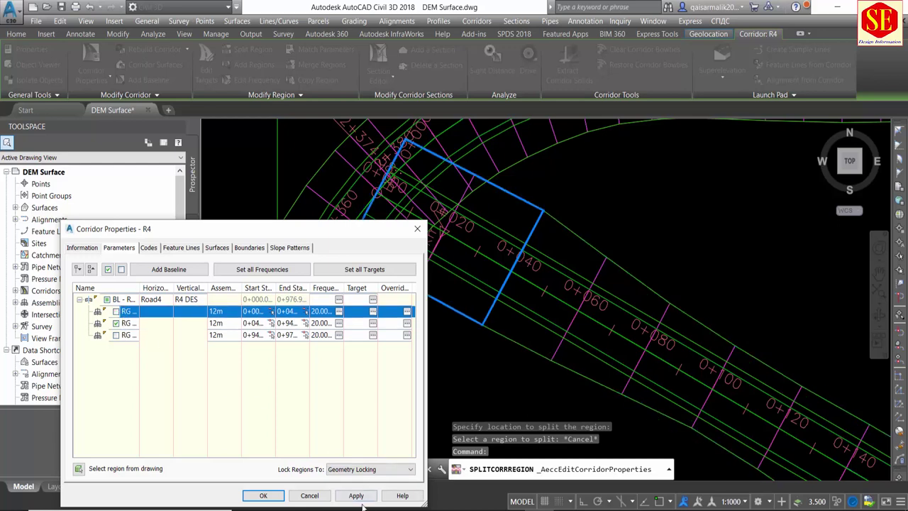
click(356, 496)
click(409, 264)
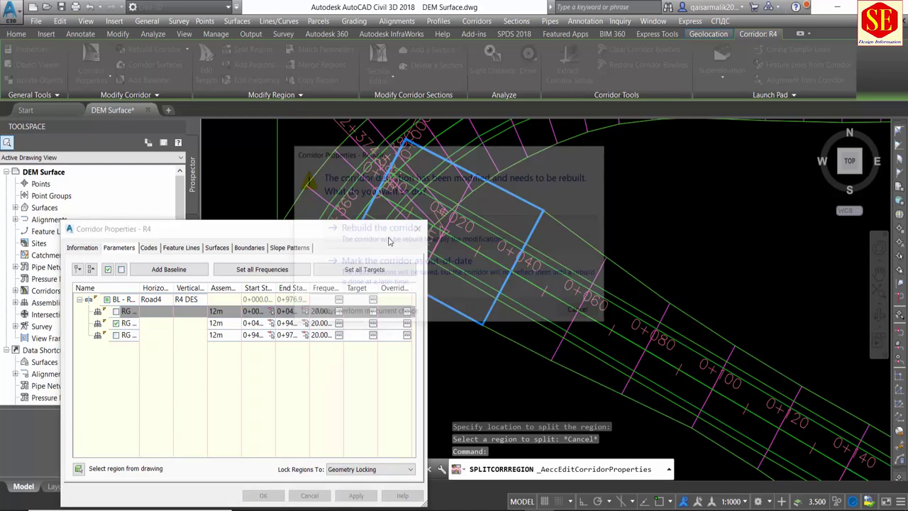
click(264, 496)
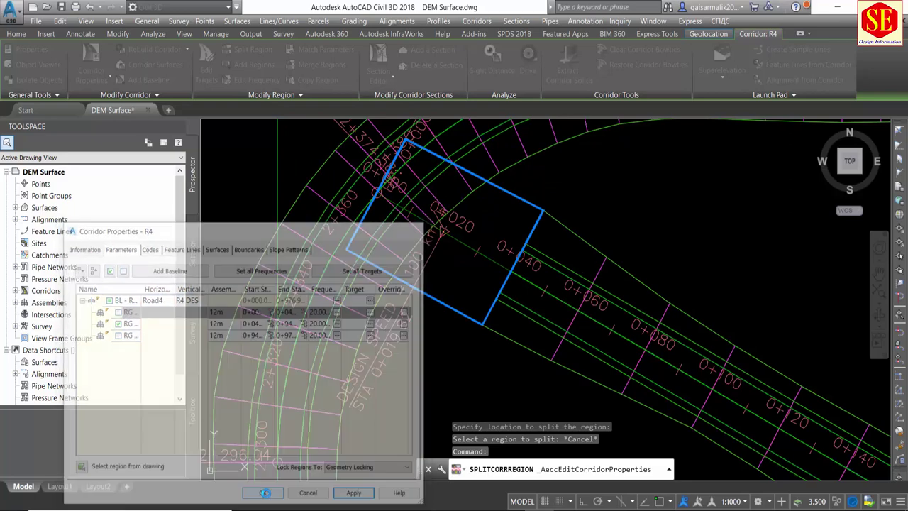
scroll(411, 276, down, 2)
scroll(429, 262, up, 3)
key(Escape)
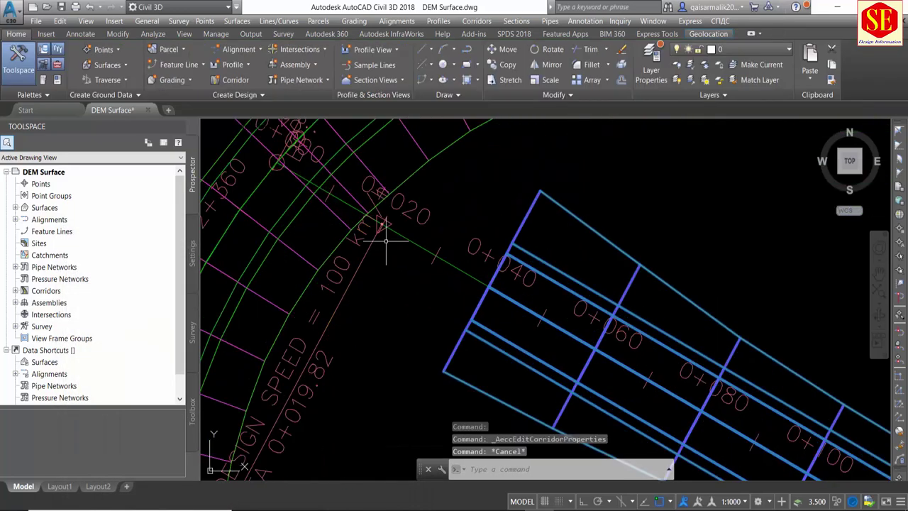
scroll(390, 245, down, 3)
scroll(376, 237, down, 2)
scroll(383, 244, up, 3)
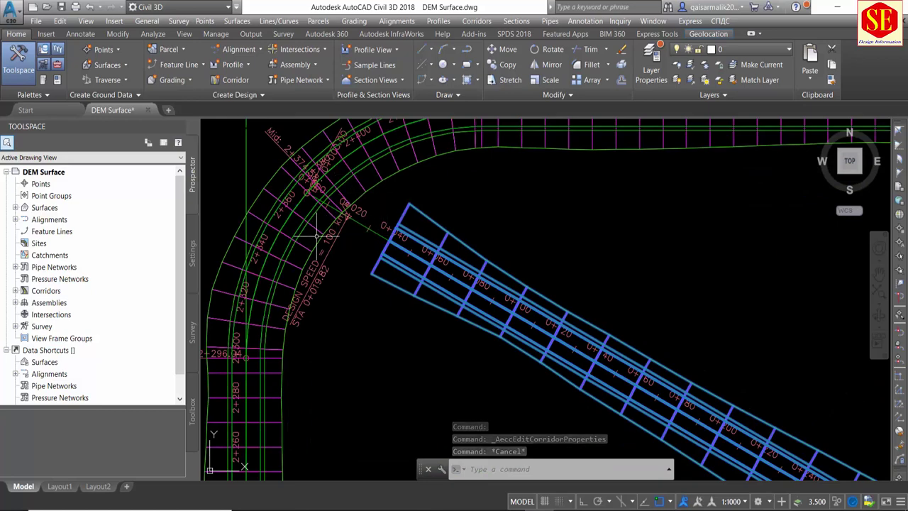
scroll(350, 210, down, 2)
scroll(383, 213, down, 3)
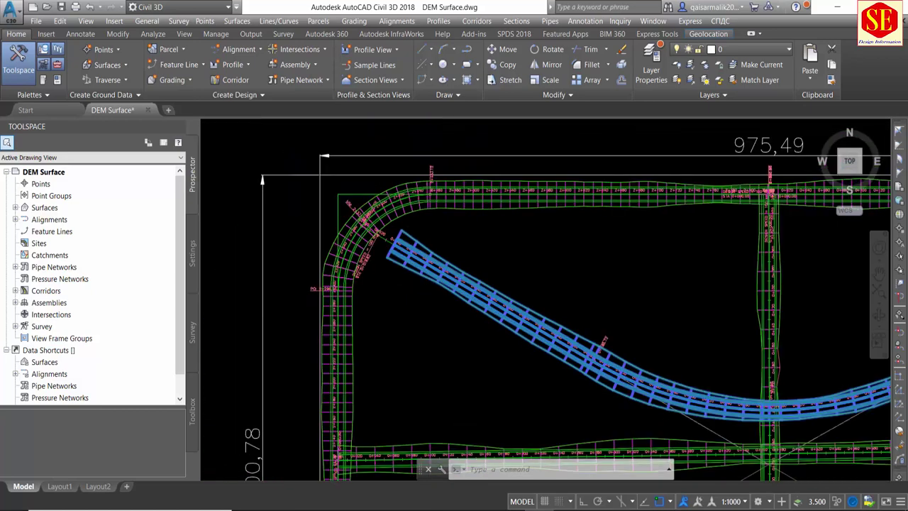
scroll(439, 220, down, 2)
scroll(496, 228, down, 1)
scroll(522, 168, up, 5)
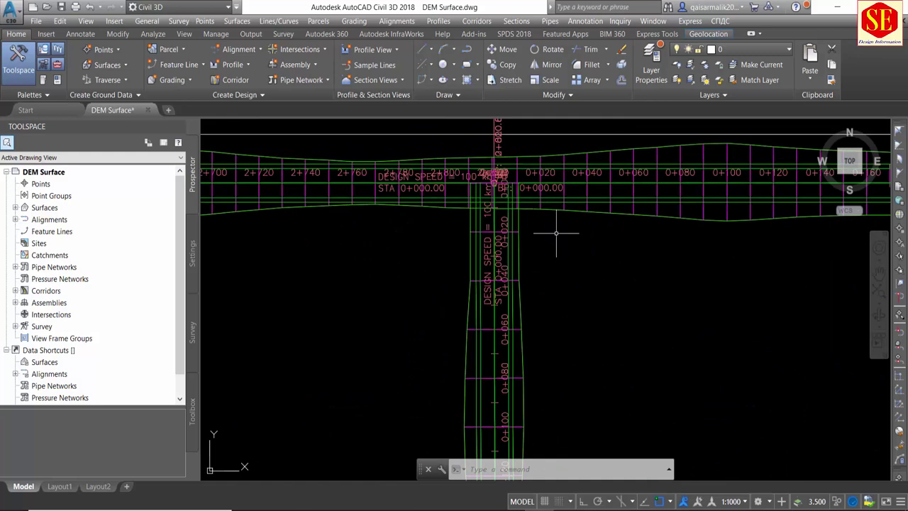
scroll(455, 189, down, 1)
scroll(457, 195, down, 1)
scroll(464, 212, down, 1)
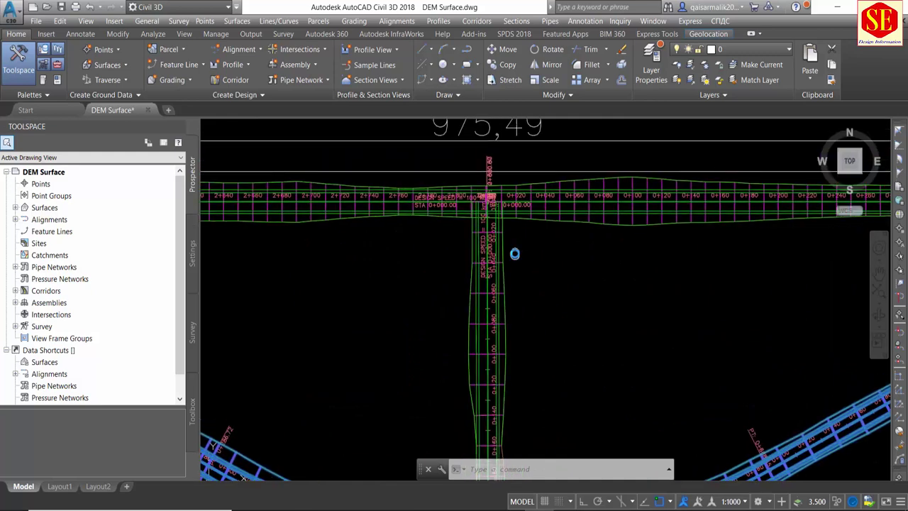
scroll(472, 227, down, 1)
scroll(475, 234, down, 2)
scroll(454, 241, up, 2)
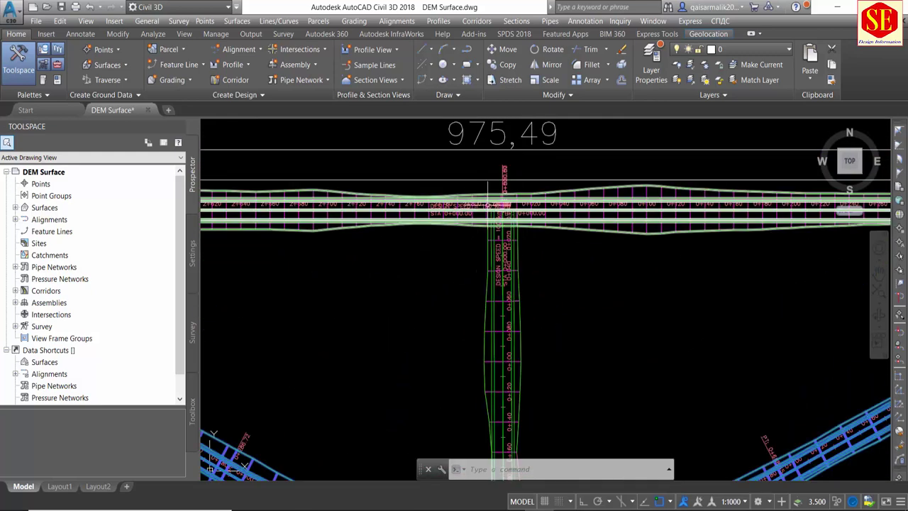
scroll(507, 213, up, 2)
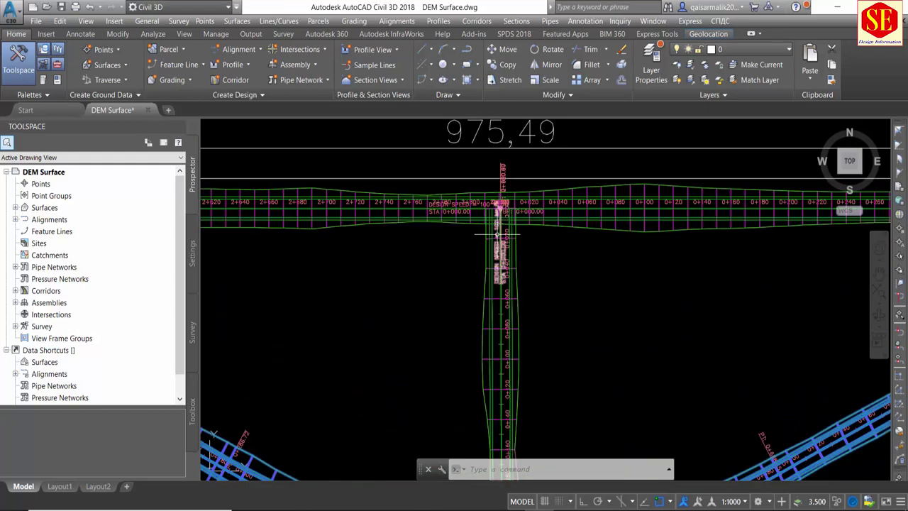
middle_drag(571, 255, 496, 263)
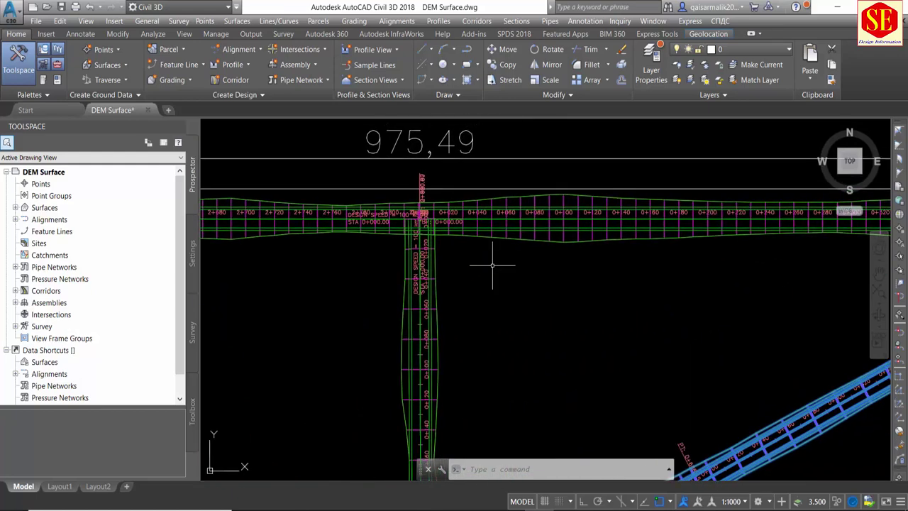
middle_click(430, 232)
middle_click(430, 233)
scroll(430, 228, up, 5)
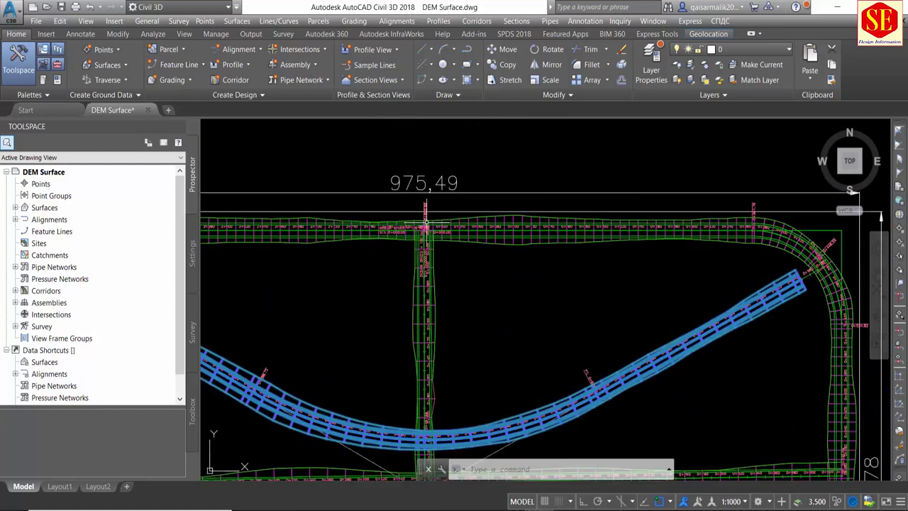
key(Escape)
key(Escape)
Select the vertical road's corridor R22 and split its region at station 0+023.84.
click(425, 295)
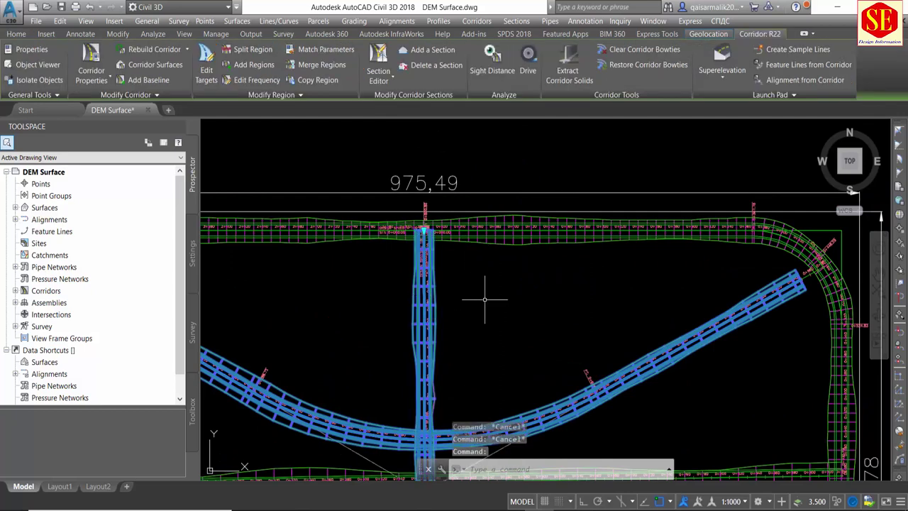
click(507, 287)
key(Escape)
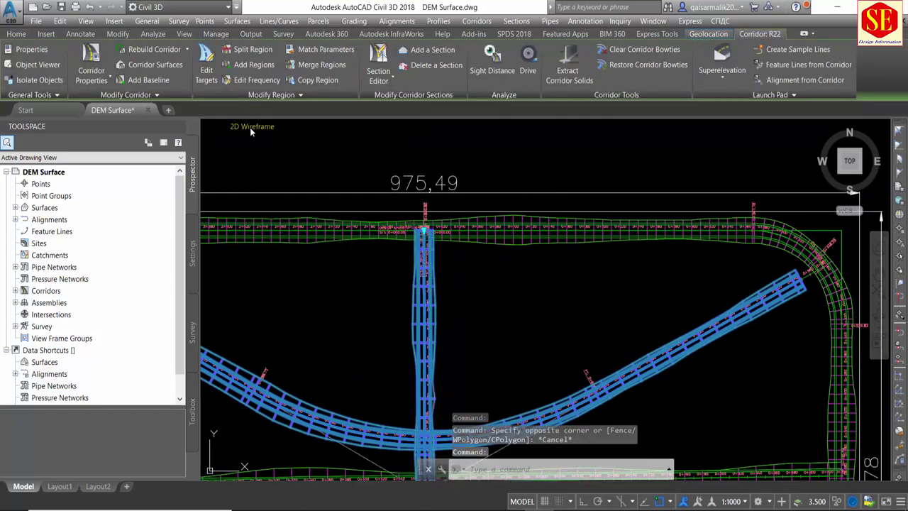
click(244, 50)
scroll(443, 241, up, 5)
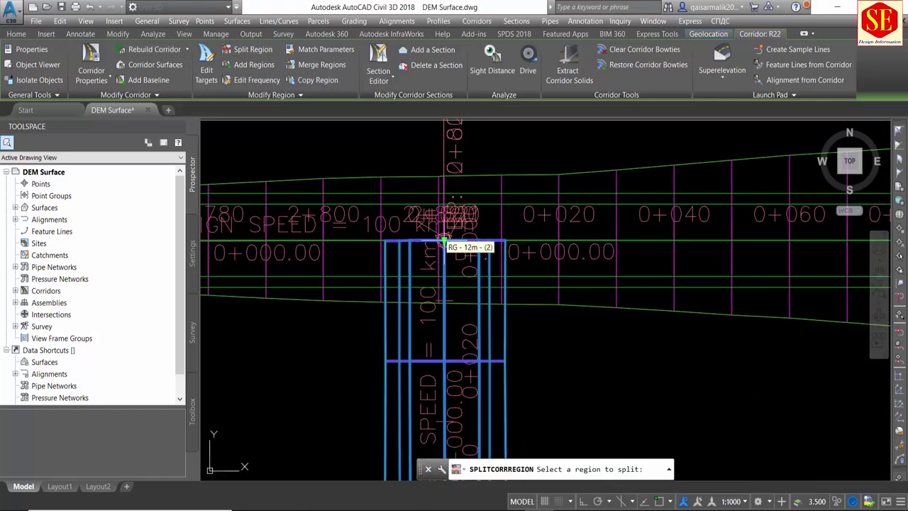
click(444, 245)
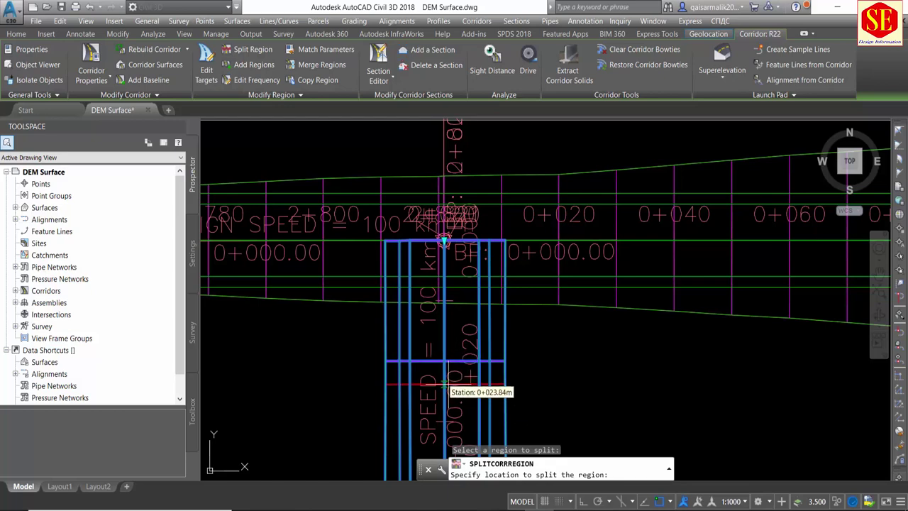
click(444, 385)
click(374, 333)
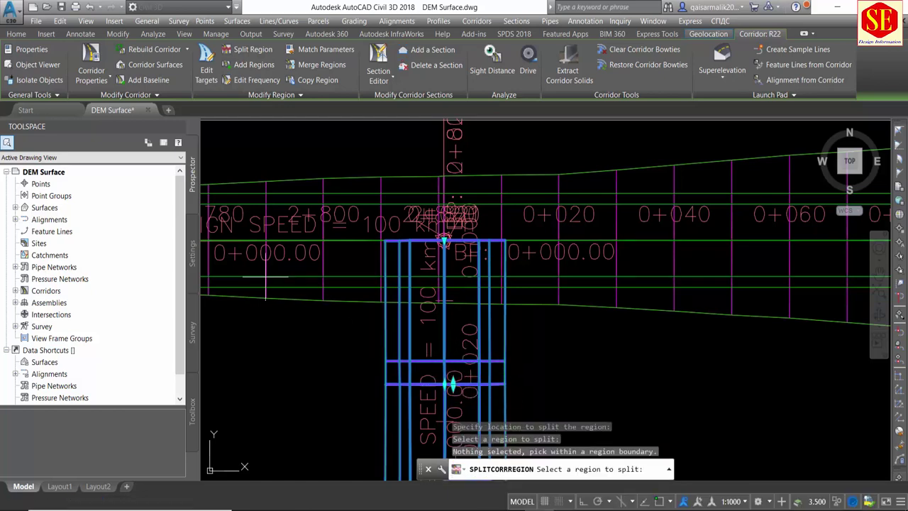
Disable R22's first region at the top road, then apply and rebuild the corridor.
click(90, 78)
click(106, 103)
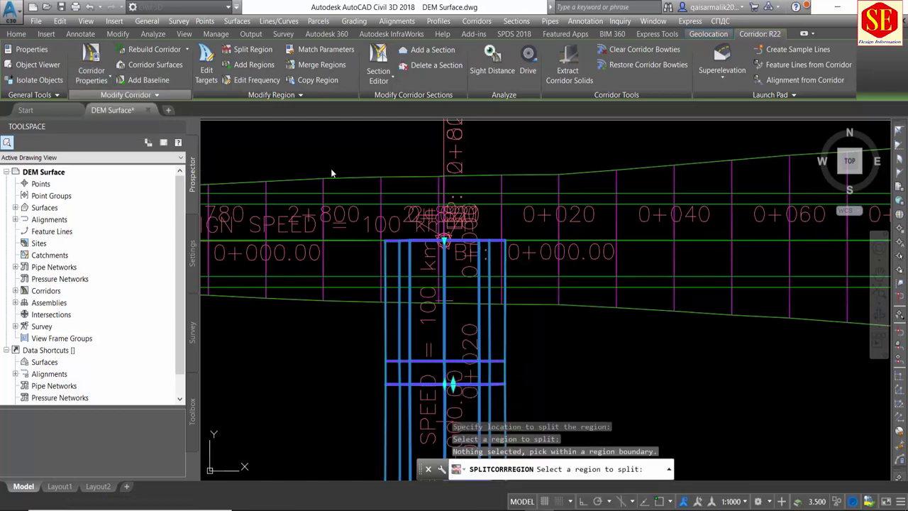
click(153, 316)
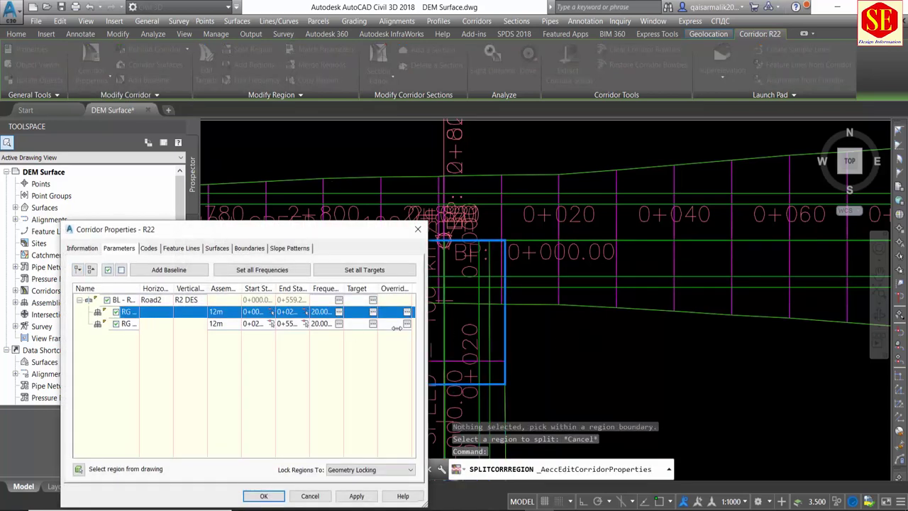
drag(241, 230, 203, 221)
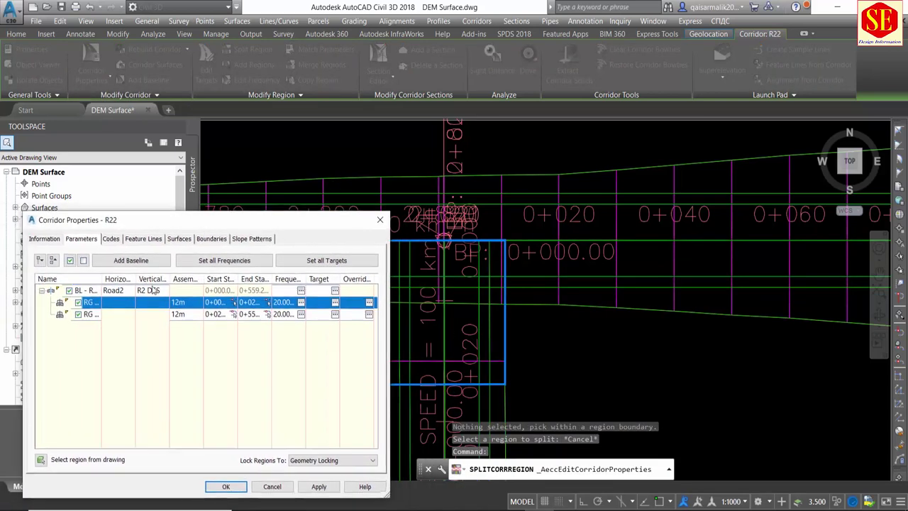
click(119, 314)
click(119, 302)
click(318, 487)
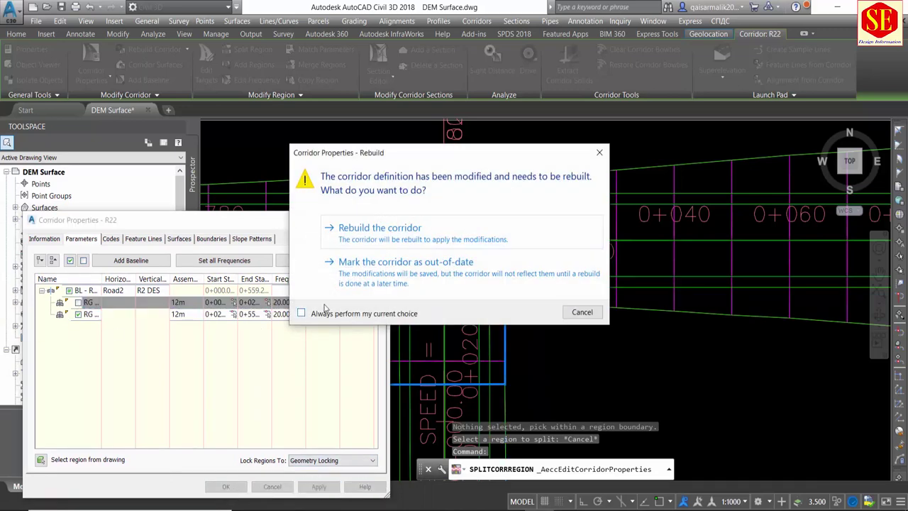
click(375, 235)
Close Corridor Properties and navigate the view around the middle horizontal corridor and the vertical road's lower end.
click(226, 486)
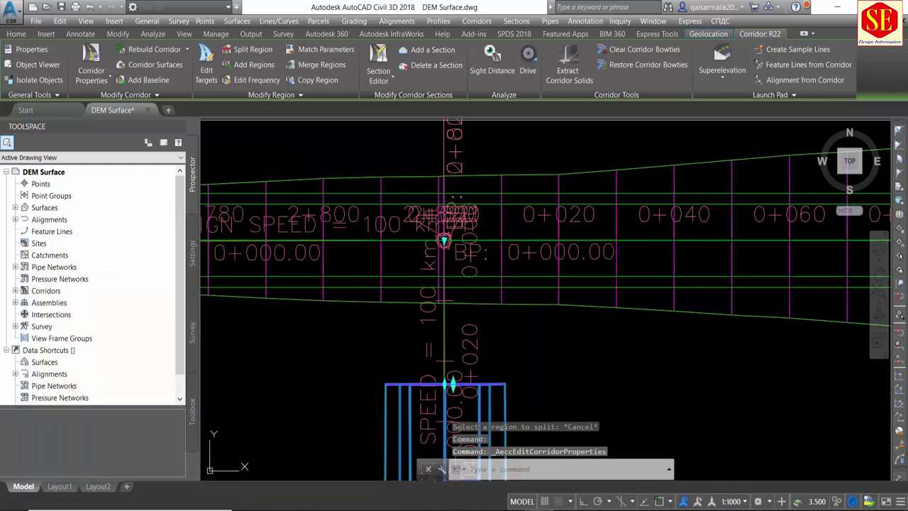
scroll(646, 255, down, 2)
scroll(645, 255, down, 2)
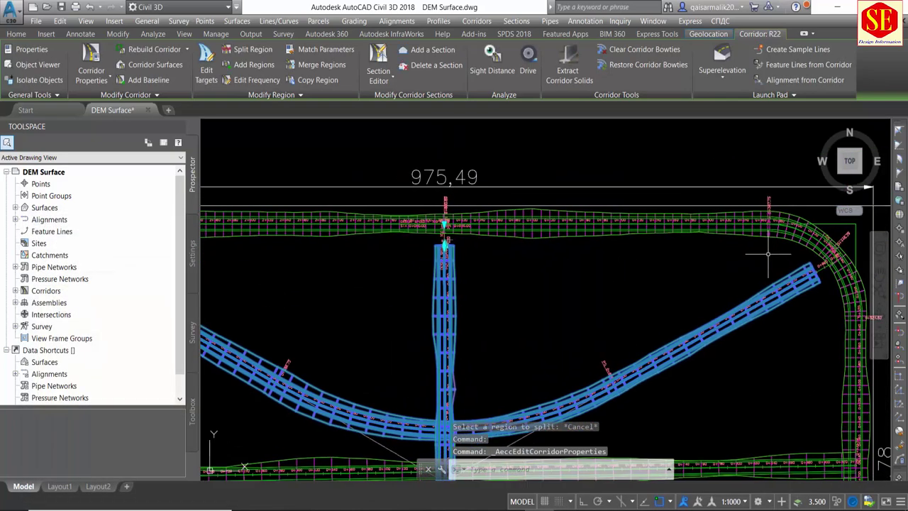
scroll(744, 234, down, 2)
scroll(349, 284, up, 3)
scroll(463, 314, up, 2)
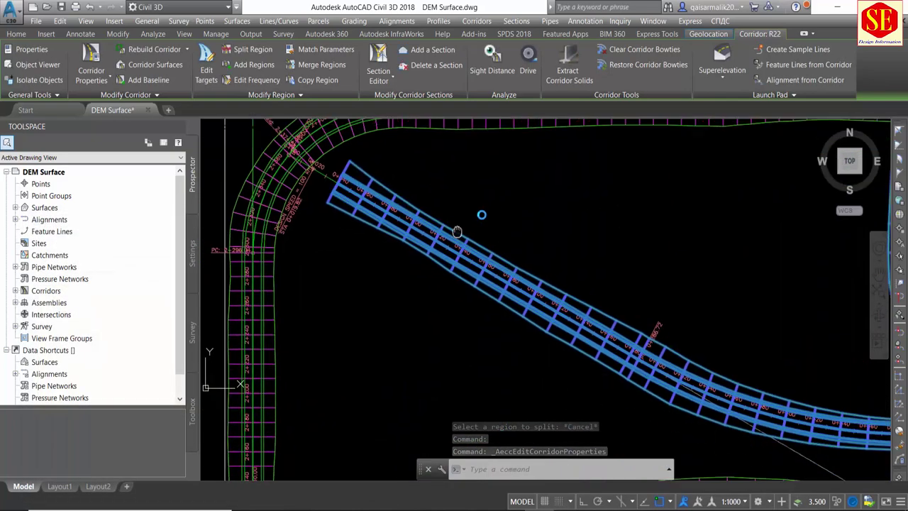
scroll(468, 305, down, 5)
middle_drag(402, 276, 454, 260)
click(415, 298)
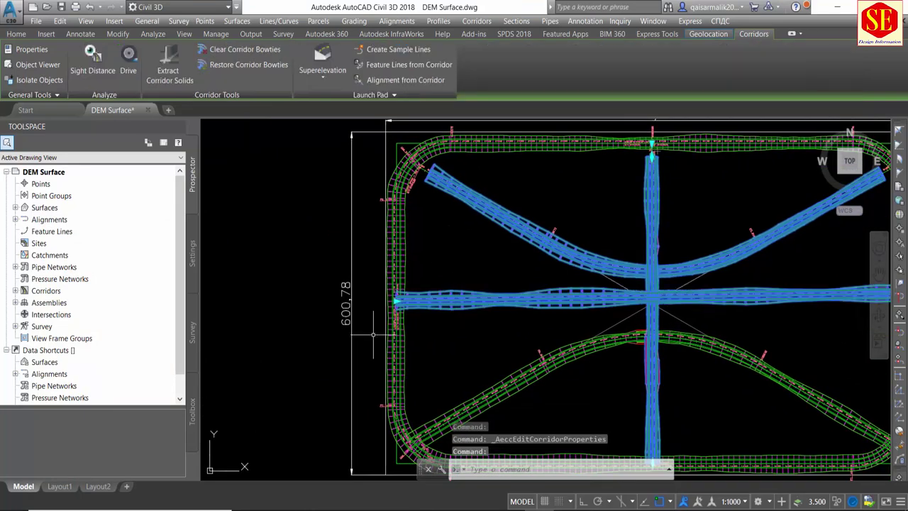
key(Escape)
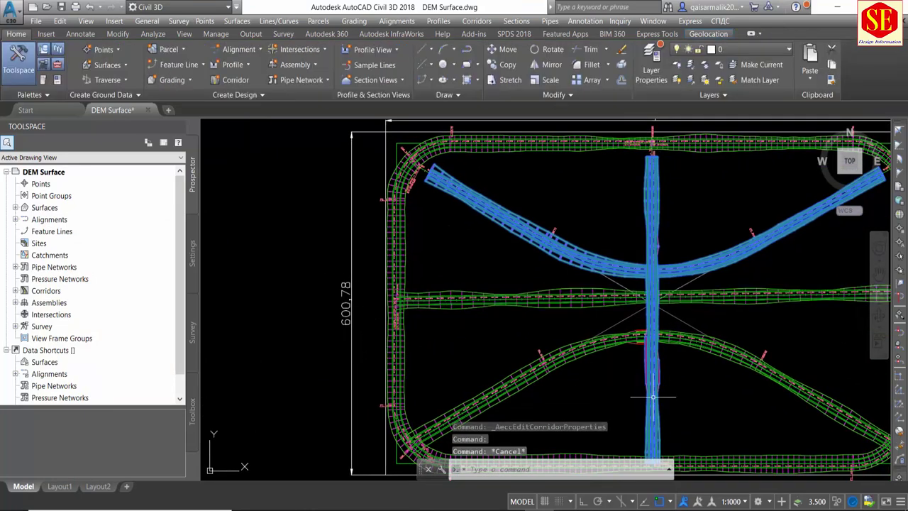
scroll(642, 388, up, 2)
scroll(642, 388, up, 2)
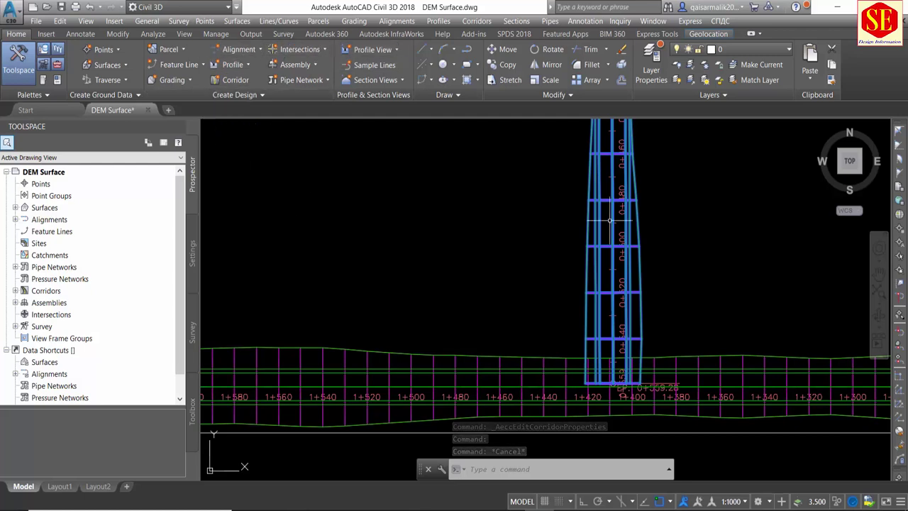
key(Escape)
Split the vertical corridor's last region just above the lower road, near its 0+559.28 end.
click(590, 236)
click(565, 241)
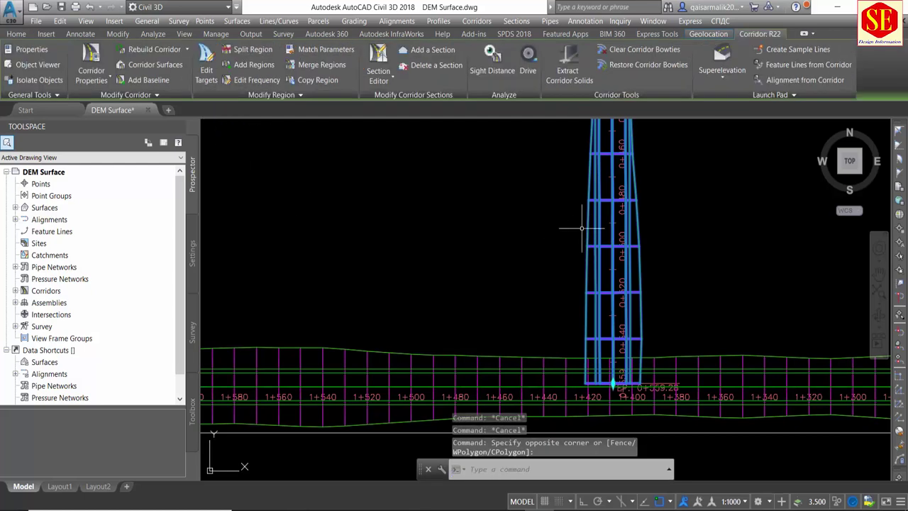
click(244, 51)
scroll(629, 380, up, 3)
scroll(629, 380, up, 1)
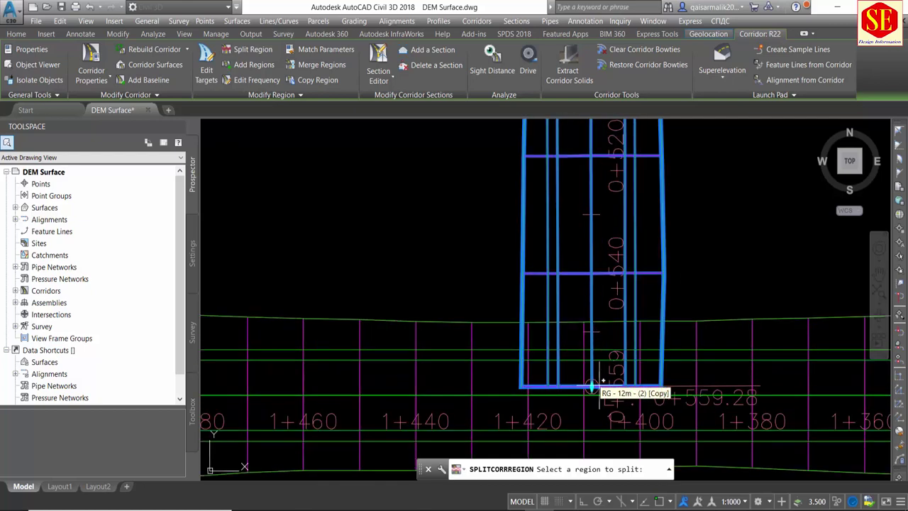
click(579, 305)
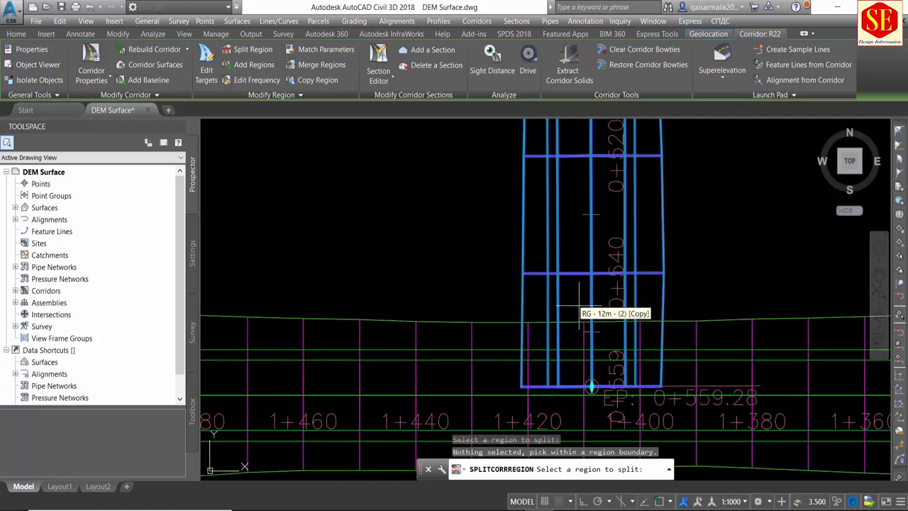
click(582, 270)
click(531, 214)
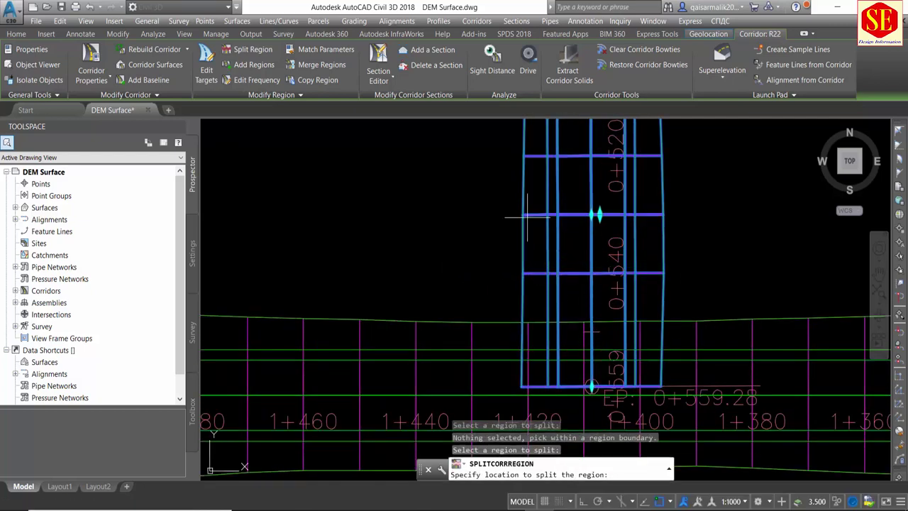
key(Return)
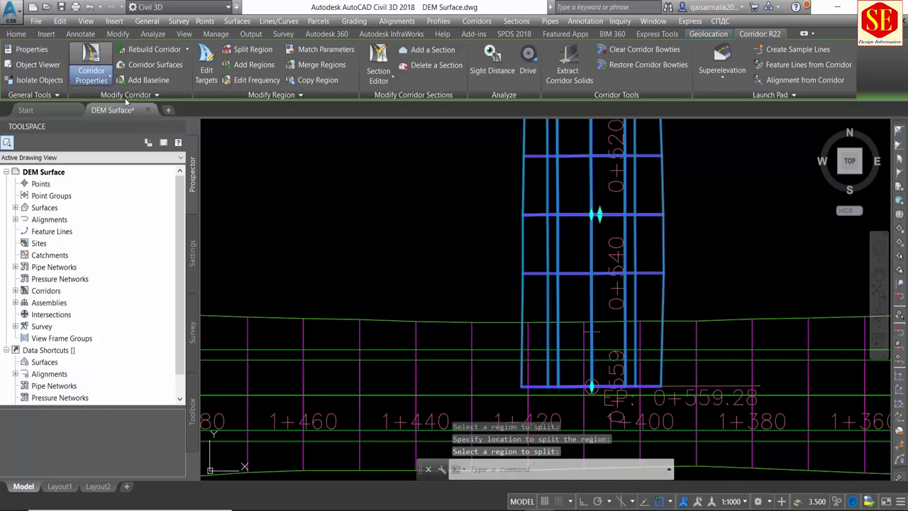
click(91, 71)
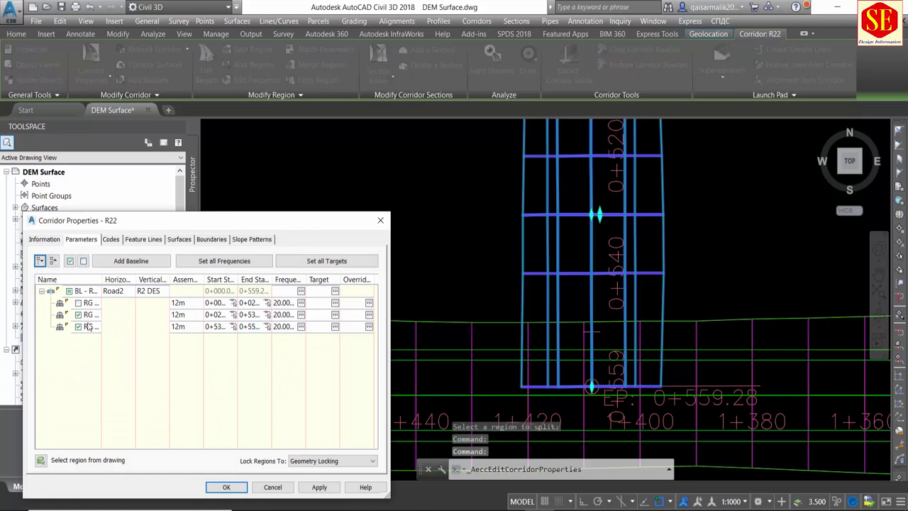
Switch off corridor R22's new end region near 0+559.28, rebuild the corridor, and close its properties.
click(88, 327)
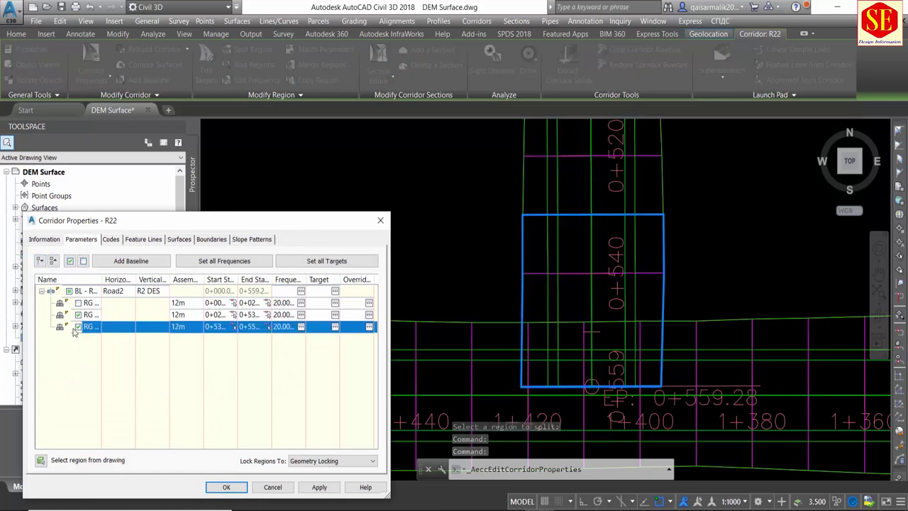
click(319, 486)
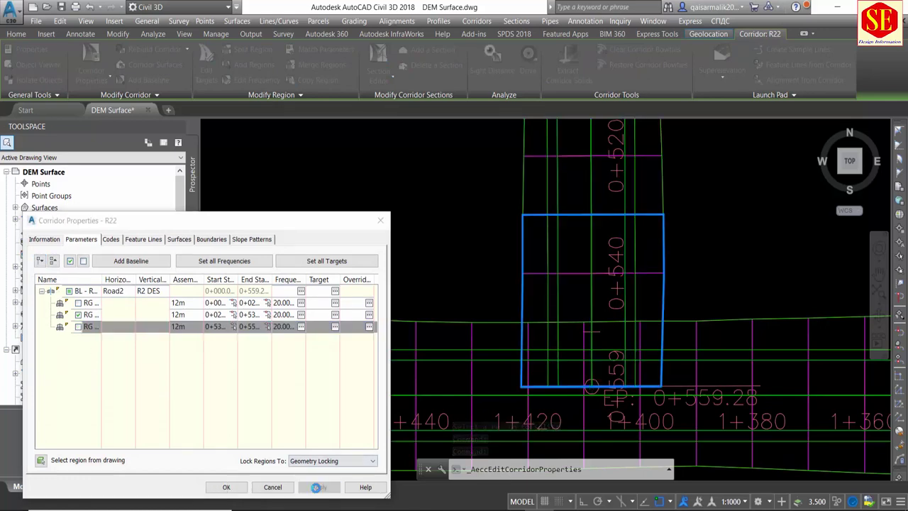
click(366, 236)
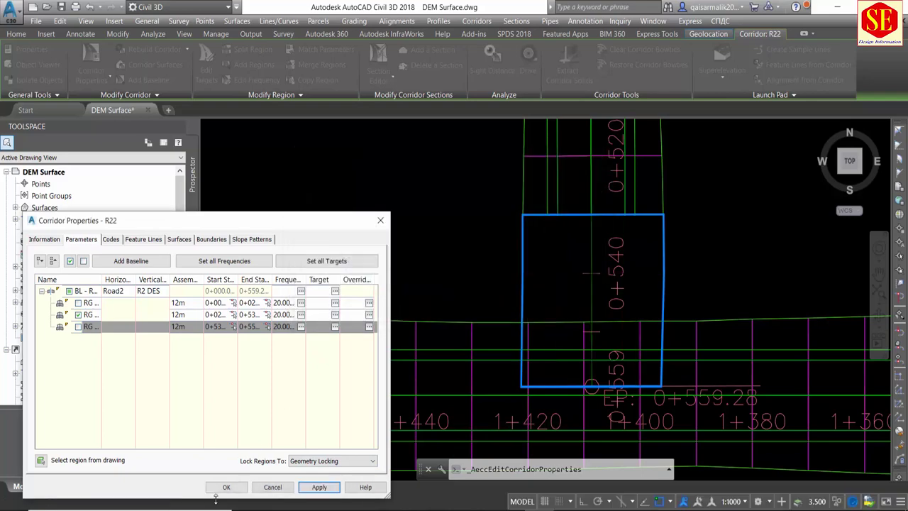
click(226, 488)
scroll(481, 322, down, 5)
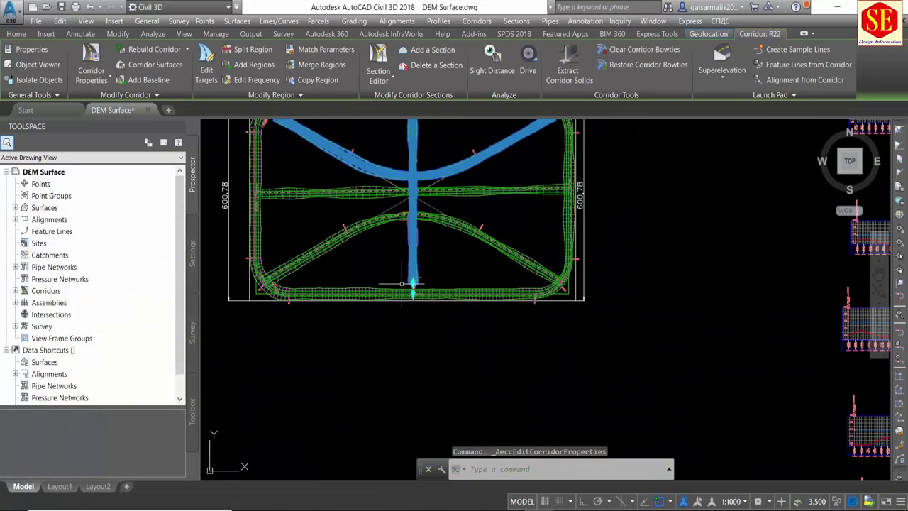
scroll(541, 294, up, 3)
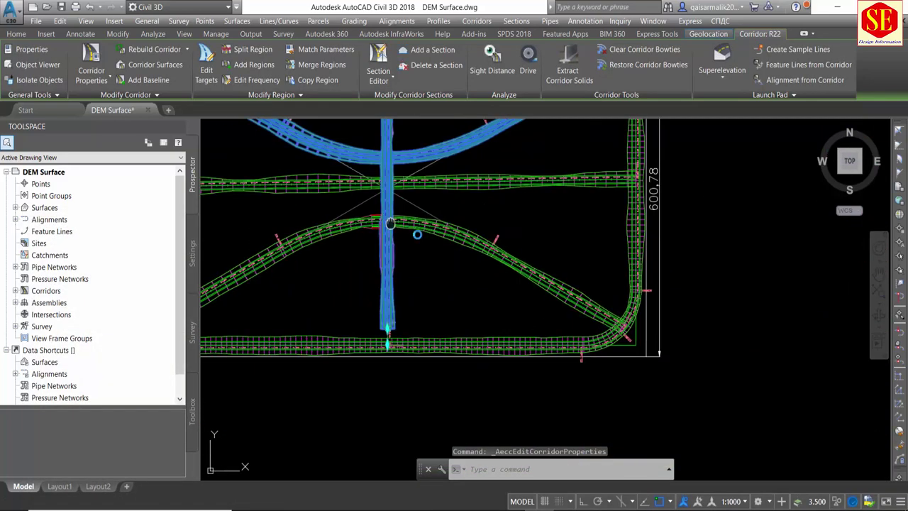
middle_drag(544, 243, 576, 256)
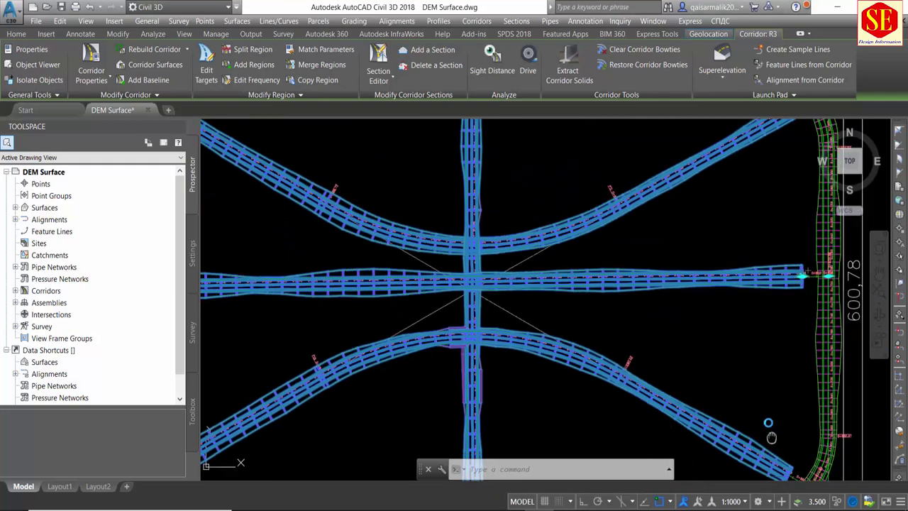
Split the horizontal road corridor R3's region at station 0+520 near the central intersection.
middle_drag(771, 438, 766, 414)
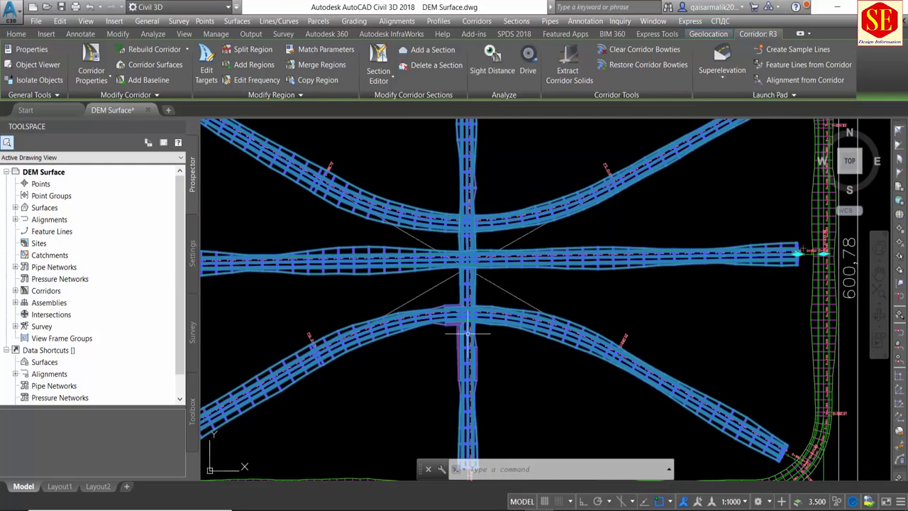
scroll(471, 308, up, 5)
scroll(497, 238, up, 1)
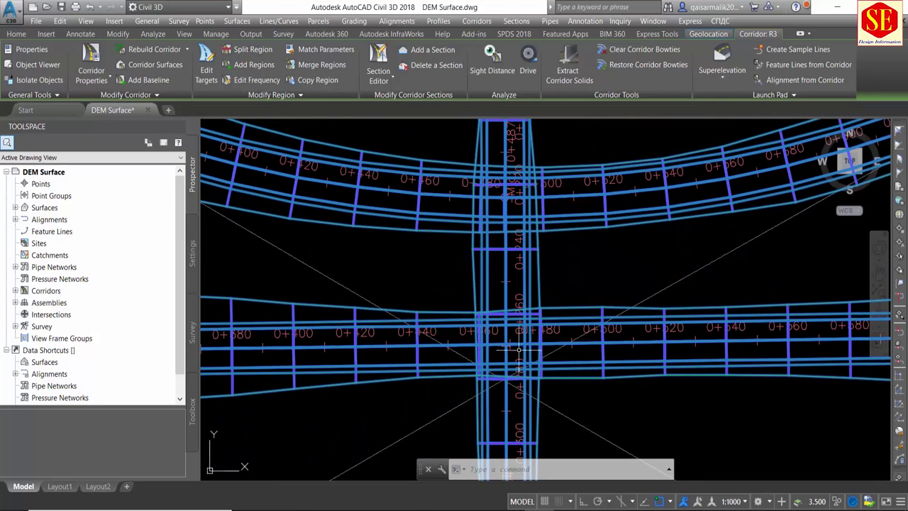
scroll(496, 238, up, 1)
click(254, 49)
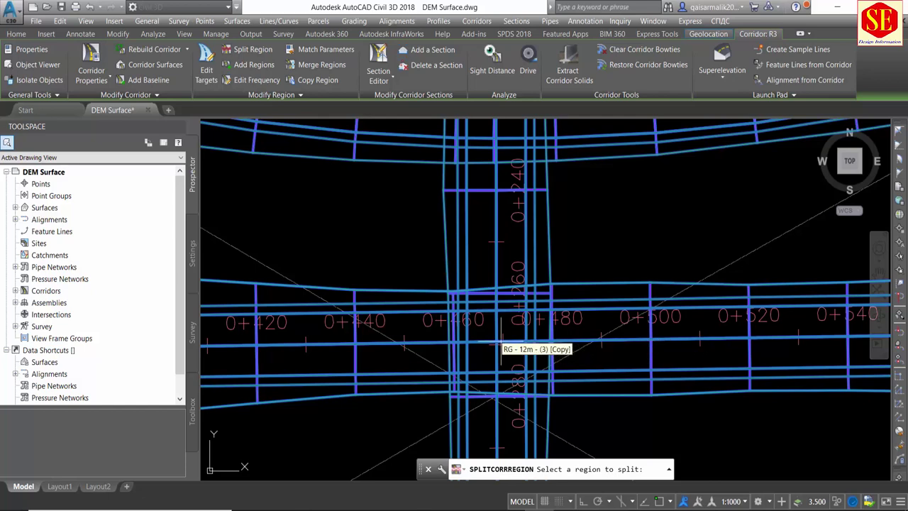
click(488, 344)
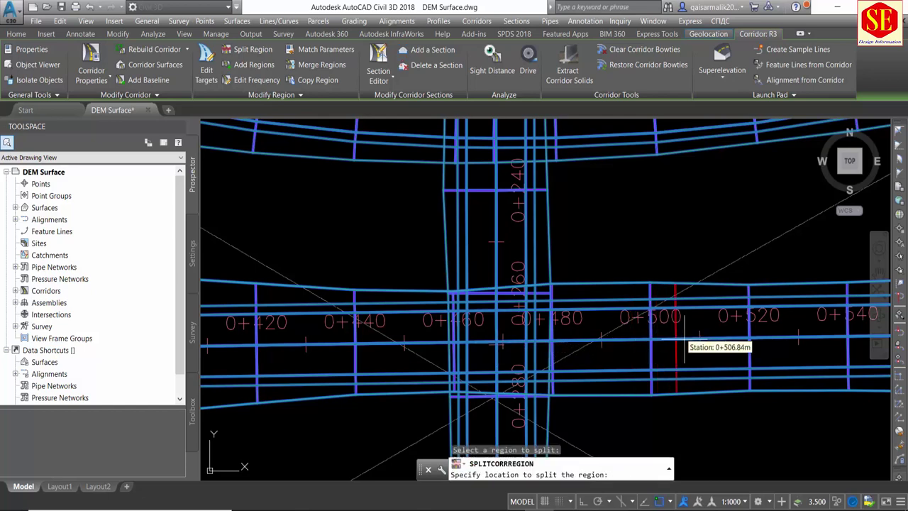
scroll(718, 345, down, 2)
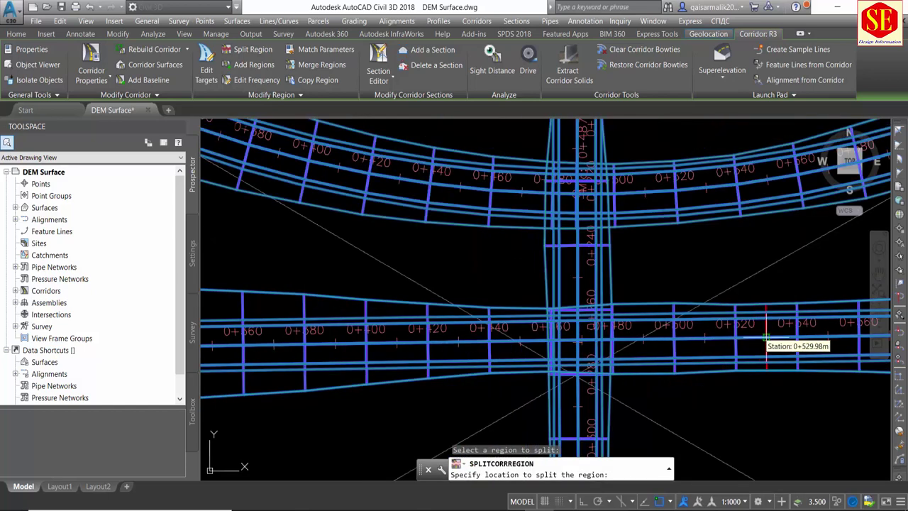
click(736, 339)
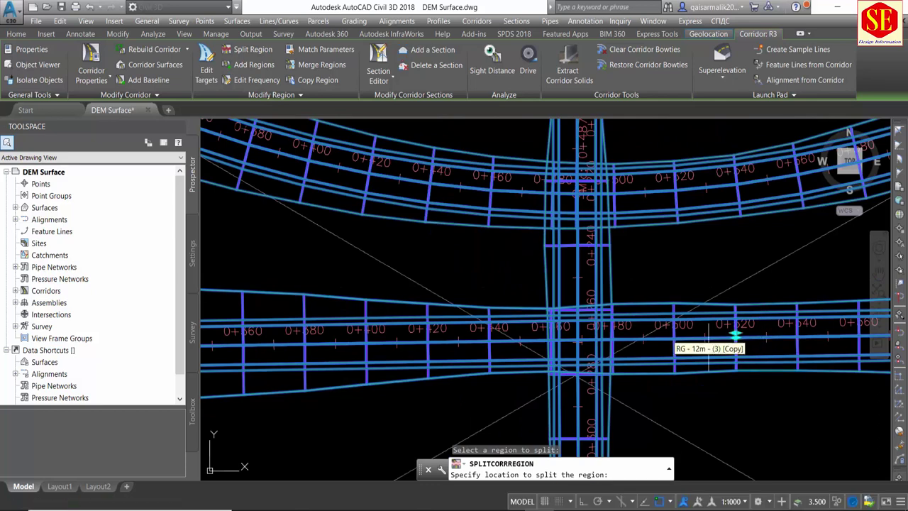
key(Return)
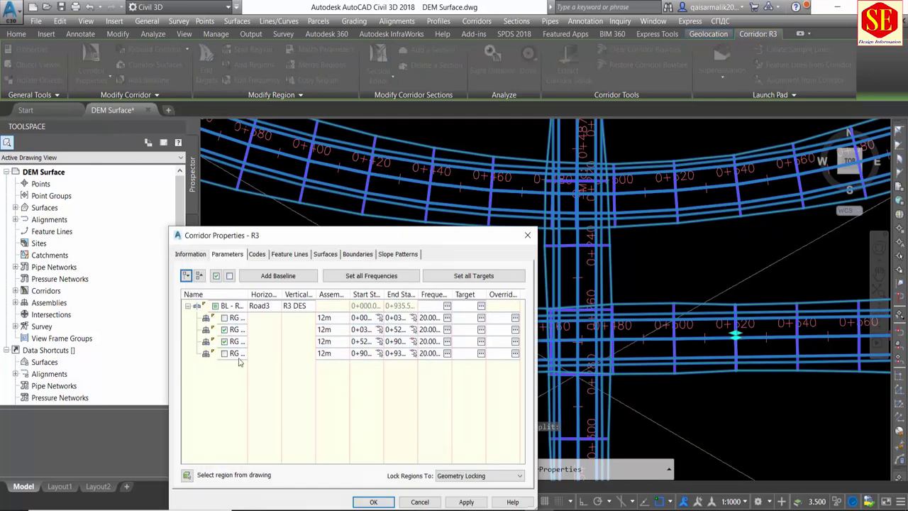
Review R3's region rows, including 0+03–0+52 and the one starting at 0+52, then close Corridor Properties.
click(240, 342)
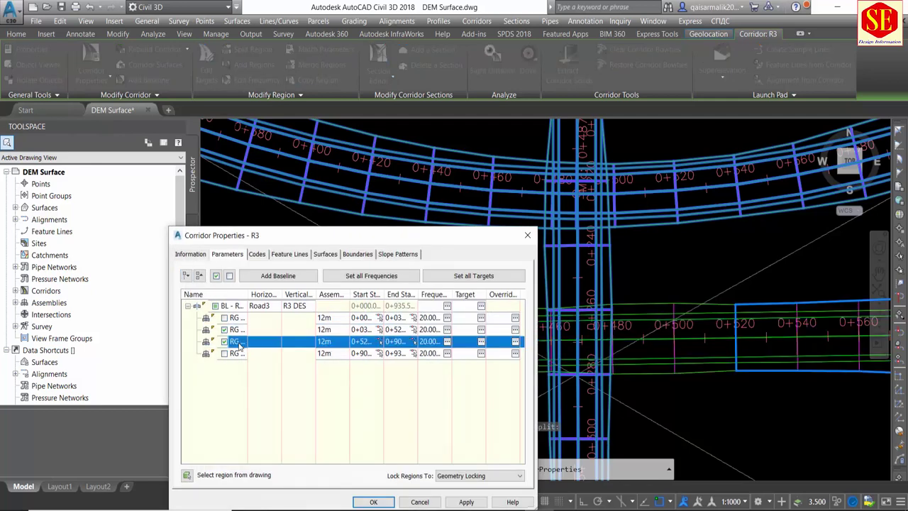
click(236, 329)
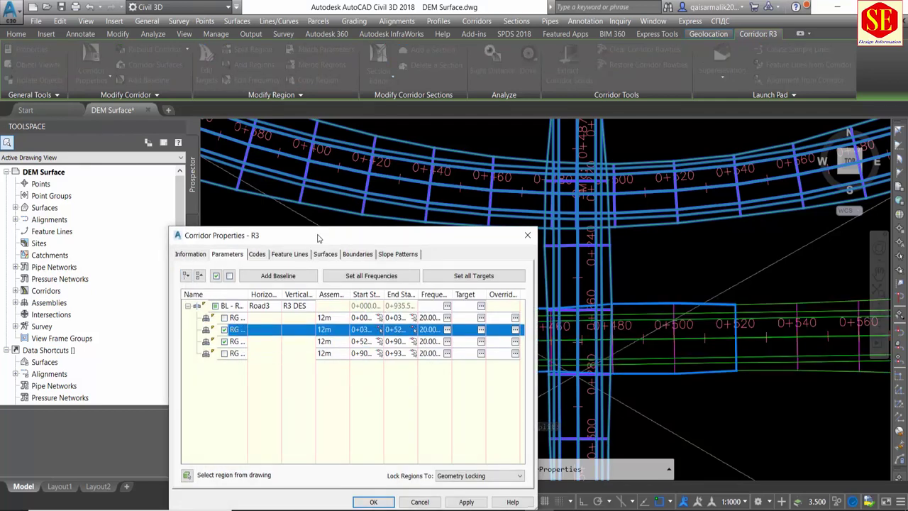
drag(317, 239, 341, 421)
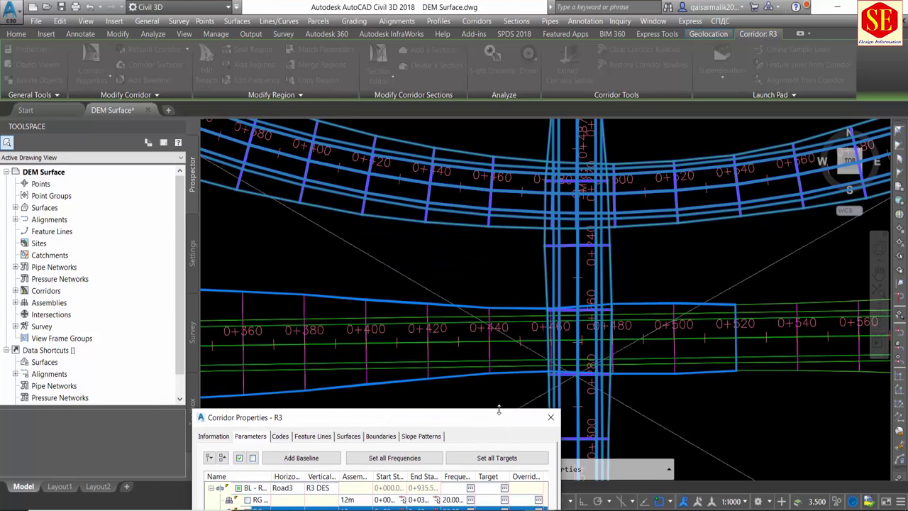
drag(498, 409, 502, 307)
click(553, 313)
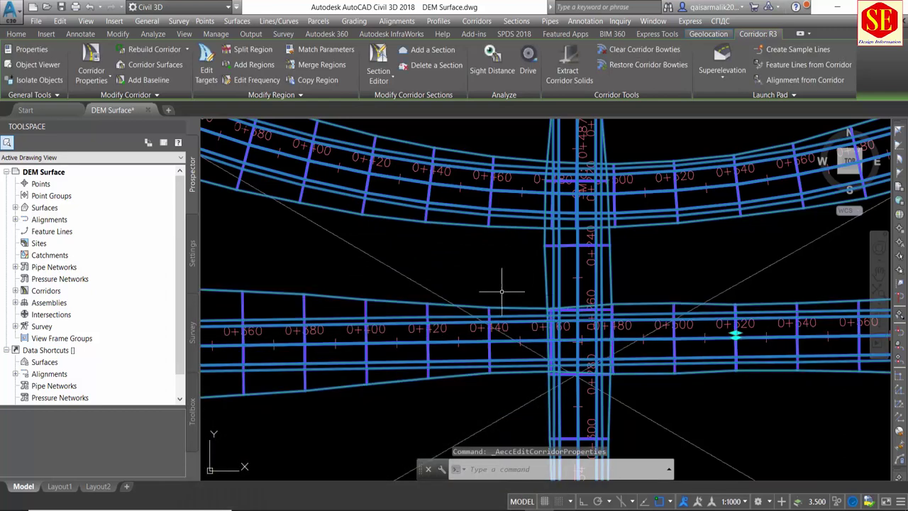
Split corridor R3's horizontal road region again at station 0+400.
click(246, 51)
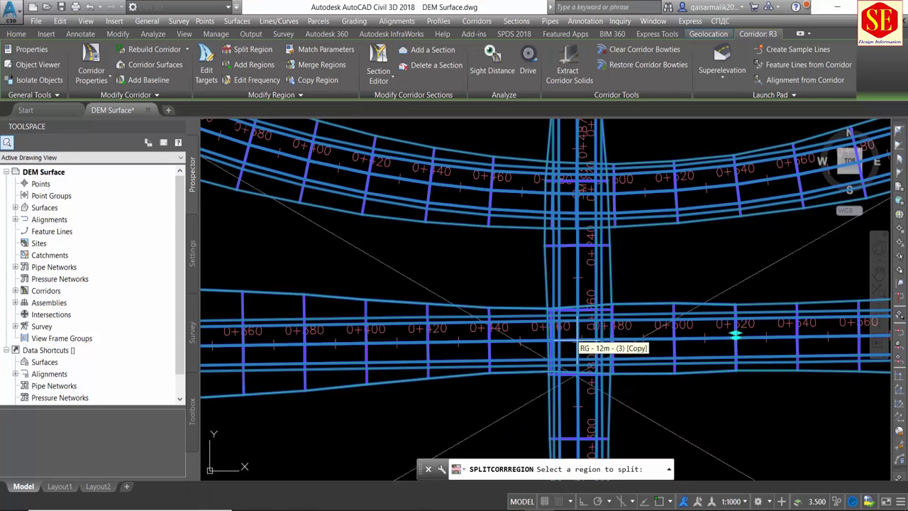
click(576, 341)
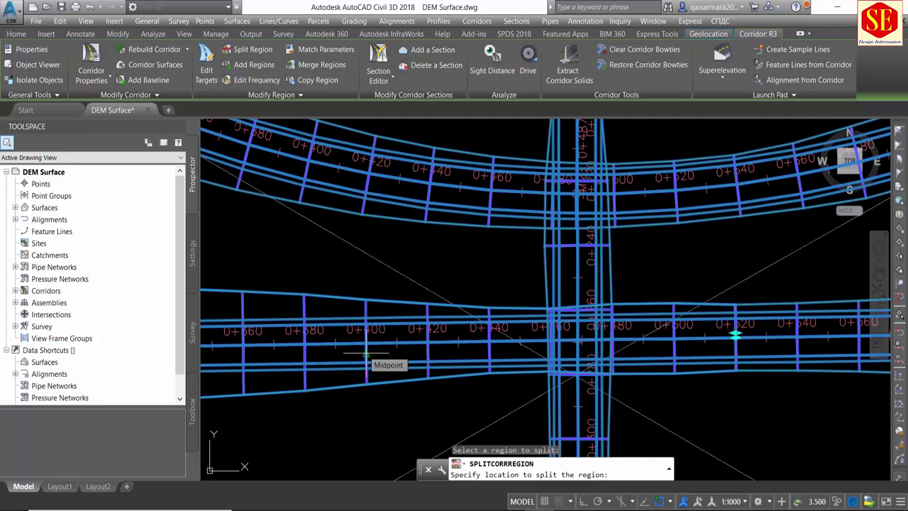
click(366, 353)
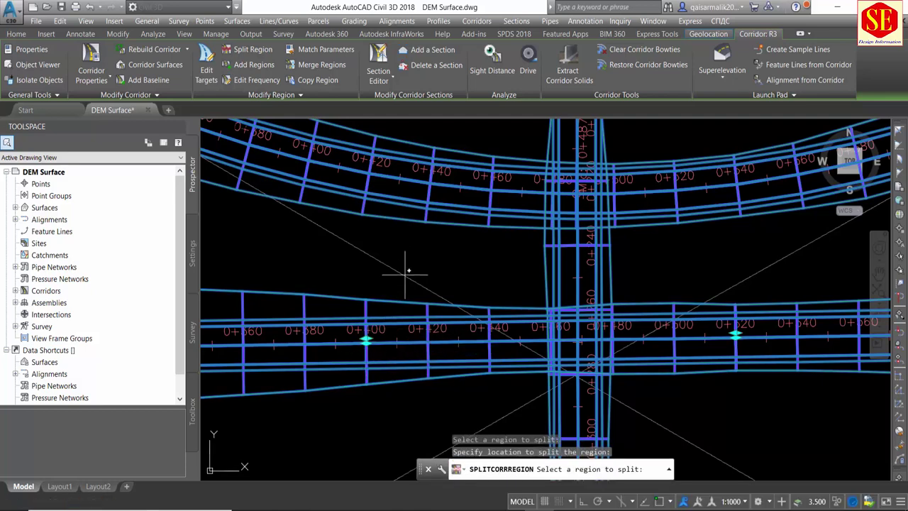
key(Return)
Switch off R3's 0+40–0+52 region, apply, rebuild the corridor, and close its properties.
click(111, 80)
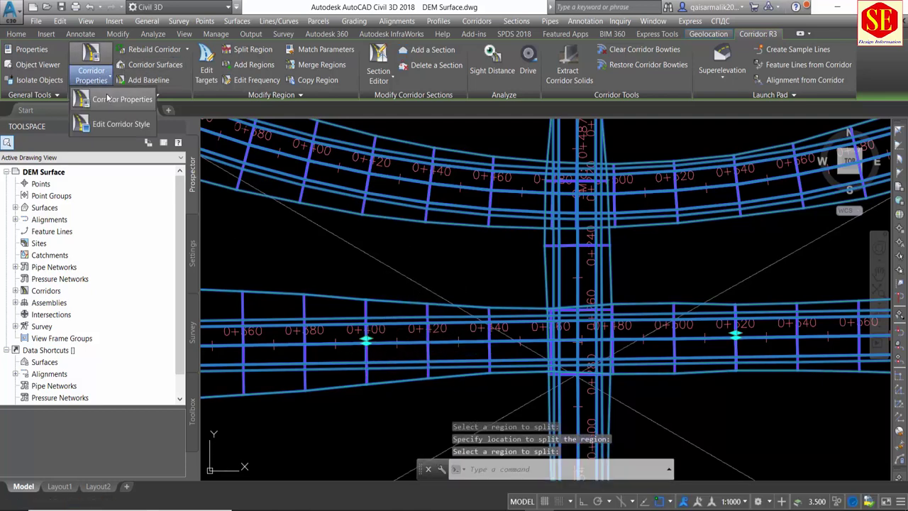
click(133, 126)
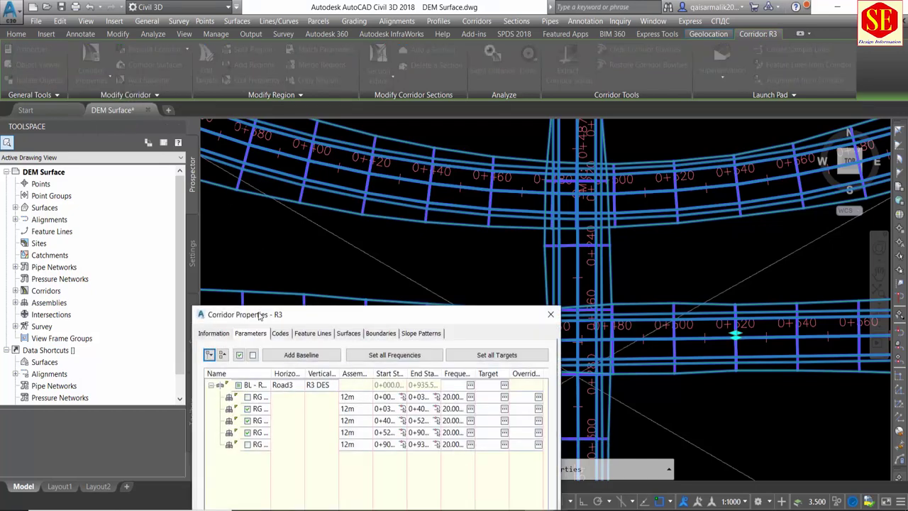
mouse_move(260, 316)
mouse_down()
mouse_move(175, 180)
mouse_move(127, 125)
mouse_up()
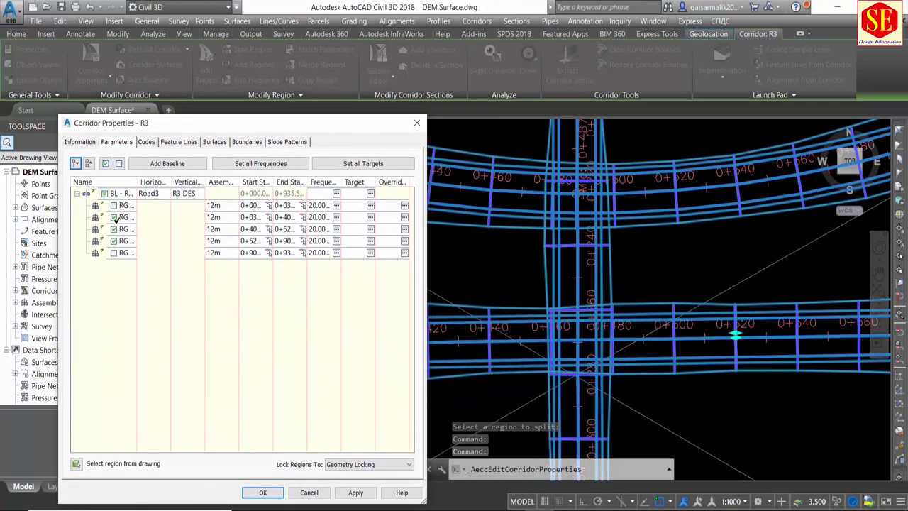
click(126, 218)
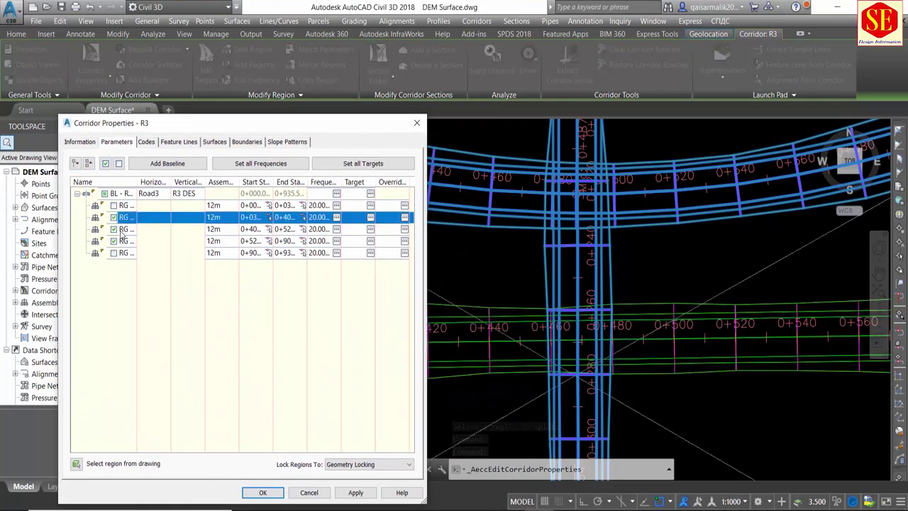
click(124, 229)
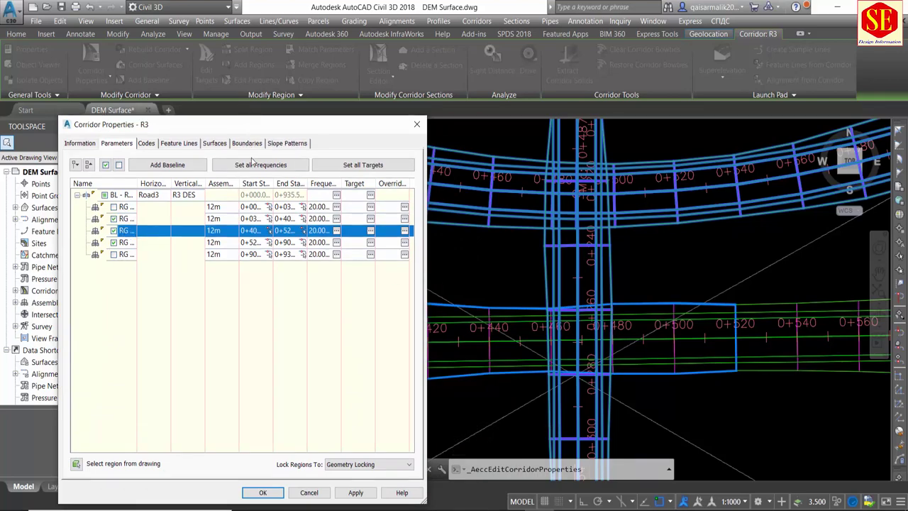
drag(248, 122, 291, 364)
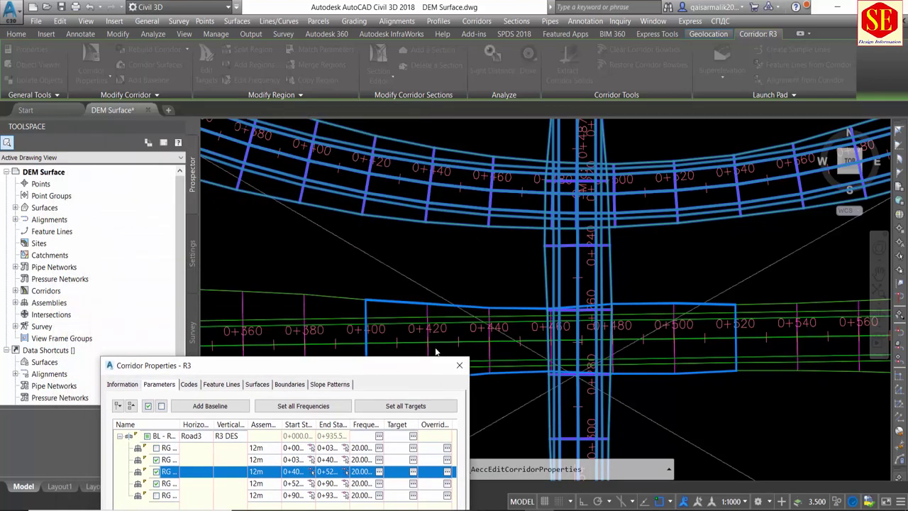
mouse_move(376, 366)
mouse_down()
mouse_move(350, 205)
mouse_move(320, 128)
mouse_up()
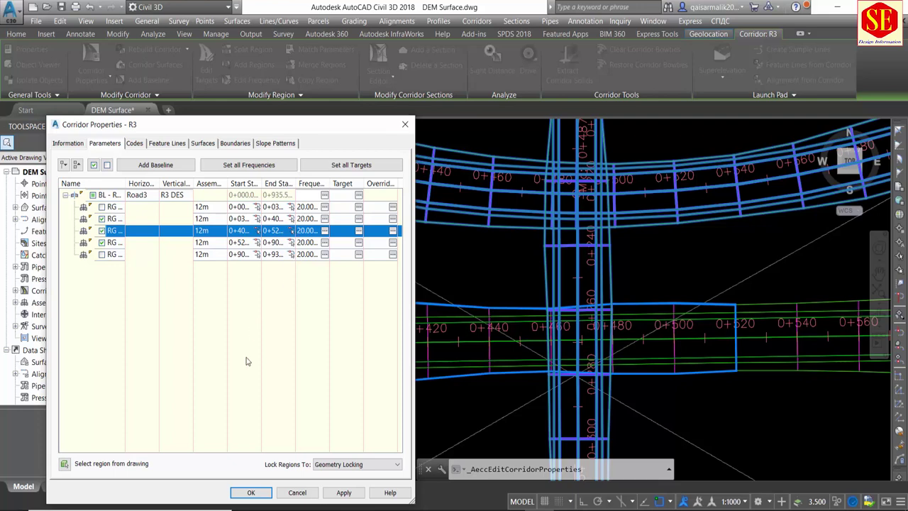
click(331, 494)
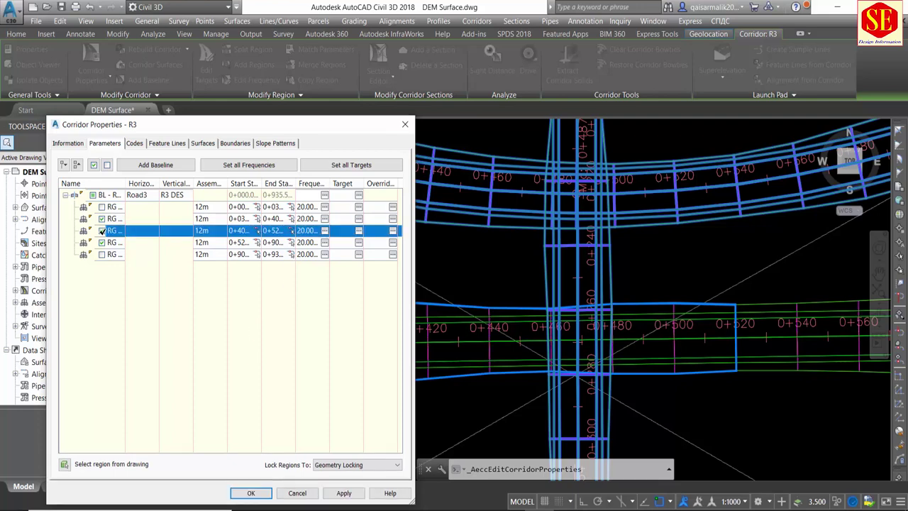
click(346, 493)
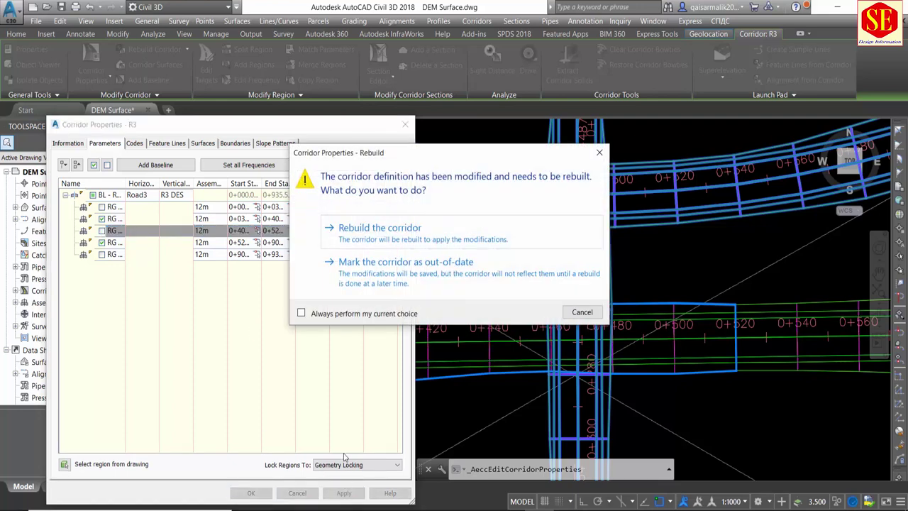
click(378, 242)
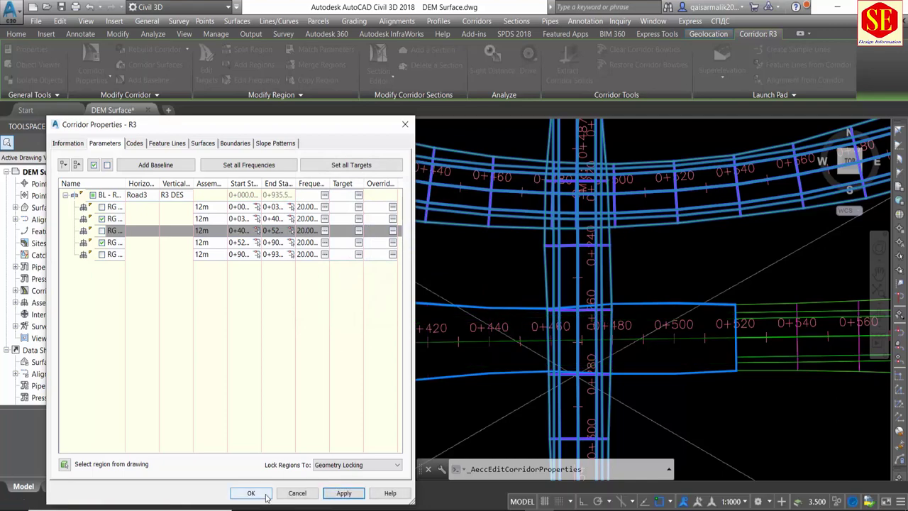
click(250, 492)
scroll(465, 229, down, 3)
scroll(465, 228, down, 2)
key(Escape)
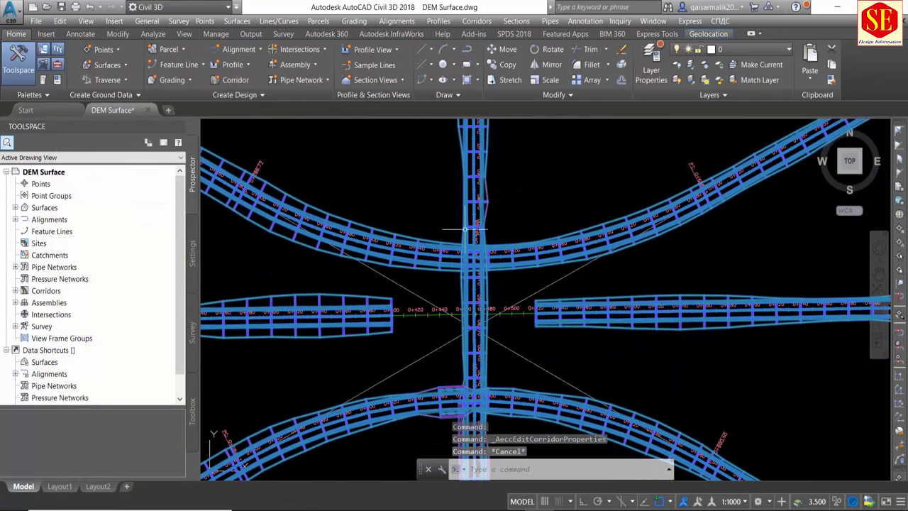
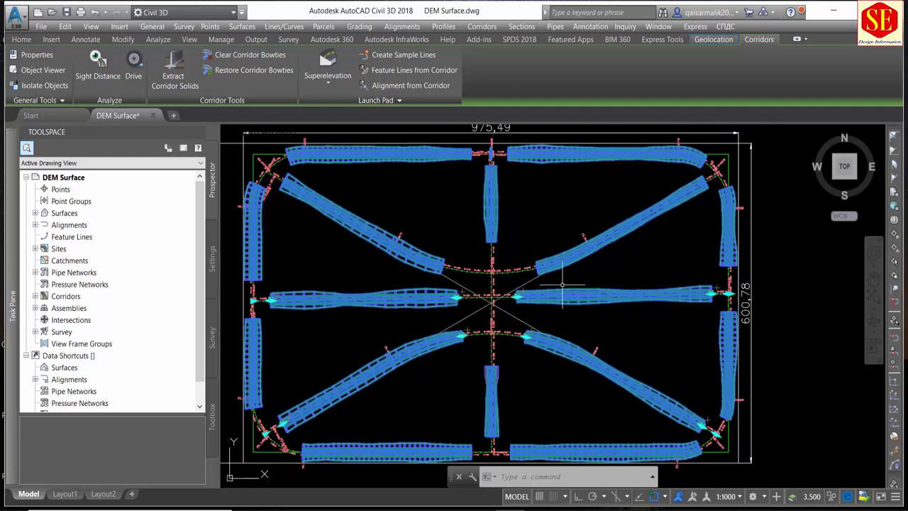
Redraw the horizontal corridor at the left intersection as a thin green outline.
scroll(561, 284, up, 2)
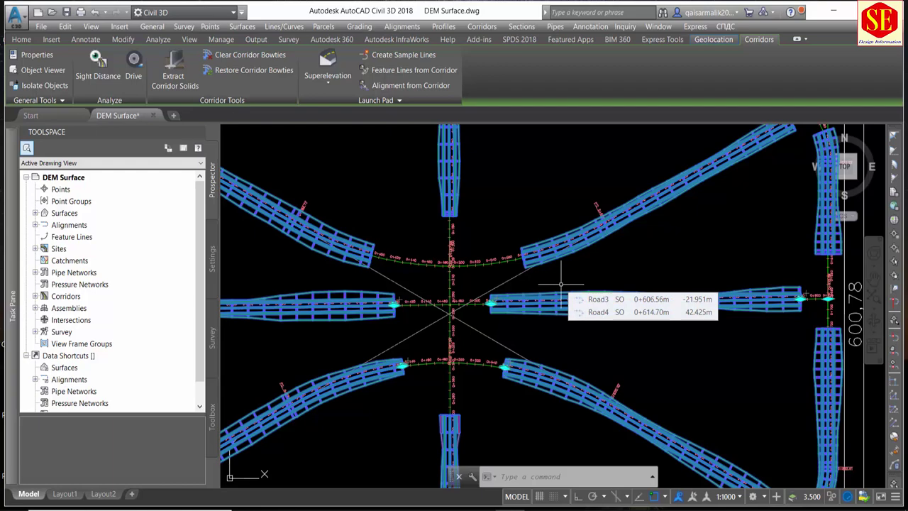
scroll(560, 287, down, 3)
scroll(718, 276, up, 5)
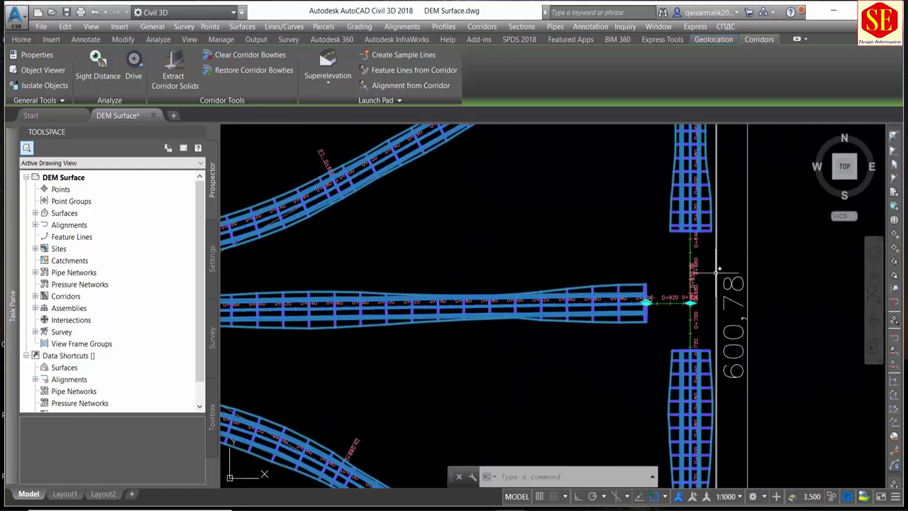
scroll(718, 269, down, 5)
scroll(698, 153, up, 5)
mouse_move(539, 170)
middle_down()
mouse_move(538, 219)
mouse_move(302, 203)
middle_up()
mouse_move(333, 173)
middle_down()
mouse_move(305, 164)
mouse_move(485, 204)
middle_up()
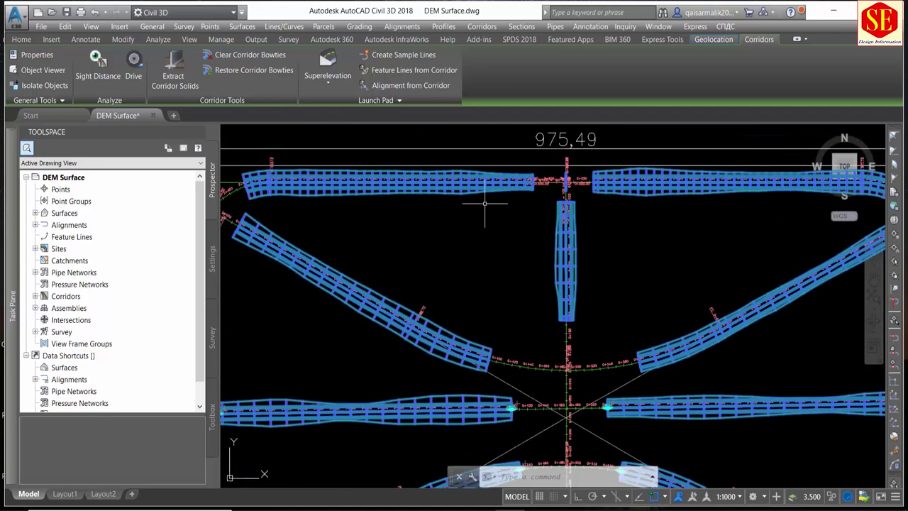
mouse_move(256, 200)
middle_down()
mouse_move(385, 212)
mouse_move(361, 300)
mouse_move(326, 283)
mouse_move(293, 292)
mouse_move(361, 334)
middle_up()
scroll(655, 314, down, 5)
scroll(481, 276, up, 5)
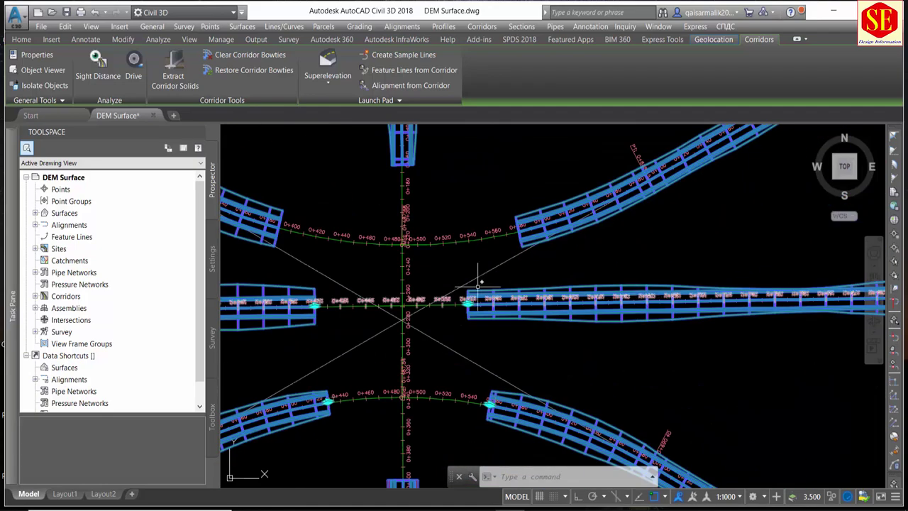
middle_drag(480, 276, 565, 276)
scroll(421, 236, down, 2)
click(461, 261)
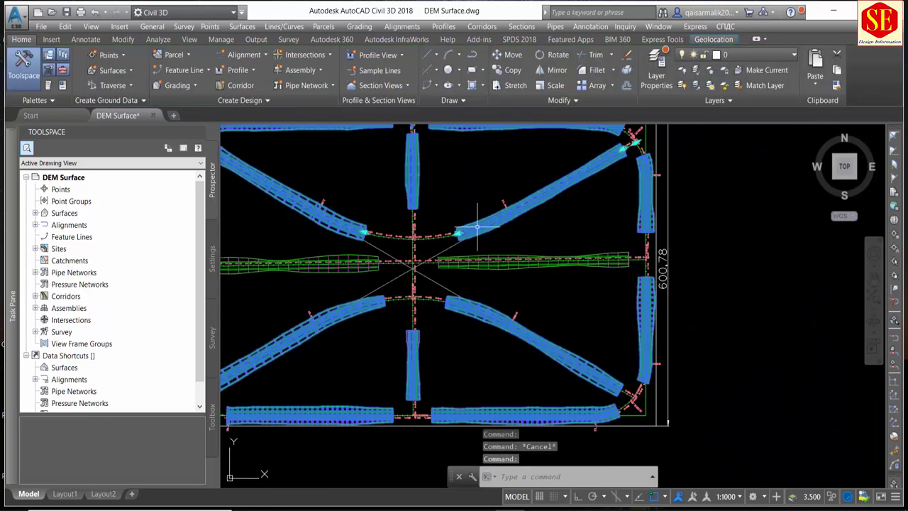
key(Escape)
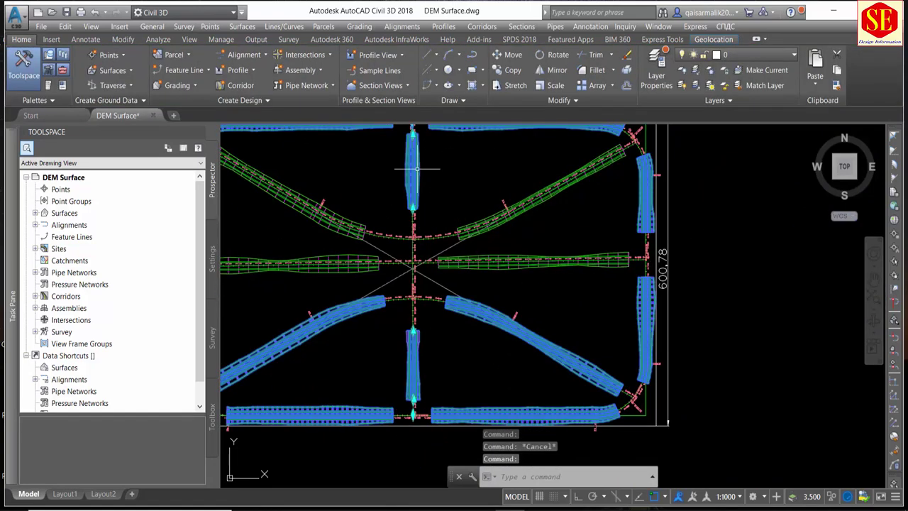
Redraw the vertical and remaining corridors as green outlines, then zoom to the central intersection.
click(408, 175)
key(Escape)
click(594, 200)
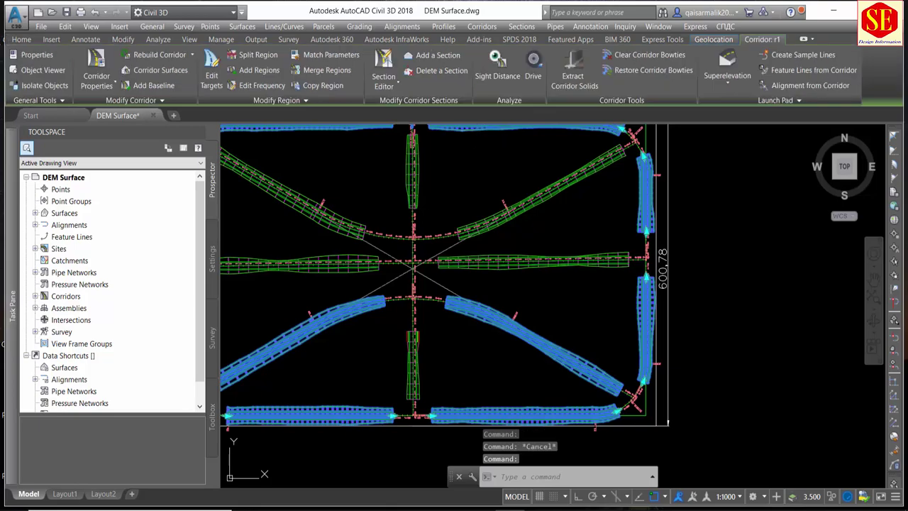
key(Escape)
click(514, 323)
key(Escape)
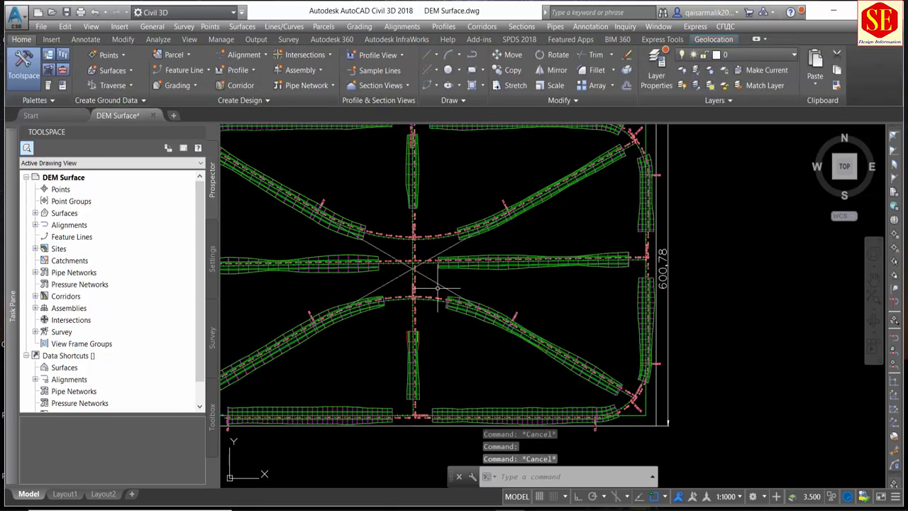
scroll(455, 271, down, 3)
scroll(456, 271, up, 2)
scroll(456, 272, down, 1)
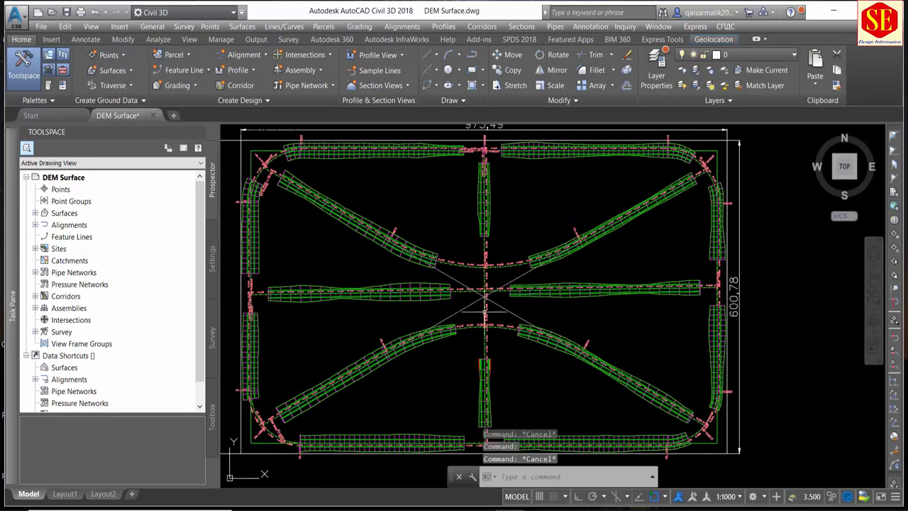
scroll(468, 277, up, 3)
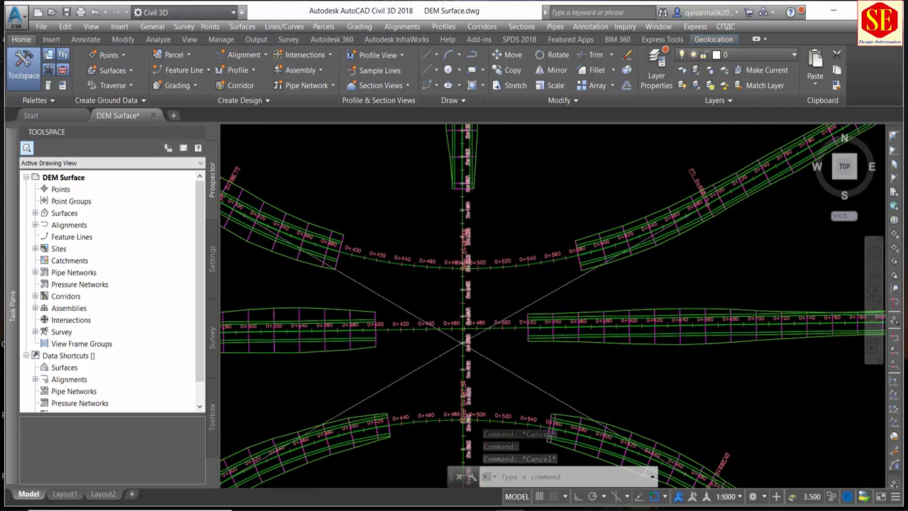
scroll(415, 263, up, 4)
scroll(420, 270, down, 2)
scroll(383, 280, down, 2)
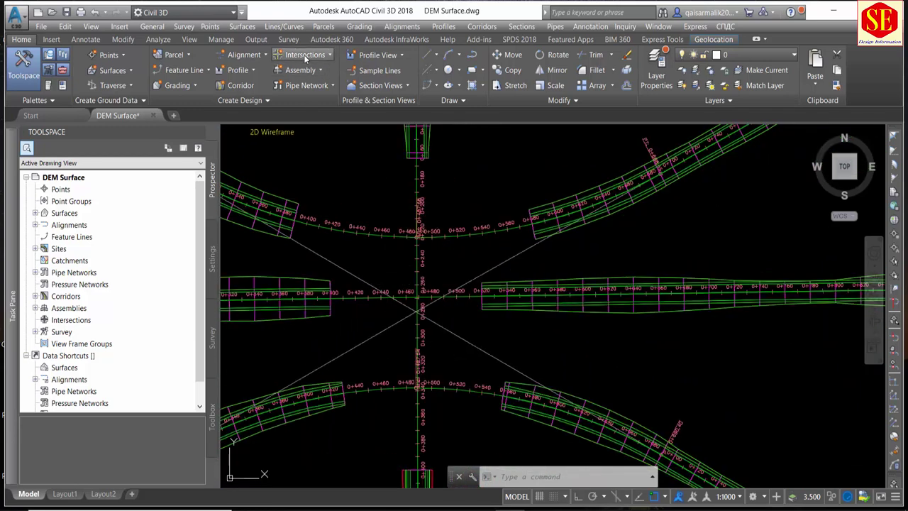
Start Create Roundabout and accept 66.4 inscribed circle diameter with 0.0 apron width.
click(330, 55)
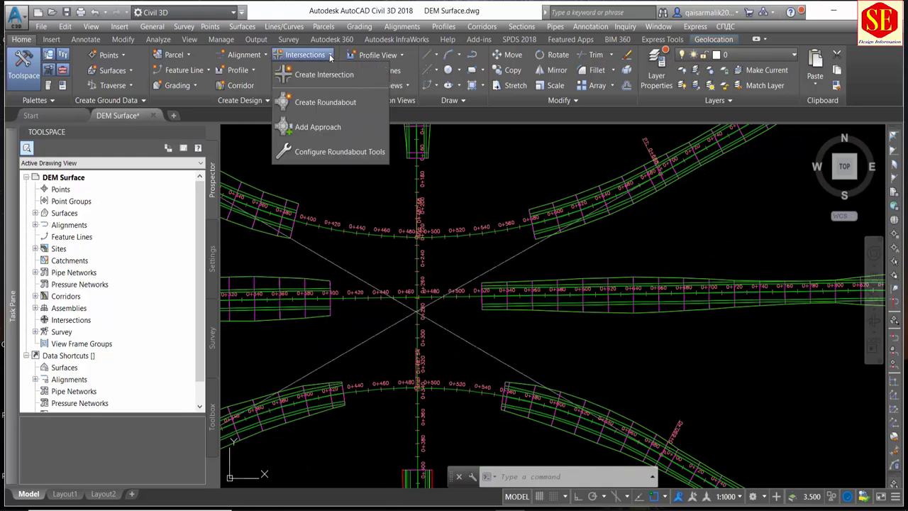
click(320, 107)
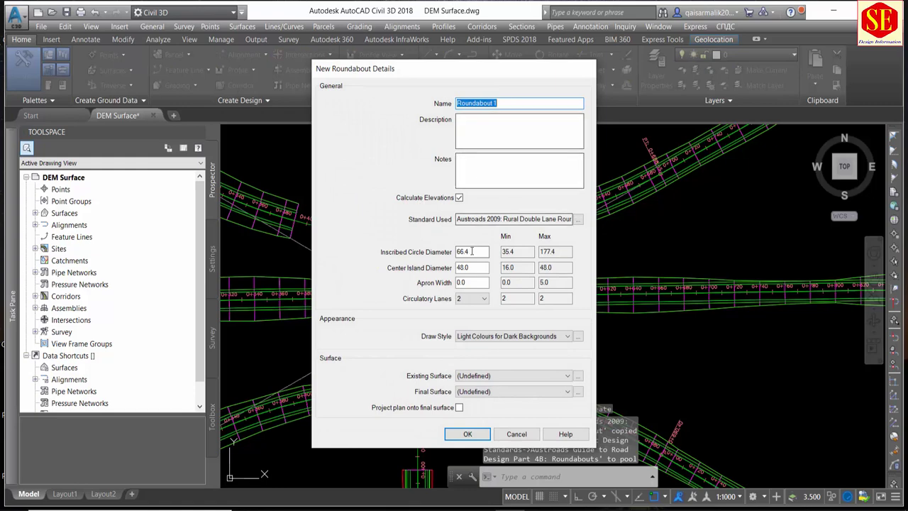
click(471, 251)
click(467, 282)
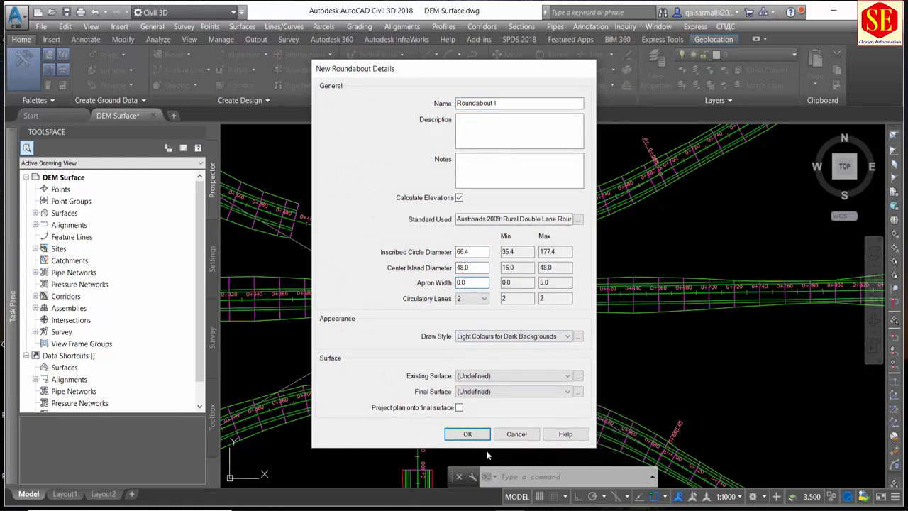
click(468, 433)
scroll(446, 316, up, 4)
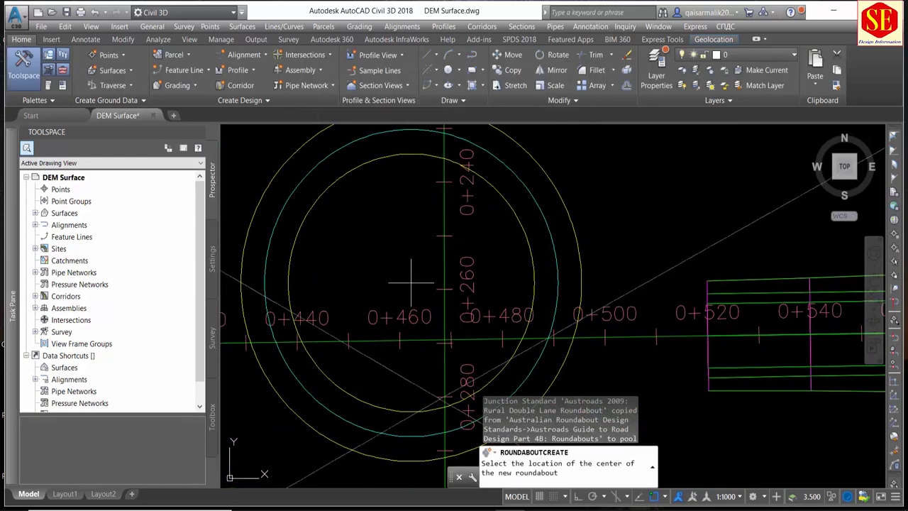
Centre the roundabout on the Road3 crossing and add Road3 as a 2-lane, 3.5-wide arm.
click(444, 341)
scroll(348, 260, down, 4)
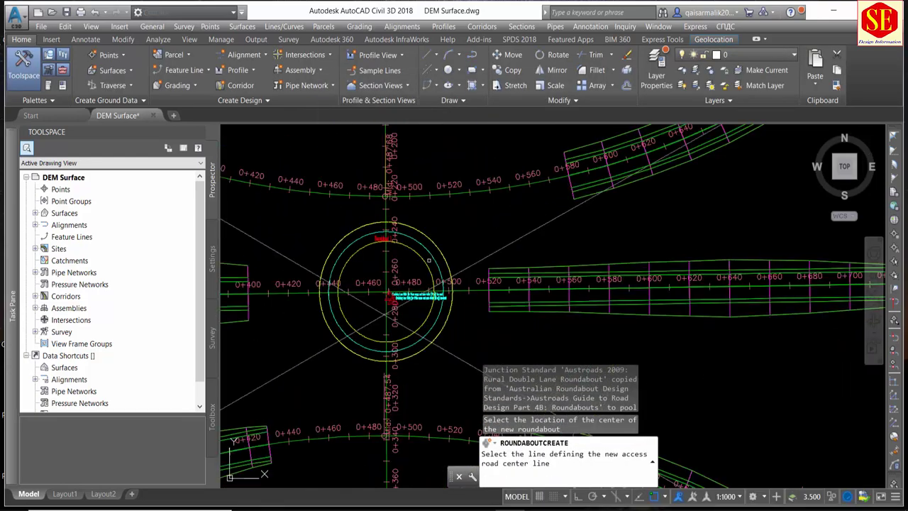
middle_drag(428, 260, 437, 229)
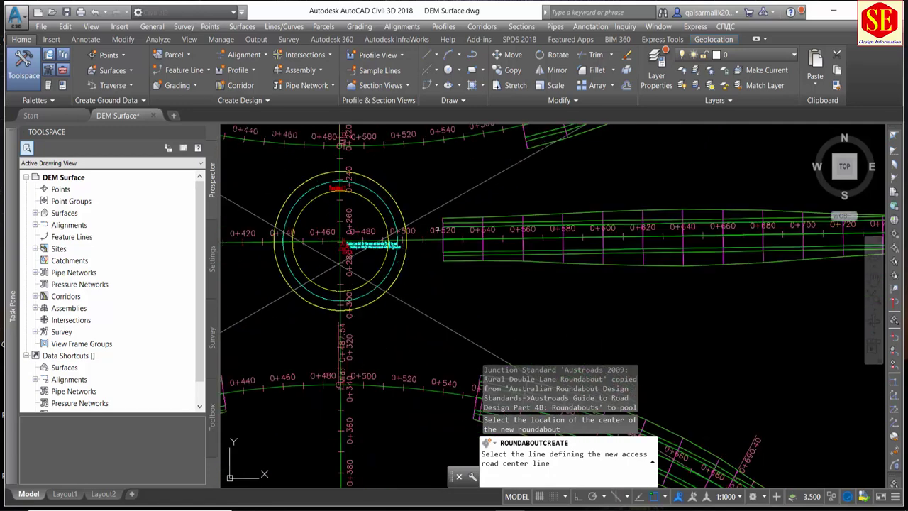
mouse_move(428, 240)
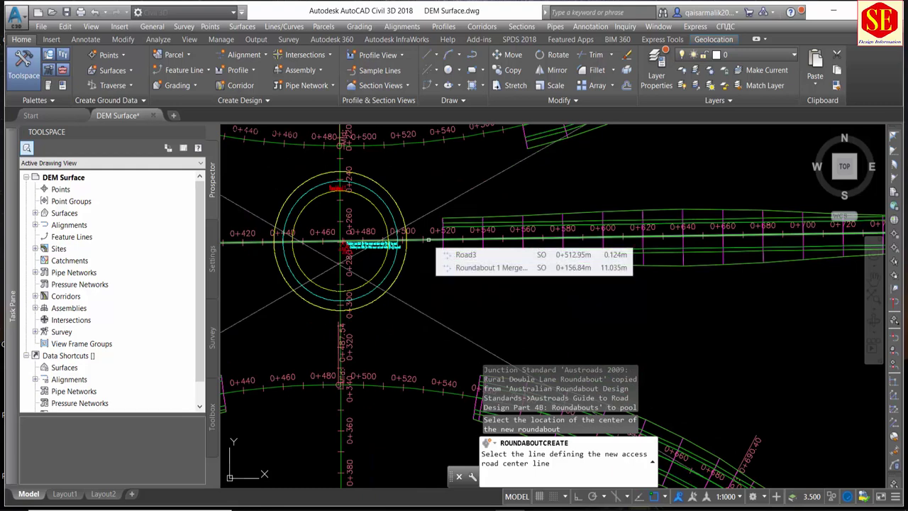
click(428, 240)
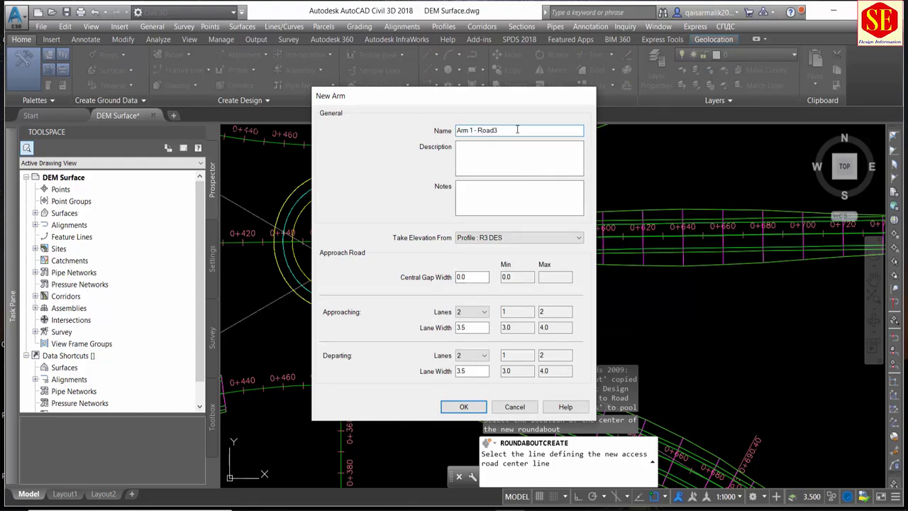
click(462, 327)
click(470, 409)
middle_drag(501, 221, 495, 189)
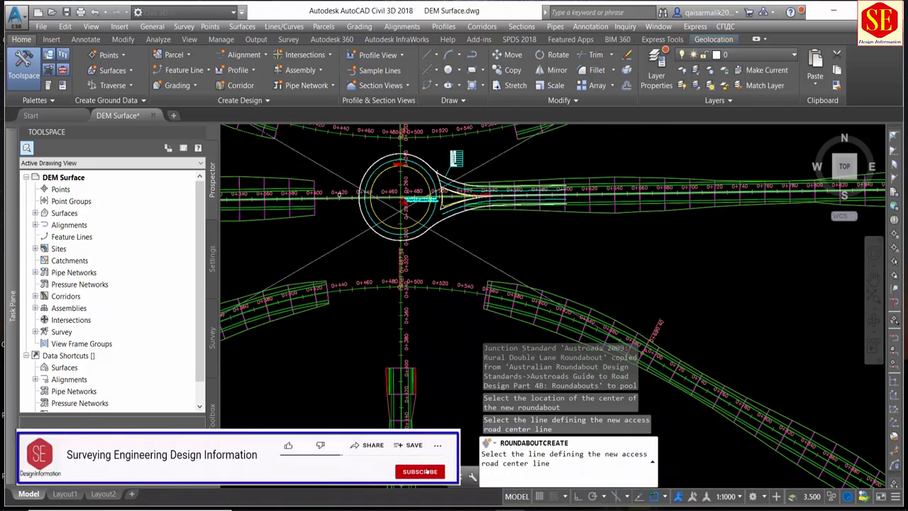
Add the next approach arm and a Road2 arm, after the vertical road pick is rejected.
click(330, 197)
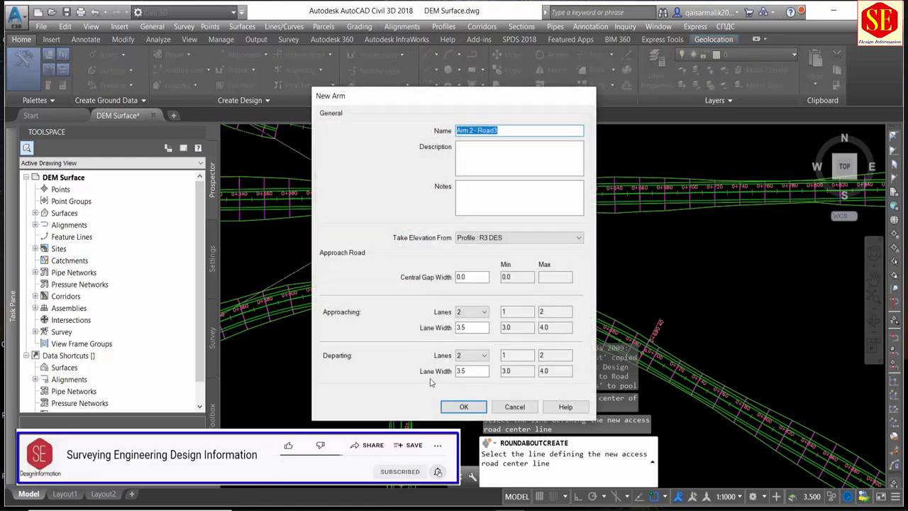
click(465, 407)
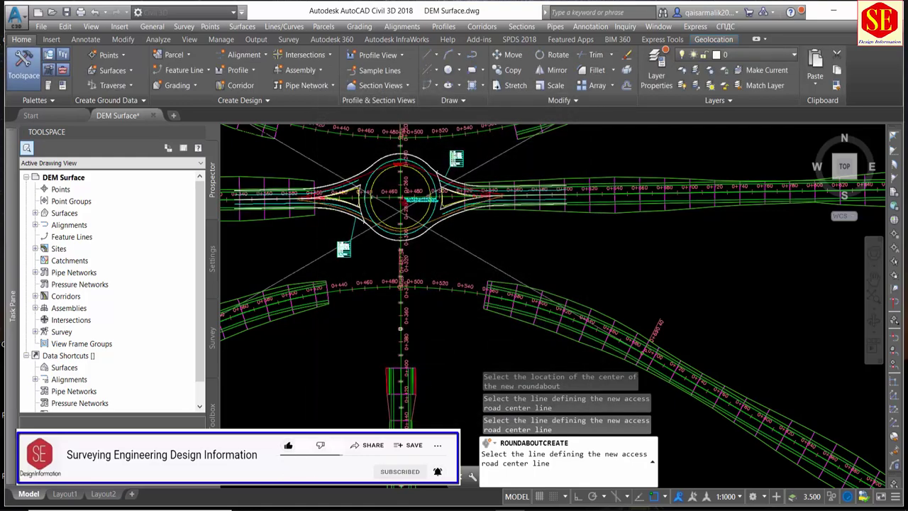
click(400, 328)
scroll(390, 234, up, 5)
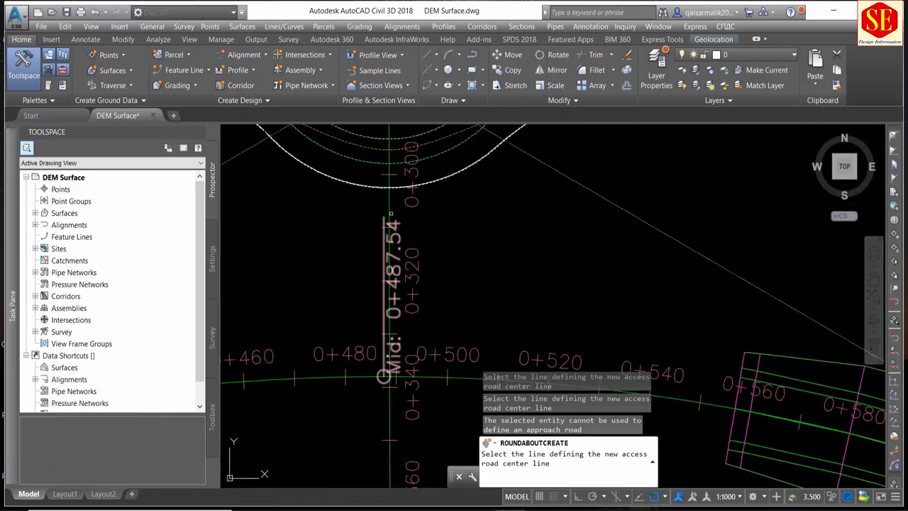
click(390, 213)
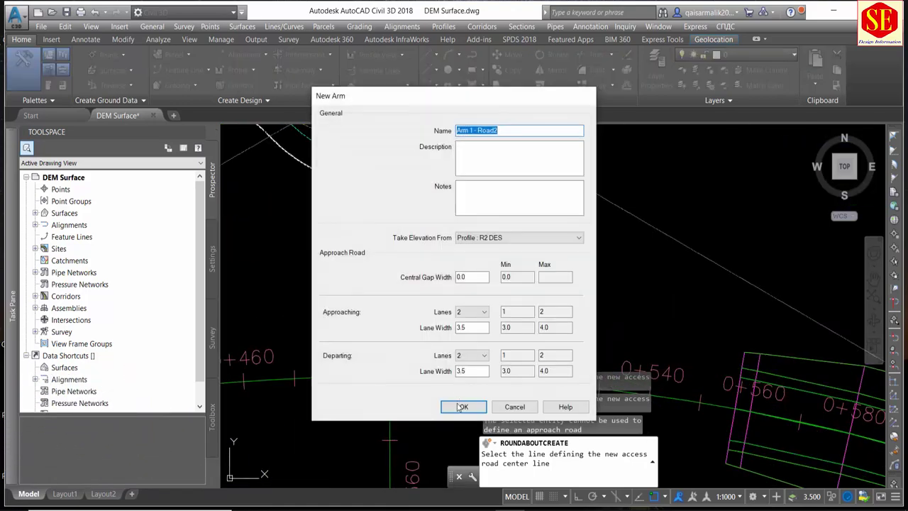
click(462, 406)
End the roundabout creation command and clear the roundabout selection.
scroll(435, 346, down, 5)
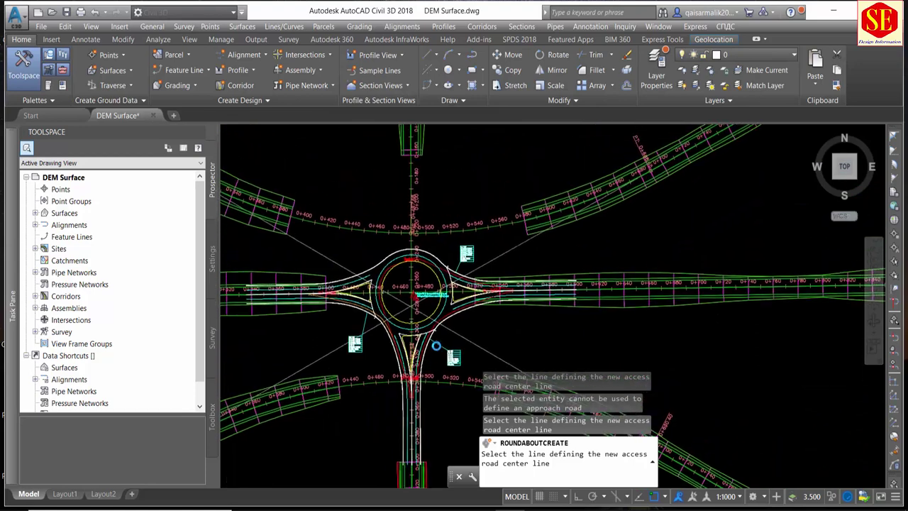
scroll(409, 198, up, 2)
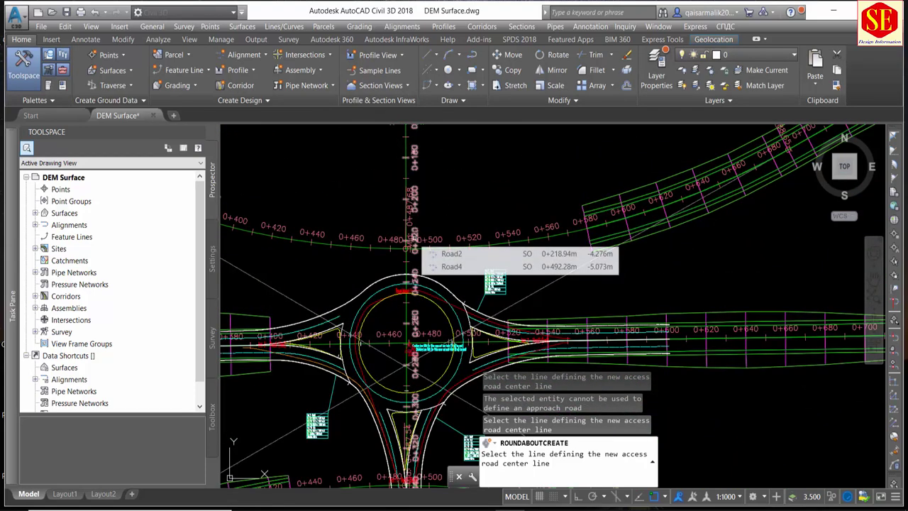
scroll(388, 210, down, 2)
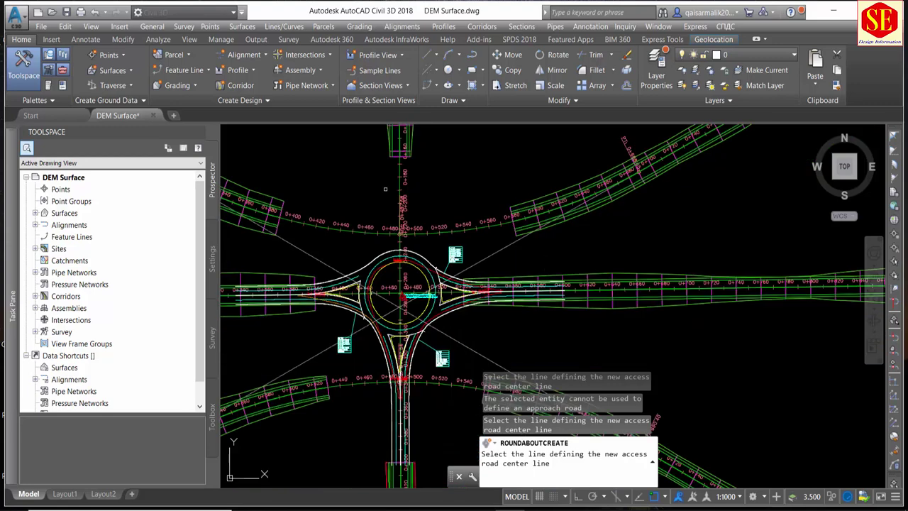
click(386, 190)
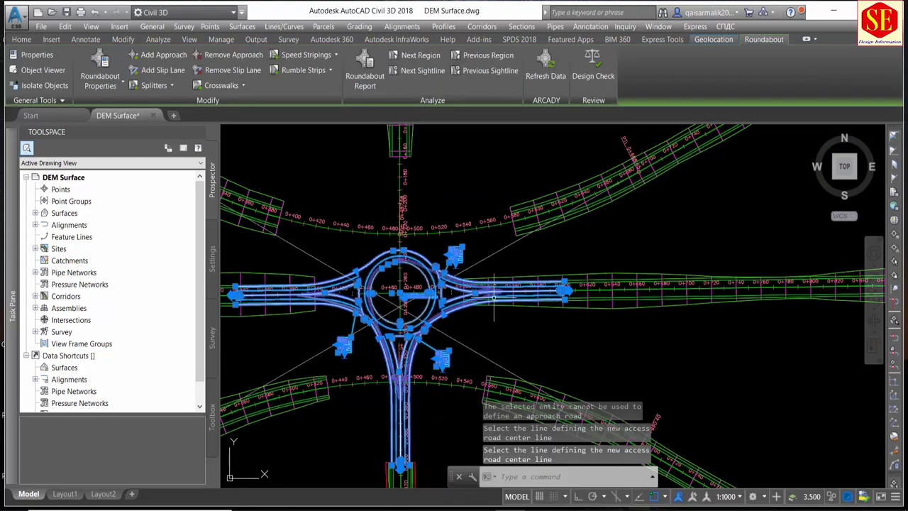
key(Escape)
middle_drag(482, 287, 466, 271)
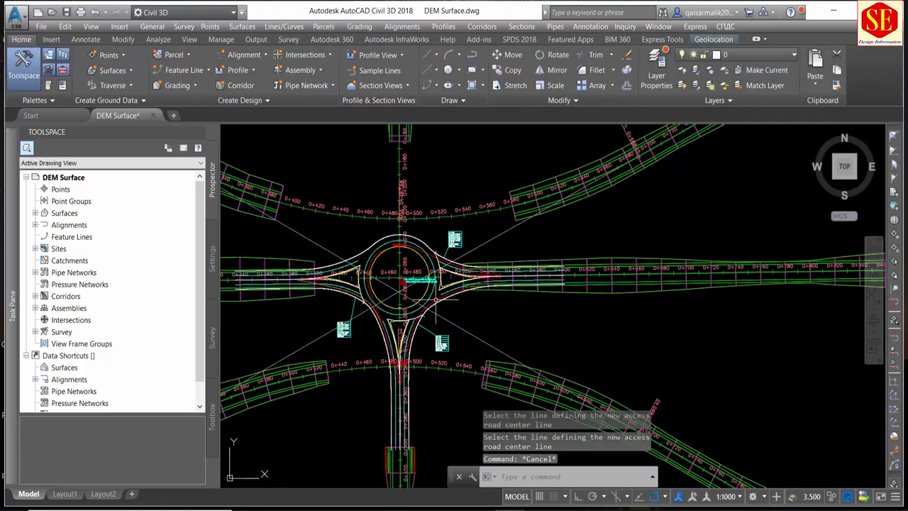
Add a north approach arm to Roundabout 1 with Add Approach, then clear the selection.
middle_drag(404, 236, 412, 294)
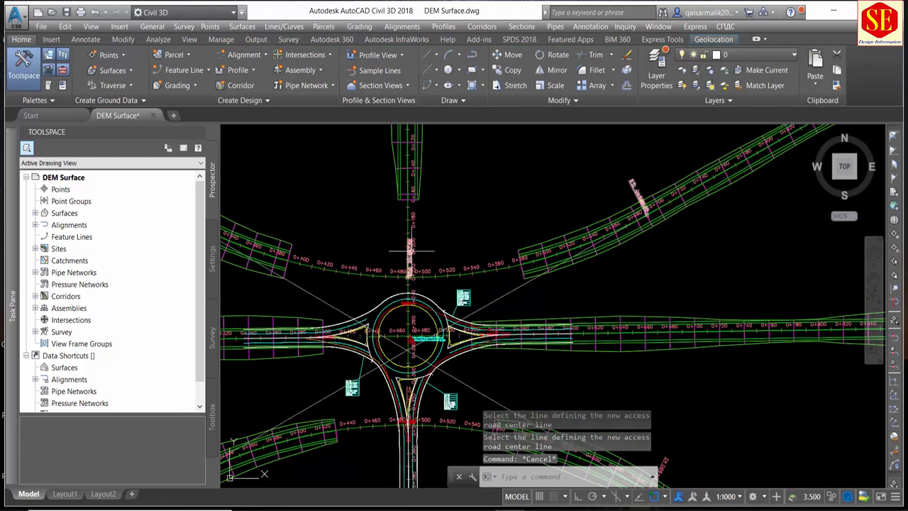
click(386, 300)
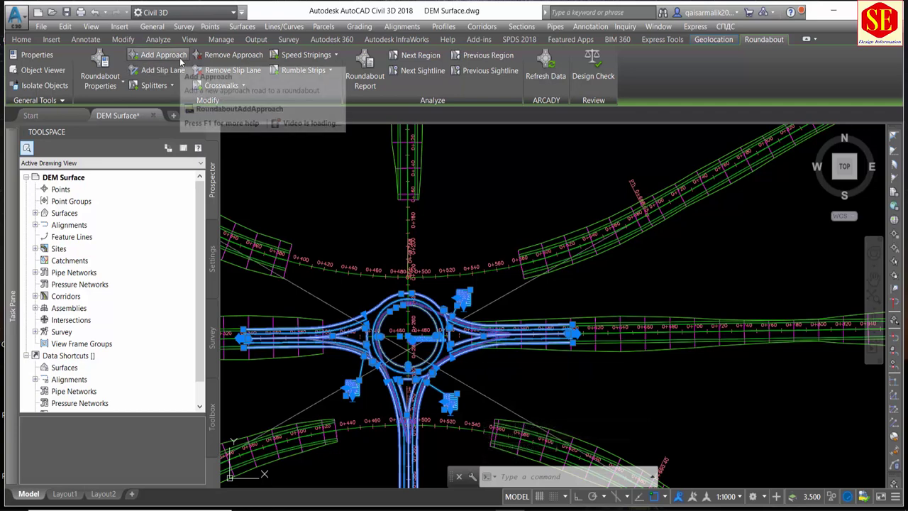
click(181, 62)
click(408, 227)
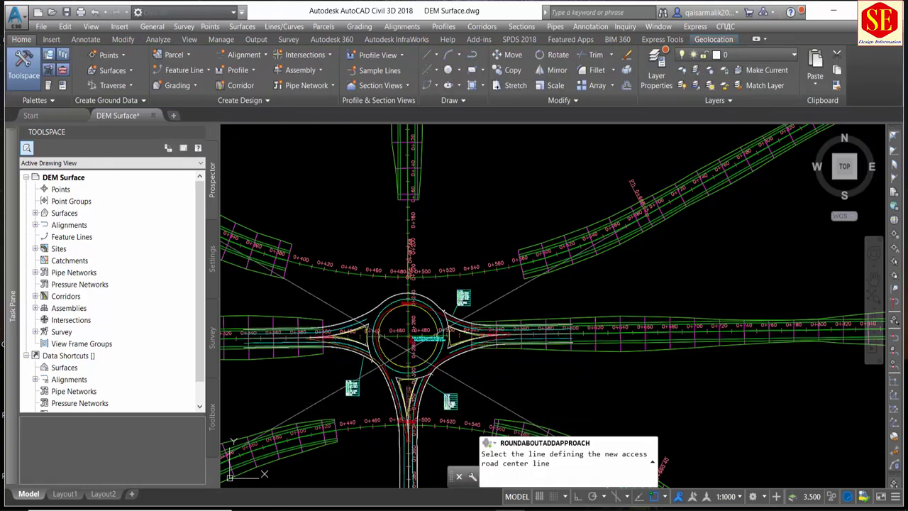
click(464, 407)
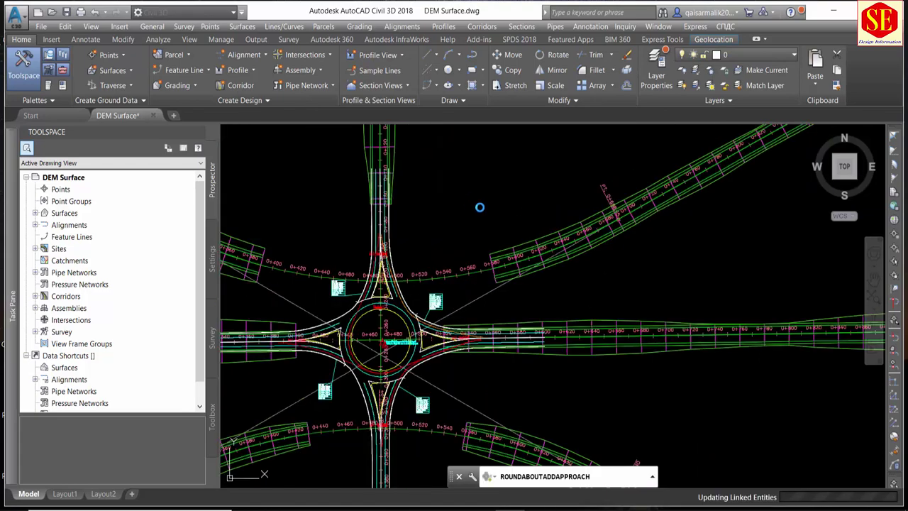
key(Escape)
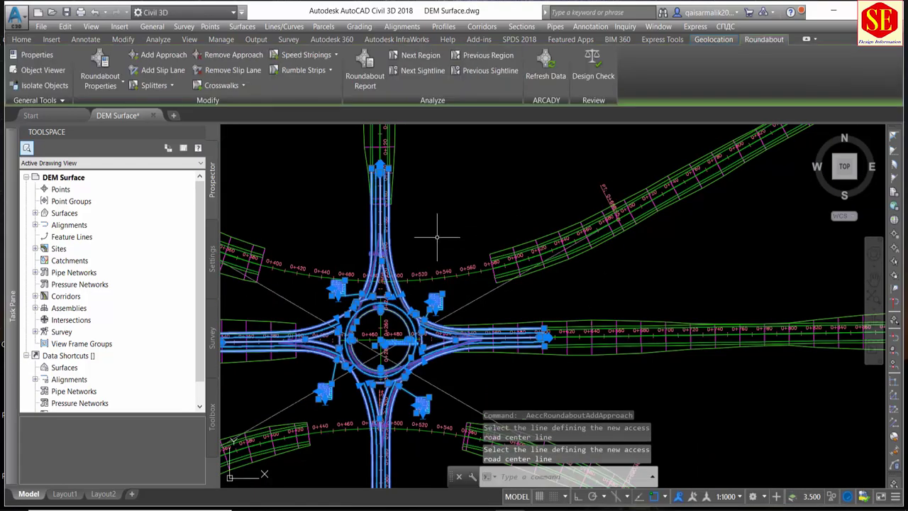
scroll(439, 239, down, 4)
key(Escape)
scroll(452, 244, up, 3)
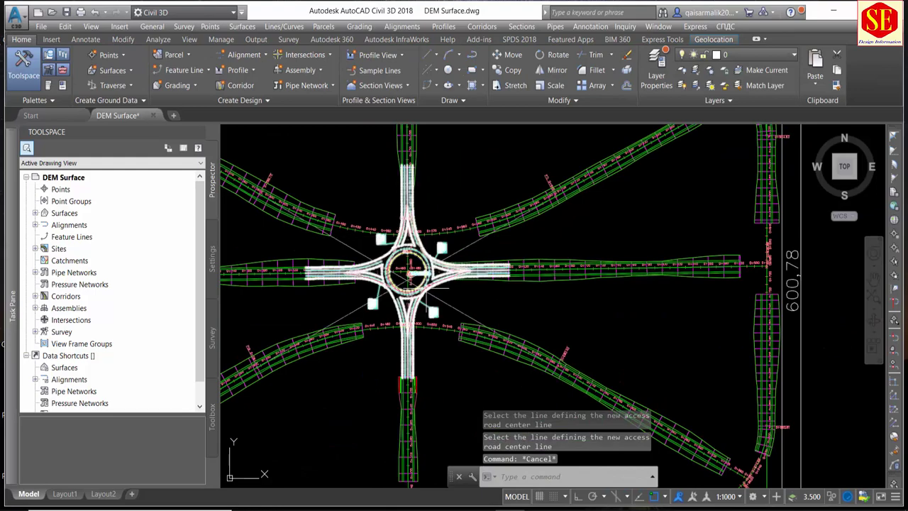
Stretch the east corridor's start grip back to the end of its roundabout approach arm.
scroll(452, 244, down, 1)
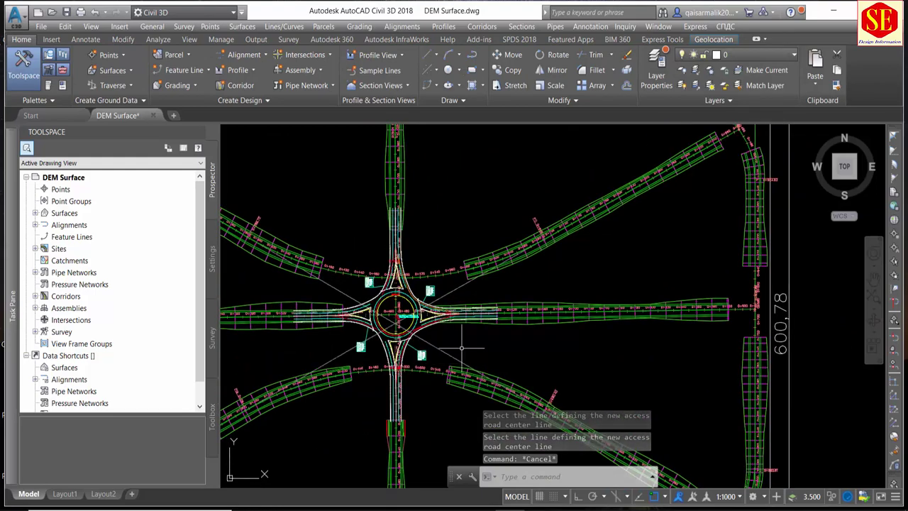
scroll(495, 324, up, 2)
scroll(537, 269, up, 2)
scroll(537, 270, up, 2)
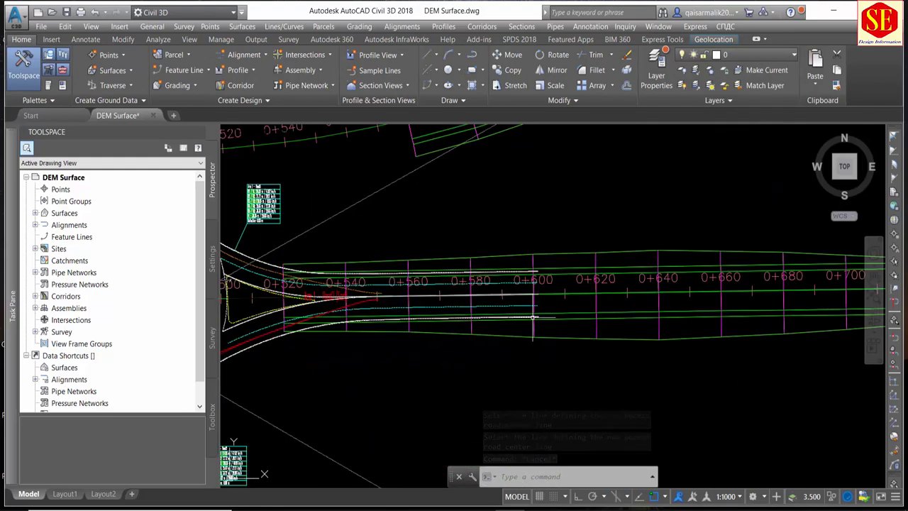
scroll(538, 269, up, 1)
scroll(539, 268, up, 4)
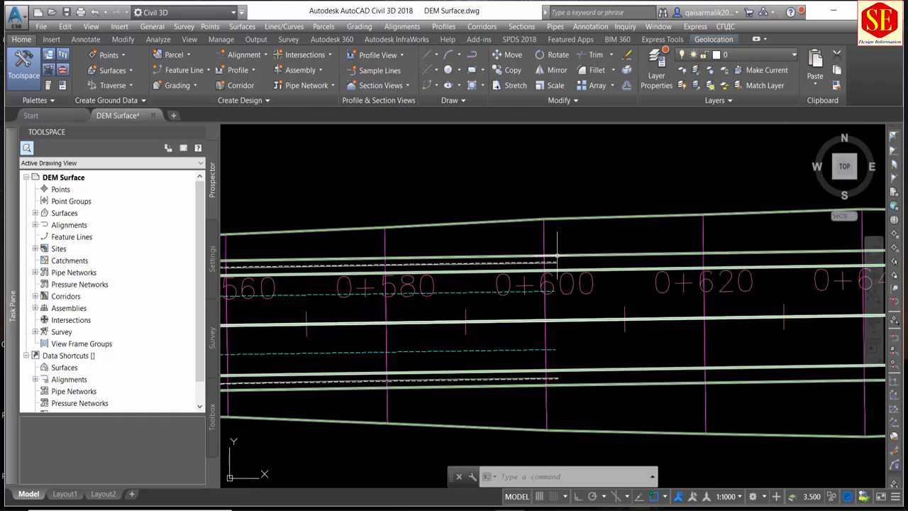
click(557, 257)
scroll(447, 274, down, 1)
scroll(347, 310, down, 1)
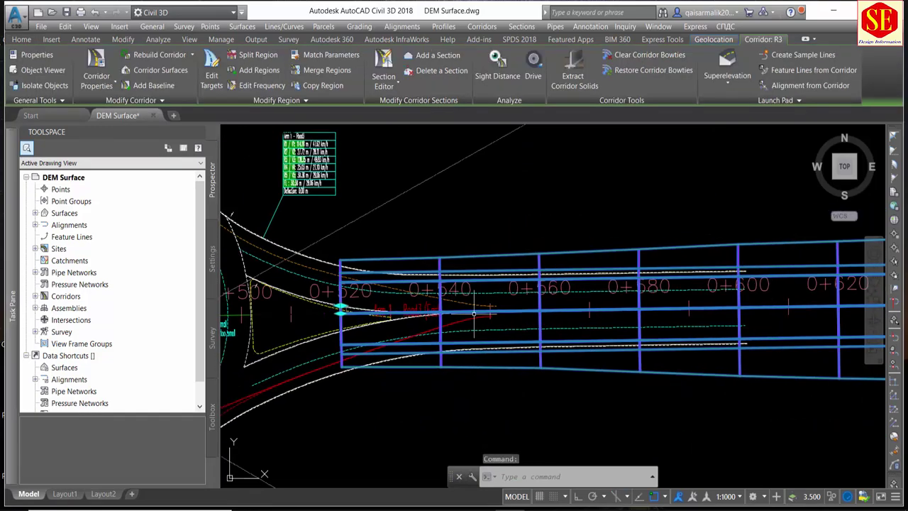
click(340, 310)
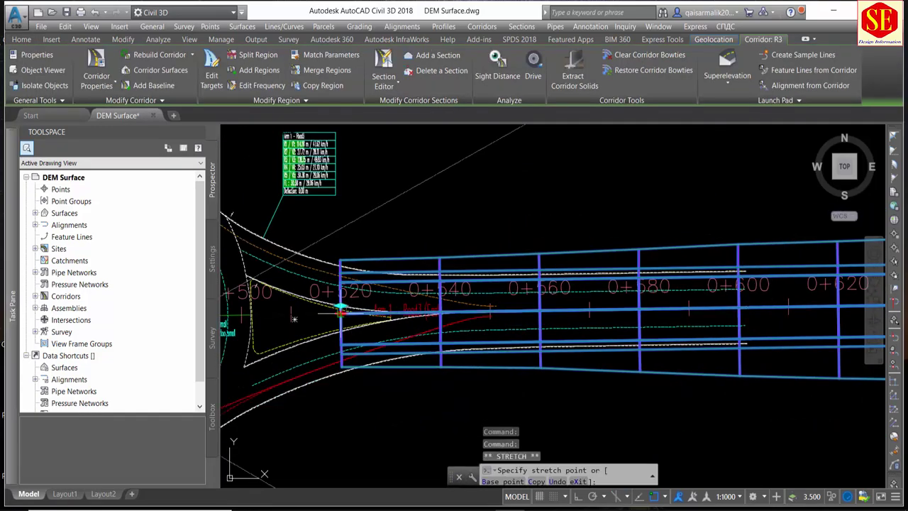
scroll(566, 308, down, 1)
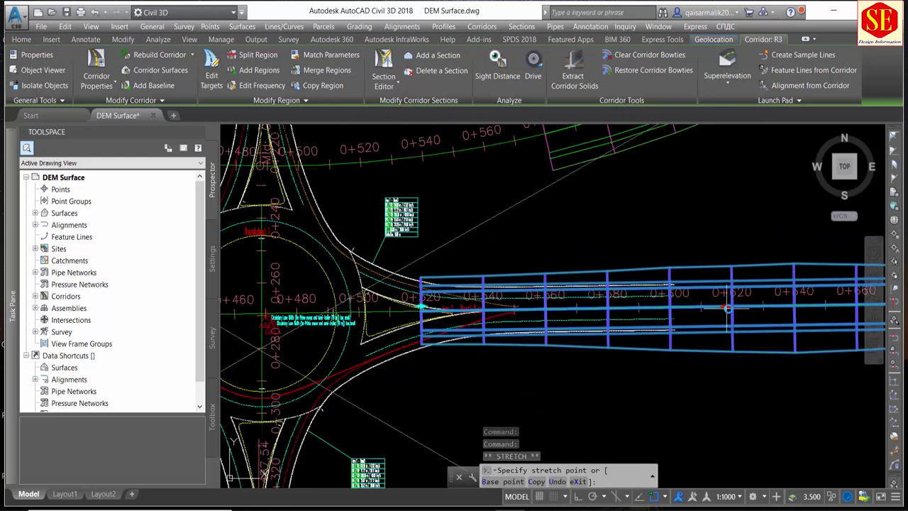
click(729, 306)
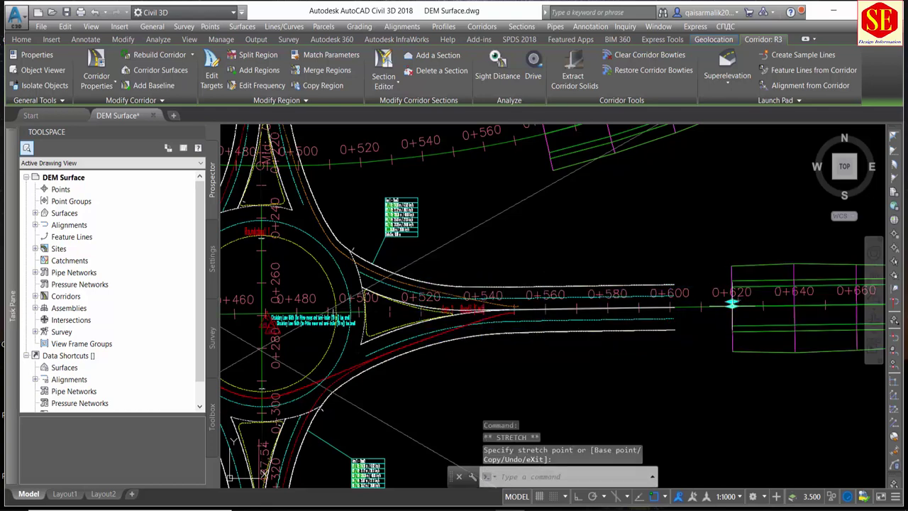
scroll(566, 324, down, 2)
scroll(685, 318, up, 4)
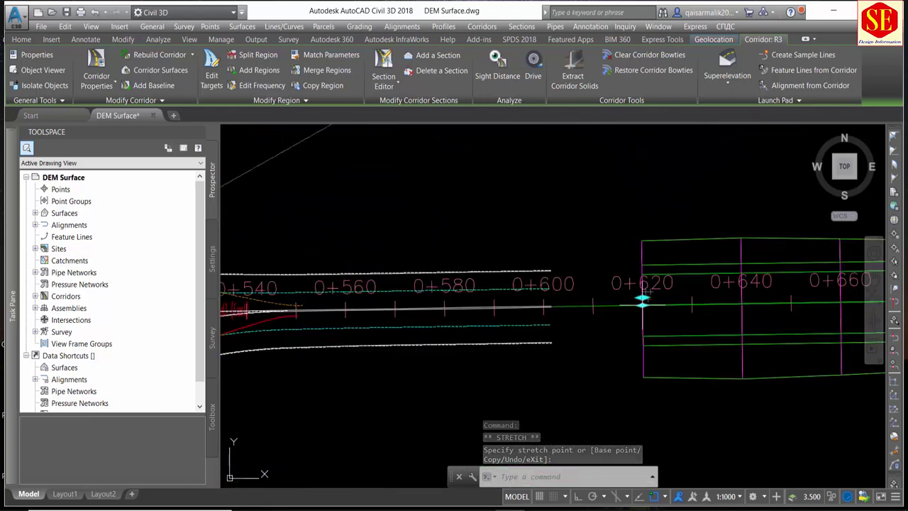
click(568, 318)
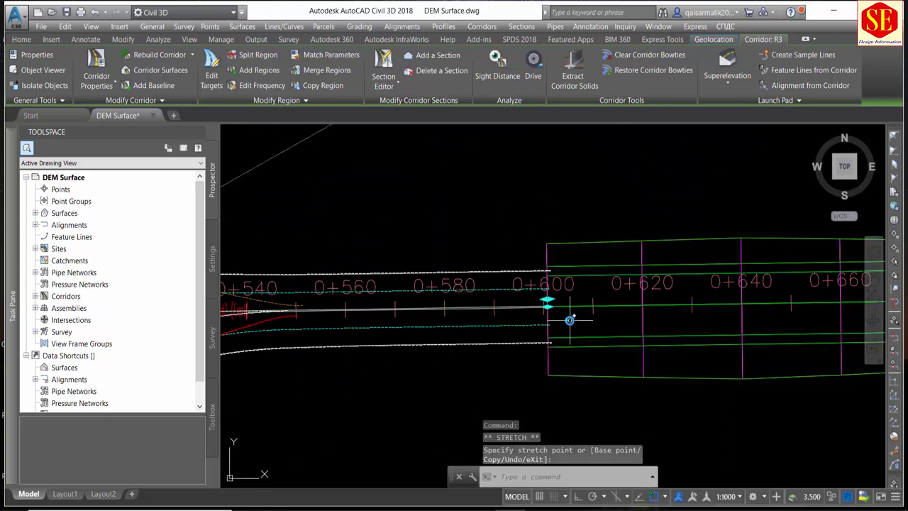
scroll(571, 314, down, 4)
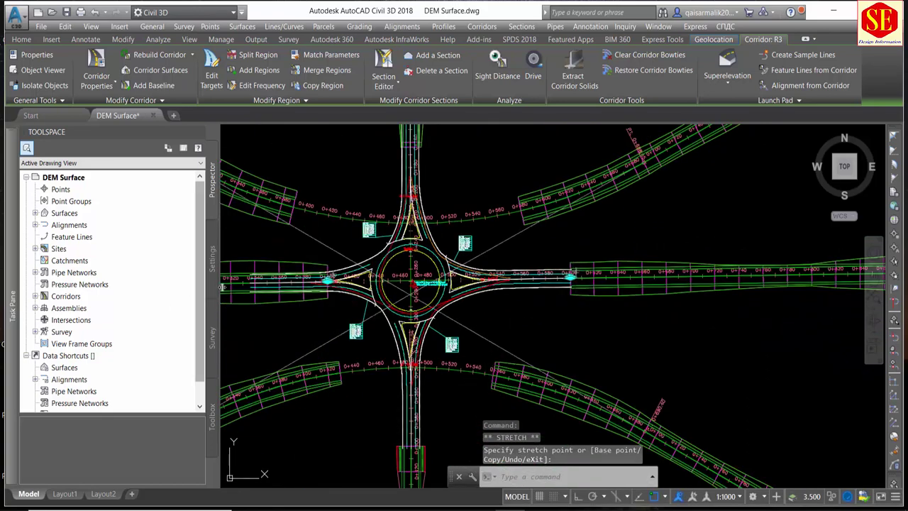
scroll(333, 280, up, 2)
Stretch the west corridor's start grip to the end of its approach arm.
middle_drag(287, 291, 560, 294)
click(560, 294)
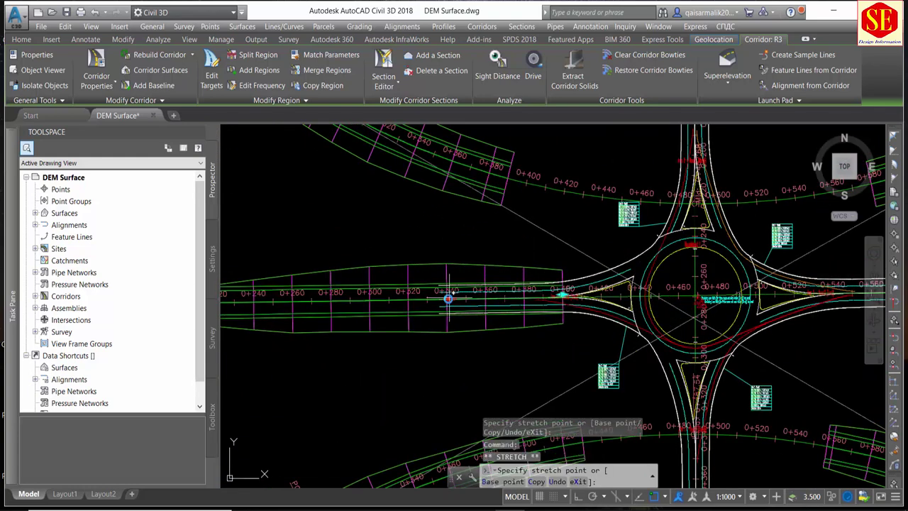
click(439, 293)
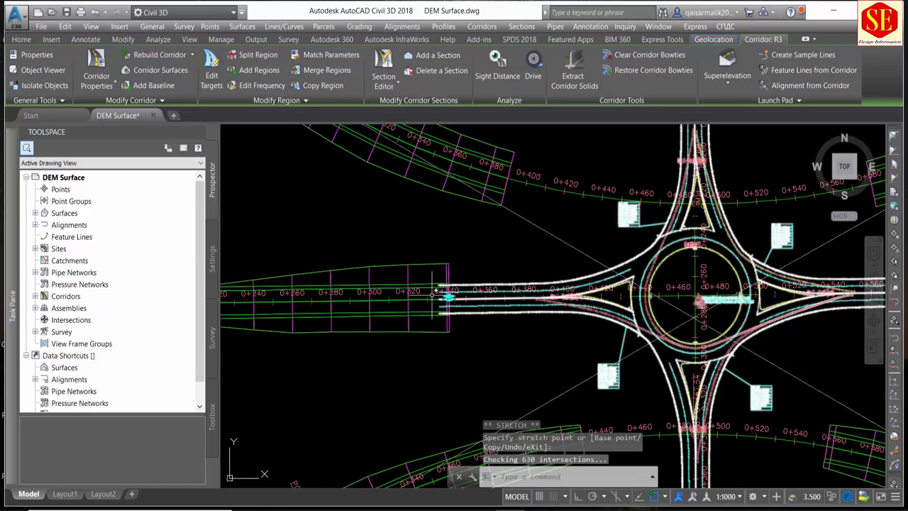
scroll(410, 267, down, 3)
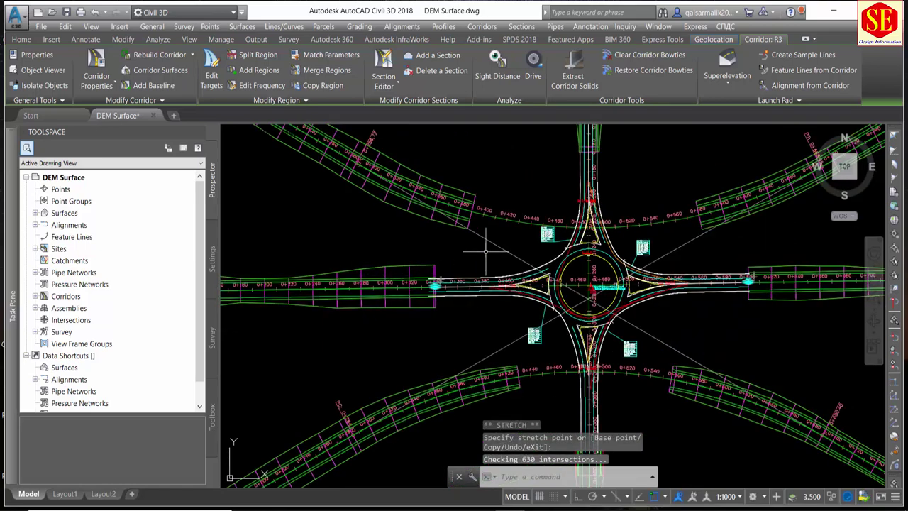
middle_drag(486, 249, 476, 210)
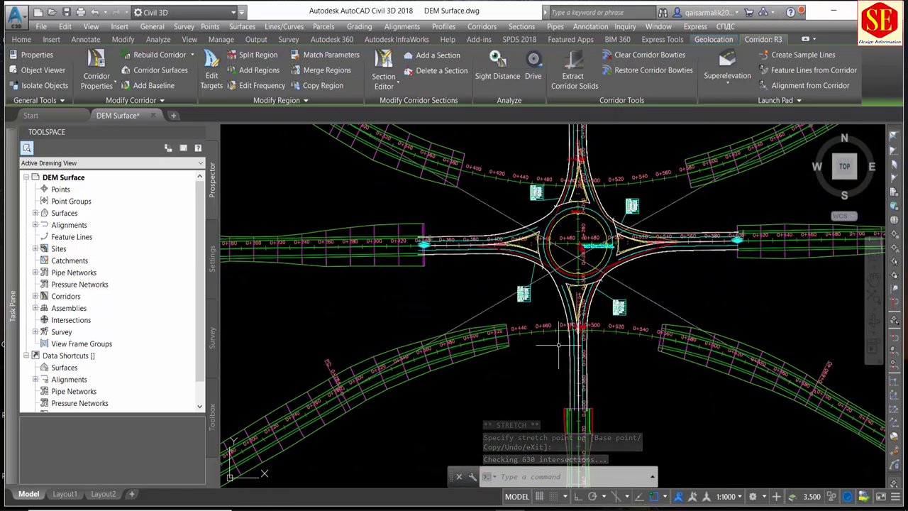
key(Escape)
scroll(490, 369, down, 2)
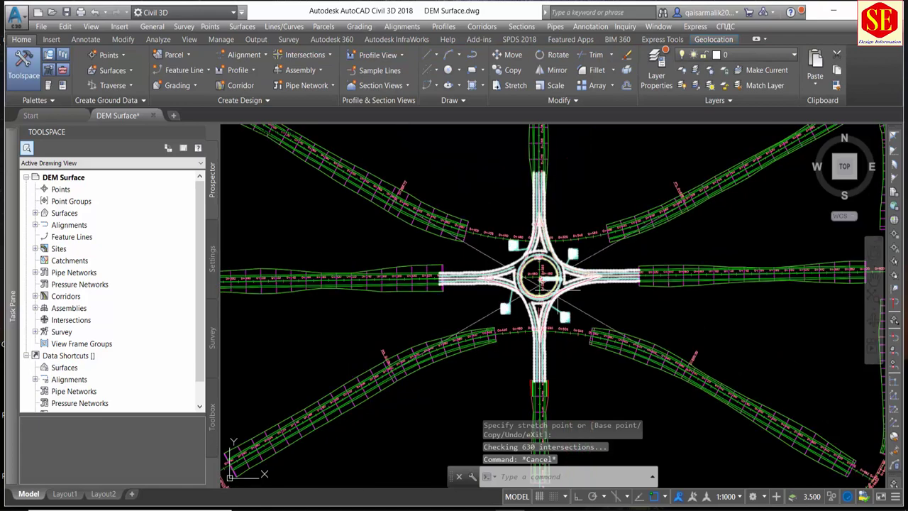
Launch Create Intersection and zoom to the alignment crossing inside the roundabout circle.
scroll(542, 283, up, 3)
scroll(567, 291, up, 2)
scroll(595, 298, up, 2)
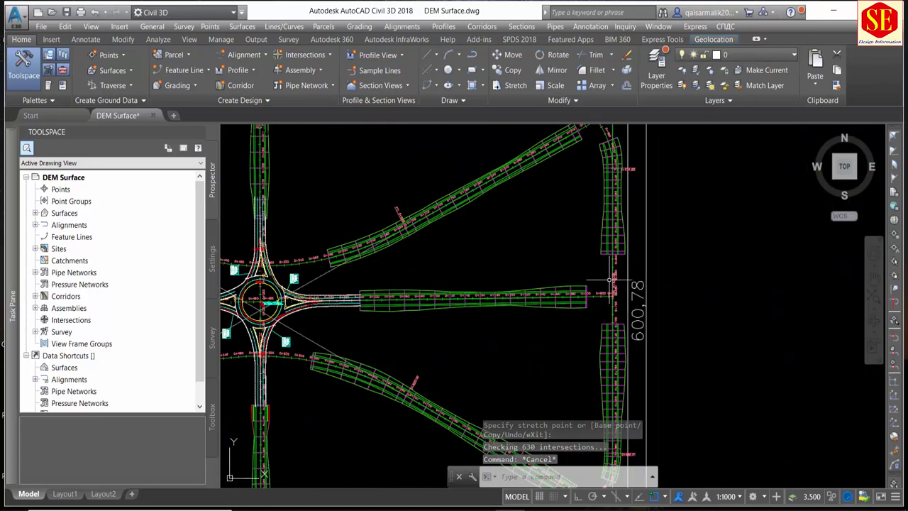
scroll(622, 310, up, 3)
middle_drag(550, 295, 482, 280)
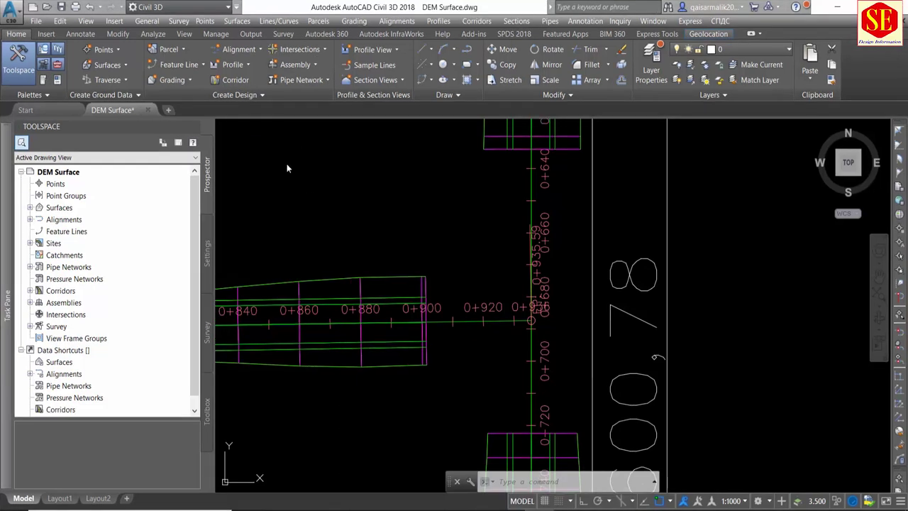
click(323, 50)
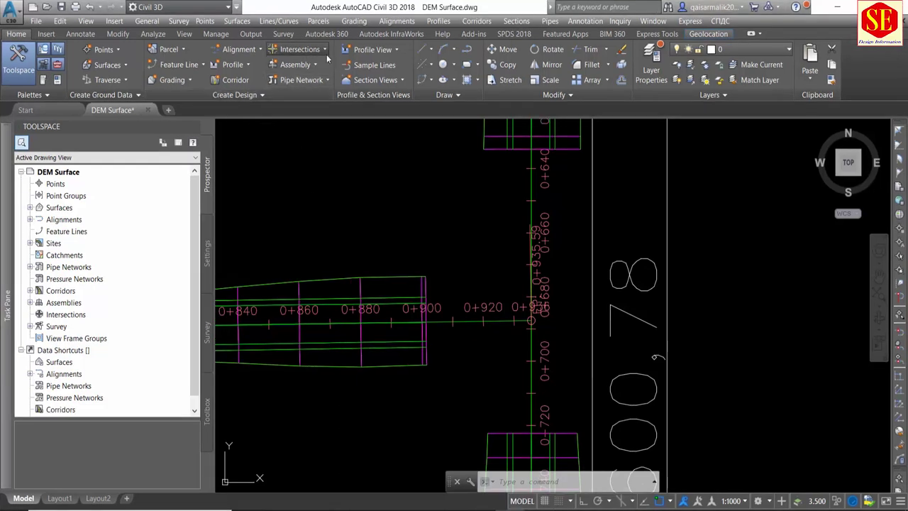
click(307, 74)
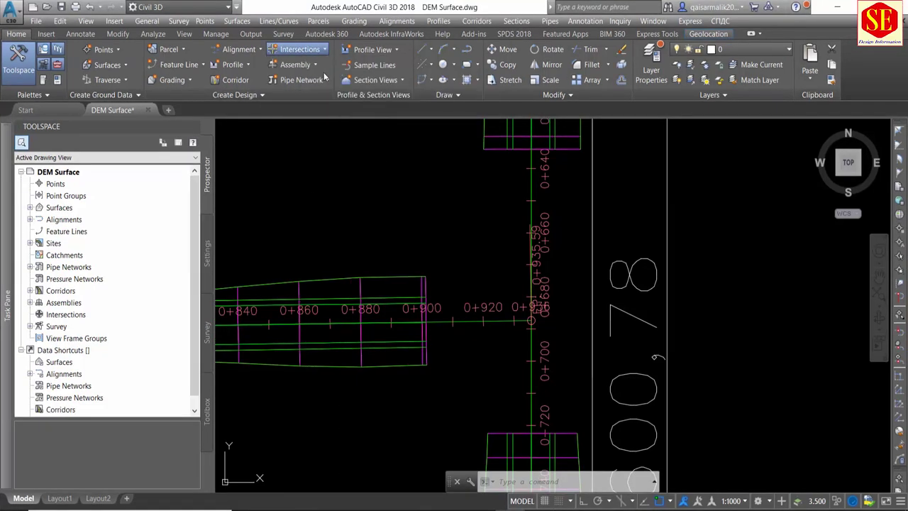
scroll(532, 304, up, 3)
scroll(504, 326, up, 3)
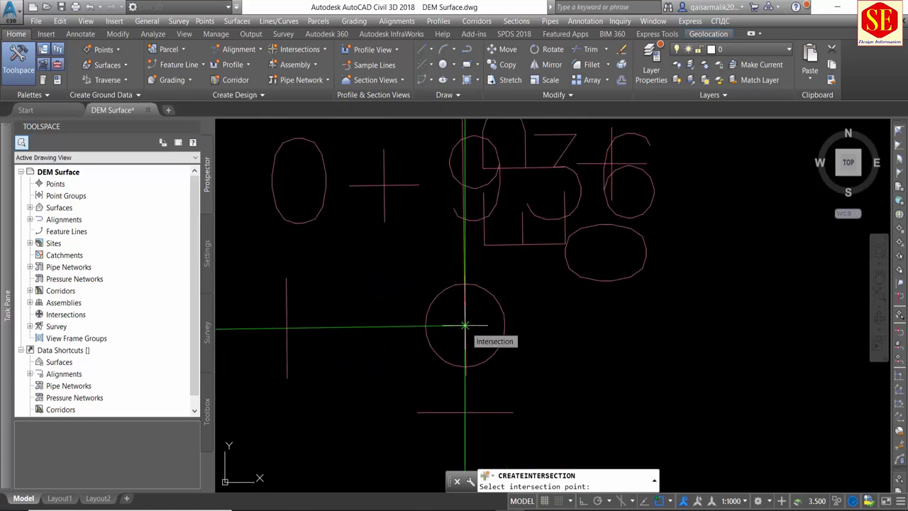
scroll(464, 326, down, 2)
scroll(459, 269, down, 1)
scroll(456, 205, down, 1)
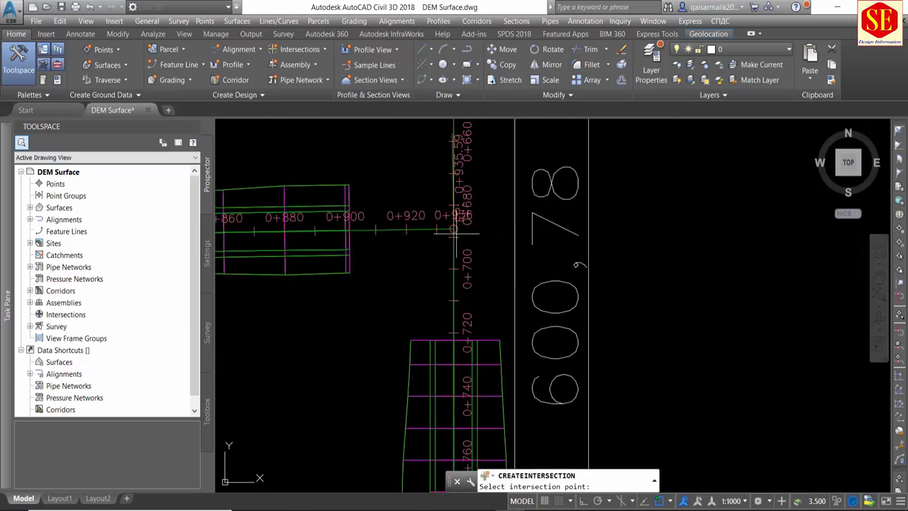
scroll(454, 229, up, 2)
scroll(426, 236, up, 2)
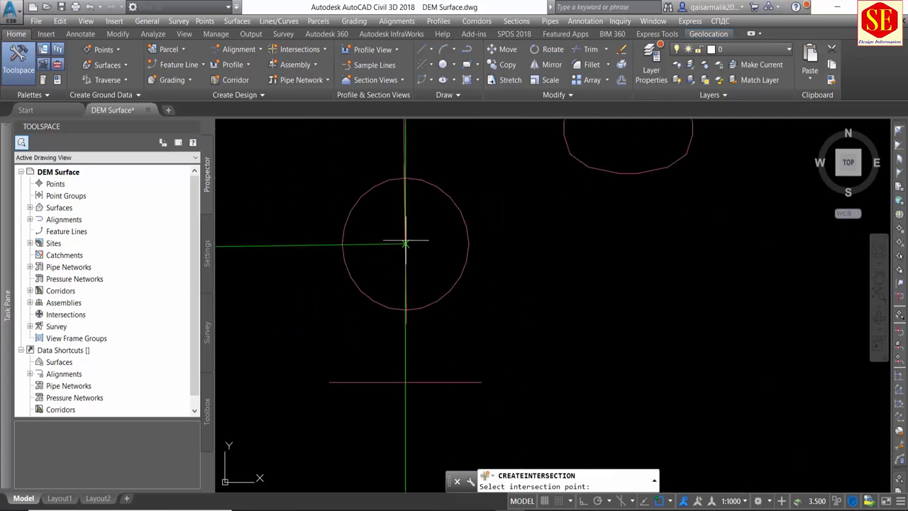
Pick the Road1–Road3 crossing point, keep the default name, and move to Geometry Details.
click(405, 243)
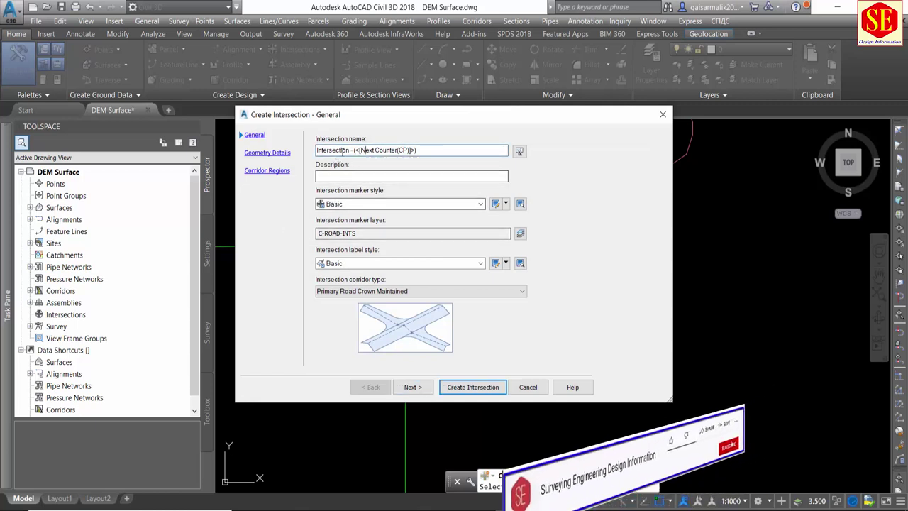
click(426, 150)
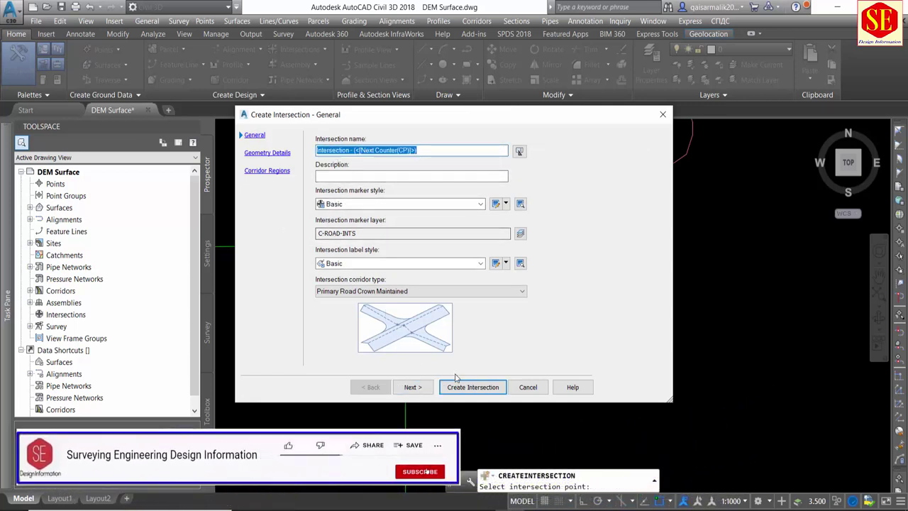
click(424, 389)
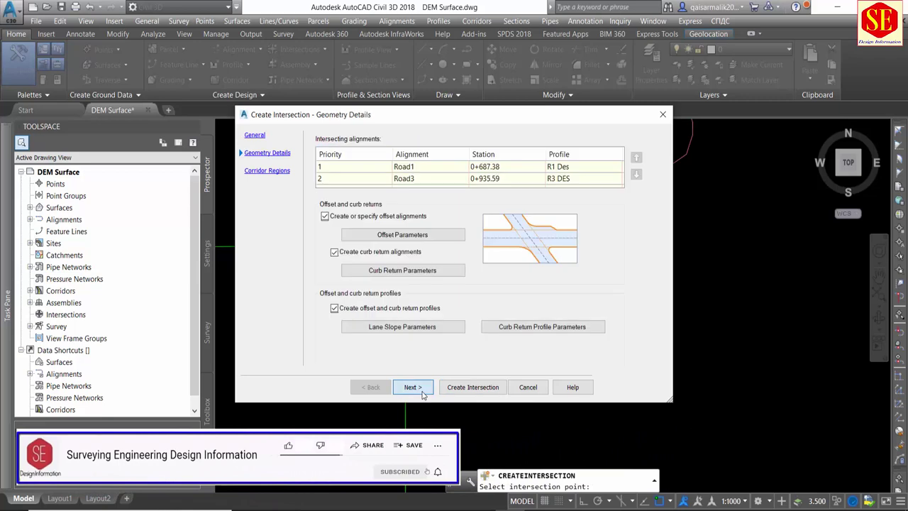
click(474, 169)
Verify all four offset alignment values are 3.000m in Offset Parameters and accept.
click(411, 238)
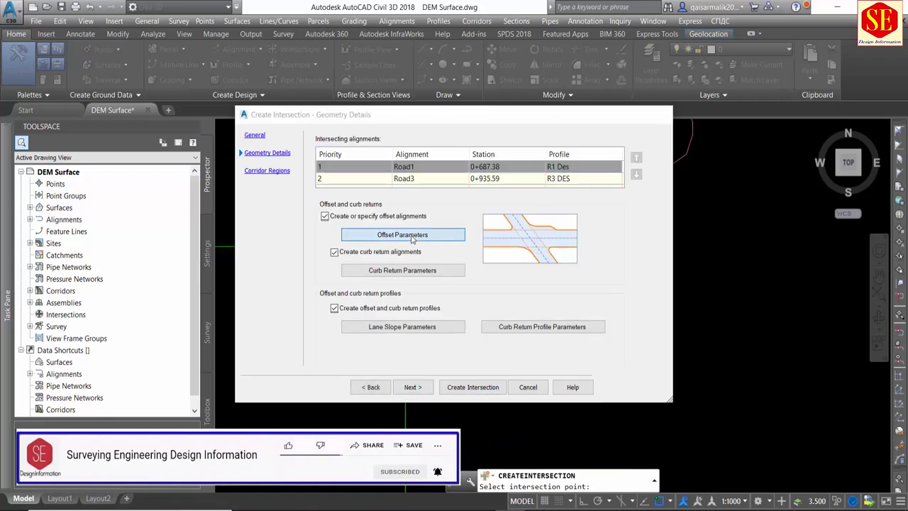
click(495, 187)
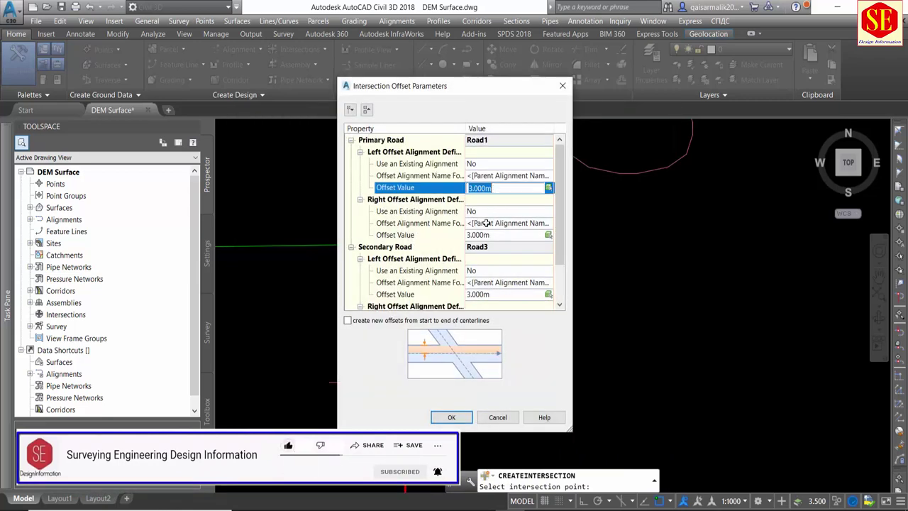
click(483, 235)
scroll(500, 206, down, 1)
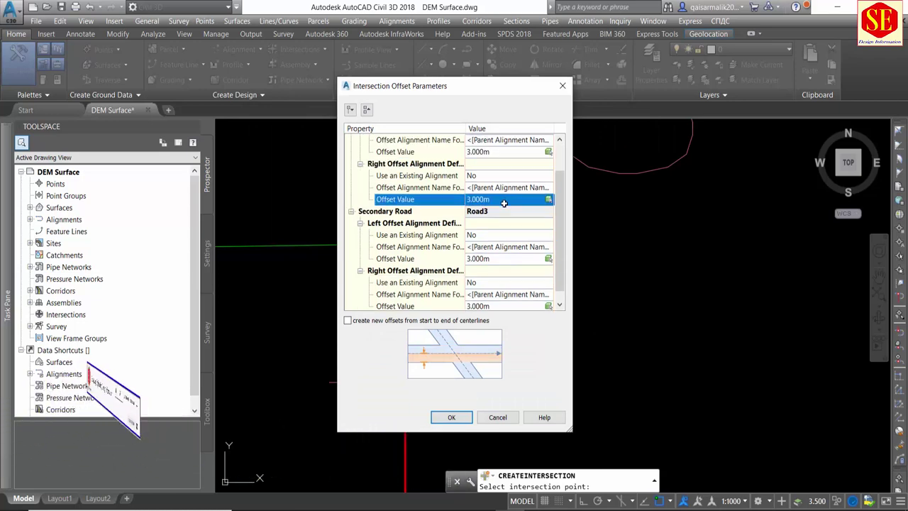
click(486, 259)
scroll(487, 261, down, 1)
click(484, 294)
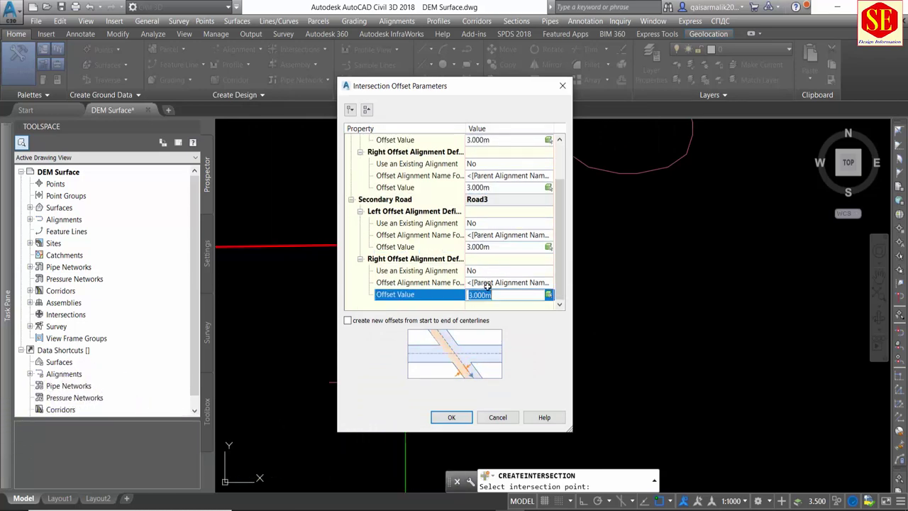
key(Up)
key(Up)
key(Up)
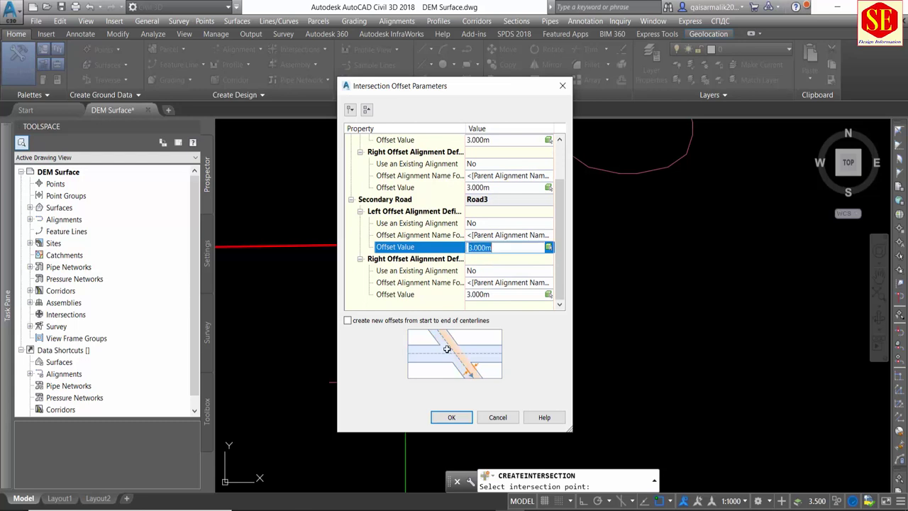
click(483, 188)
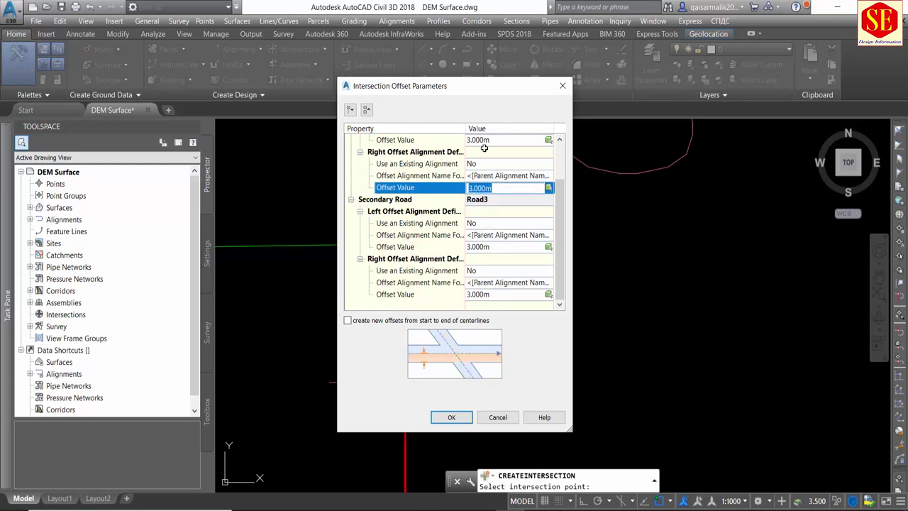
key(Return)
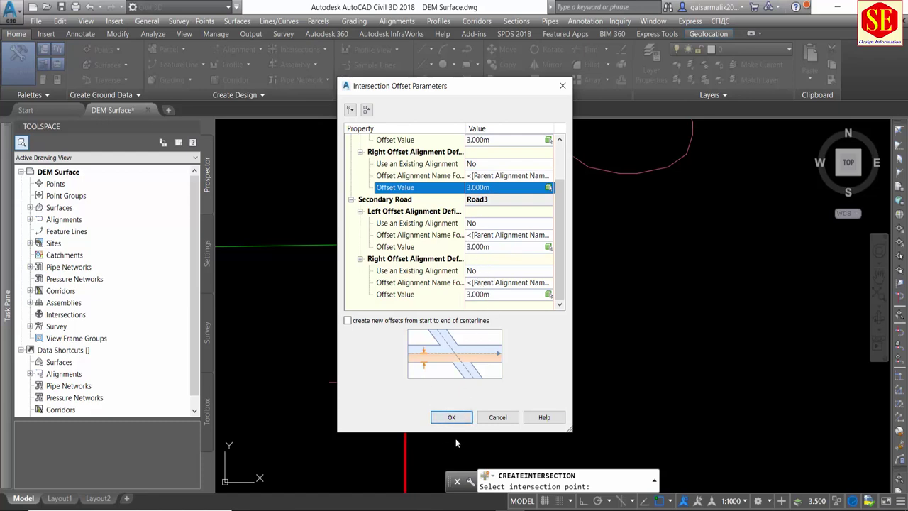
click(454, 420)
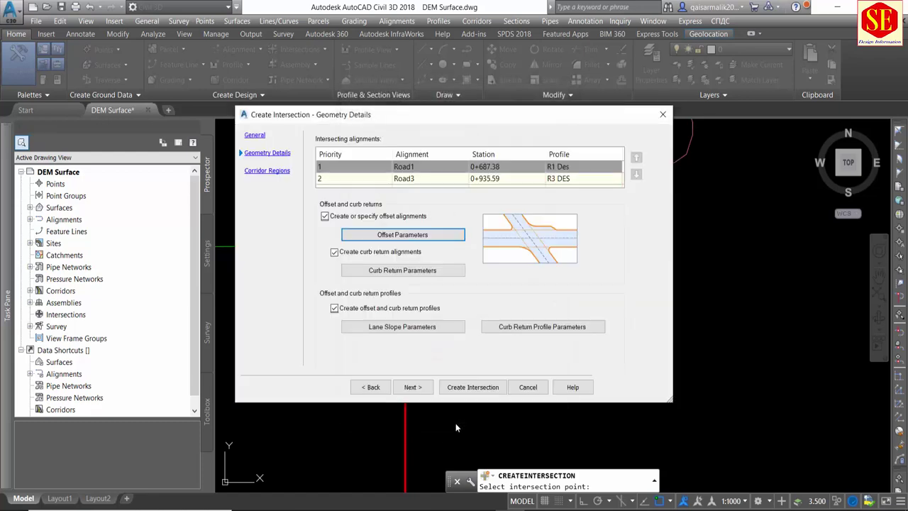
Confirm the 10.000m curb return radius, then review Road1's -2.00% left and right cross falls.
click(363, 276)
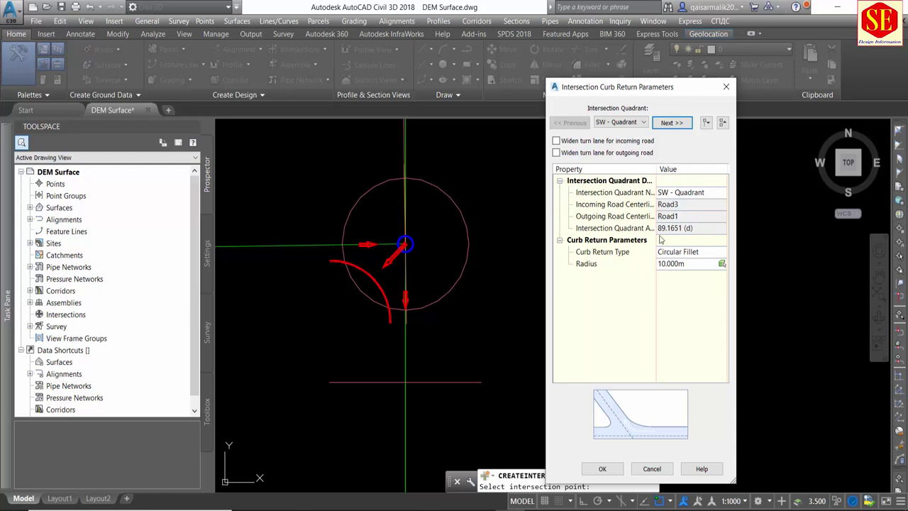
click(602, 469)
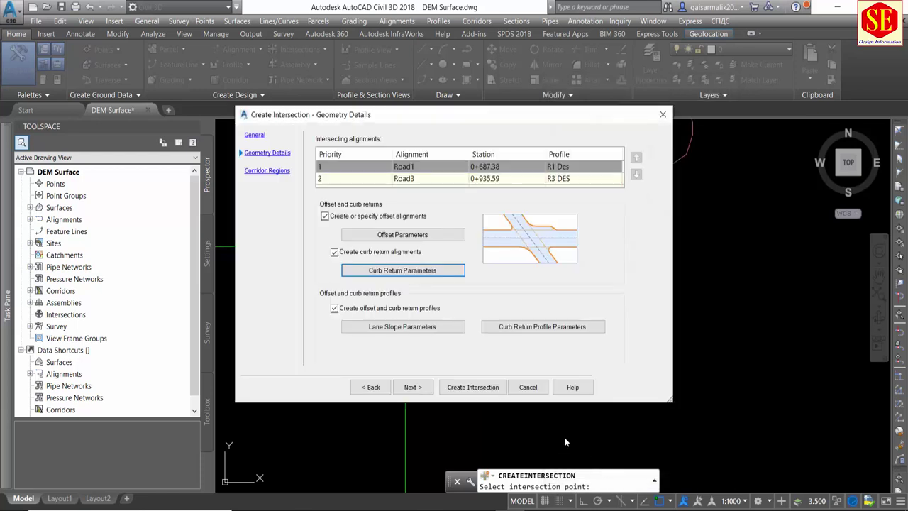
click(403, 328)
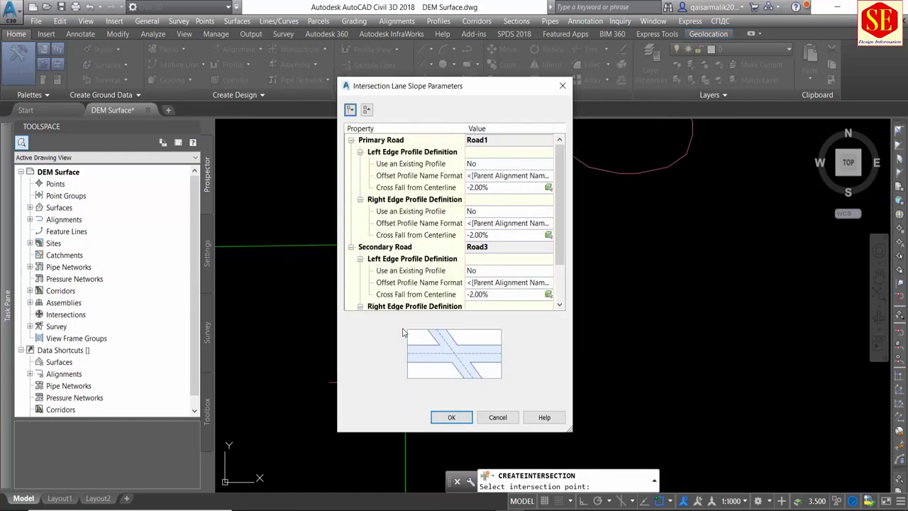
click(488, 186)
click(486, 235)
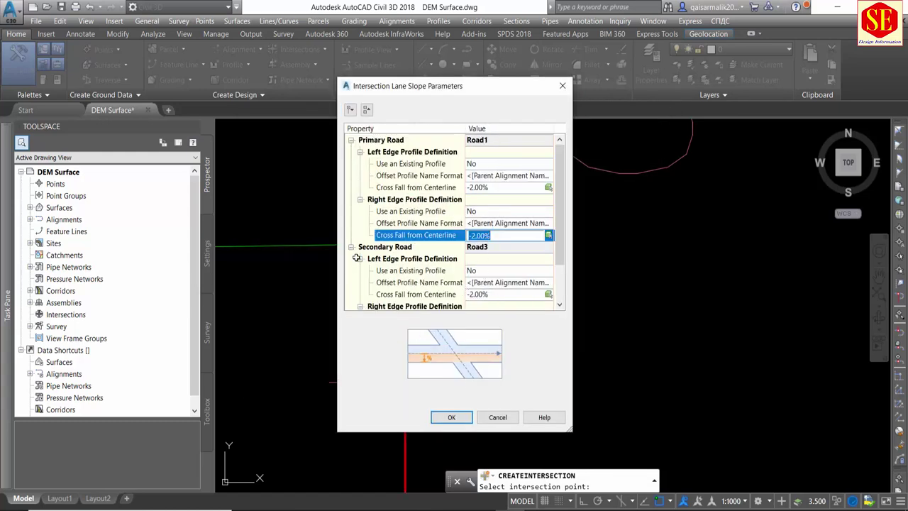
click(408, 86)
Review Road3's -2.00% left and right cross falls and accept the lane slopes.
drag(492, 93, 660, 131)
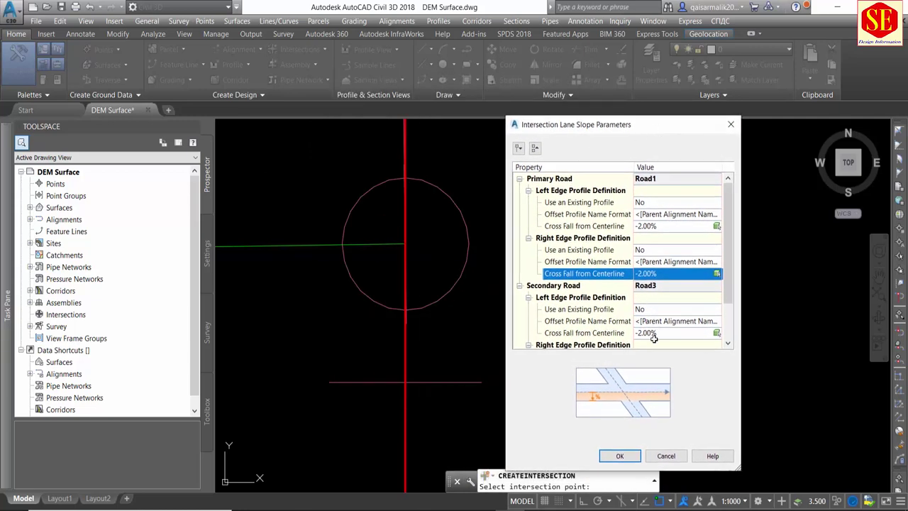
click(649, 333)
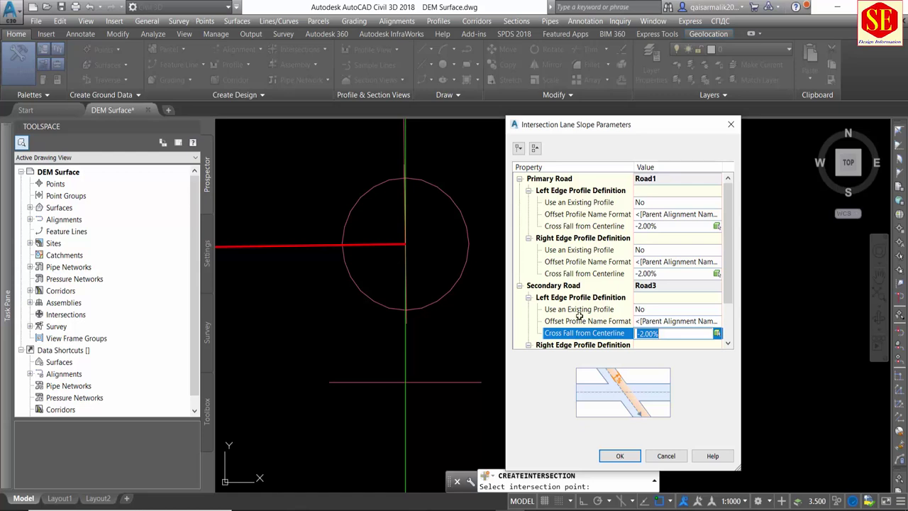
scroll(652, 321, down, 2)
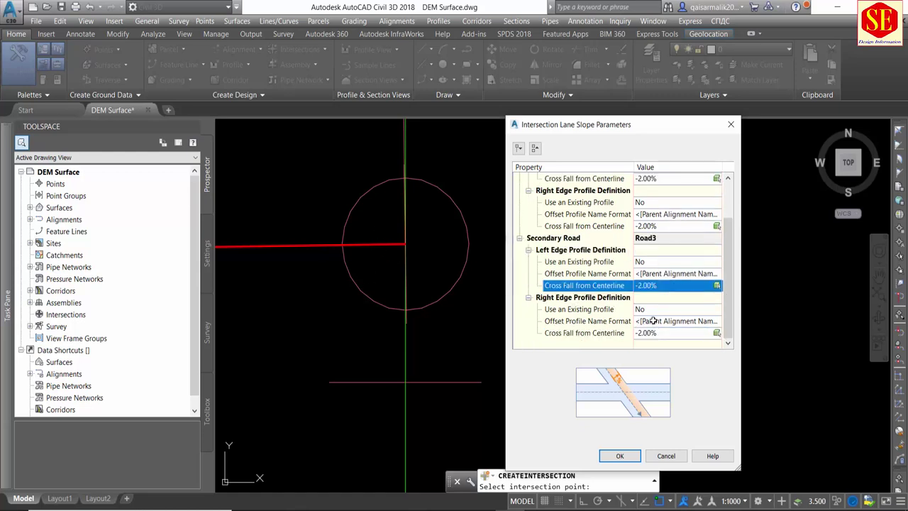
click(646, 332)
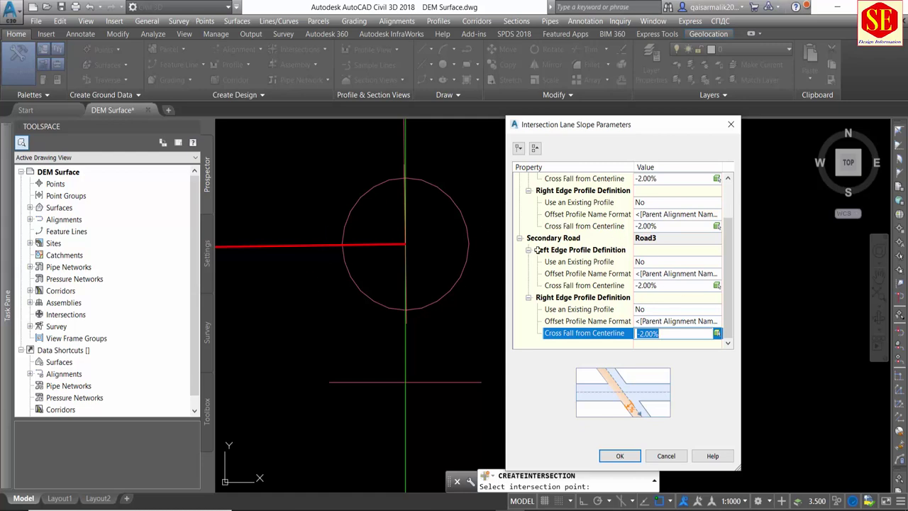
click(620, 456)
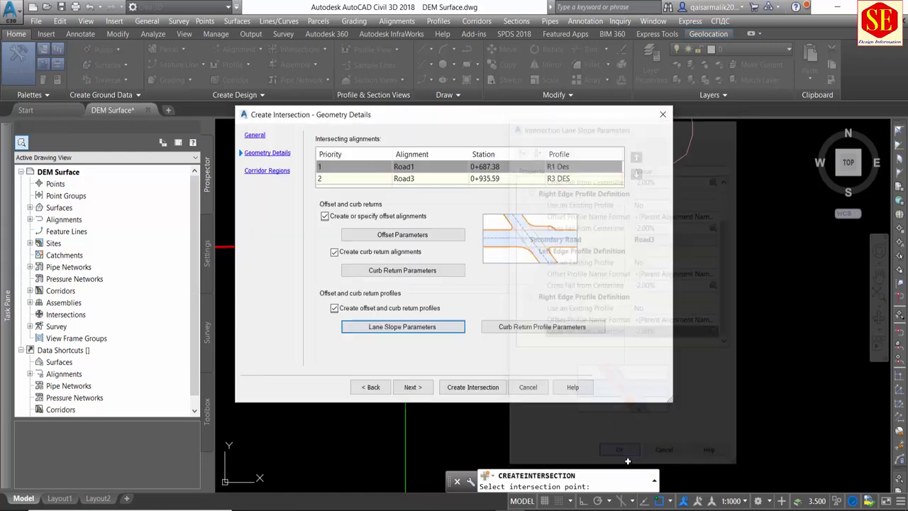
Keep 'Create a new corridor' with DEM daylight surface and create the Road1–Road3 intersection.
click(412, 388)
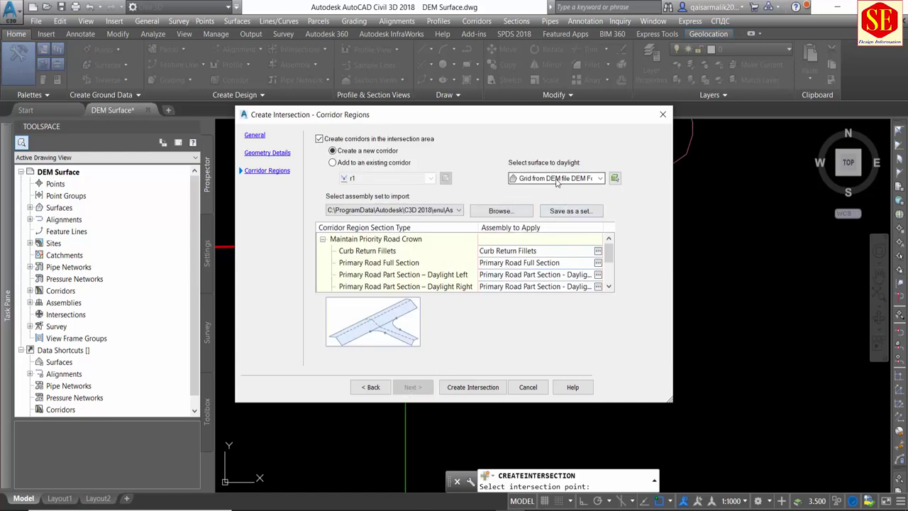
scroll(502, 279, down, 1)
scroll(507, 253, down, 1)
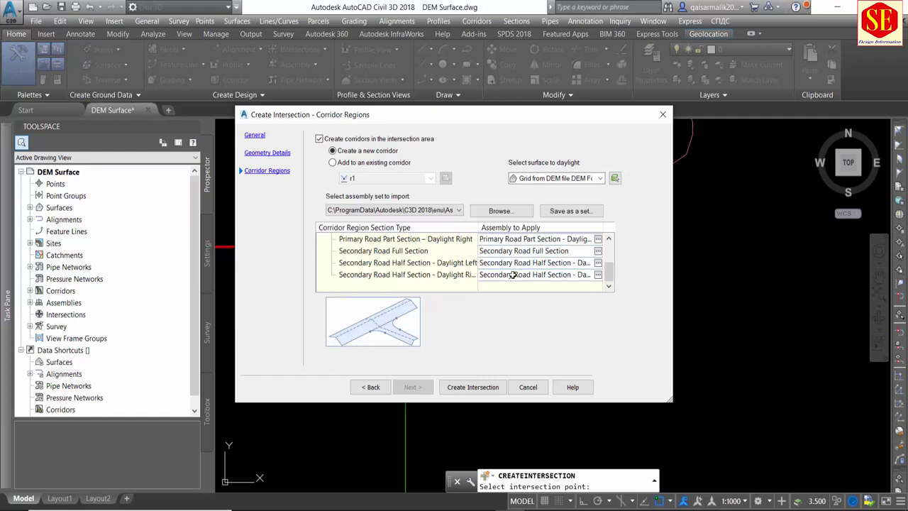
click(473, 390)
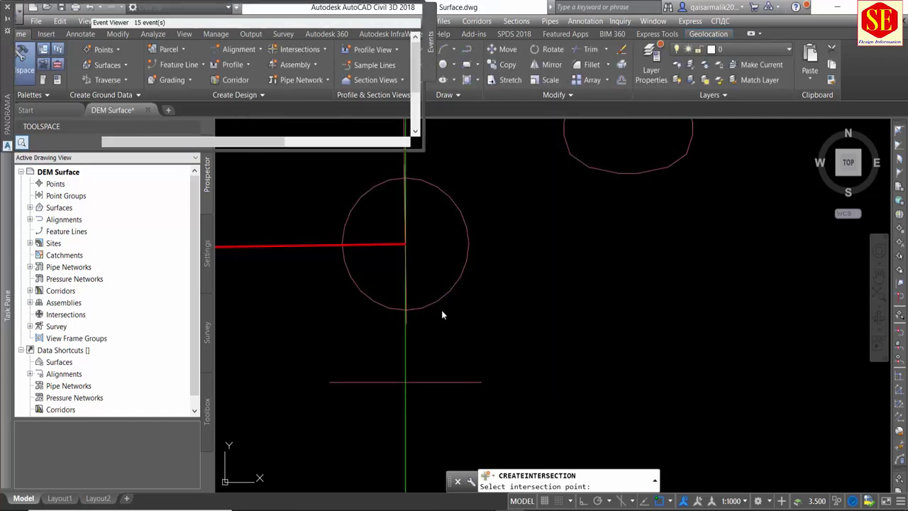
Pick the Road1–Road3 crossing point to create the T-intersection.
click(366, 280)
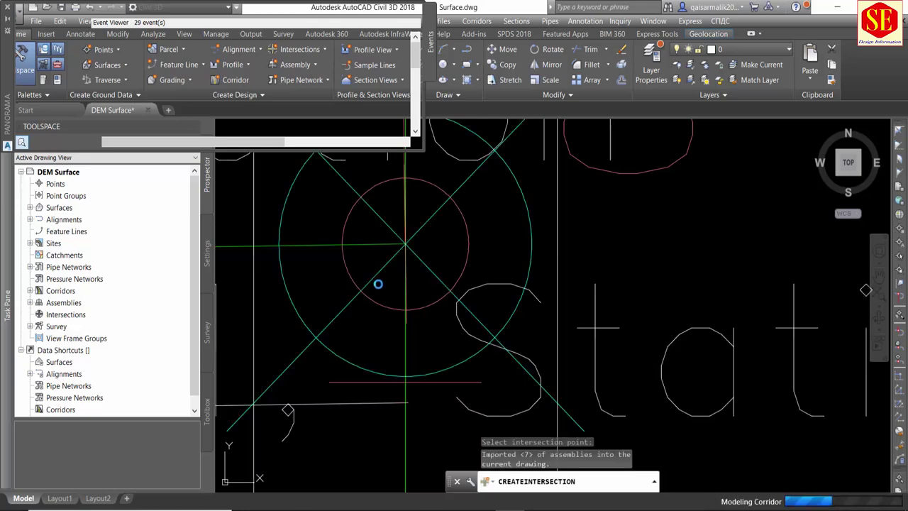
scroll(439, 353, down, 3)
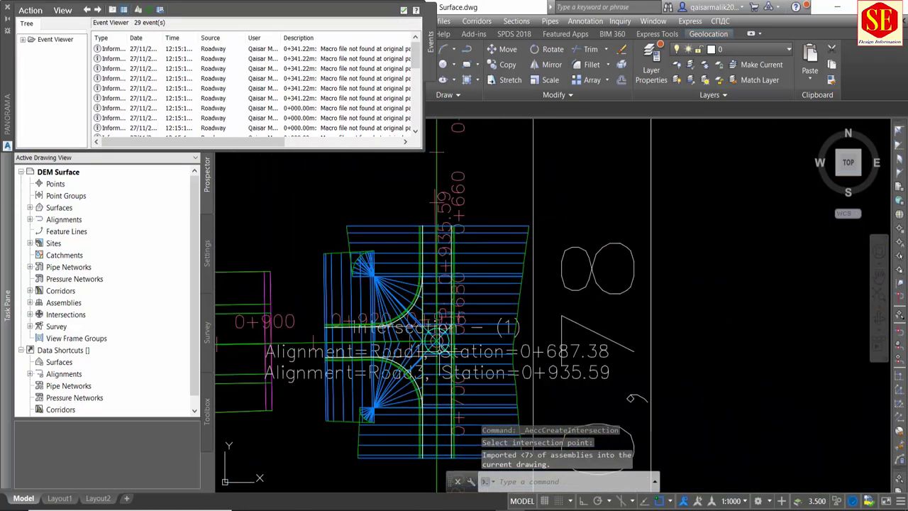
scroll(454, 337, down, 2)
scroll(459, 284, down, 1)
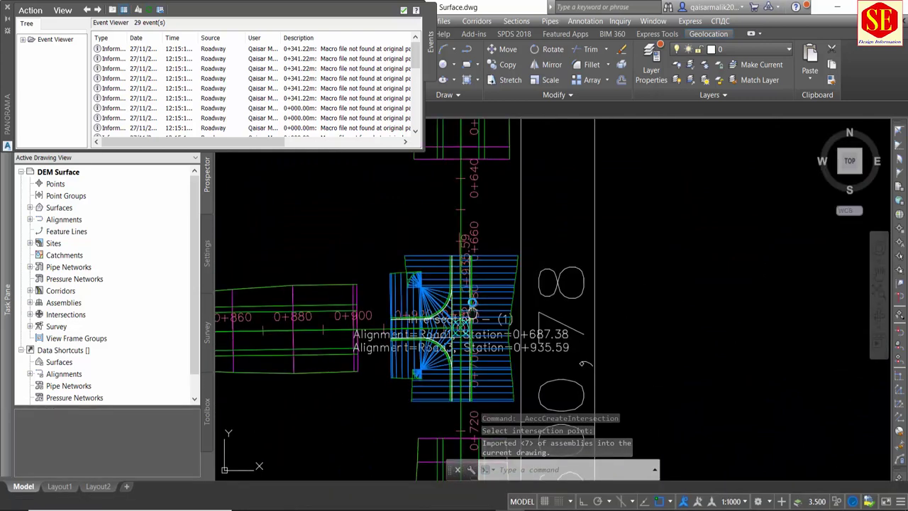
scroll(463, 227, down, 2)
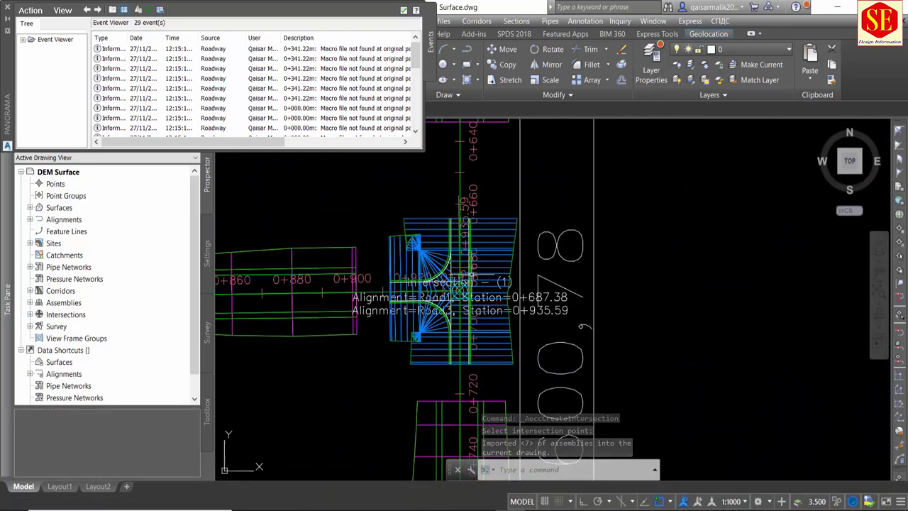
Select the road corridor and stretch its region ends to the new intersection.
click(438, 353)
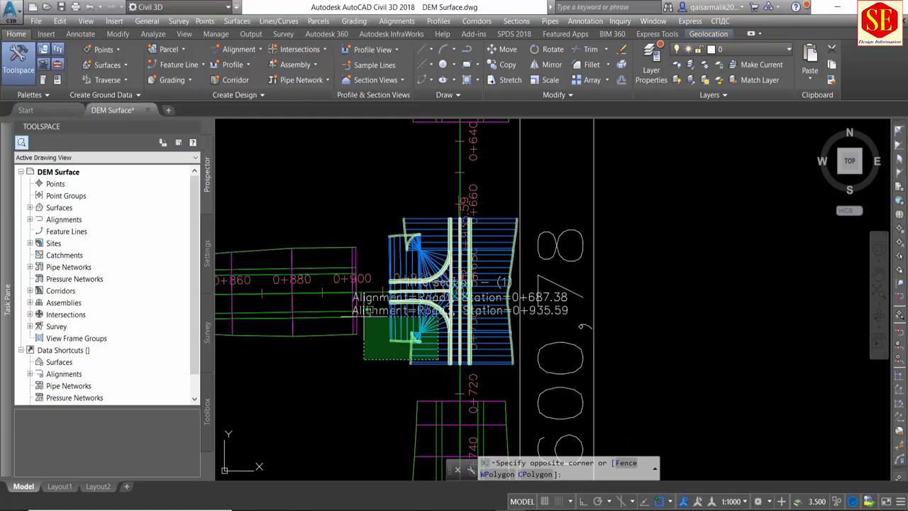
key(Escape)
click(353, 288)
scroll(363, 292, up, 5)
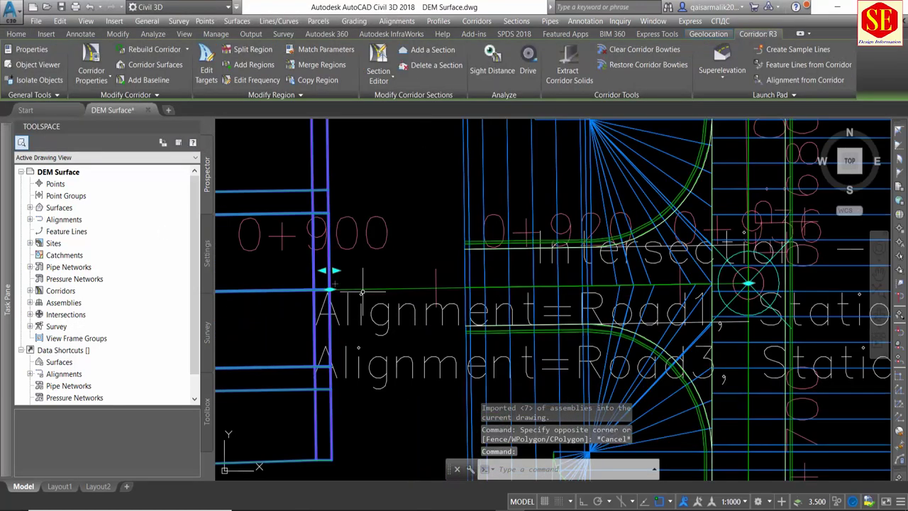
click(419, 287)
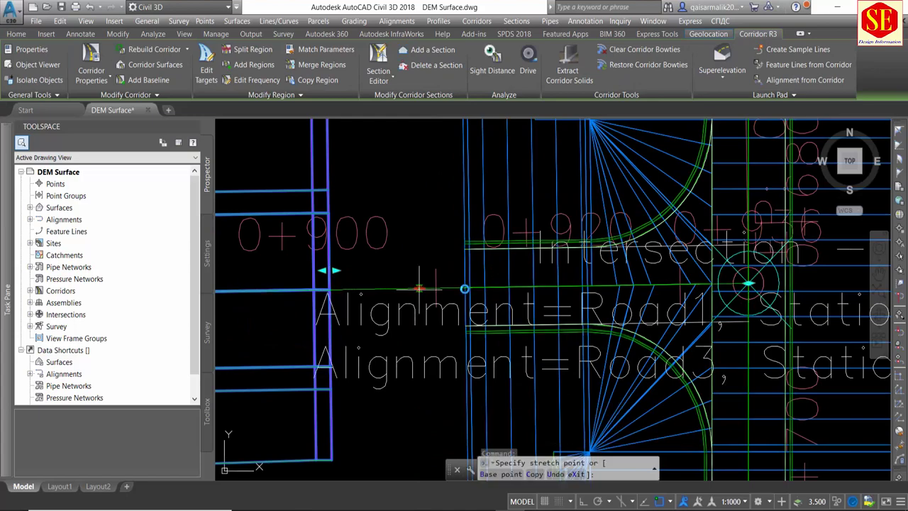
scroll(462, 288, down, 2)
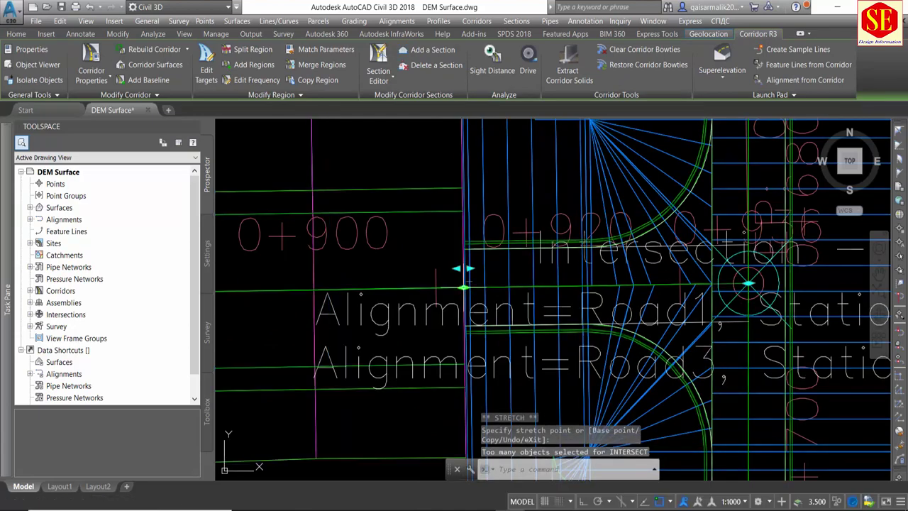
scroll(394, 317, down, 4)
middle_drag(502, 137, 496, 183)
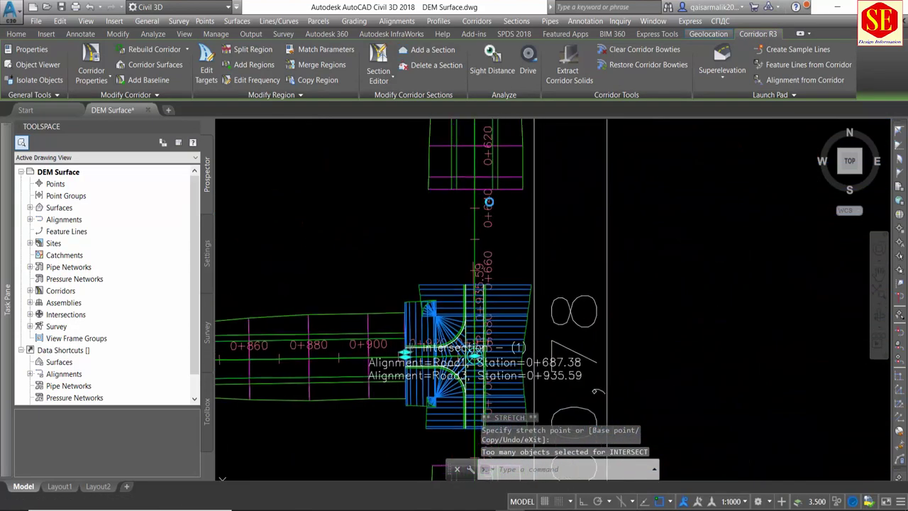
click(504, 188)
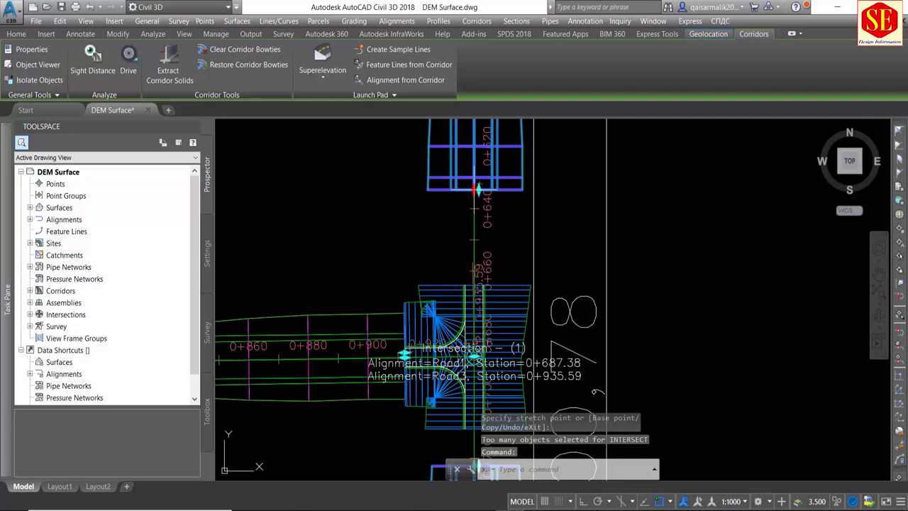
click(475, 188)
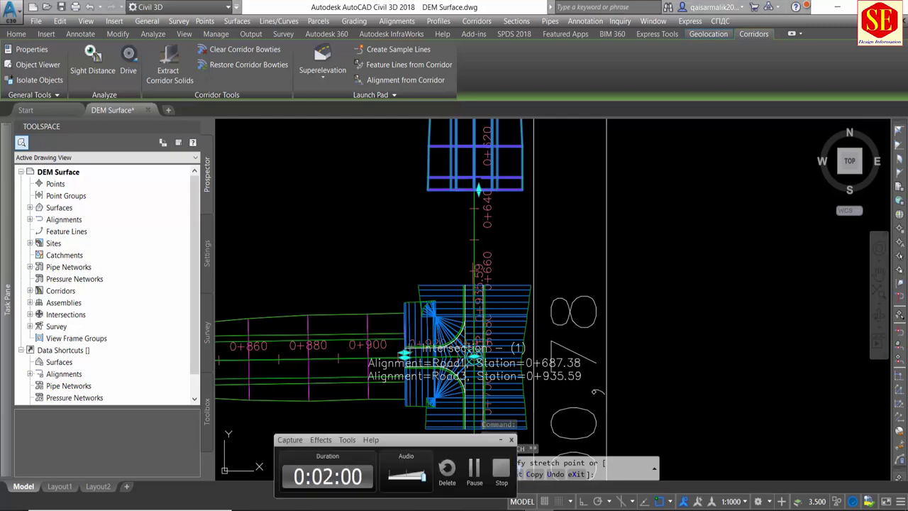
click(473, 285)
Extend the lower corridor's top end near 0+720 up to the intersection.
middle_drag(578, 286, 571, 241)
scroll(448, 343, up, 2)
scroll(448, 343, up, 2)
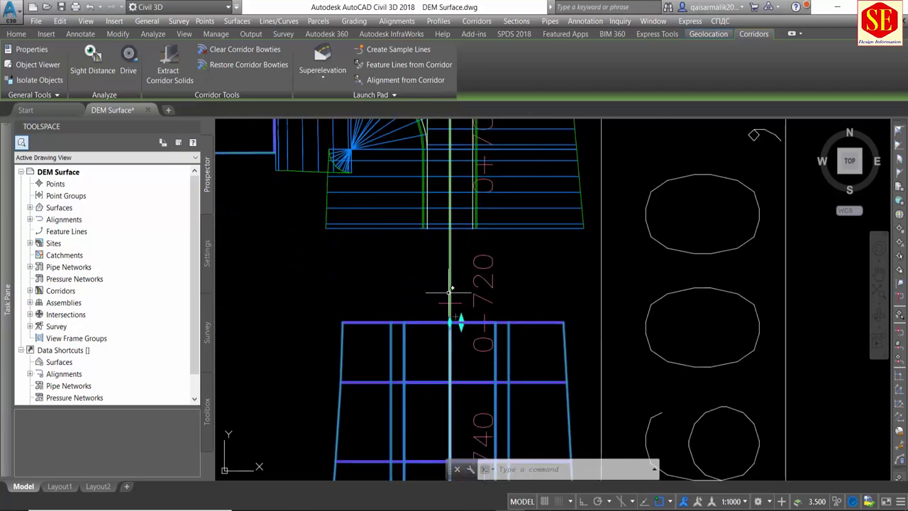
scroll(448, 343, up, 1)
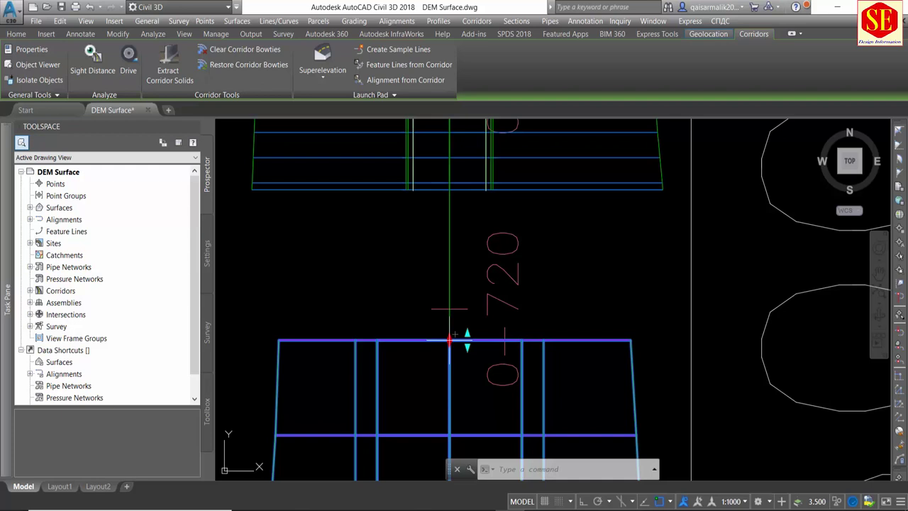
click(449, 341)
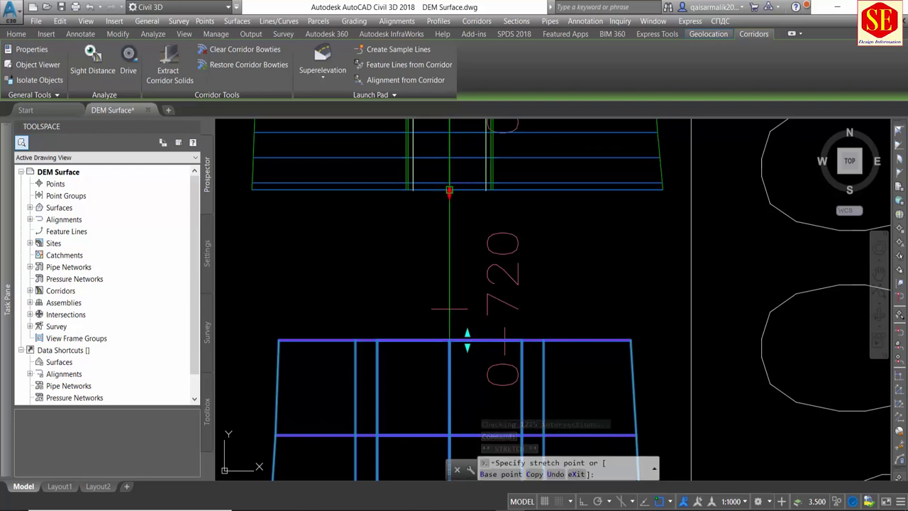
click(448, 188)
scroll(454, 213, down, 5)
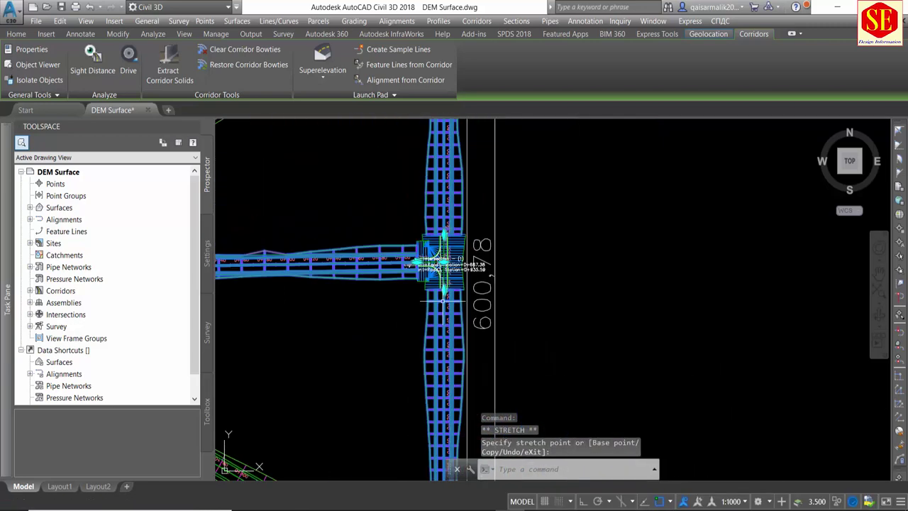
key(Escape)
scroll(518, 329, down, 5)
Create a default-setting intersection at the top-right corner, joining Road4 at station 0+976.94.
scroll(496, 305, down, 1)
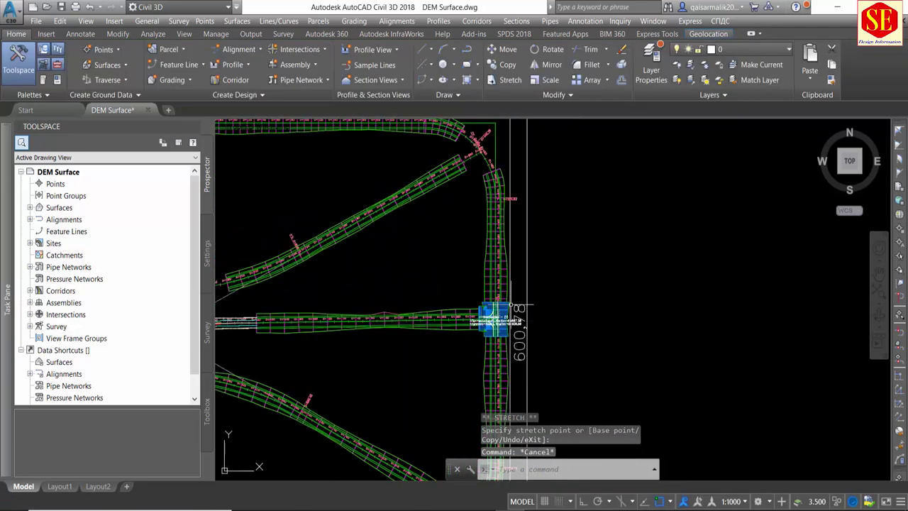
middle_drag(526, 183, 581, 235)
scroll(581, 226, up, 1)
scroll(580, 220, up, 1)
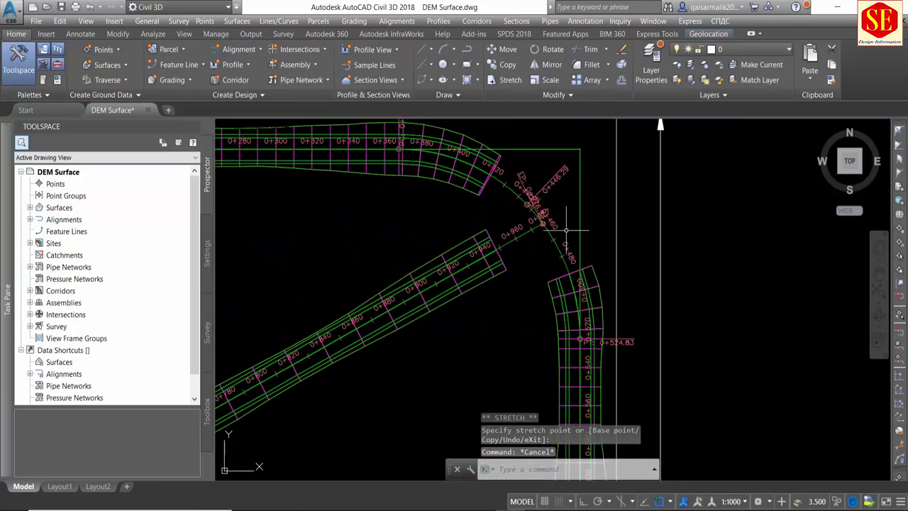
scroll(580, 216, up, 1)
click(298, 50)
click(324, 66)
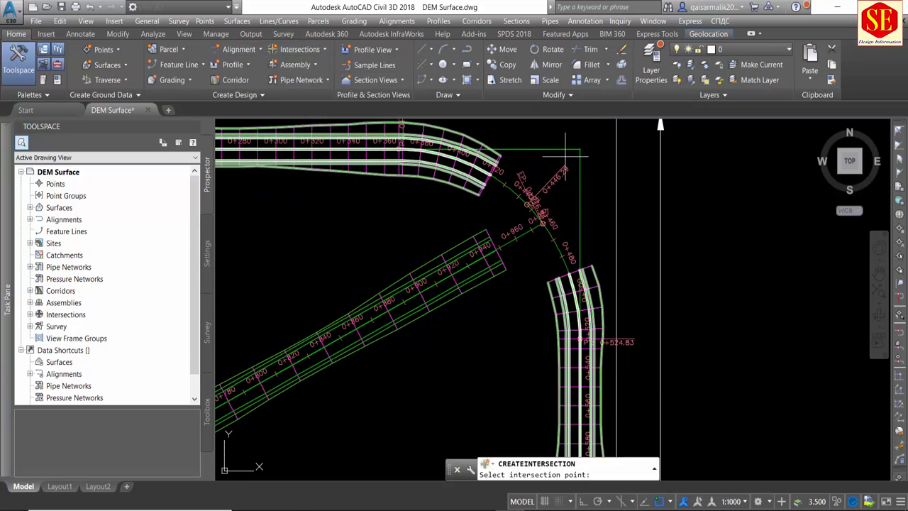
scroll(525, 212, up, 1)
scroll(514, 225, up, 3)
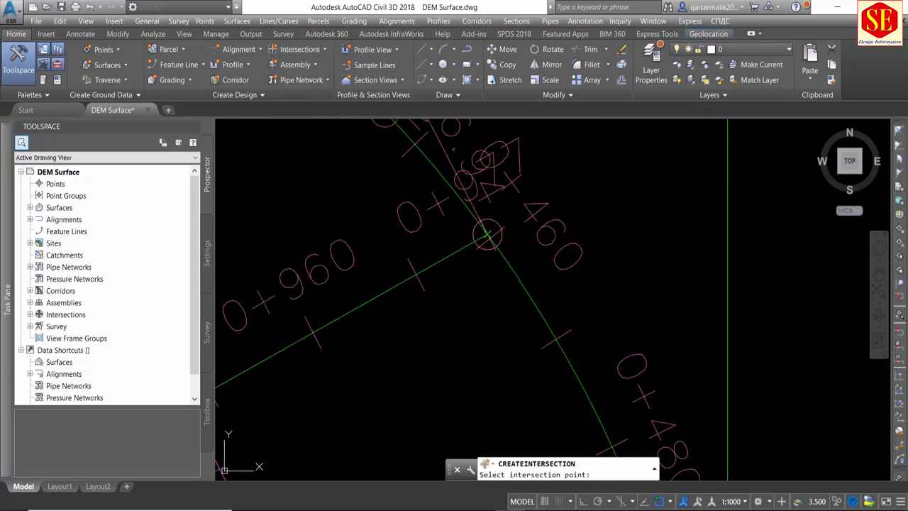
click(501, 248)
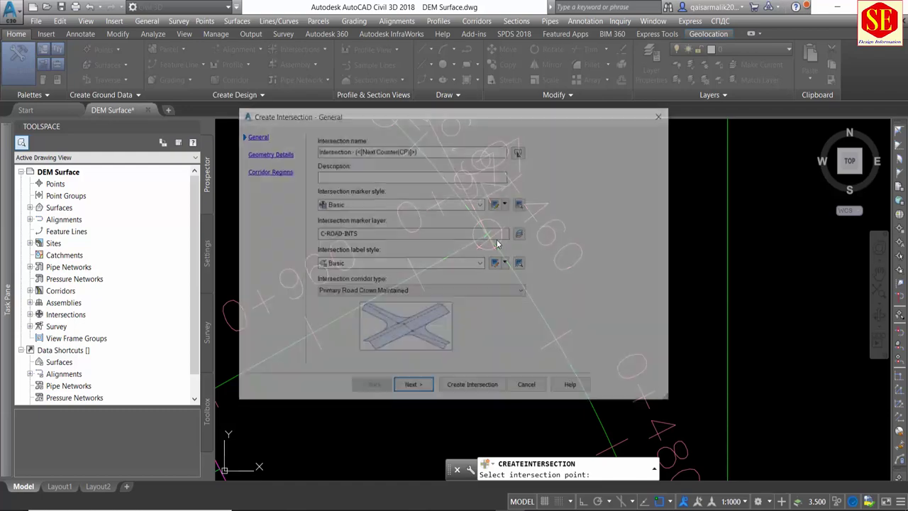
click(471, 389)
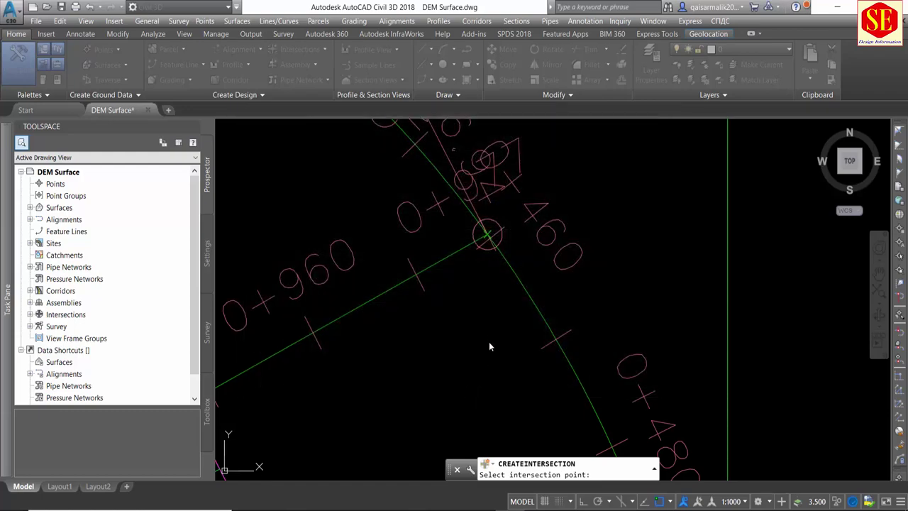
scroll(489, 328, down, 3)
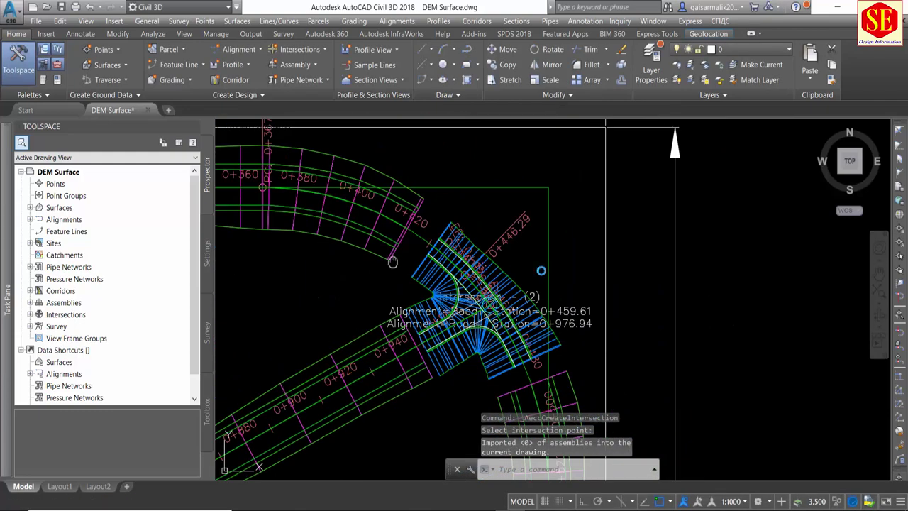
Create a default-setting intersection where the road meets the curved road.
click(324, 50)
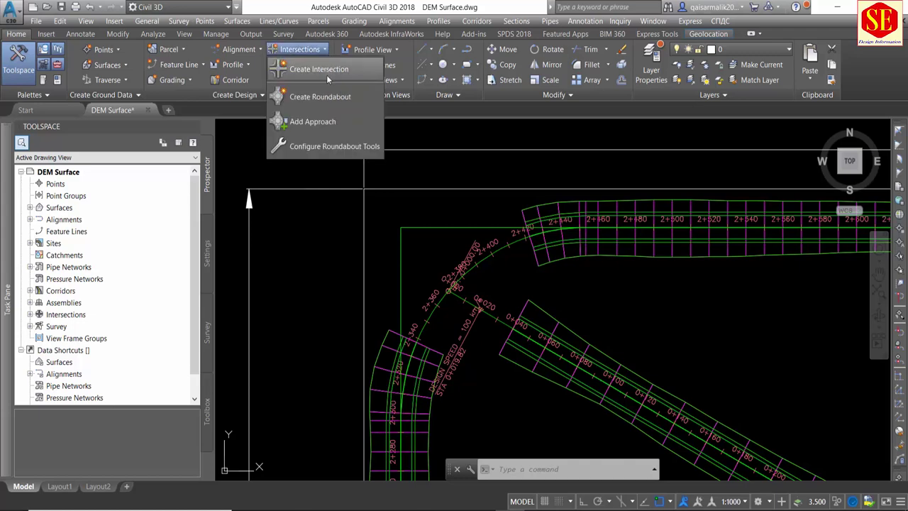
click(312, 123)
scroll(450, 295, up, 4)
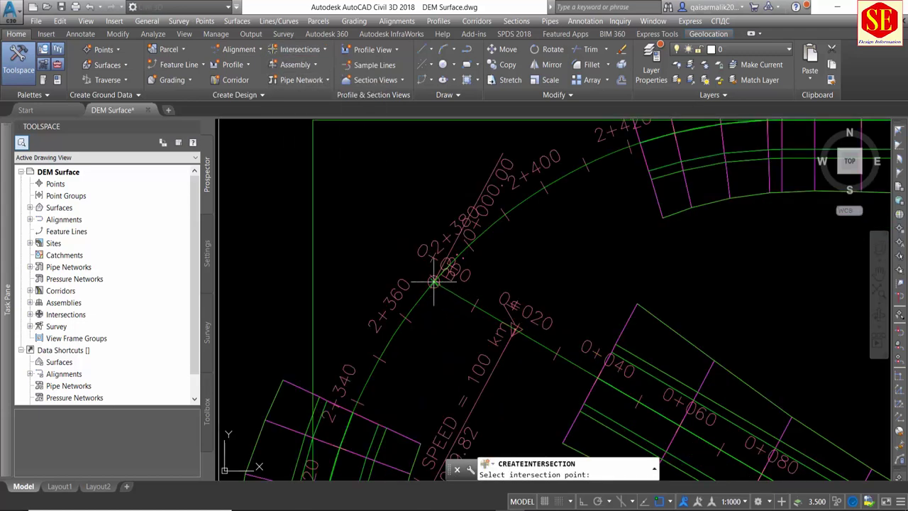
click(434, 282)
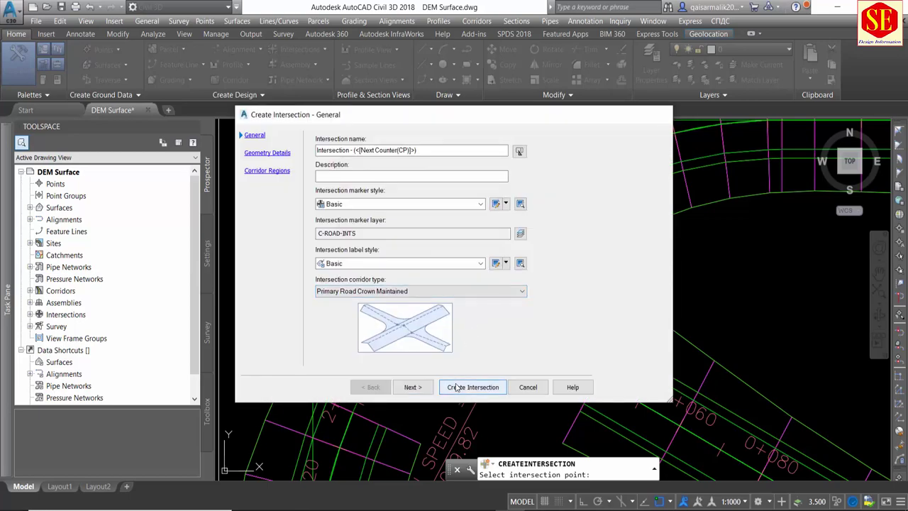
click(468, 386)
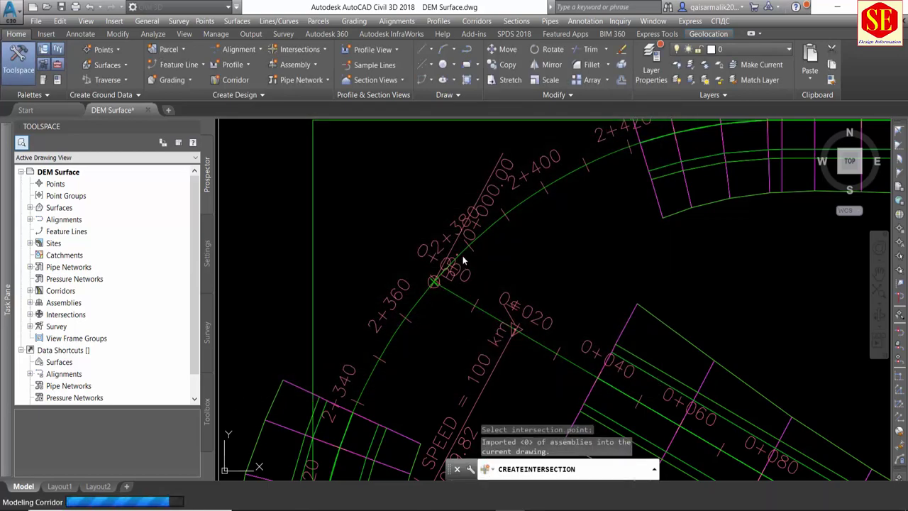
scroll(467, 213, down, 5)
Start a new intersection, then dismiss its setup dialog to return to the drawing.
scroll(464, 221, up, 5)
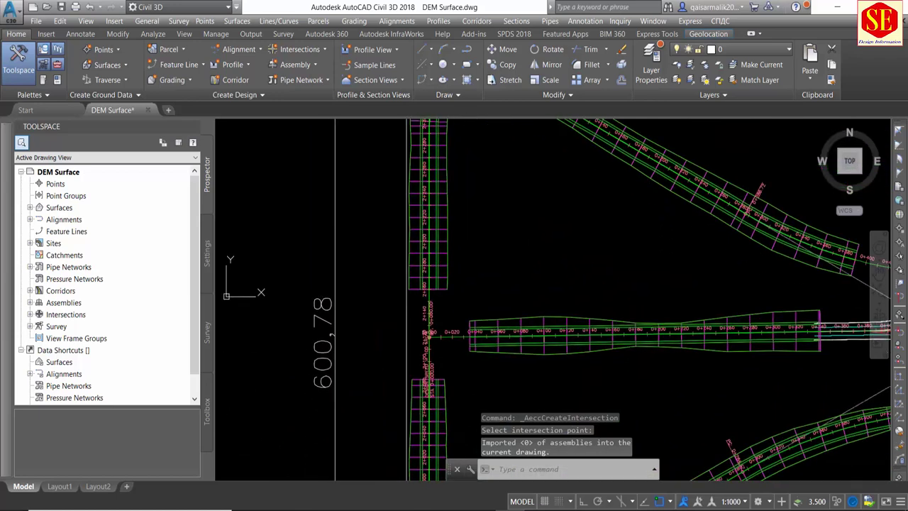
scroll(432, 315, up, 2)
scroll(432, 312, up, 2)
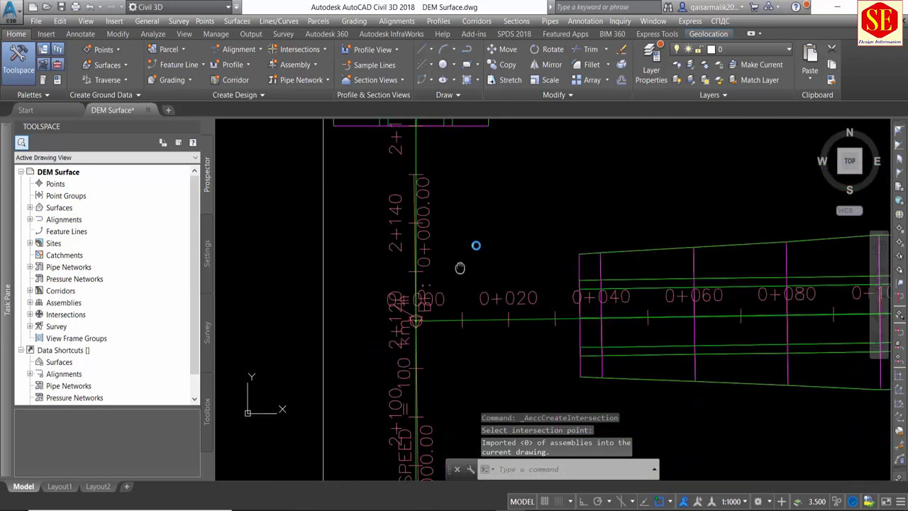
click(323, 50)
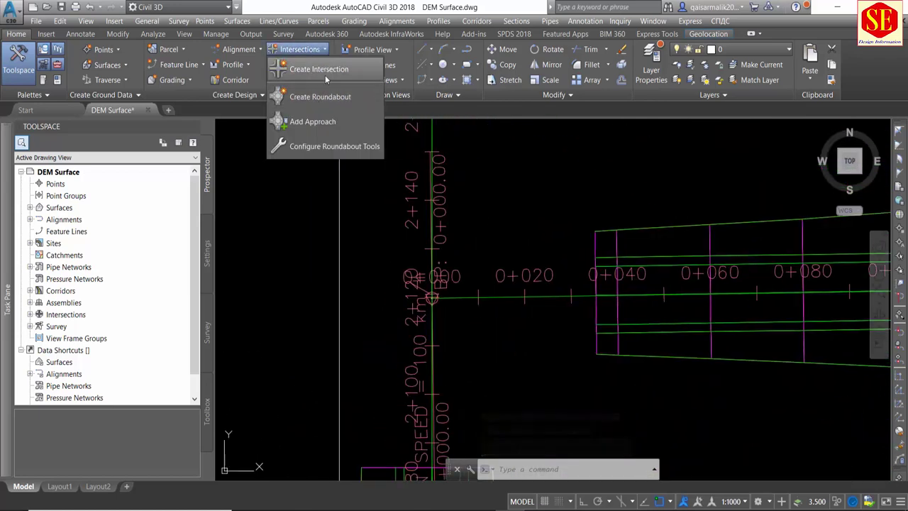
click(318, 69)
scroll(429, 312, up, 2)
scroll(432, 259, up, 3)
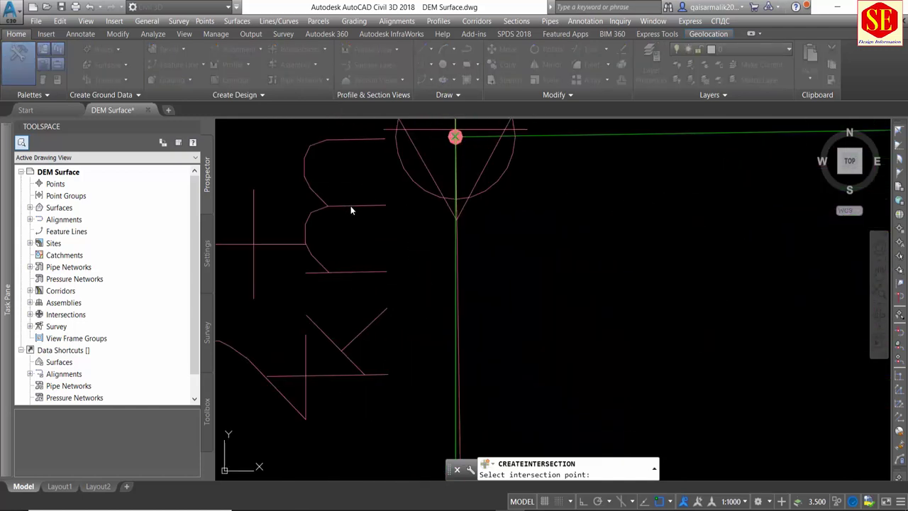
click(449, 387)
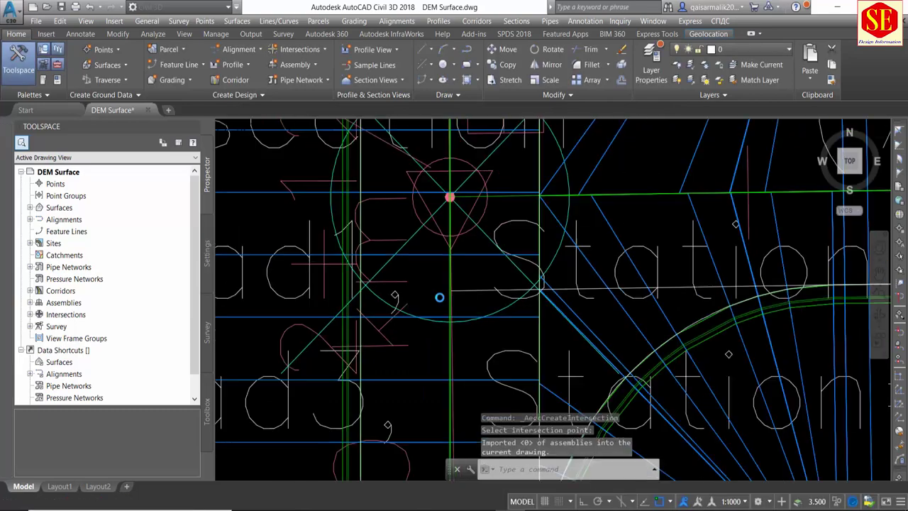
Begin another intersection by picking the corner point where the roads cross.
scroll(445, 283, down, 2)
scroll(447, 234, down, 3)
scroll(439, 267, down, 2)
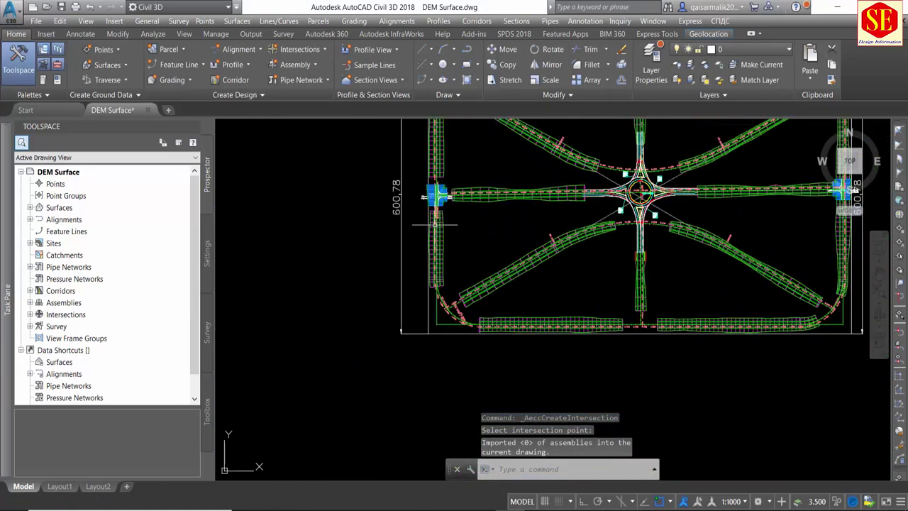
scroll(461, 321, up, 3)
scroll(397, 234, up, 2)
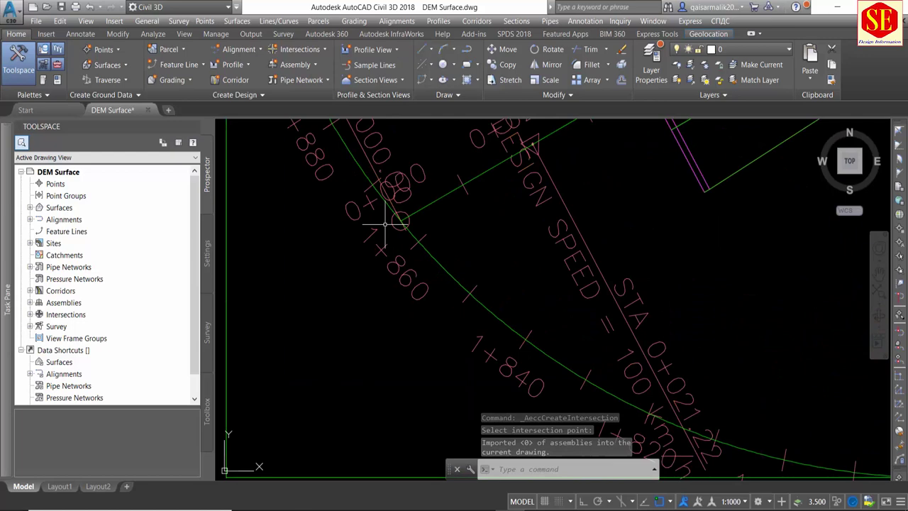
click(299, 49)
click(316, 67)
scroll(395, 213, up, 4)
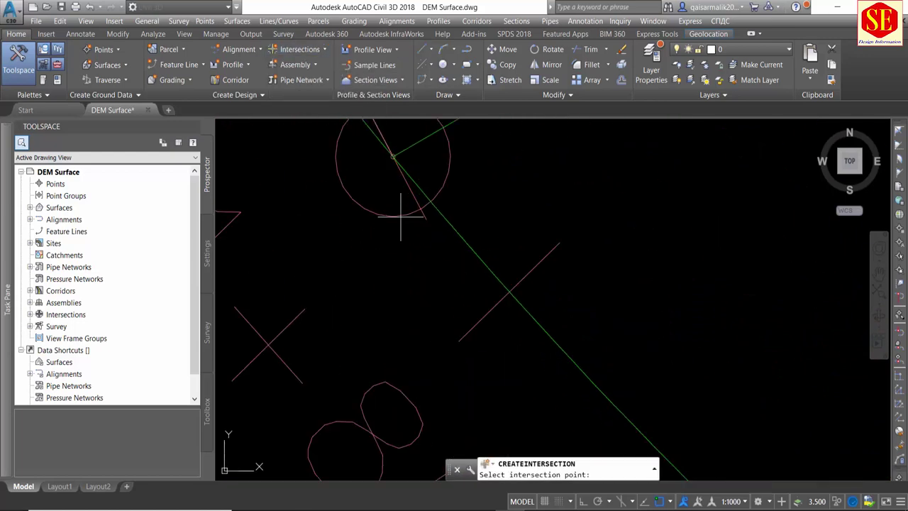
click(399, 149)
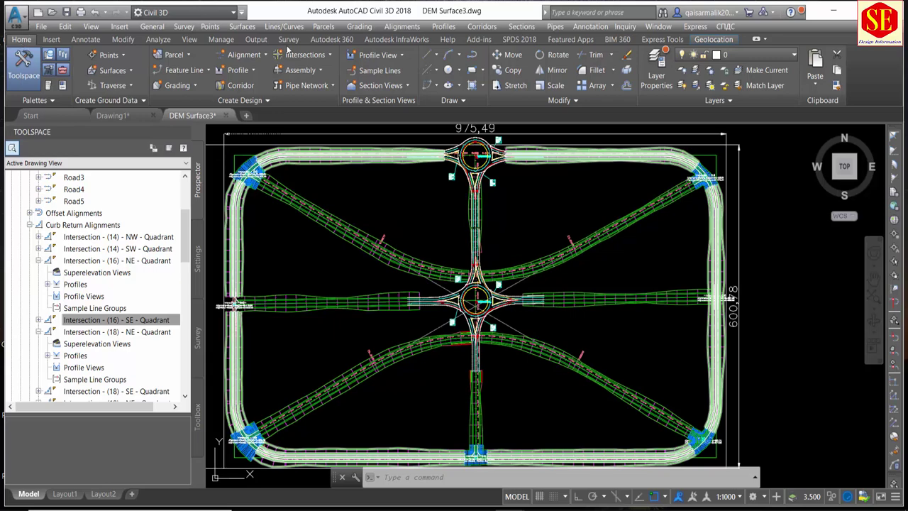
Thaw the C-TOPO-GRID layer so DEM surface contours appear around the corridors.
click(752, 56)
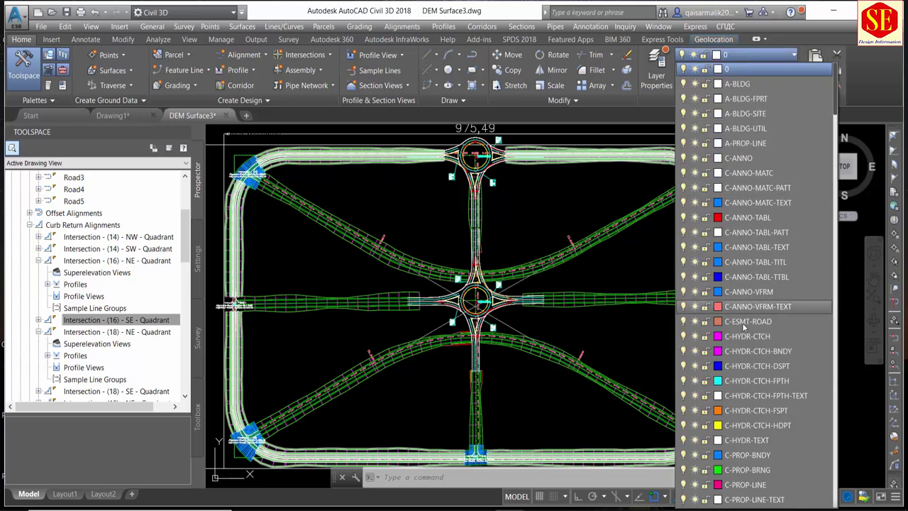
scroll(743, 324, down, 5)
scroll(744, 324, down, 5)
scroll(744, 325, down, 5)
scroll(743, 324, down, 5)
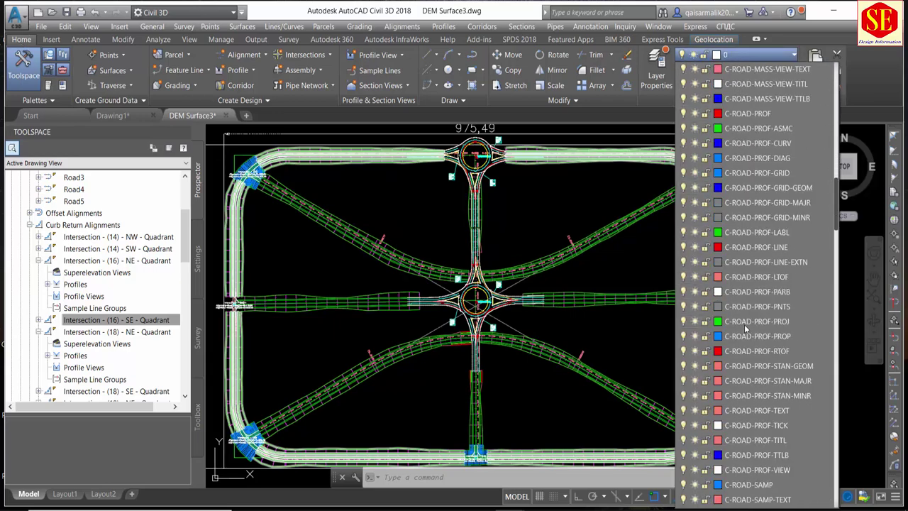
scroll(744, 324, down, 5)
scroll(743, 324, down, 5)
scroll(744, 324, down, 5)
scroll(743, 324, down, 5)
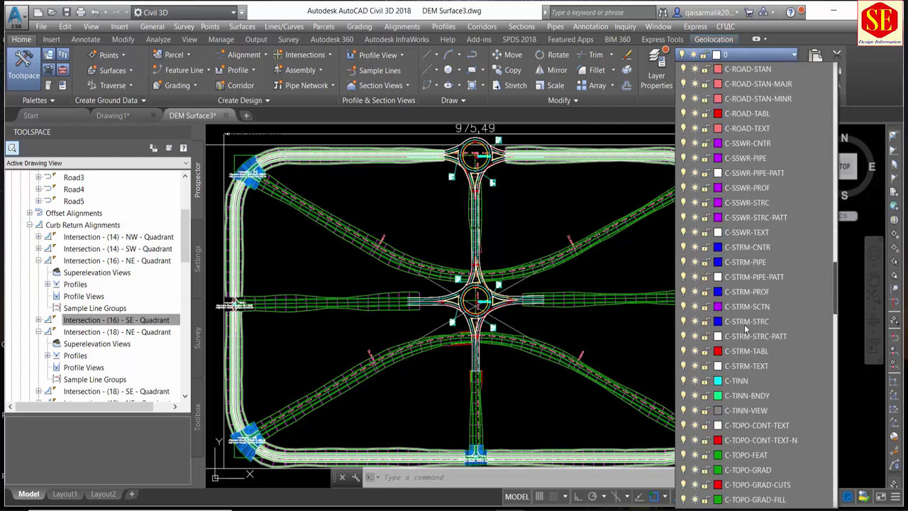
scroll(744, 324, down, 6)
scroll(744, 324, down, 6)
scroll(744, 324, up, 2)
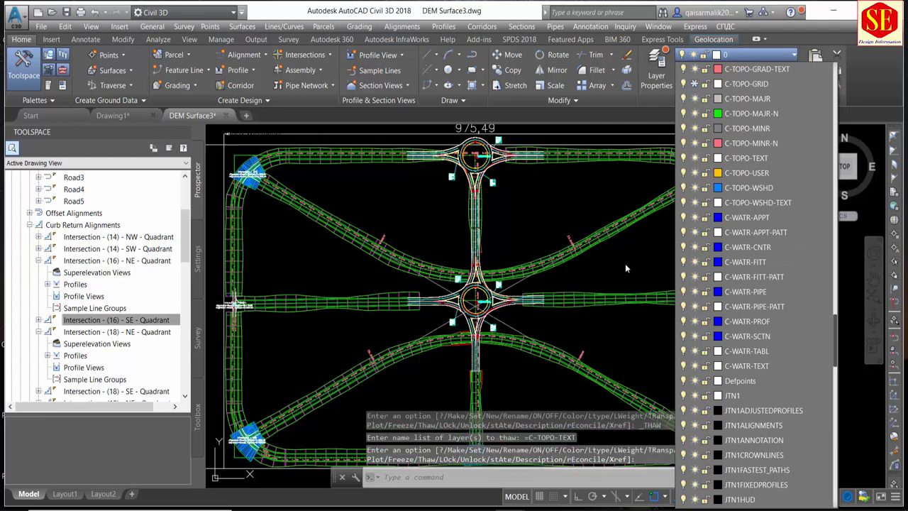
click(695, 83)
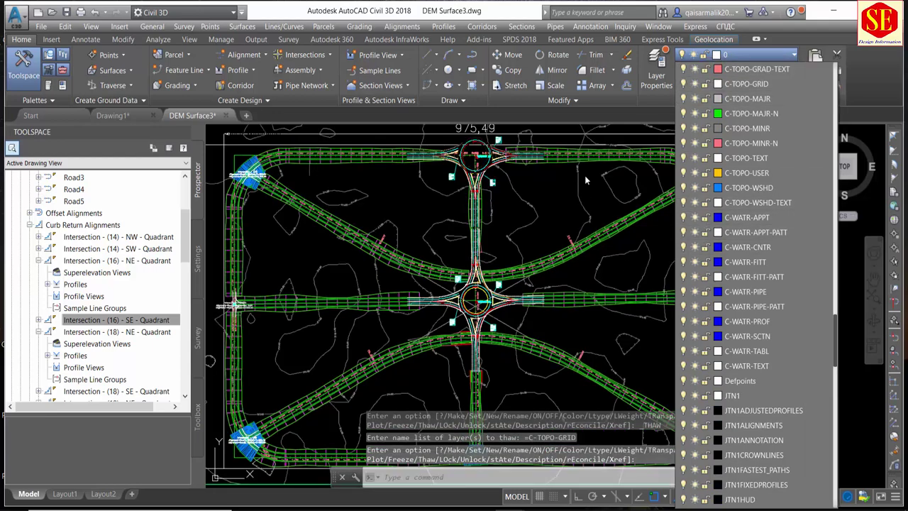
scroll(529, 189, up, 2)
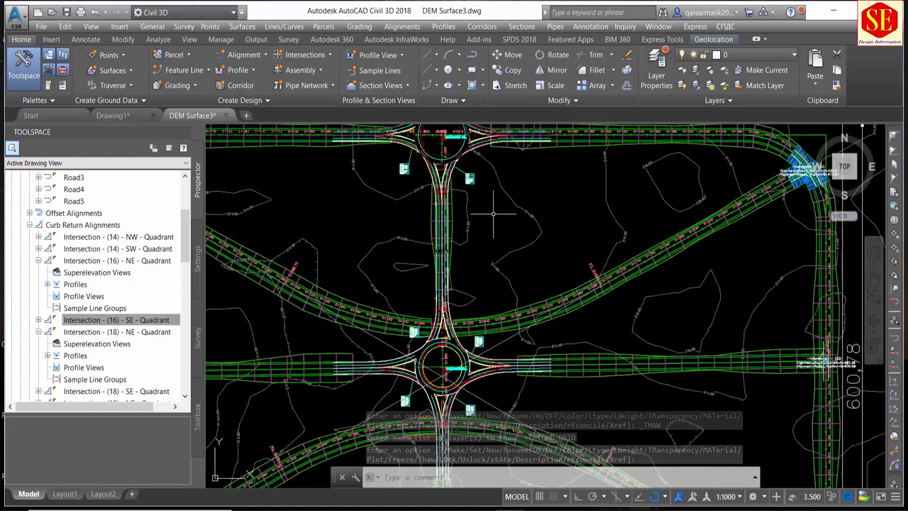
scroll(520, 227, down, 2)
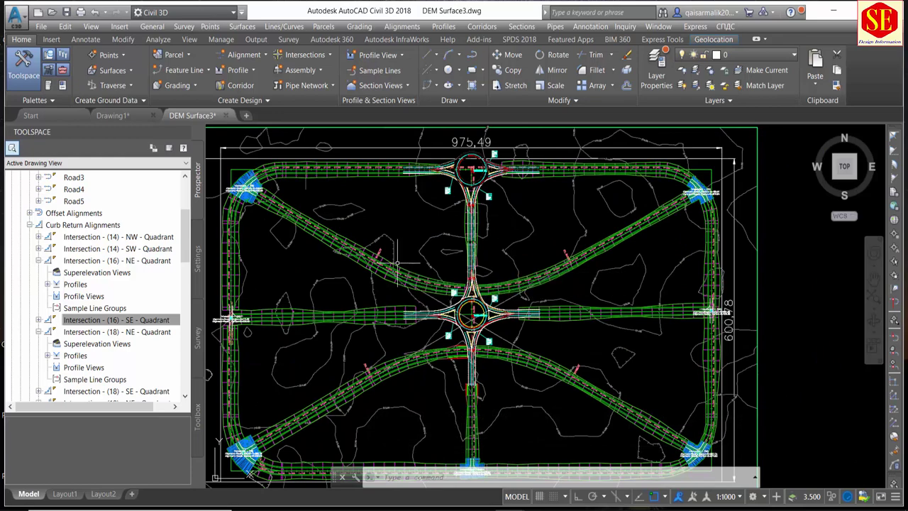
middle_drag(500, 253, 470, 296)
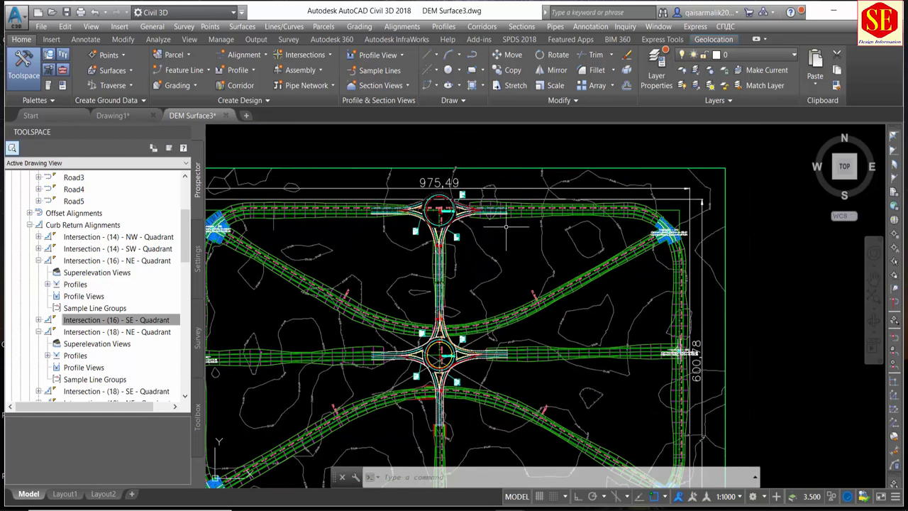
scroll(498, 275, up, 1)
scroll(498, 275, up, 4)
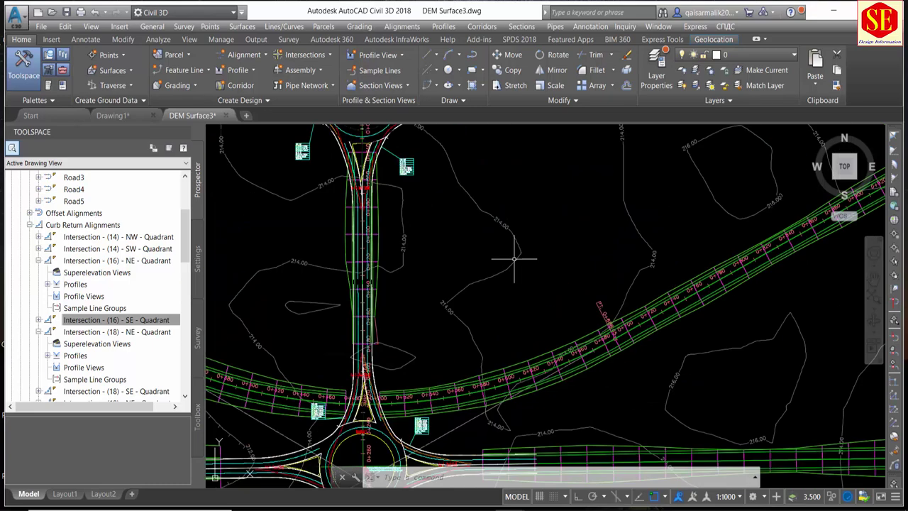
click(503, 281)
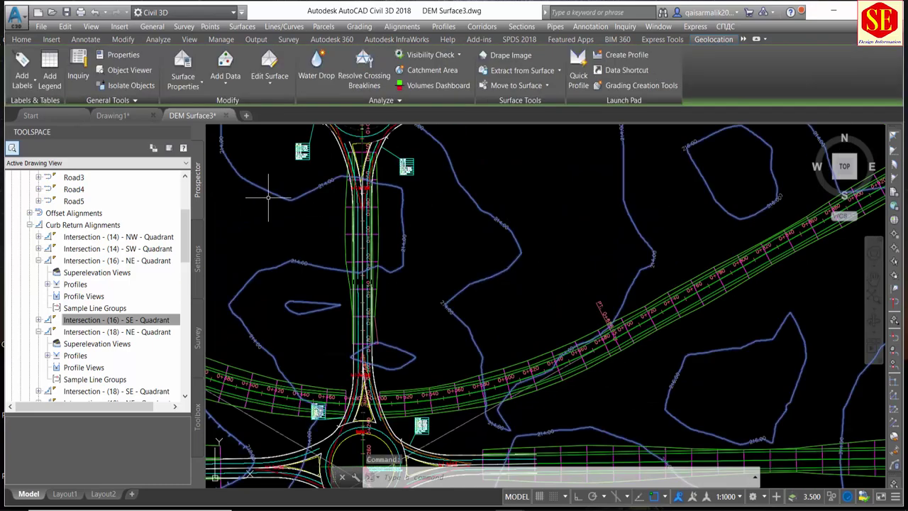
key(Escape)
scroll(296, 207, down, 5)
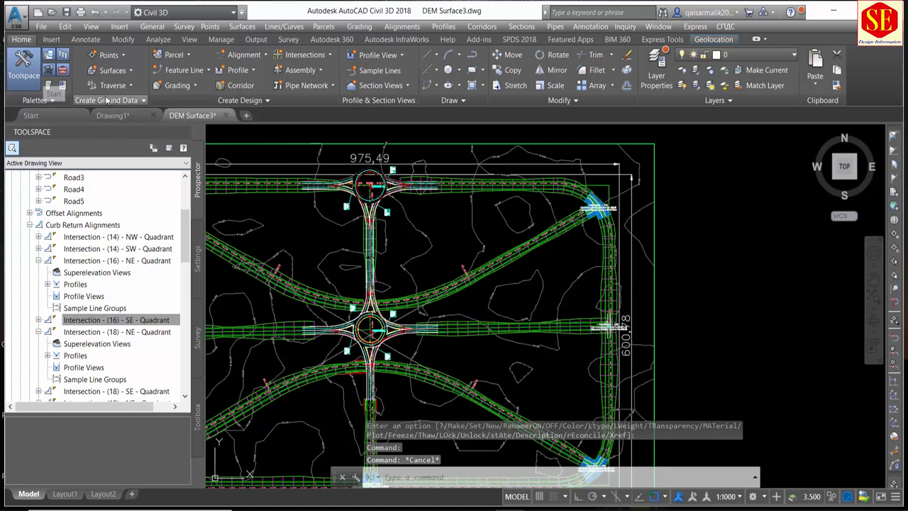
click(40, 29)
click(39, 31)
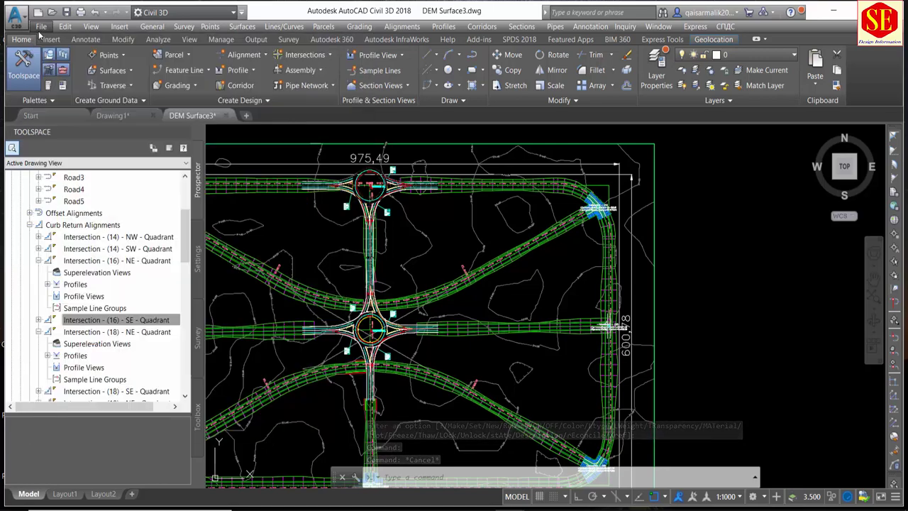
click(117, 71)
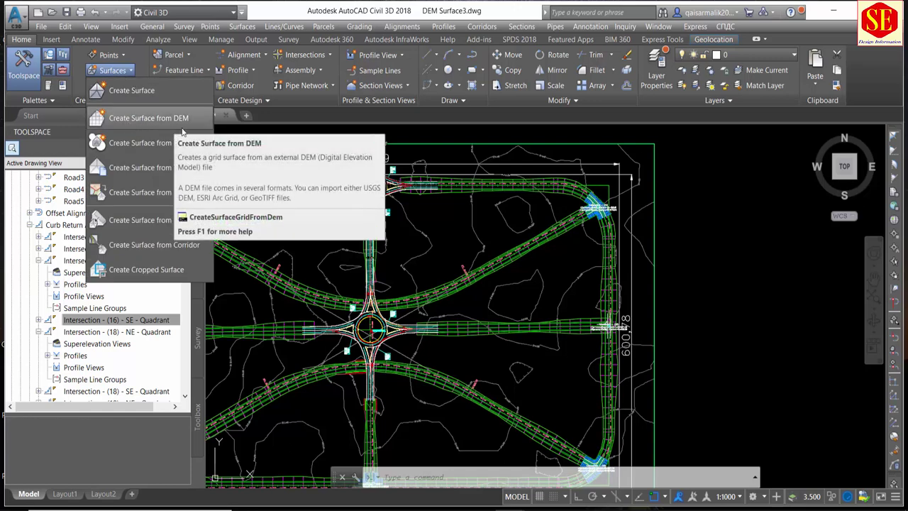
click(455, 246)
scroll(468, 245, down, 1)
scroll(486, 243, up, 3)
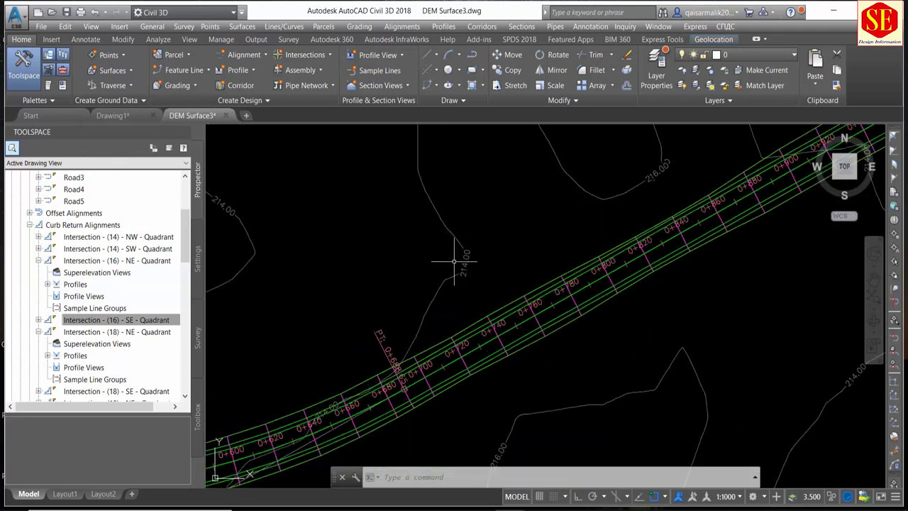
scroll(462, 259, down, 4)
scroll(496, 283, down, 1)
scroll(578, 290, down, 2)
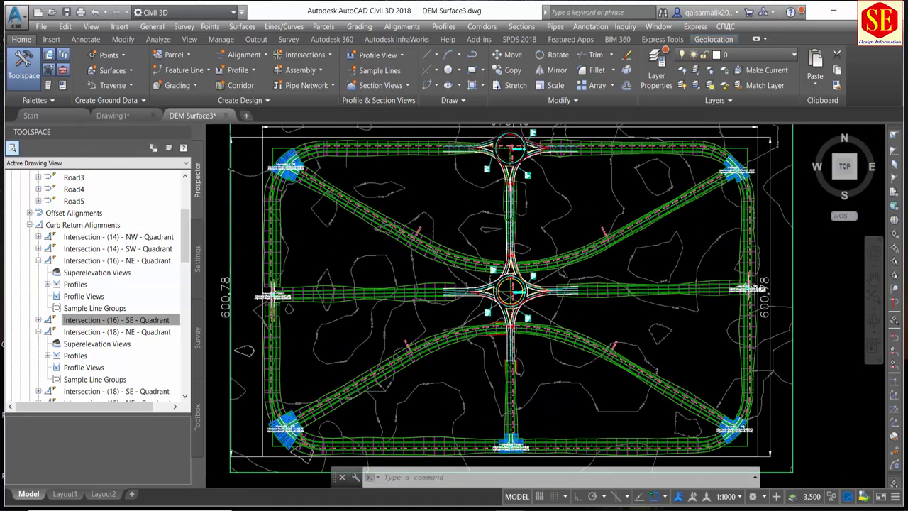
scroll(461, 284, down, 1)
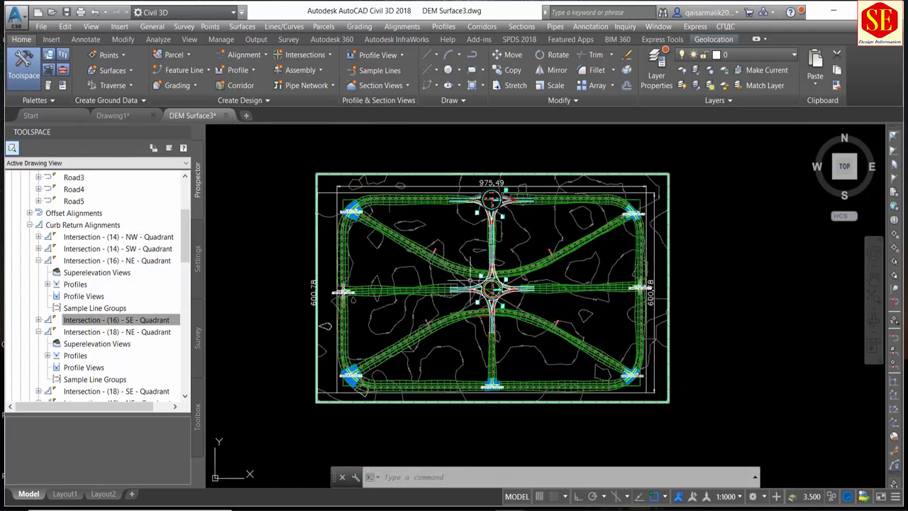
middle_drag(526, 230, 503, 237)
scroll(502, 237, up, 2)
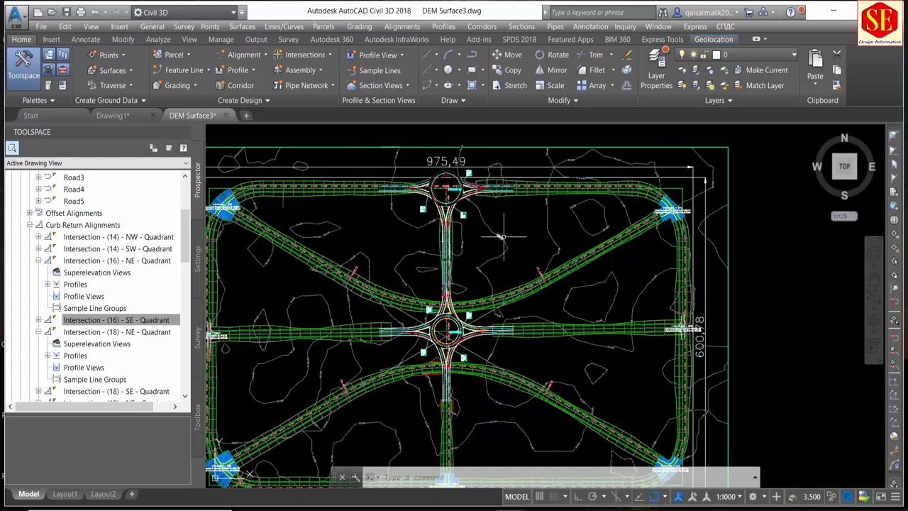